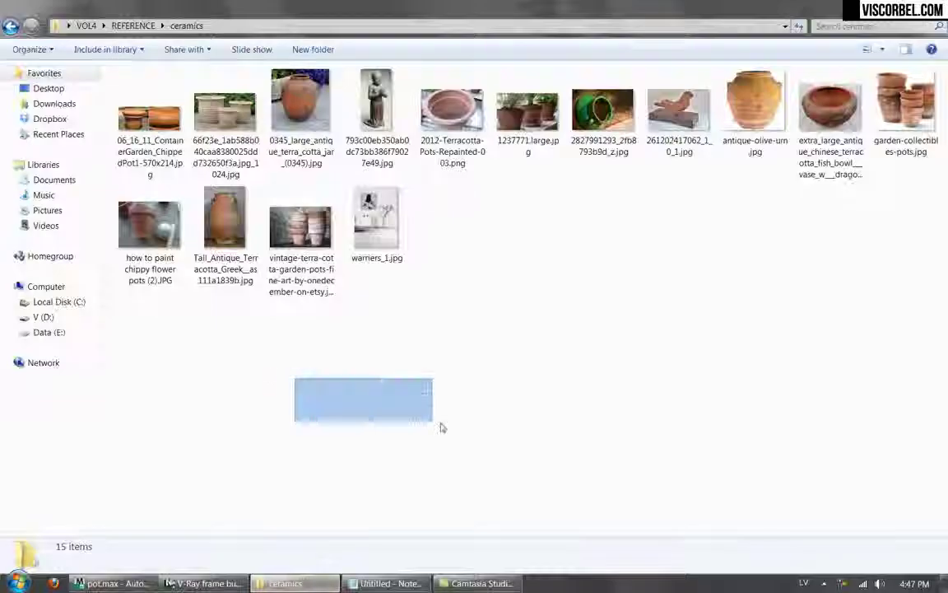
Examine the ceramics reference photos of the large antique jar, the chipped garden pot, the antique olive urn and the tall Greek jar.
{"action": "left_click", "coordinate": [287, 114]}
{"action": "double_click", "coordinate": [286, 114]}
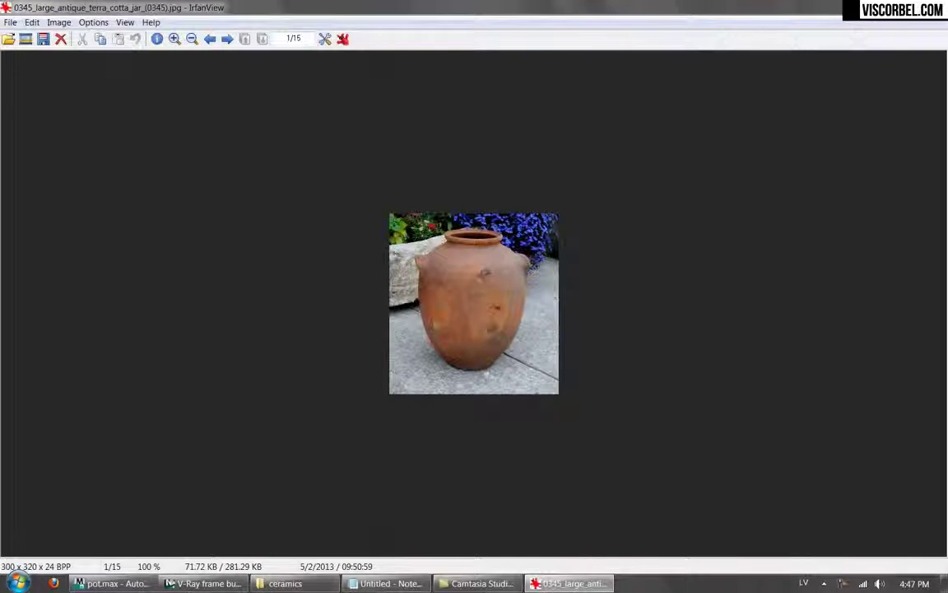
{"action": "key", "text": "Escape"}
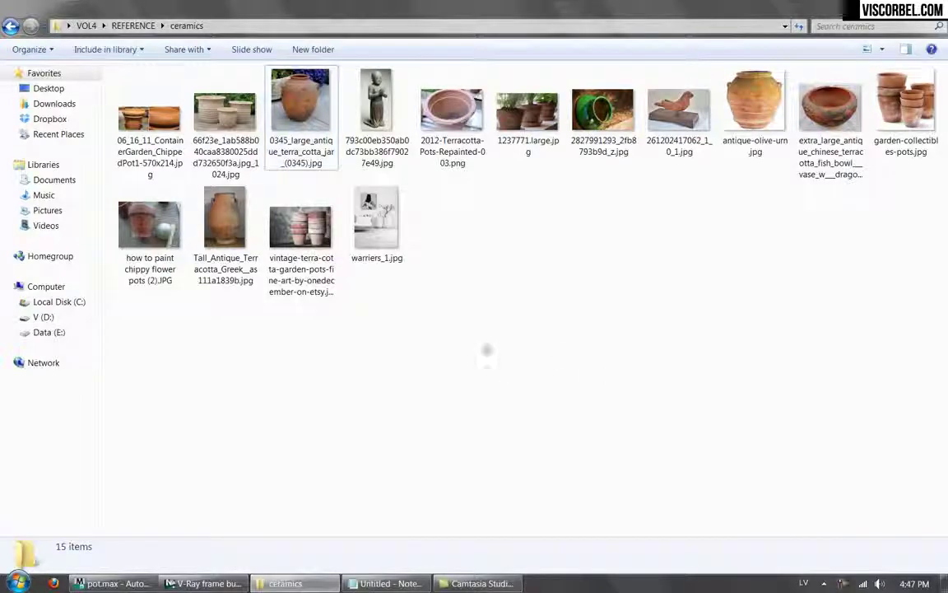
{"action": "double_click", "coordinate": [294, 112]}
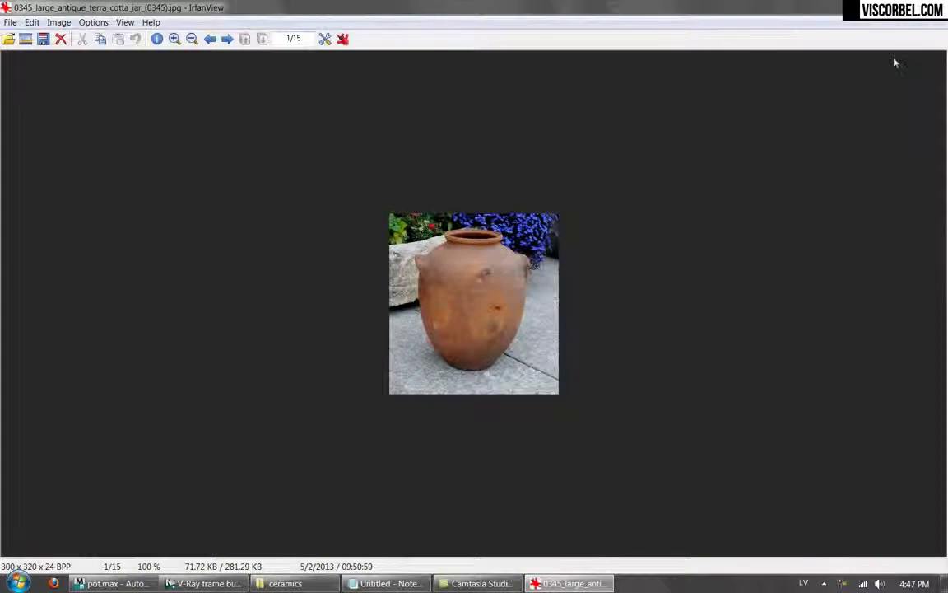
{"action": "key", "text": "Escape"}
{"action": "double_click", "coordinate": [131, 123]}
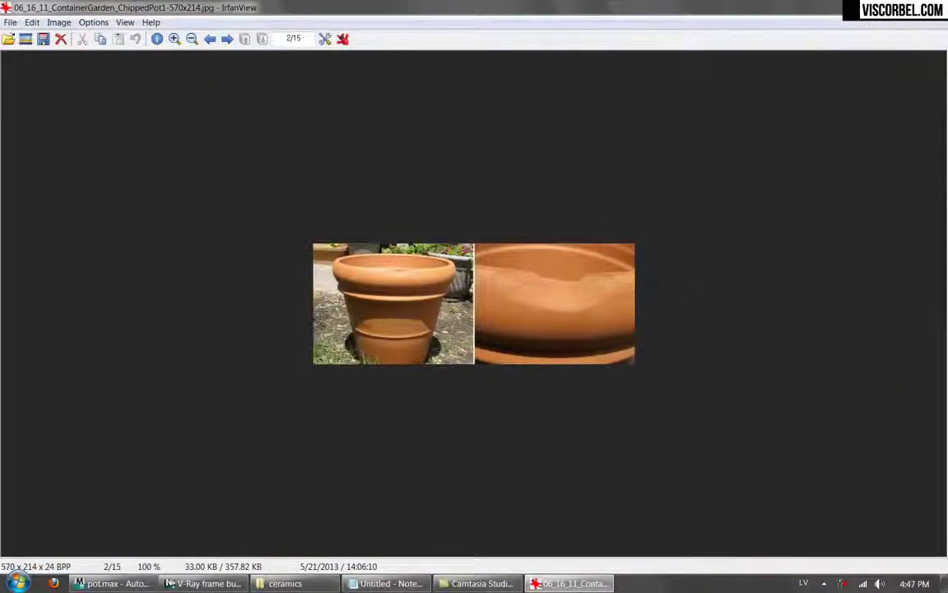
{"action": "key", "text": "Escape"}
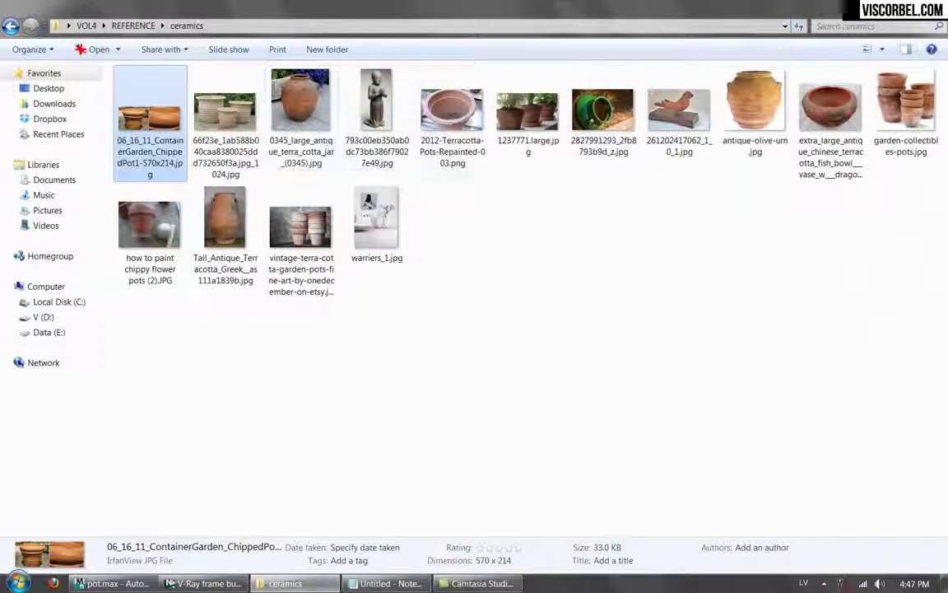
{"action": "double_click", "coordinate": [754, 103]}
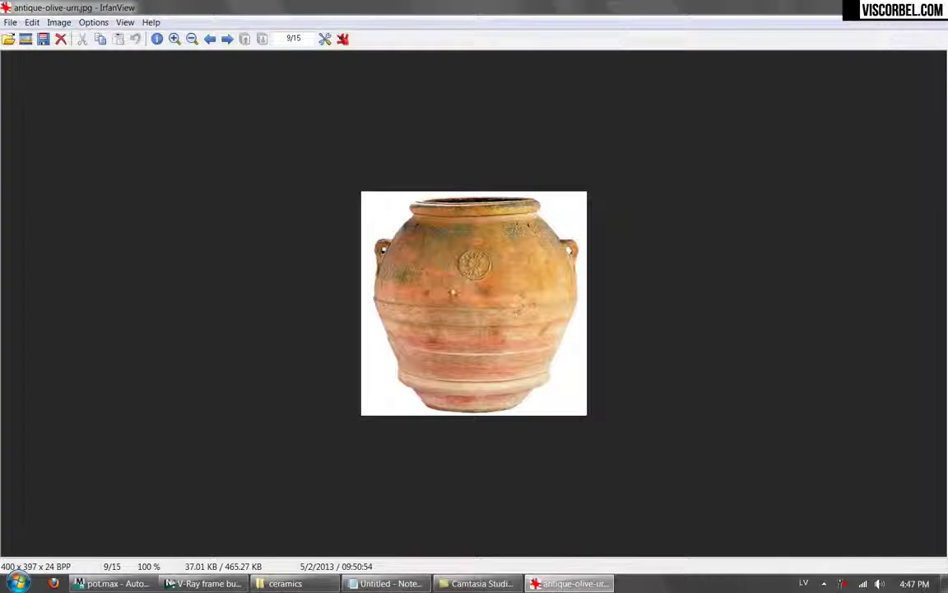
{"action": "key", "text": "Escape"}
{"action": "left_click", "coordinate": [211, 234]}
{"action": "double_click", "coordinate": [211, 234]}
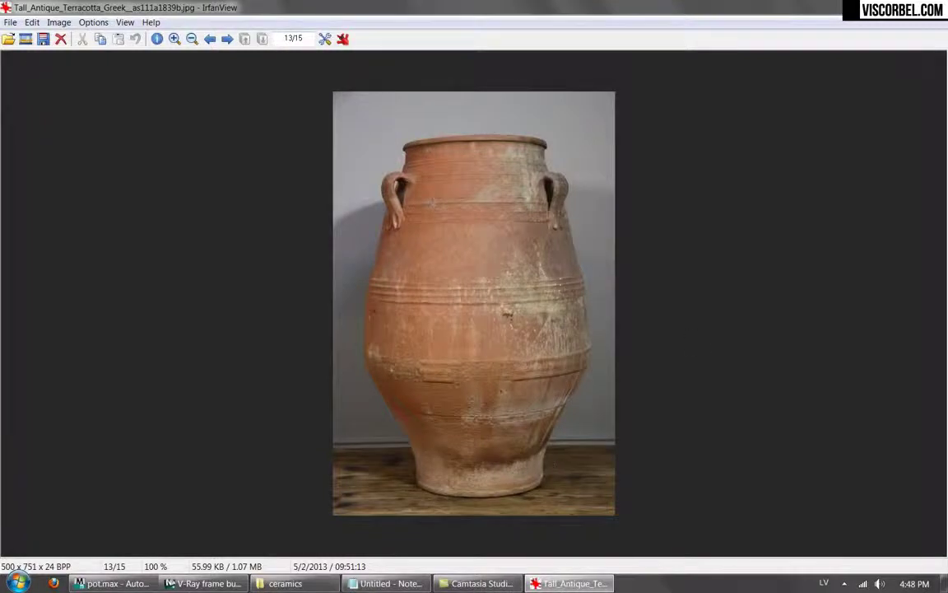
{"action": "key", "text": "Escape"}
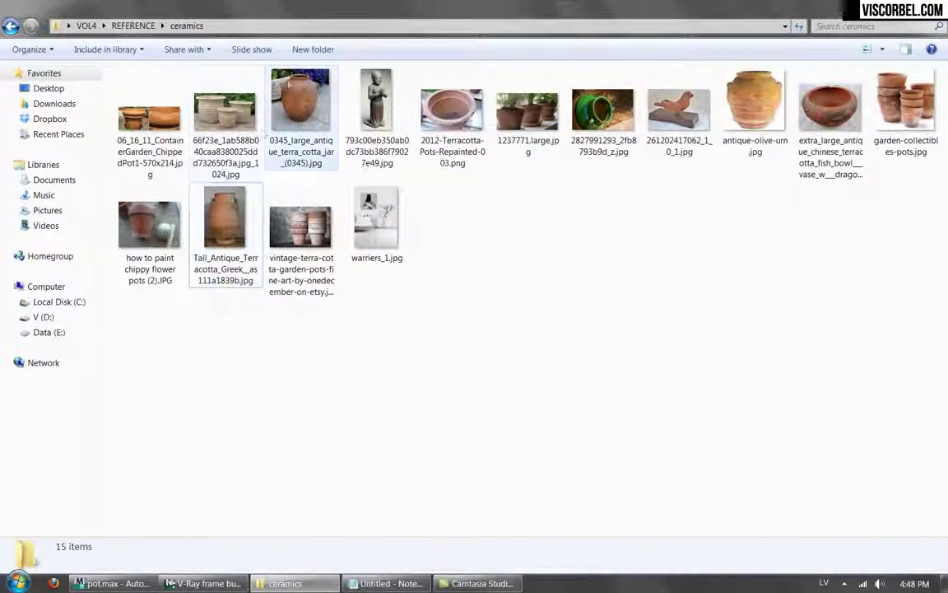
Open the 0345 large antique terra cotta jar photo and write "Old Clay" as the first line of the untitled Notepad file.
{"action": "left_click", "coordinate": [286, 87]}
{"action": "left_click", "coordinate": [391, 582]}
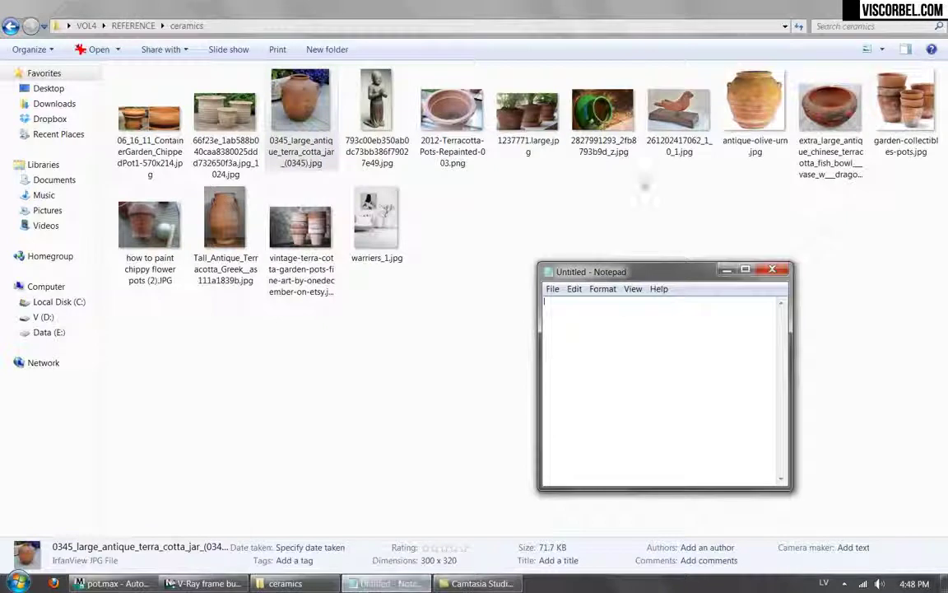
{"action": "double_click", "coordinate": [300, 104]}
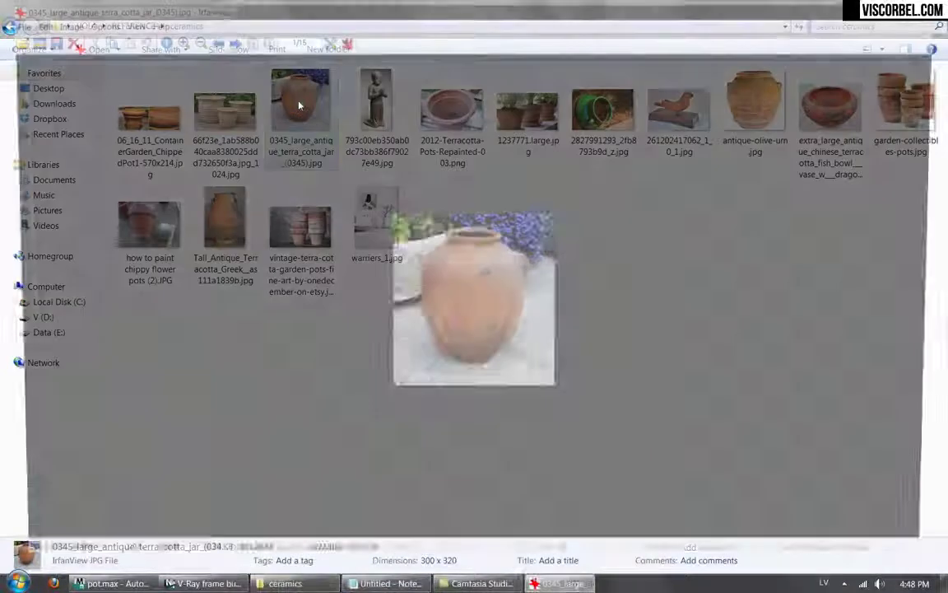
{"action": "left_click", "coordinate": [391, 582]}
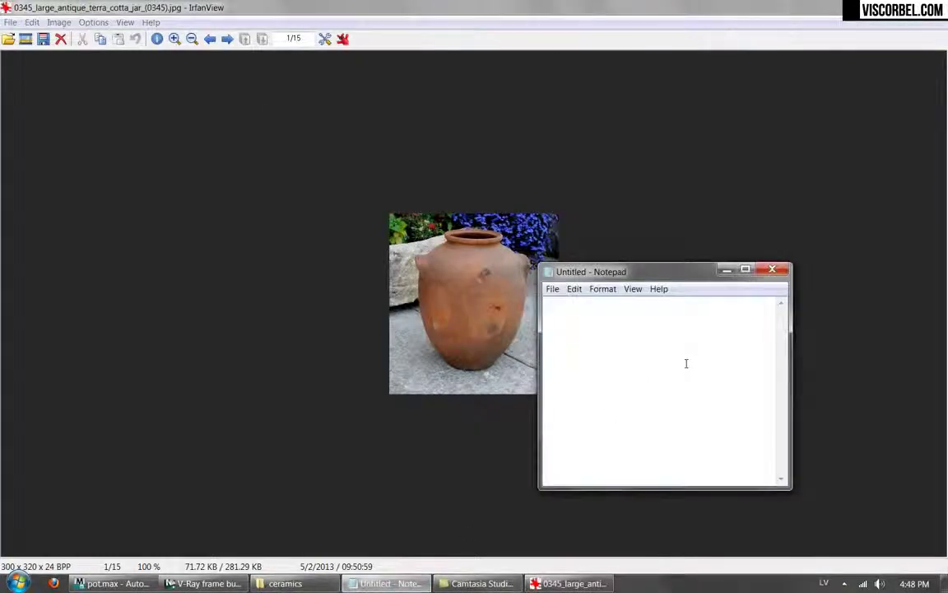
{"action": "type", "text": "clay"}
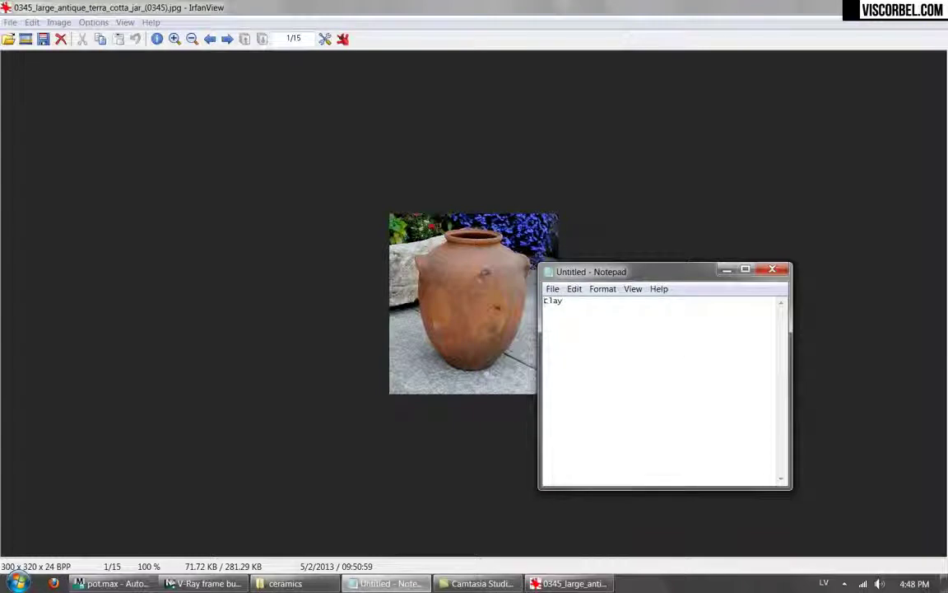
{"action": "type", "text": "old"}
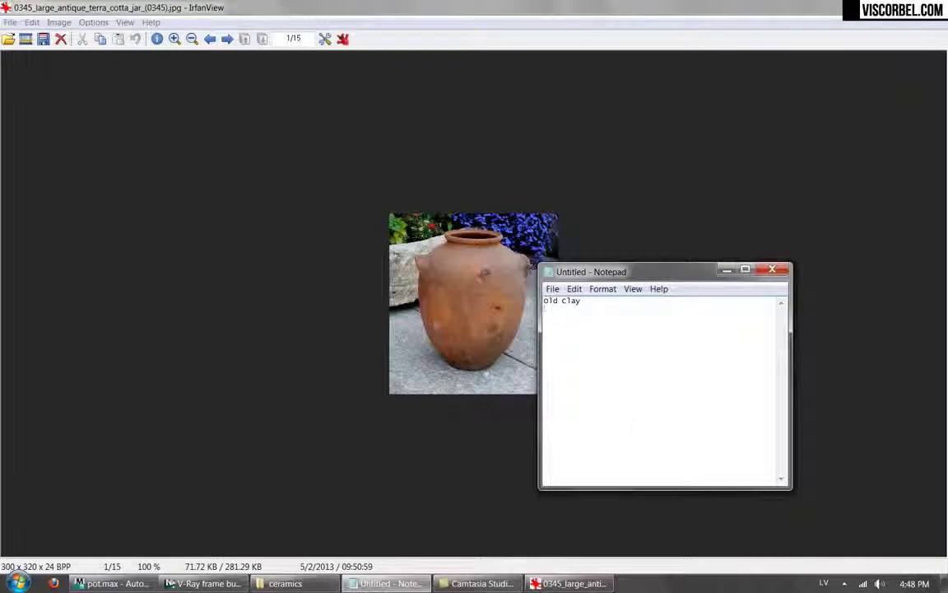
Open antique-olive-urn.jpg from the ceramics folder and add "Moss" as a new line in the Notepad list.
{"action": "left_click", "coordinate": [568, 583]}
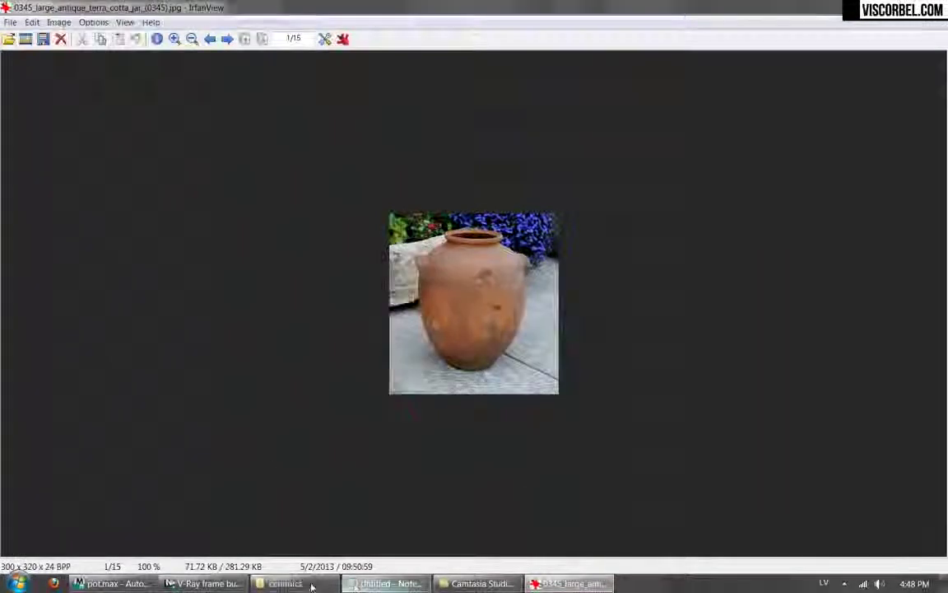
{"action": "left_click", "coordinate": [285, 582]}
{"action": "double_click", "coordinate": [756, 108]}
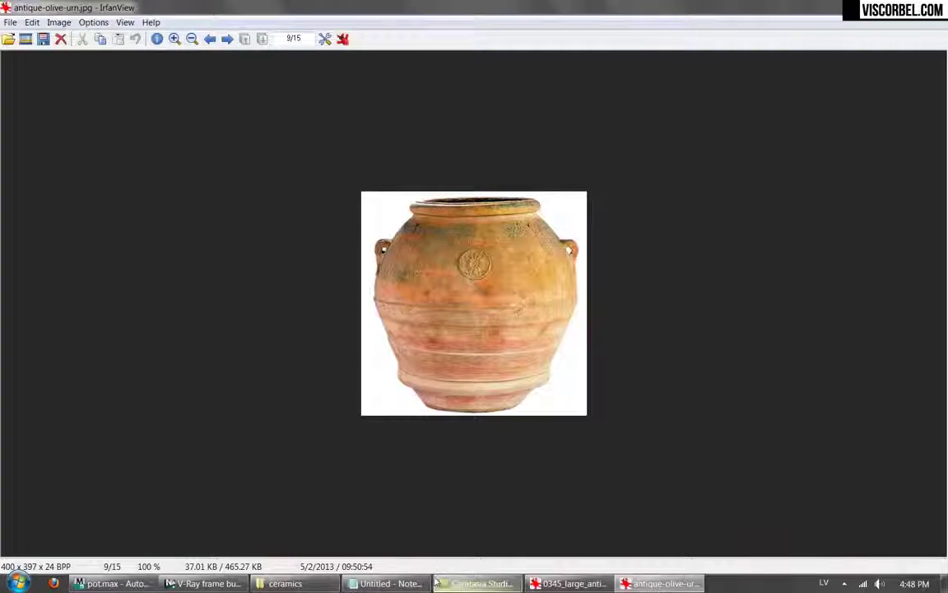
{"action": "left_click", "coordinate": [387, 583]}
{"action": "type", "text": "Moss"}
{"action": "key", "text": "Return"}
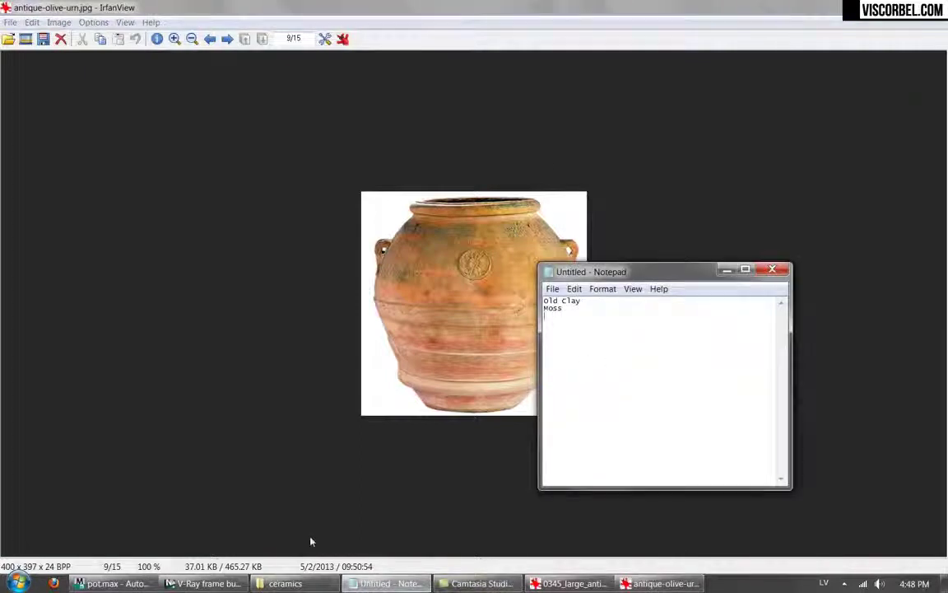
Open the ContainerGarden chipped pot photo from the ceramics folder and add "Clay_clean" as a new line in the Notepad list.
{"action": "left_click", "coordinate": [284, 583]}
{"action": "left_click_drag", "start_coordinate": [343, 407], "coordinate": [479, 436]}
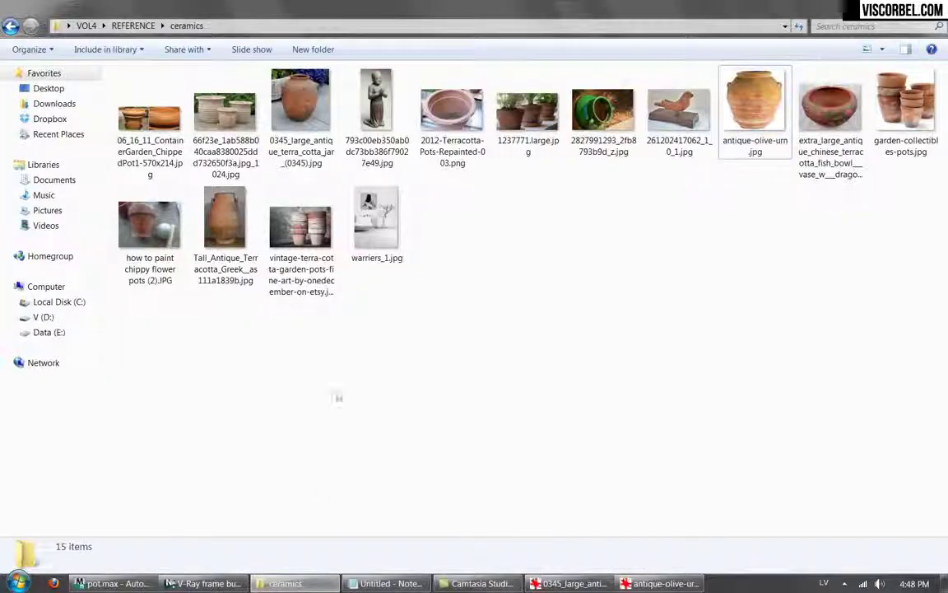
{"action": "left_click", "coordinate": [167, 157]}
{"action": "double_click", "coordinate": [167, 155]}
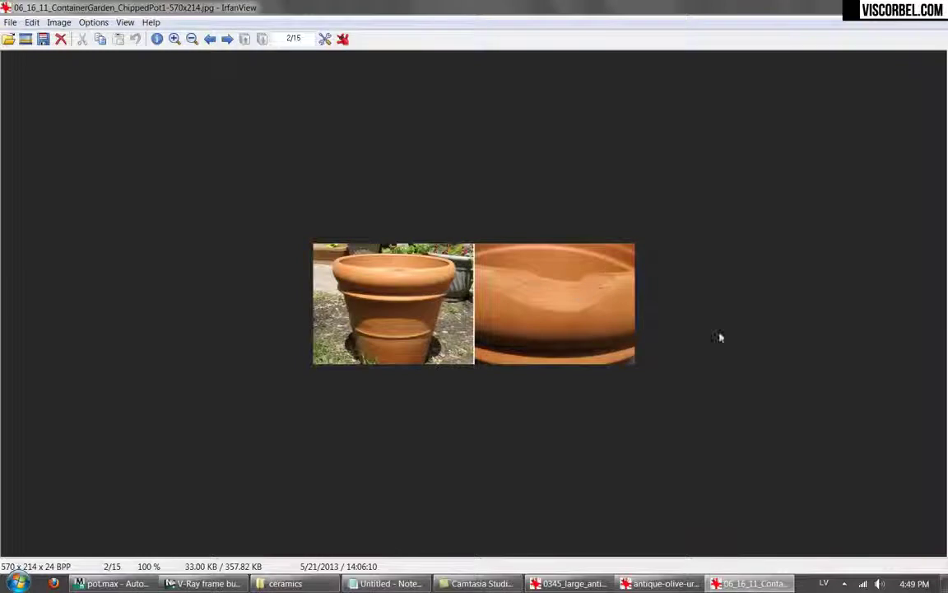
{"action": "left_click", "coordinate": [385, 583]}
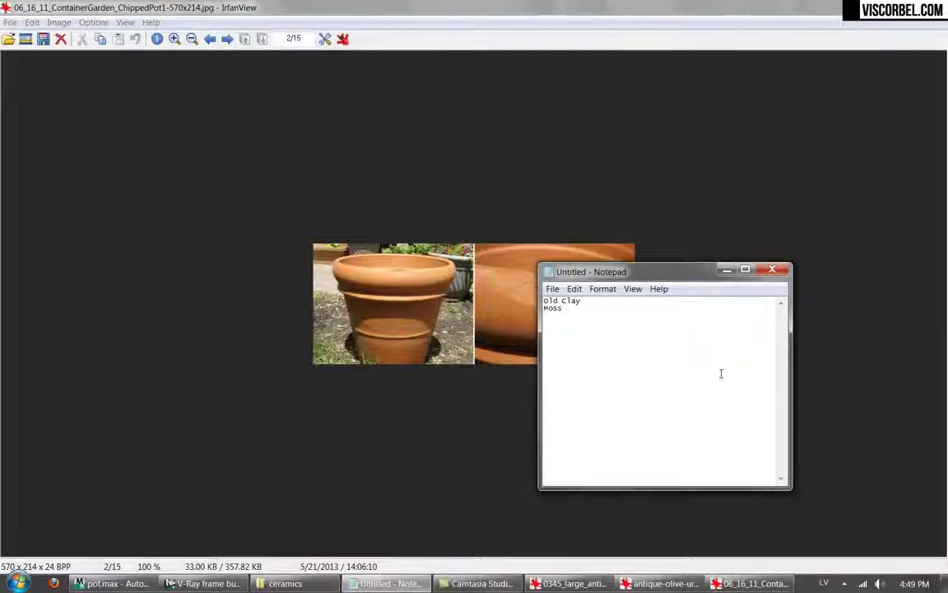
{"action": "type", "text": "Clay_clean"}
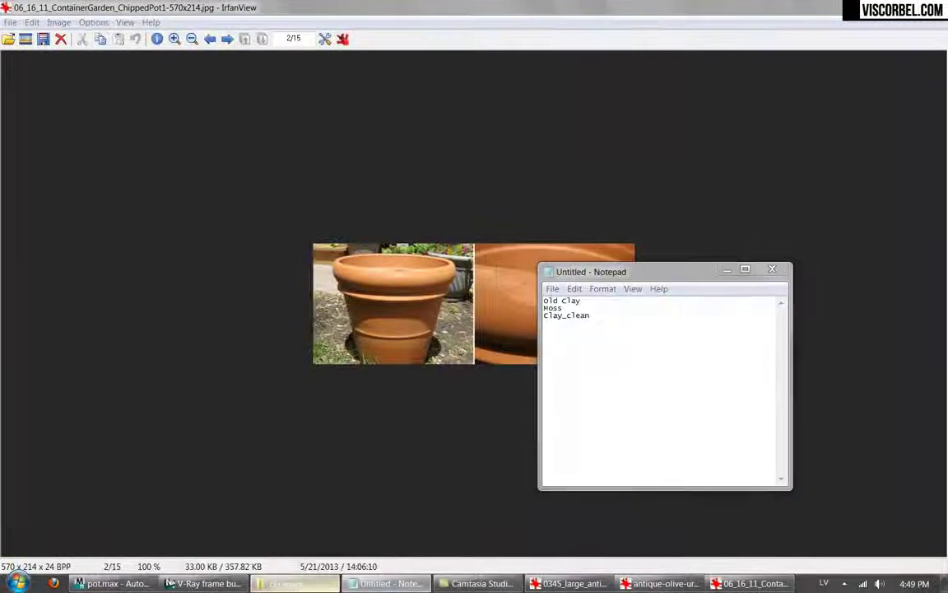
Open the tall antique Greek terracotta jar photo, move the Notepad window clear of it, and add "Mud" to the list.
{"action": "left_click", "coordinate": [285, 583]}
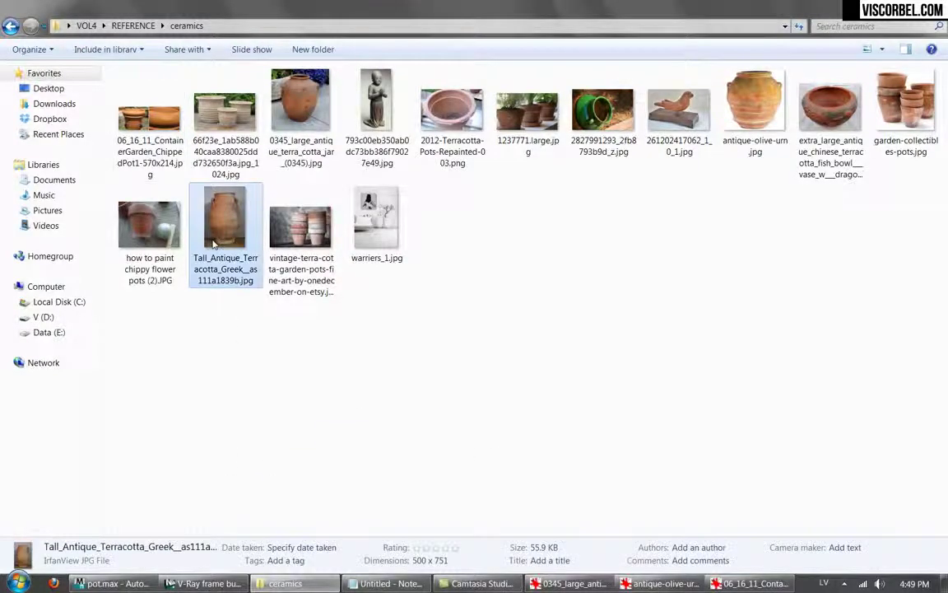
{"action": "double_click", "coordinate": [215, 239]}
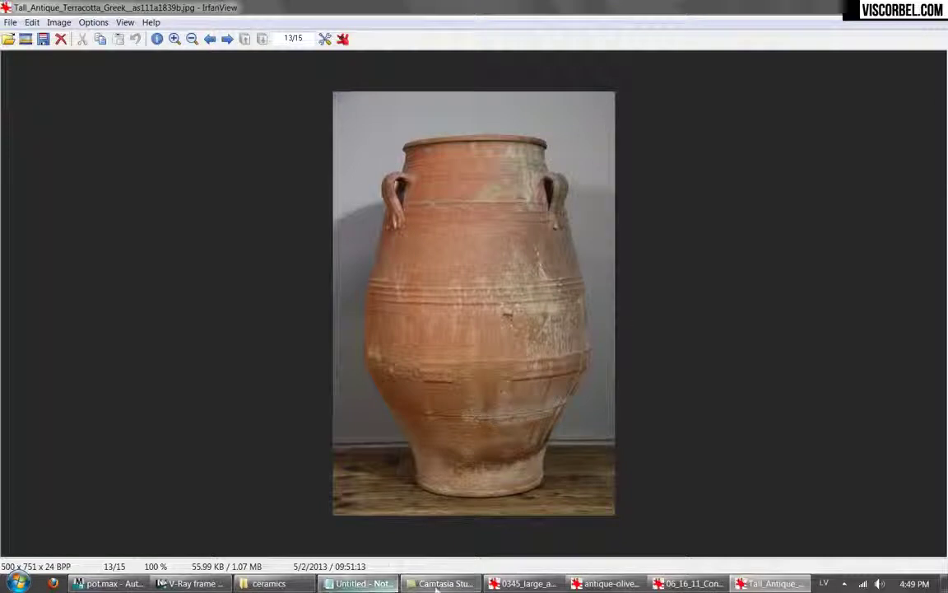
{"action": "left_click", "coordinate": [360, 583]}
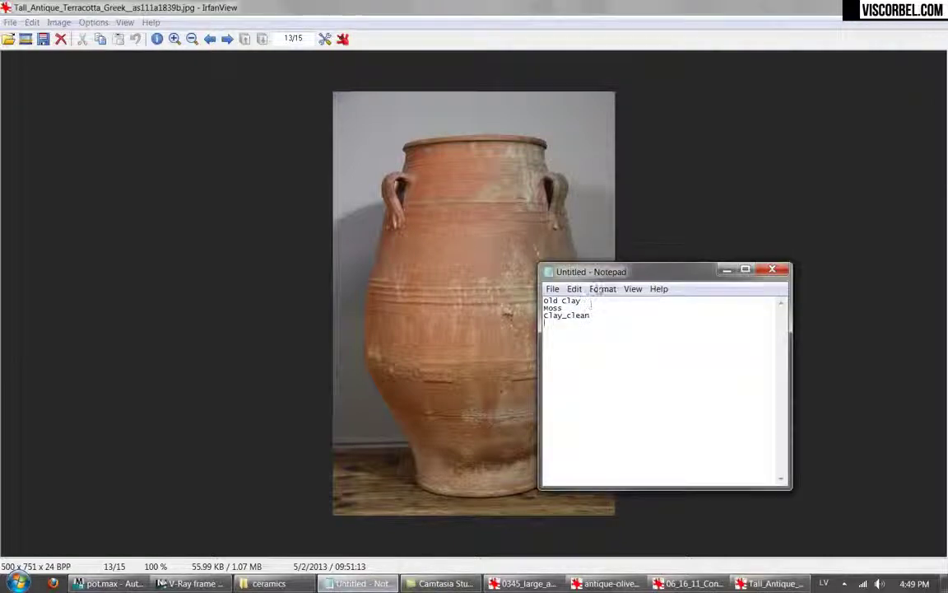
{"action": "left_click_drag", "start_coordinate": [610, 276], "coordinate": [706, 155]}
{"action": "left_click", "coordinate": [700, 201]}
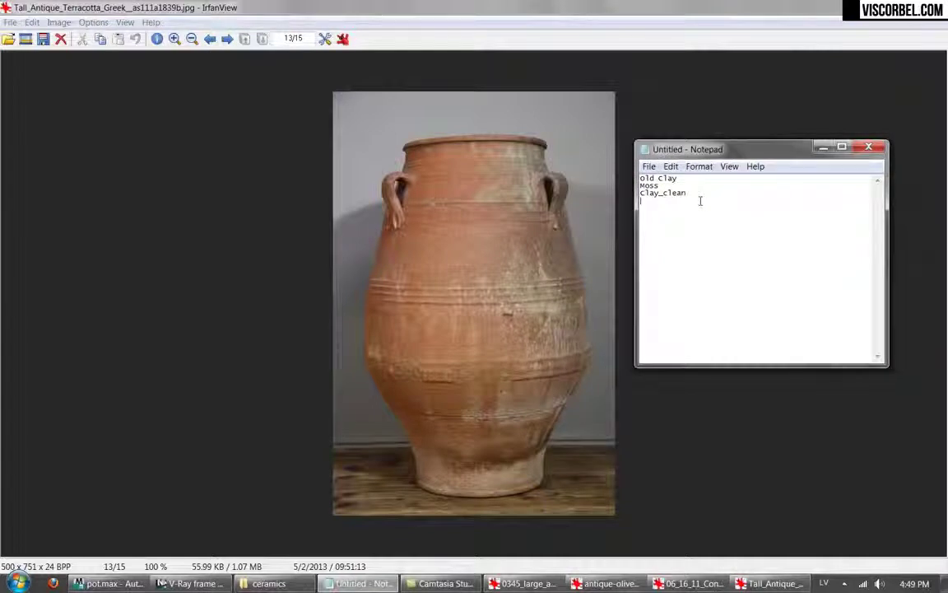
{"action": "type", "text": "Mud"}
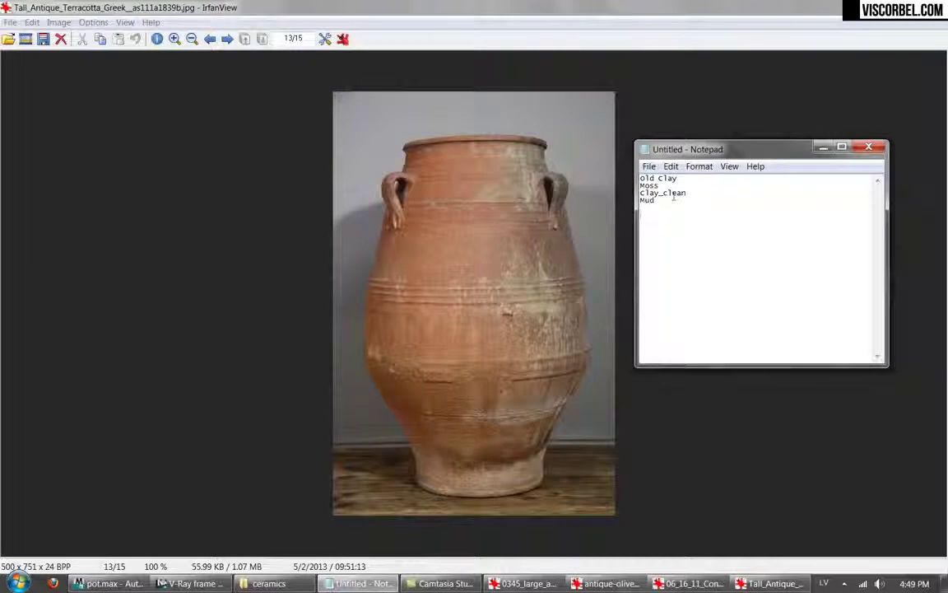
Move the "Clay_clean" line below "Mud" in the Notepad list and remove the empty line left behind.
{"action": "left_click_drag", "start_coordinate": [699, 194], "coordinate": [639, 194]}
{"action": "key", "text": "ctrl+x"}
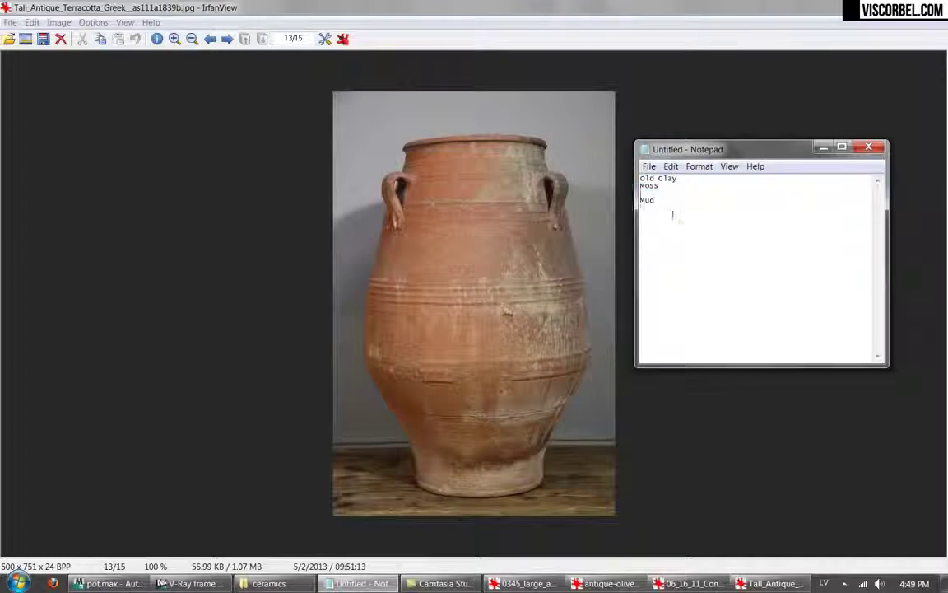
{"action": "key", "text": "ctrl+v"}
{"action": "key", "text": "Delete"}
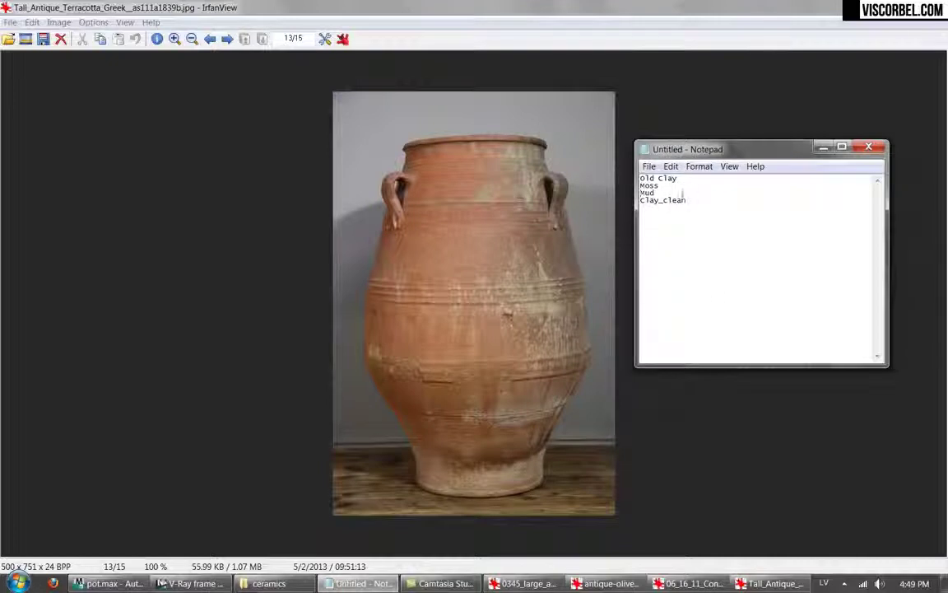
Move "Mud" between "Old Clay" and "Moss" in the list and remove the leftover empty line.
{"action": "key", "text": "shift+End"}
{"action": "key", "text": "Delete"}
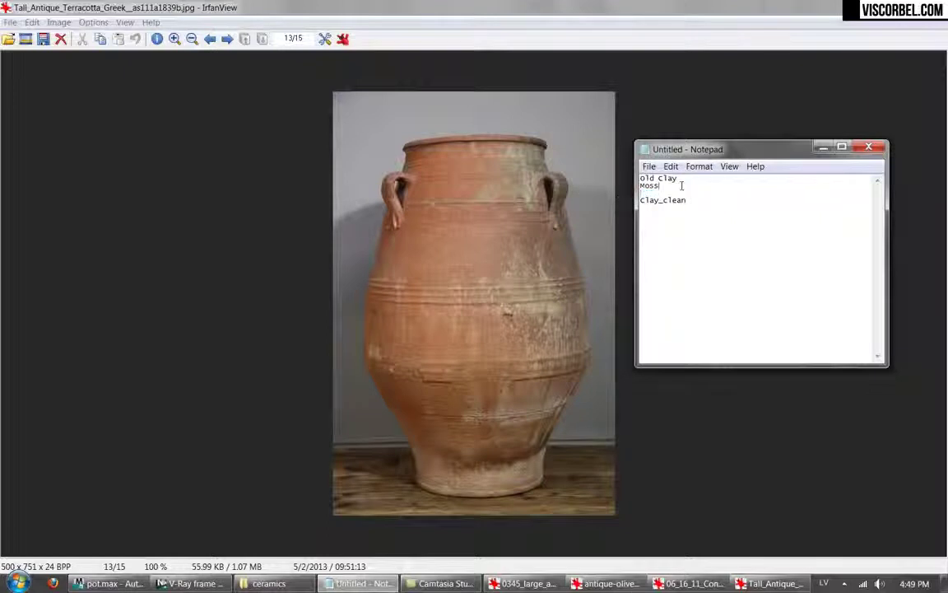
{"action": "key", "text": "Return"}
{"action": "type", "text": "Mud"}
{"action": "left_click", "coordinate": [656, 200]}
{"action": "key", "text": "BackSpace"}
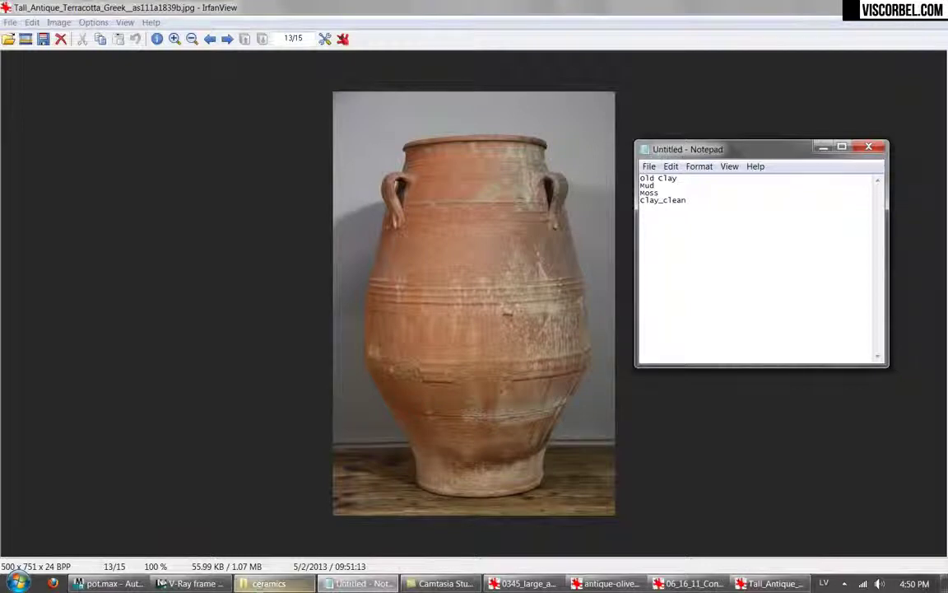
Reopen the 0345 large antique terra cotta jar photo and enlarge it to 259% to examine its surface stains.
{"action": "left_click", "coordinate": [263, 584]}
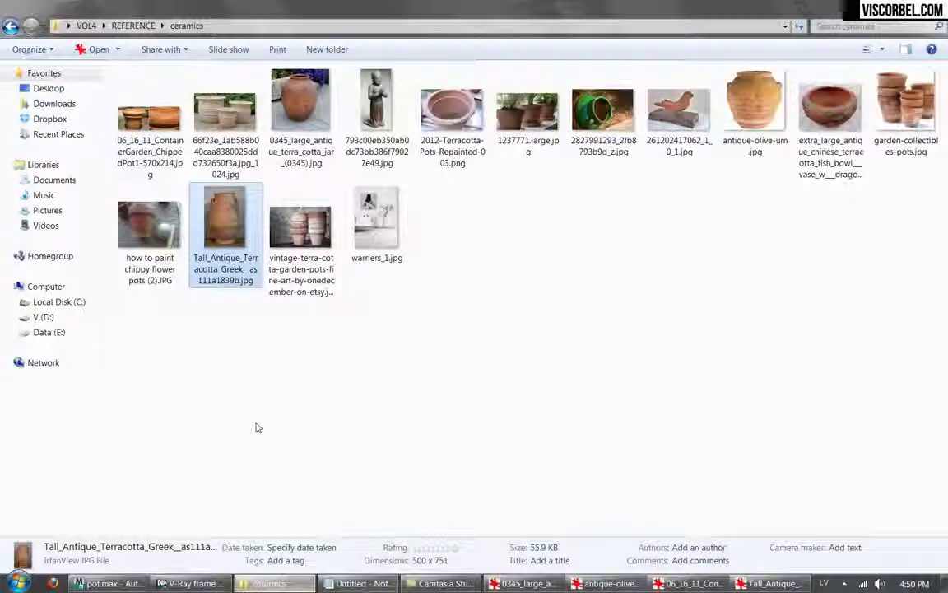
{"action": "left_click", "coordinate": [321, 115]}
{"action": "double_click", "coordinate": [321, 115]}
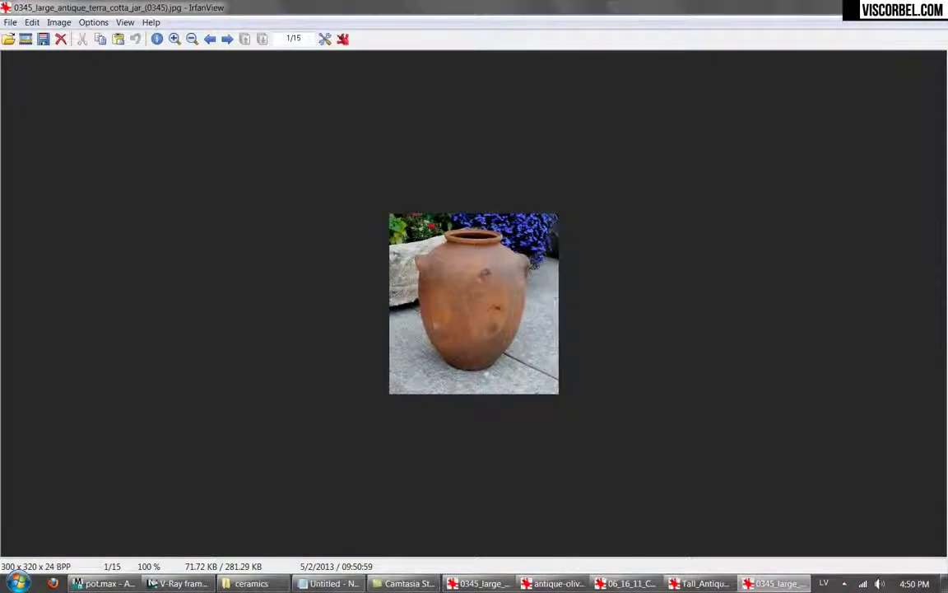
{"action": "left_click", "coordinate": [174, 39]}
{"action": "left_click", "coordinate": [174, 39]}
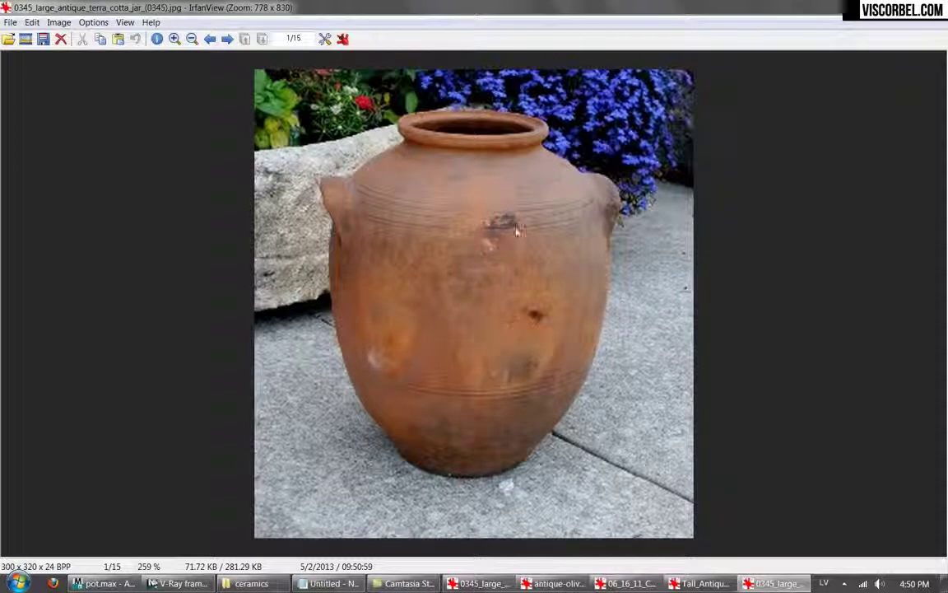
Copy the large antique jar photo to the clipboard and launch Adobe Photoshop.
{"action": "left_click", "coordinate": [31, 22]}
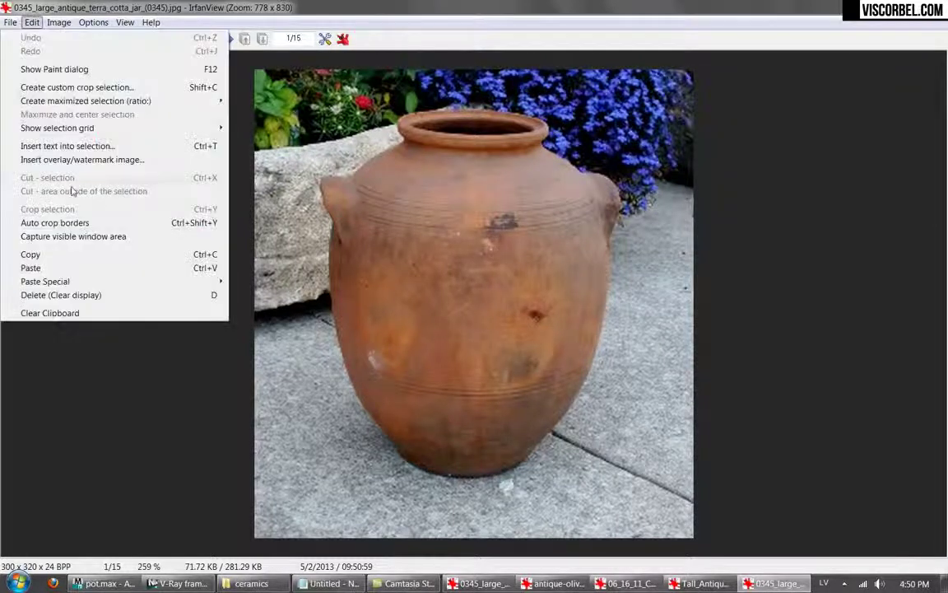
{"action": "left_click", "coordinate": [55, 256]}
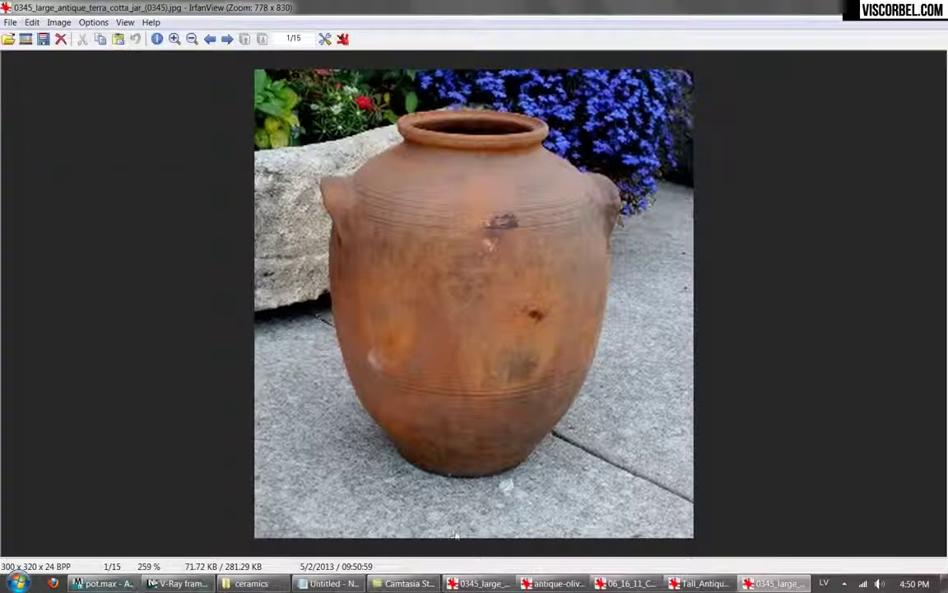
{"action": "key", "text": "super"}
{"action": "left_click", "coordinate": [62, 162]}
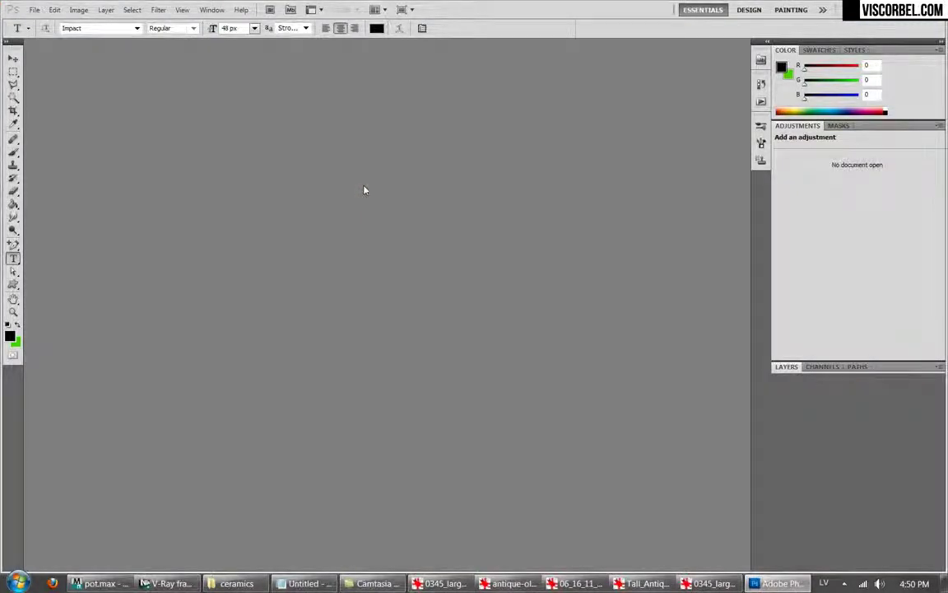
Create a new document at the clipboard image's size and paste the antique jar photo into it.
{"action": "key", "text": "ctrl+n"}
{"action": "key", "text": "Return"}
{"action": "key", "text": "ctrl+v"}
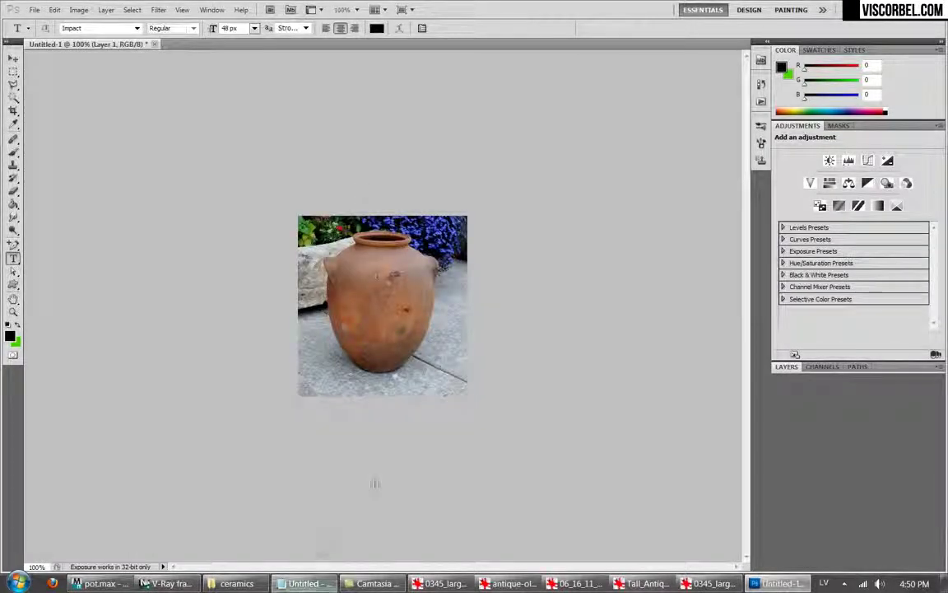
Create a second blank document 2048 pixels wide and 2048 pixels high for the clay texture.
{"action": "key", "text": "ctrl+n"}
{"action": "key", "text": "Tab"}
{"action": "key", "text": "Tab"}
{"action": "type", "text": "2048"}
{"action": "key", "text": "Tab"}
{"action": "key", "text": "Tab"}
{"action": "type", "text": "2048"}
{"action": "key", "text": "Return"}
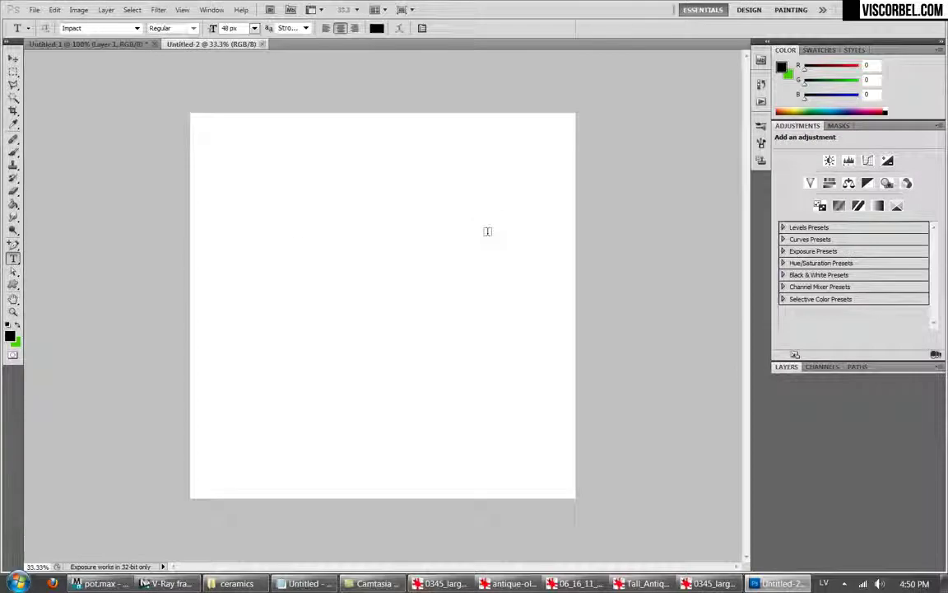
Sample a light orange-brown (168, 110, 72) from the jar photo and fill the blank 2048-pixel canvas with it.
{"action": "left_click", "coordinate": [120, 44]}
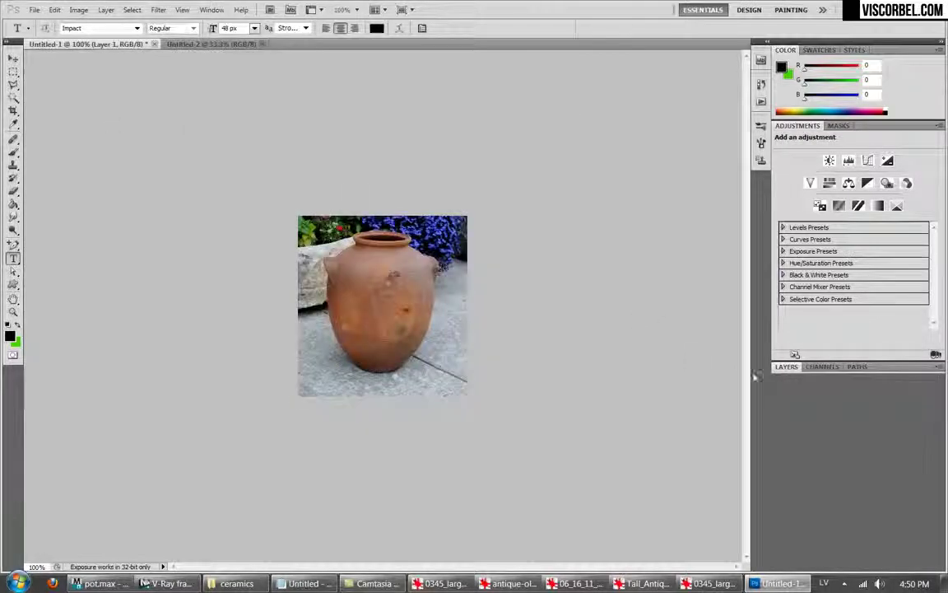
{"action": "left_click", "coordinate": [13, 204]}
{"action": "left_click", "coordinate": [385, 265], "text": "alt"}
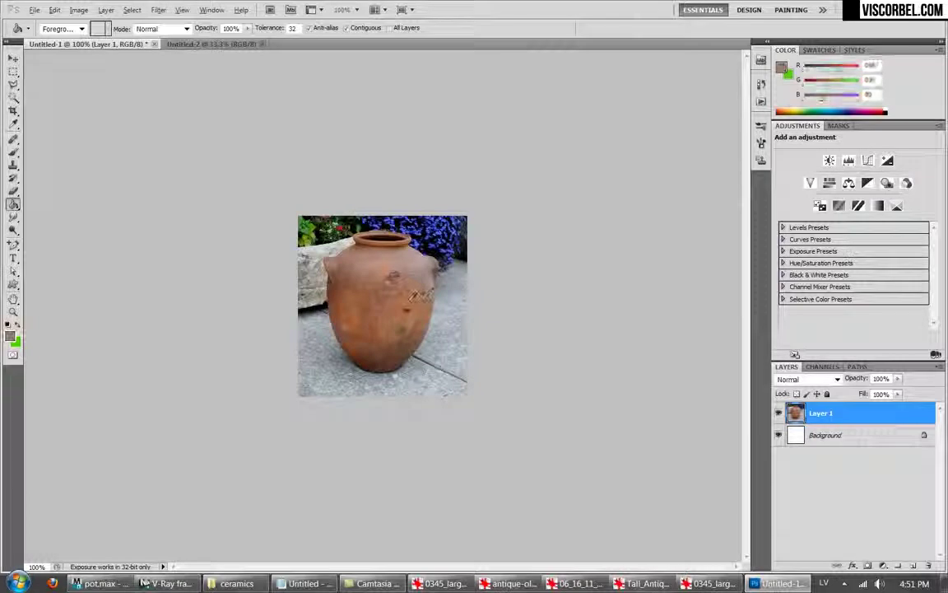
{"action": "key", "text": "ctrl+Tab"}
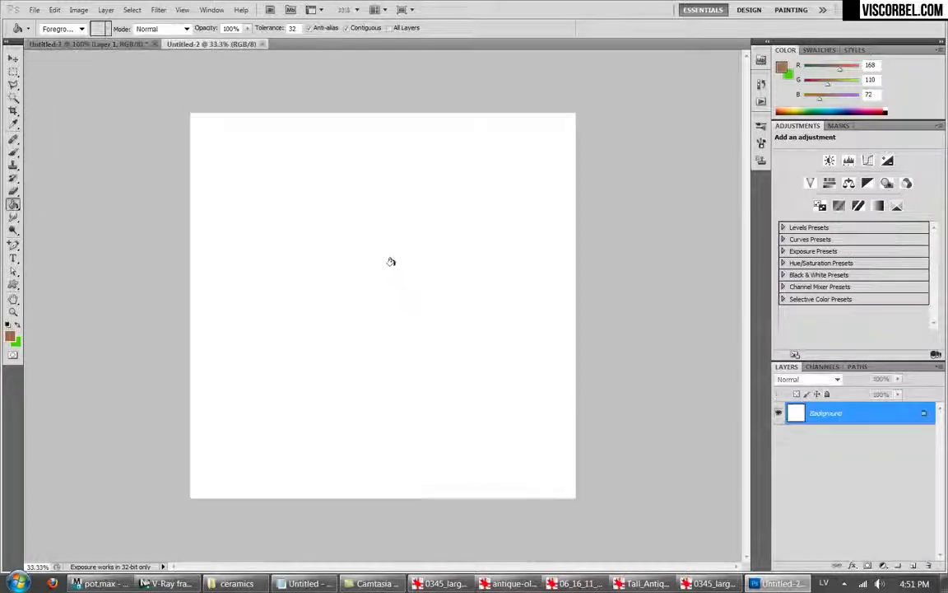
{"action": "left_click", "coordinate": [392, 263]}
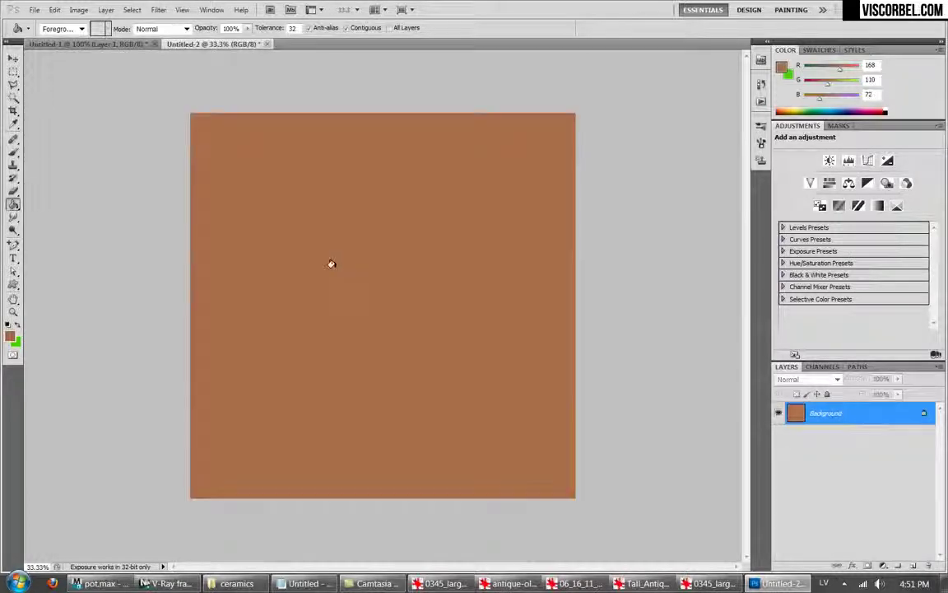
Sample a darker brown (140, 88, 66) from the jar's body and refill the texture canvas with it.
{"action": "left_click", "coordinate": [86, 43]}
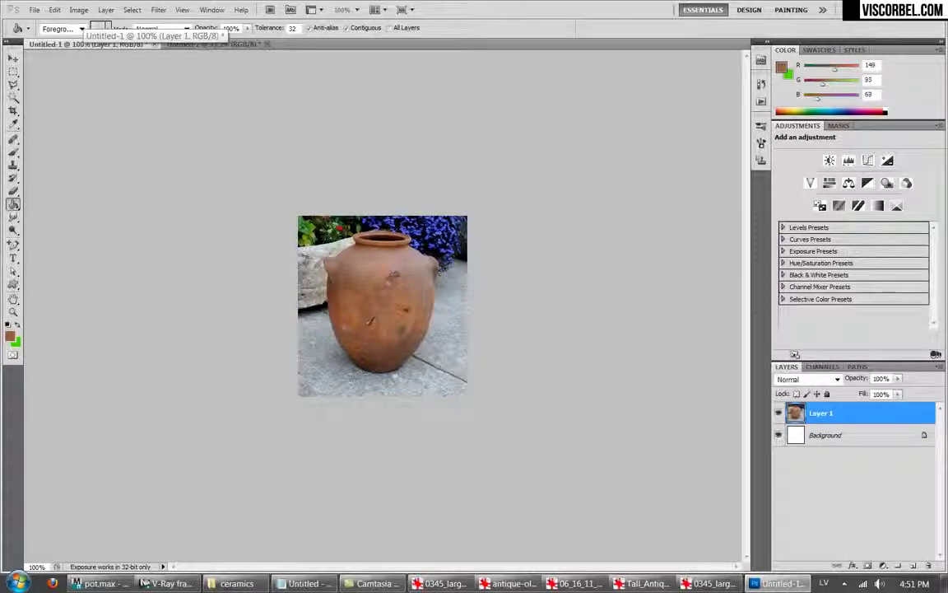
{"action": "left_click", "coordinate": [360, 259], "text": "alt"}
{"action": "key", "text": "ctrl+Tab"}
{"action": "left_click", "coordinate": [367, 264]}
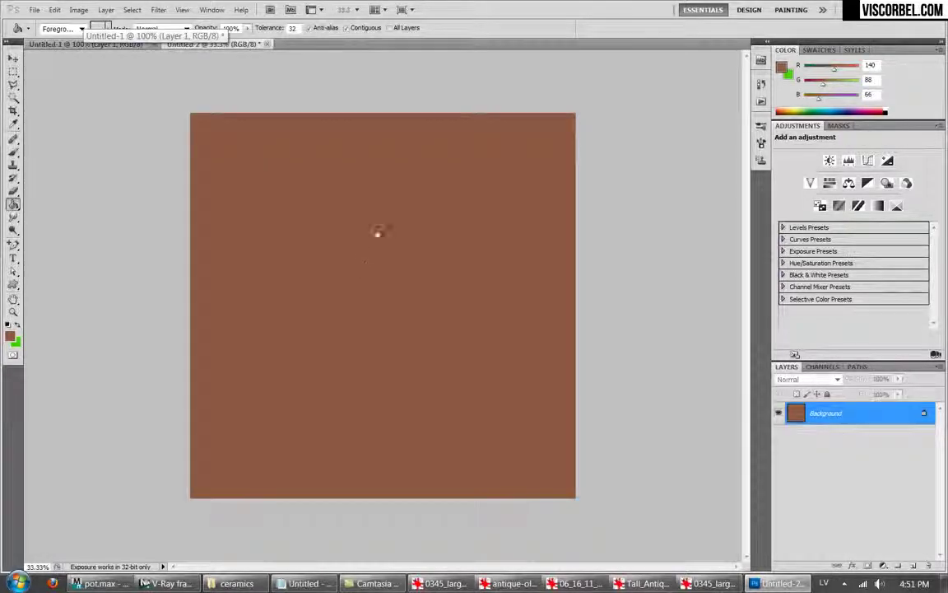
Start opening image files and browse to the TEXTURES folder with the dirt maps.
{"action": "left_click", "coordinate": [72, 44]}
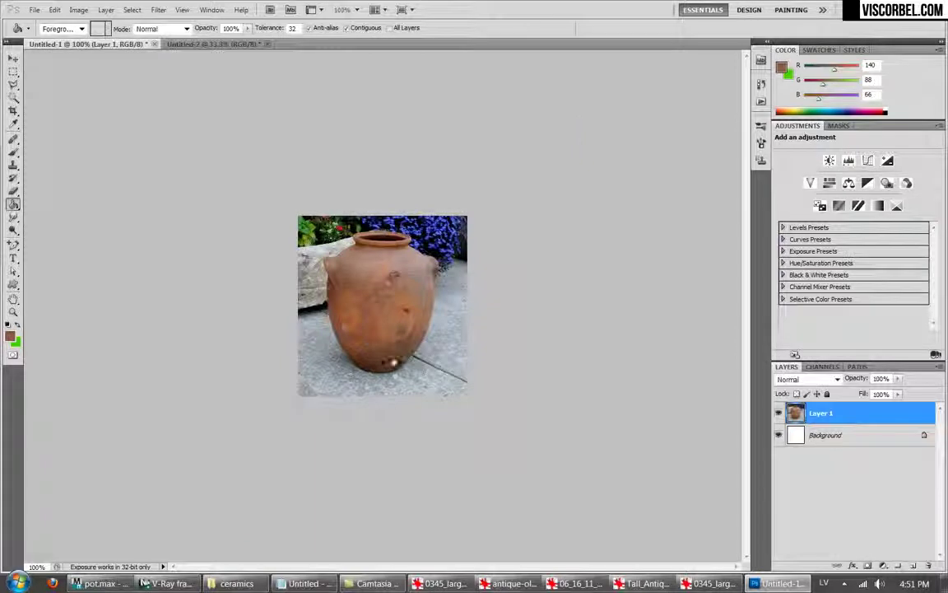
{"action": "key", "text": "ctrl+o"}
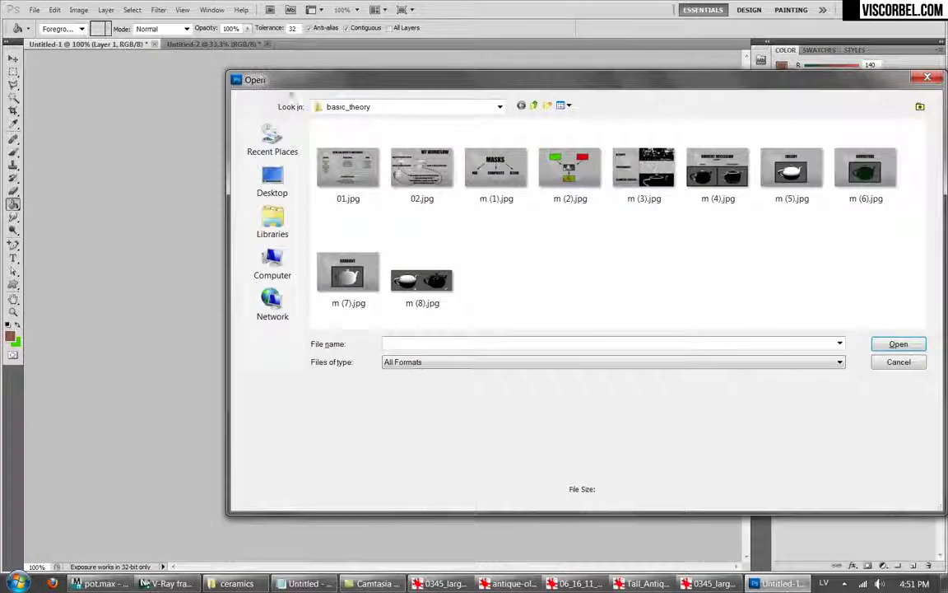
{"action": "left_click", "coordinate": [534, 106]}
{"action": "left_click", "coordinate": [534, 106]}
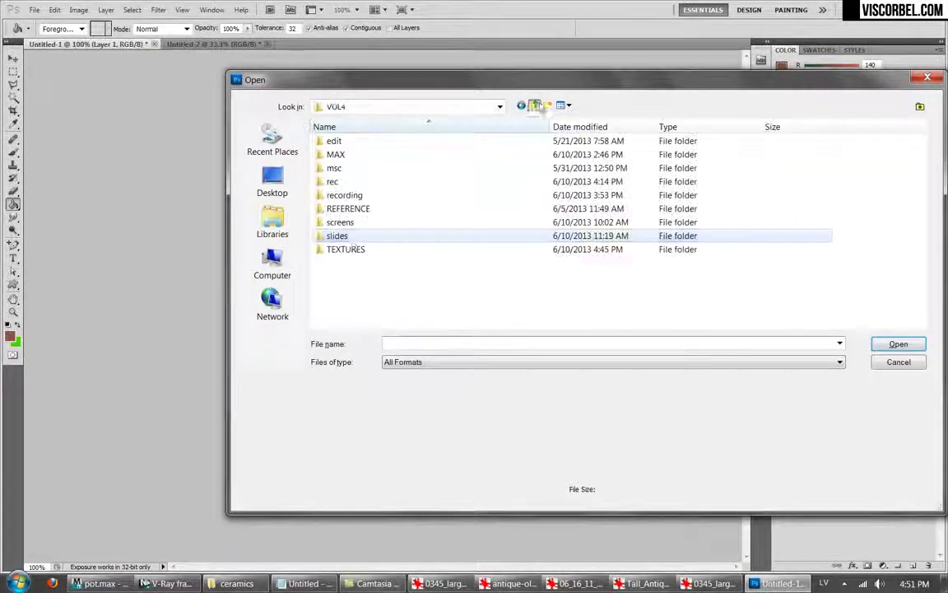
{"action": "double_click", "coordinate": [346, 250]}
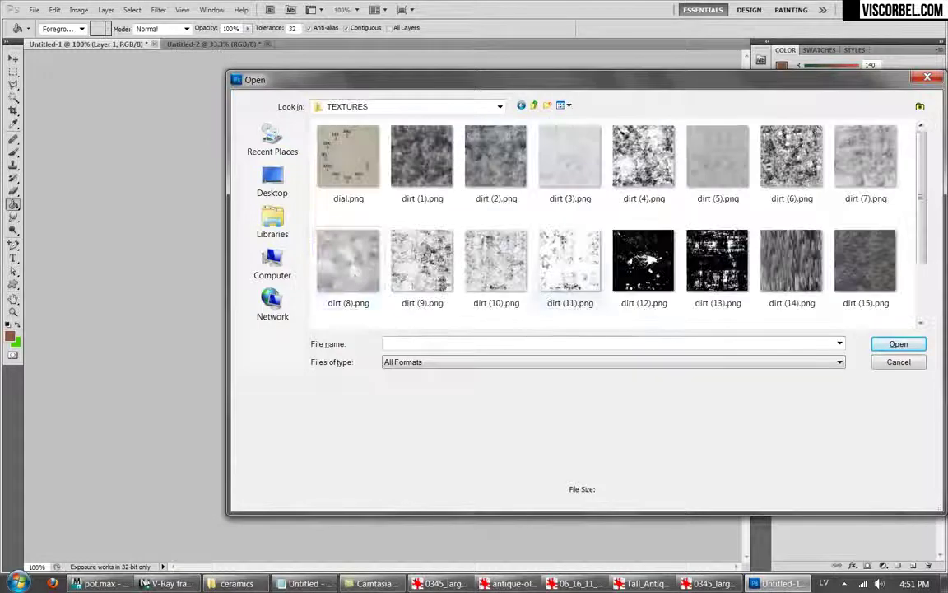
{"action": "left_click_drag", "start_coordinate": [925, 188], "coordinate": [943, 179]}
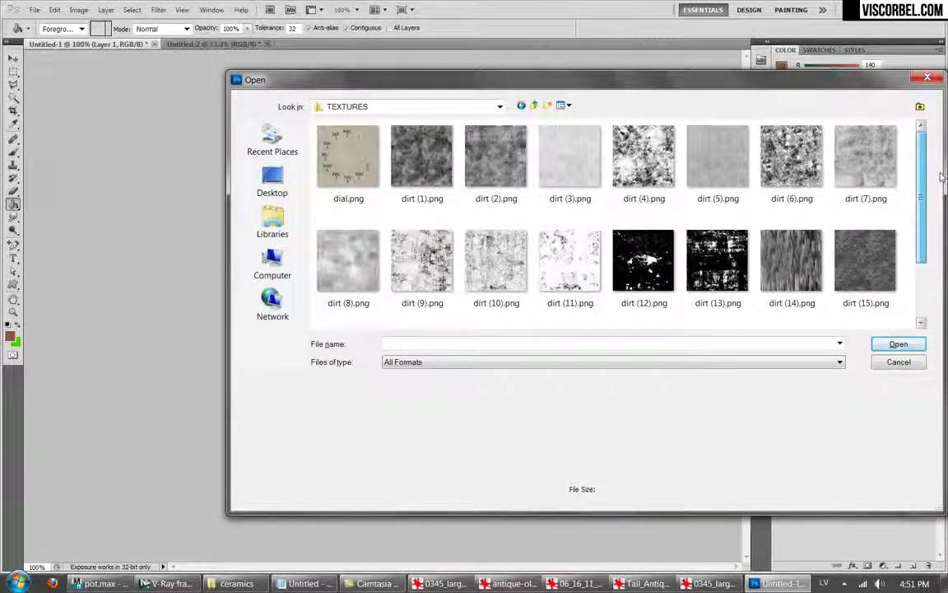
Open dirt (1), dirt (2), dirt (4), dirt (8), dirt (11) and dirt (13) PNG textures together.
{"action": "left_click", "coordinate": [442, 165]}
{"action": "left_click", "coordinate": [493, 156], "text": "ctrl"}
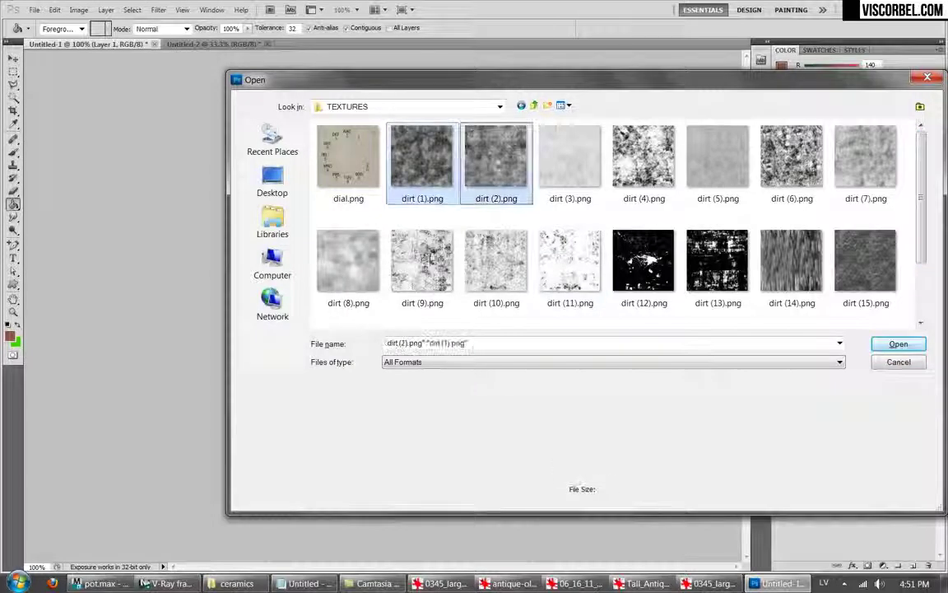
{"action": "left_click", "coordinate": [345, 272], "text": "ctrl"}
{"action": "left_click", "coordinate": [570, 260], "text": "ctrl"}
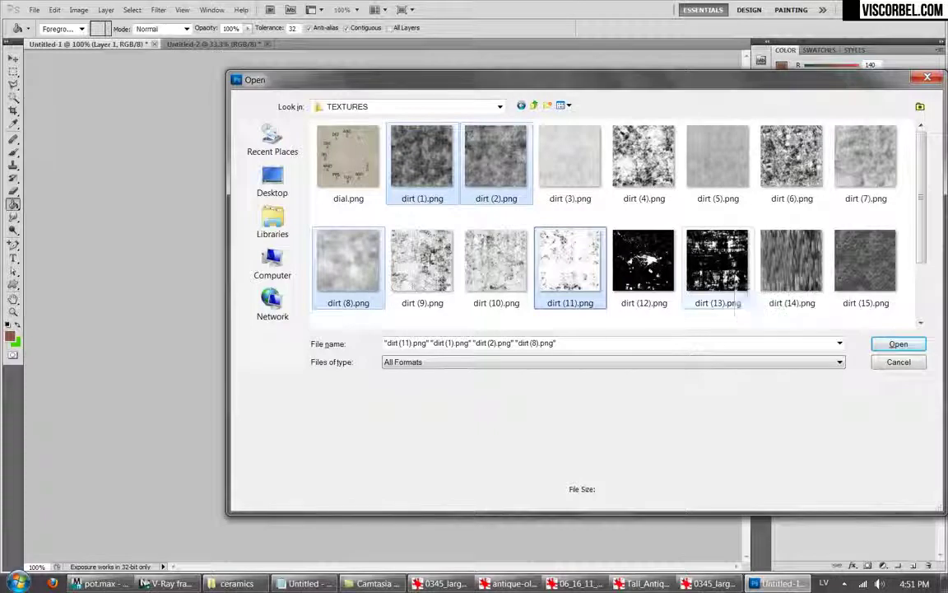
{"action": "left_click", "coordinate": [712, 256], "text": "ctrl"}
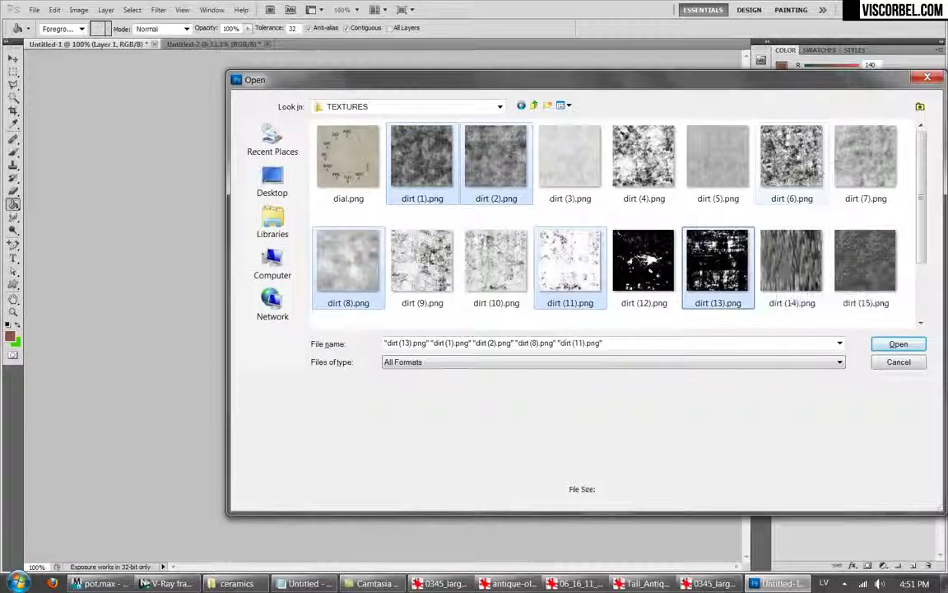
{"action": "left_click", "coordinate": [642, 156], "text": "ctrl"}
{"action": "key", "text": "Return"}
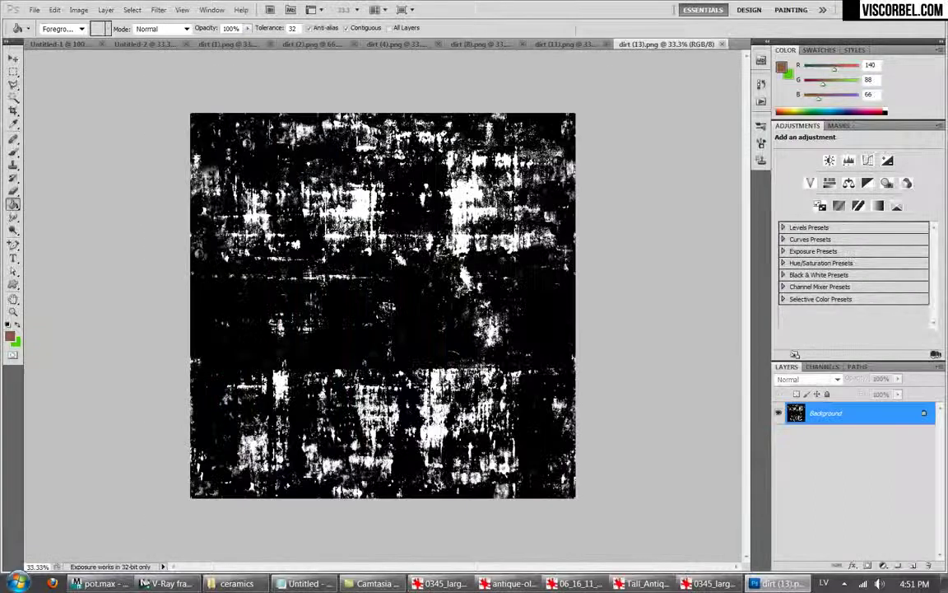
Paste the dirt (13) texture as a new layer over the brown fill and check its fit with Free Transform.
{"action": "left_click", "coordinate": [142, 43]}
{"action": "key", "text": "ctrl+v"}
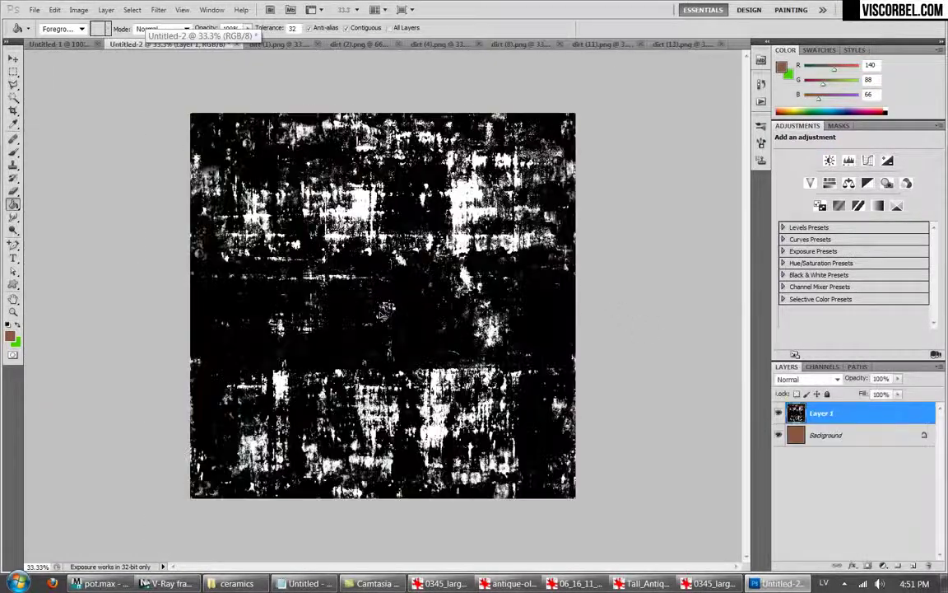
{"action": "key", "text": "m"}
{"action": "right_click", "coordinate": [420, 242]}
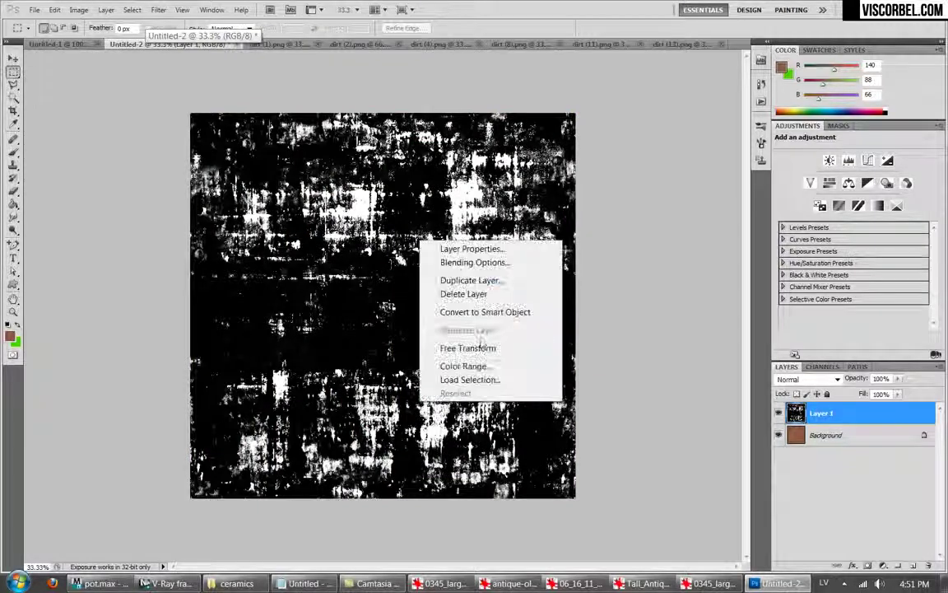
{"action": "left_click", "coordinate": [486, 348]}
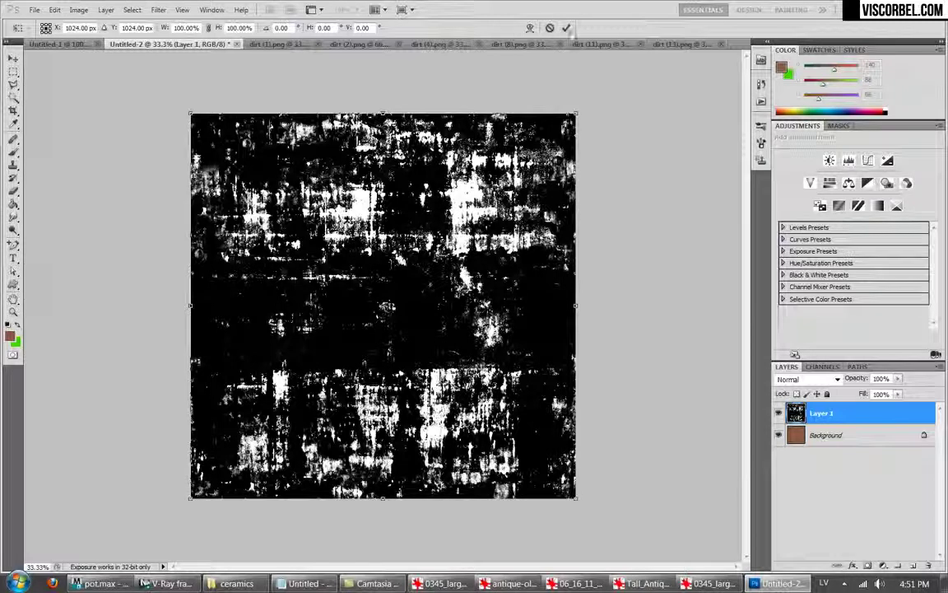
{"action": "left_click", "coordinate": [566, 27]}
Try the blend modes from Lighten through Overlay to Luminosity on the pasted dirt (13) layer.
{"action": "left_click", "coordinate": [811, 380]}
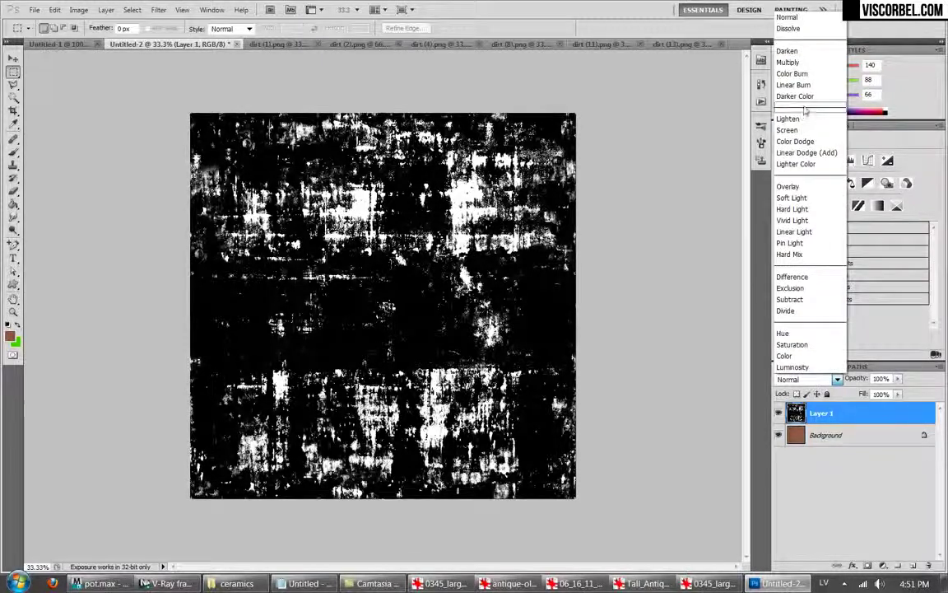
{"action": "left_click", "coordinate": [810, 121]}
{"action": "scroll", "coordinate": [795, 108], "scroll_direction": "down", "scroll_amount": 4}
{"action": "scroll", "coordinate": [796, 103], "scroll_direction": "down", "scroll_amount": 4}
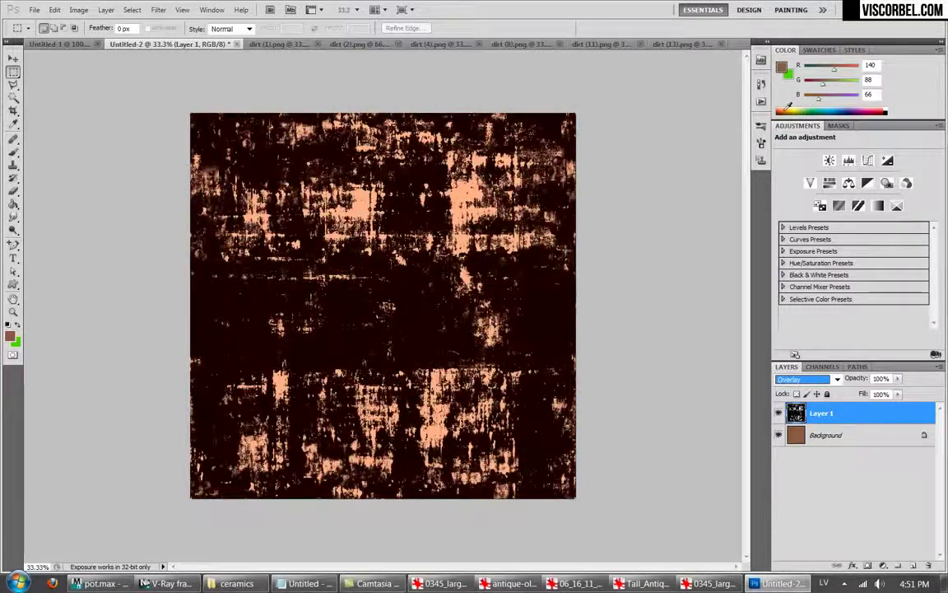
{"action": "scroll", "coordinate": [783, 107], "scroll_direction": "down", "scroll_amount": 4}
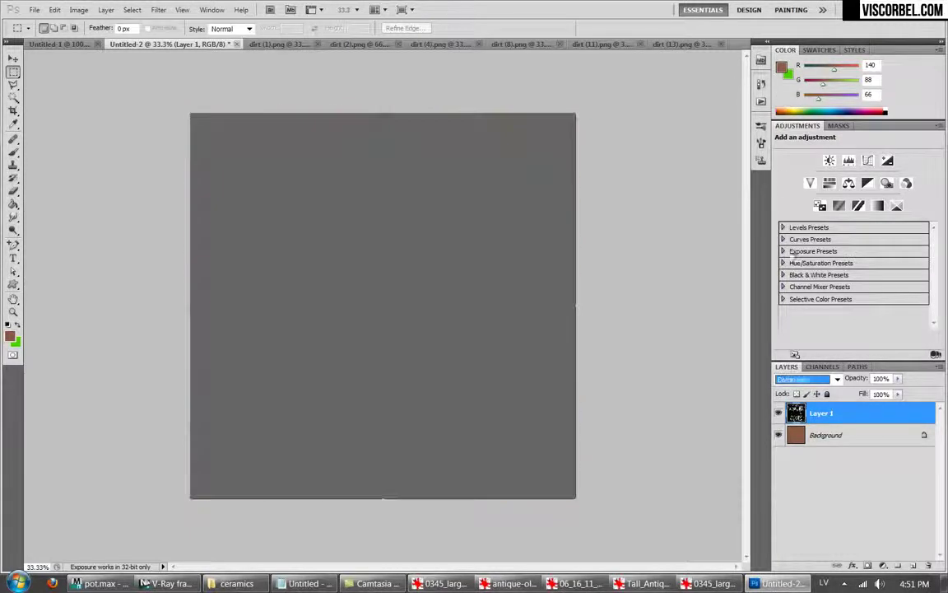
{"action": "scroll", "coordinate": [805, 378], "scroll_direction": "down", "scroll_amount": 4}
Set the dirt (13) layer's blend mode to Lighten and lower its opacity to 7%.
{"action": "left_click", "coordinate": [805, 379]}
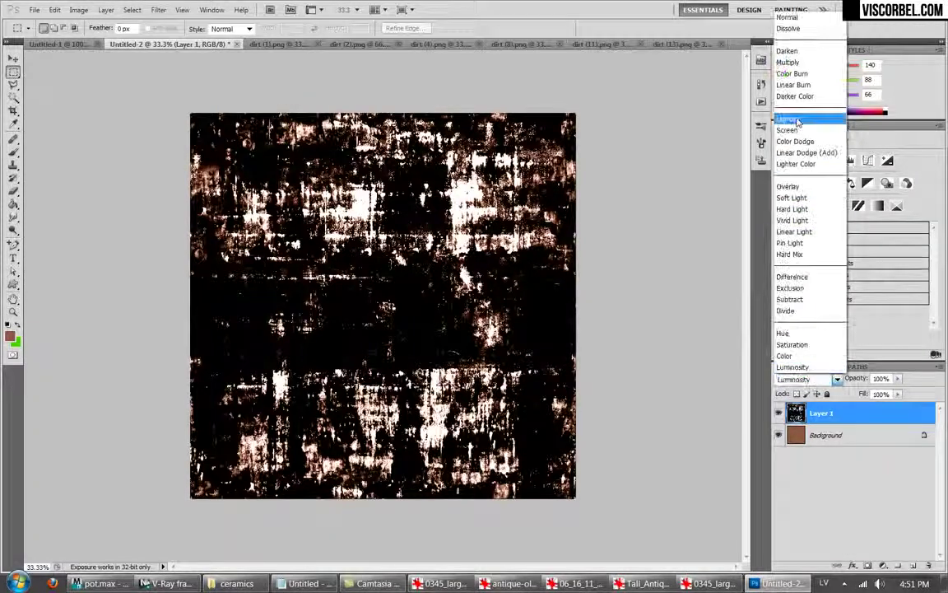
{"action": "left_click", "coordinate": [770, 120]}
{"action": "left_click_drag", "start_coordinate": [898, 378], "coordinate": [845, 393]}
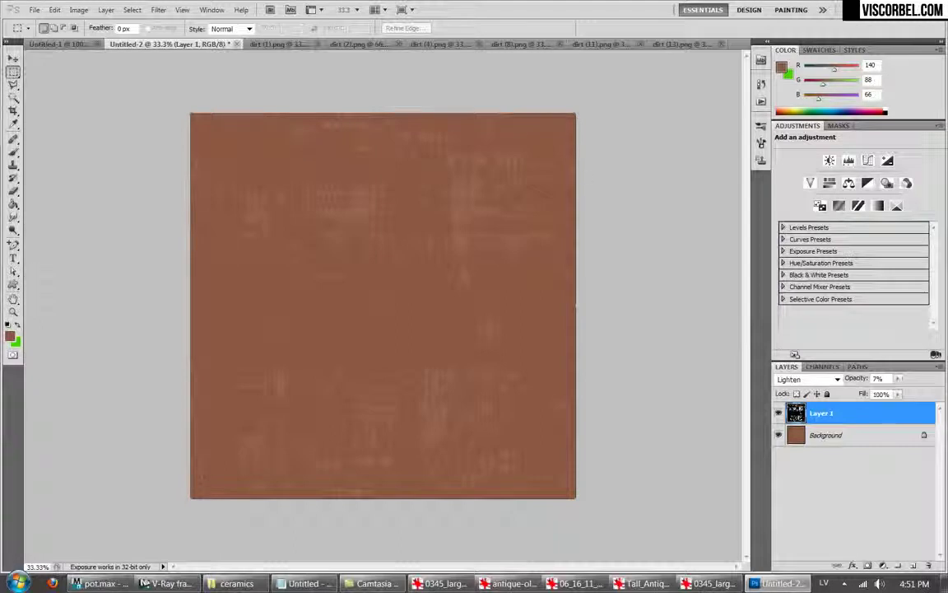
Compare the brown texture with the jar photo, review dirt (1).png and close that texture.
{"action": "left_click", "coordinate": [71, 45]}
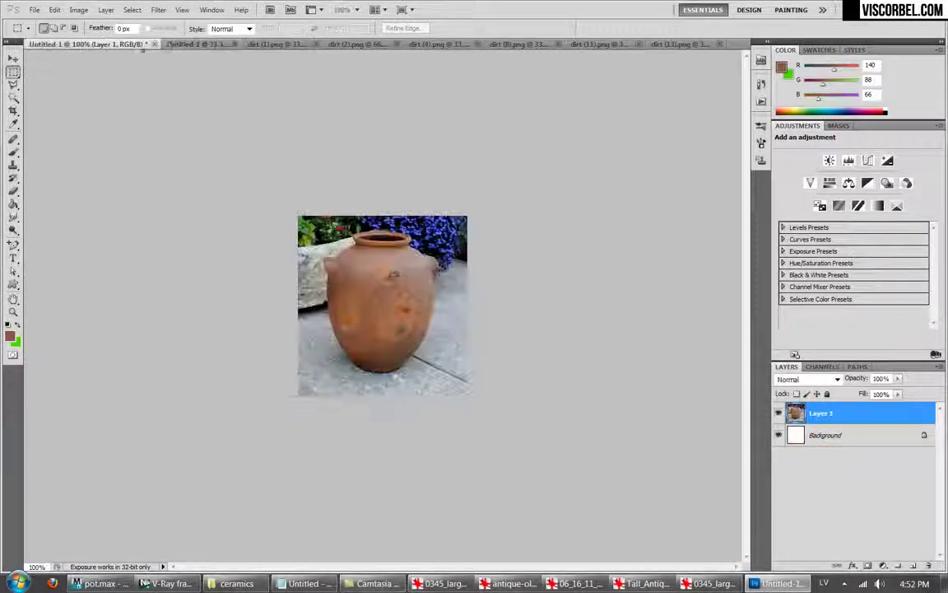
{"action": "left_click", "coordinate": [191, 44]}
{"action": "left_click", "coordinate": [249, 44]}
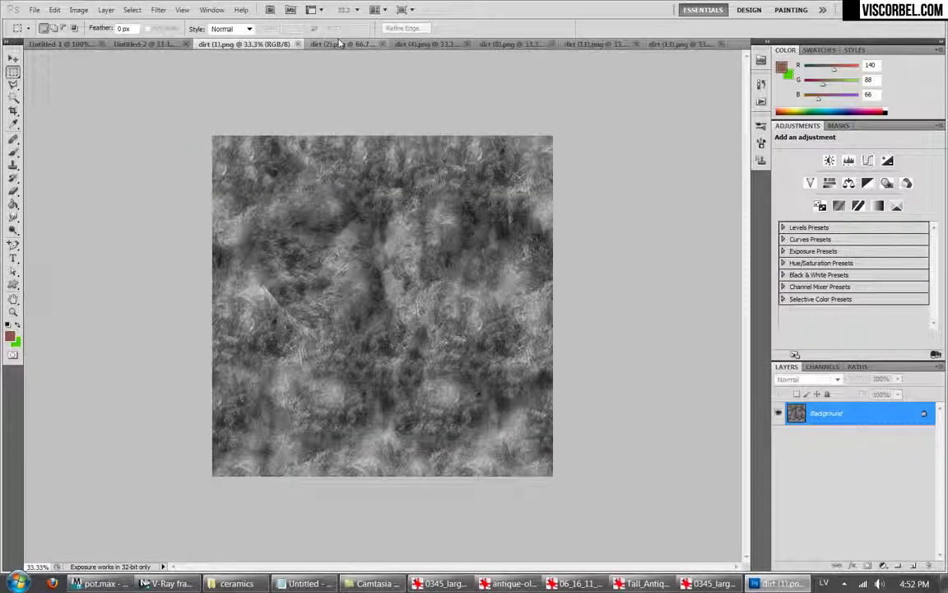
{"action": "key", "text": "ctrl+a"}
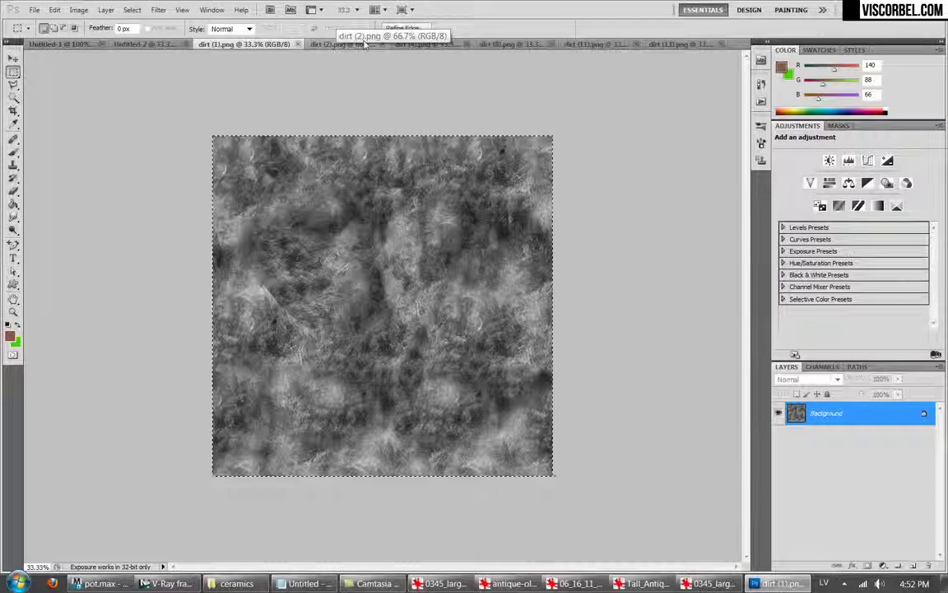
{"action": "left_click", "coordinate": [298, 44]}
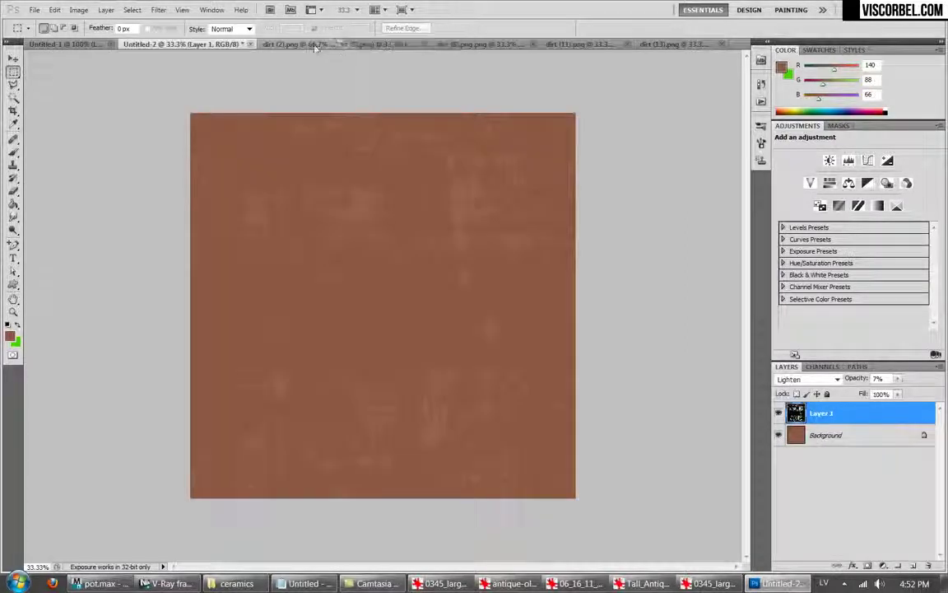
Copy the entire dirt (2) texture and paste it into the brown clay document as a new layer.
{"action": "left_click", "coordinate": [311, 45]}
{"action": "key", "text": "ctrl+a"}
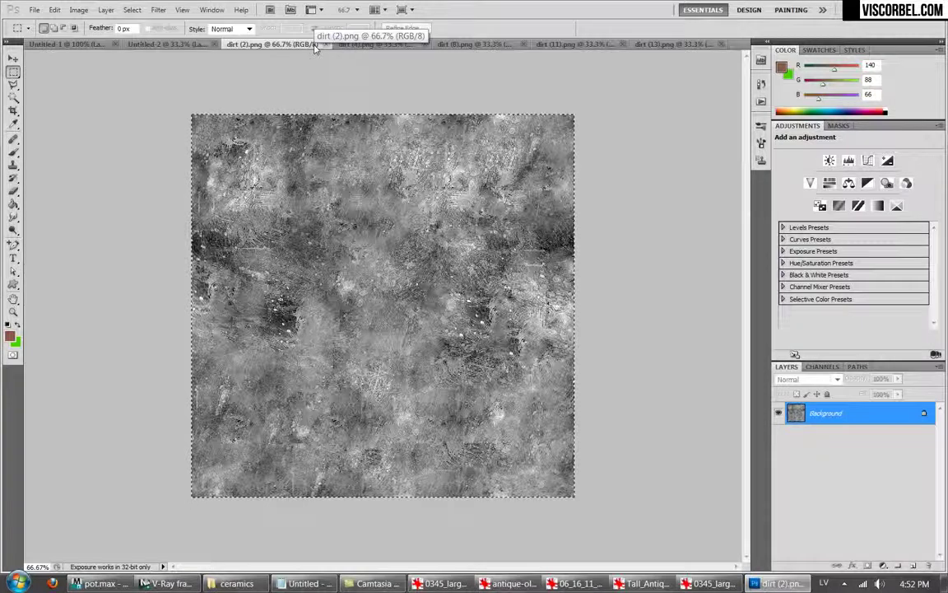
{"action": "left_click", "coordinate": [165, 44]}
{"action": "key", "text": "ctrl+v"}
Move the pasted dirt (2) layer to the canvas's upper-left corner and scale it to about 201% to cover the canvas.
{"action": "left_click_drag", "start_coordinate": [442, 231], "coordinate": [373, 156], "text": "ctrl"}
{"action": "right_click", "coordinate": [341, 131]}
{"action": "left_click", "coordinate": [372, 302]}
{"action": "left_click_drag", "start_coordinate": [381, 303], "coordinate": [578, 500]}
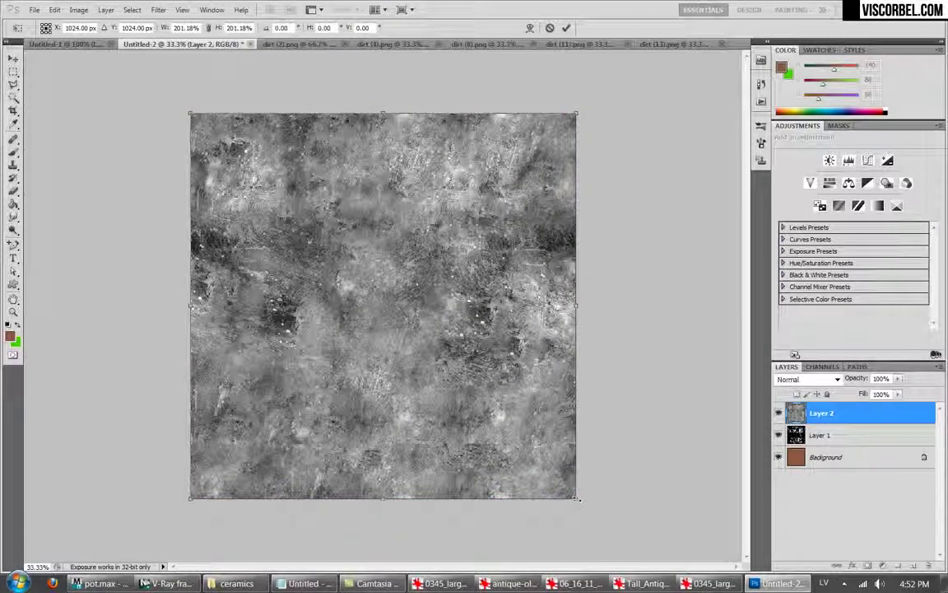
{"action": "key", "text": "Return"}
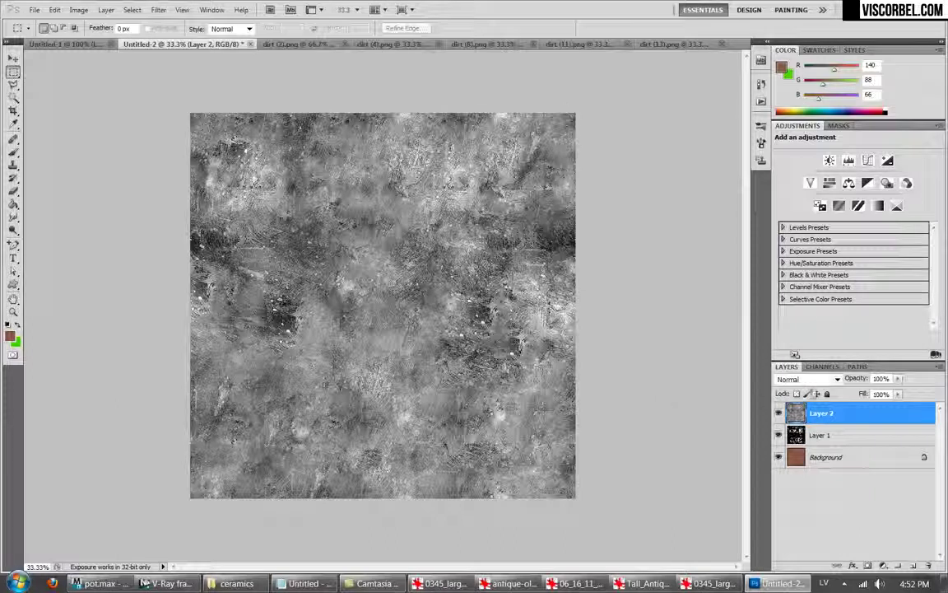
Cycle the dirt (2) layer's blend modes through Soft Light and Linear Dodge (Add), and set it to Multiply.
{"action": "left_click", "coordinate": [806, 379]}
{"action": "left_click", "coordinate": [804, 349]}
{"action": "key", "text": "Up"}
{"action": "key", "text": "Up"}
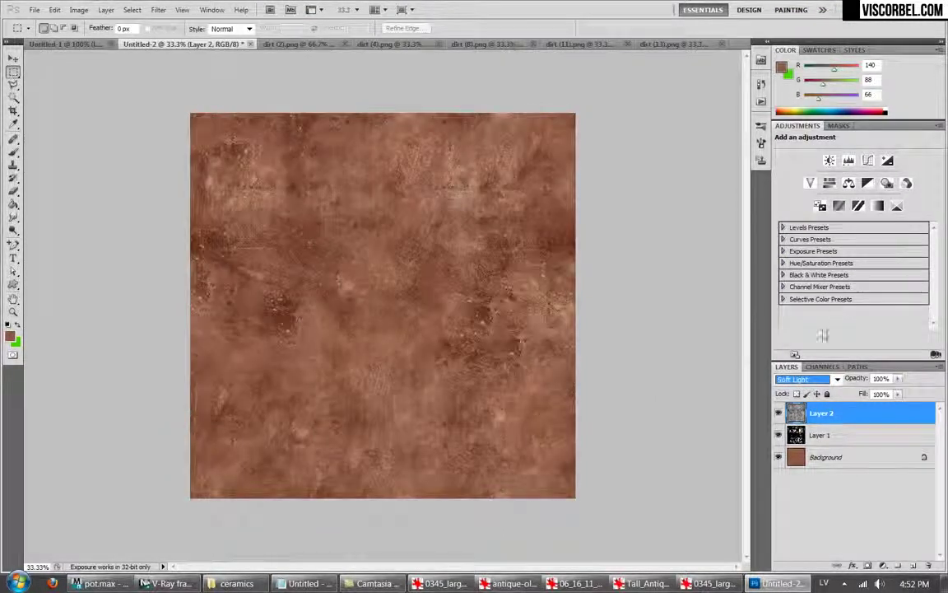
{"action": "key", "text": "Up"}
{"action": "key", "text": "Up"}
{"action": "key", "text": "Up"}
{"action": "key", "text": "Up"}
{"action": "key", "text": "Up"}
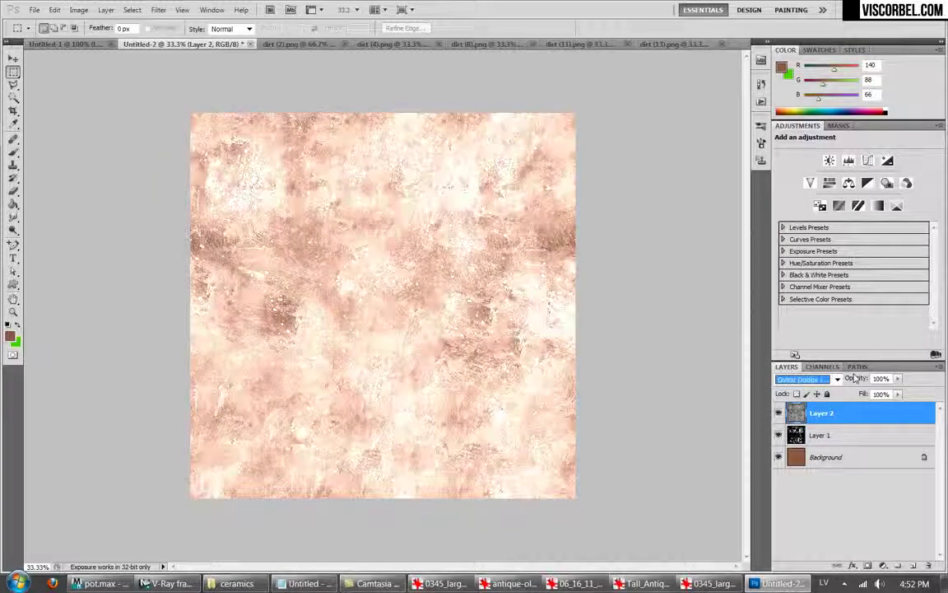
{"action": "key", "text": "Up"}
{"action": "key", "text": "Up"}
{"action": "key", "text": "Up"}
{"action": "key", "text": "Up"}
{"action": "key", "text": "Up"}
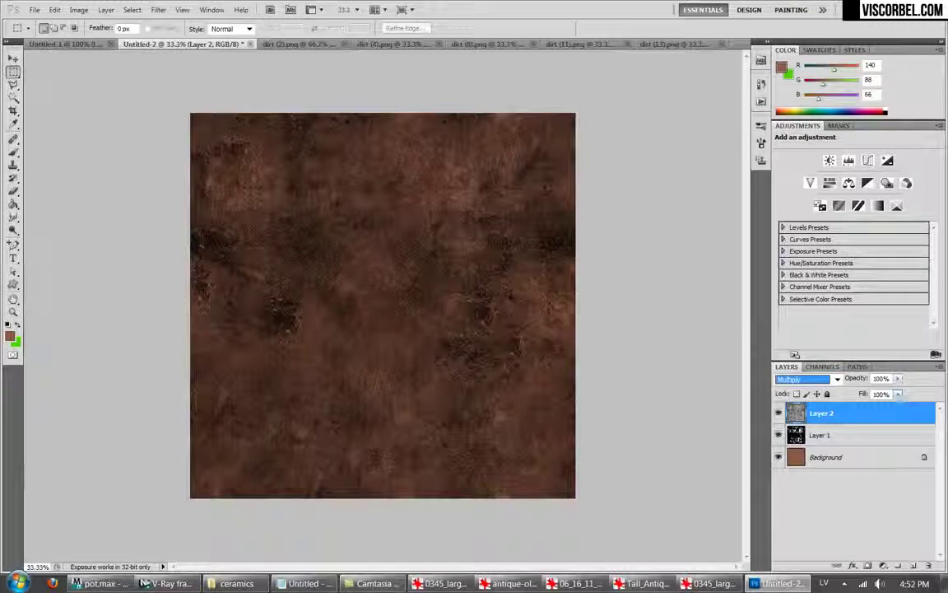
Set the dirt (2) layer's opacity to 25% and move it below Layer 1, directly above the background.
{"action": "left_click", "coordinate": [898, 379]}
{"action": "left_click_drag", "start_coordinate": [846, 396], "coordinate": [845, 395]}
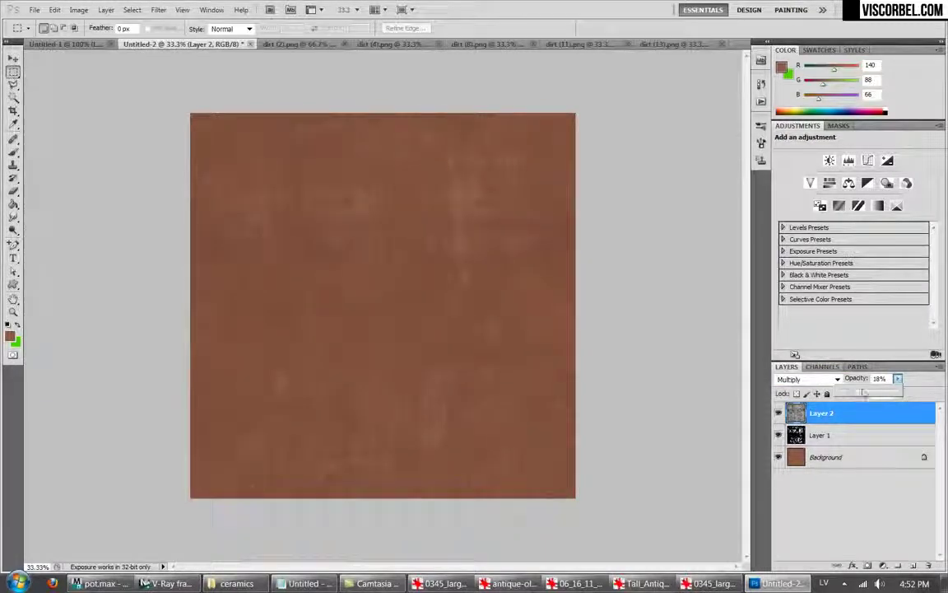
{"action": "type", "text": "25"}
{"action": "key", "text": "Return"}
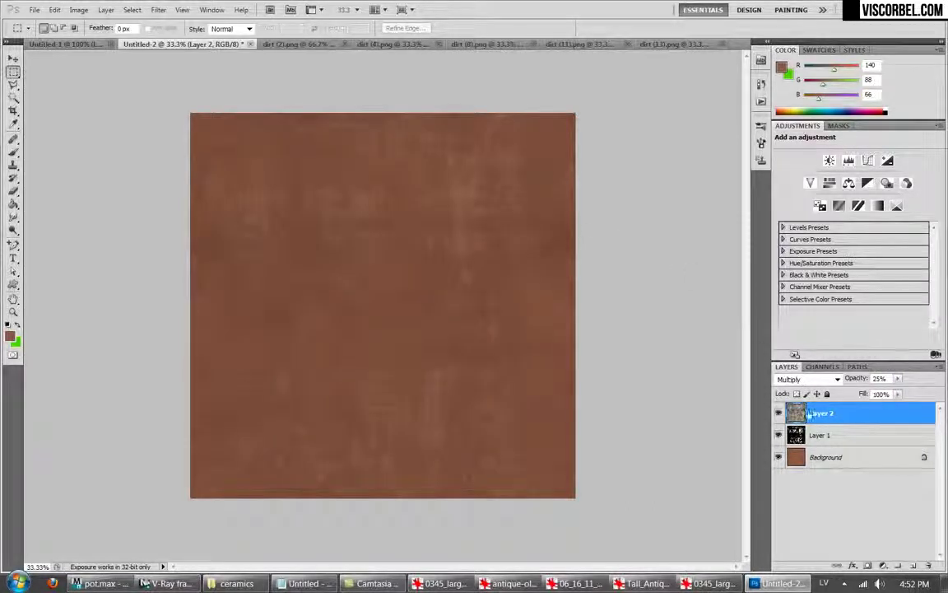
{"action": "left_click_drag", "start_coordinate": [809, 414], "coordinate": [809, 449]}
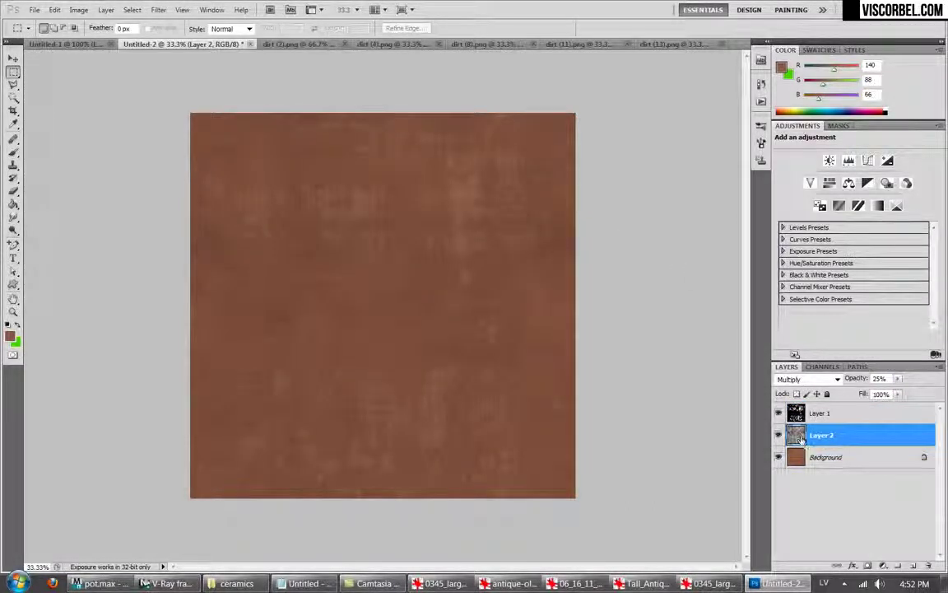
Copy the entire dirt (8) texture, return to the brown clay document and make Layer 1 active.
{"action": "key", "text": "ctrl+Tab"}
{"action": "key", "text": "ctrl+Tab"}
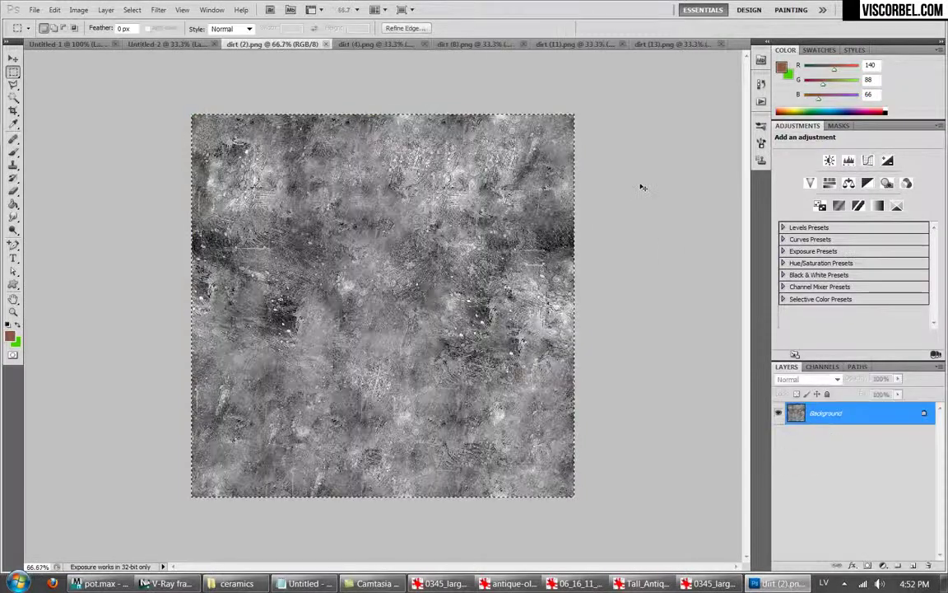
{"action": "key", "text": "ctrl+Tab"}
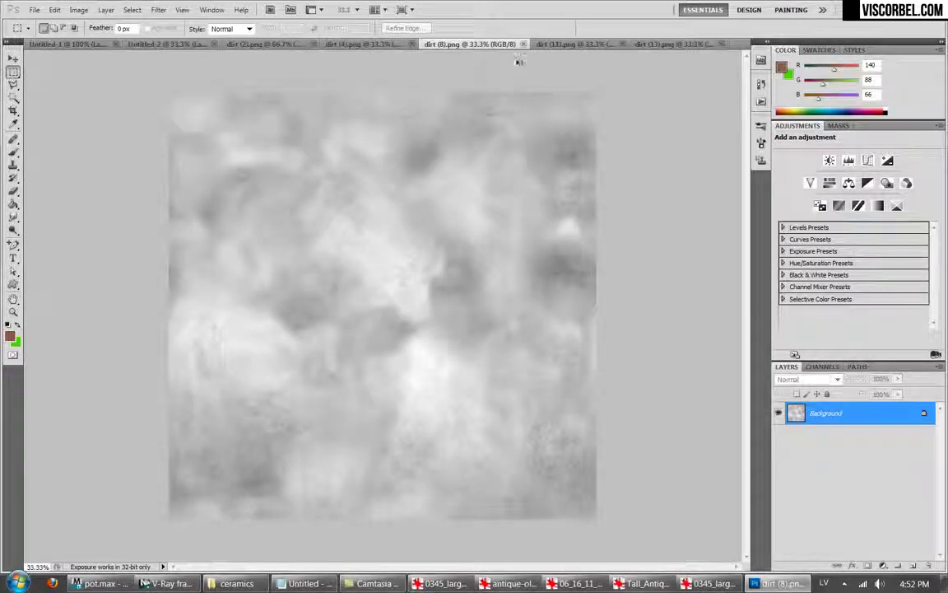
{"action": "key", "text": "ctrl+a"}
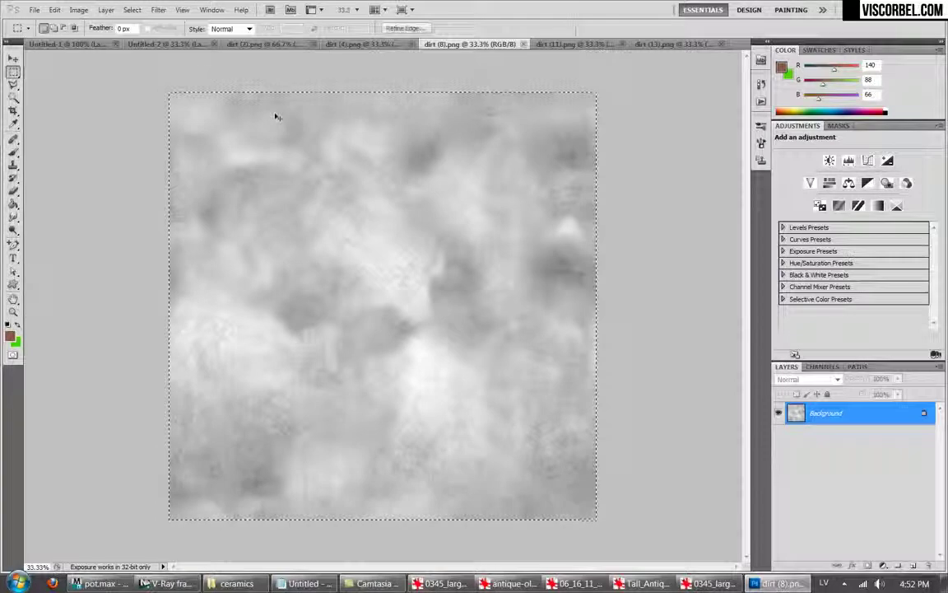
{"action": "left_click", "coordinate": [153, 44]}
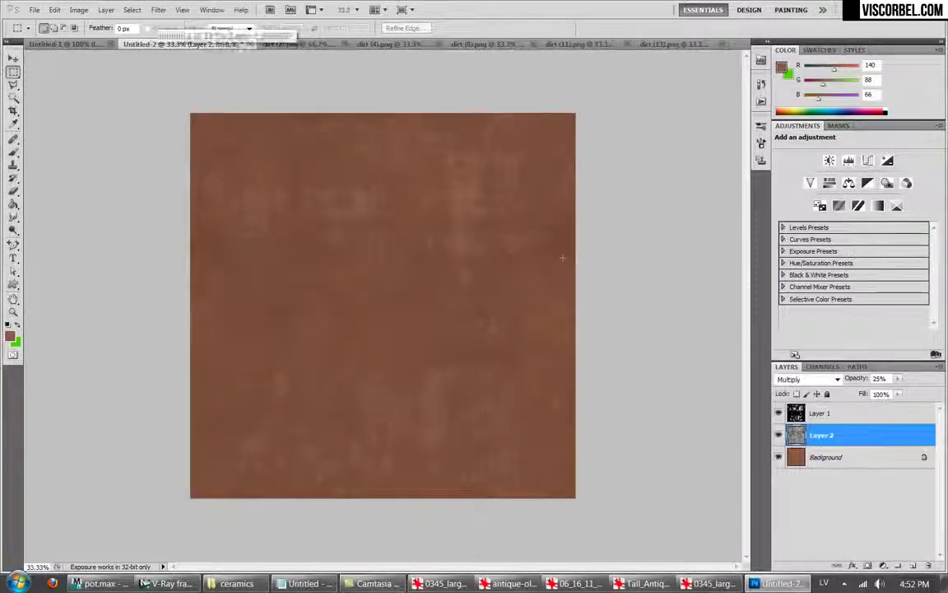
{"action": "left_click", "coordinate": [831, 414]}
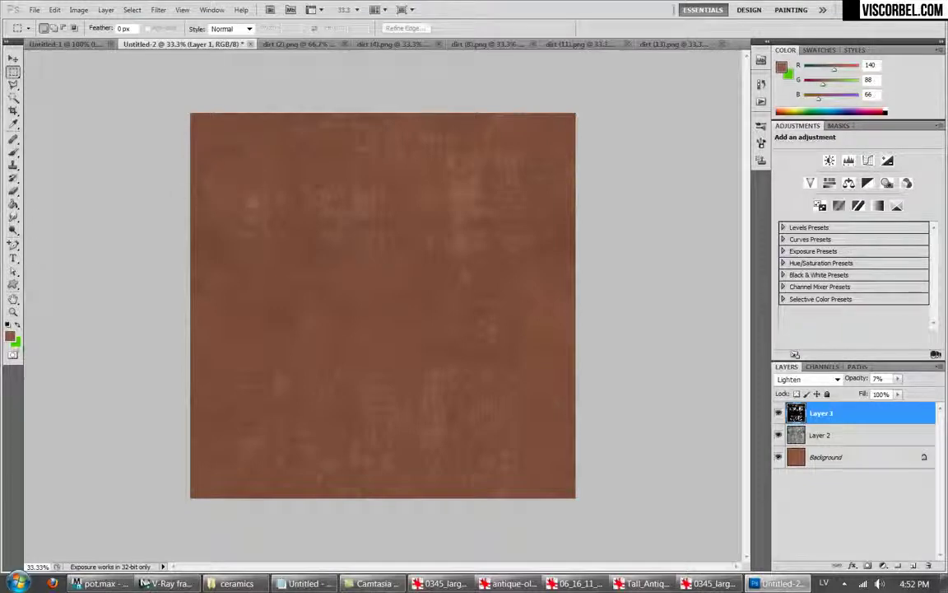
{"action": "left_click", "coordinate": [10, 337]}
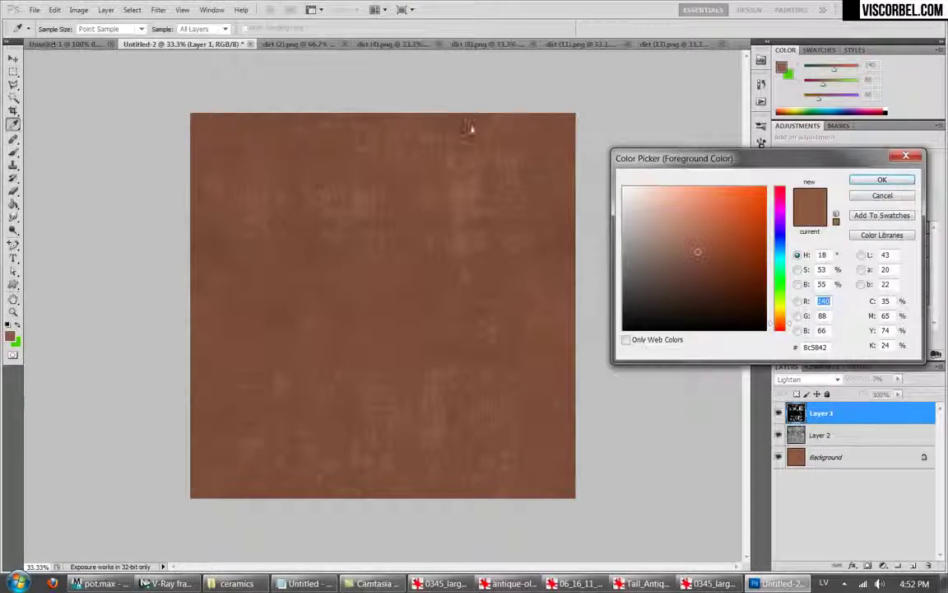
{"action": "key", "text": "Return"}
{"action": "key", "text": "m"}
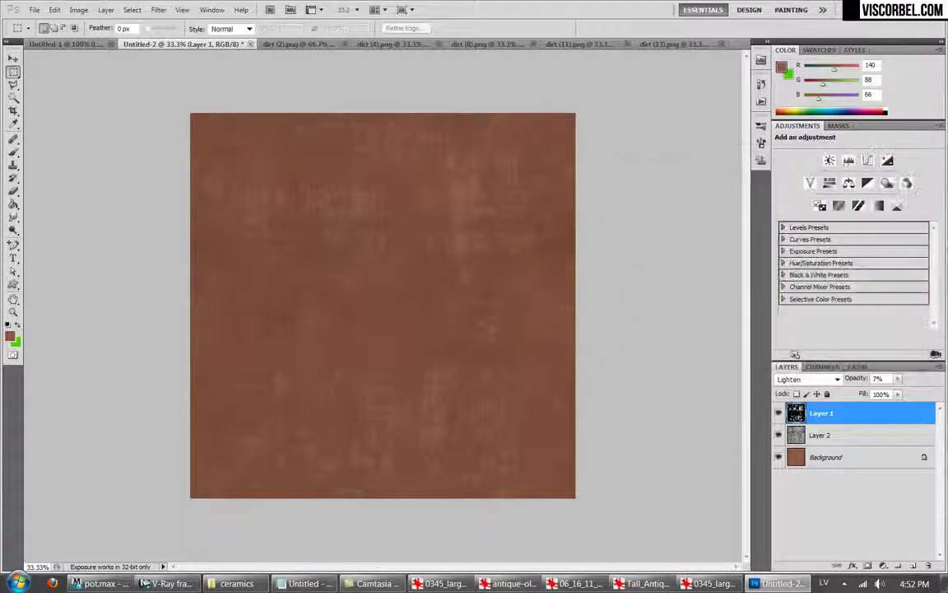
Sample the orange clay colour (RGB 179, 113, 63) from the jar photo and fill a new layer above Layer 1 with it.
{"action": "left_click", "coordinate": [50, 43]}
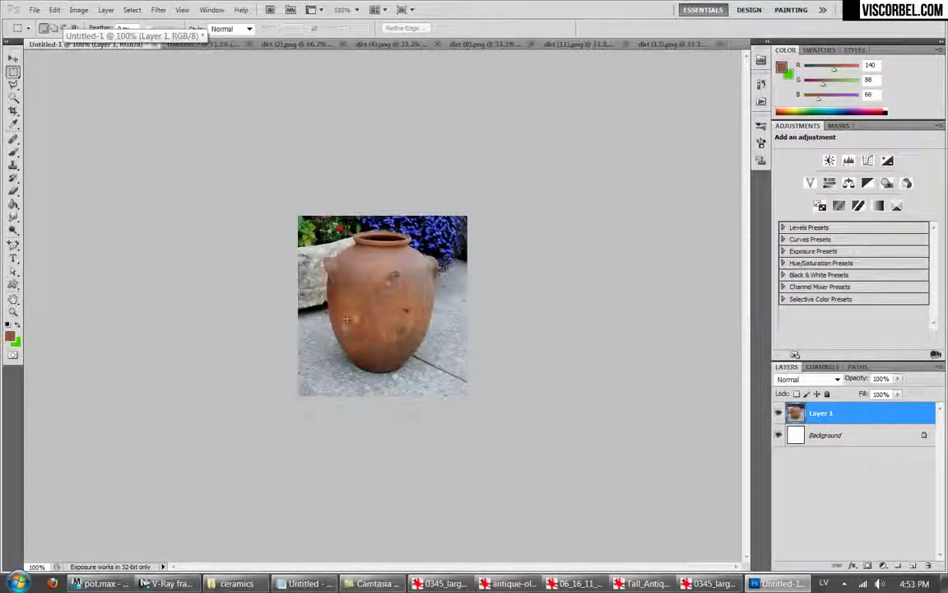
{"action": "key", "text": "b"}
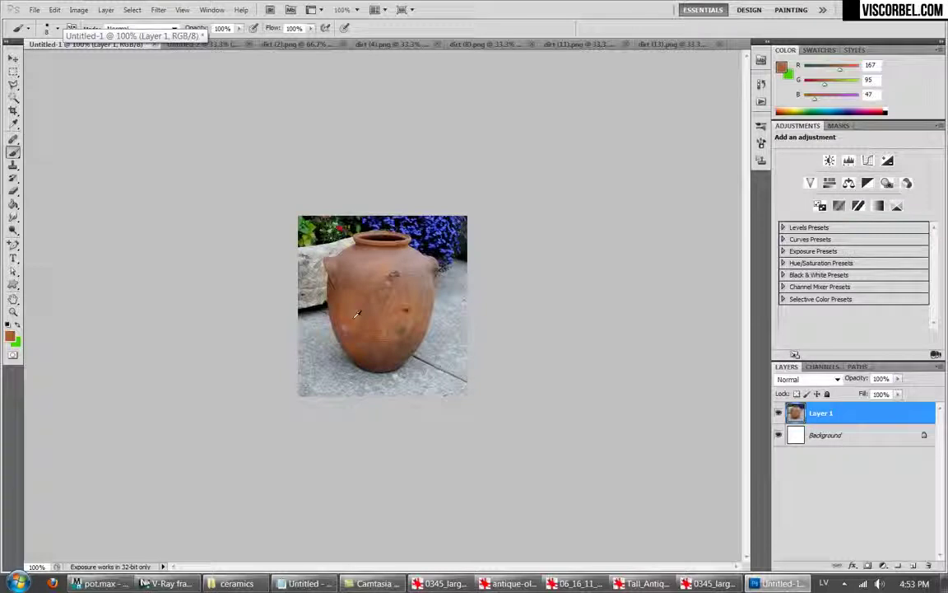
{"action": "left_click", "coordinate": [358, 314], "text": "alt"}
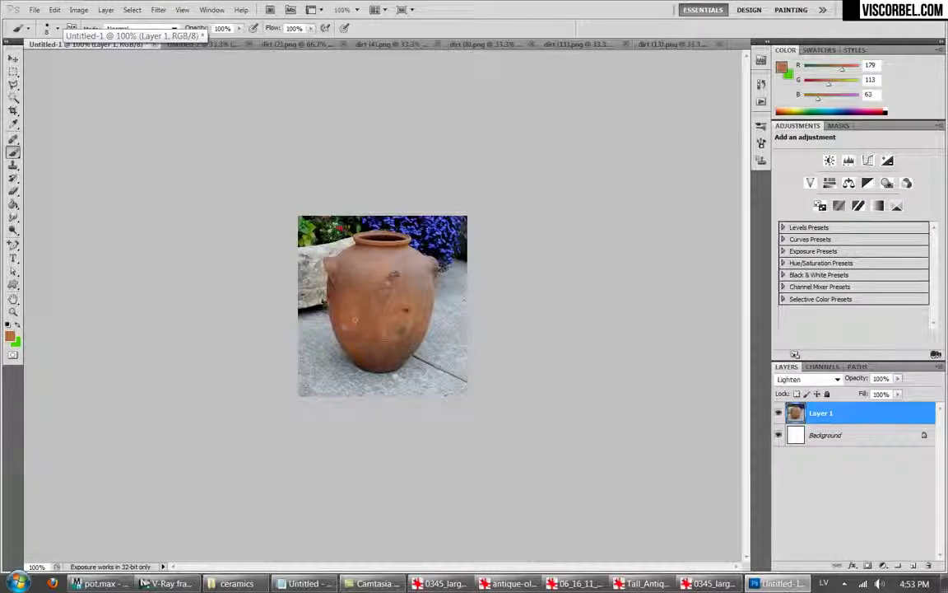
{"action": "key", "text": "ctrl+Tab"}
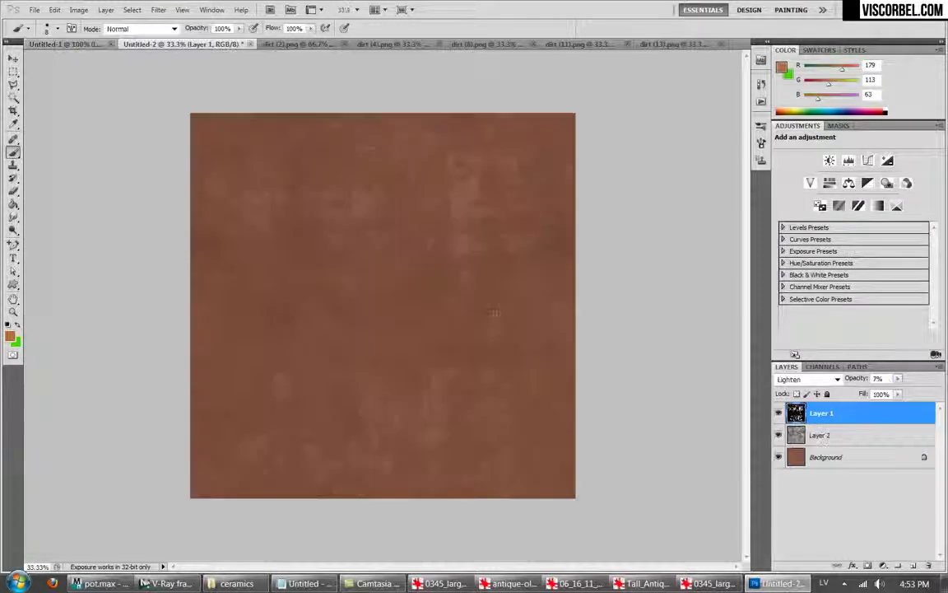
{"action": "left_click", "coordinate": [912, 566]}
{"action": "key", "text": "g"}
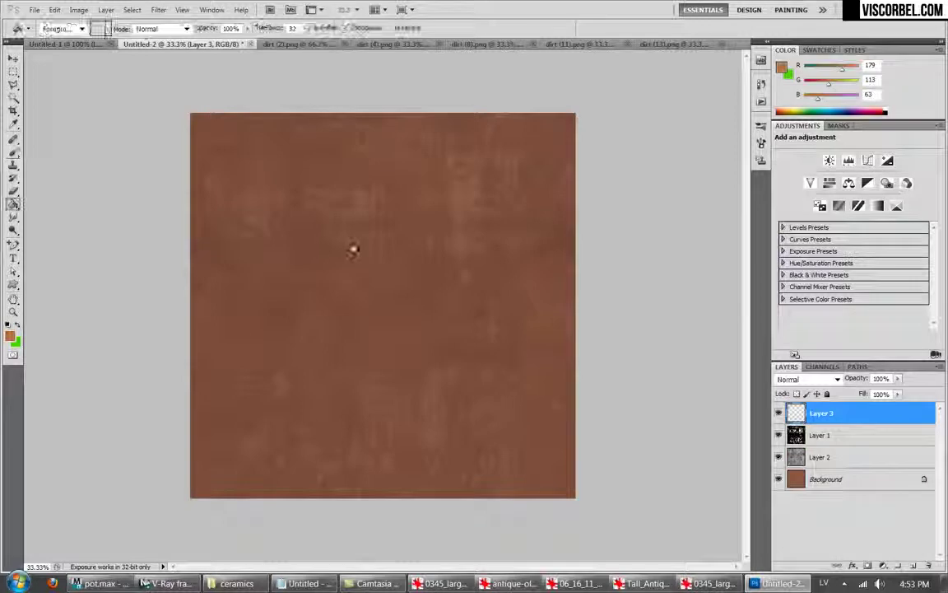
{"action": "left_click", "coordinate": [363, 259]}
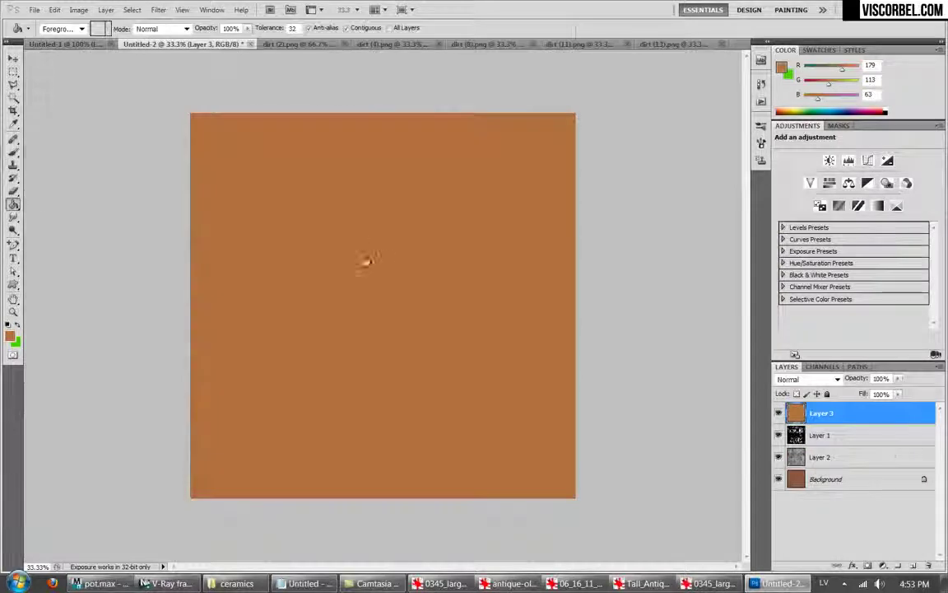
Add a layer mask to the orange Layer 3 and paste the dirt (8) texture into that mask.
{"action": "left_click", "coordinate": [868, 566]}
{"action": "left_click", "coordinate": [821, 418], "text": "alt"}
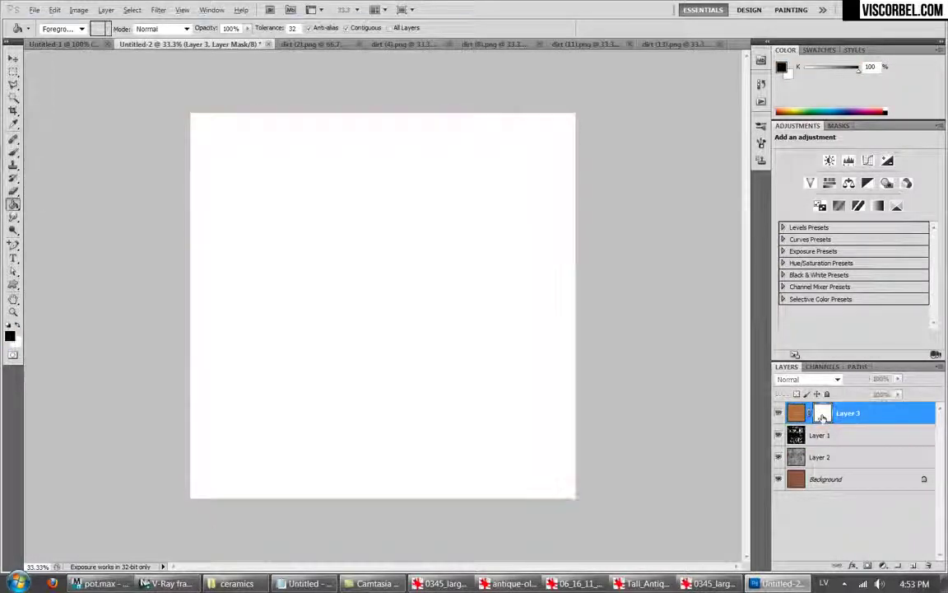
{"action": "key", "text": "ctrl+v"}
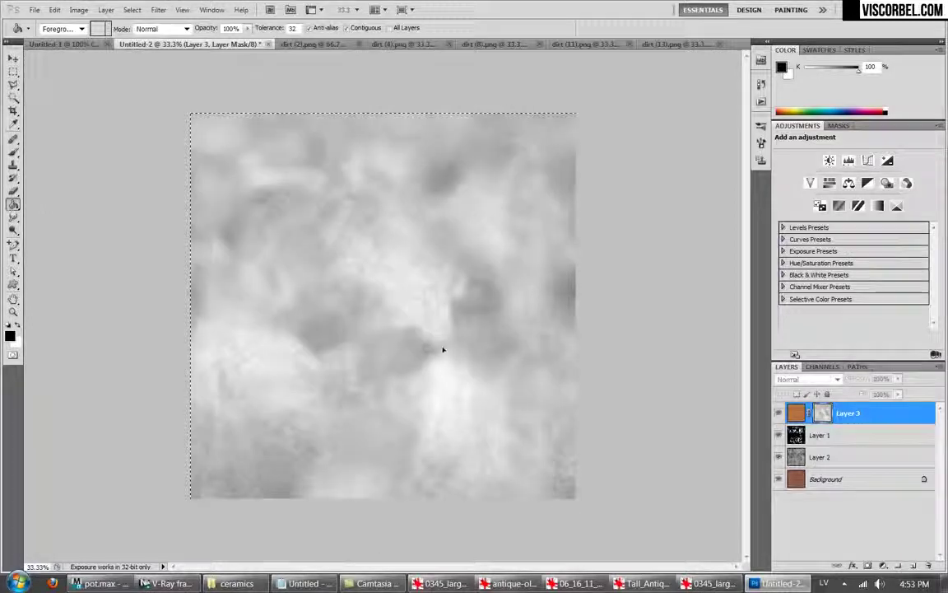
Scale the pasted dirt (8) mask content to about 90.14% to fit the canvas, leave the mask view and deselect.
{"action": "key", "text": "m"}
{"action": "right_click", "coordinate": [397, 280]}
{"action": "left_click", "coordinate": [462, 428]}
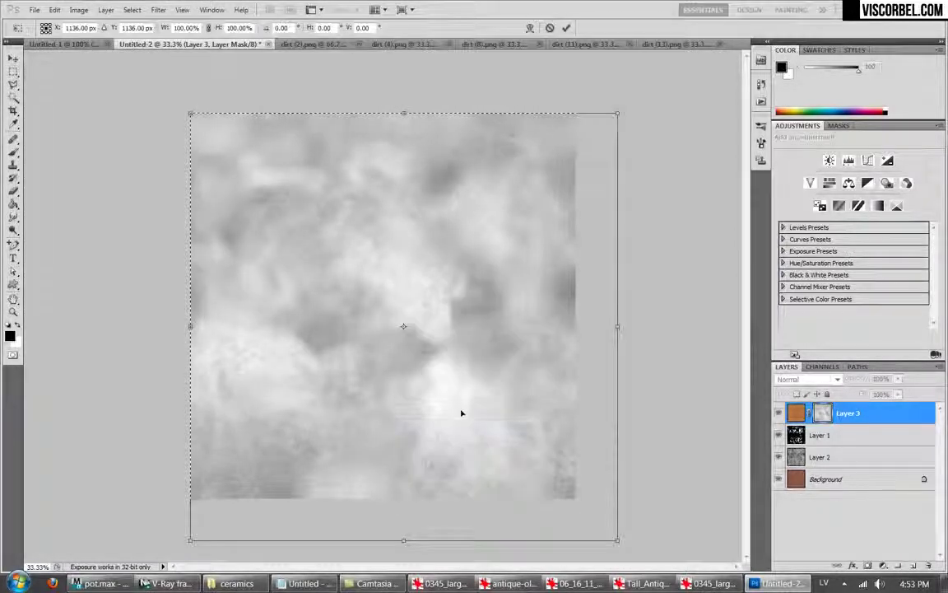
{"action": "left_click_drag", "start_coordinate": [617, 541], "coordinate": [576, 498], "text": "shift"}
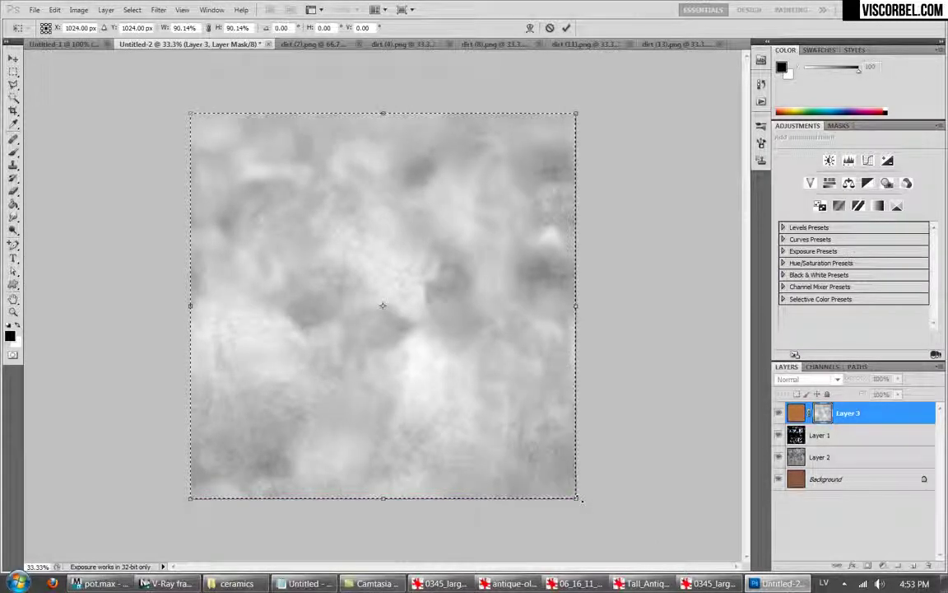
{"action": "key", "text": "Return"}
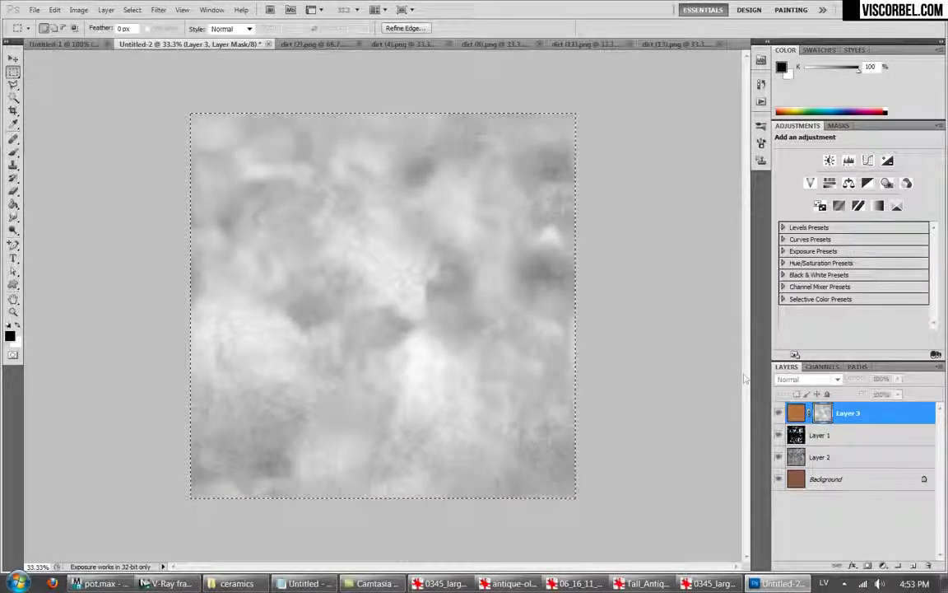
{"action": "left_click", "coordinate": [821, 417], "text": "alt"}
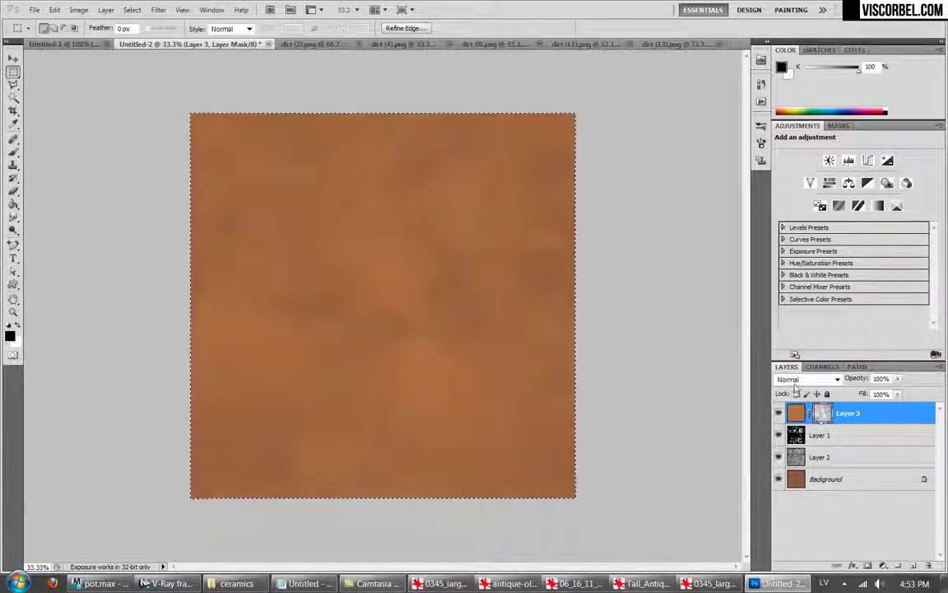
{"action": "key", "text": "ctrl+d"}
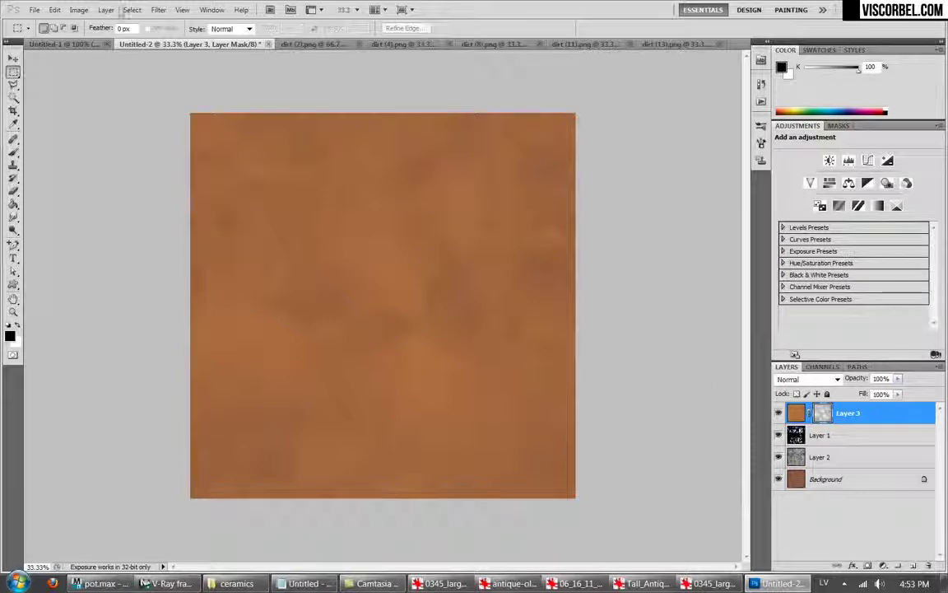
Darken the Layer 3 mask with a Curves point at input 164, output 48, and set the layer's opacity to 47%.
{"action": "left_click", "coordinate": [78, 10]}
{"action": "mouse_move", "coordinate": [95, 42]}
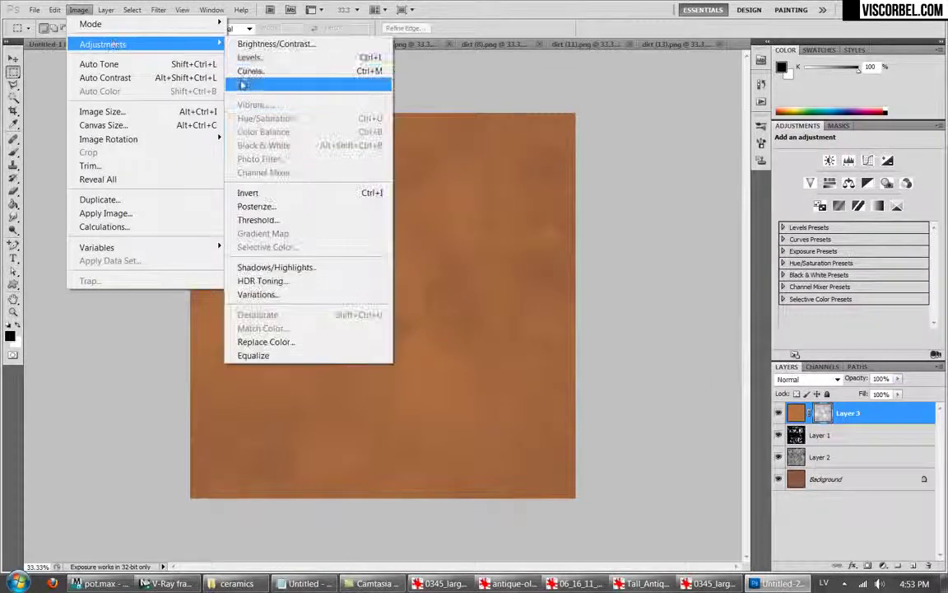
{"action": "left_click", "coordinate": [255, 64]}
{"action": "left_click_drag", "start_coordinate": [594, 380], "coordinate": [630, 409]}
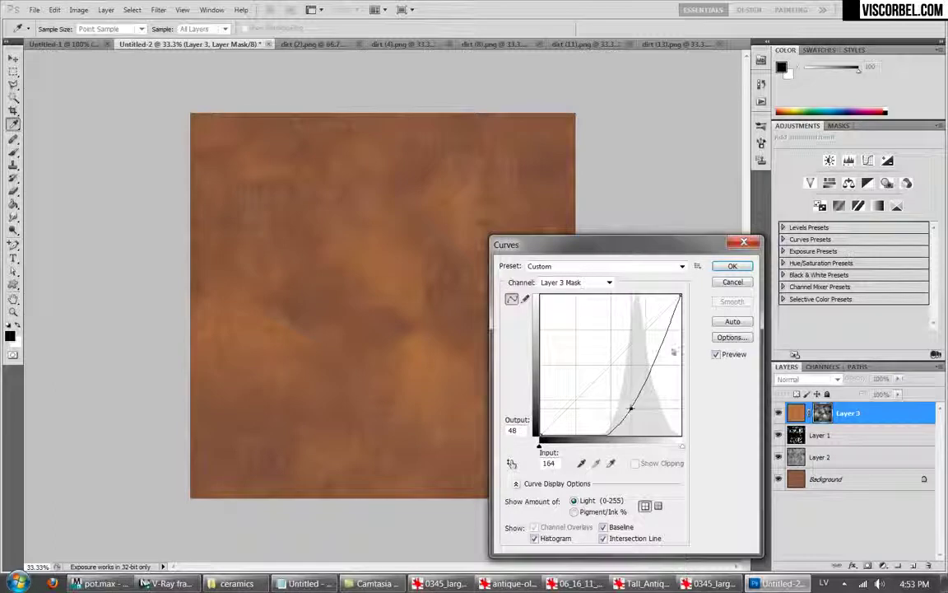
{"action": "left_click", "coordinate": [719, 268]}
{"action": "left_click_drag", "start_coordinate": [897, 378], "coordinate": [869, 394]}
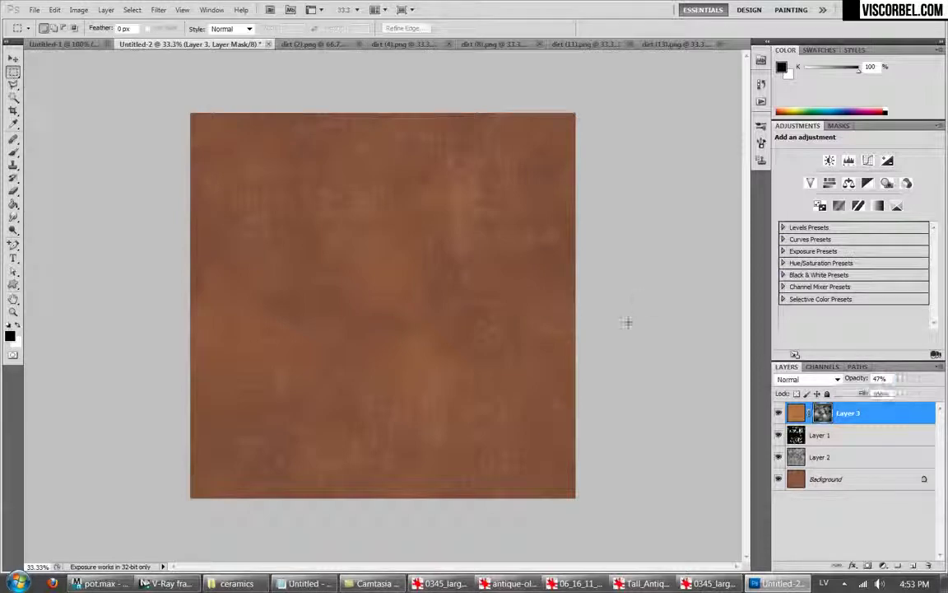
Compare the texture with the jar photo and review the open dirt maps for another one to add.
{"action": "left_click", "coordinate": [88, 46]}
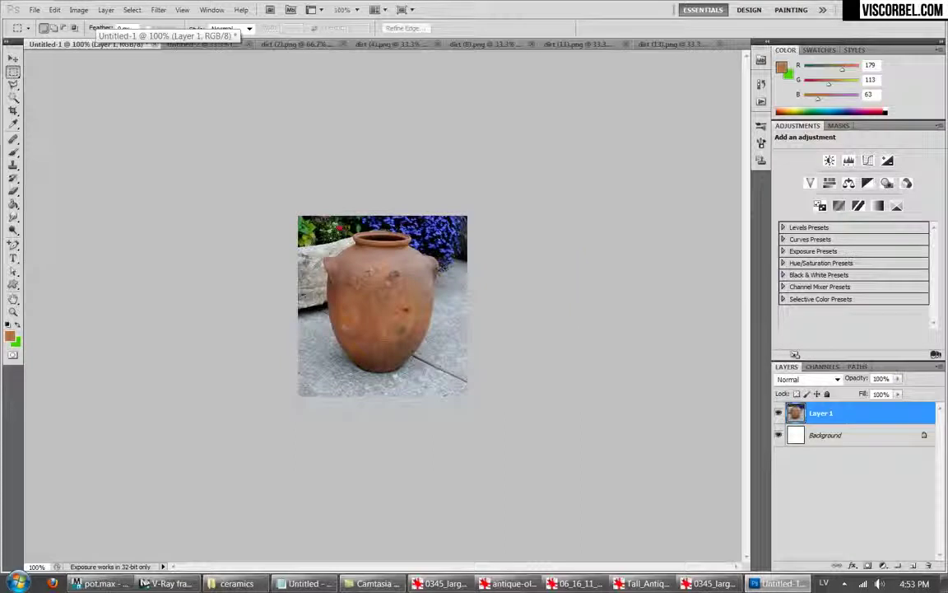
{"action": "left_click", "coordinate": [183, 44]}
{"action": "key", "text": "ctrl+Tab"}
{"action": "key", "text": "ctrl+Tab"}
{"action": "key", "text": "ctrl+Tab"}
{"action": "key", "text": "ctrl+Tab"}
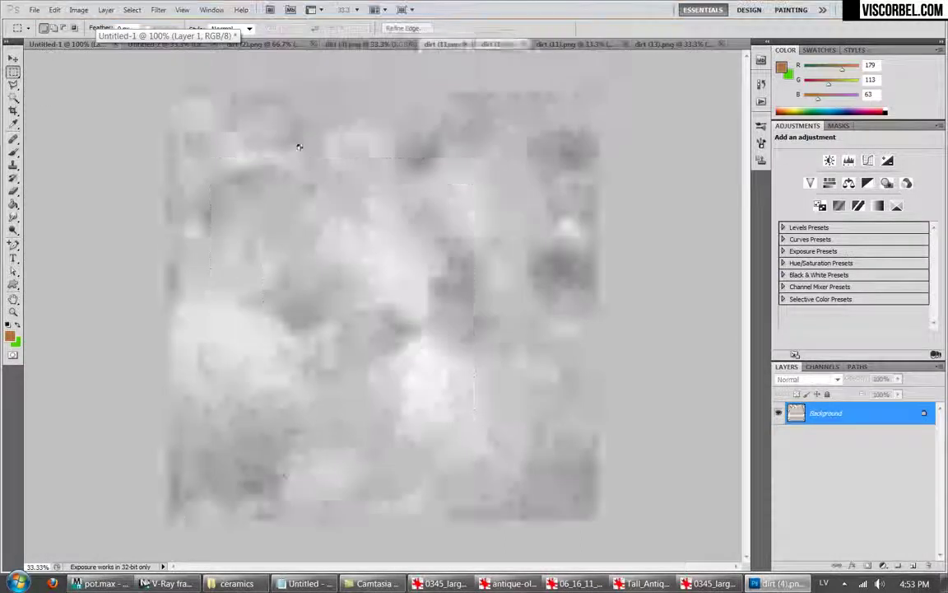
{"action": "key", "text": "ctrl+Tab"}
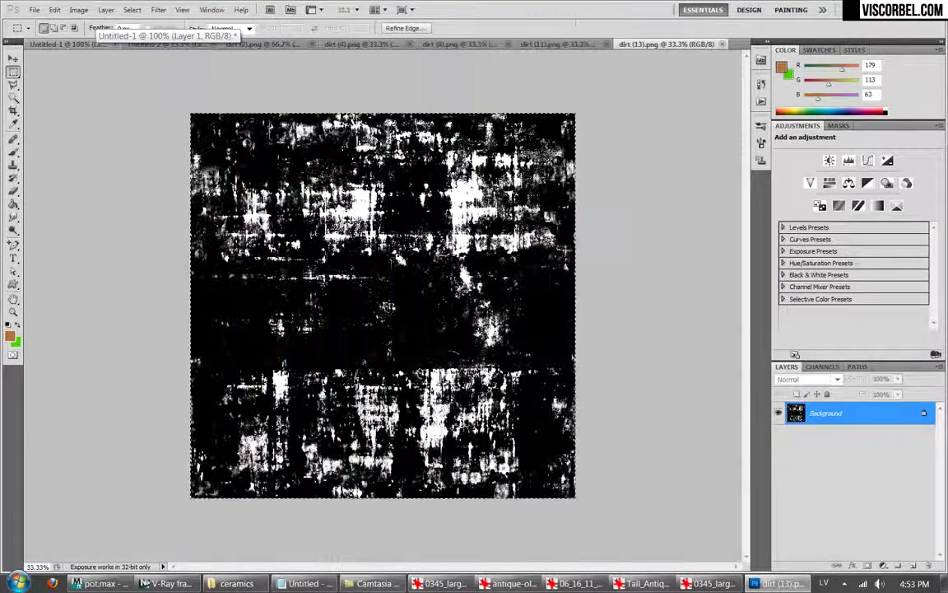
Copy the entire dirt (11) texture and paste it into the brown clay document as a new layer above Layer 3.
{"action": "left_click", "coordinate": [558, 47]}
{"action": "key", "text": "ctrl+a"}
{"action": "key", "text": "ctrl+Tab"}
{"action": "key", "text": "ctrl+Tab"}
{"action": "key", "text": "ctrl+Tab"}
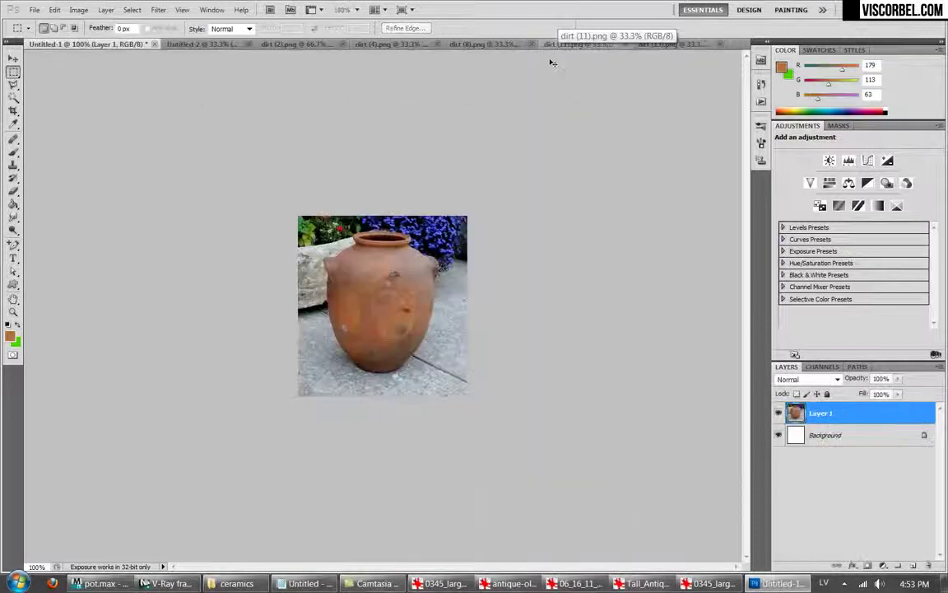
{"action": "key", "text": "ctrl+v"}
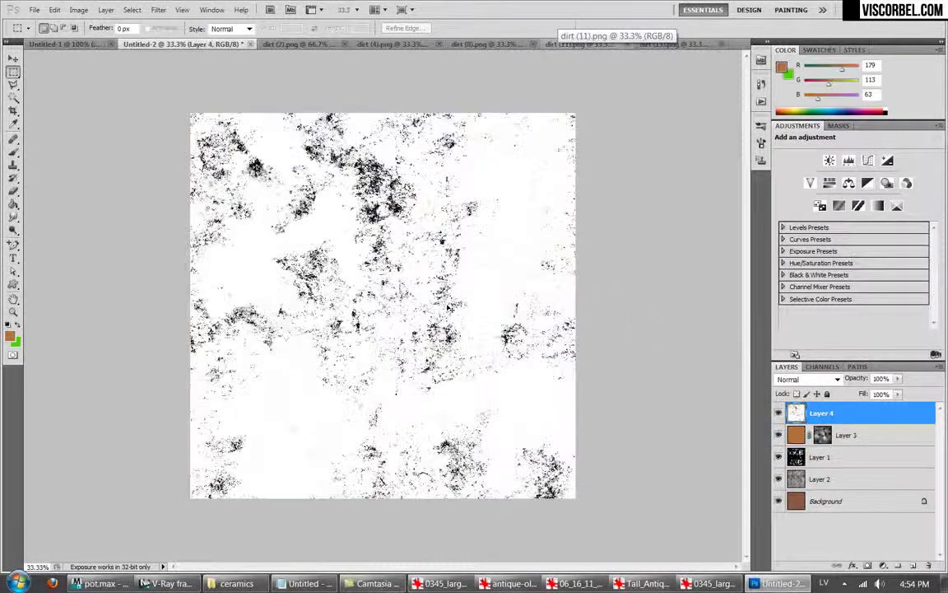
Scale the pasted dirt (11) layer to about 81.92% so that it fits the canvas.
{"action": "right_click", "coordinate": [372, 221]}
{"action": "left_click", "coordinate": [434, 321]}
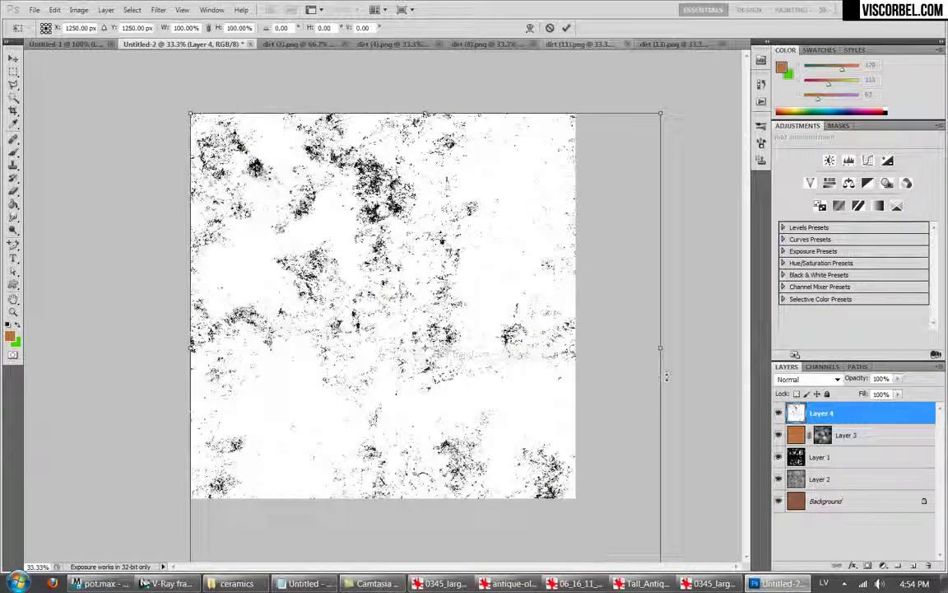
{"action": "key", "text": "ctrl+minus"}
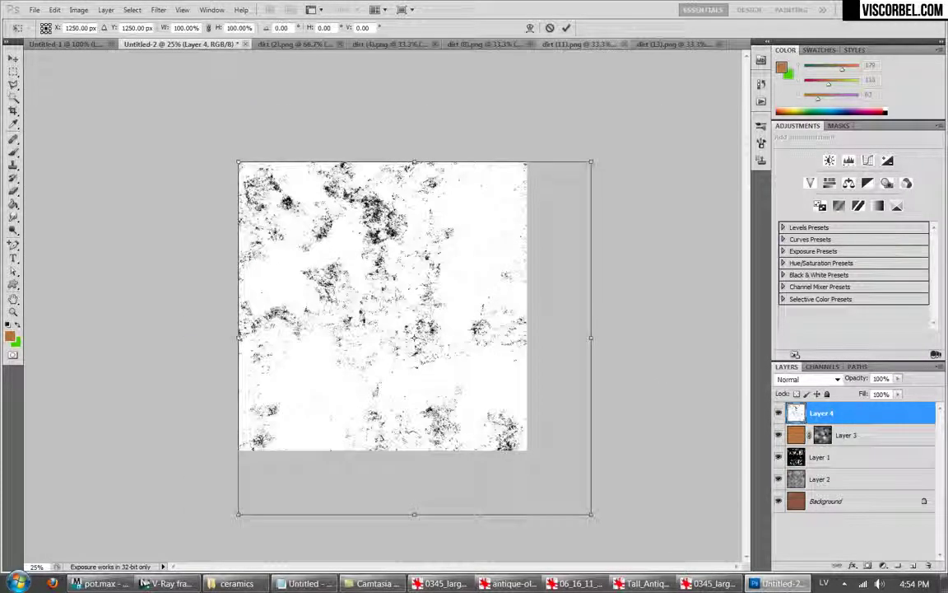
{"action": "left_click_drag", "start_coordinate": [591, 516], "coordinate": [526, 450]}
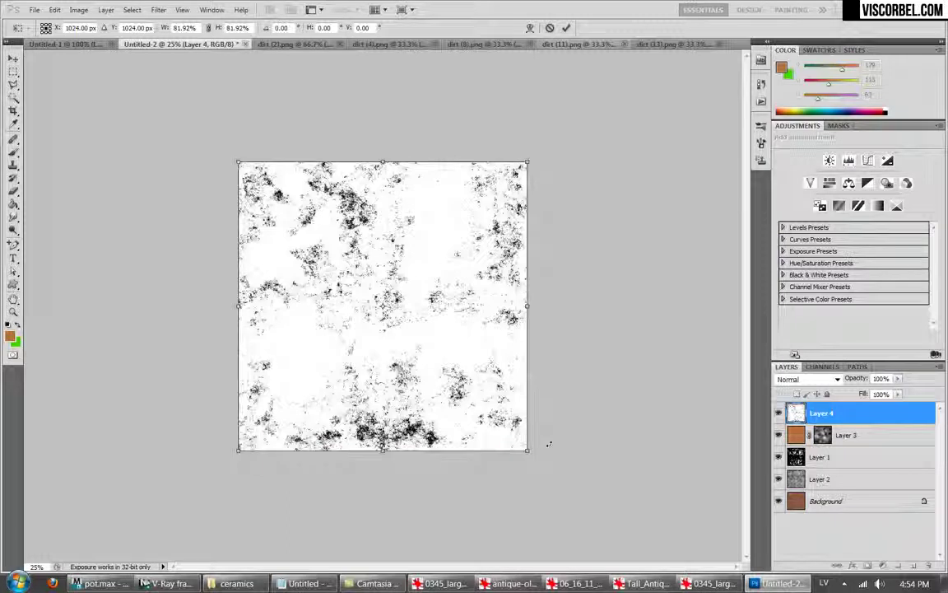
{"action": "key", "text": "Return"}
{"action": "key", "text": "ctrl+plus"}
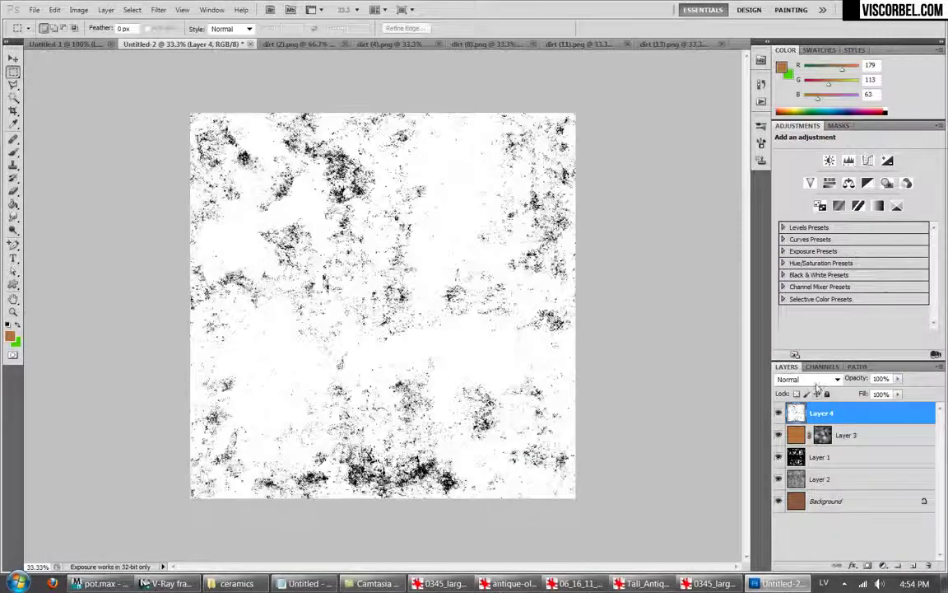
Set the dirt (11) layer's blend mode to Multiply and its opacity to 19%.
{"action": "left_click", "coordinate": [806, 379]}
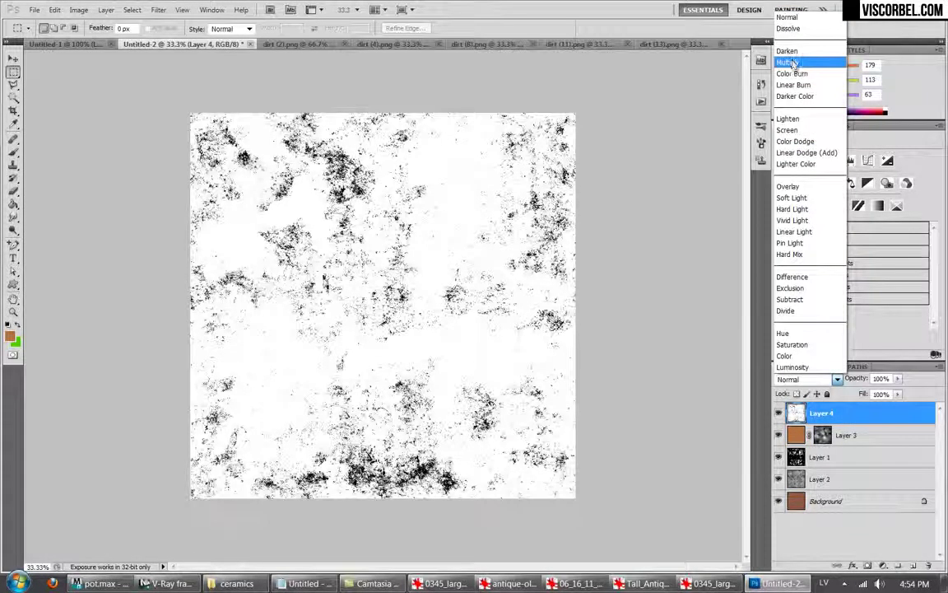
{"action": "left_click", "coordinate": [787, 62]}
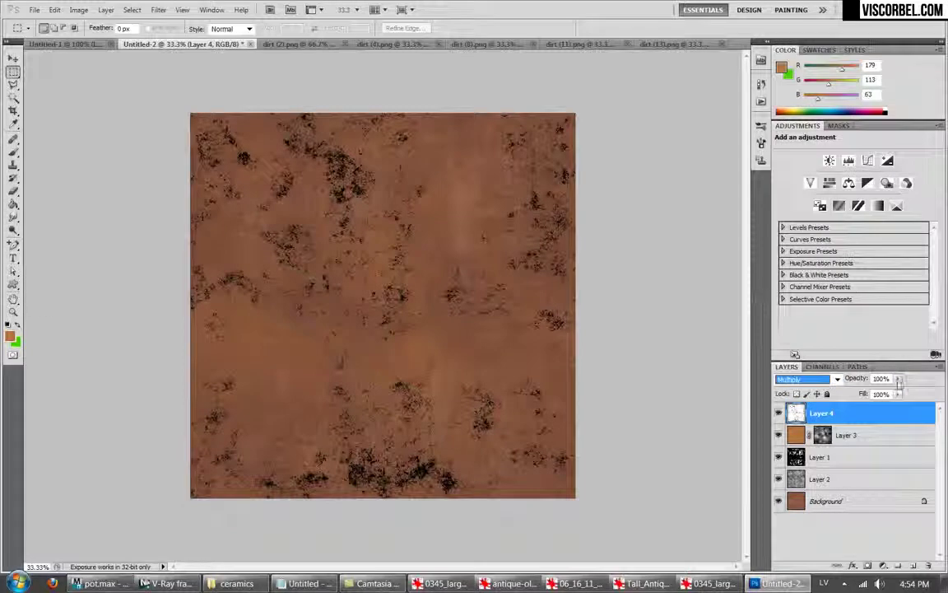
{"action": "left_click_drag", "start_coordinate": [900, 380], "coordinate": [856, 393]}
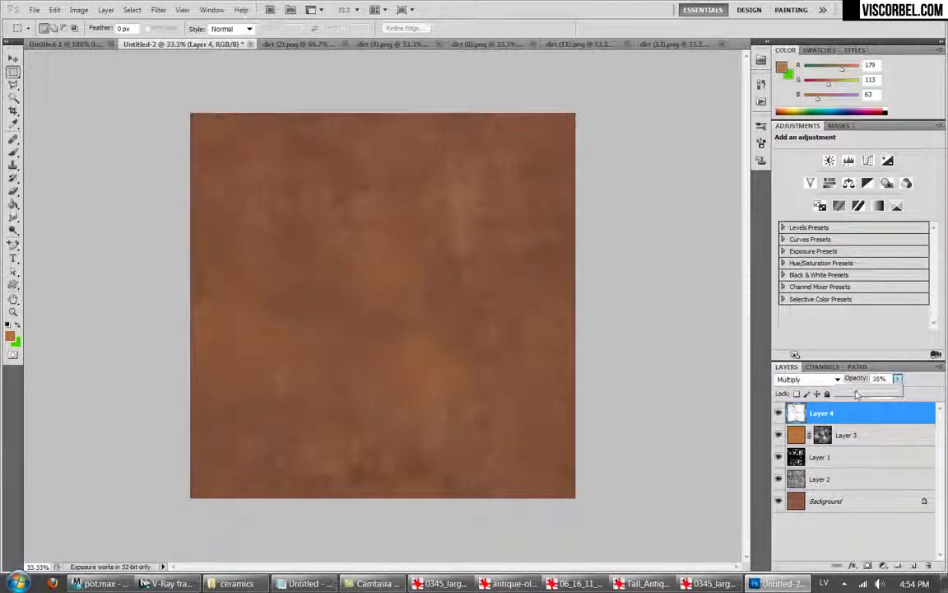
{"action": "left_click_drag", "start_coordinate": [854, 394], "coordinate": [850, 395]}
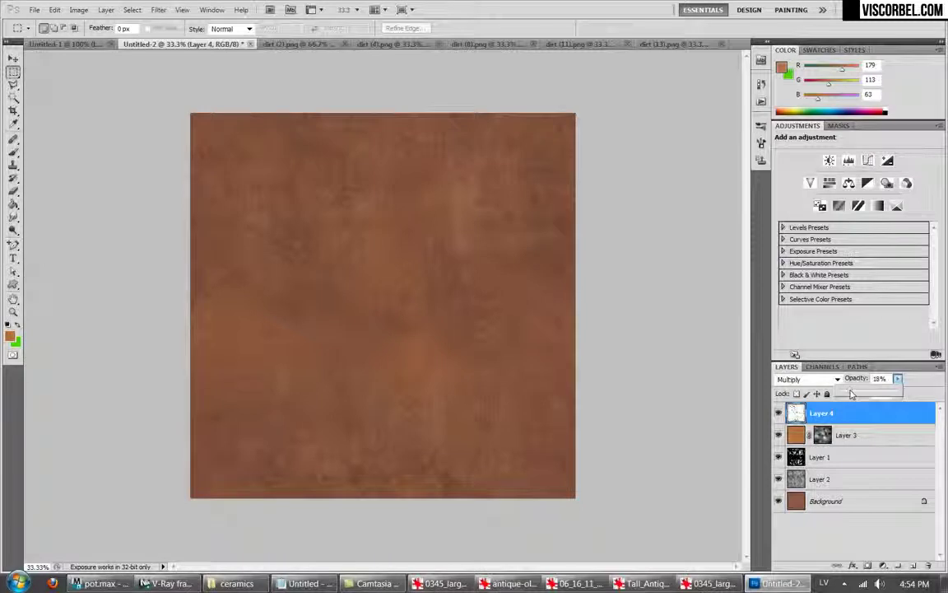
{"action": "left_click", "coordinate": [635, 298]}
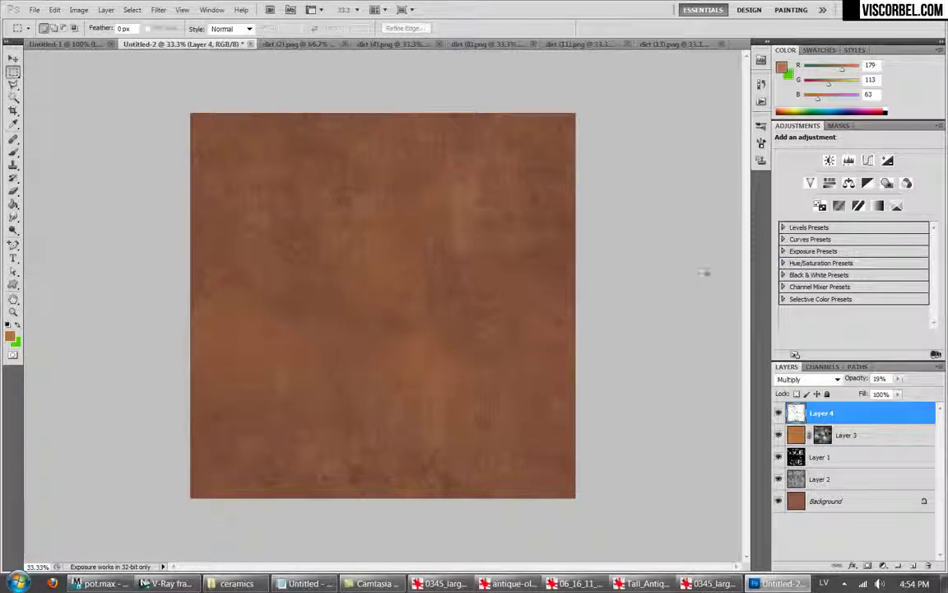
Sample a reddish brown (R 154, G 75, B 34) from the jar's body and fill a new layer above Layer 4 with it.
{"action": "key", "text": "ctrl+Tab"}
{"action": "key", "text": "ctrl+Tab"}
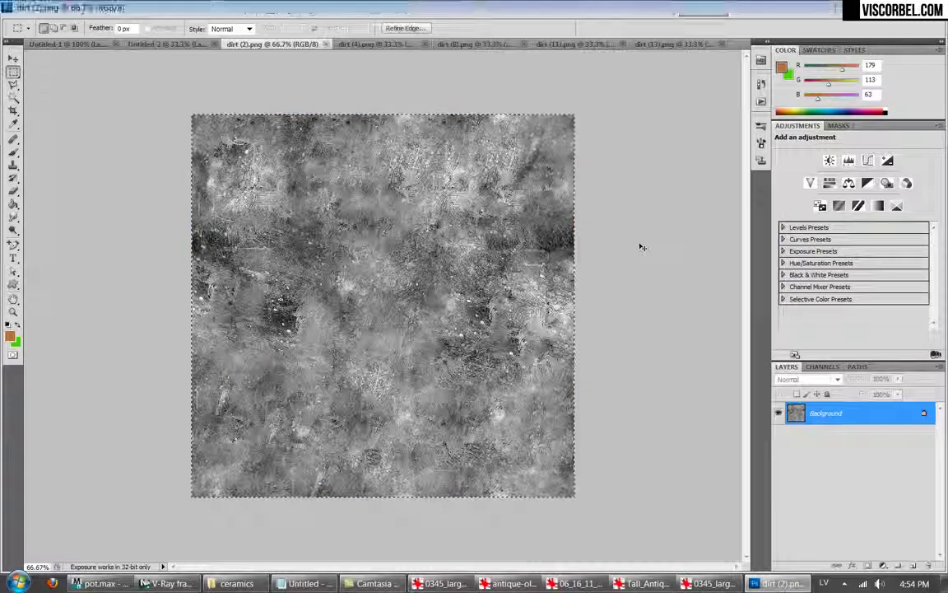
{"action": "key", "text": "ctrl+Tab"}
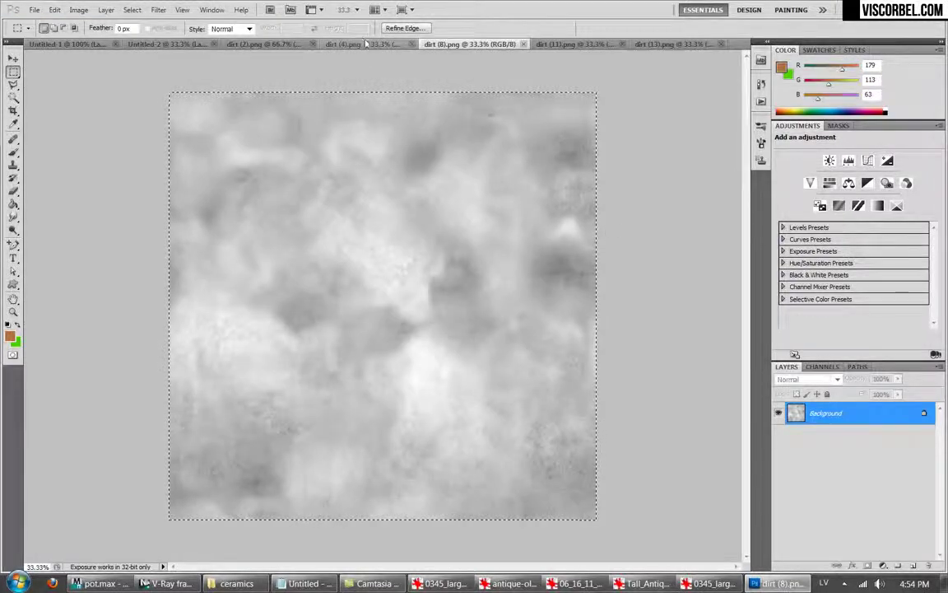
{"action": "left_click", "coordinate": [366, 43]}
{"action": "left_click", "coordinate": [66, 43]}
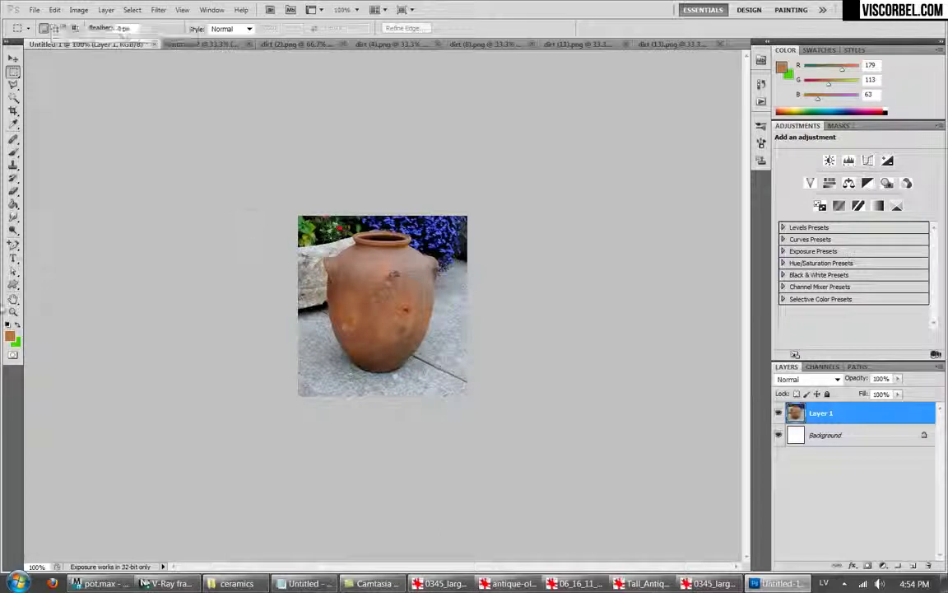
{"action": "key", "text": "b"}
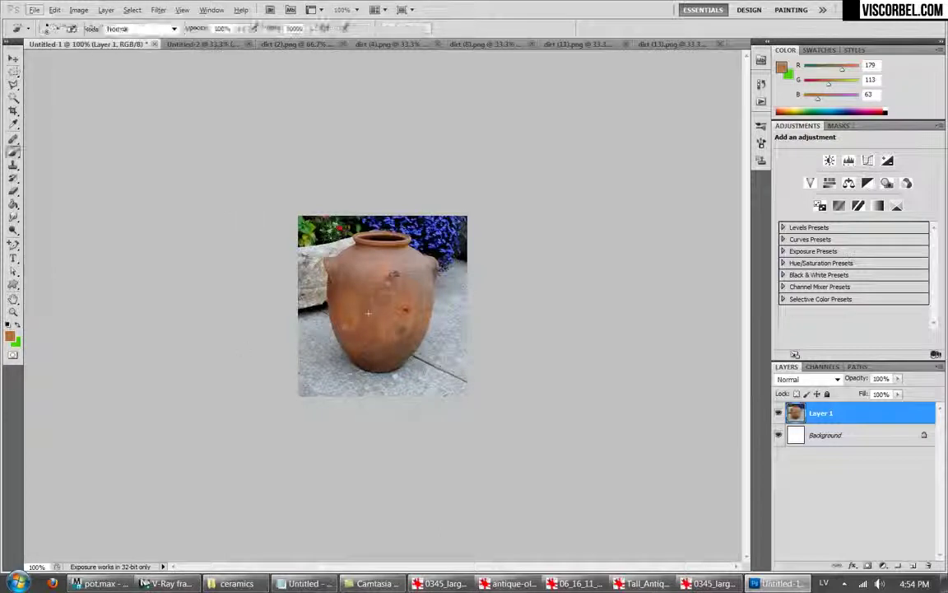
{"action": "left_click", "coordinate": [343, 310], "text": "alt"}
{"action": "key", "text": "ctrl+Tab"}
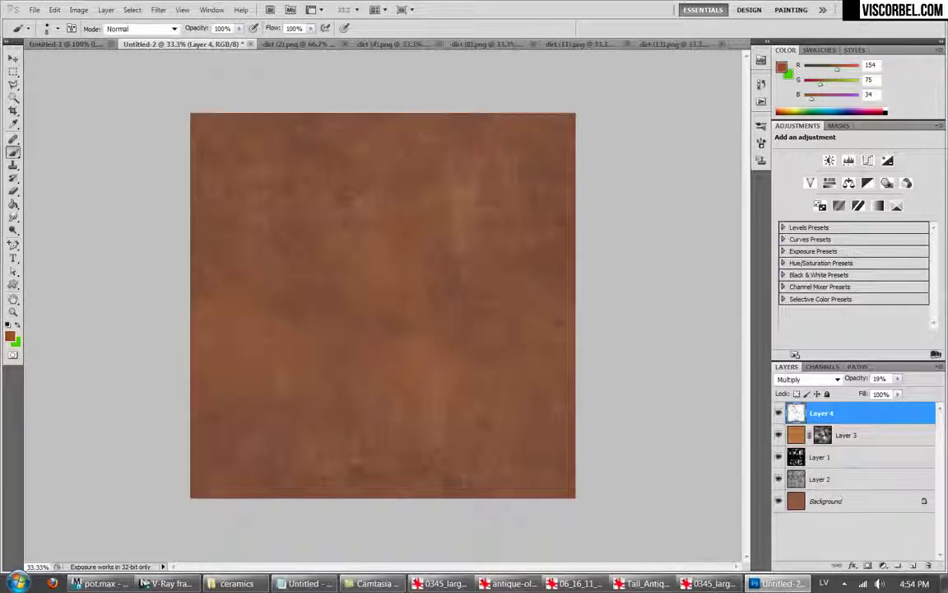
{"action": "left_click", "coordinate": [912, 564]}
{"action": "key", "text": "g"}
{"action": "left_click", "coordinate": [374, 269]}
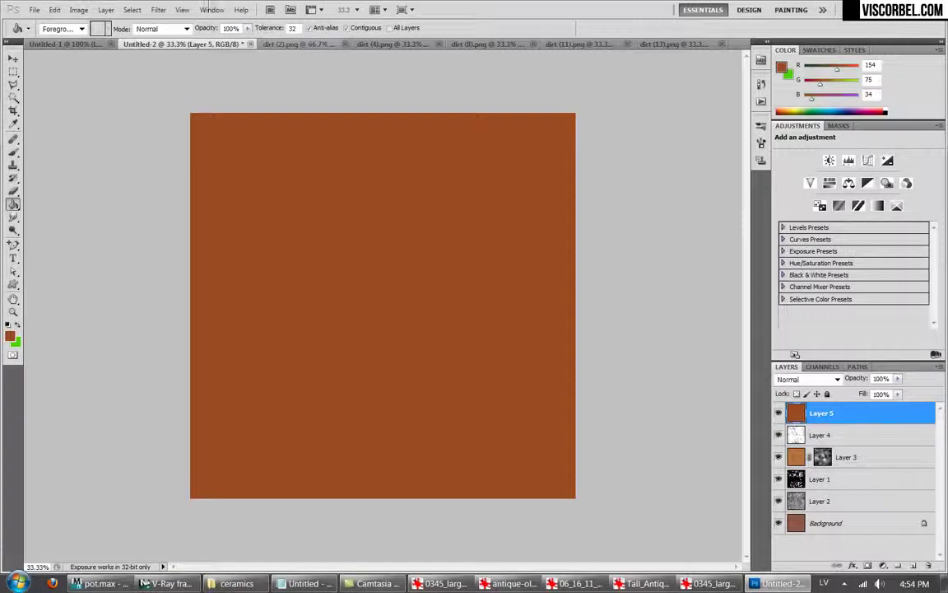
Copy the entire dirt (4) texture and paste it into a new layer mask on Layer 5.
{"action": "key", "text": "ctrl+Tab"}
{"action": "key", "text": "ctrl+Tab"}
{"action": "key", "text": "ctrl+Tab"}
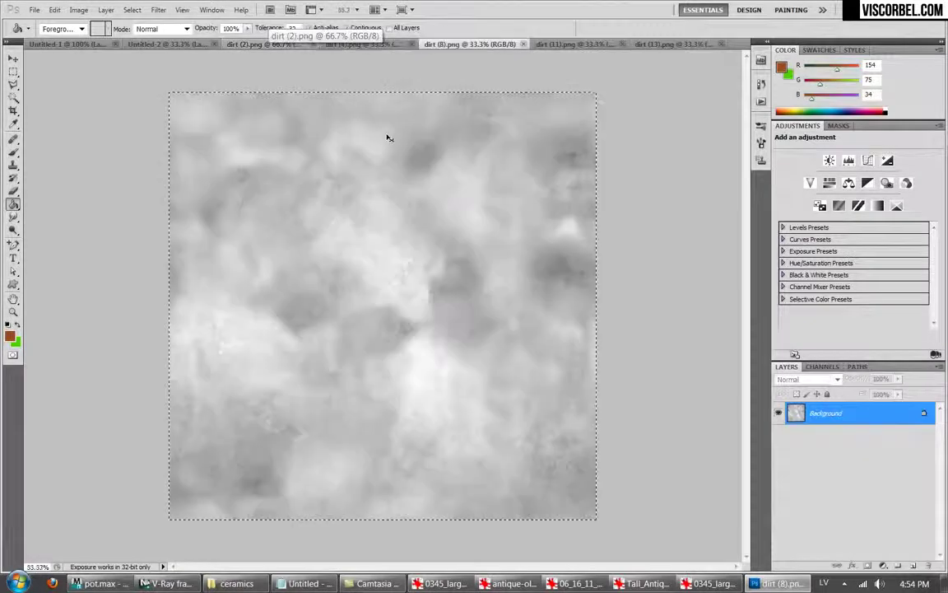
{"action": "left_click", "coordinate": [372, 45]}
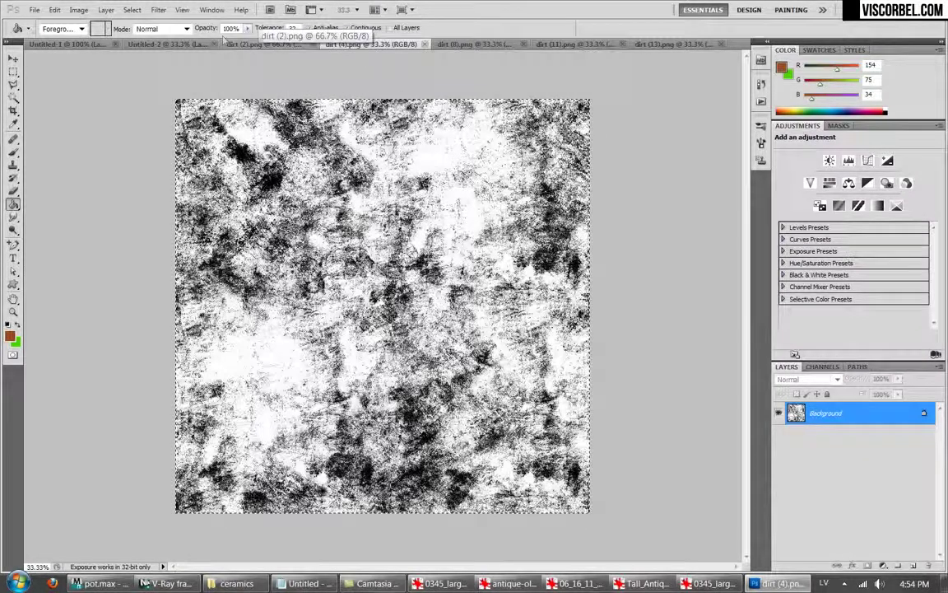
{"action": "left_click", "coordinate": [156, 43]}
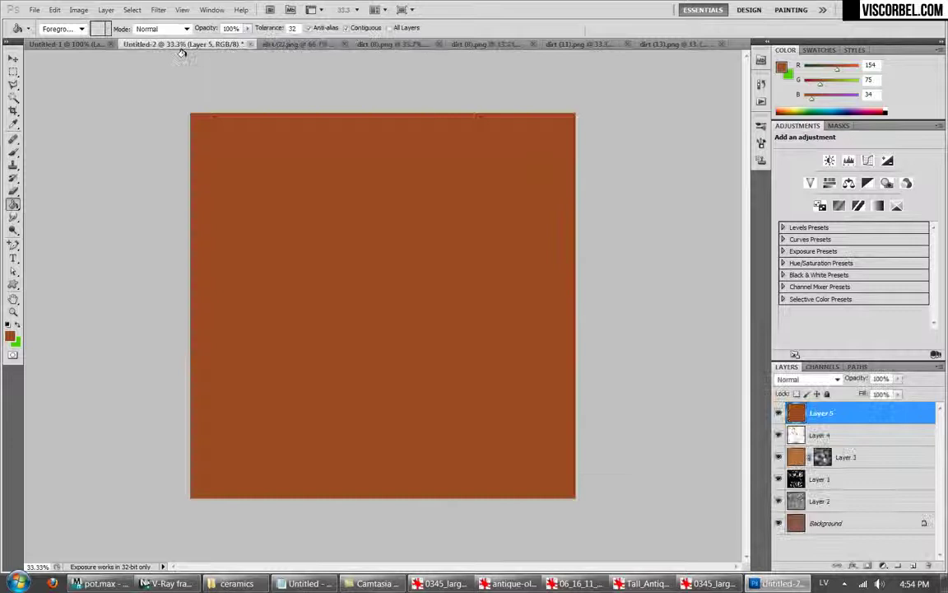
{"action": "left_click", "coordinate": [867, 566]}
{"action": "left_click", "coordinate": [823, 413], "text": "alt"}
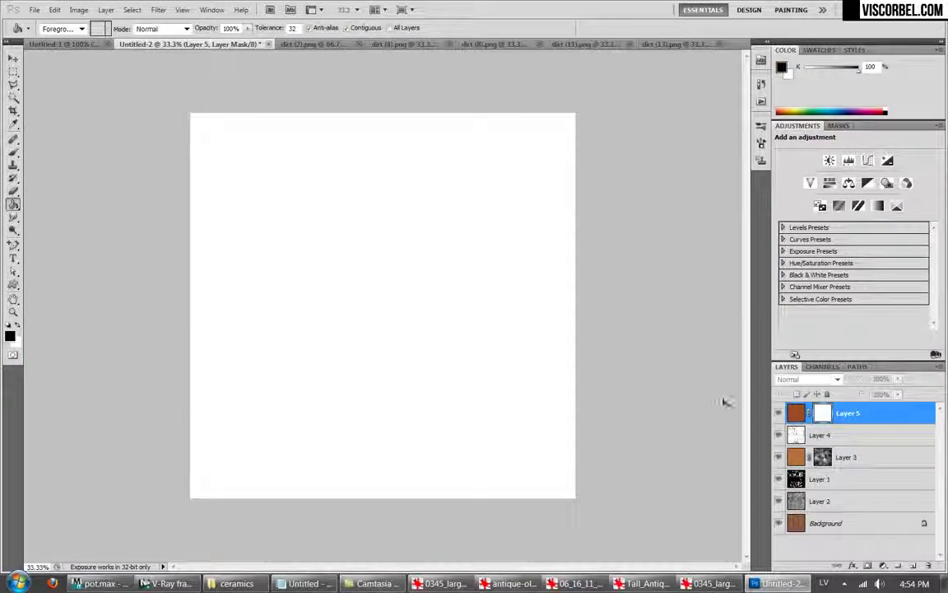
{"action": "key", "text": "ctrl+v"}
Scale the pasted dirt in the Layer 5 mask to fit the canvas and invert the mask.
{"action": "key", "text": "m"}
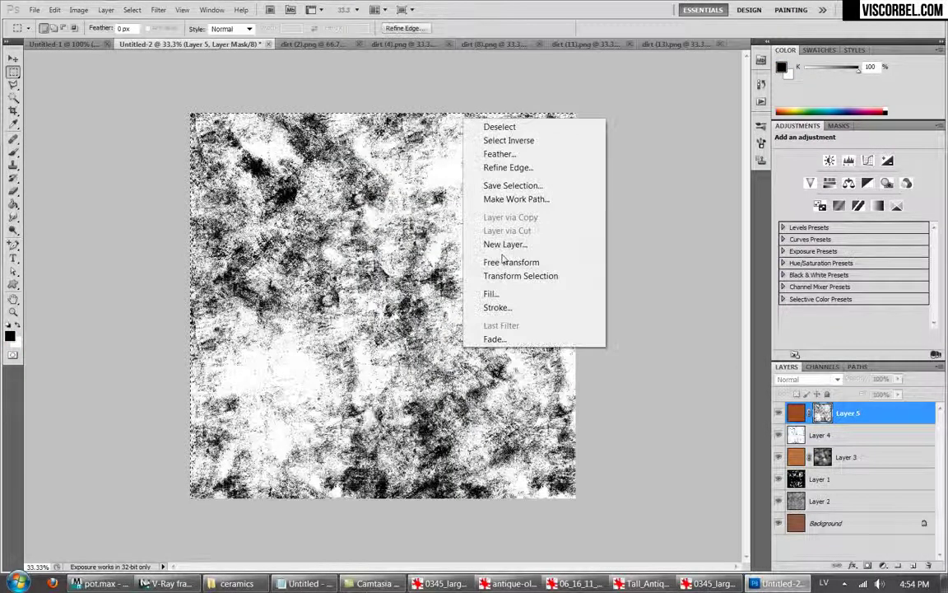
{"action": "left_click", "coordinate": [505, 262]}
{"action": "left_click_drag", "start_coordinate": [592, 518], "coordinate": [576, 499]}
{"action": "key", "text": "Return"}
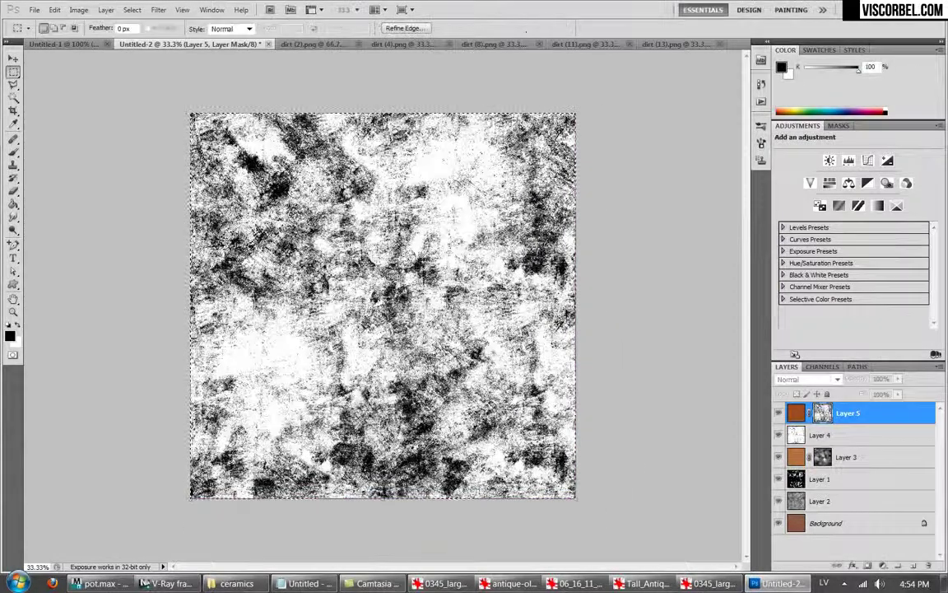
{"action": "left_click", "coordinate": [824, 414], "text": "alt"}
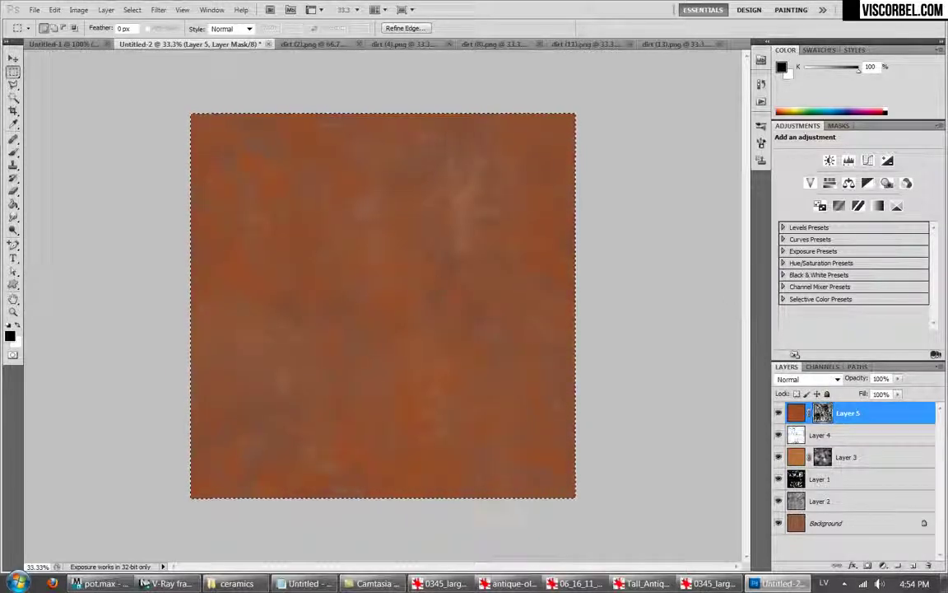
Darken the Layer 5 mask with a Curves point at input 170, output 75.
{"action": "left_click", "coordinate": [78, 9]}
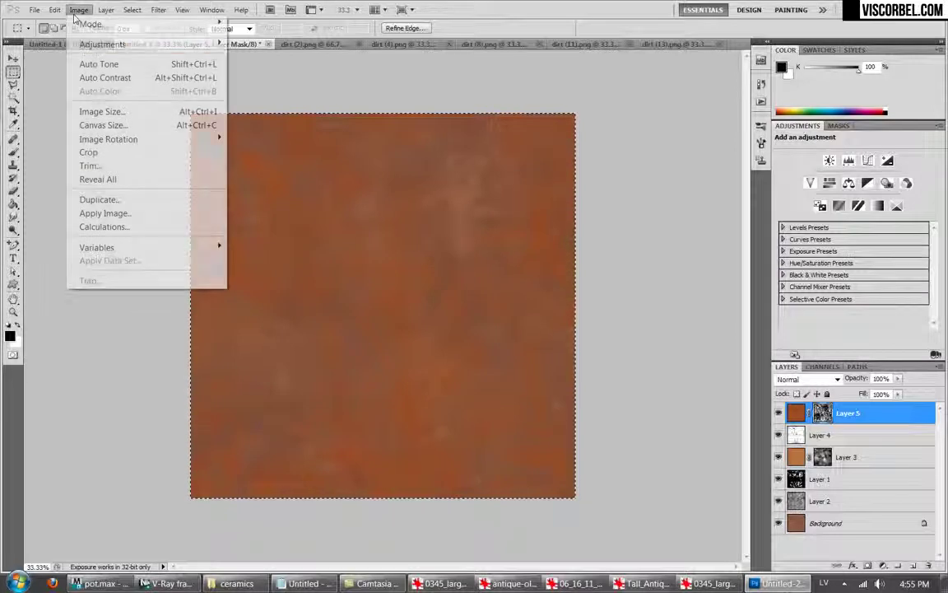
{"action": "mouse_move", "coordinate": [97, 43]}
{"action": "left_click", "coordinate": [267, 71]}
{"action": "left_click_drag", "start_coordinate": [621, 354], "coordinate": [633, 394]}
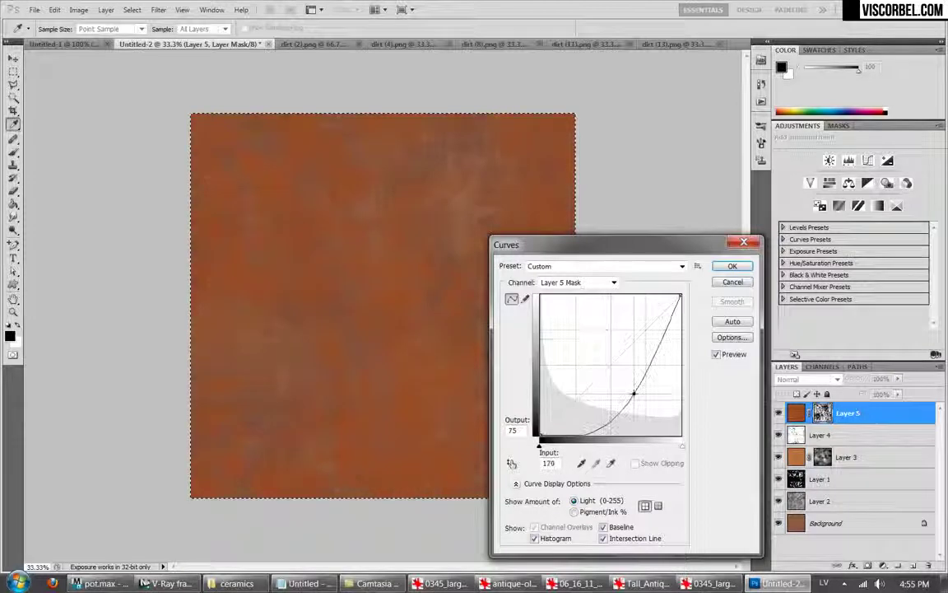
{"action": "left_click", "coordinate": [728, 265]}
Move Layer 5 directly above the Background and lower its opacity to about 65%.
{"action": "left_click_drag", "start_coordinate": [844, 412], "coordinate": [841, 510]}
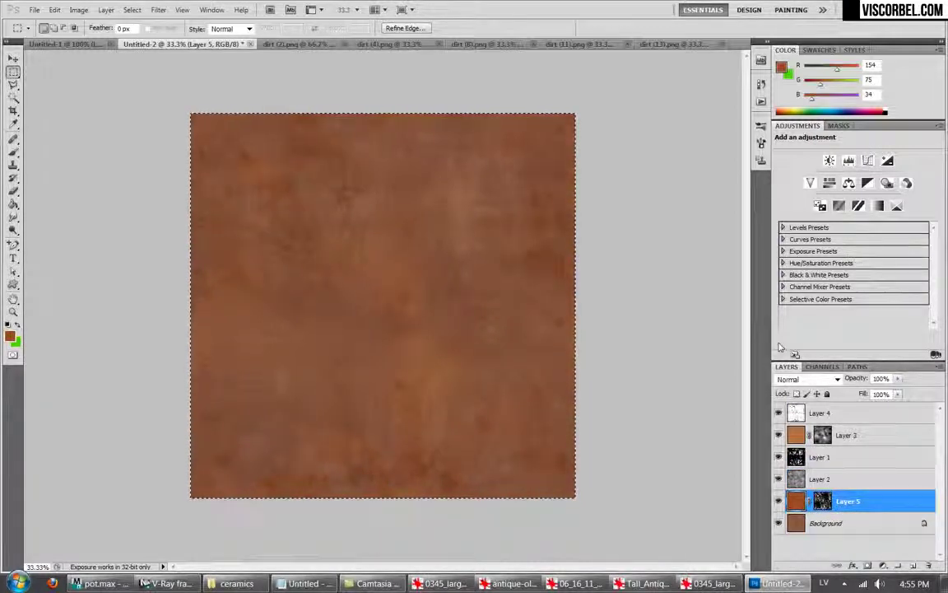
{"action": "left_click", "coordinate": [897, 378]}
{"action": "left_click_drag", "start_coordinate": [870, 396], "coordinate": [868, 394]}
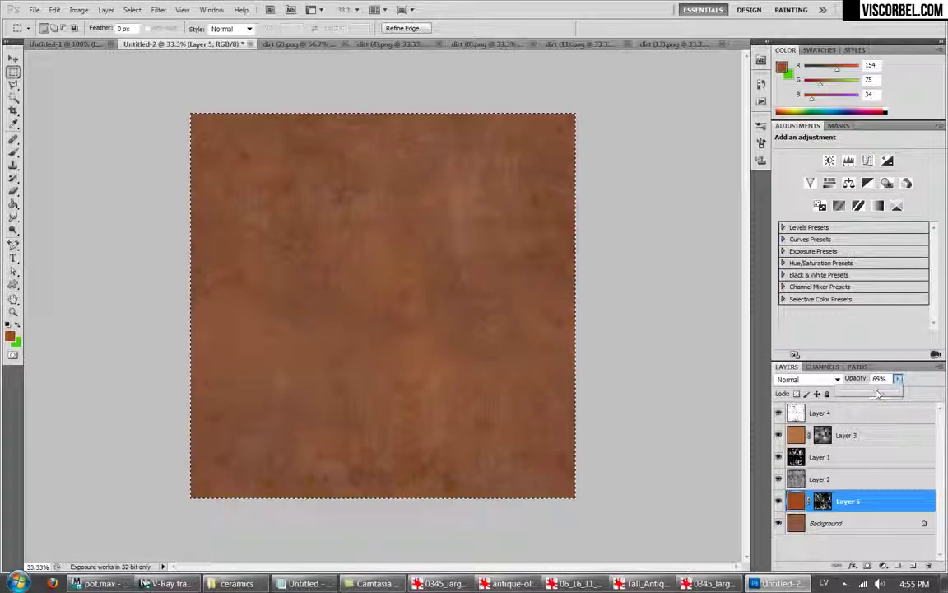
Check what Layer 2 and Layer 1 each contribute to the clay texture.
{"action": "left_click", "coordinate": [819, 478]}
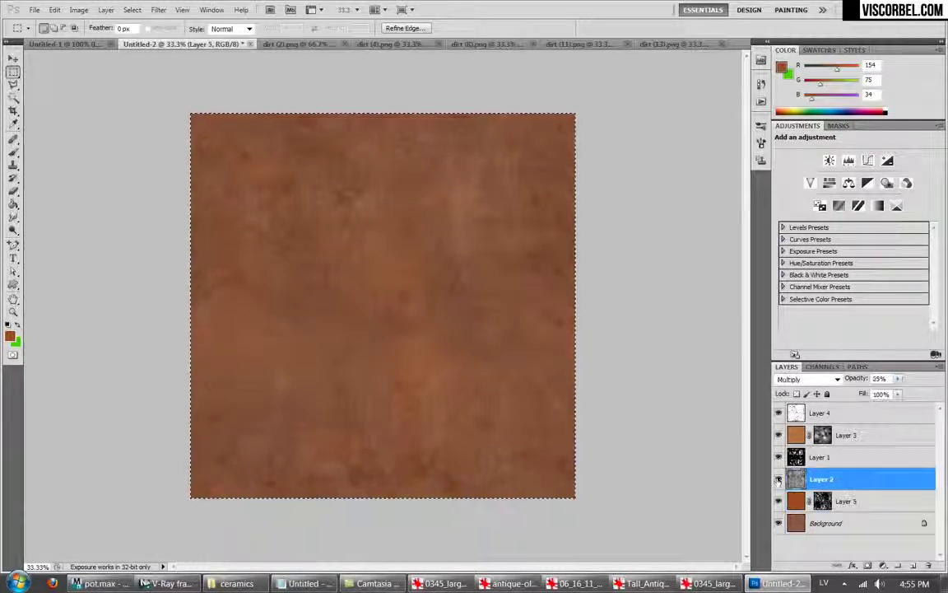
{"action": "left_click", "coordinate": [778, 457]}
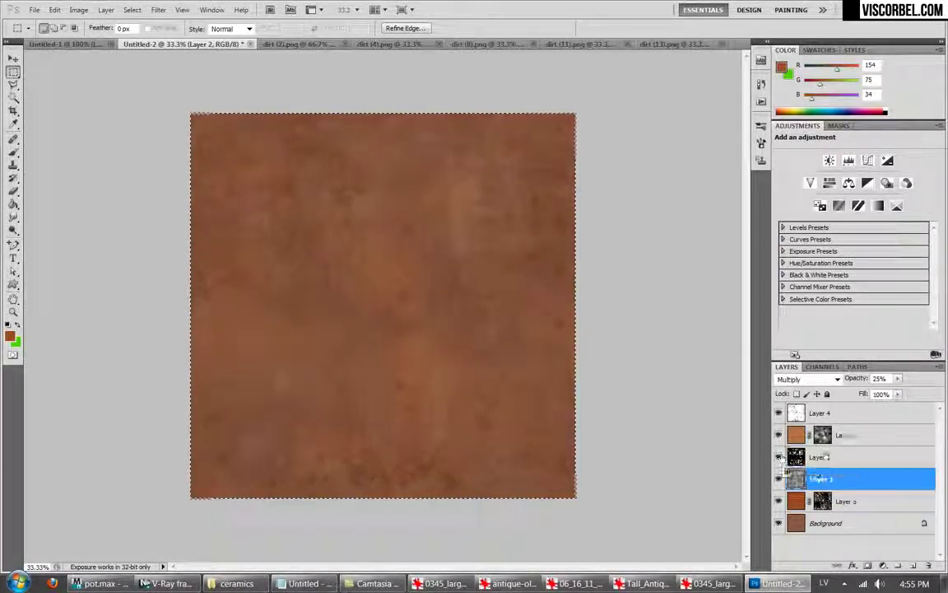
{"action": "left_click", "coordinate": [795, 457]}
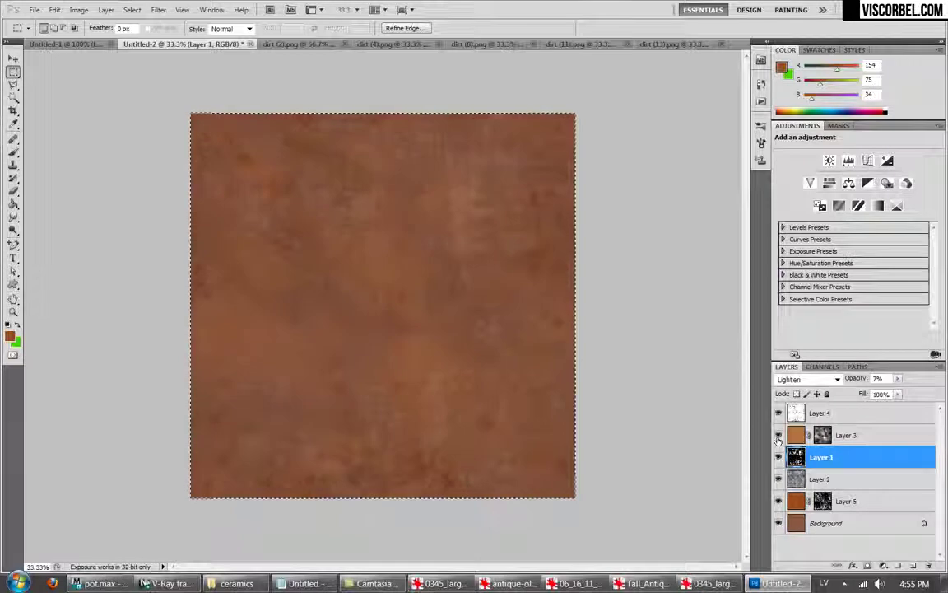
Increase the Layer 3 mask's contrast with an S-shaped curve, lowering the midtones and placing an upper point at input 156, output 171.
{"action": "left_click", "coordinate": [822, 434]}
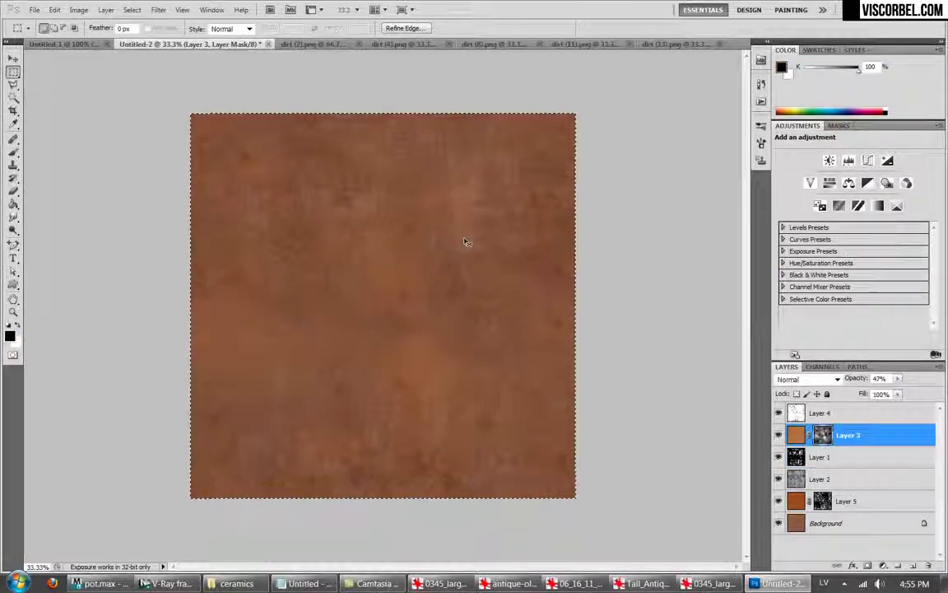
{"action": "key", "text": "ctrl+d"}
{"action": "left_click", "coordinate": [79, 10]}
{"action": "mouse_move", "coordinate": [102, 44]}
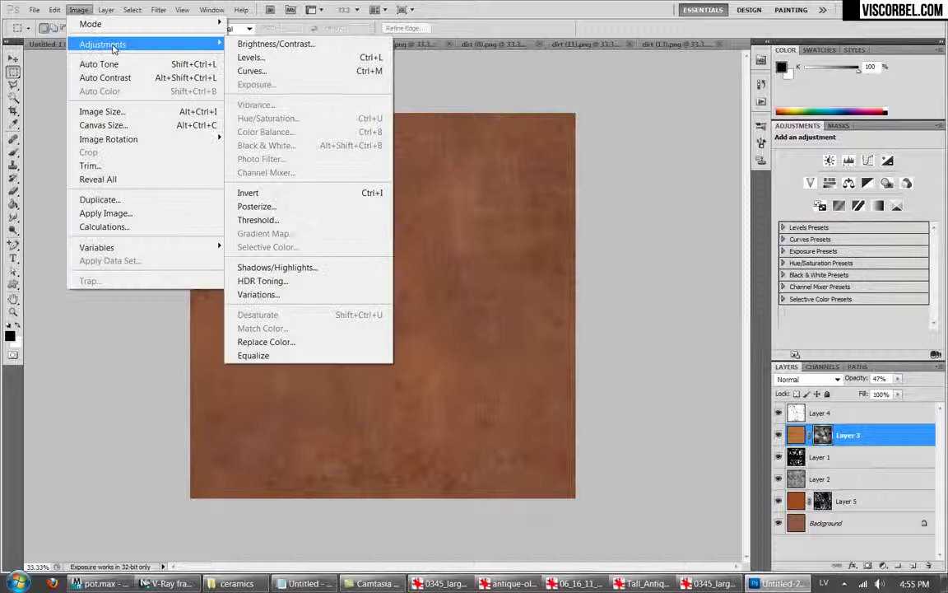
{"action": "left_click", "coordinate": [280, 71]}
{"action": "left_click_drag", "start_coordinate": [613, 362], "coordinate": [613, 372]}
{"action": "mouse_move", "coordinate": [642, 341]}
{"action": "left_mouse_down"}
{"action": "mouse_move", "coordinate": [637, 328]}
{"action": "mouse_move", "coordinate": [626, 340]}
{"action": "left_mouse_up"}
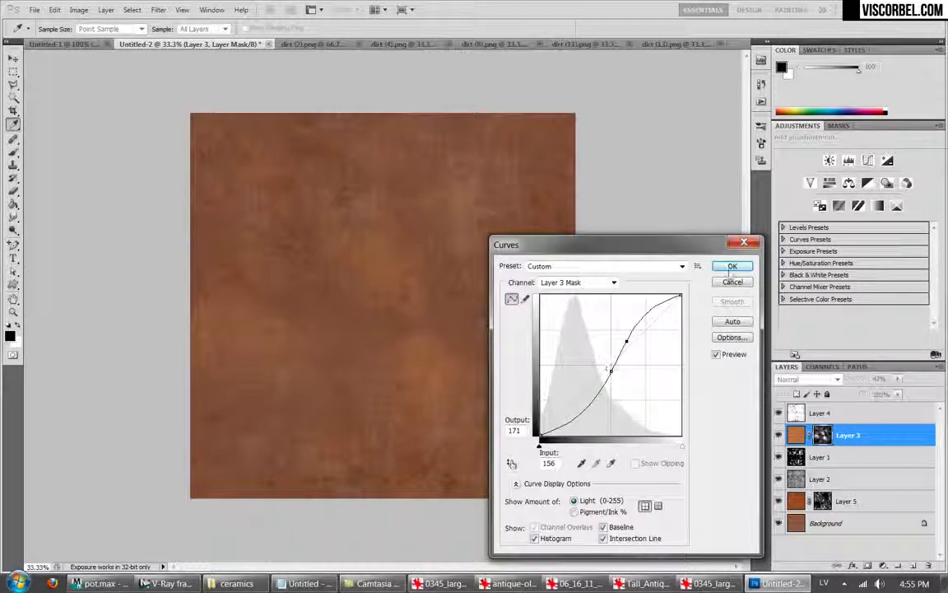
{"action": "left_click", "coordinate": [731, 269]}
Save the finished texture as a PNG named clay_diffus in the TEXTURES folder.
{"action": "left_click", "coordinate": [810, 413]}
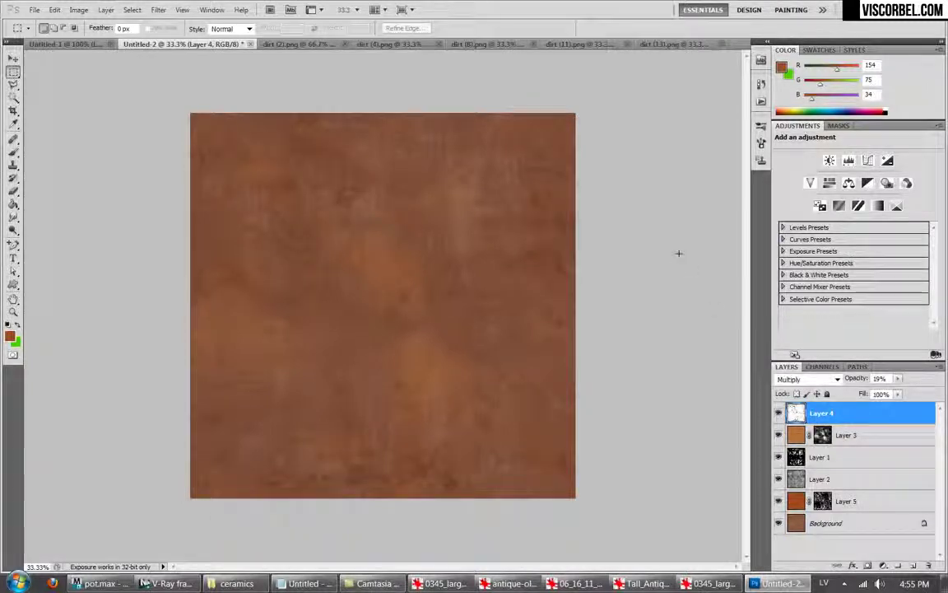
{"action": "key", "text": "ctrl+shift+s"}
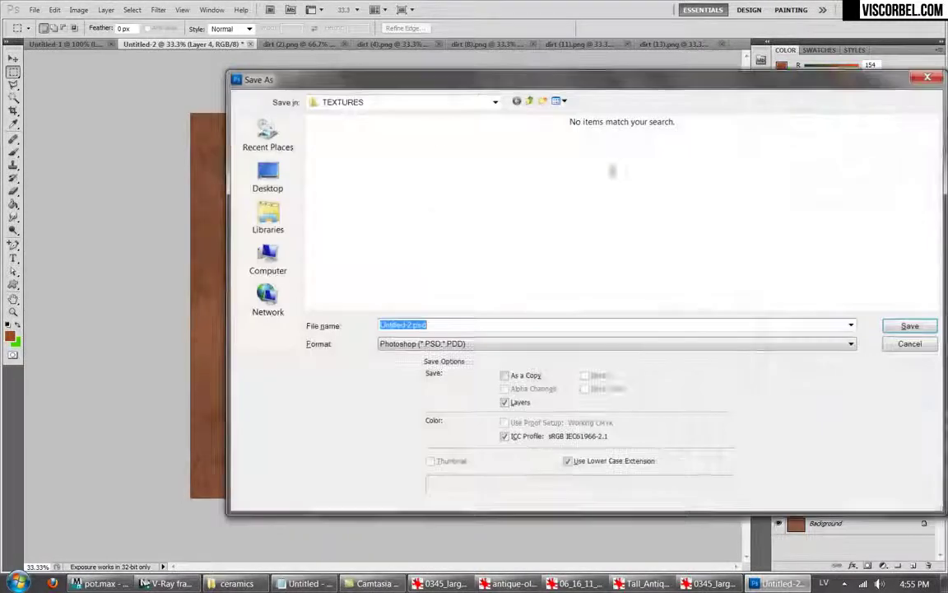
{"action": "left_click", "coordinate": [460, 344]}
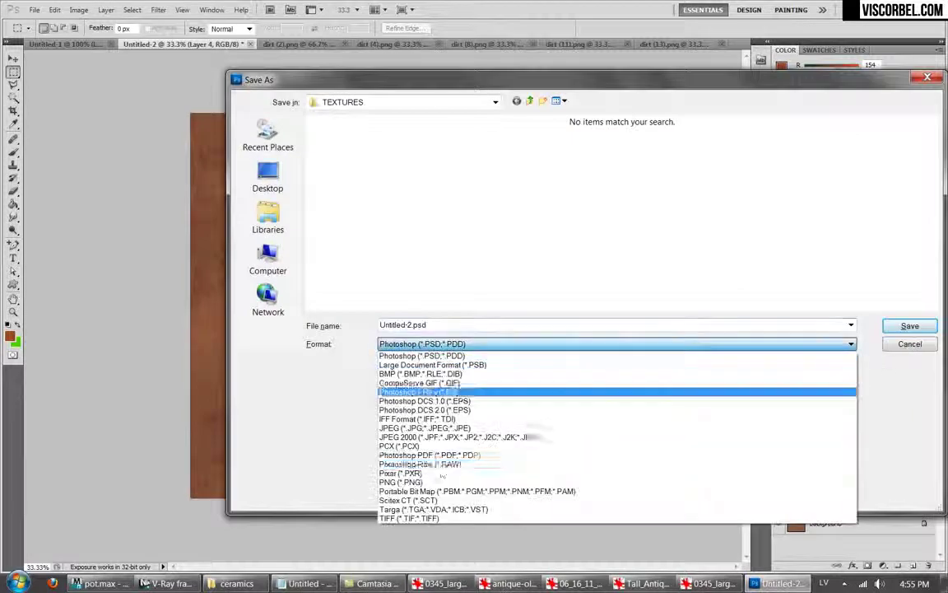
{"action": "left_click", "coordinate": [442, 481]}
{"action": "type", "text": "clay_diffus"}
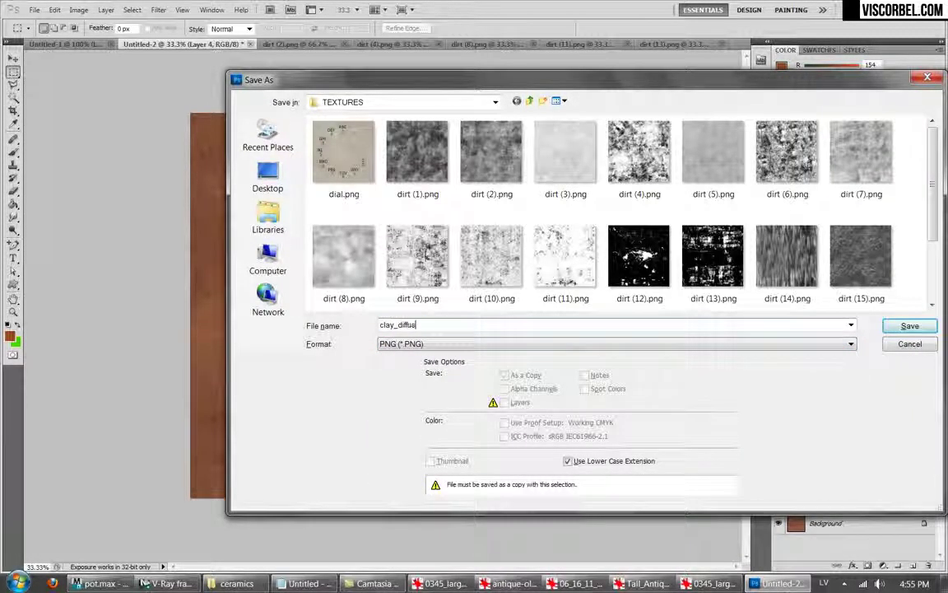
{"action": "key", "text": "Return"}
{"action": "key", "text": "Return"}
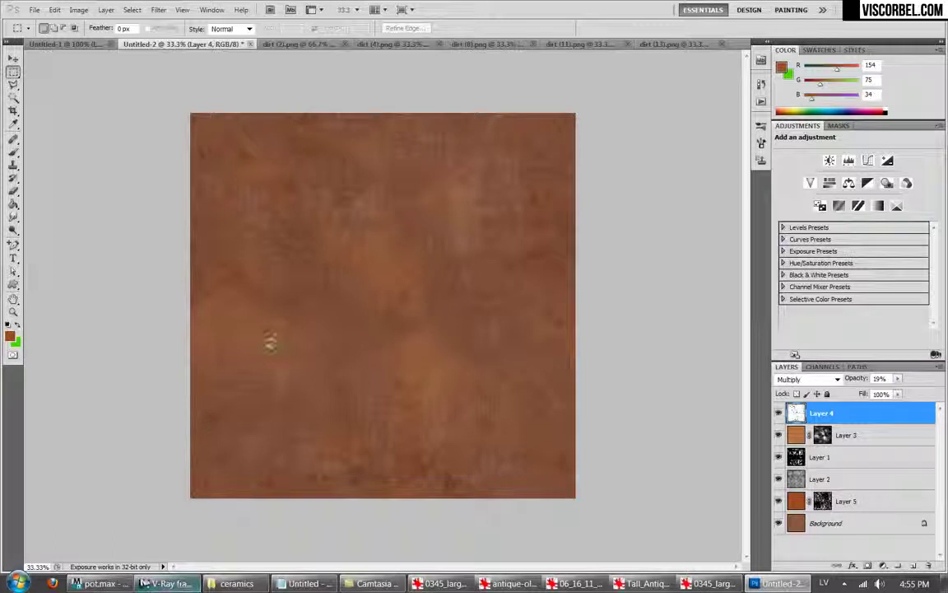
Switch to the pot scene in 3ds Max, close the V-Ray frame buffer and open the Slate Material Editor.
{"action": "left_click", "coordinate": [152, 583]}
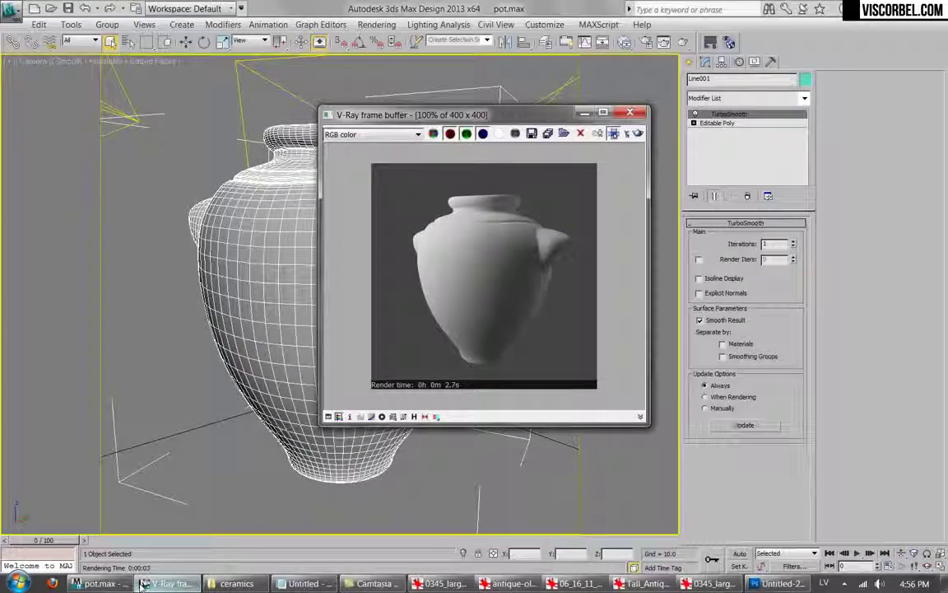
{"action": "left_click", "coordinate": [630, 112]}
{"action": "left_click", "coordinate": [625, 42]}
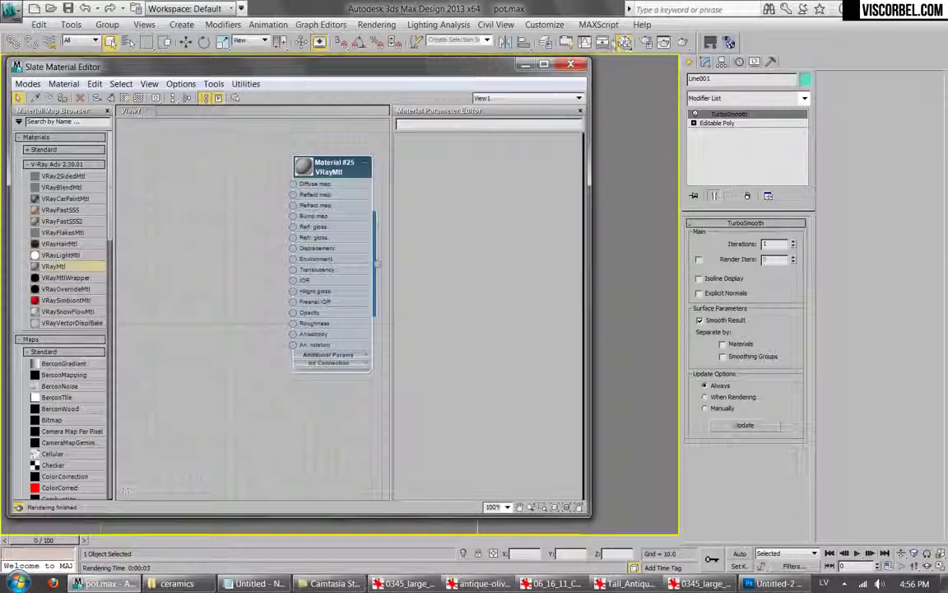
Load clay_diffuse.png from the TEXTURES folder as a Bitmap map into the V-Ray material's Diffuse slot.
{"action": "middle_click_drag", "start_coordinate": [235, 202], "coordinate": [238, 251]}
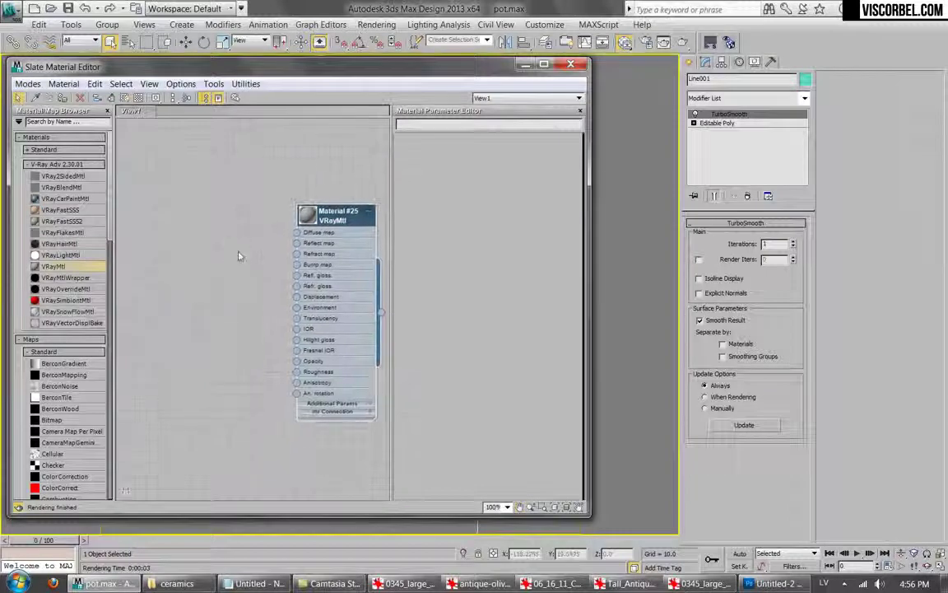
{"action": "left_click_drag", "start_coordinate": [593, 518], "coordinate": [641, 526]}
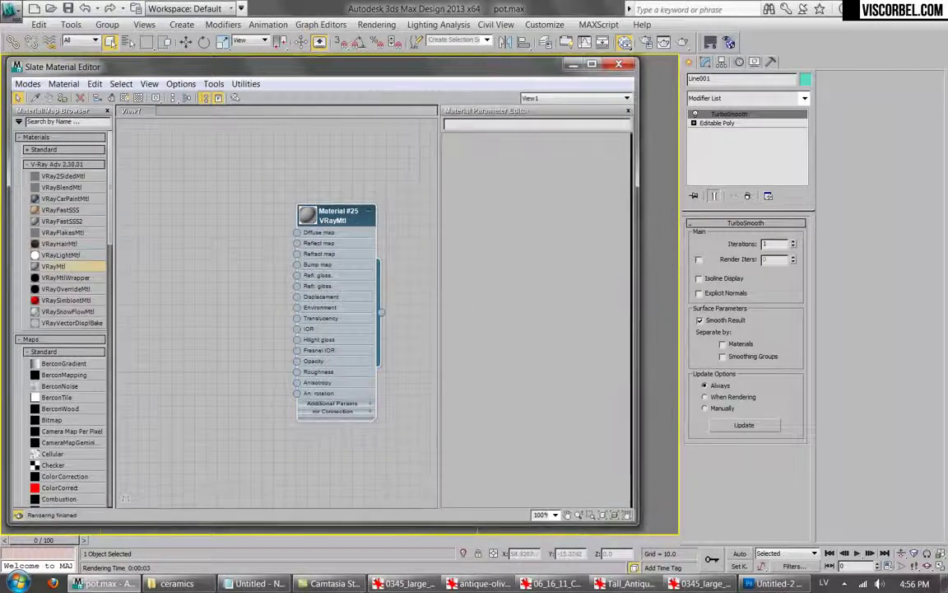
{"action": "left_click_drag", "start_coordinate": [333, 219], "coordinate": [356, 219]}
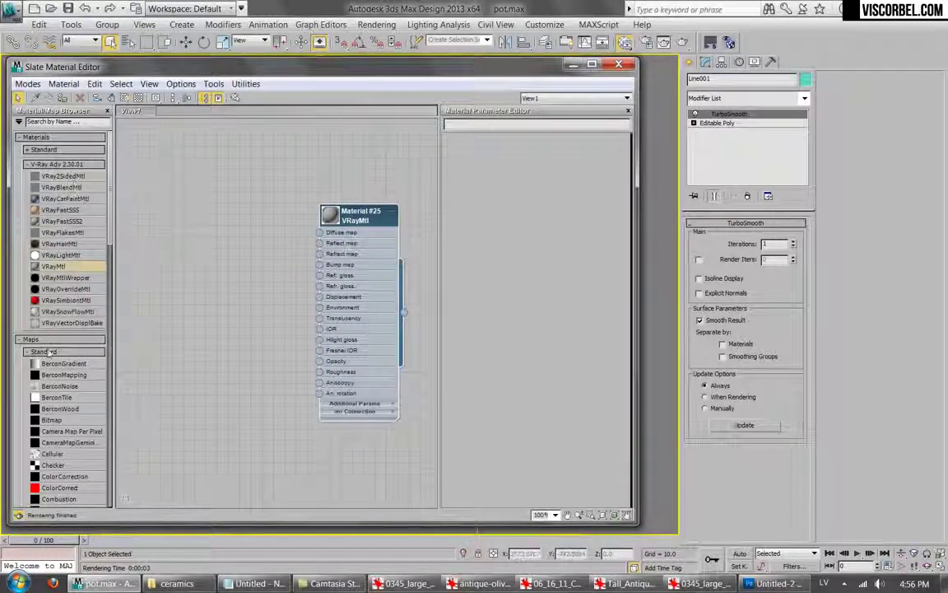
{"action": "left_click_drag", "start_coordinate": [275, 267], "coordinate": [295, 216]}
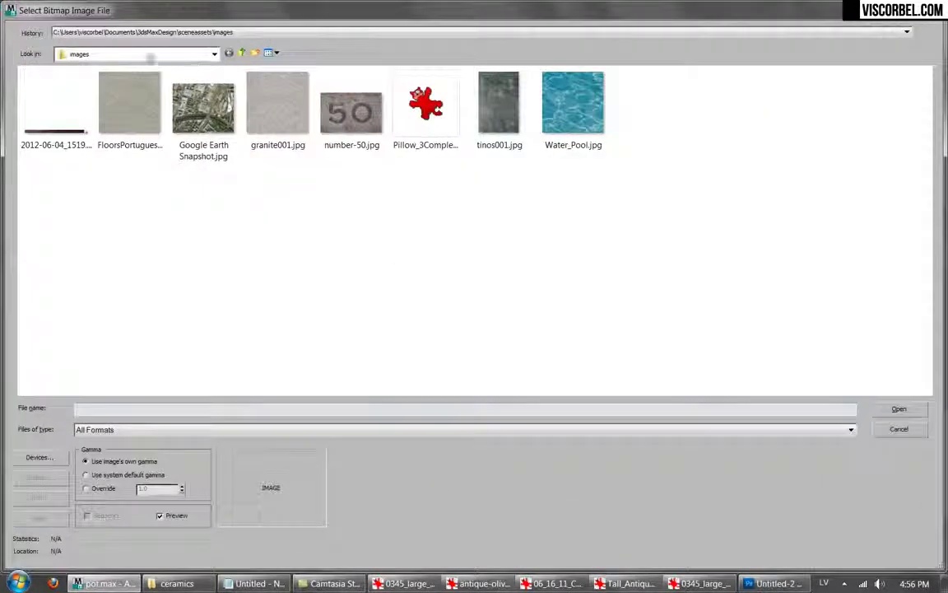
{"action": "left_click", "coordinate": [149, 57]}
{"action": "left_click", "coordinate": [78, 224]}
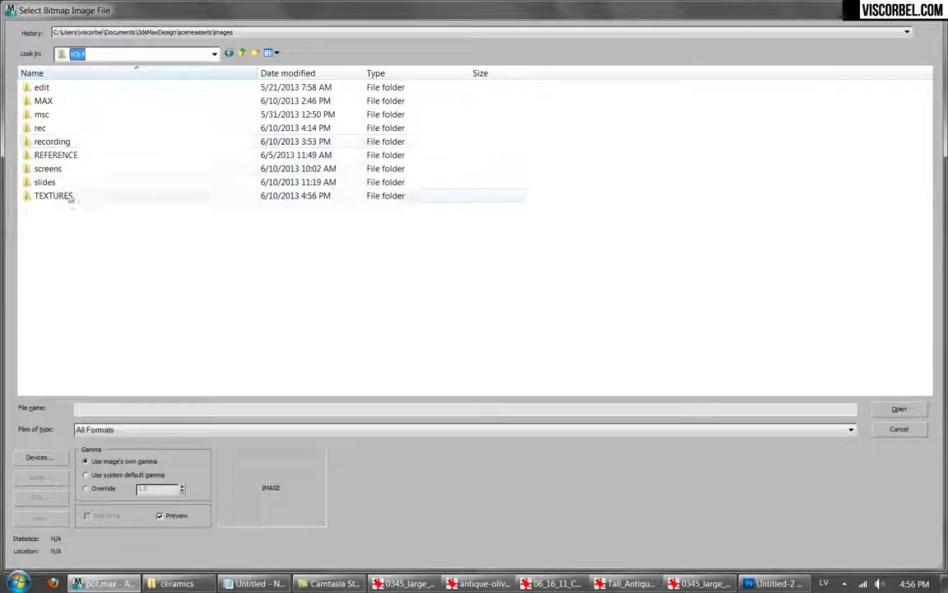
{"action": "double_click", "coordinate": [54, 195]}
{"action": "double_click", "coordinate": [70, 97]}
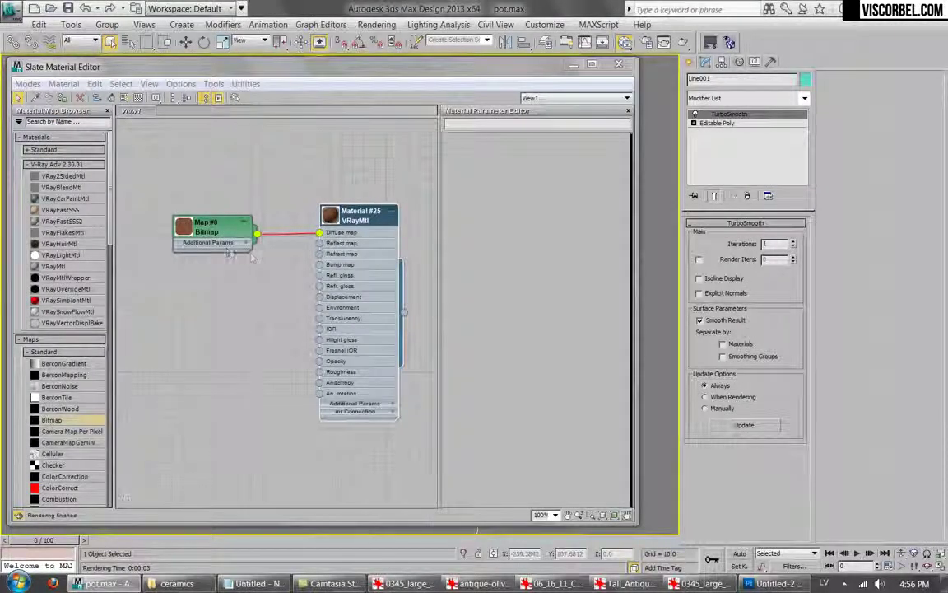
Enlarge the clay bitmap's node preview and display the shaded texture on the pot in the viewport with edged faces toggled.
{"action": "double_click", "coordinate": [183, 227]}
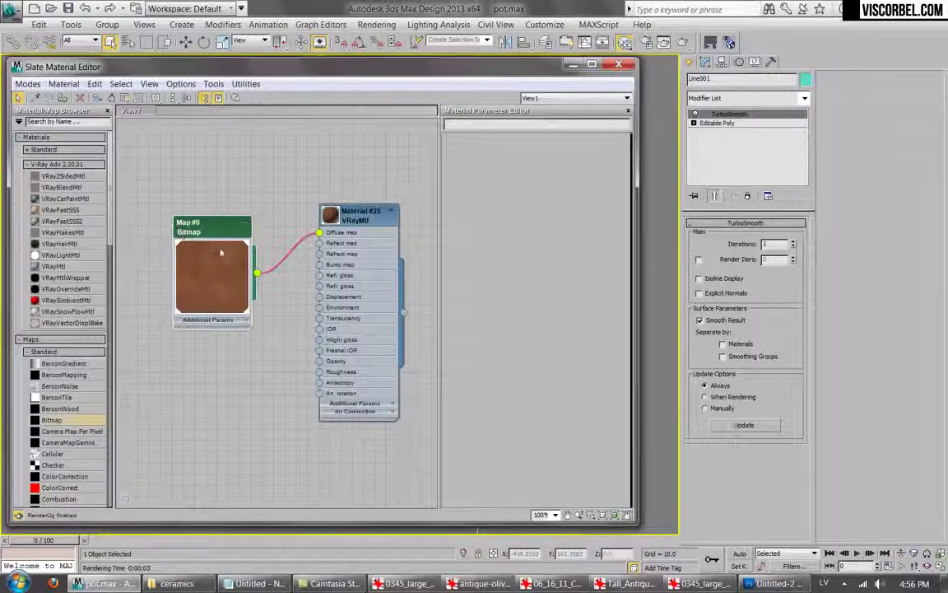
{"action": "right_click", "coordinate": [219, 254]}
{"action": "left_click", "coordinate": [274, 381]}
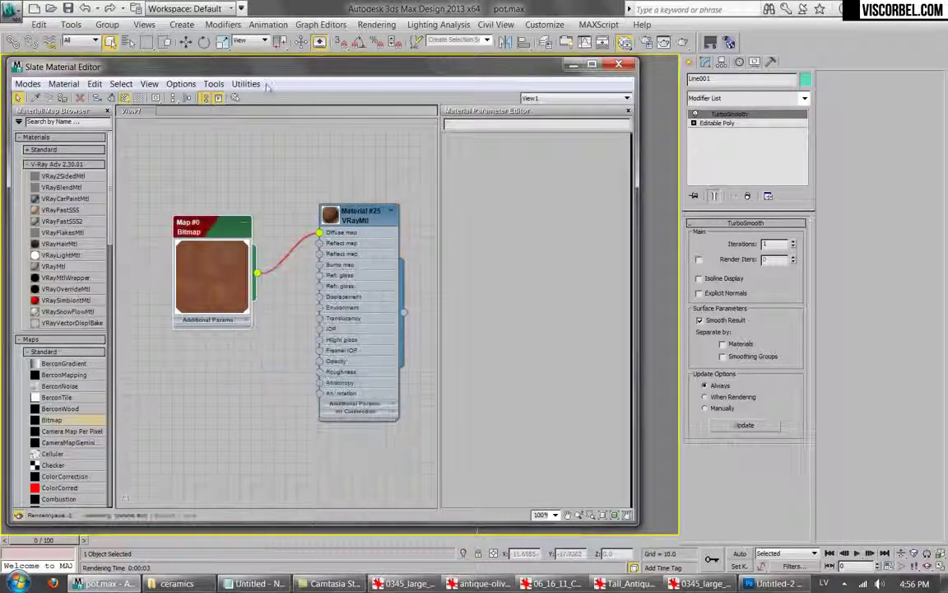
{"action": "mouse_move", "coordinate": [281, 69]}
{"action": "left_mouse_down"}
{"action": "mouse_move", "coordinate": [437, 442]}
{"action": "mouse_move", "coordinate": [488, 431]}
{"action": "left_mouse_up"}
{"action": "key", "text": "F4"}
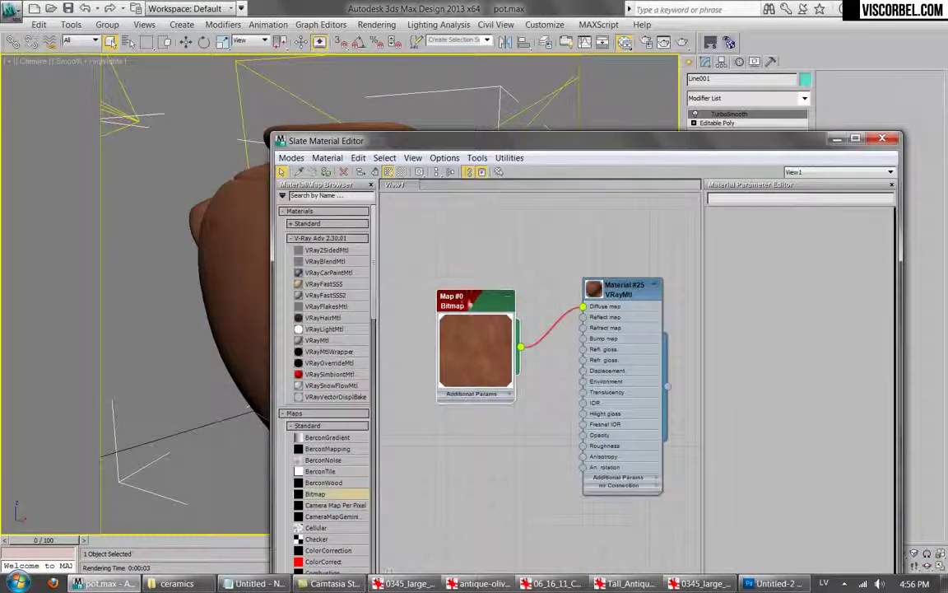
Set the clay bitmap's U and V tiling to 2.5, test-render the pot and uncover it in the viewport.
{"action": "double_click", "coordinate": [475, 346]}
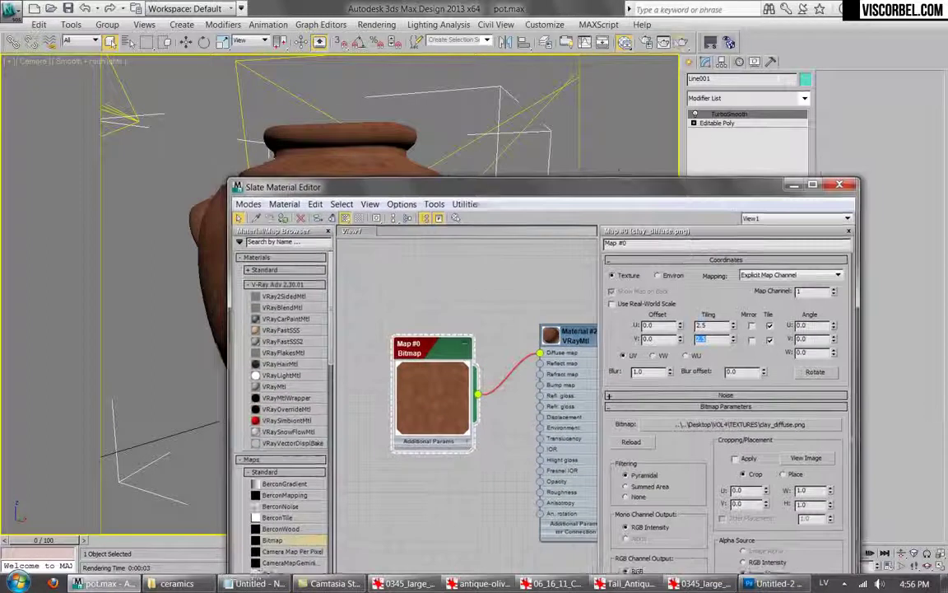
{"action": "key", "text": "shift+q"}
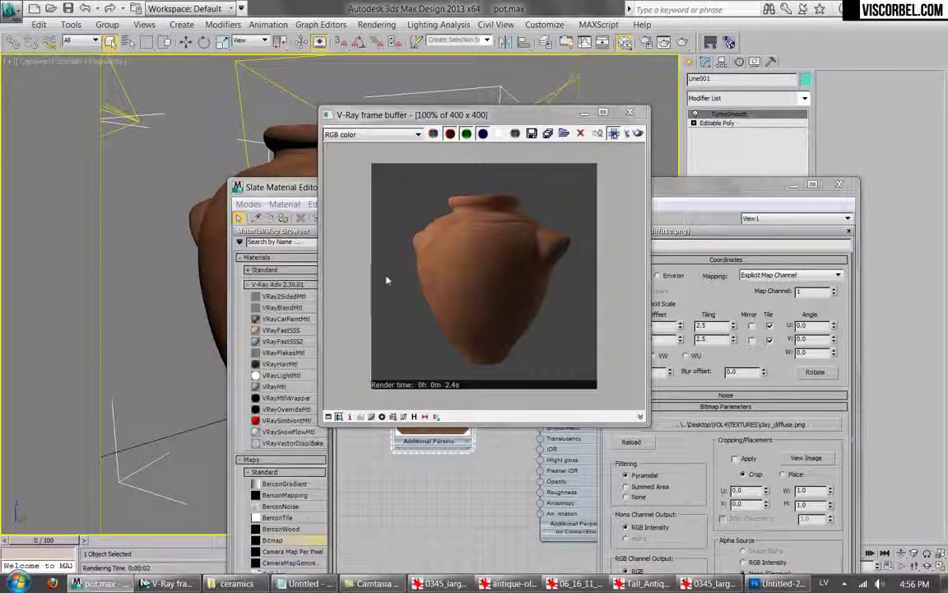
{"action": "left_click", "coordinate": [630, 114]}
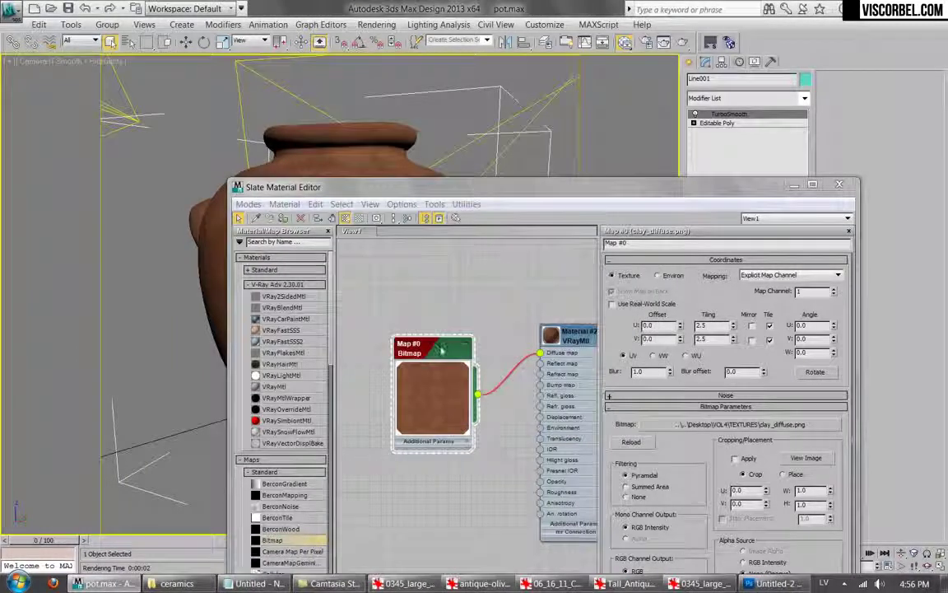
{"action": "left_click_drag", "start_coordinate": [441, 349], "coordinate": [427, 336]}
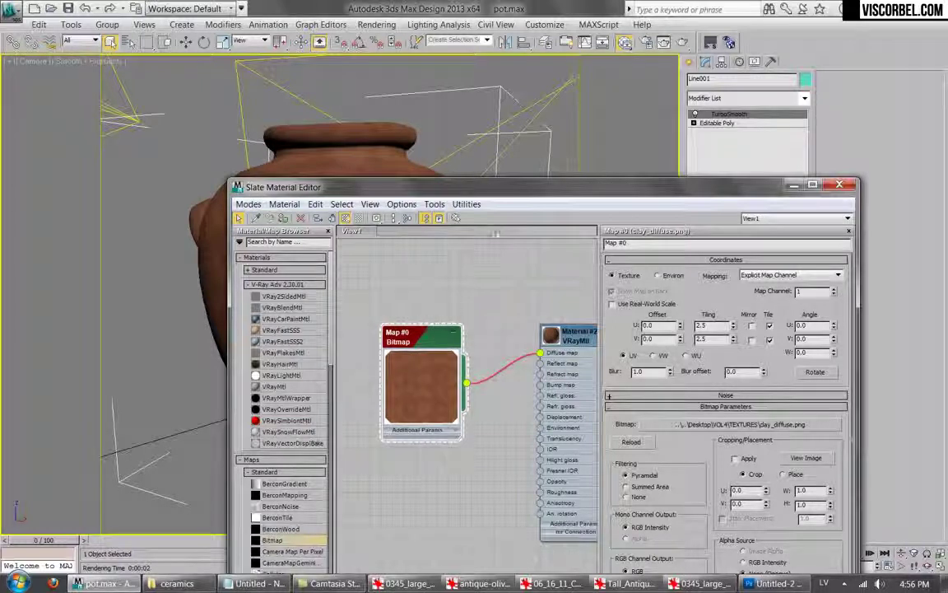
{"action": "left_click_drag", "start_coordinate": [484, 194], "coordinate": [785, 150]}
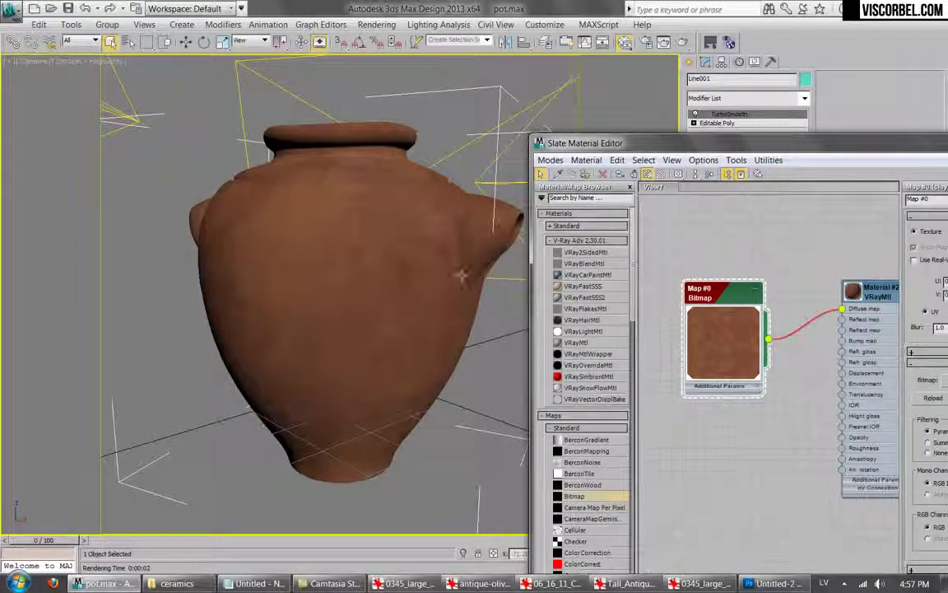
Insert a VRayDirt map before the Diffuse slot, feeding the clay bitmap into its Unoccluded input, and show its parameters.
{"action": "left_click_drag", "start_coordinate": [689, 143], "coordinate": [424, 75]}
{"action": "left_click_drag", "start_coordinate": [458, 220], "coordinate": [374, 439]}
{"action": "left_click_drag", "start_coordinate": [311, 348], "coordinate": [534, 258]}
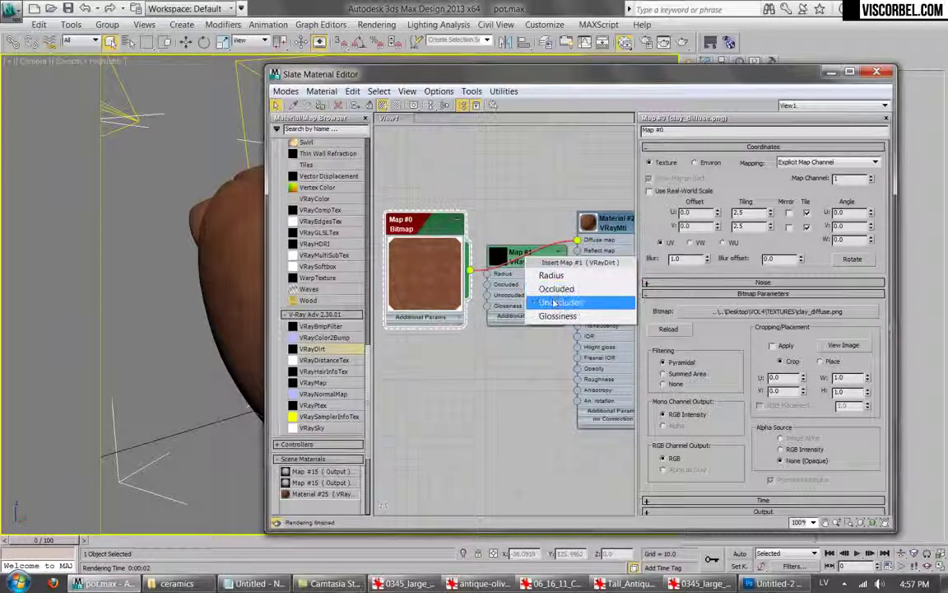
{"action": "left_click", "coordinate": [556, 305]}
{"action": "left_click_drag", "start_coordinate": [435, 231], "coordinate": [378, 230]}
{"action": "left_click_drag", "start_coordinate": [521, 261], "coordinate": [488, 241]}
{"action": "double_click", "coordinate": [488, 241]}
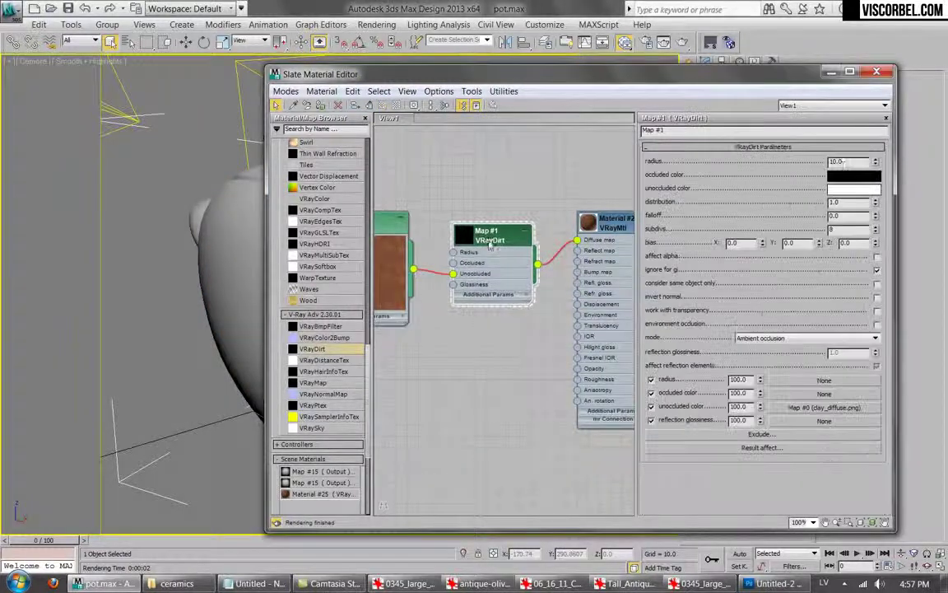
Accept black as the VRayDirt occluded color and test-render the pot.
{"action": "left_click", "coordinate": [853, 174]}
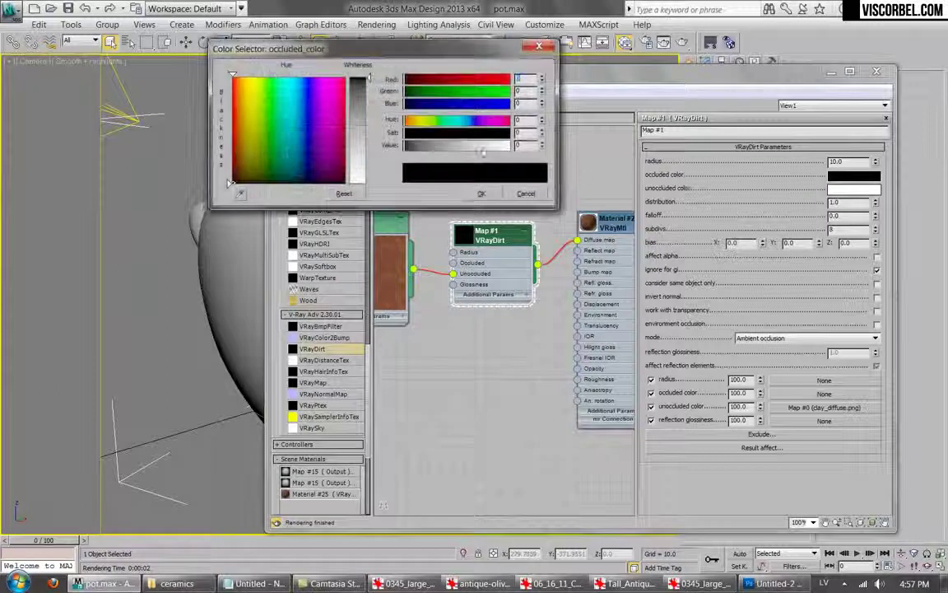
{"action": "left_click", "coordinate": [481, 193]}
{"action": "key", "text": "shift+q"}
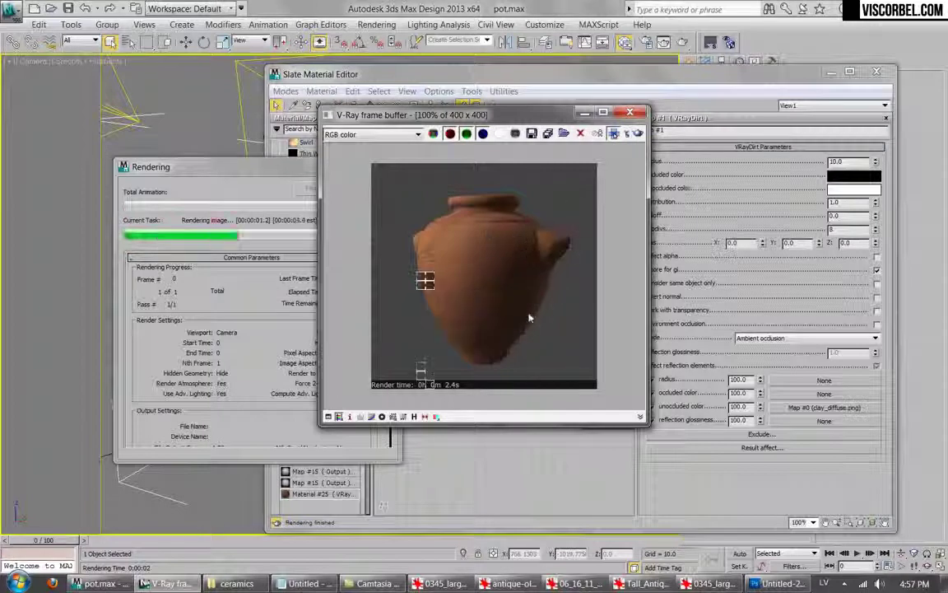
Set the VRayDirt radius to 30 and render the pot again.
{"action": "left_click", "coordinate": [144, 583]}
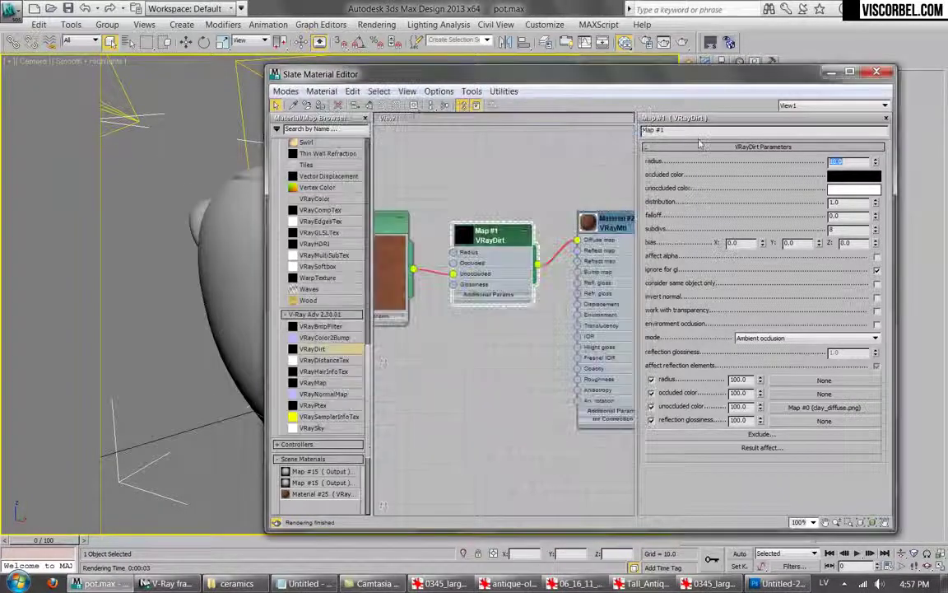
{"action": "key", "text": "Return"}
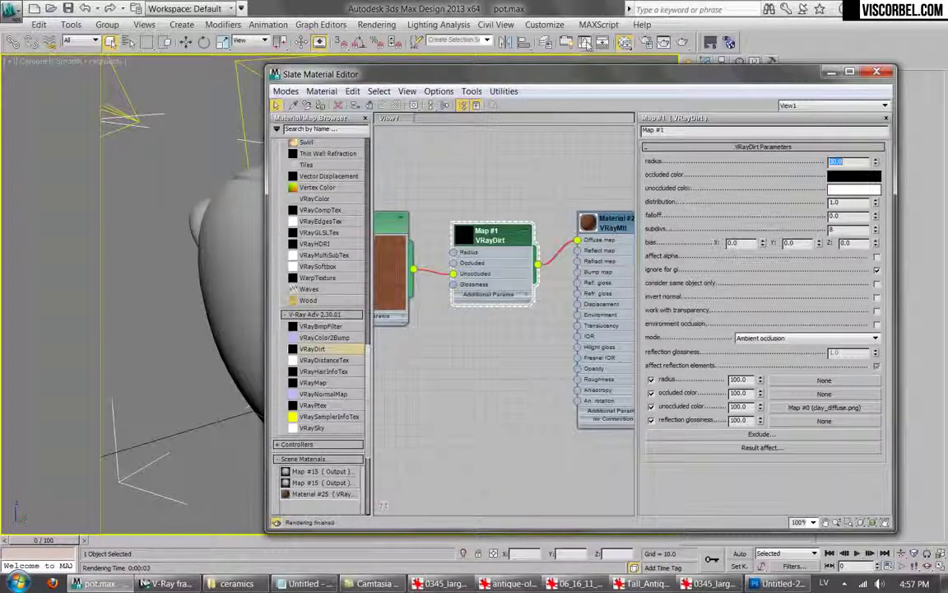
{"action": "key", "text": "shift+q"}
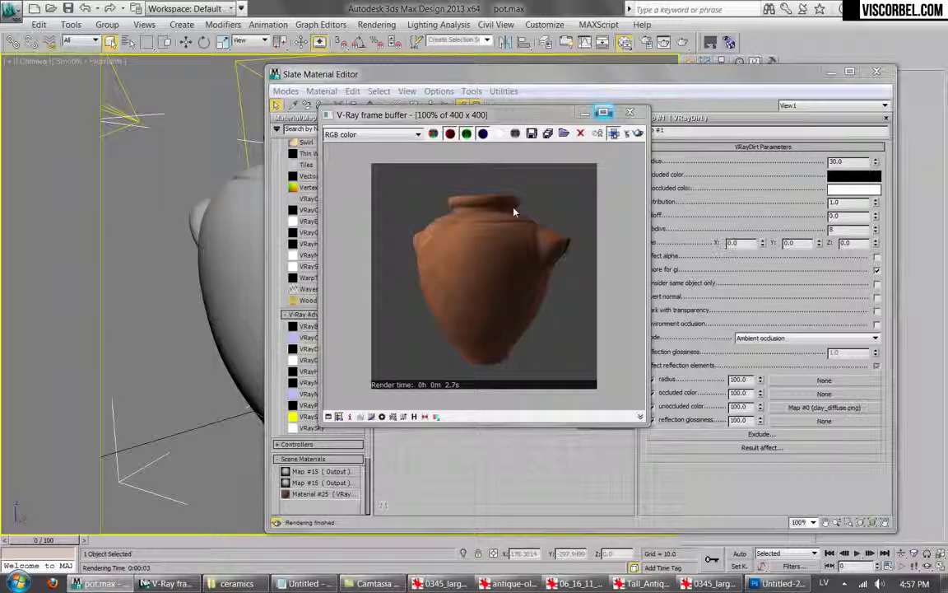
{"action": "left_click", "coordinate": [627, 115]}
Arrange the clay bitmap and VRayDirt nodes side by side next to the V-Ray material.
{"action": "scroll", "coordinate": [482, 204], "scroll_direction": "down", "scroll_amount": 5}
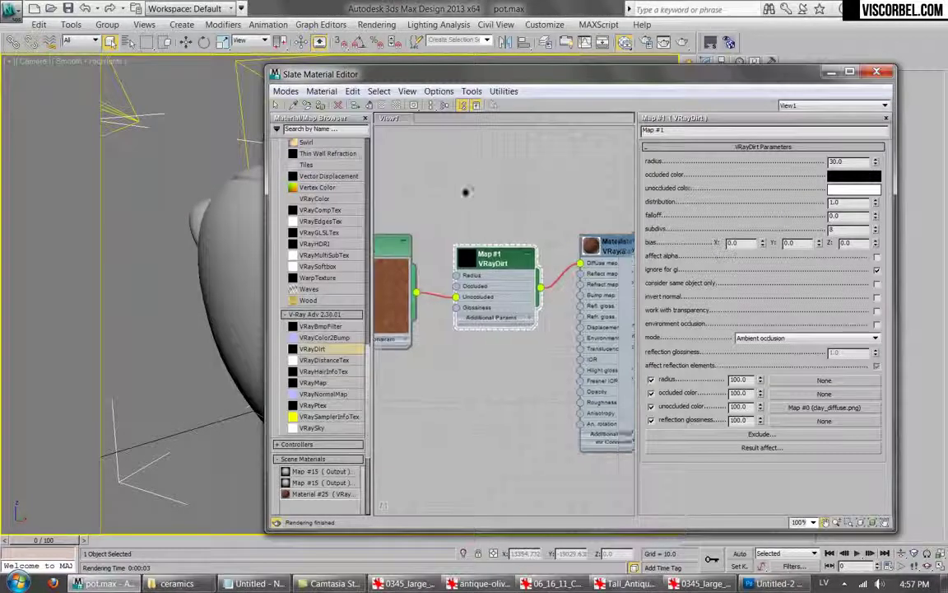
{"action": "scroll", "coordinate": [486, 243], "scroll_direction": "up", "scroll_amount": 3}
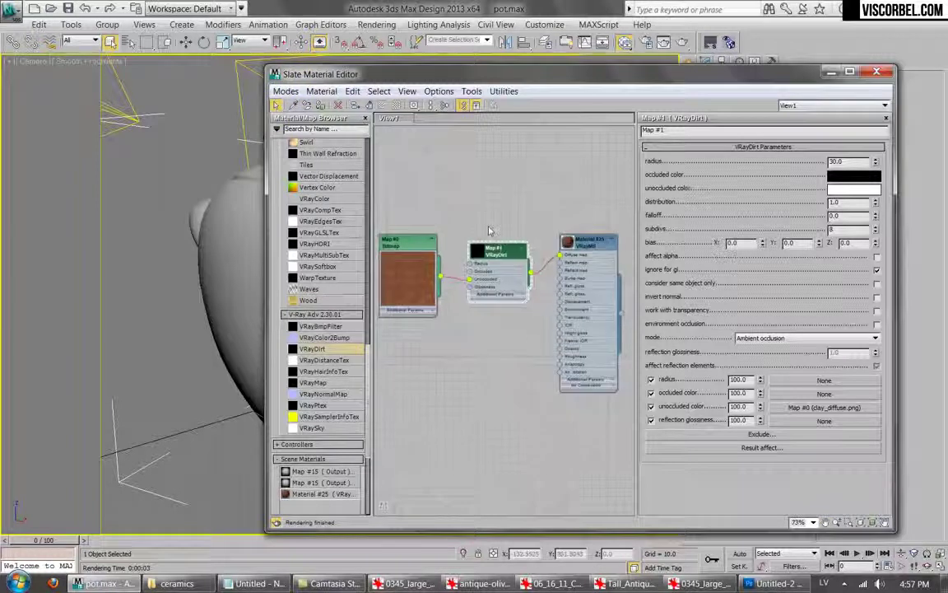
{"action": "left_click_drag", "start_coordinate": [411, 247], "coordinate": [393, 333]}
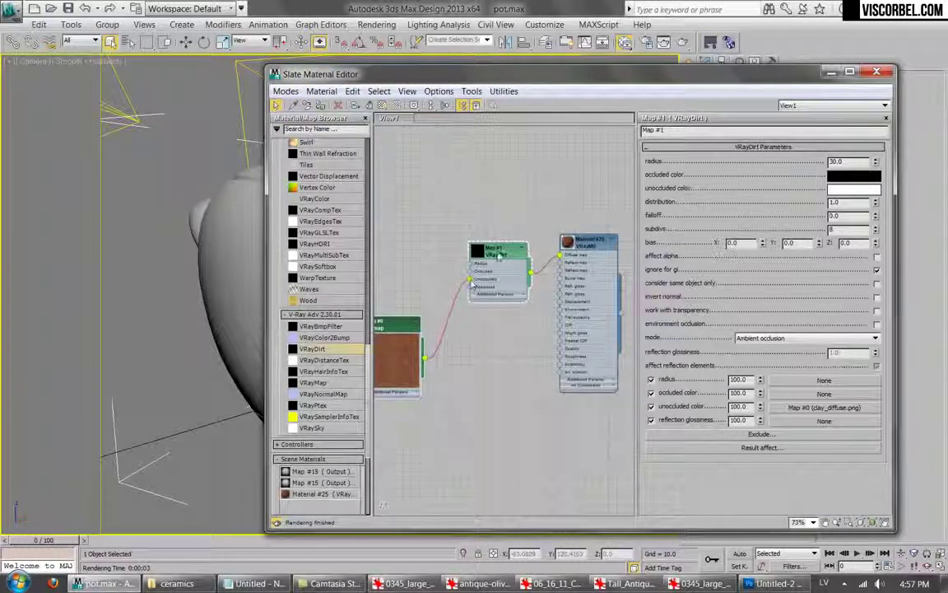
{"action": "left_click", "coordinate": [498, 255]}
{"action": "left_click_drag", "start_coordinate": [498, 255], "coordinate": [490, 281]}
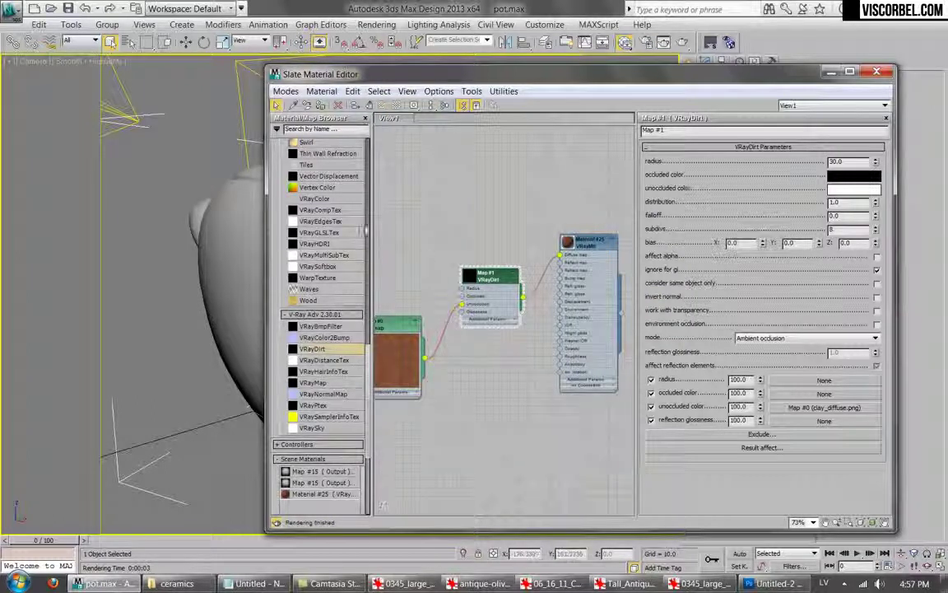
{"action": "mouse_move", "coordinate": [368, 423]}
{"action": "left_mouse_down"}
{"action": "mouse_move", "coordinate": [370, 470]}
{"action": "mouse_move", "coordinate": [385, 415]}
{"action": "left_mouse_up"}
{"action": "left_click_drag", "start_coordinate": [397, 323], "coordinate": [404, 274]}
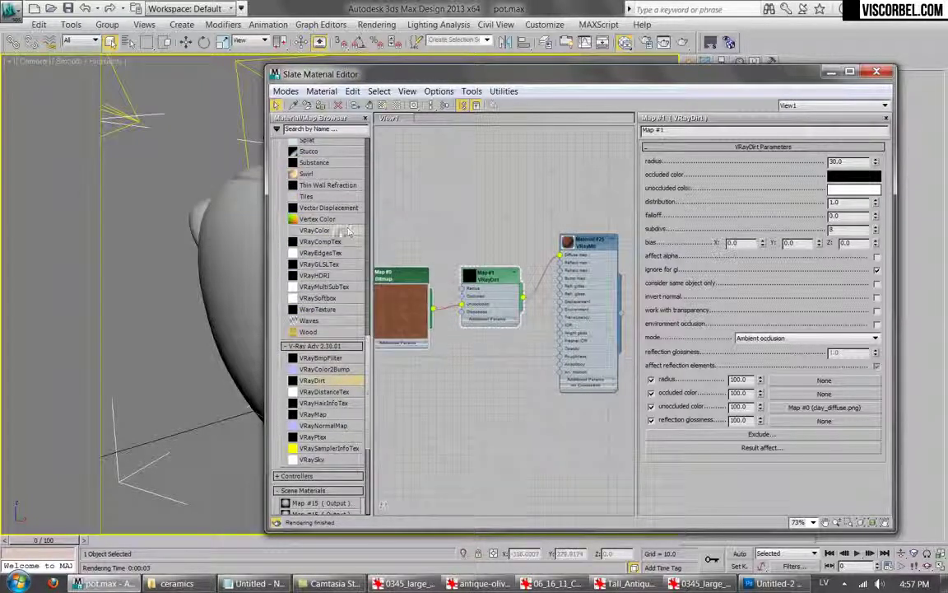
Insert an Output map between the VRayDirt map and the material's Diffuse slot and show its parameters.
{"action": "scroll", "coordinate": [309, 284], "scroll_direction": "up", "scroll_amount": 10}
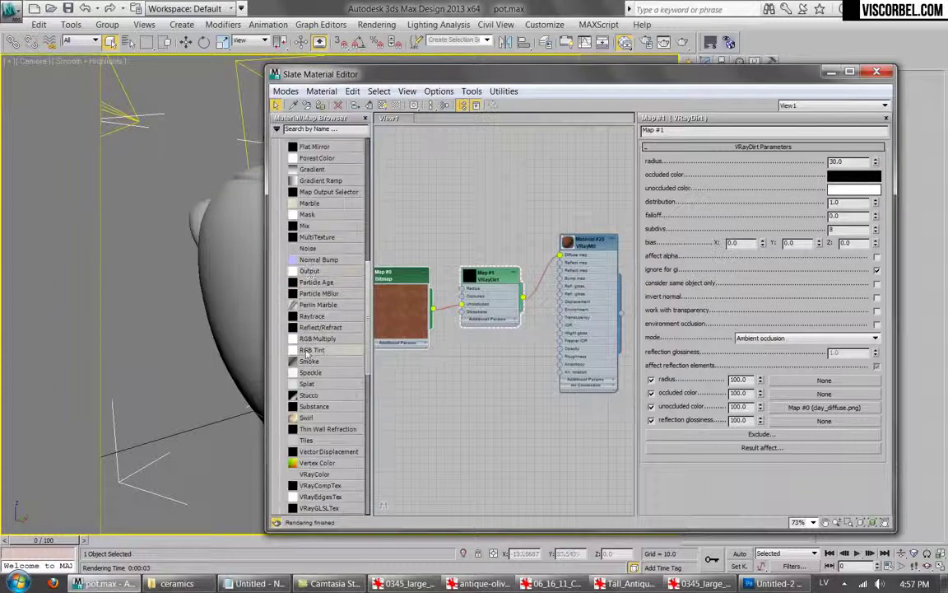
{"action": "scroll", "coordinate": [299, 355], "scroll_direction": "down", "scroll_amount": 2}
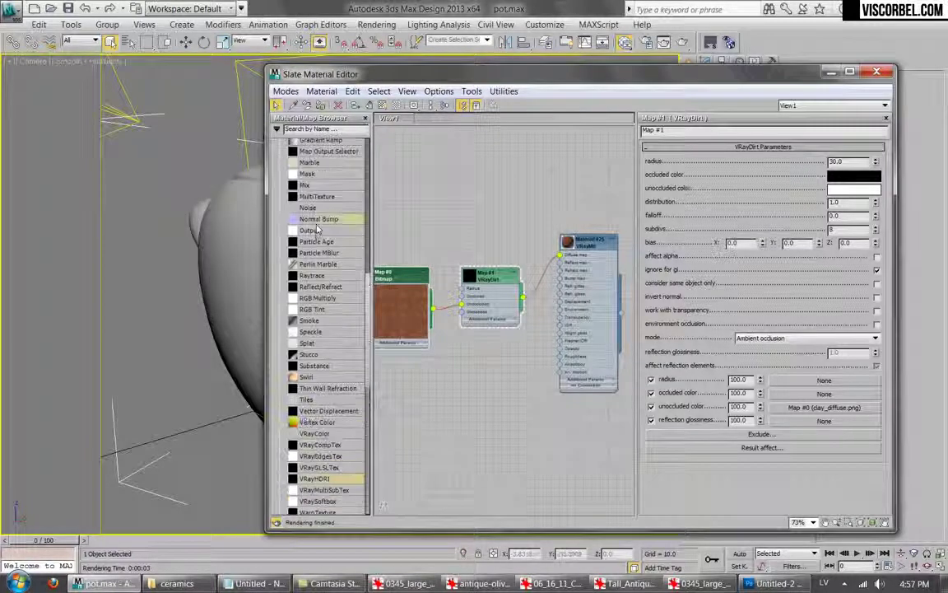
{"action": "left_click_drag", "start_coordinate": [314, 235], "coordinate": [546, 294]}
{"action": "left_click_drag", "start_coordinate": [488, 279], "coordinate": [471, 279]}
{"action": "double_click", "coordinate": [525, 278]}
{"action": "double_click", "coordinate": [553, 280]}
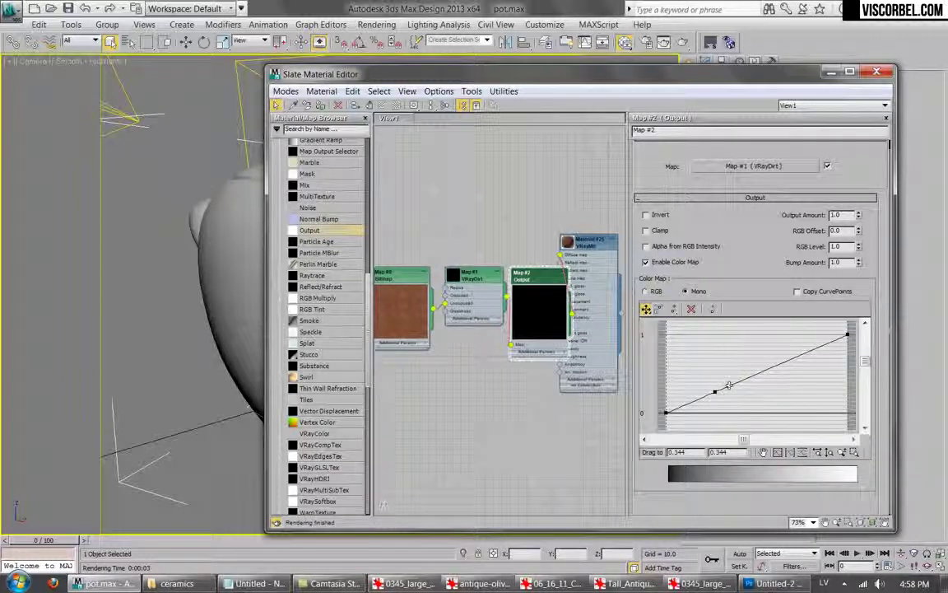
Steepen the Output map's color curve with a lower point at about 0.49, 0.007 and an upper point near output 1, and test-render.
{"action": "left_click_drag", "start_coordinate": [728, 384], "coordinate": [770, 336]}
{"action": "left_click_drag", "start_coordinate": [716, 392], "coordinate": [759, 417]}
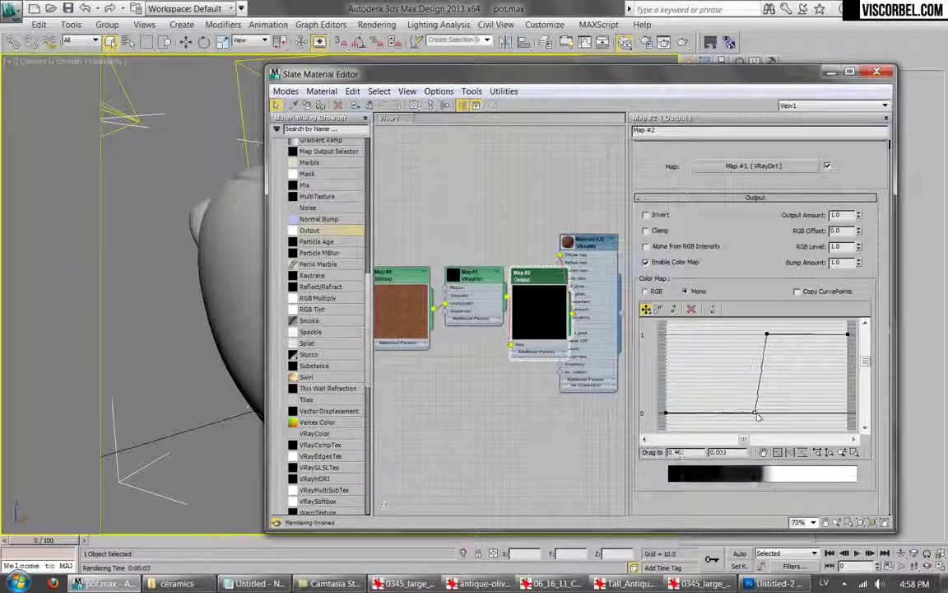
{"action": "left_click", "coordinate": [682, 43]}
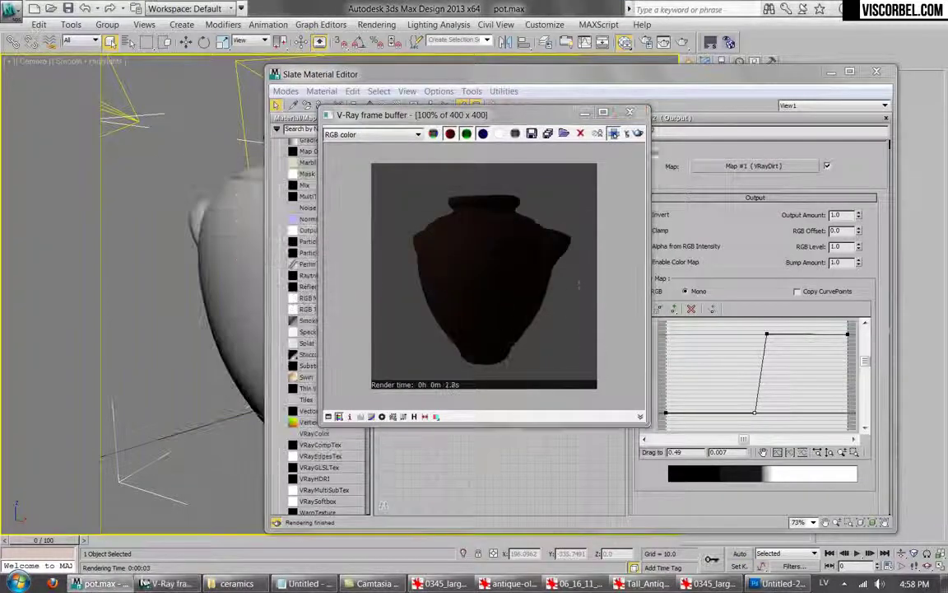
{"action": "left_click", "coordinate": [630, 113]}
Move the Output curve's lower point to about 0.09, 0 and its upper point to about 0.15, 1.01, and test-render the pot.
{"action": "left_click_drag", "start_coordinate": [756, 414], "coordinate": [684, 418]}
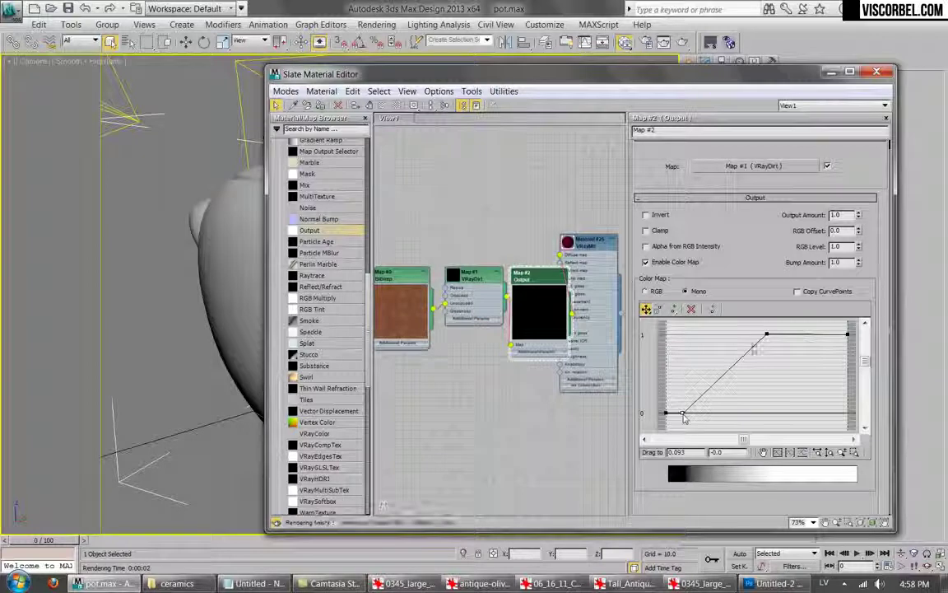
{"action": "left_click_drag", "start_coordinate": [766, 335], "coordinate": [695, 339]}
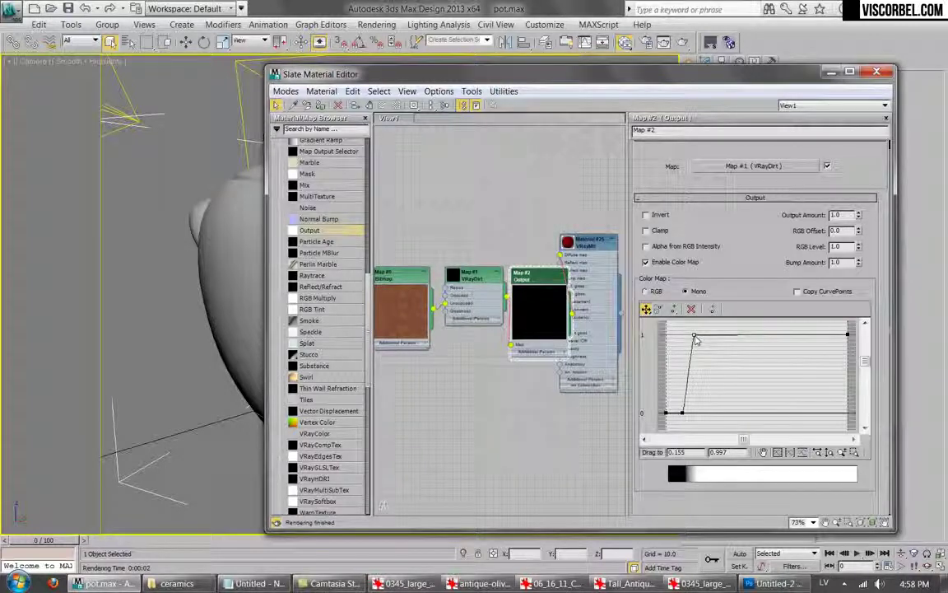
{"action": "left_click_drag", "start_coordinate": [479, 278], "coordinate": [479, 294]}
{"action": "left_click_drag", "start_coordinate": [538, 277], "coordinate": [529, 269]}
{"action": "left_click", "coordinate": [682, 42]}
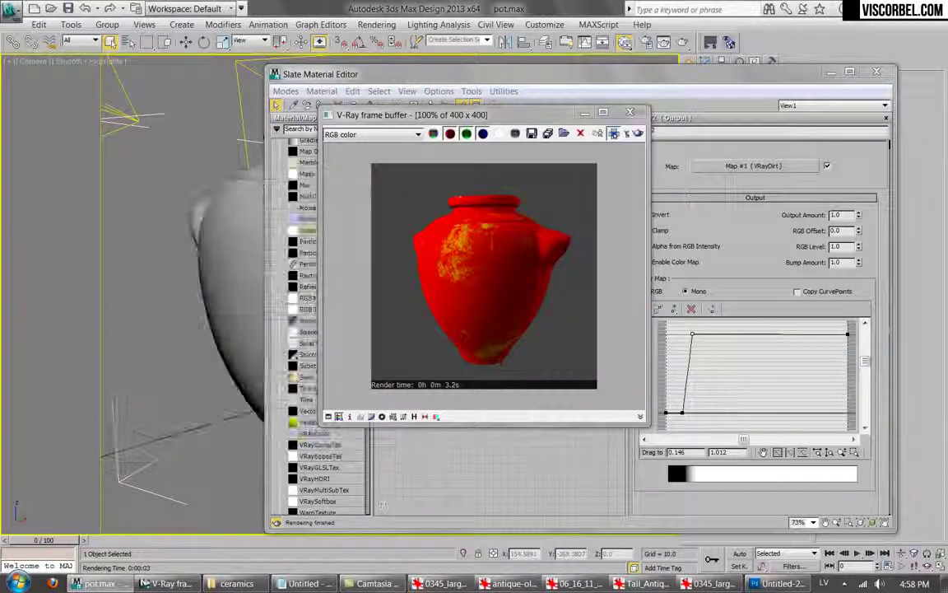
{"action": "left_click", "coordinate": [629, 111]}
{"action": "left_click_drag", "start_coordinate": [643, 83], "coordinate": [672, 80]}
{"action": "left_click_drag", "start_coordinate": [504, 291], "coordinate": [497, 283]}
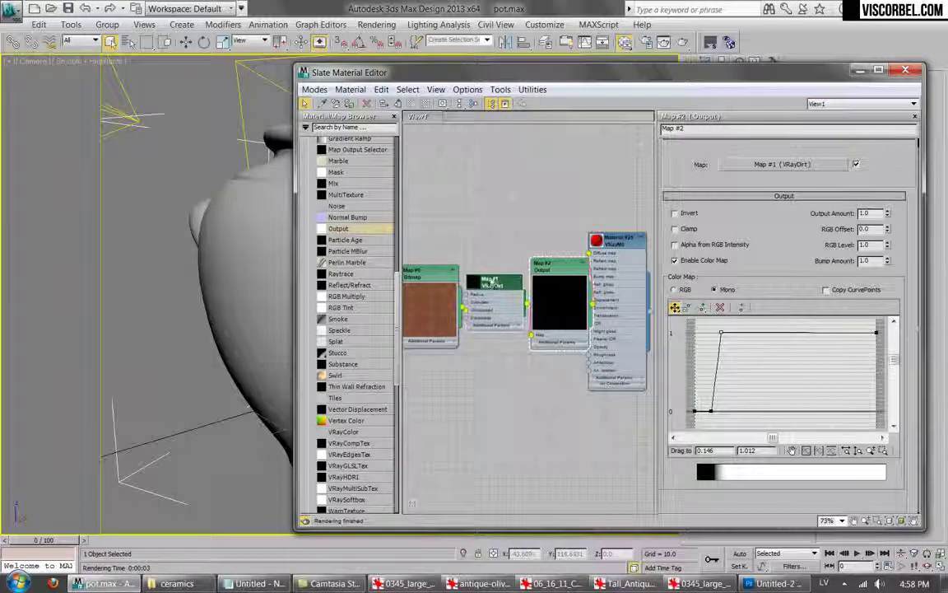
Spread out the clay bitmap, VRayDirt and Output nodes, and disconnect the bitmap from VRayDirt's unoccluded color input.
{"action": "left_click_drag", "start_coordinate": [428, 272], "coordinate": [434, 421]}
{"action": "left_click_drag", "start_coordinate": [494, 280], "coordinate": [455, 278]}
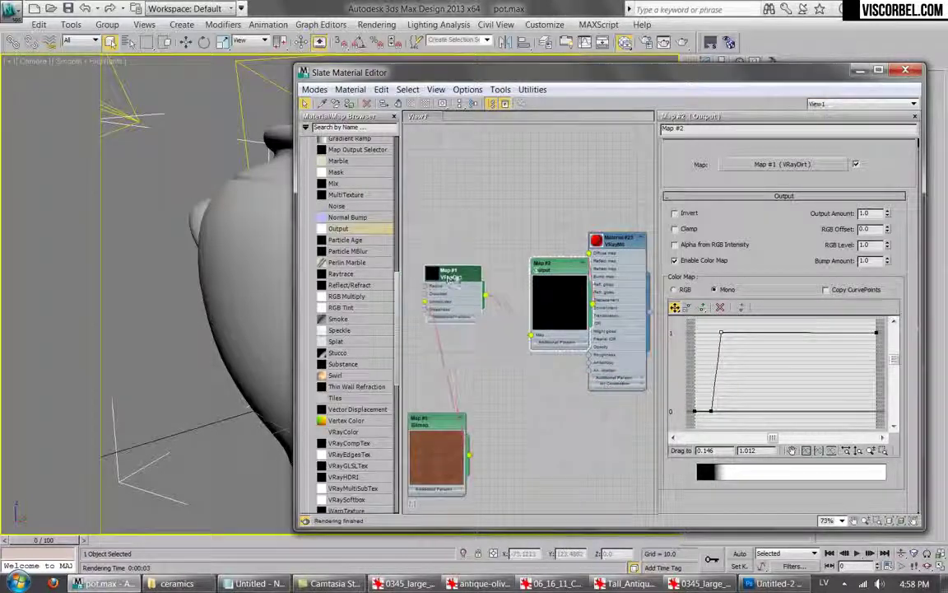
{"action": "left_click_drag", "start_coordinate": [543, 263], "coordinate": [512, 247]}
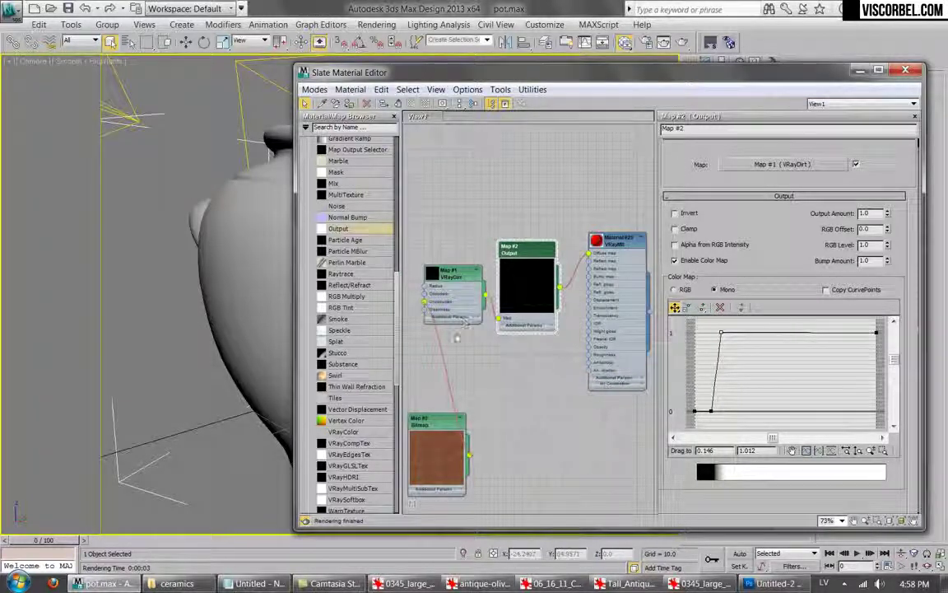
{"action": "left_click_drag", "start_coordinate": [425, 302], "coordinate": [454, 353]}
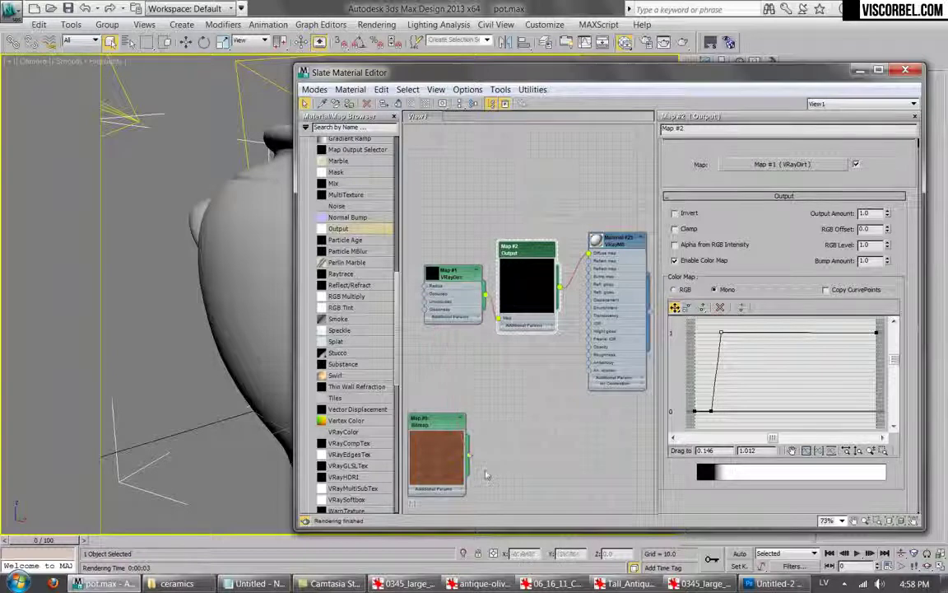
Place the clay bitmap below the Output map and move the VRayDirt and Output nodes farther from the V-Ray material.
{"action": "left_click_drag", "start_coordinate": [429, 424], "coordinate": [495, 407]}
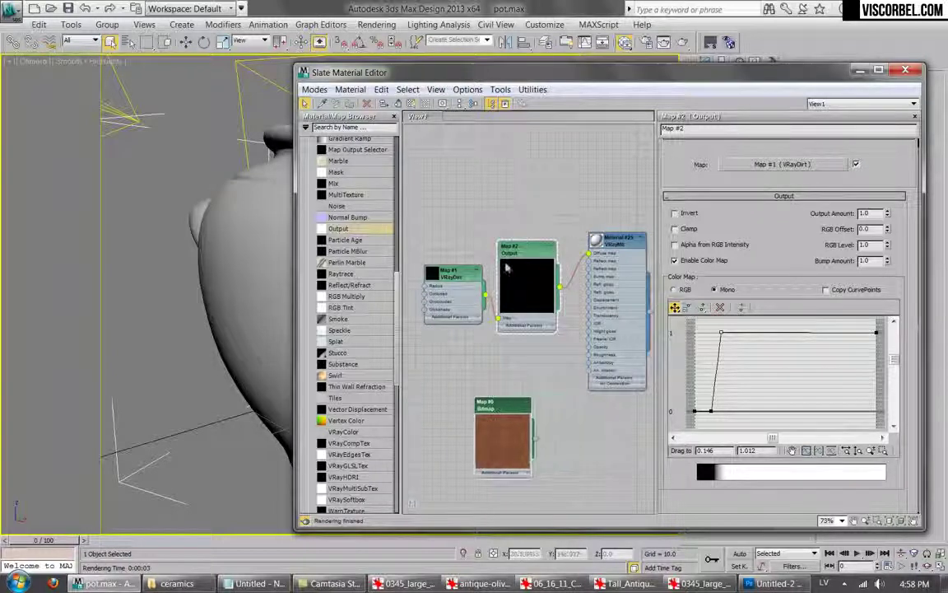
{"action": "left_click_drag", "start_coordinate": [524, 242], "coordinate": [520, 251]}
{"action": "left_click_drag", "start_coordinate": [453, 279], "coordinate": [391, 289]}
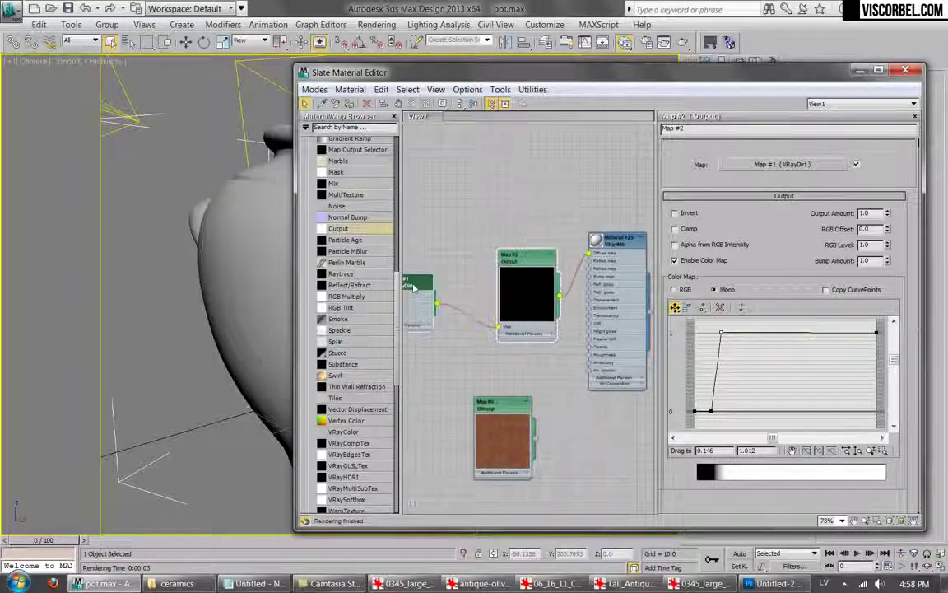
{"action": "left_click_drag", "start_coordinate": [520, 267], "coordinate": [479, 276]}
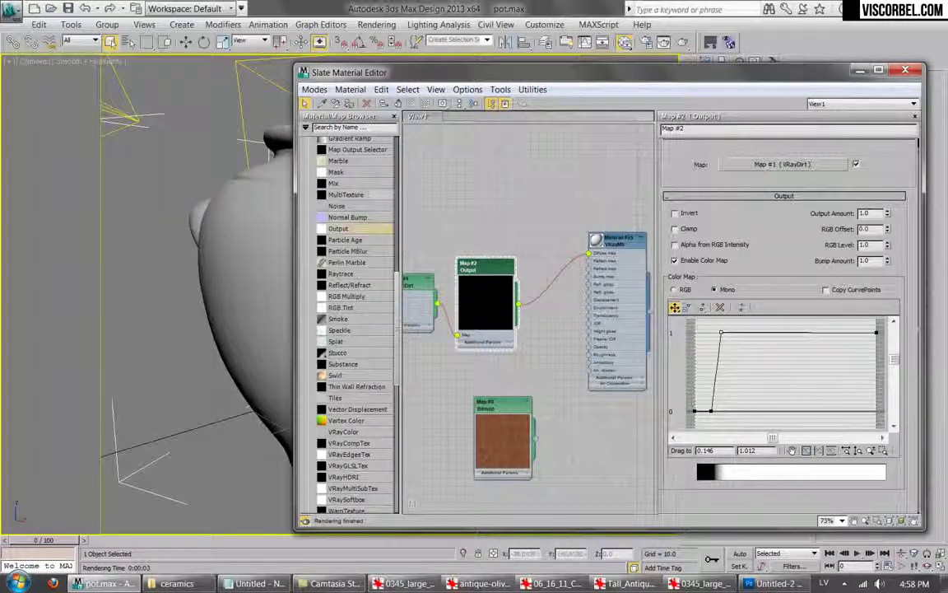
Insert a Mix map between the Output map and the material's Diffuse slot, feeding its Mix Amount, and test-render the pot.
{"action": "left_click_drag", "start_coordinate": [552, 274], "coordinate": [550, 277]}
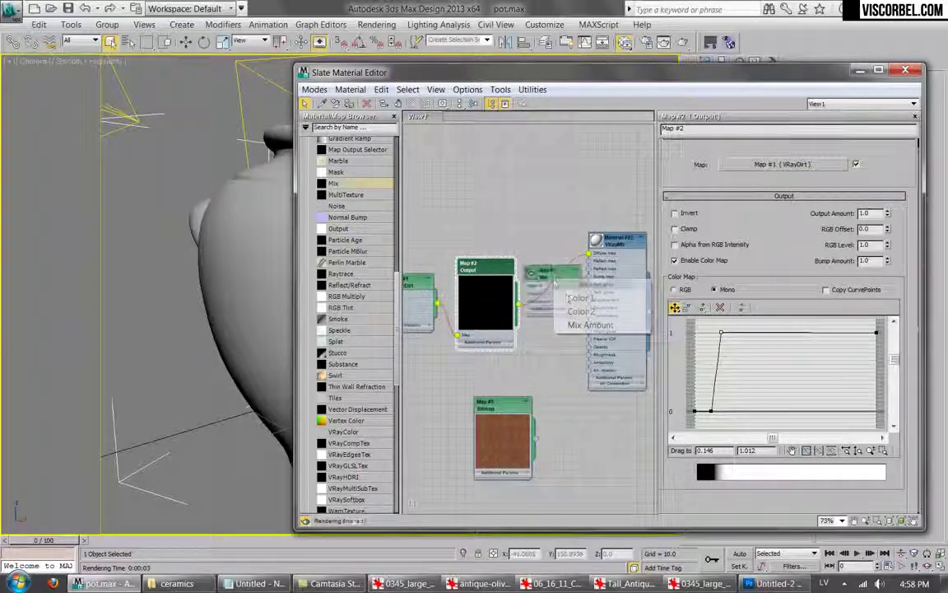
{"action": "left_click", "coordinate": [594, 322]}
{"action": "mouse_move", "coordinate": [495, 265]}
{"action": "left_mouse_down"}
{"action": "mouse_move", "coordinate": [437, 267]}
{"action": "mouse_move", "coordinate": [486, 265]}
{"action": "left_mouse_up"}
{"action": "left_click", "coordinate": [683, 43]}
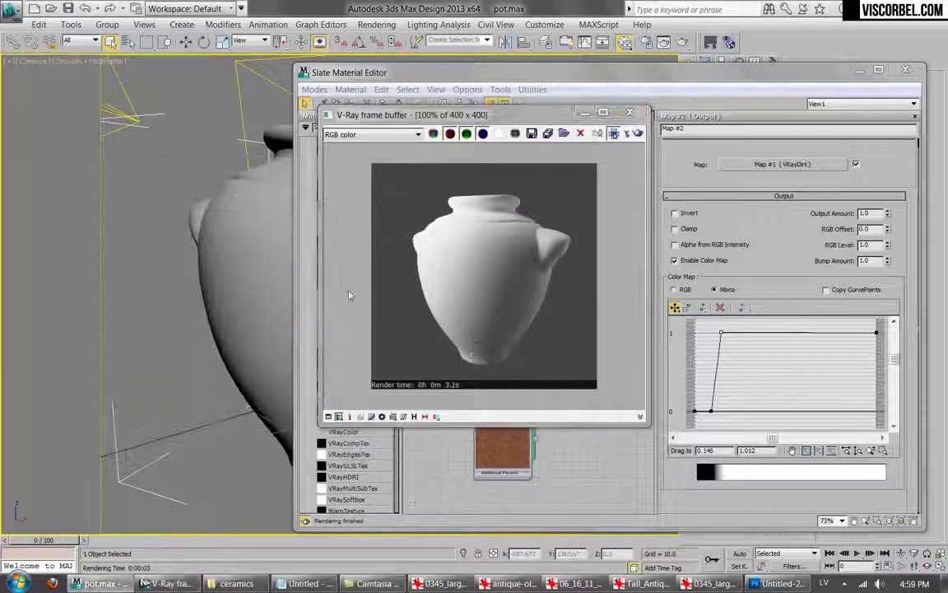
{"action": "left_click", "coordinate": [631, 112]}
Move the Output curve's upper point to about 0.54 near output 1 and its lower point to about 0.455, -0.007, and test-render.
{"action": "left_click", "coordinate": [778, 336]}
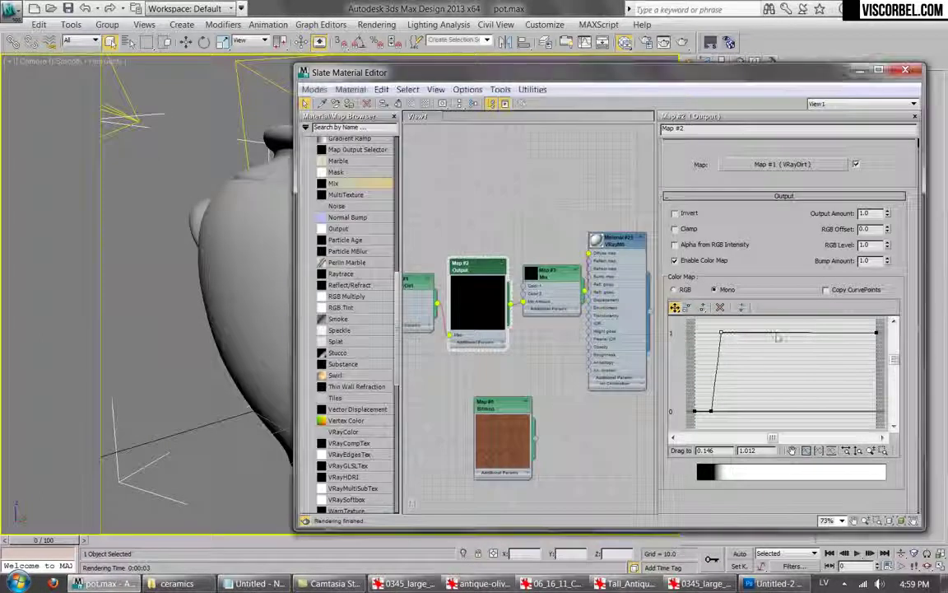
{"action": "left_click_drag", "start_coordinate": [727, 336], "coordinate": [788, 333]}
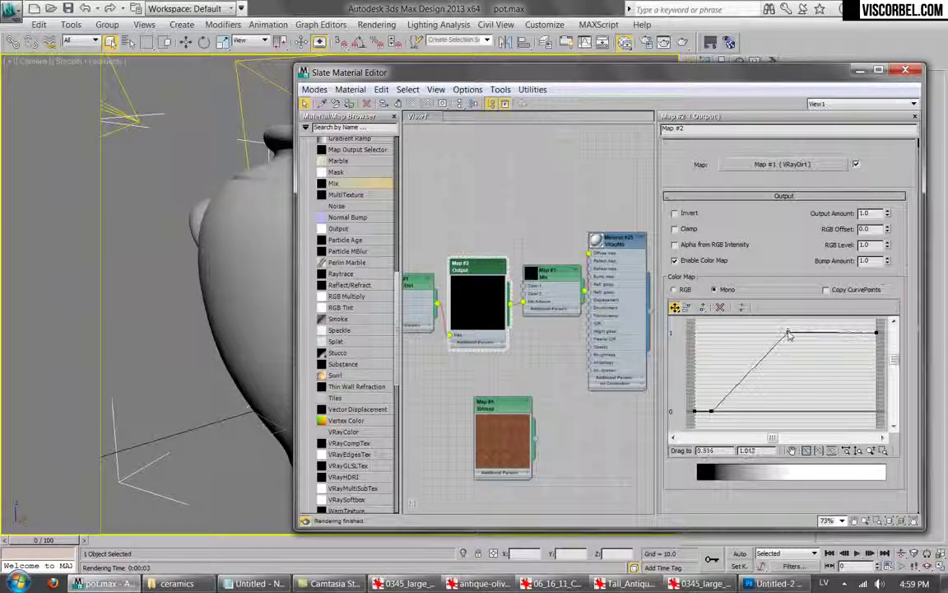
{"action": "left_click_drag", "start_coordinate": [708, 409], "coordinate": [775, 411]}
{"action": "left_click", "coordinate": [683, 42]}
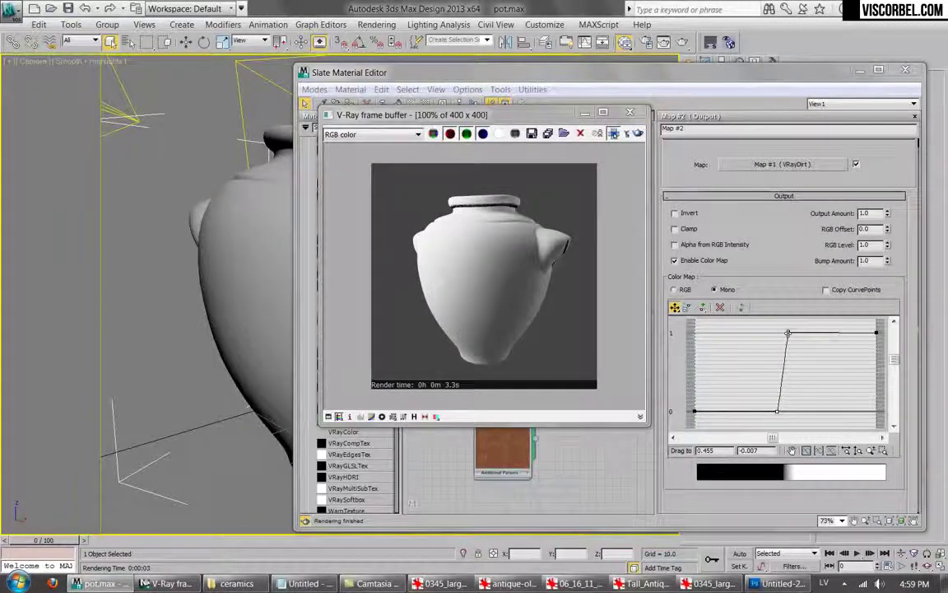
Soften the Output curve by moving its upper point to about 0.81, 1.01, and test-render the pot.
{"action": "left_click_drag", "start_coordinate": [789, 333], "coordinate": [834, 337]}
{"action": "left_click", "coordinate": [682, 43]}
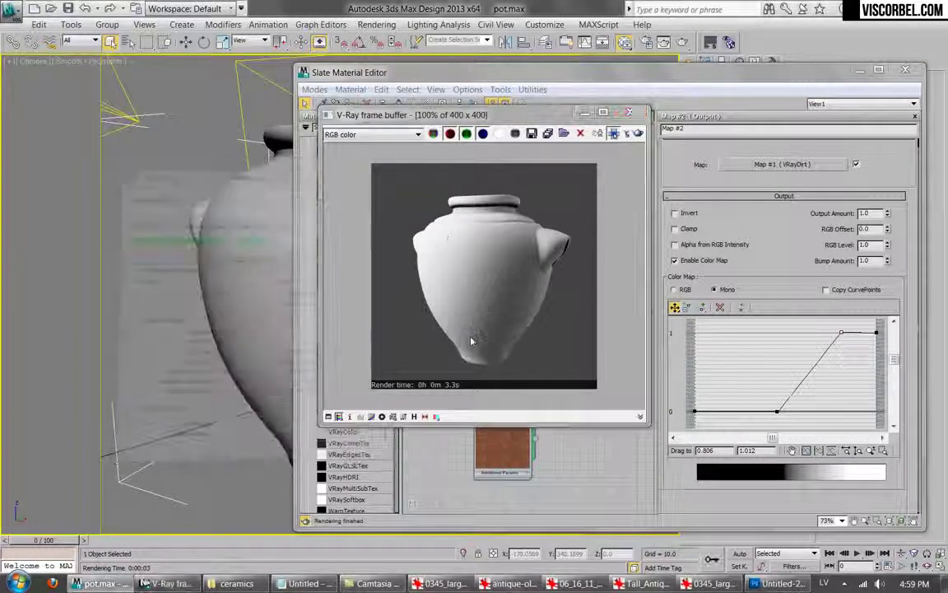
{"action": "left_click", "coordinate": [467, 494]}
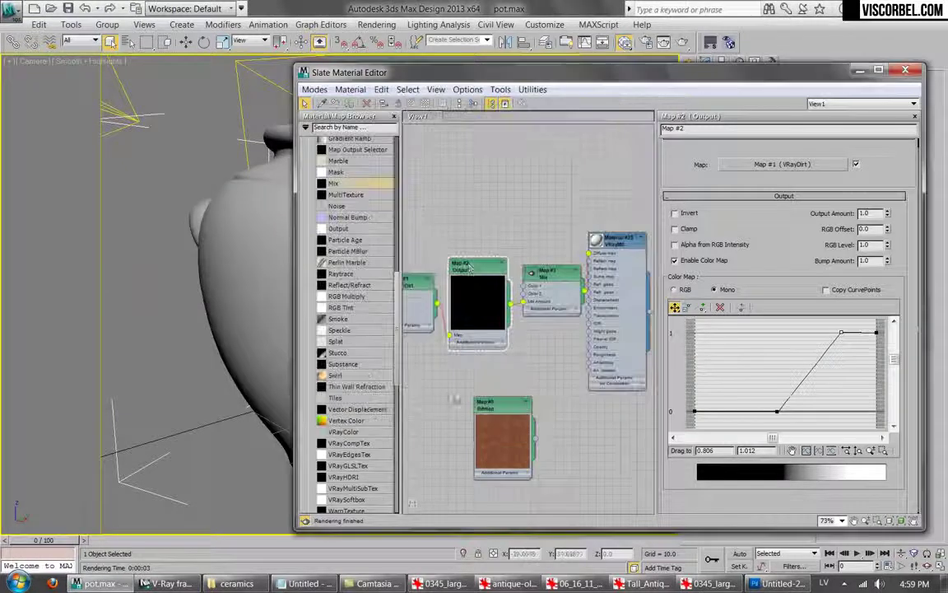
Set the VRayDirt map's subdivs to 32 and test-render the pot.
{"action": "middle_click_drag", "start_coordinate": [470, 217], "coordinate": [529, 239]}
{"action": "double_click", "coordinate": [462, 303]}
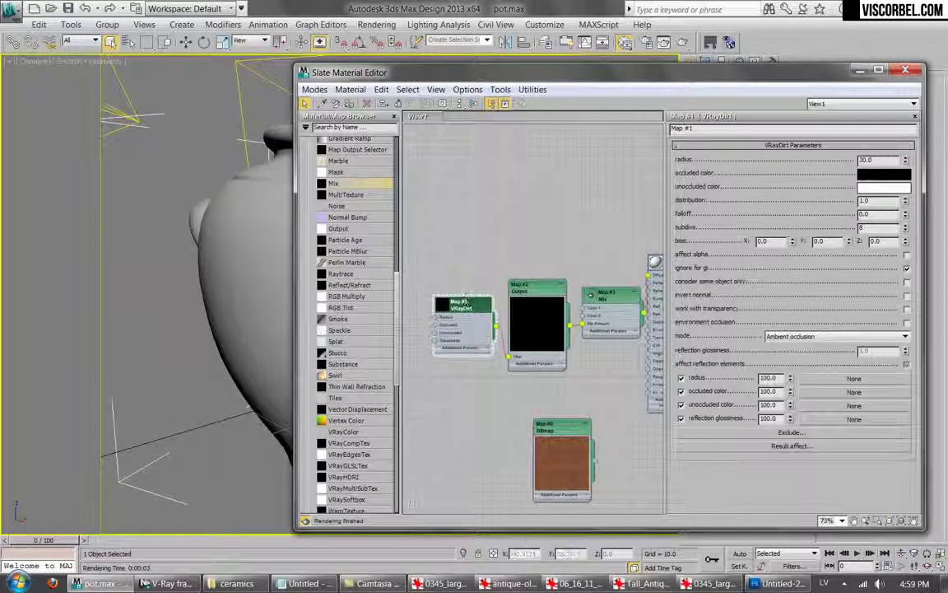
{"action": "double_click", "coordinate": [874, 214]}
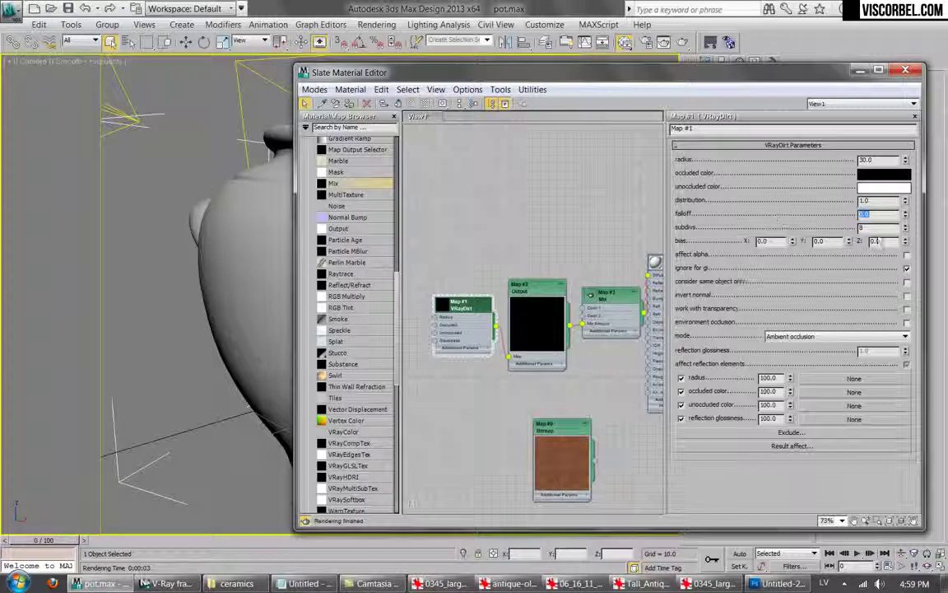
{"action": "double_click", "coordinate": [861, 227]}
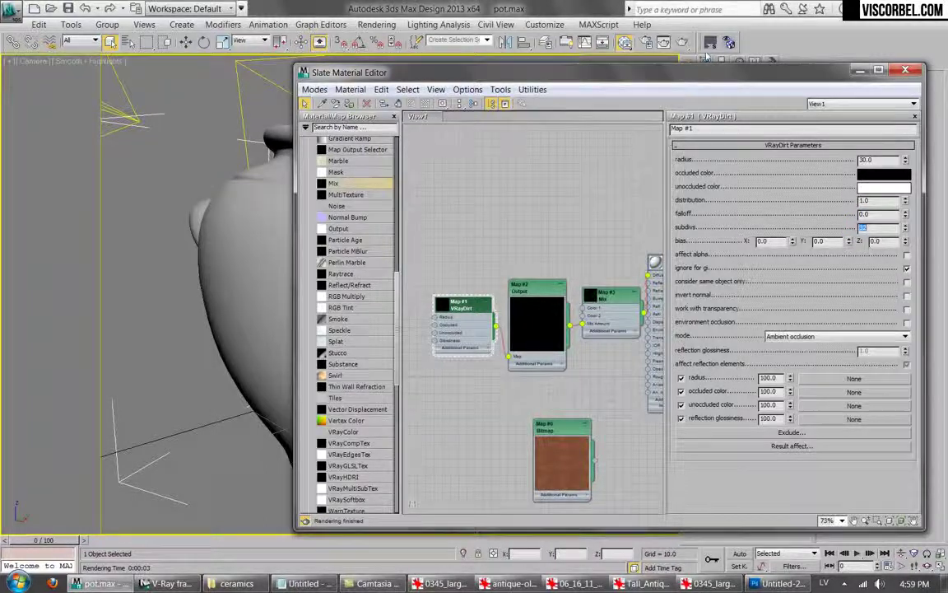
{"action": "left_click", "coordinate": [683, 42]}
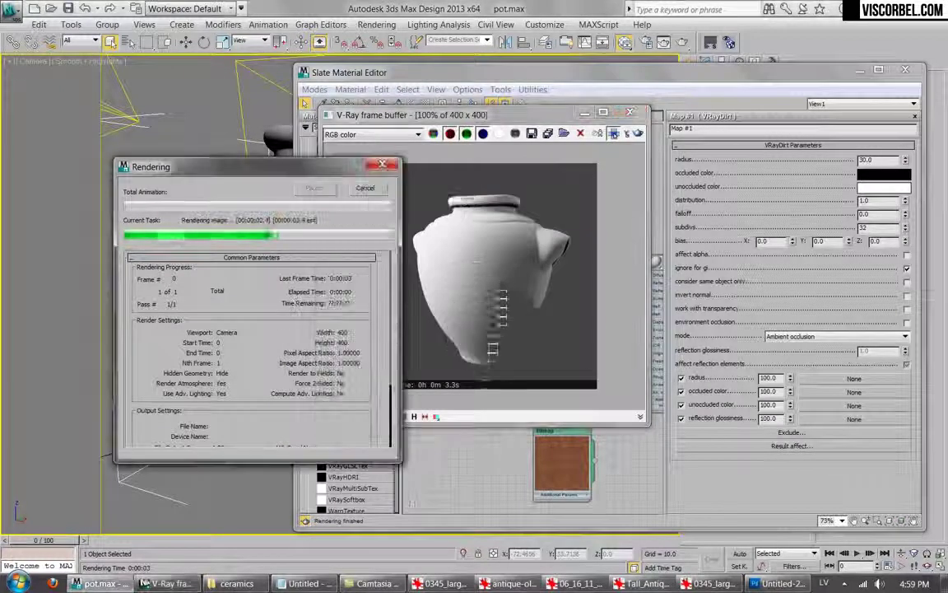
{"action": "left_click", "coordinate": [629, 112]}
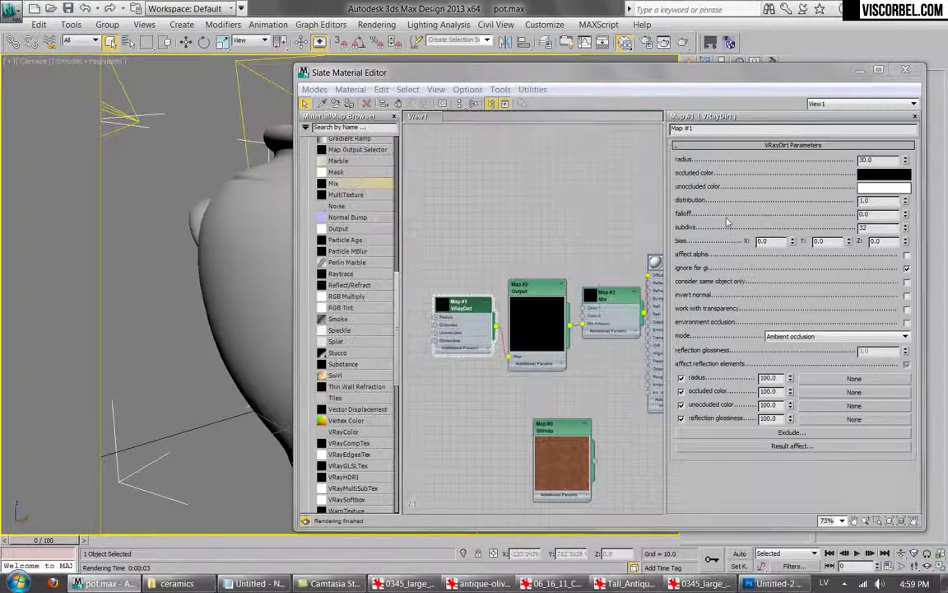
Swap VRayDirt's occluded and unoccluded colors so occluded is white and unoccluded is black, and test-render the pot.
{"action": "left_click_drag", "start_coordinate": [889, 190], "coordinate": [883, 174]}
{"action": "left_click", "coordinate": [523, 303]}
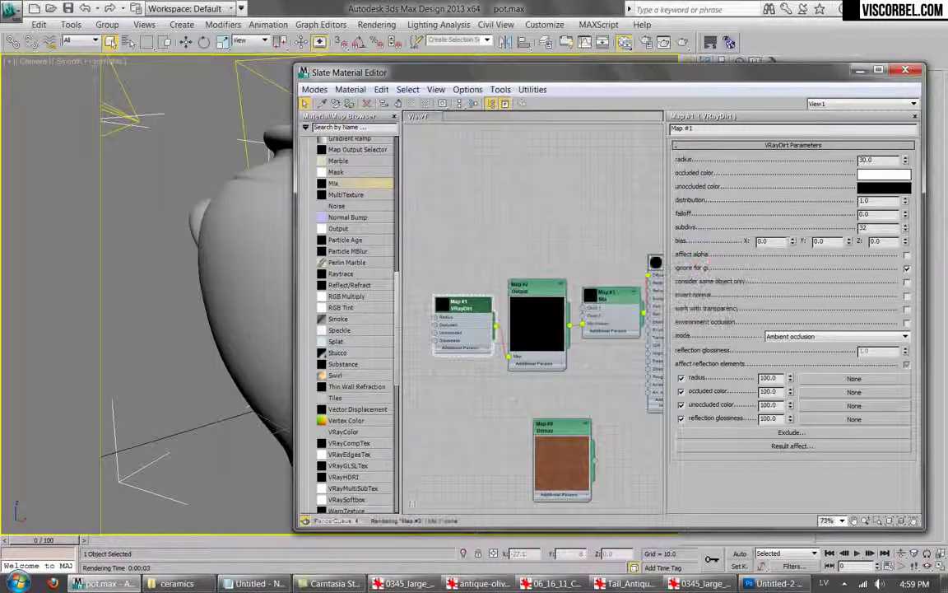
{"action": "key", "text": "shift+q"}
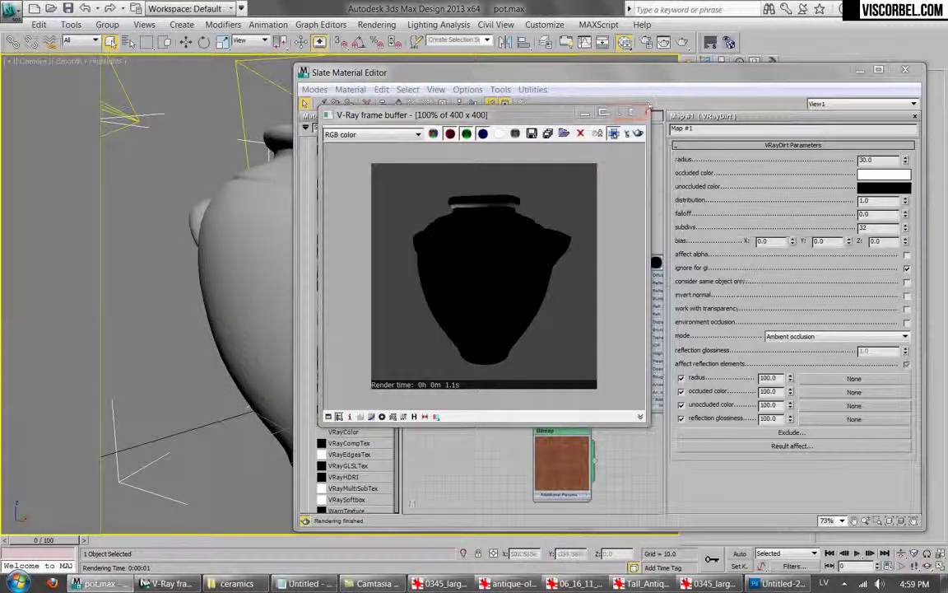
{"action": "left_click", "coordinate": [630, 113]}
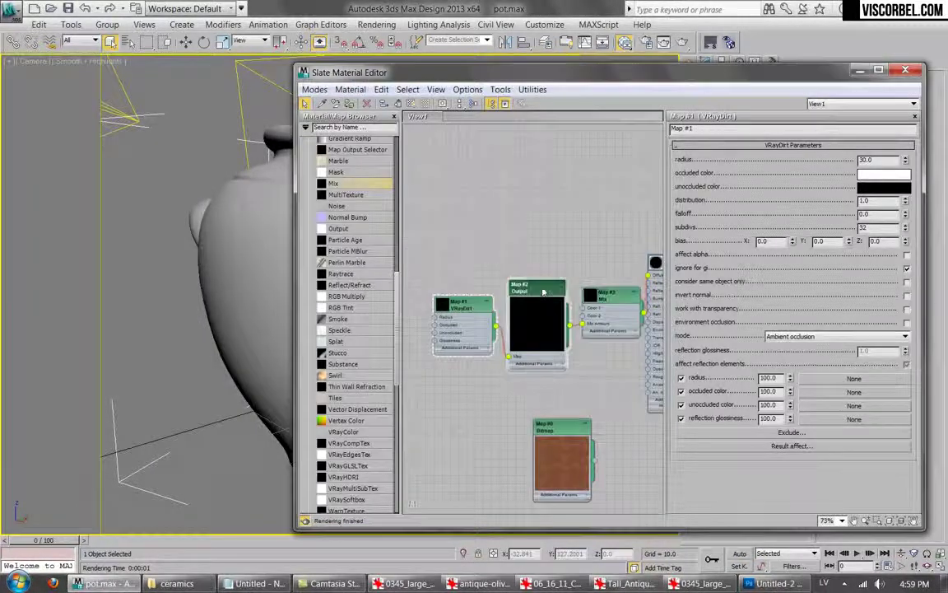
Move the Output curve's upper point to about 0.48, 1.0 and test-render the pot.
{"action": "double_click", "coordinate": [537, 288]}
{"action": "left_click_drag", "start_coordinate": [840, 341], "coordinate": [784, 347]}
{"action": "left_click", "coordinate": [682, 44]}
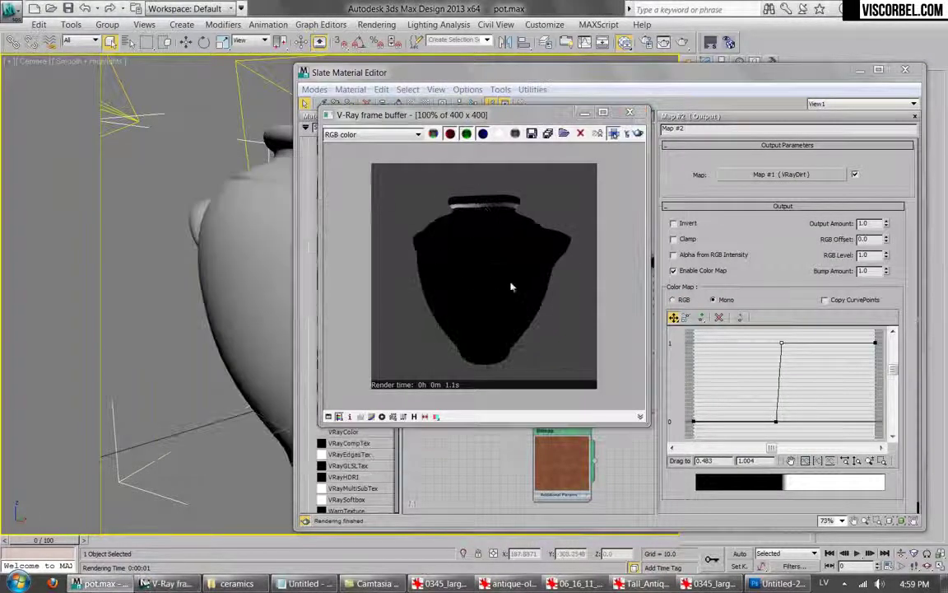
{"action": "left_click", "coordinate": [630, 113]}
Move the Output curve's lower point to 0, 0, test-render with the upper point at about 0.21, 1.0, and shift that point to about 0.37.
{"action": "left_click_drag", "start_coordinate": [777, 423], "coordinate": [695, 423]}
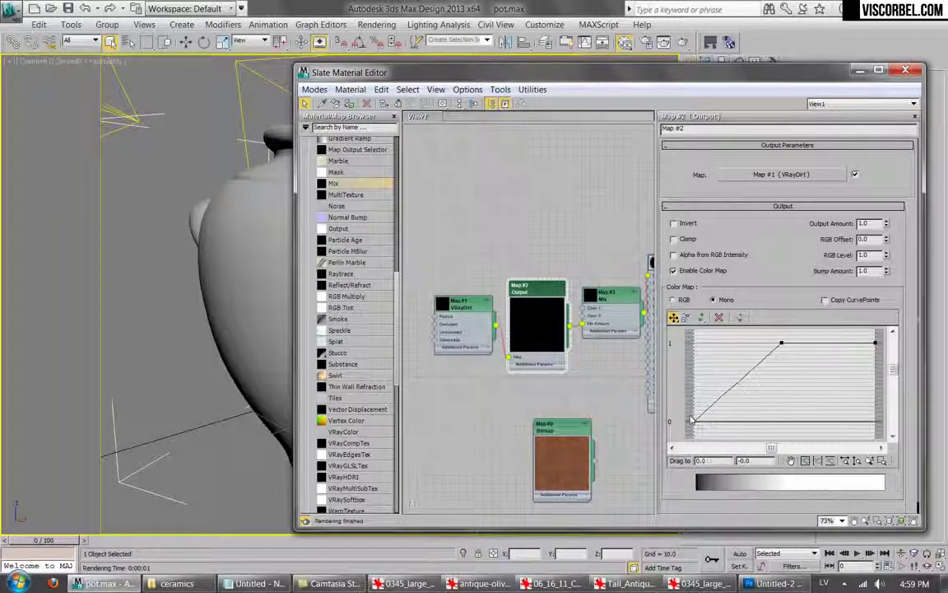
{"action": "left_click_drag", "start_coordinate": [781, 342], "coordinate": [731, 342]}
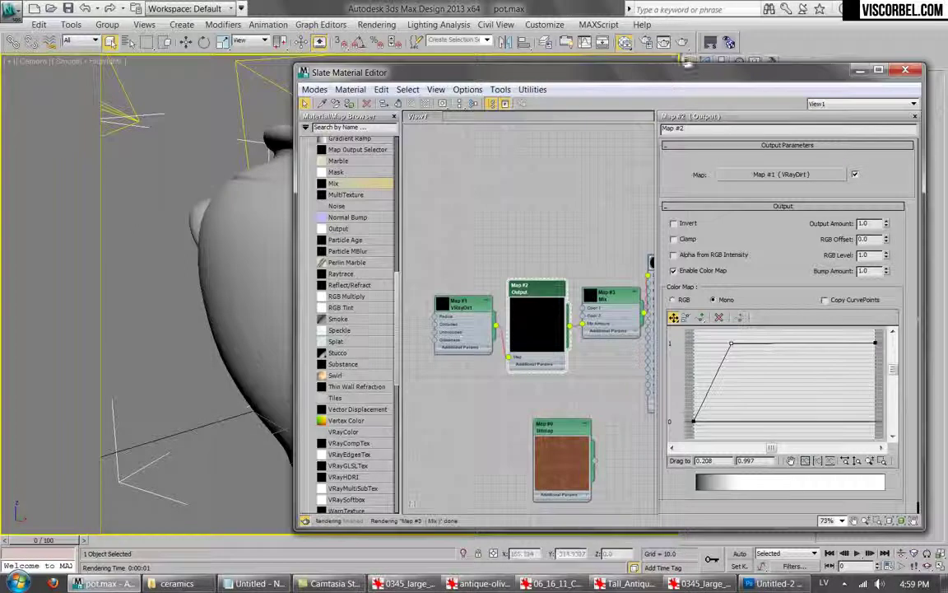
{"action": "key", "text": "shift+q"}
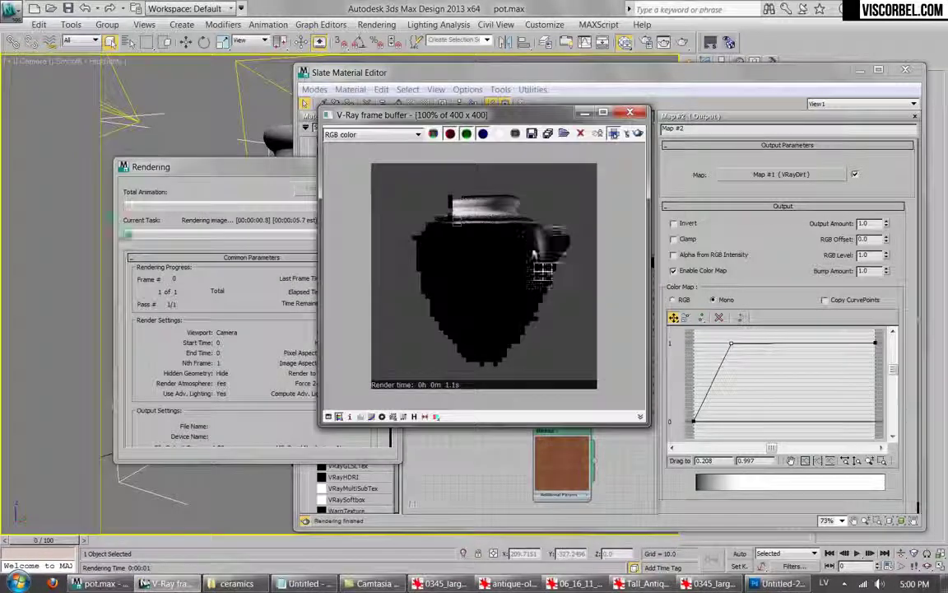
{"action": "left_click", "coordinate": [629, 111]}
{"action": "left_click_drag", "start_coordinate": [726, 350], "coordinate": [761, 348]}
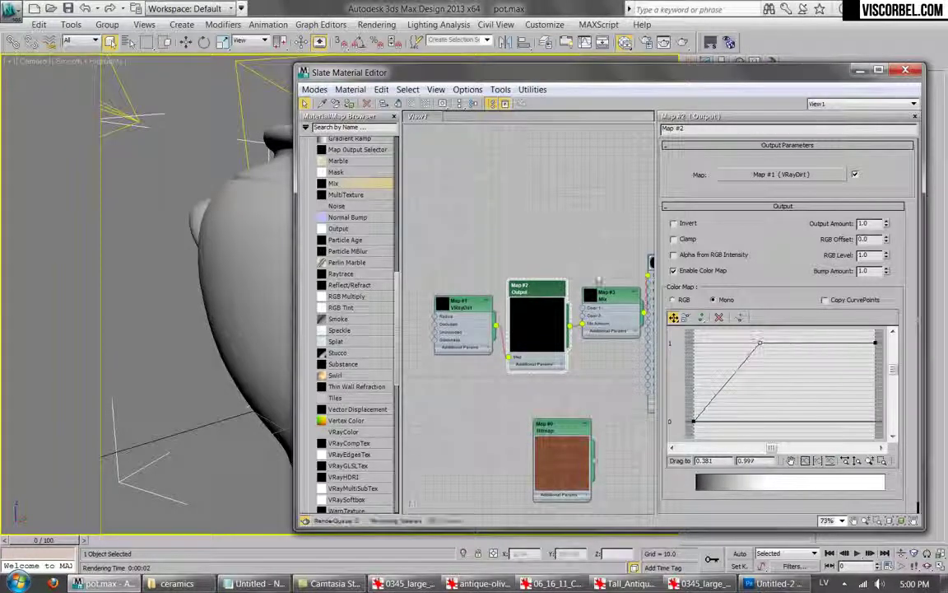
Show the Mix map's parameters and connect the clay_diffuse.png bitmap to its Color 1 slot.
{"action": "double_click", "coordinate": [609, 294]}
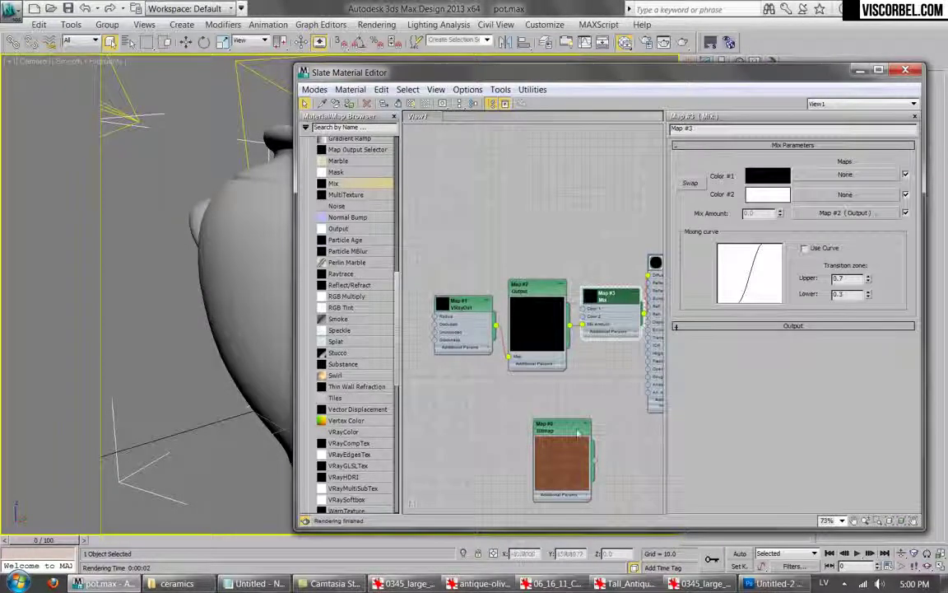
{"action": "left_click_drag", "start_coordinate": [599, 466], "coordinate": [602, 388]}
{"action": "left_click_drag", "start_coordinate": [584, 313], "coordinate": [583, 311]}
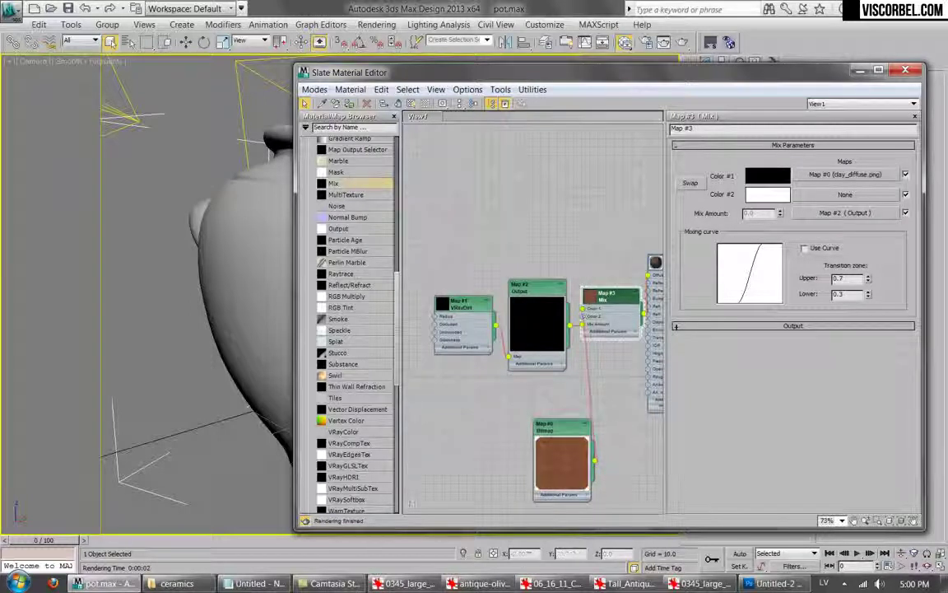
Set the Mix map's Color 2 to black and test-render the textured pot.
{"action": "left_click", "coordinate": [774, 195]}
{"action": "left_click_drag", "start_coordinate": [442, 147], "coordinate": [401, 147]}
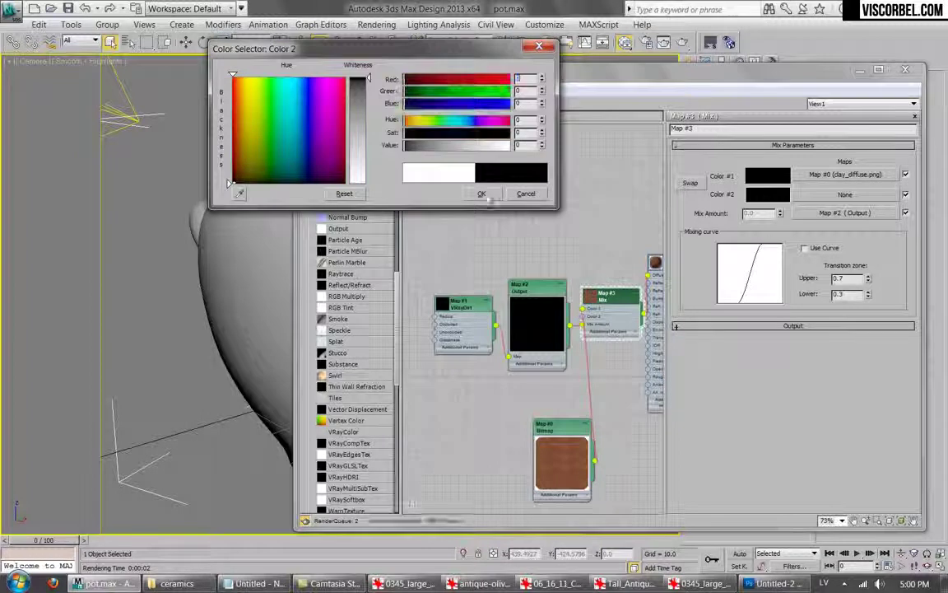
{"action": "left_click", "coordinate": [482, 194]}
{"action": "left_click", "coordinate": [683, 42]}
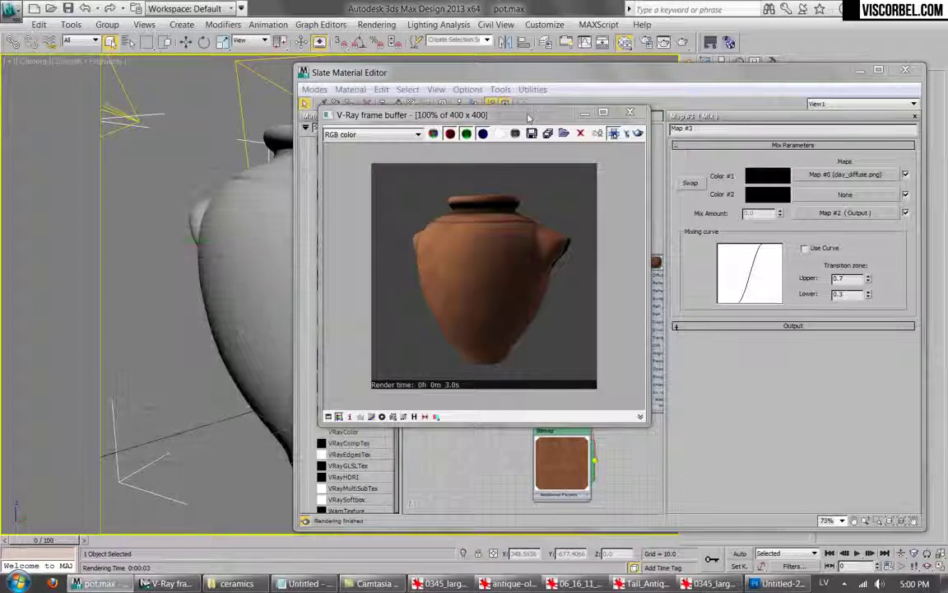
{"action": "left_click_drag", "start_coordinate": [529, 119], "coordinate": [350, 114]}
{"action": "left_click", "coordinate": [451, 110]}
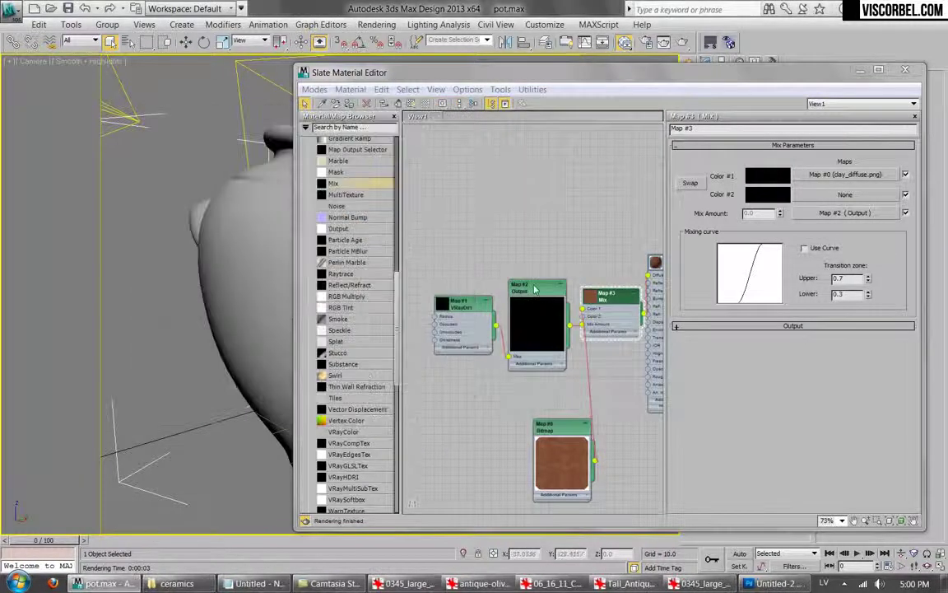
Reshape the Output curve with its start at 0, 0, lower point near 0.2, 0 and upper point near 0.7, 0.96, and test-render.
{"action": "double_click", "coordinate": [535, 288]}
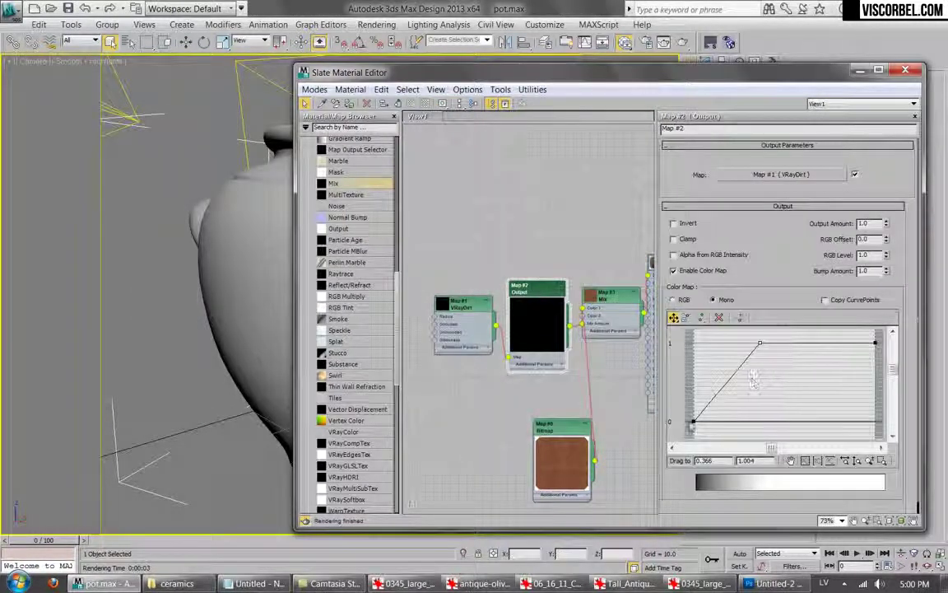
{"action": "left_click", "coordinate": [693, 421]}
{"action": "left_click_drag", "start_coordinate": [760, 343], "coordinate": [819, 344]}
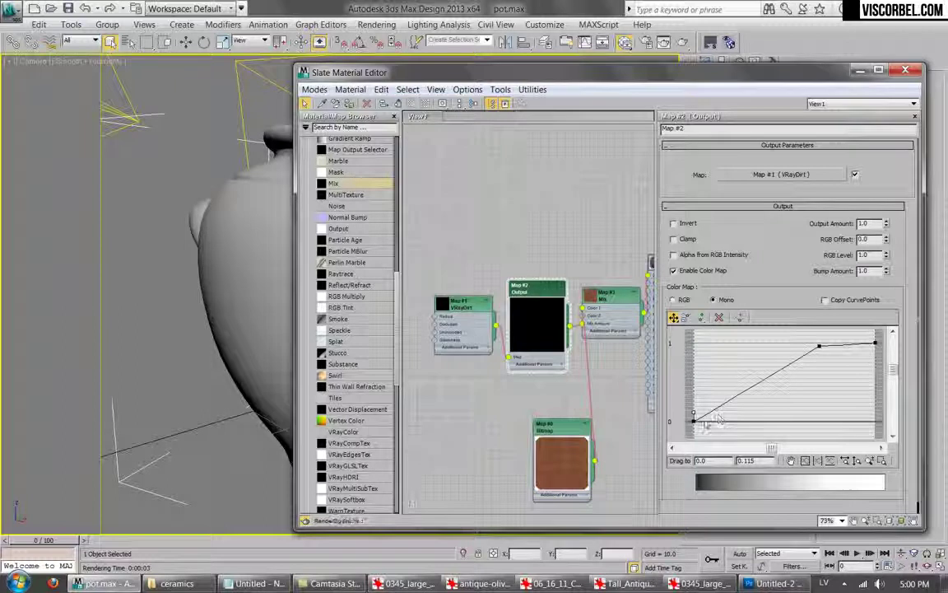
{"action": "mouse_move", "coordinate": [693, 414]}
{"action": "left_mouse_down"}
{"action": "mouse_move", "coordinate": [730, 423]}
{"action": "mouse_move", "coordinate": [694, 426]}
{"action": "left_mouse_up"}
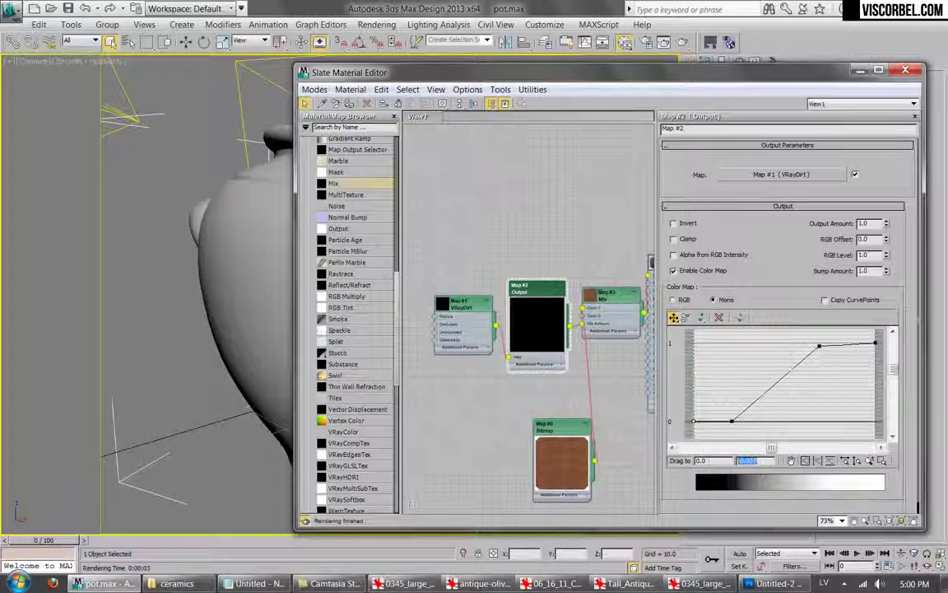
{"action": "left_click", "coordinate": [709, 43]}
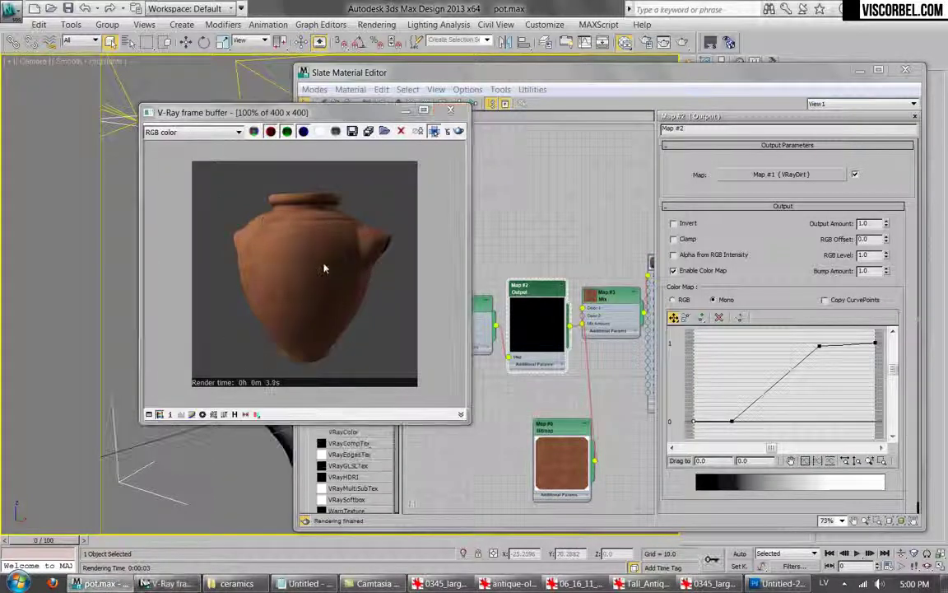
Close the test render, then place the clay bitmap node above the Output node and move the material node away from the Mix map.
{"action": "left_click", "coordinate": [451, 111]}
{"action": "left_click_drag", "start_coordinate": [562, 430], "coordinate": [539, 184]}
{"action": "middle_click_drag", "start_coordinate": [591, 227], "coordinate": [495, 250]}
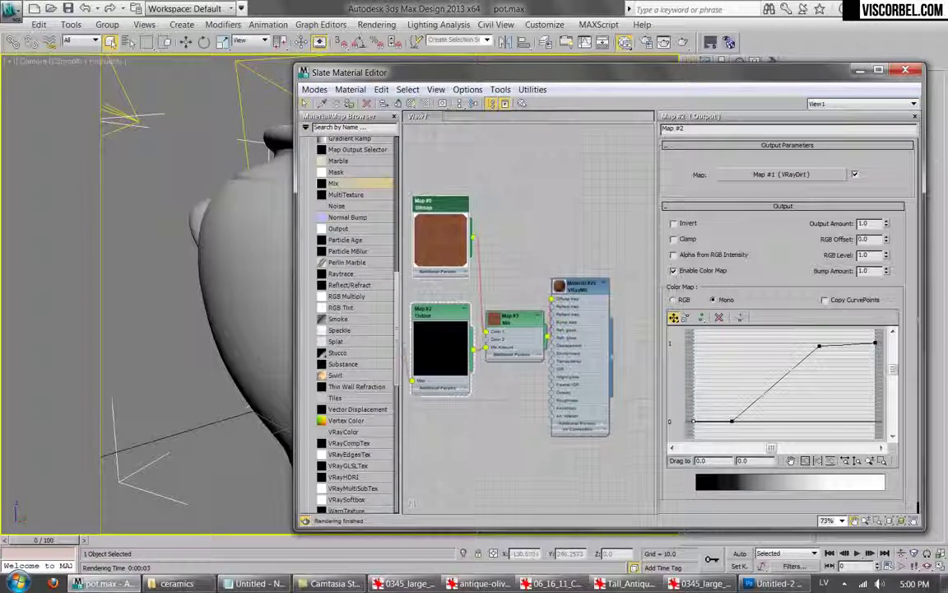
{"action": "left_click_drag", "start_coordinate": [584, 285], "coordinate": [633, 286]}
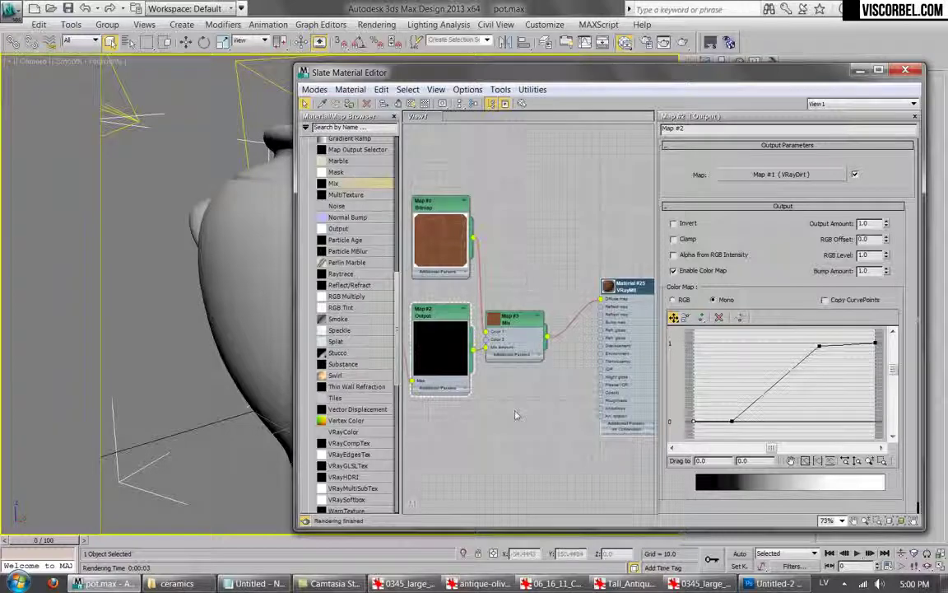
Switch to IrfanView and browse the terracotta pot reference photos, examining the discoloration and dirt on old clay.
{"action": "left_click", "coordinate": [428, 585]}
{"action": "scroll", "coordinate": [546, 257], "scroll_direction": "down", "scroll_amount": 3}
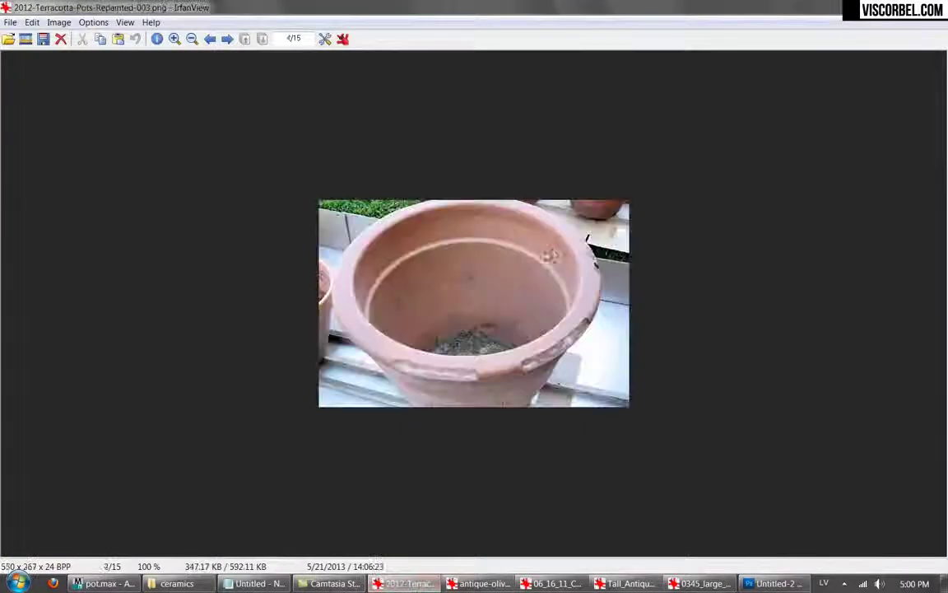
{"action": "scroll", "coordinate": [546, 257], "scroll_direction": "down", "scroll_amount": 2}
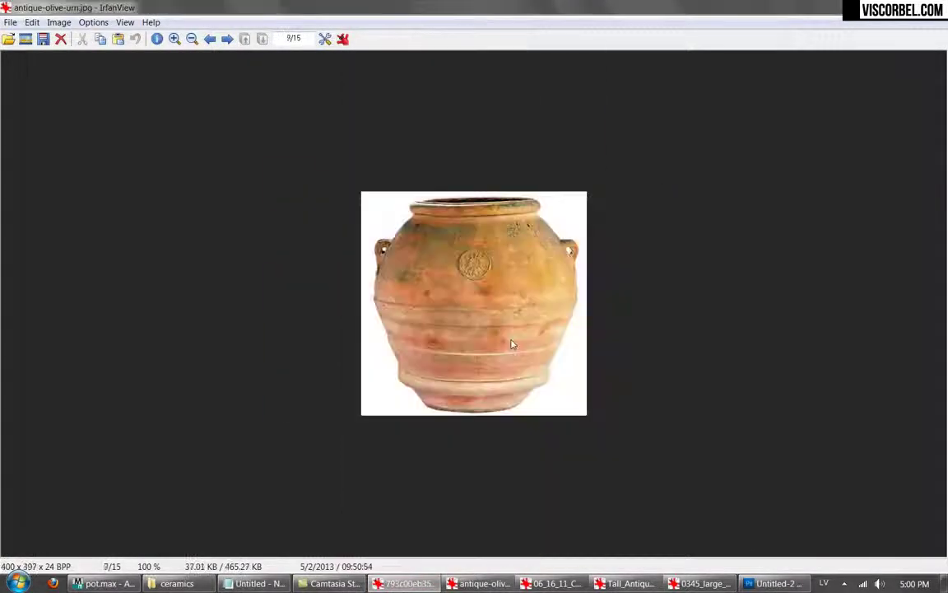
{"action": "scroll", "coordinate": [510, 371], "scroll_direction": "down", "scroll_amount": 1}
{"action": "scroll", "coordinate": [504, 430], "scroll_direction": "down", "scroll_amount": 2}
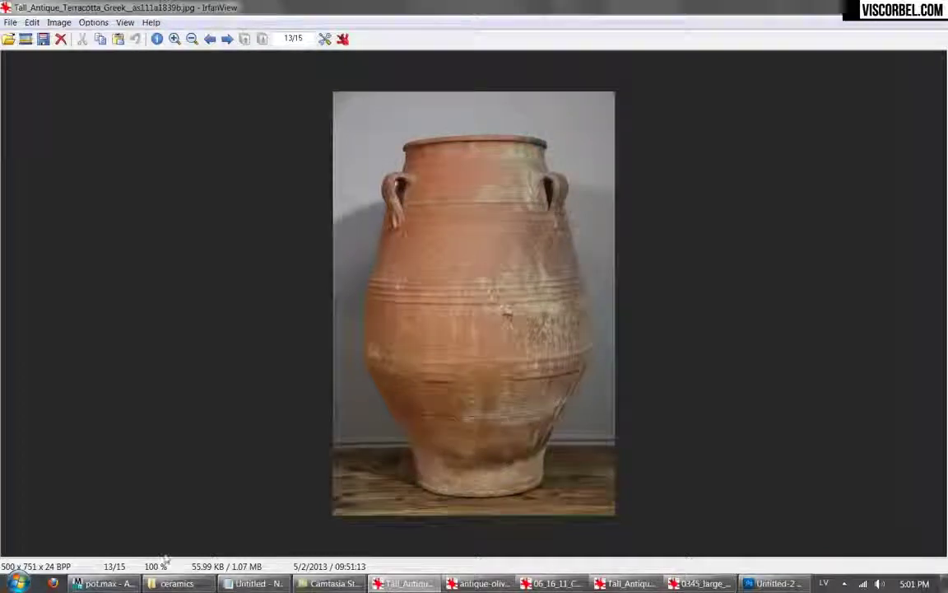
Switch back to 3ds Max, add a UVW Map modifier to the pot and fit its planar mapping along the Y axis.
{"action": "left_click", "coordinate": [102, 583]}
{"action": "left_click_drag", "start_coordinate": [810, 74], "coordinate": [420, 512]}
{"action": "left_click", "coordinate": [745, 98]}
{"action": "scroll", "coordinate": [716, 313], "scroll_direction": "down", "scroll_amount": 5}
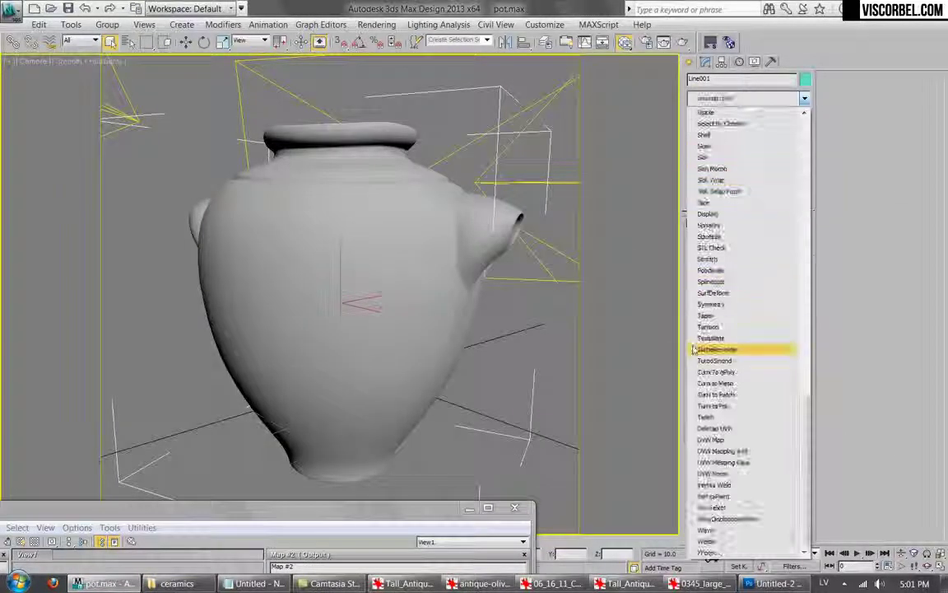
{"action": "left_click", "coordinate": [712, 439]}
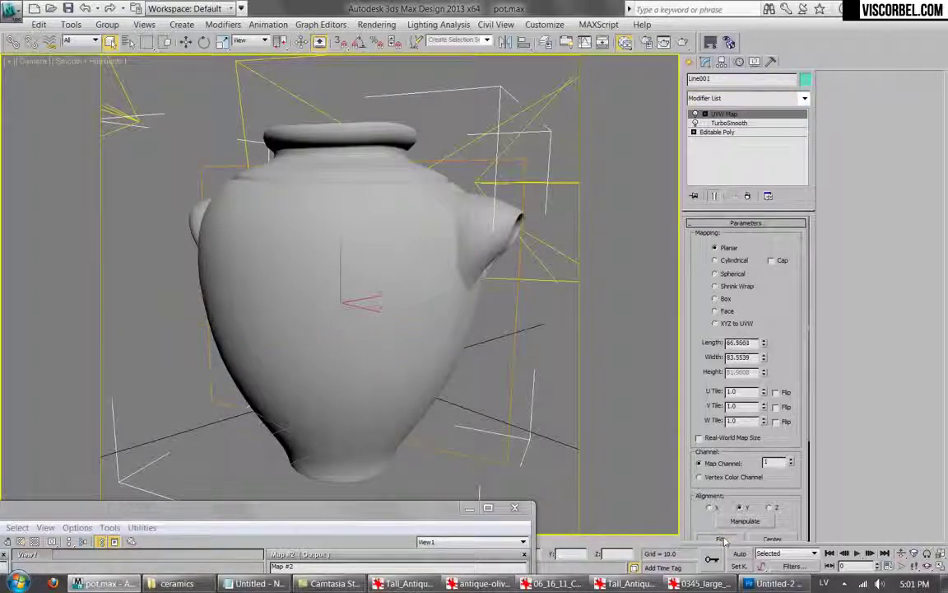
{"action": "left_click_drag", "start_coordinate": [377, 508], "coordinate": [526, 112]}
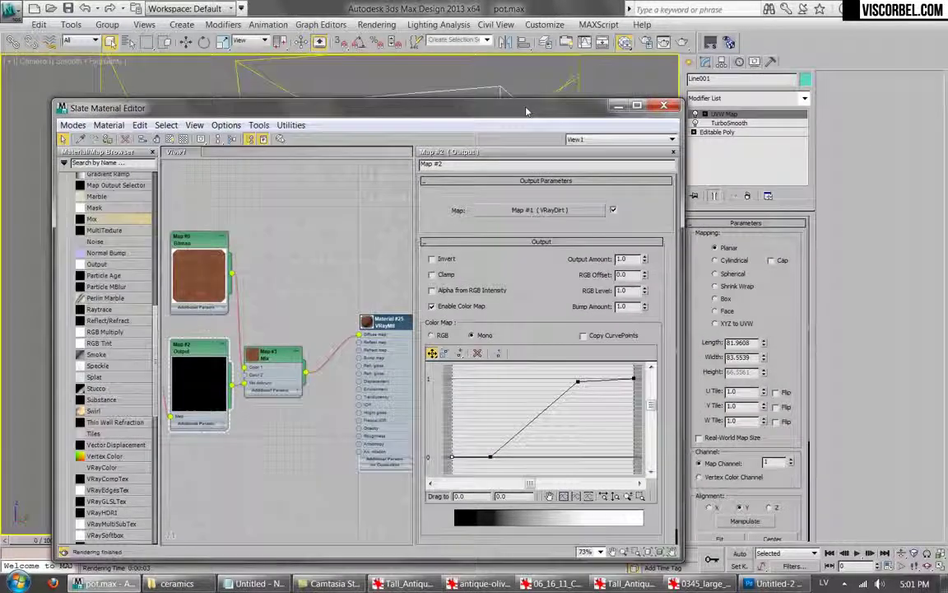
Insert a Composite map between the Mix map and the material, with the Mix map as Layer 1, and add a second layer.
{"action": "left_click_drag", "start_coordinate": [296, 356], "coordinate": [305, 332]}
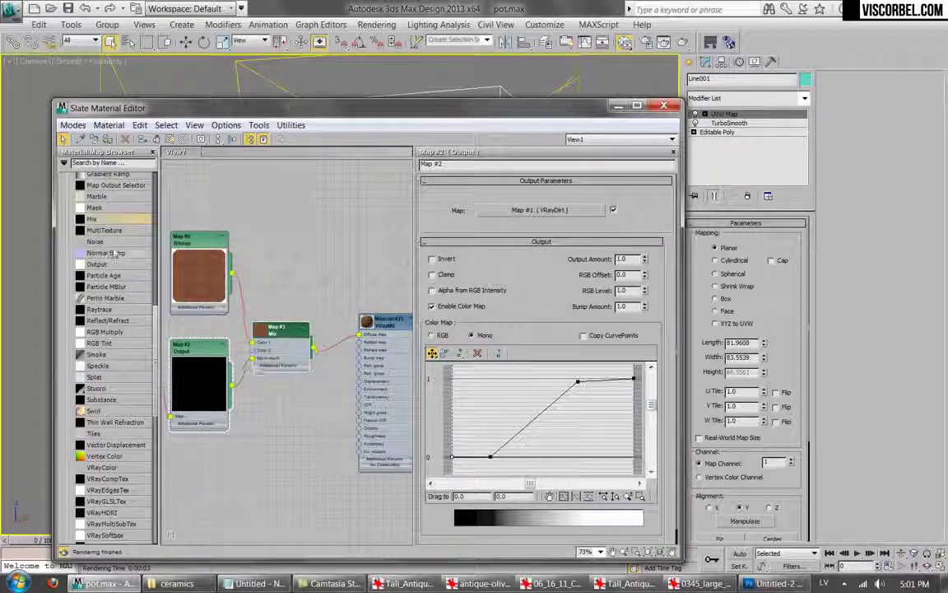
{"action": "scroll", "coordinate": [161, 308], "scroll_direction": "up", "scroll_amount": 7}
{"action": "scroll", "coordinate": [167, 269], "scroll_direction": "down", "scroll_amount": 1}
{"action": "left_click_drag", "start_coordinate": [344, 350], "coordinate": [336, 346]}
{"action": "left_click", "coordinate": [366, 362]}
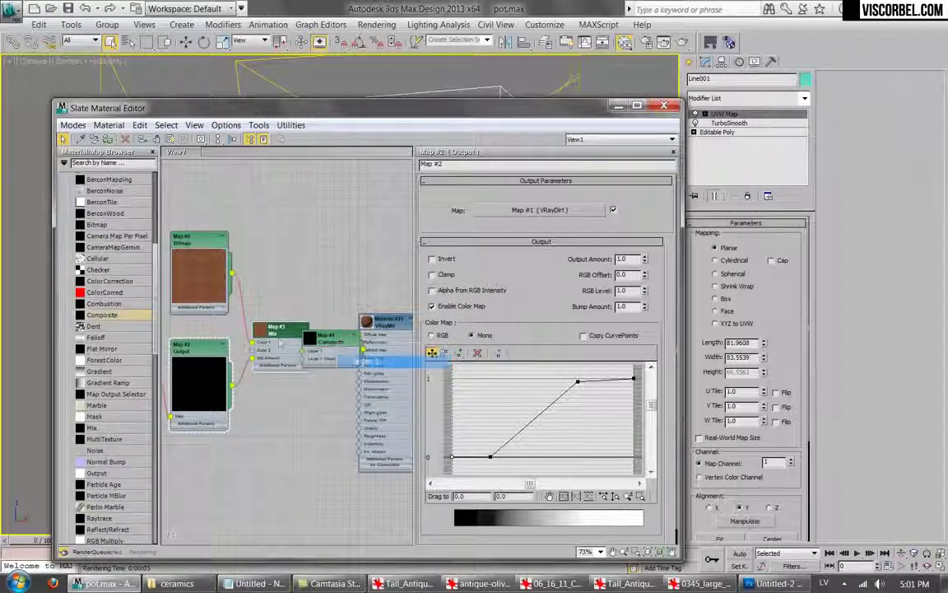
{"action": "mouse_move", "coordinate": [274, 333]}
{"action": "left_mouse_down"}
{"action": "mouse_move", "coordinate": [251, 342]}
{"action": "mouse_move", "coordinate": [257, 335]}
{"action": "left_mouse_up"}
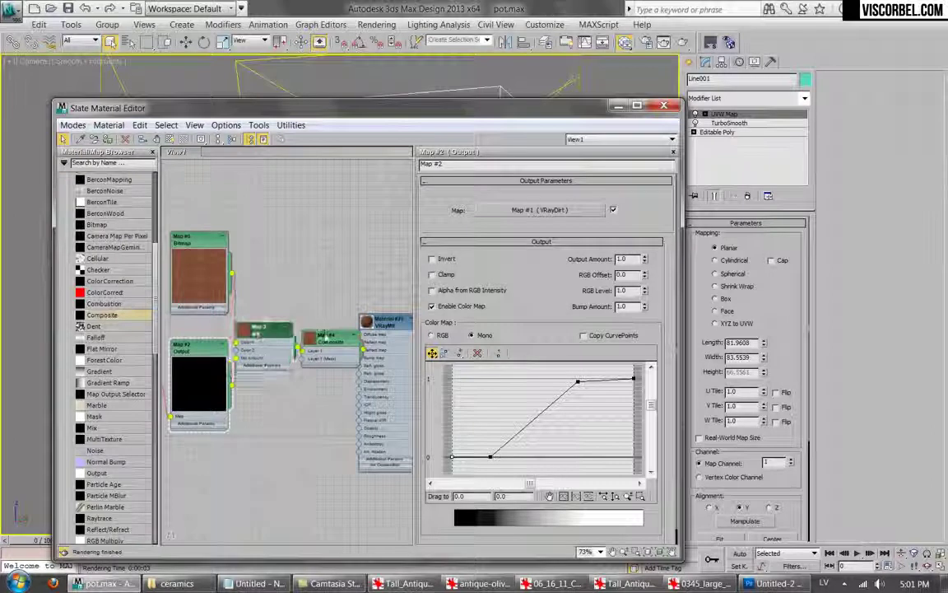
{"action": "double_click", "coordinate": [328, 342]}
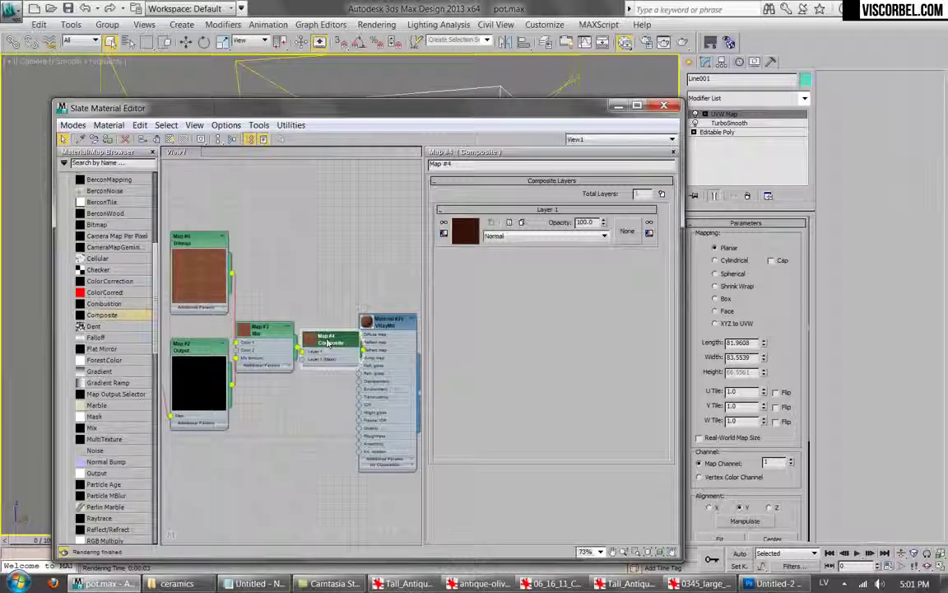
{"action": "left_click", "coordinate": [661, 193]}
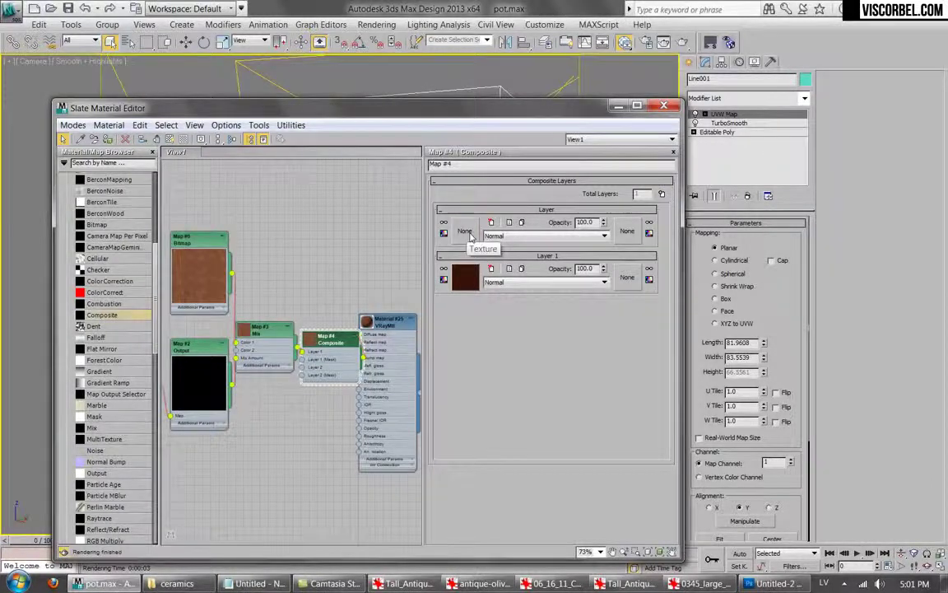
{"action": "left_click", "coordinate": [465, 232]}
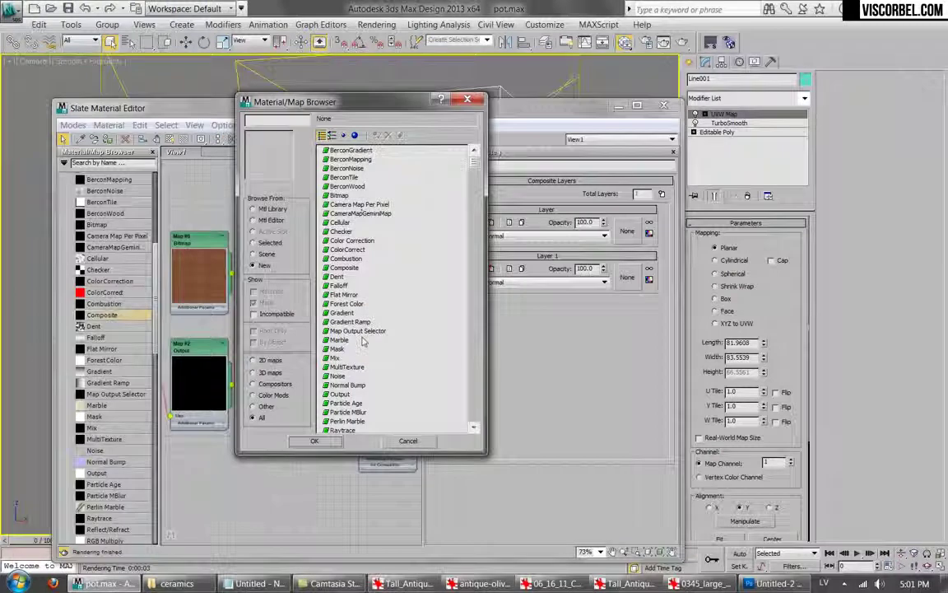
{"action": "left_click", "coordinate": [468, 100]}
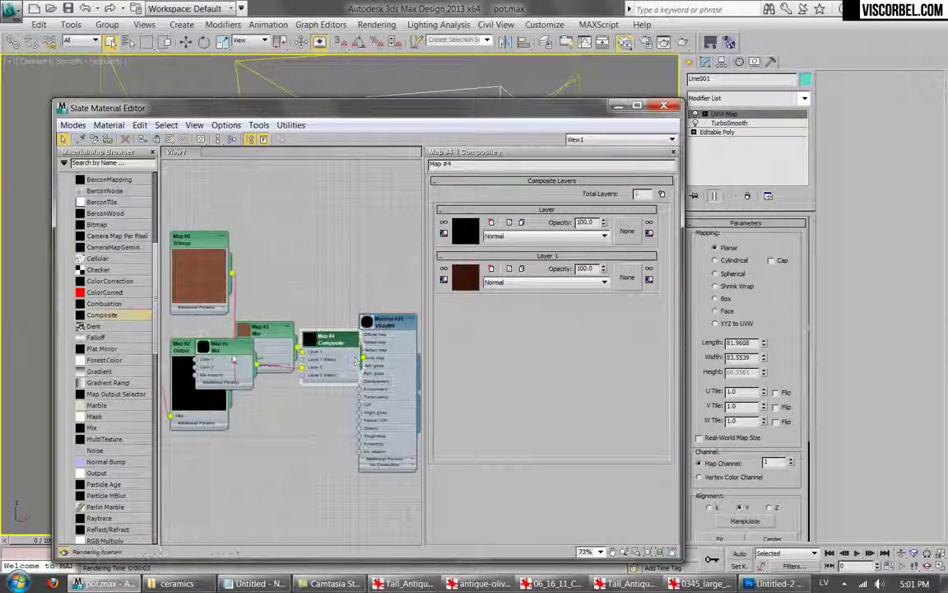
{"action": "left_click", "coordinate": [444, 234]}
{"action": "left_click_drag", "start_coordinate": [218, 359], "coordinate": [257, 450]}
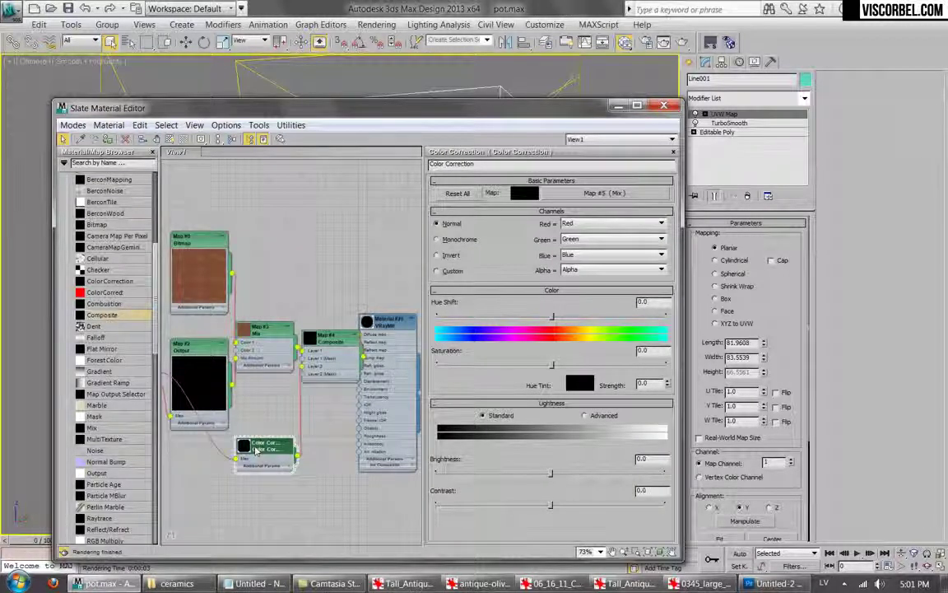
{"action": "key", "text": "Delete"}
Assign a new Mix map to Layer 2 of the Composite map and show its parameters.
{"action": "double_click", "coordinate": [325, 339]}
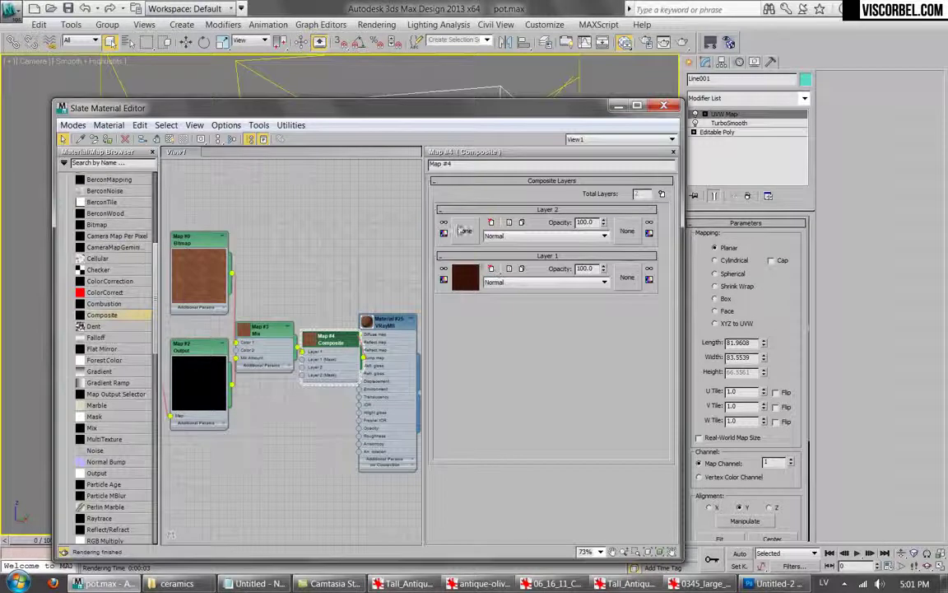
{"action": "left_click", "coordinate": [465, 230]}
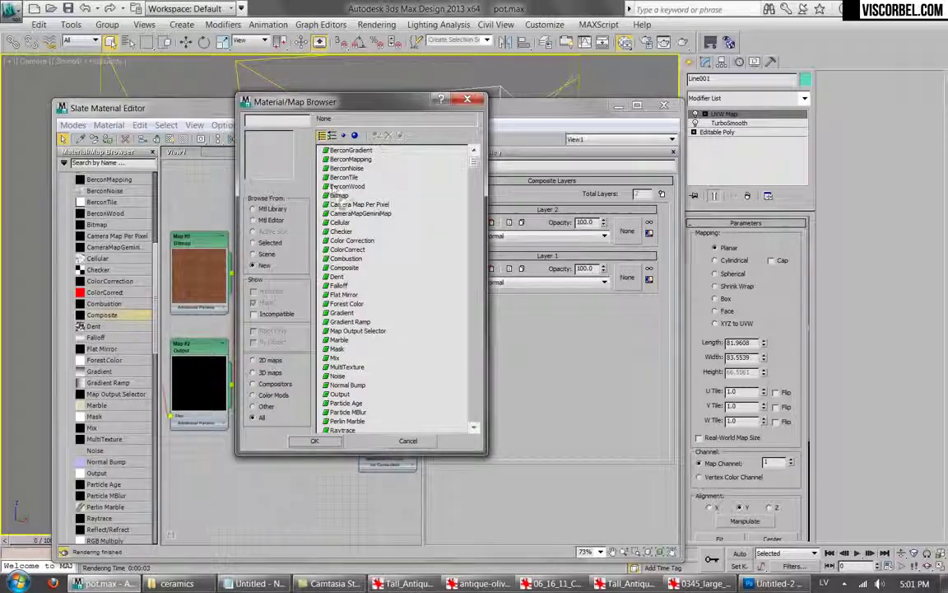
{"action": "double_click", "coordinate": [336, 357]}
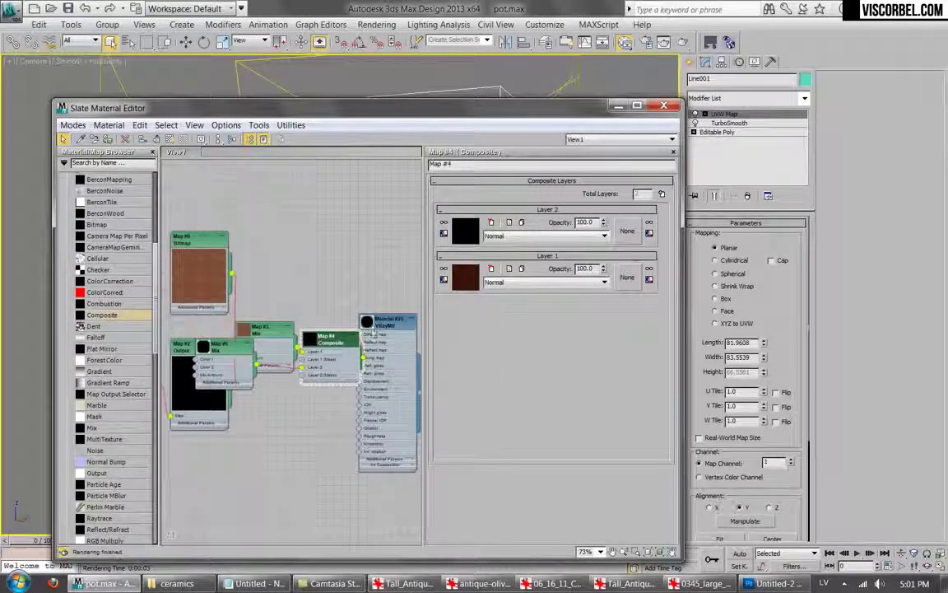
{"action": "left_click", "coordinate": [464, 233]}
Set the new Mix map's Color 1 to a grayish brown with hue 17, saturation 56 and value 113, checking the Greek pot reference photo.
{"action": "left_click", "coordinate": [515, 215]}
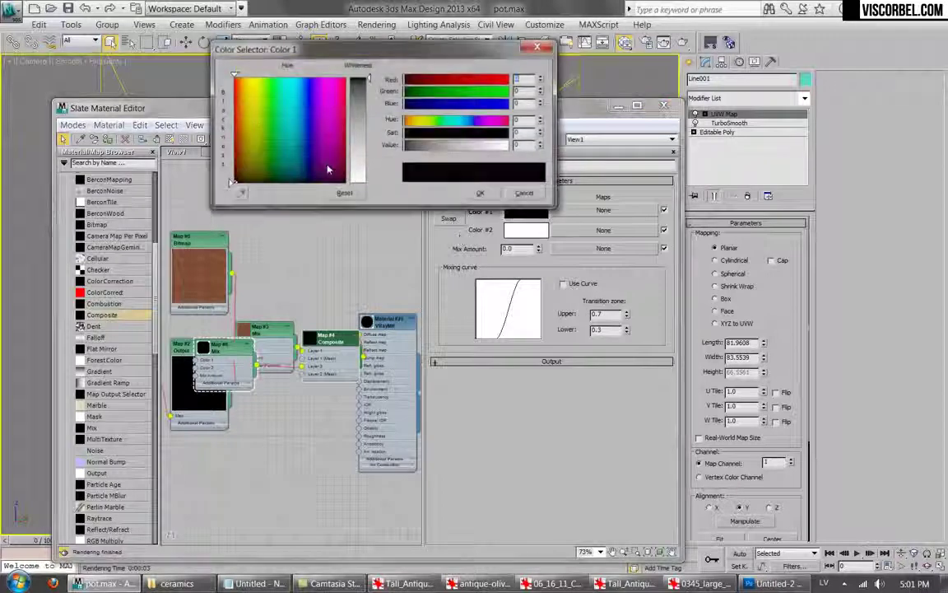
{"action": "left_click", "coordinate": [450, 145]}
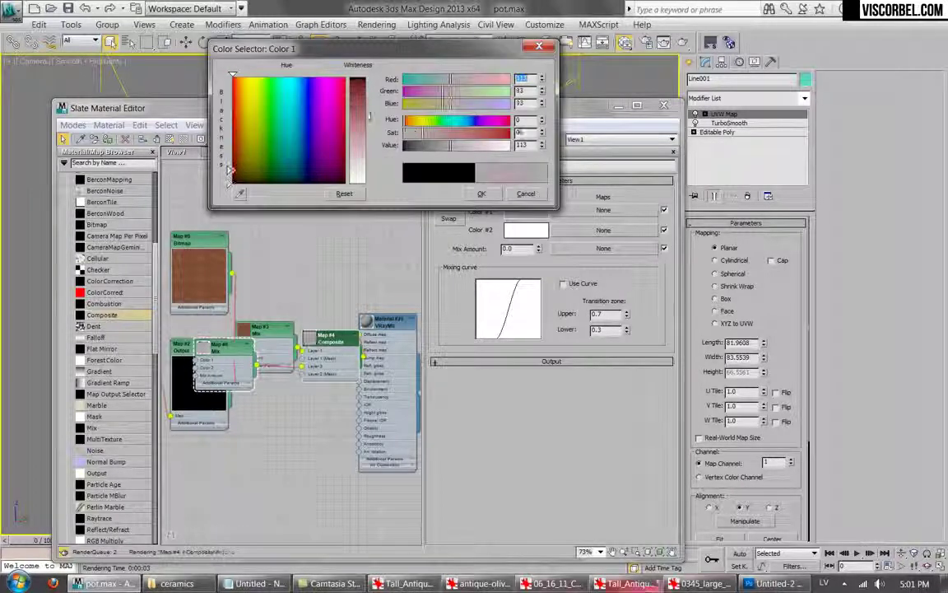
{"action": "left_click", "coordinate": [685, 583]}
{"action": "left_click", "coordinate": [626, 583]}
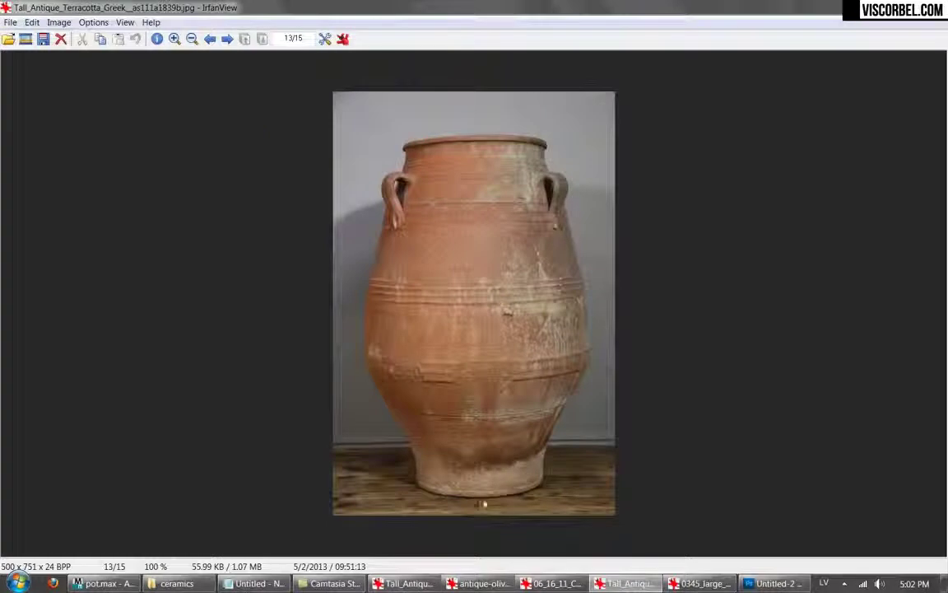
{"action": "mouse_move", "coordinate": [316, 586]}
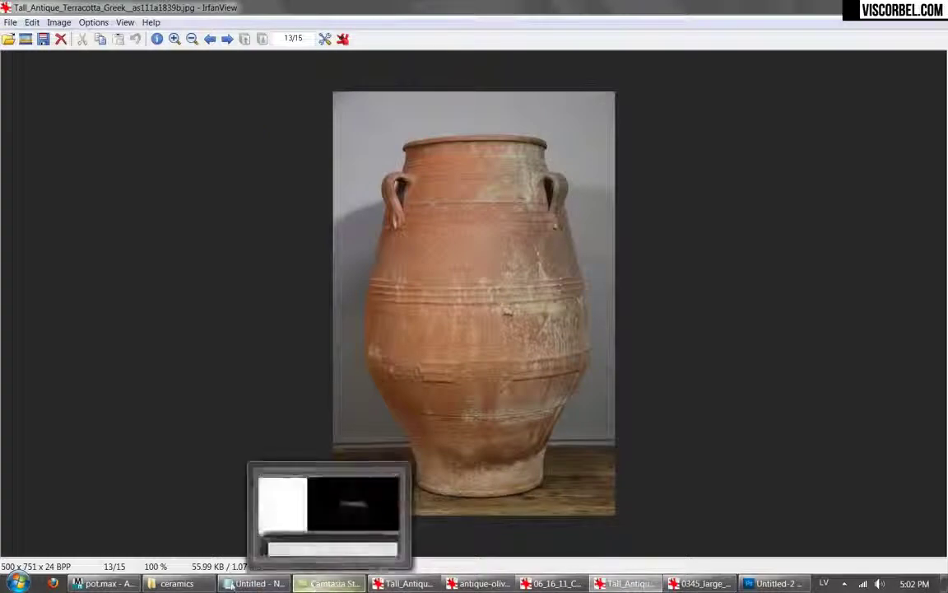
{"action": "left_click", "coordinate": [103, 583]}
{"action": "mouse_move", "coordinate": [230, 169]}
{"action": "left_mouse_down"}
{"action": "mouse_move", "coordinate": [230, 177]}
{"action": "mouse_move", "coordinate": [240, 168]}
{"action": "left_mouse_up"}
{"action": "left_click", "coordinate": [481, 194]}
Copy Color 1 to Color 2 of the Mix map and darken Color 2 to saturation 70 and value 77.
{"action": "left_click_drag", "start_coordinate": [527, 212], "coordinate": [537, 231]}
{"action": "left_click", "coordinate": [562, 222]}
{"action": "left_click", "coordinate": [525, 230]}
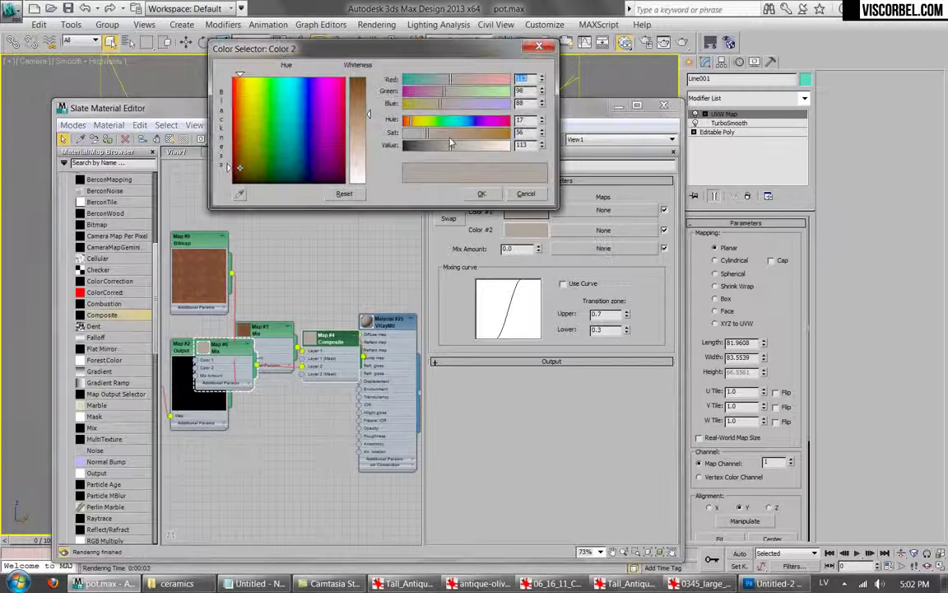
{"action": "left_click_drag", "start_coordinate": [448, 146], "coordinate": [434, 135]}
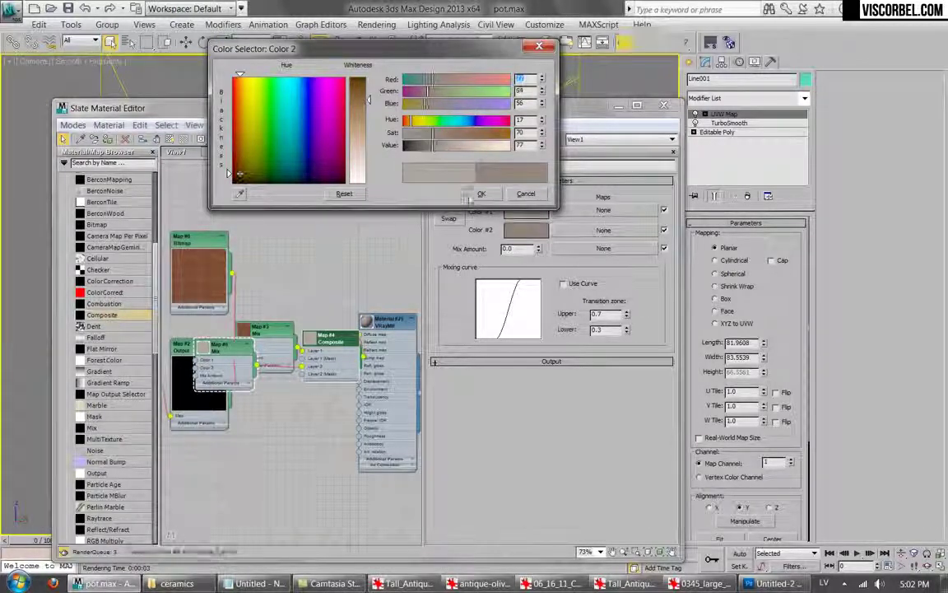
{"action": "left_click", "coordinate": [481, 193]}
Load dirt (4).png as a Bitmap in the Mix Amount slot of the Layer 2 Mix map.
{"action": "left_click", "coordinate": [552, 212]}
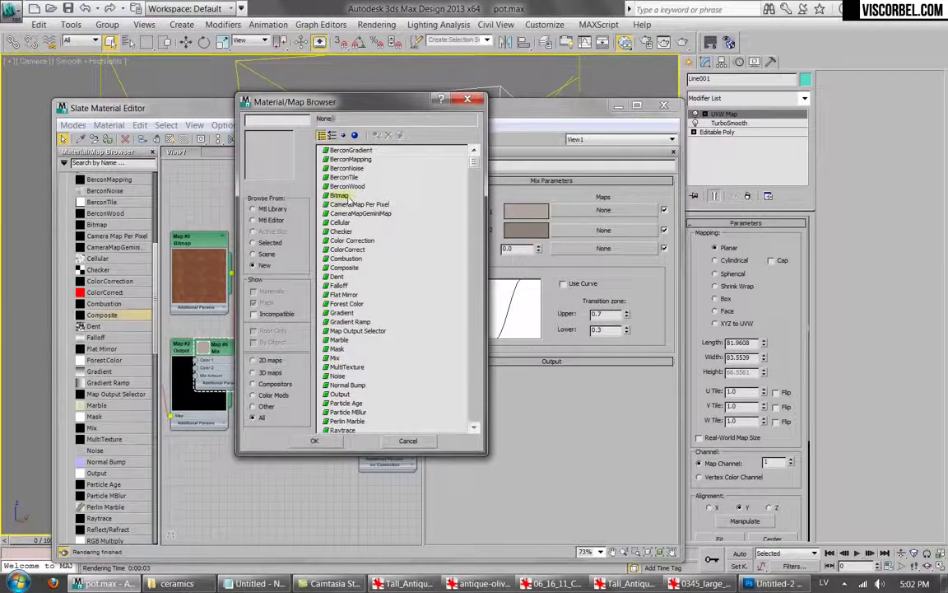
{"action": "double_click", "coordinate": [348, 197]}
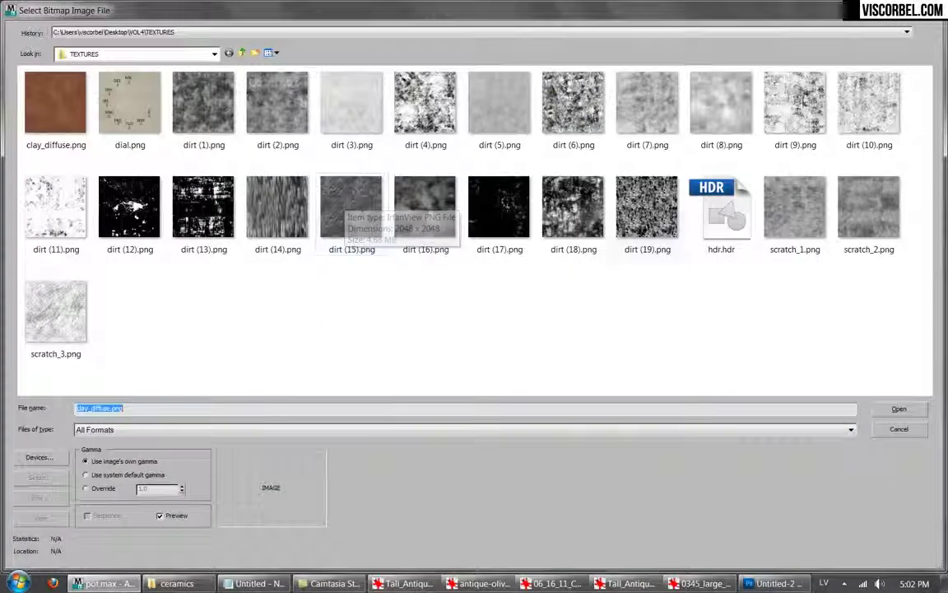
{"action": "left_click", "coordinate": [851, 120]}
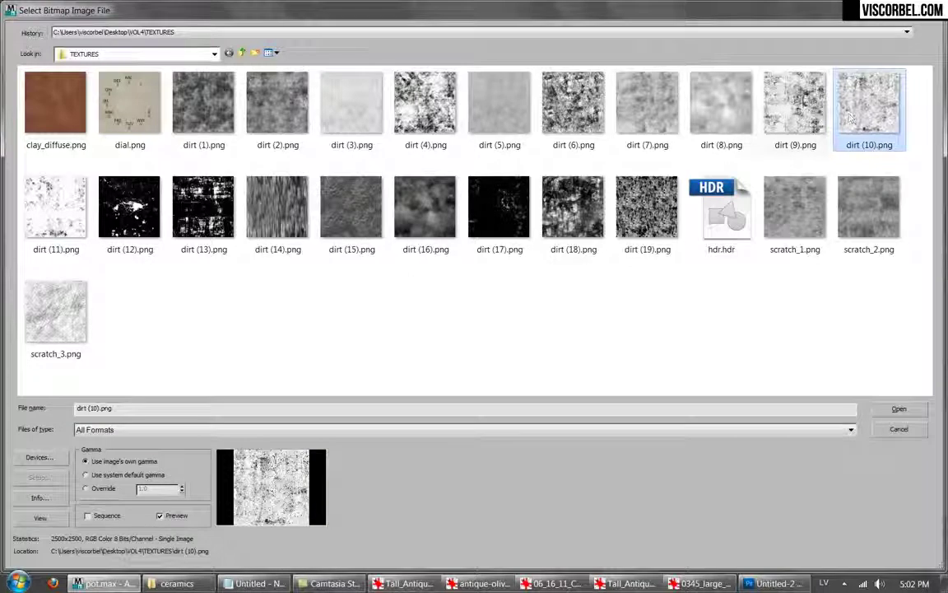
{"action": "double_click", "coordinate": [415, 105]}
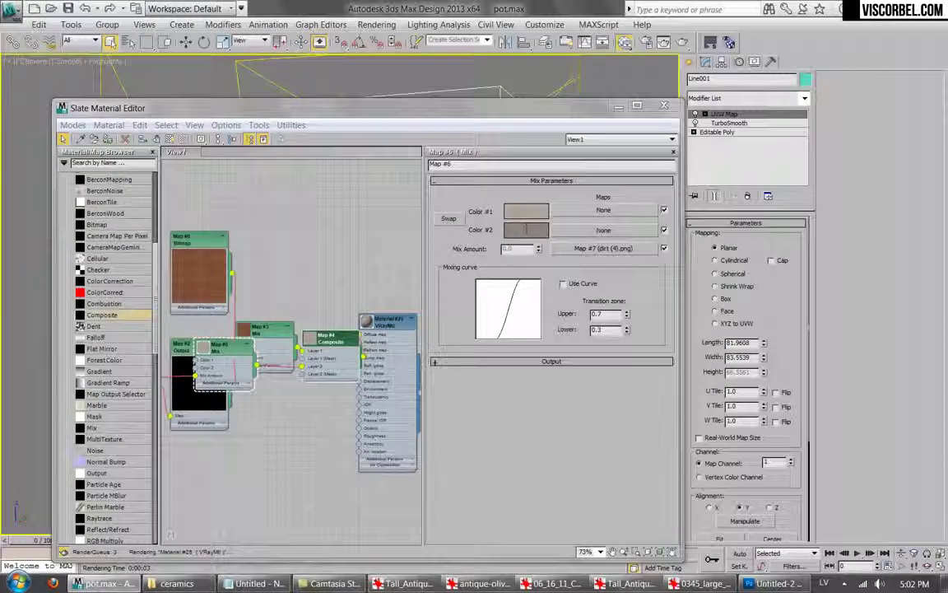
Show the Layer 2 Mix map in the viewport and set the dirt (4).png bitmap's U and V tiling to 2.
{"action": "right_click", "coordinate": [356, 321]}
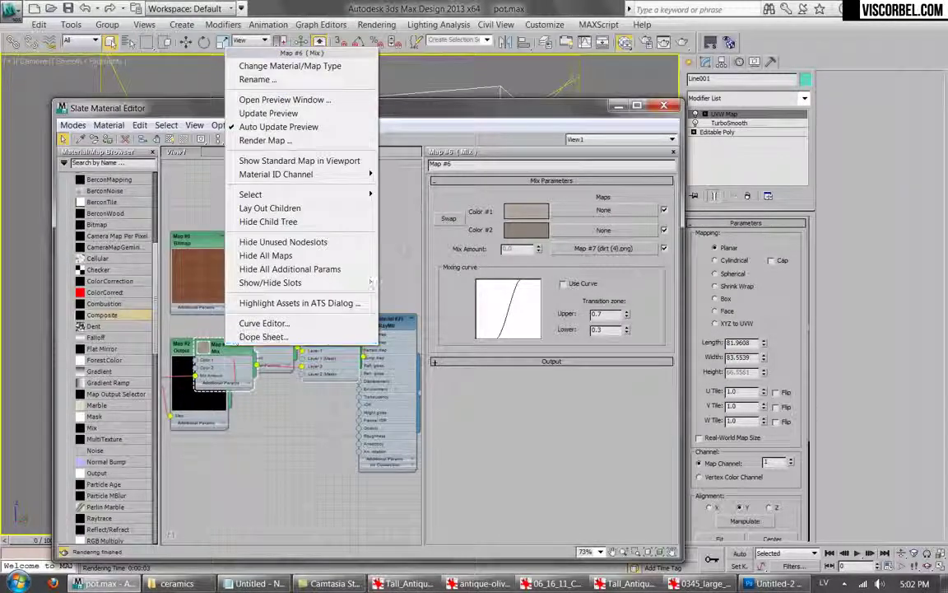
{"action": "left_click", "coordinate": [284, 99]}
{"action": "left_click_drag", "start_coordinate": [281, 114], "coordinate": [400, 134]}
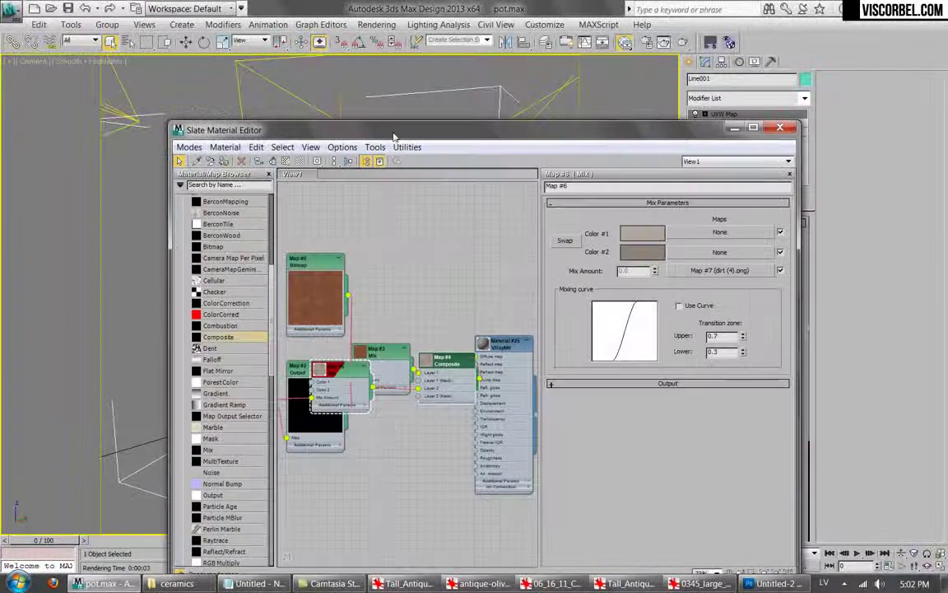
{"action": "left_click", "coordinate": [706, 268]}
{"action": "type", "text": "2"}
{"action": "key", "text": "Return"}
{"action": "left_click_drag", "start_coordinate": [549, 138], "coordinate": [527, 126]}
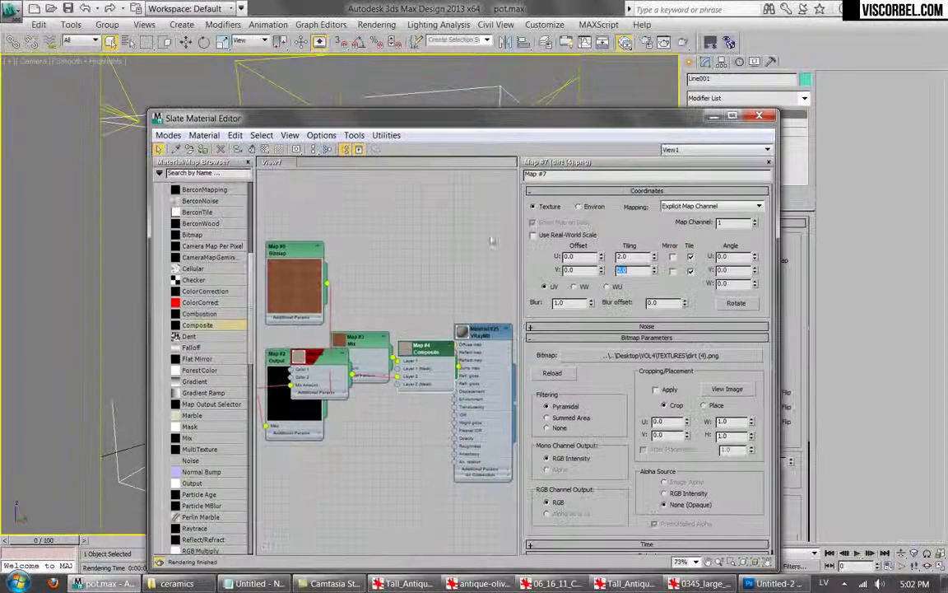
Add a Gradient map as the Layer 2 mask of the Composite map and place its node below the other maps.
{"action": "left_click", "coordinate": [427, 350]}
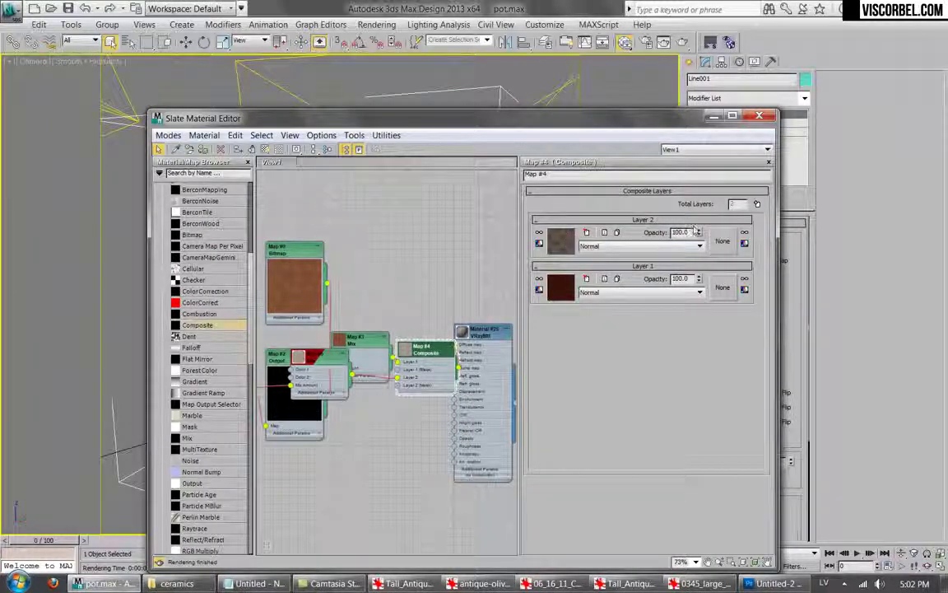
{"action": "left_click", "coordinate": [722, 240]}
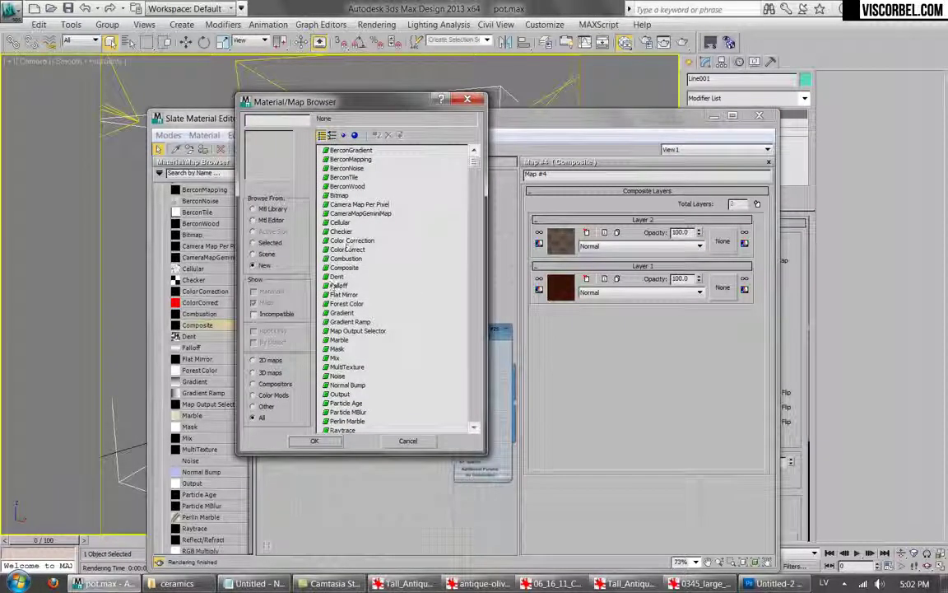
{"action": "double_click", "coordinate": [344, 313]}
{"action": "left_click_drag", "start_coordinate": [318, 398], "coordinate": [365, 461]}
Show the Gradient map in the viewport and copy its black Color 1 to Color 2.
{"action": "right_click", "coordinate": [367, 458]}
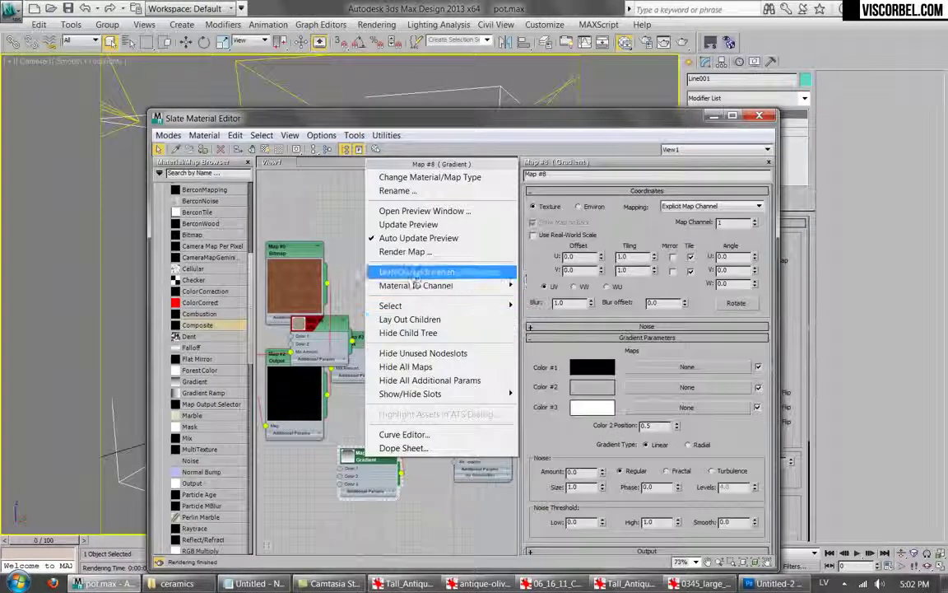
{"action": "left_click", "coordinate": [387, 272]}
{"action": "left_click_drag", "start_coordinate": [428, 122], "coordinate": [403, 145]}
{"action": "left_click", "coordinate": [618, 407]}
{"action": "left_click", "coordinate": [480, 192]}
{"action": "left_click_drag", "start_coordinate": [473, 139], "coordinate": [457, 112]}
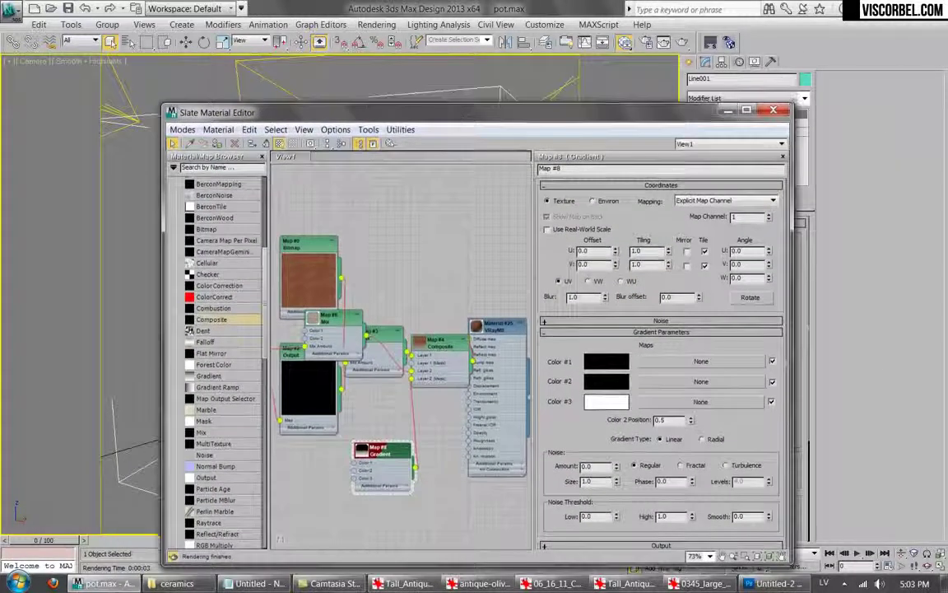
Render the camera view and compare the dirt at the pot's base with the terracotta reference photos.
{"action": "left_click", "coordinate": [681, 44]}
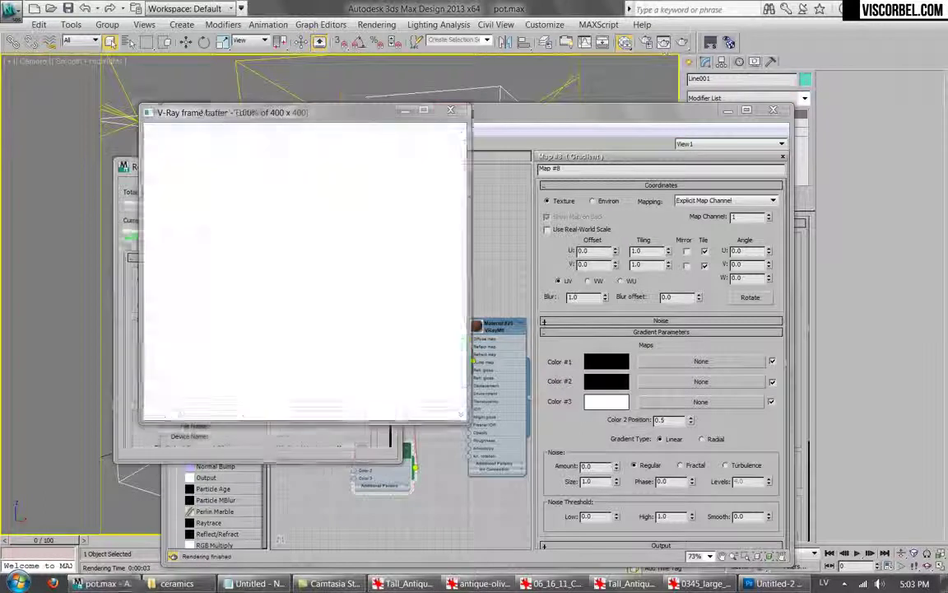
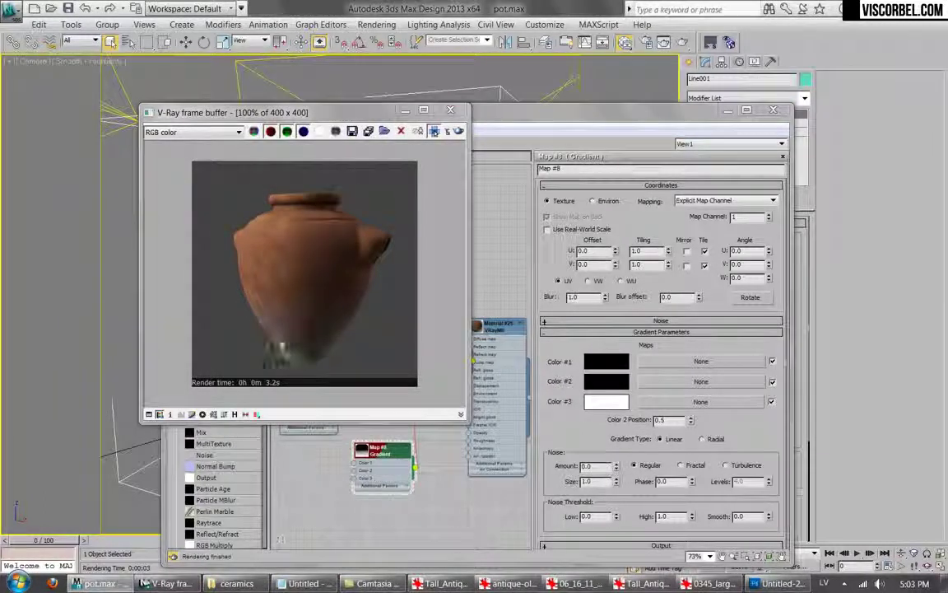
{"action": "left_click", "coordinate": [709, 584]}
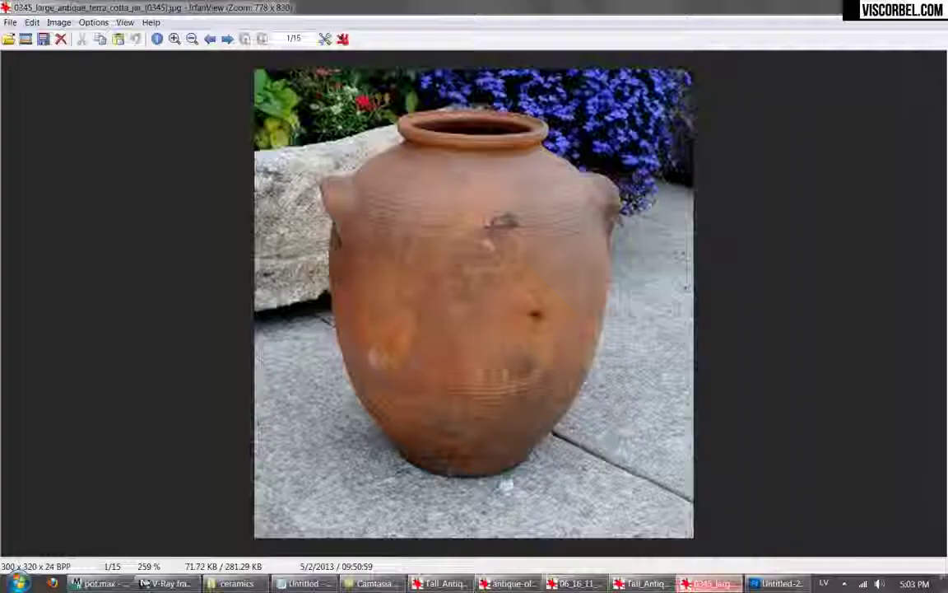
{"action": "left_click", "coordinate": [646, 585]}
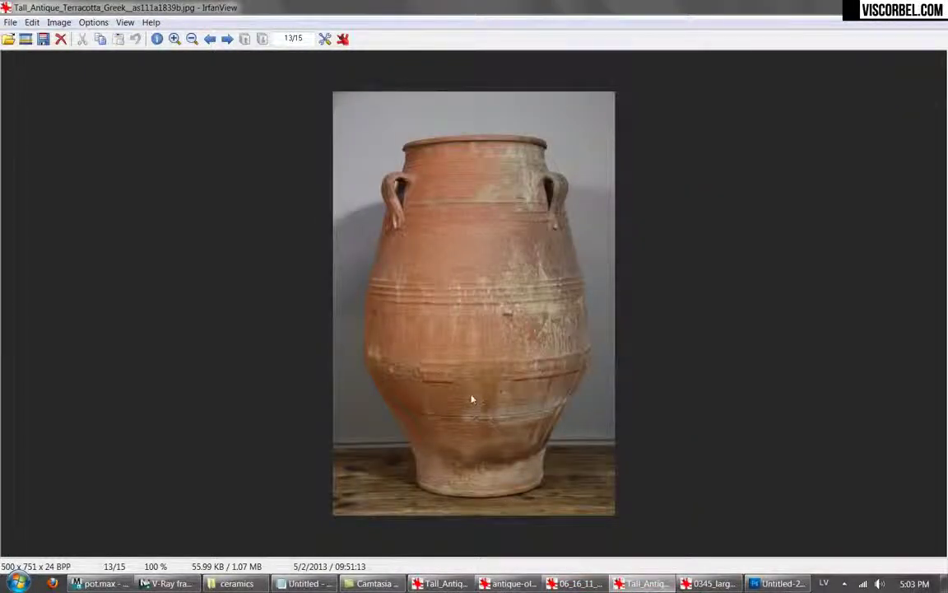
{"action": "left_click", "coordinate": [147, 584]}
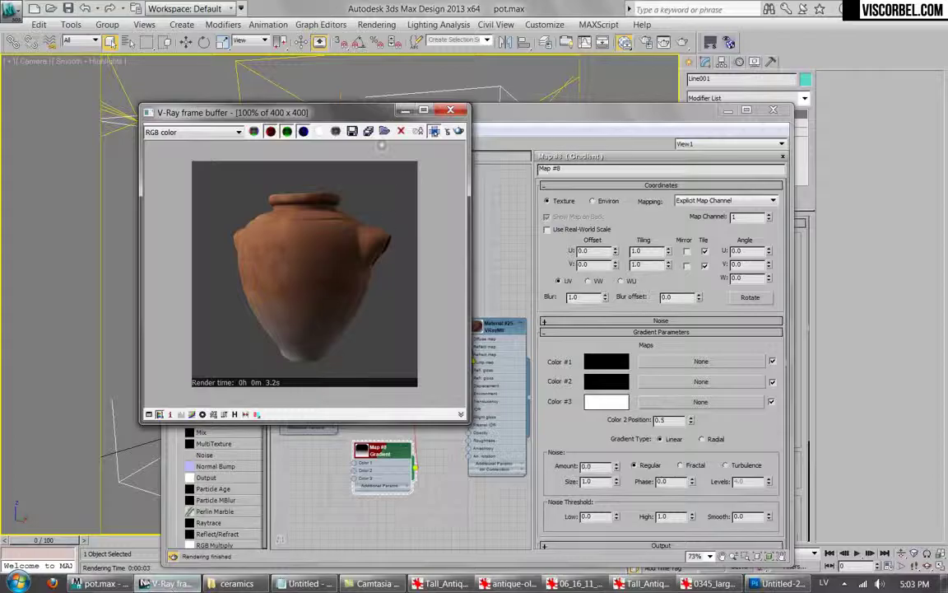
{"action": "left_click", "coordinate": [451, 111]}
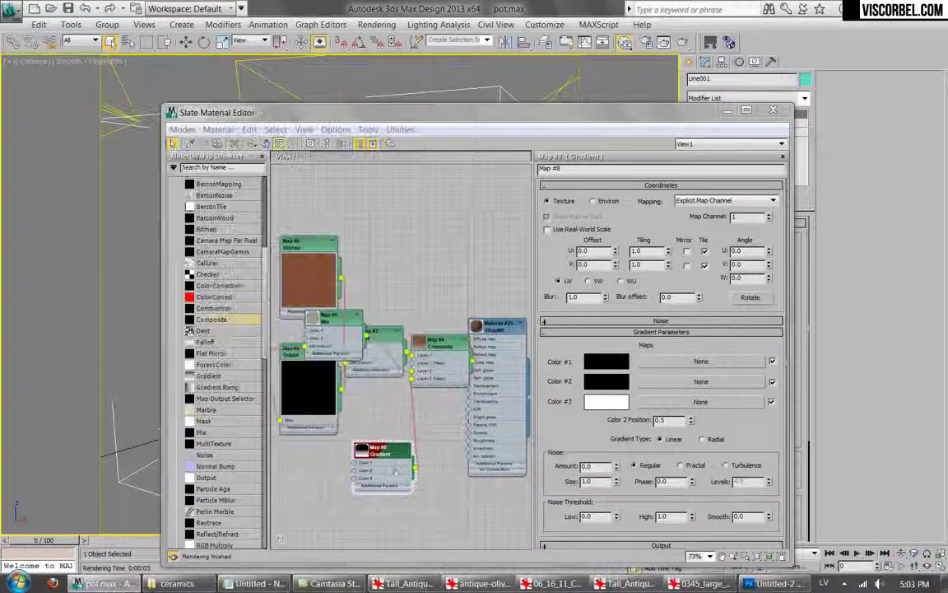
Spread out the map nodes and insert a Mix map before the Layer 2 mask, with the Gradient feeding its Mix Amount.
{"action": "left_click_drag", "start_coordinate": [396, 470], "coordinate": [329, 496]}
{"action": "middle_click_drag", "start_coordinate": [406, 442], "coordinate": [447, 407]}
{"action": "left_click_drag", "start_coordinate": [368, 286], "coordinate": [326, 397]}
{"action": "left_click_drag", "start_coordinate": [368, 460], "coordinate": [359, 471]}
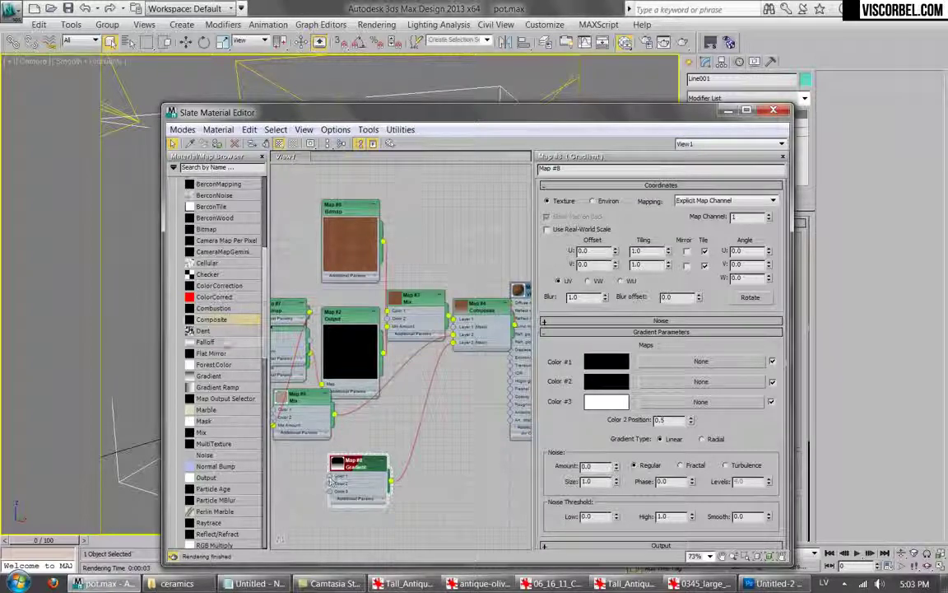
{"action": "left_click_drag", "start_coordinate": [201, 432], "coordinate": [442, 426]}
{"action": "left_click", "coordinate": [455, 462]}
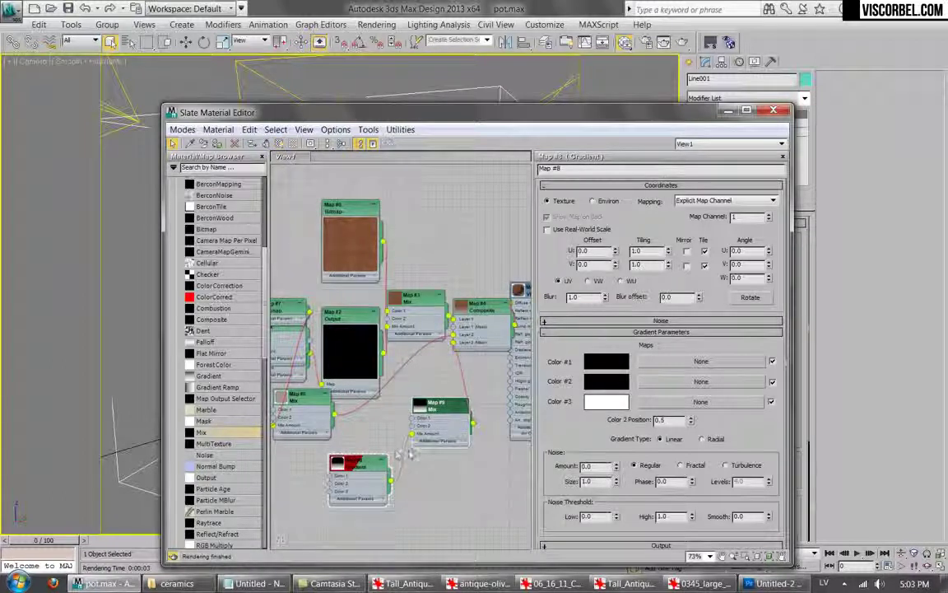
Load dirt (14).png as a Bitmap in the Color 2 slot of the mask's Mix map.
{"action": "double_click", "coordinate": [434, 430]}
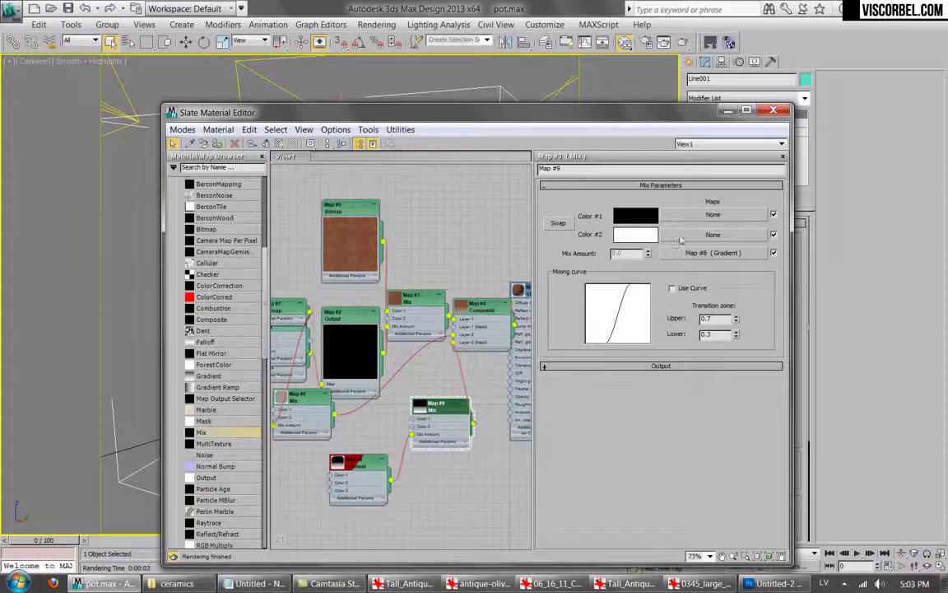
{"action": "left_click", "coordinate": [713, 215]}
{"action": "double_click", "coordinate": [336, 196]}
{"action": "left_click", "coordinate": [274, 216]}
{"action": "double_click", "coordinate": [274, 216]}
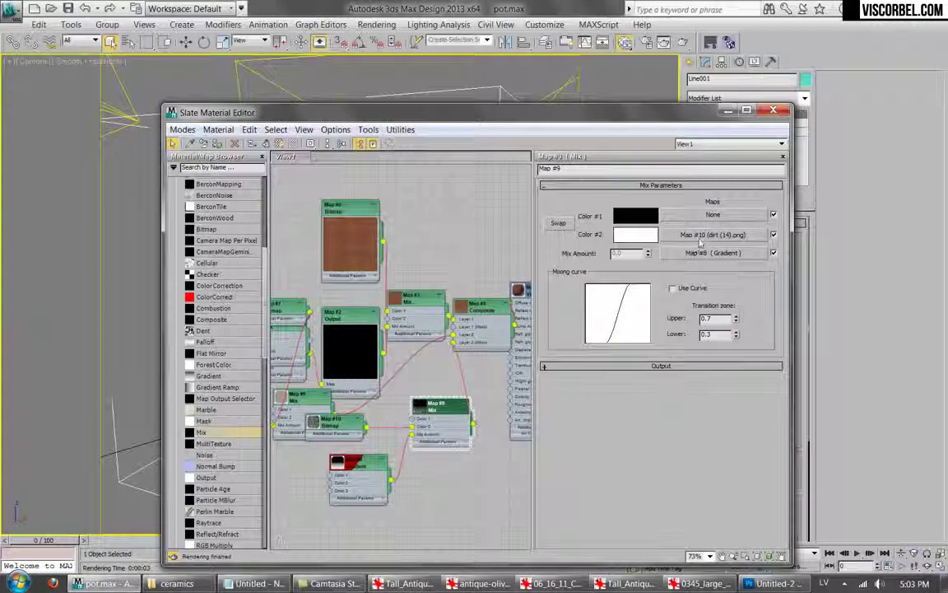
Show the dirt (14).png bitmap in the viewport and examine how it wraps around the pot.
{"action": "left_click", "coordinate": [690, 235]}
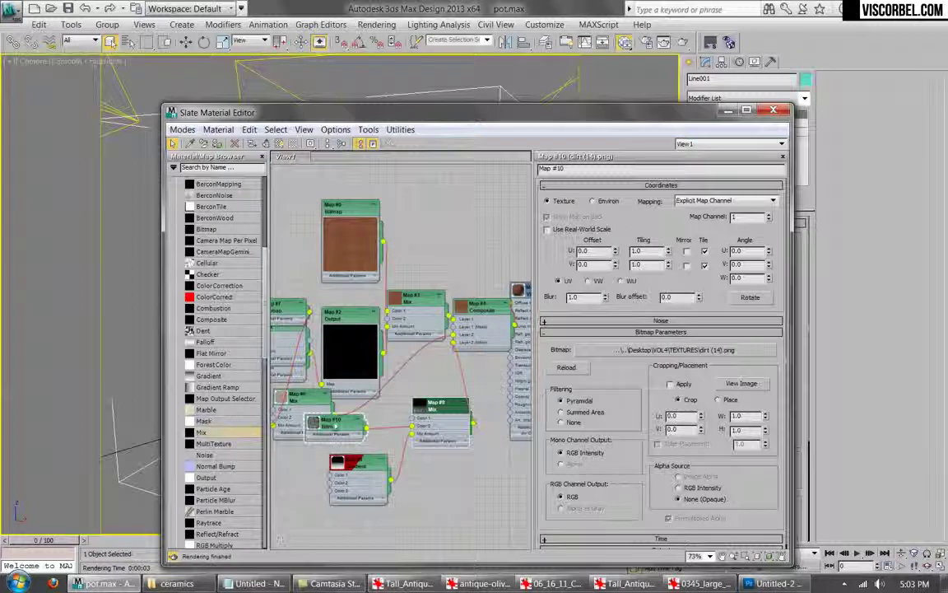
{"action": "right_click", "coordinate": [336, 420]}
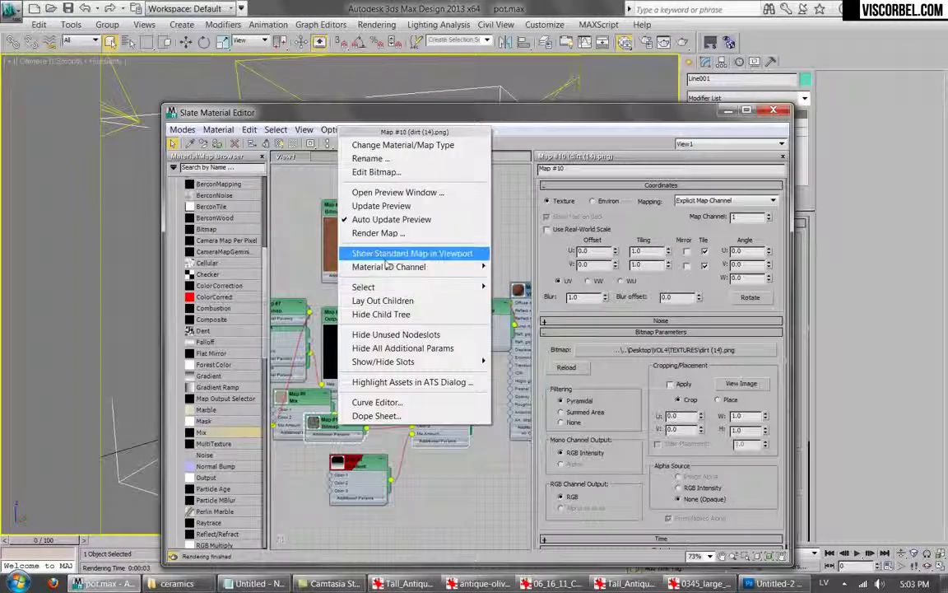
{"action": "left_click", "coordinate": [396, 196]}
{"action": "left_click_drag", "start_coordinate": [390, 116], "coordinate": [399, 90]}
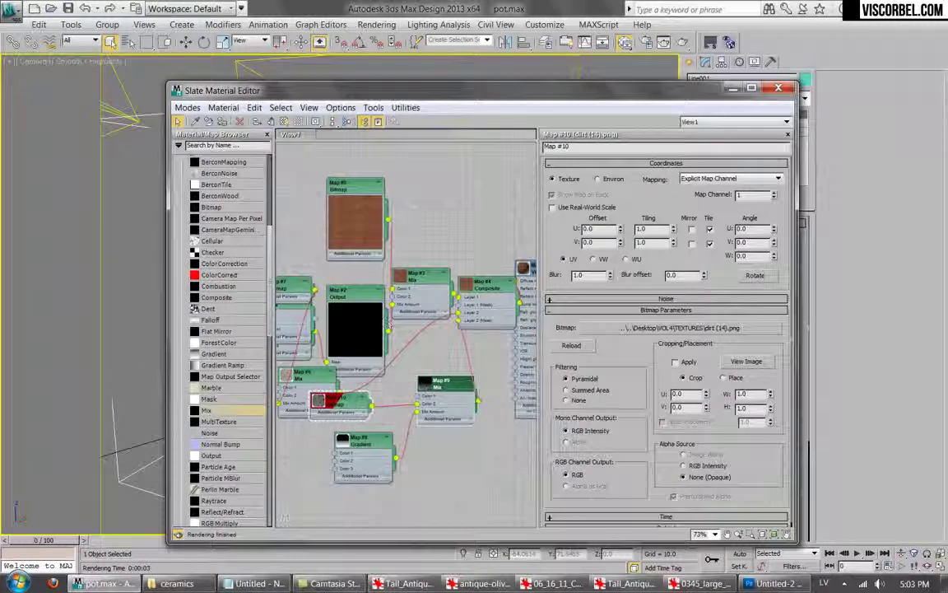
{"action": "left_click_drag", "start_coordinate": [571, 94], "coordinate": [393, 450]}
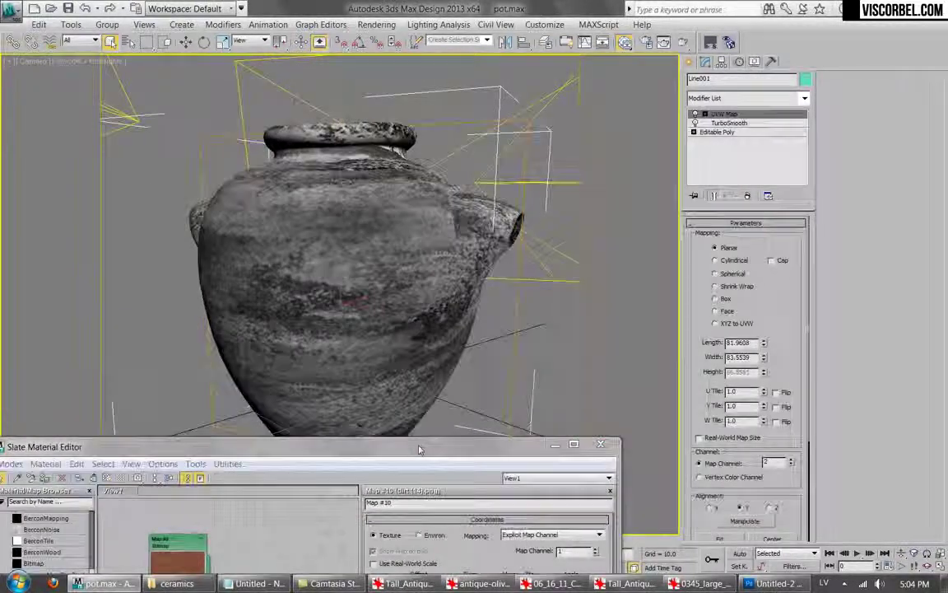
{"action": "left_click_drag", "start_coordinate": [420, 451], "coordinate": [642, 137]}
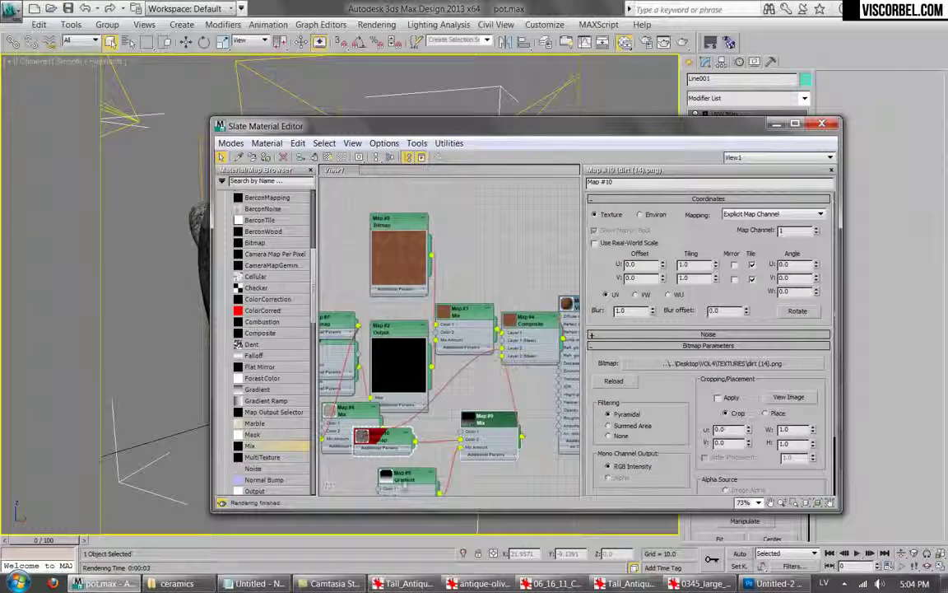
Set the mask Gradient's map channel to 2.
{"action": "left_click", "coordinate": [405, 484]}
{"action": "double_click", "coordinate": [404, 484]}
{"action": "left_click", "coordinate": [815, 228]}
Rotate the dirt (14).png bitmap by setting its W angle to 90.
{"action": "left_click_drag", "start_coordinate": [384, 439], "coordinate": [401, 443]}
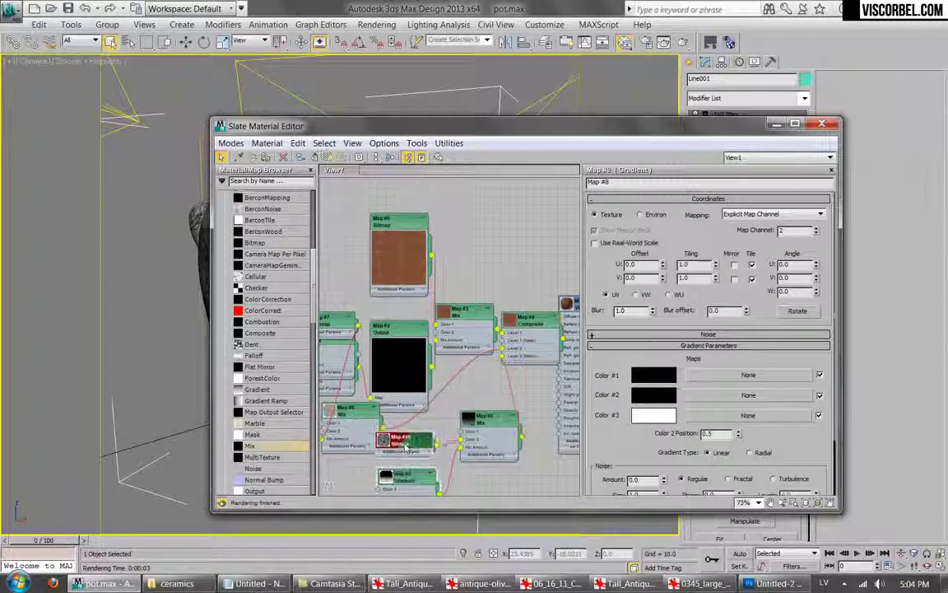
{"action": "double_click", "coordinate": [400, 440]}
{"action": "left_click_drag", "start_coordinate": [466, 125], "coordinate": [440, 150]}
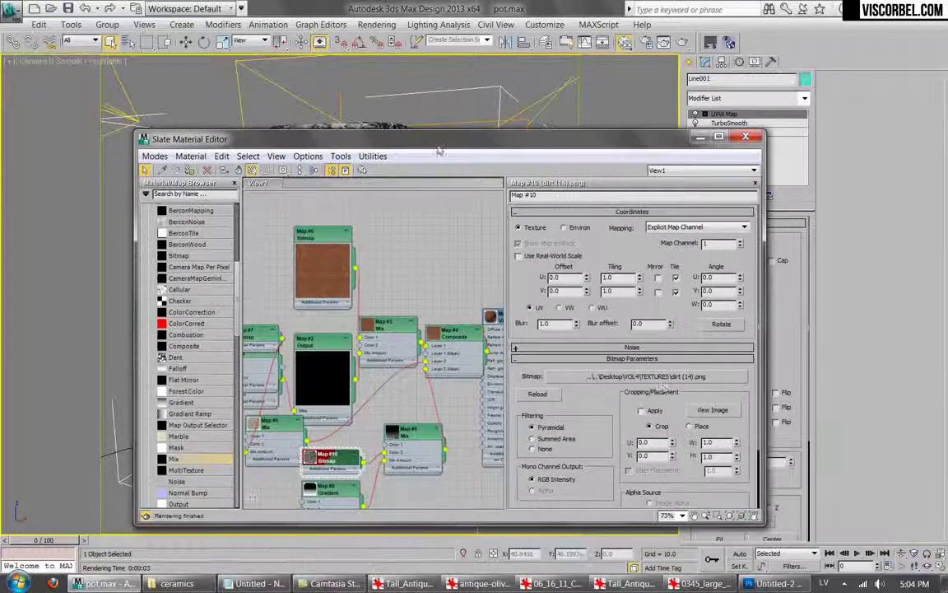
{"action": "left_click_drag", "start_coordinate": [726, 305], "coordinate": [584, 297]}
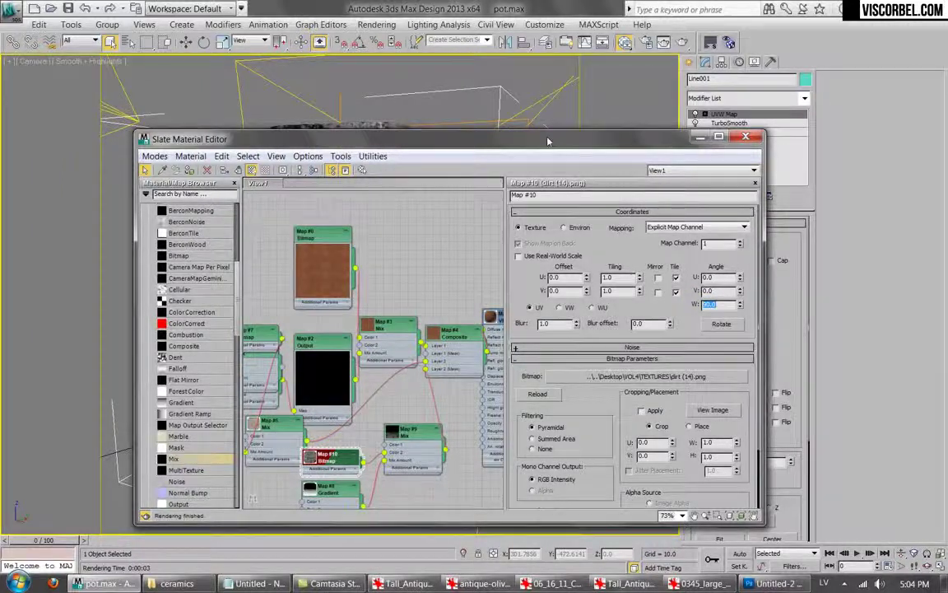
Set the dirt (14).png bitmap's U and V tiling to 3 and shift its offset to U -0.98 and V 0.07.
{"action": "left_click_drag", "start_coordinate": [548, 141], "coordinate": [599, 130]}
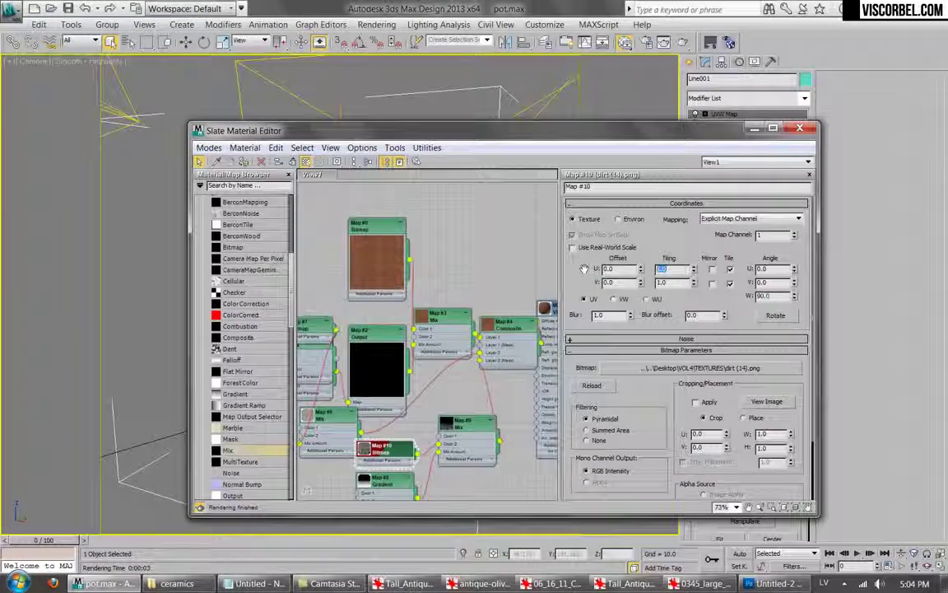
{"action": "left_click_drag", "start_coordinate": [629, 132], "coordinate": [867, 120]}
{"action": "left_click_drag", "start_coordinate": [880, 263], "coordinate": [874, 279]}
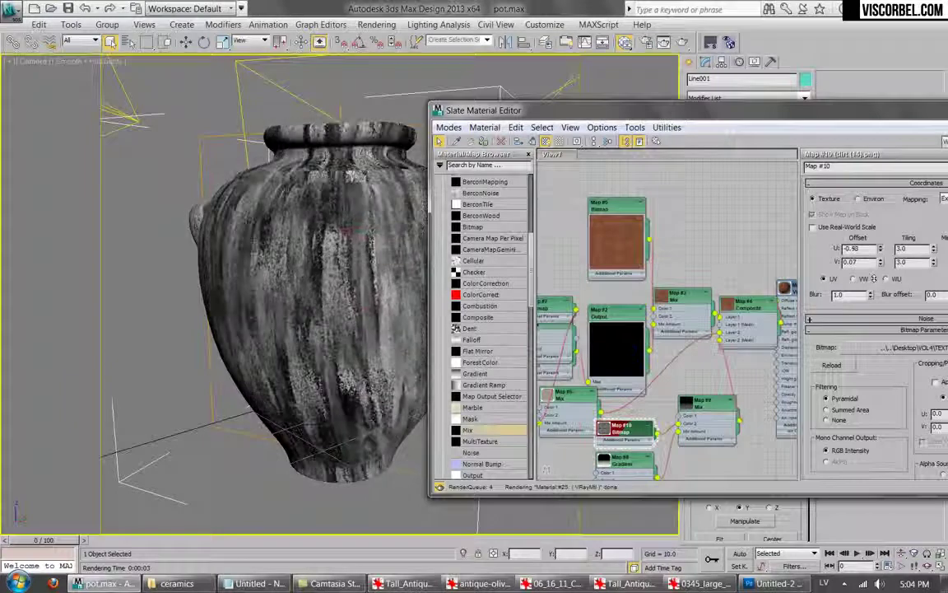
Display the mask's Mix map and its Gradient in turn on the pot in the viewport to check the masking.
{"action": "left_click_drag", "start_coordinate": [764, 121], "coordinate": [479, 105]}
{"action": "double_click", "coordinate": [421, 398]}
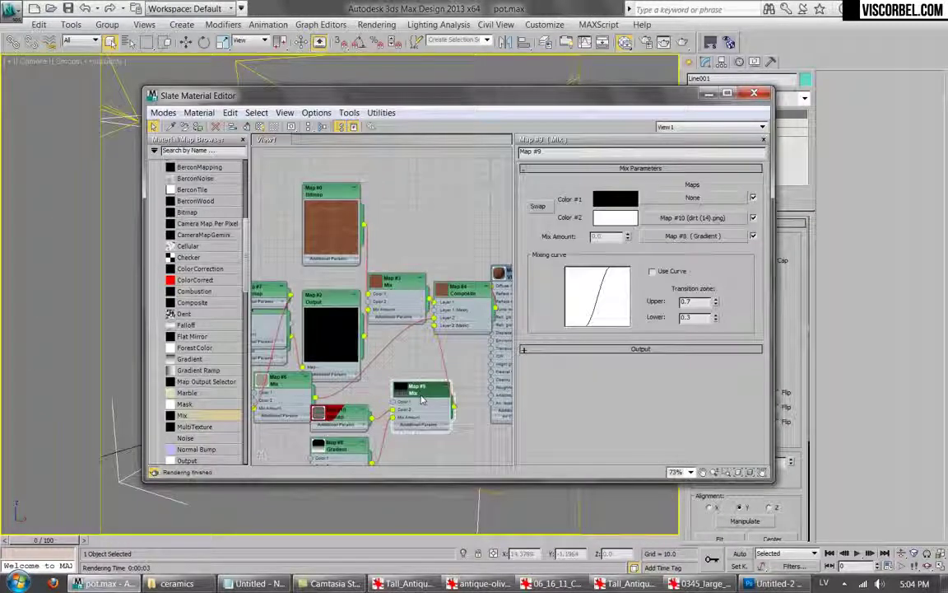
{"action": "right_click", "coordinate": [422, 398]}
{"action": "left_click", "coordinate": [454, 209]}
{"action": "left_click_drag", "start_coordinate": [457, 96], "coordinate": [544, 47]}
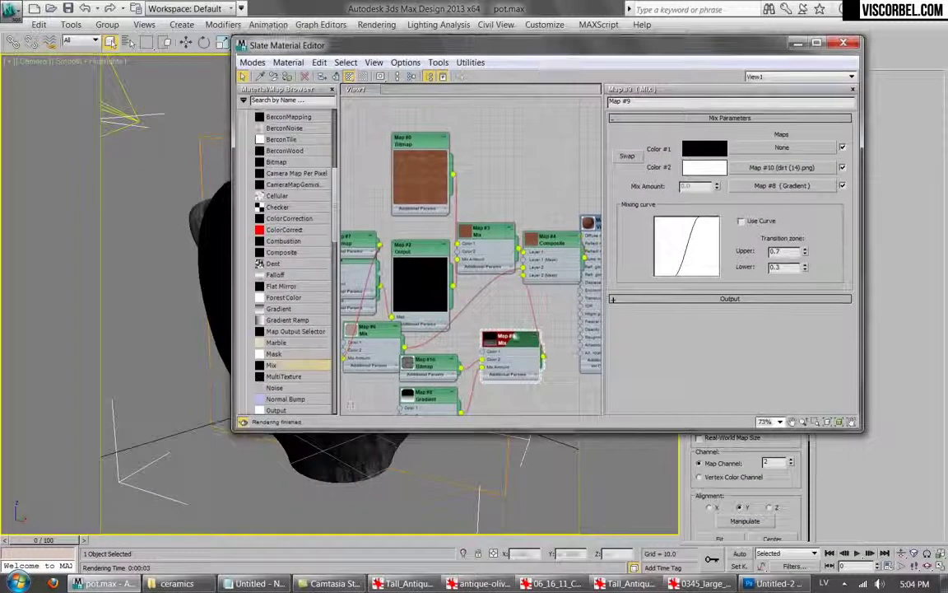
{"action": "double_click", "coordinate": [425, 398]}
{"action": "right_click", "coordinate": [426, 401]}
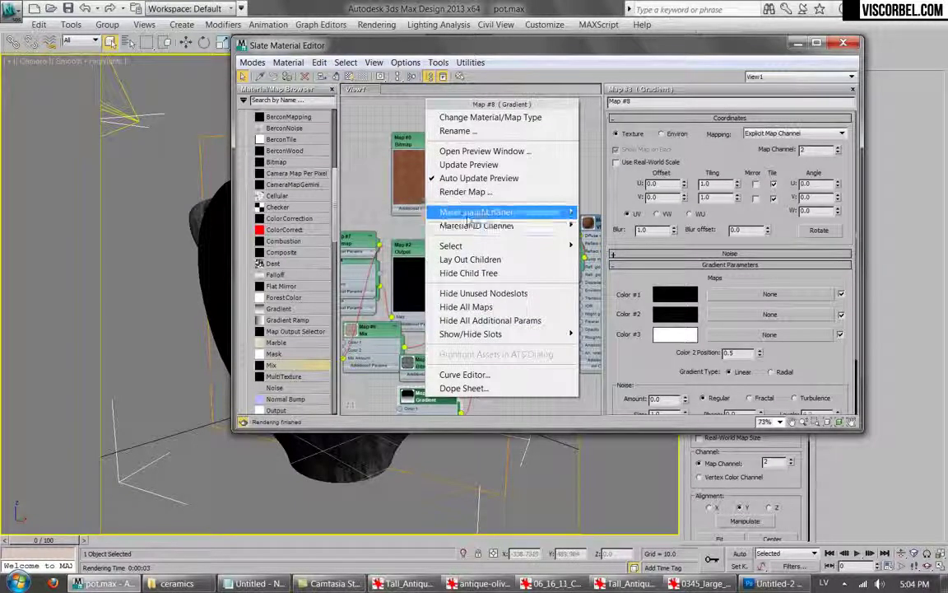
{"action": "left_click", "coordinate": [454, 210]}
Render a texmapPreview of the mask's Mix map on the pot to check the dirt mask.
{"action": "double_click", "coordinate": [507, 344]}
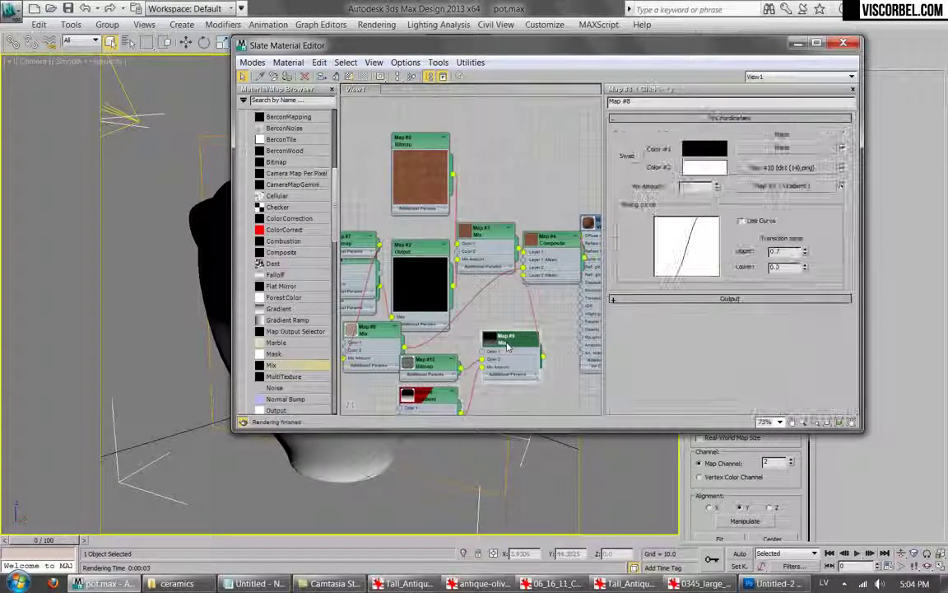
{"action": "left_click_drag", "start_coordinate": [510, 46], "coordinate": [456, 111]}
{"action": "left_click", "coordinate": [730, 43]}
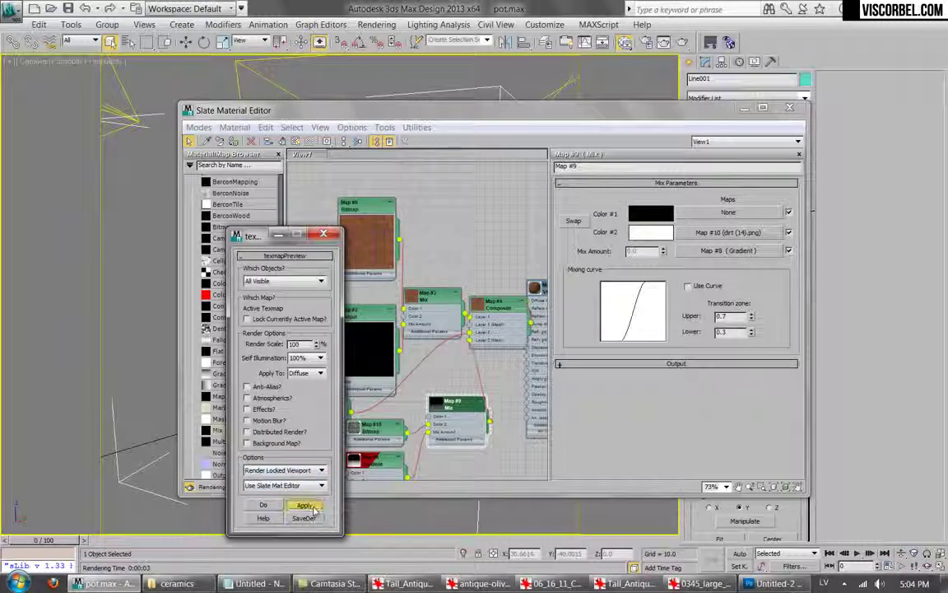
{"action": "left_click", "coordinate": [306, 504]}
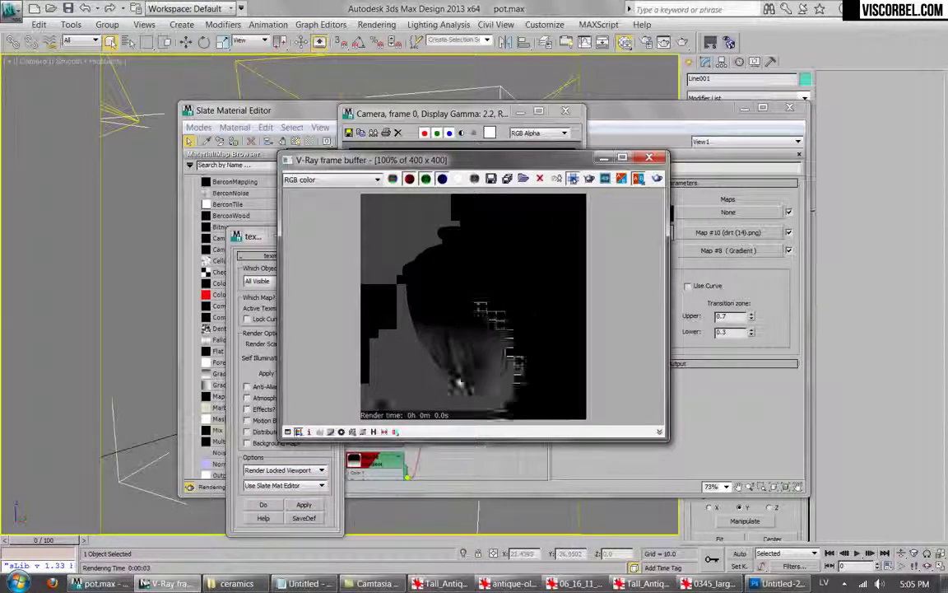
{"action": "key", "text": "Escape"}
{"action": "left_click", "coordinate": [566, 111]}
Move the mask's Mix node closer to its inputs and open the Composite map's parameters.
{"action": "left_click_drag", "start_coordinate": [265, 244], "coordinate": [34, 249]}
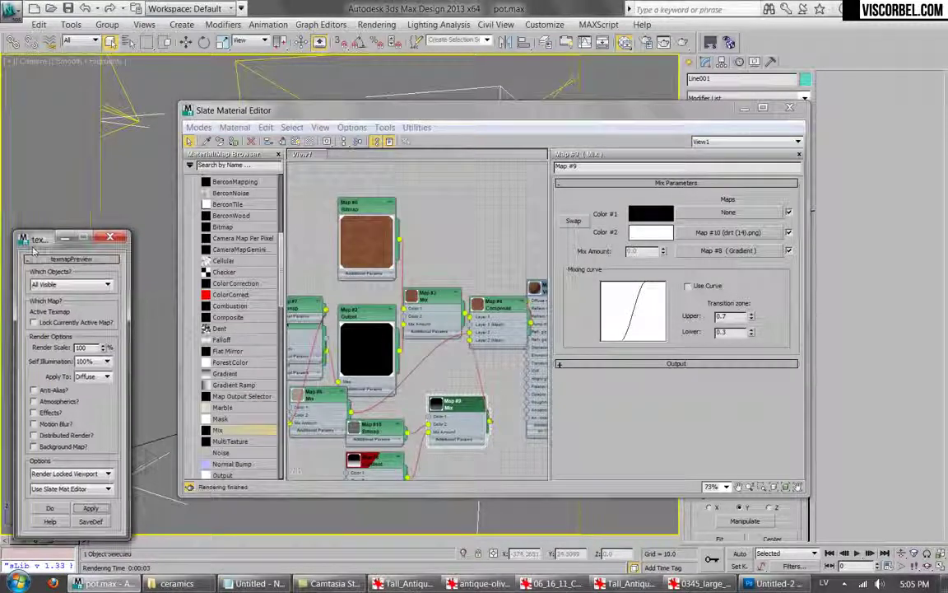
{"action": "left_click_drag", "start_coordinate": [455, 403], "coordinate": [432, 393]}
{"action": "double_click", "coordinate": [496, 302]}
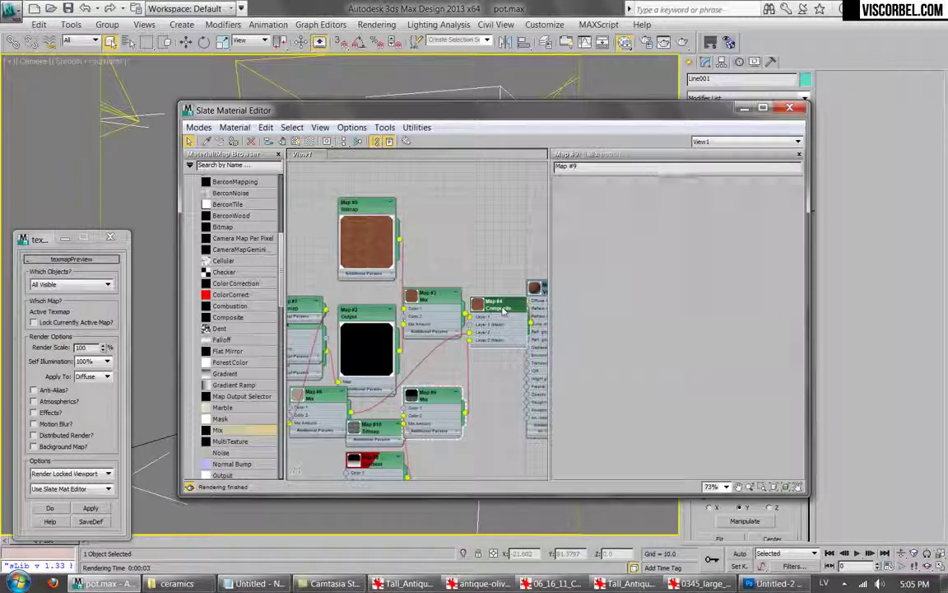
Render the pot, and reposition the Map #10 Bitmap and Map #9 Mix nodes in the material graph.
{"action": "left_click", "coordinate": [681, 43]}
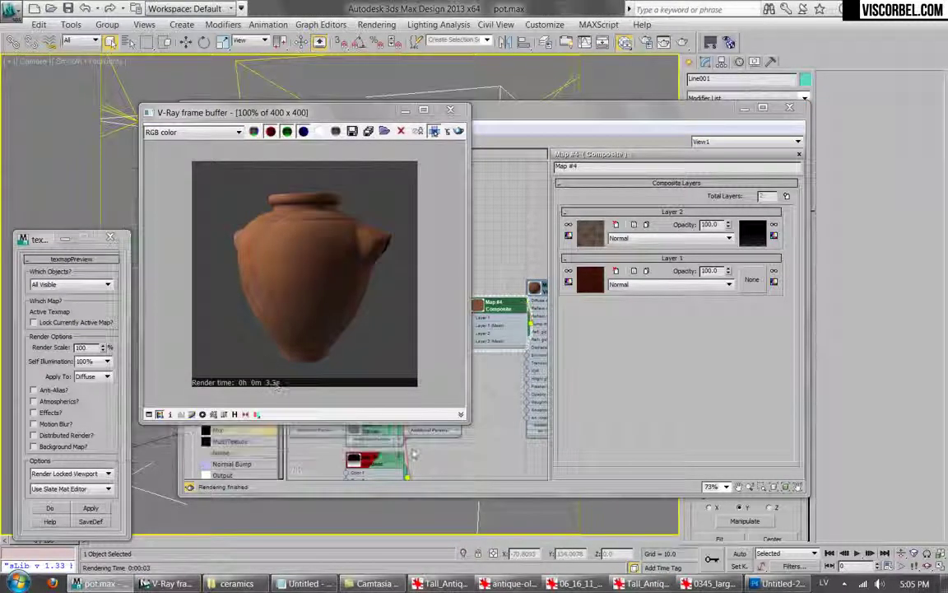
{"action": "left_click", "coordinate": [375, 429]}
{"action": "mouse_move", "coordinate": [375, 429]}
{"action": "left_mouse_down"}
{"action": "mouse_move", "coordinate": [339, 394]}
{"action": "mouse_move", "coordinate": [395, 370]}
{"action": "mouse_move", "coordinate": [377, 436]}
{"action": "left_mouse_up"}
{"action": "left_click_drag", "start_coordinate": [438, 398], "coordinate": [438, 394]}
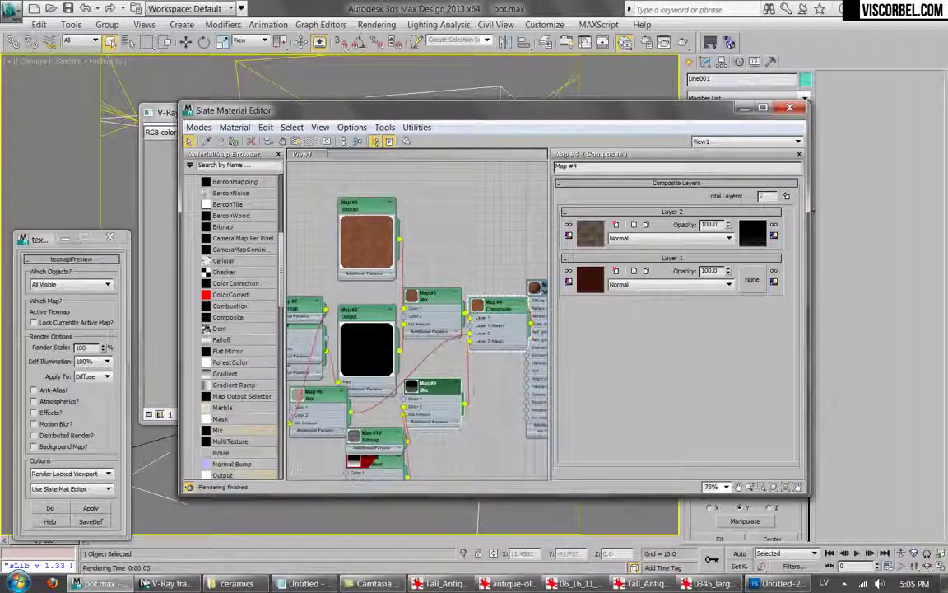
Insert an Output map between the Map #9 Mix and the Composite's Layer 2 mask, and lay out the Composite's children.
{"action": "left_click_drag", "start_coordinate": [471, 380], "coordinate": [462, 383]}
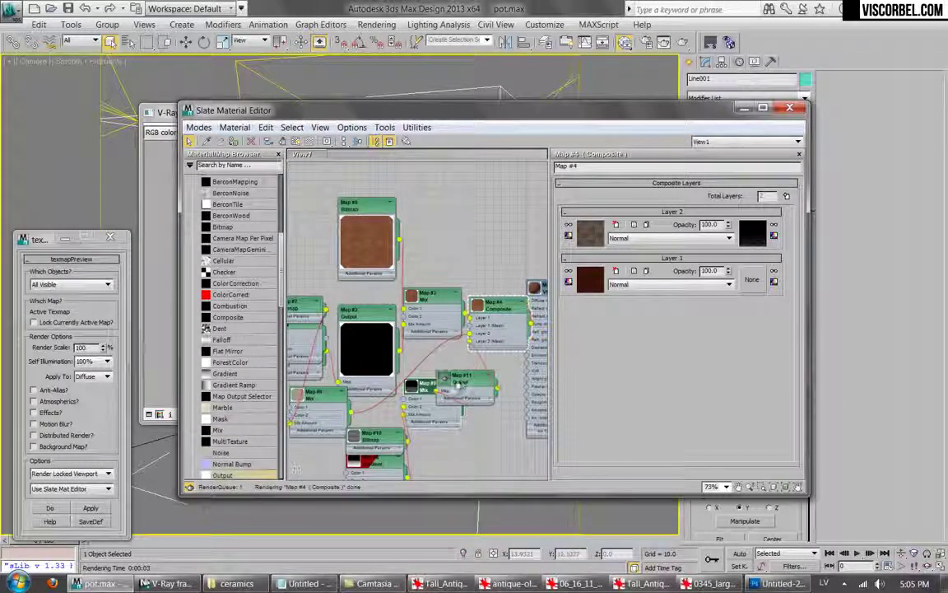
{"action": "right_click", "coordinate": [498, 298]}
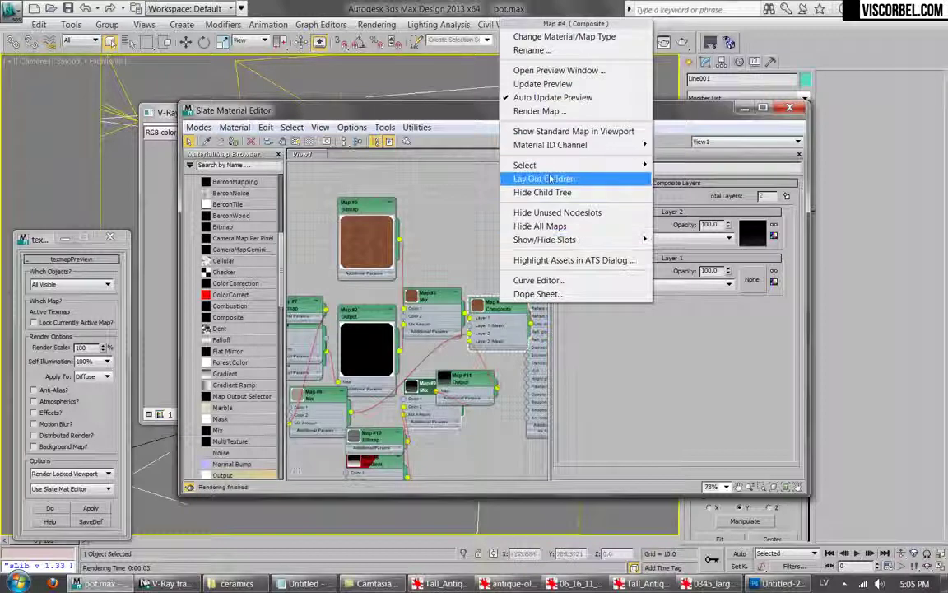
{"action": "left_click", "coordinate": [502, 178]}
{"action": "scroll", "coordinate": [484, 259], "scroll_direction": "down", "scroll_amount": 3}
{"action": "scroll", "coordinate": [452, 306], "scroll_direction": "up", "scroll_amount": 4}
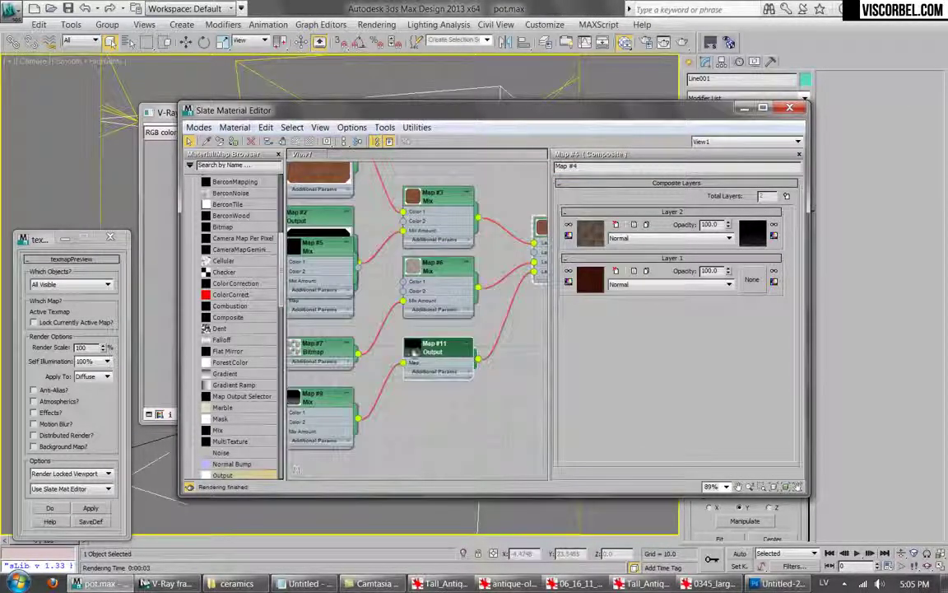
Open the parameters of the Map #11 Output node and enlarge its preview in the graph.
{"action": "double_click", "coordinate": [420, 350]}
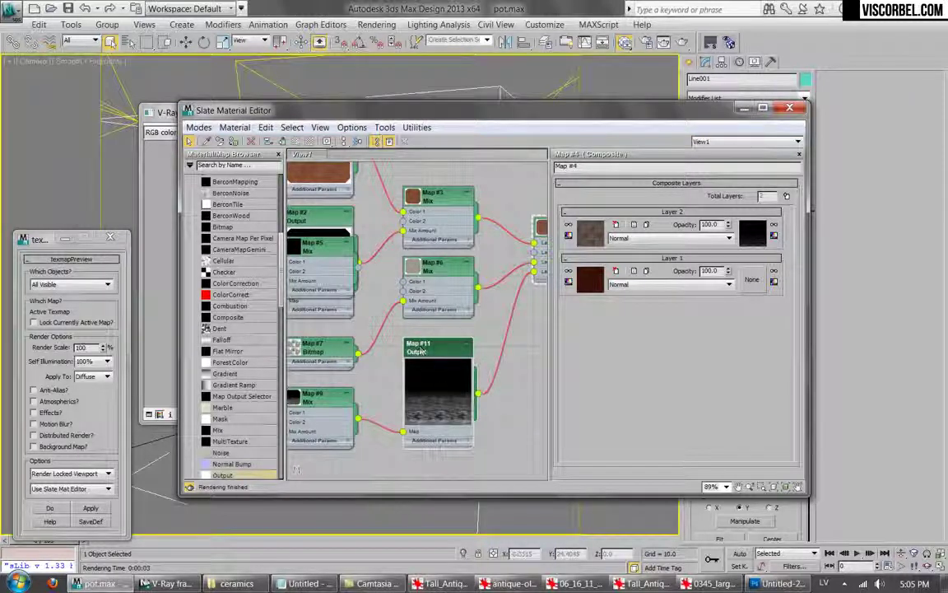
{"action": "right_click", "coordinate": [435, 348]}
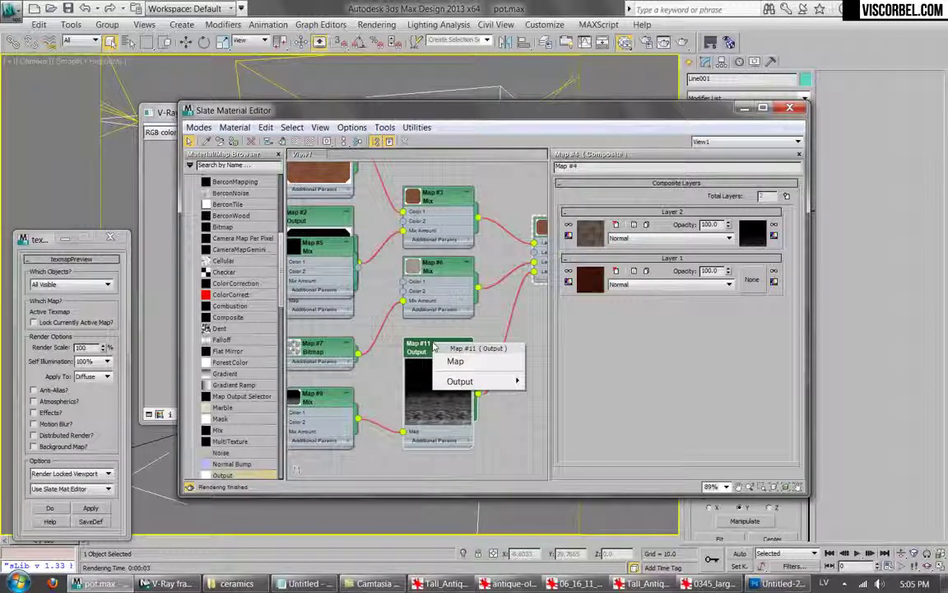
{"action": "left_click", "coordinate": [451, 360]}
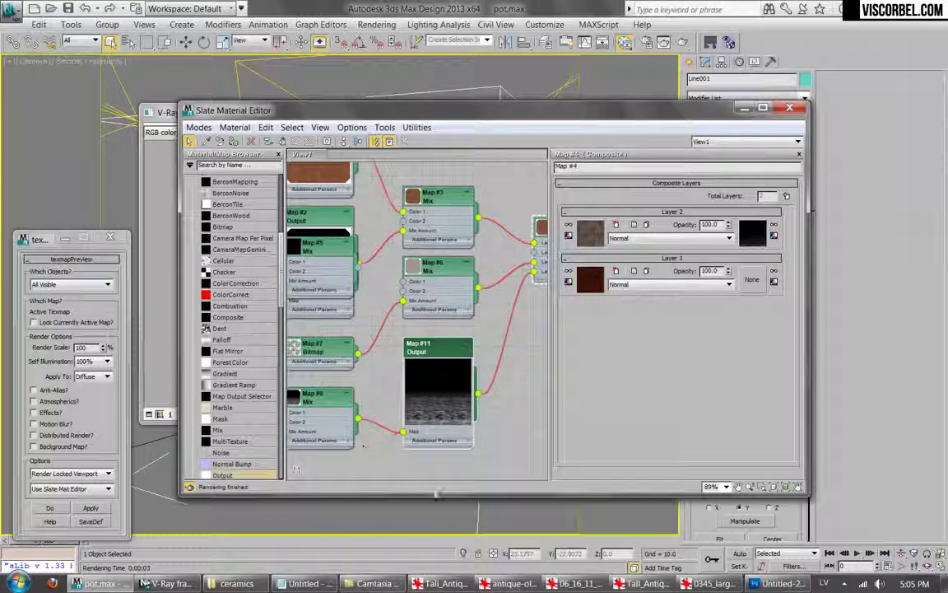
{"action": "double_click", "coordinate": [431, 375]}
{"action": "double_click", "coordinate": [431, 376]}
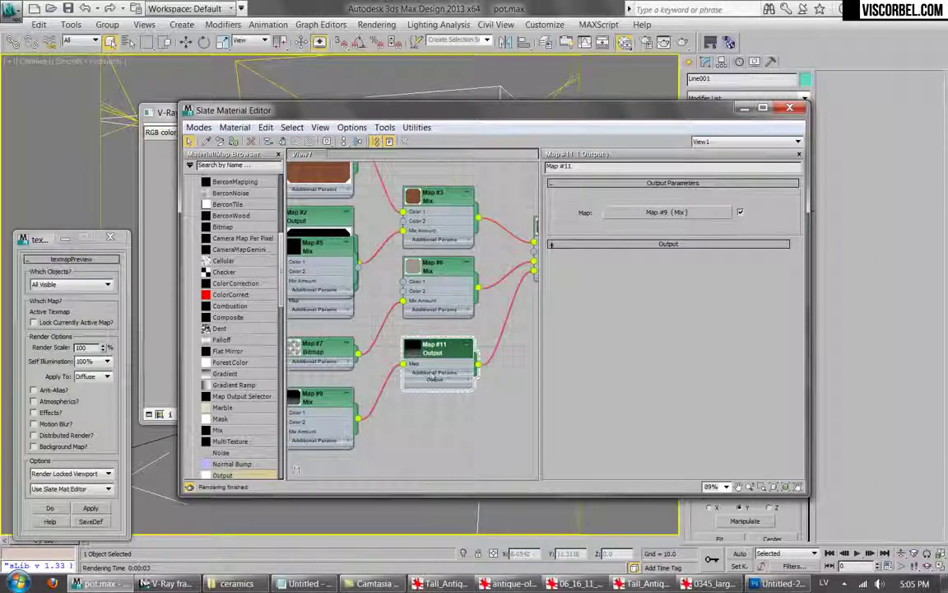
{"action": "double_click", "coordinate": [409, 356]}
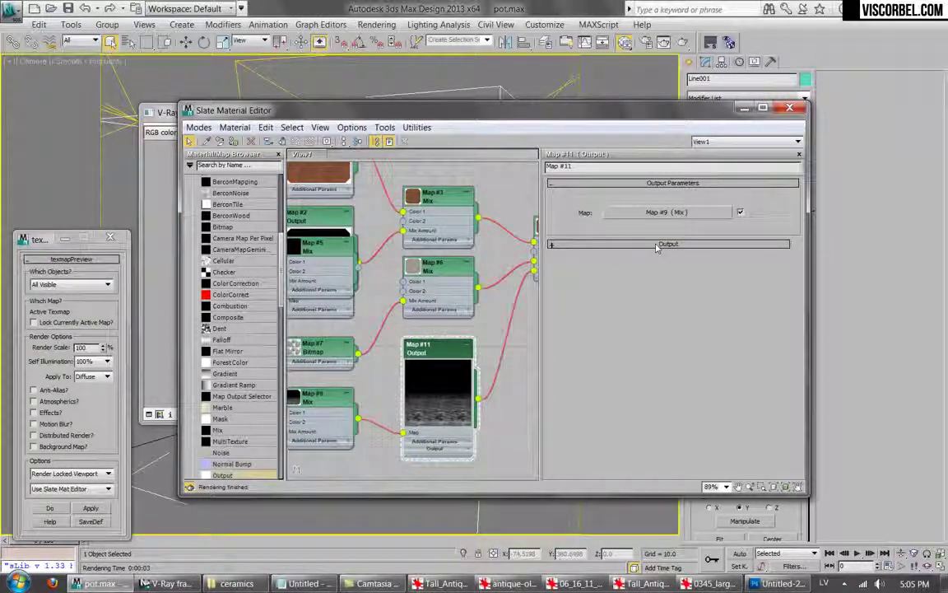
Enable Map #11's color map, shape its mono curve with two added points near (0.05, 0) and (0.36, 1), and render the pot.
{"action": "left_click", "coordinate": [560, 244]}
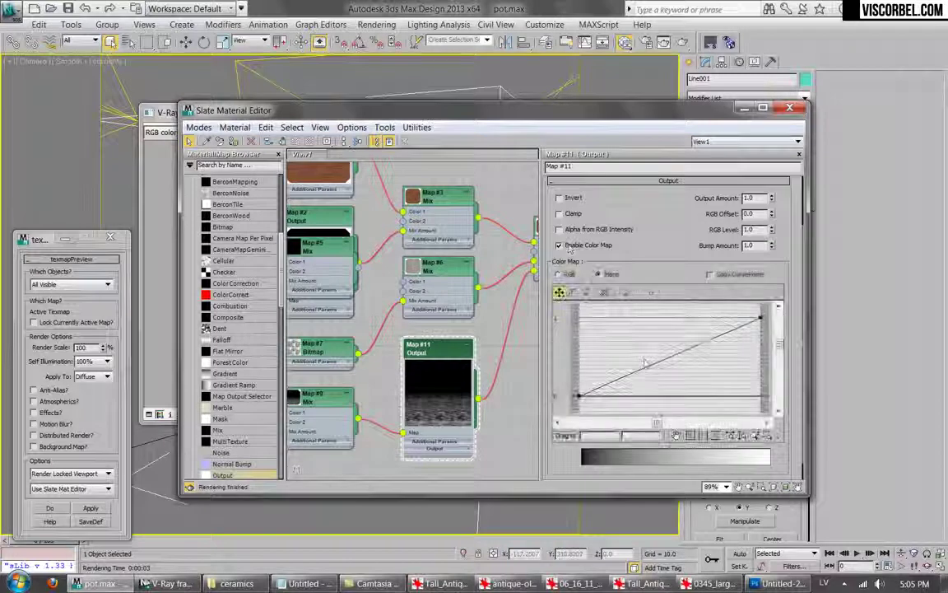
{"action": "left_click", "coordinate": [586, 293]}
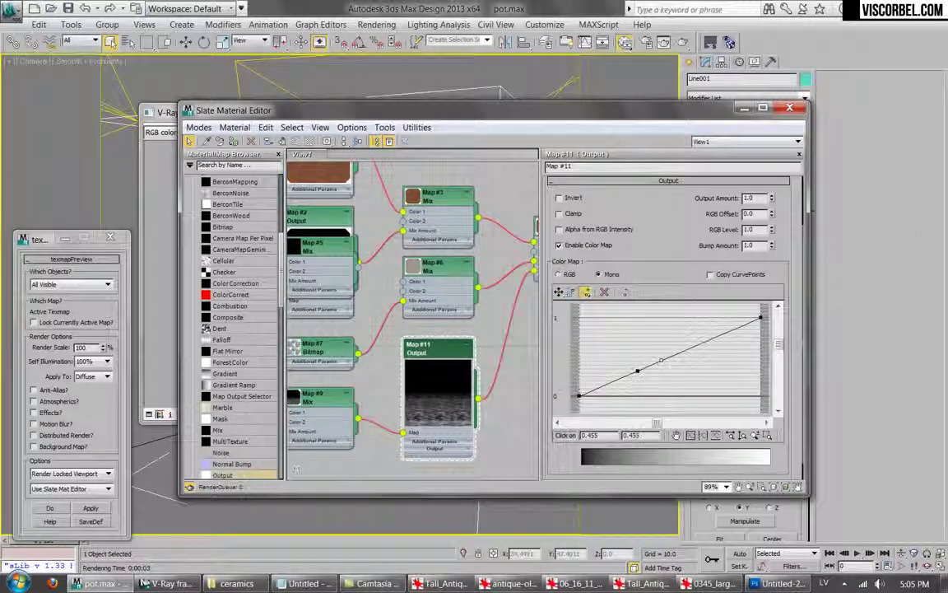
{"action": "left_click_drag", "start_coordinate": [638, 373], "coordinate": [635, 398]}
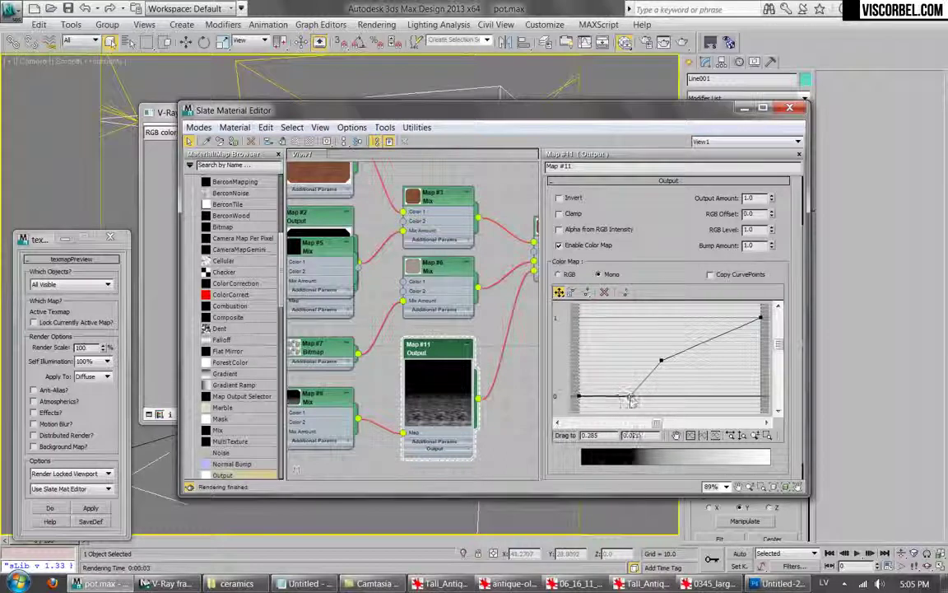
{"action": "left_click_drag", "start_coordinate": [661, 360], "coordinate": [641, 320]}
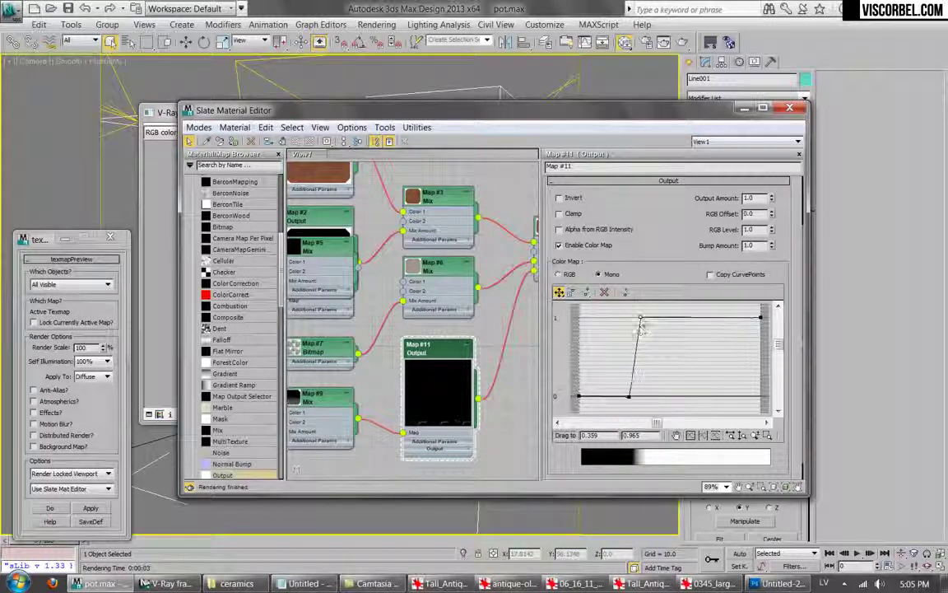
{"action": "left_click_drag", "start_coordinate": [629, 398], "coordinate": [589, 399]}
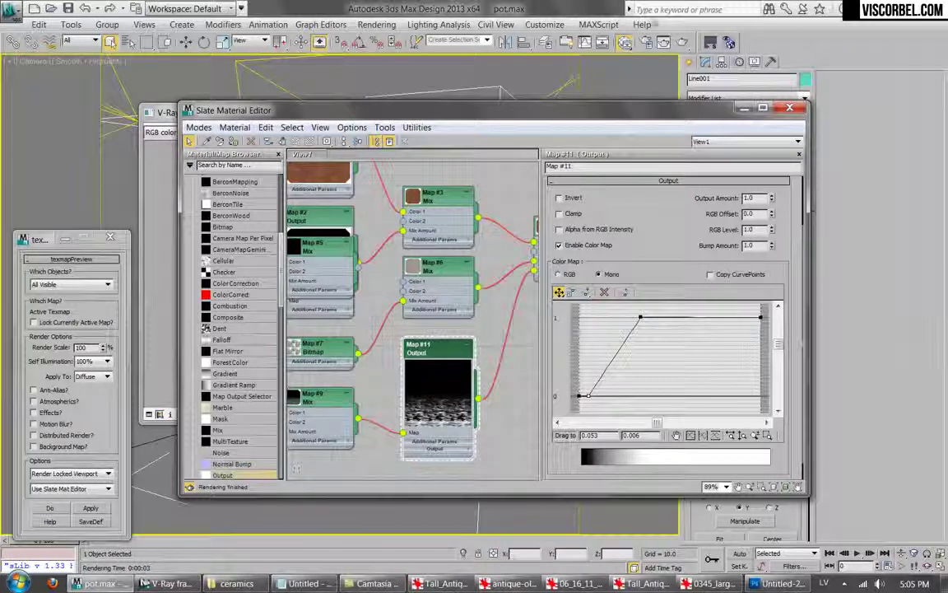
{"action": "left_click", "coordinate": [686, 42]}
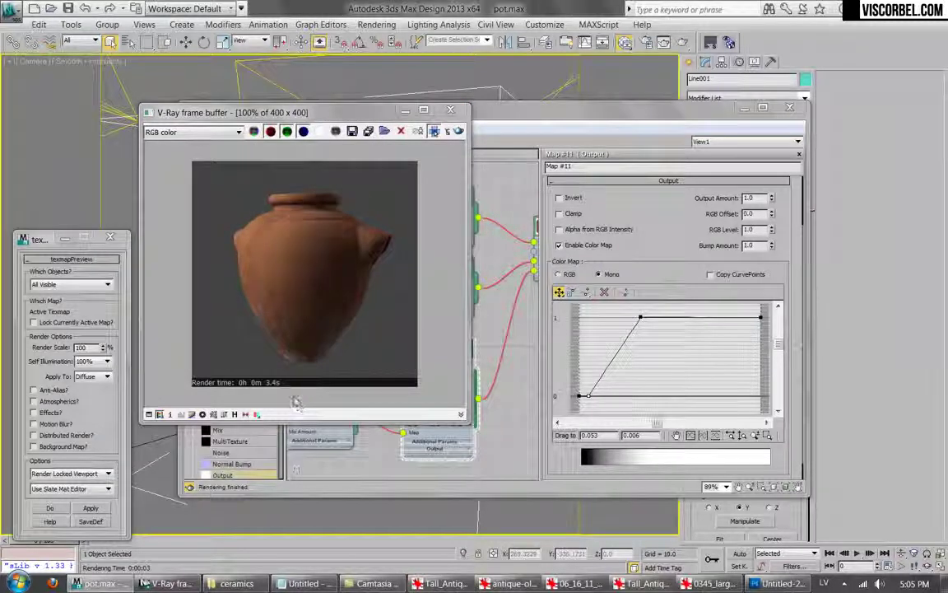
Set the tiling of the Map #10 dirt bitmap to 2.0 in both U and V.
{"action": "left_click", "coordinate": [445, 441]}
{"action": "middle_click_drag", "start_coordinate": [446, 441], "coordinate": [629, 394]}
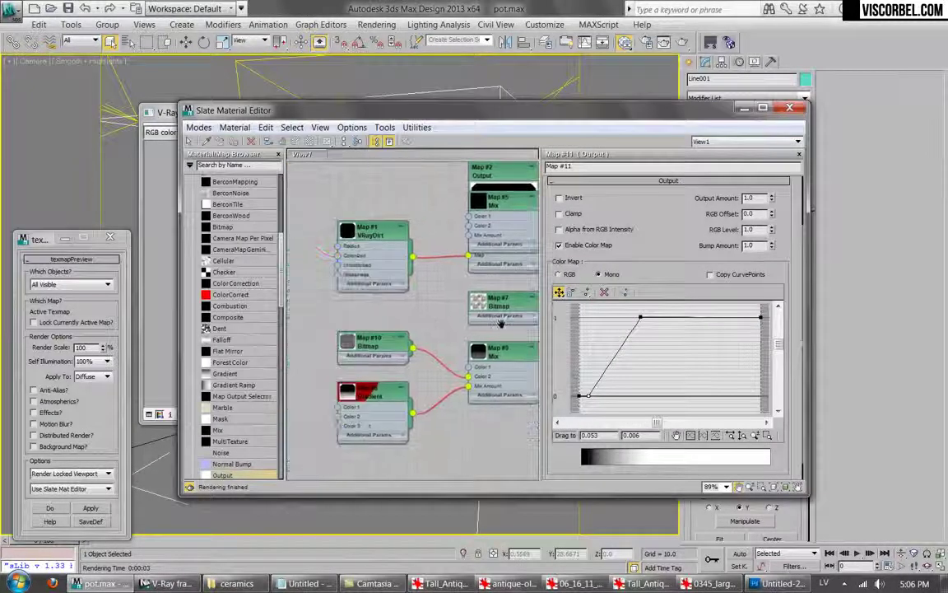
{"action": "double_click", "coordinate": [366, 346]}
{"action": "left_click", "coordinate": [663, 248]}
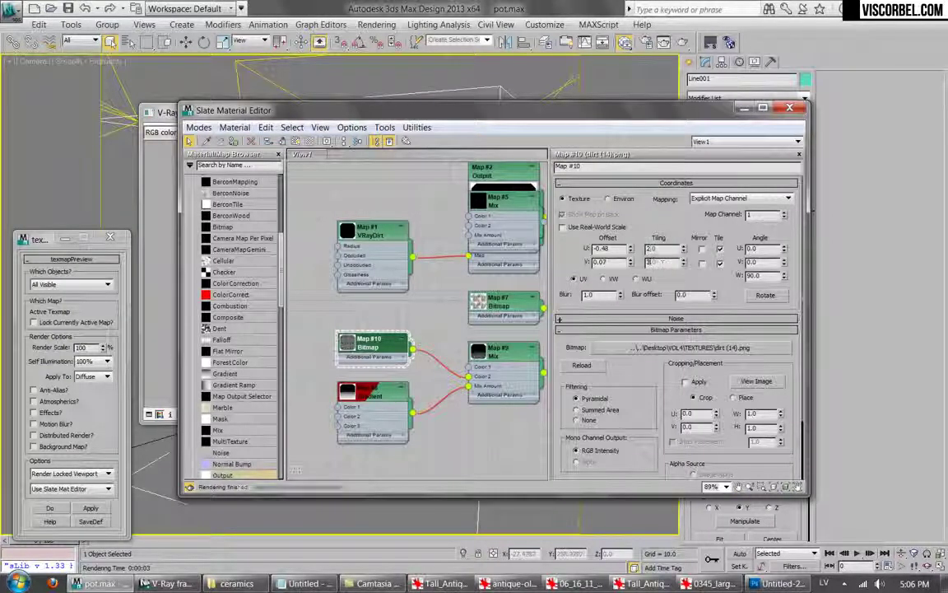
Uncover the pot, show the Map #10 bitmap in the viewport on Material #25 (VRayMtl), and render the pot again.
{"action": "left_click_drag", "start_coordinate": [558, 110], "coordinate": [566, 245]}
{"action": "left_click", "coordinate": [450, 111]}
{"action": "left_click_drag", "start_coordinate": [461, 246], "coordinate": [695, 101]}
{"action": "right_click", "coordinate": [627, 339]}
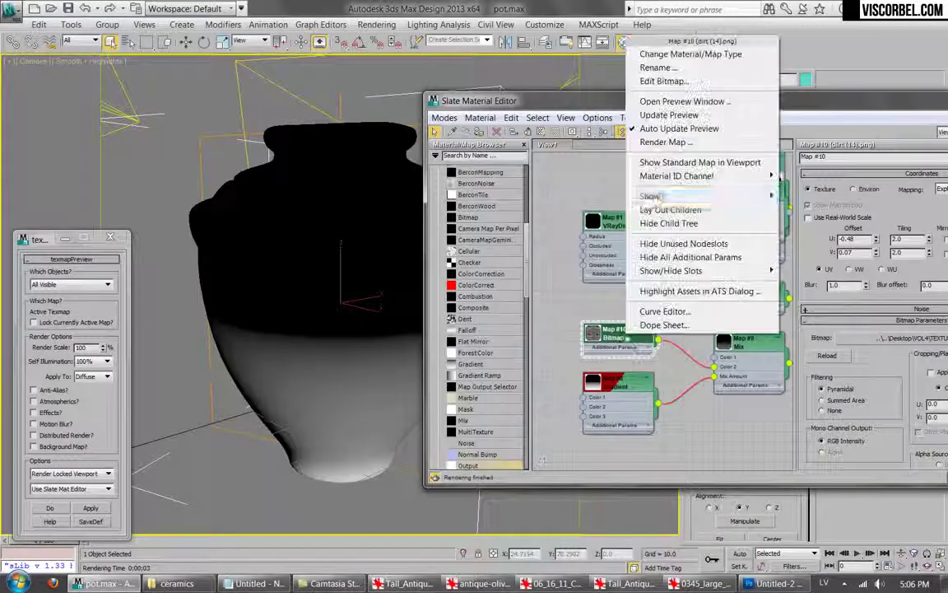
{"action": "left_click", "coordinate": [591, 169]}
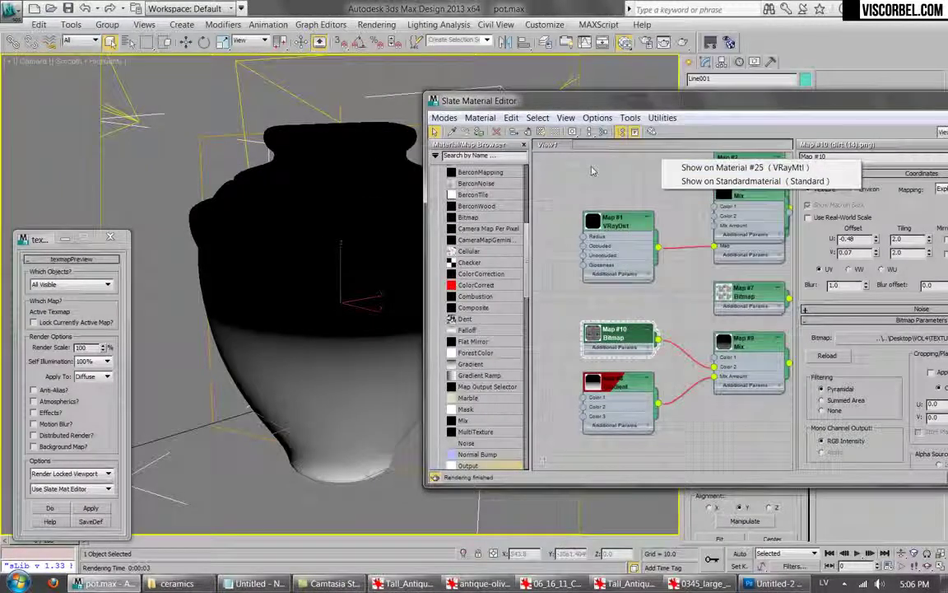
{"action": "left_click", "coordinate": [744, 167]}
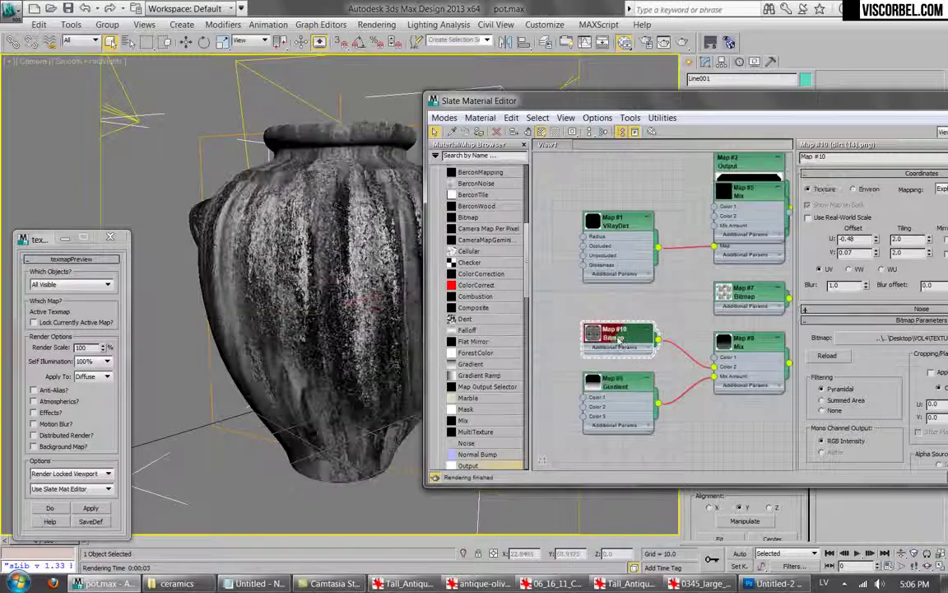
{"action": "key", "text": "shift+q"}
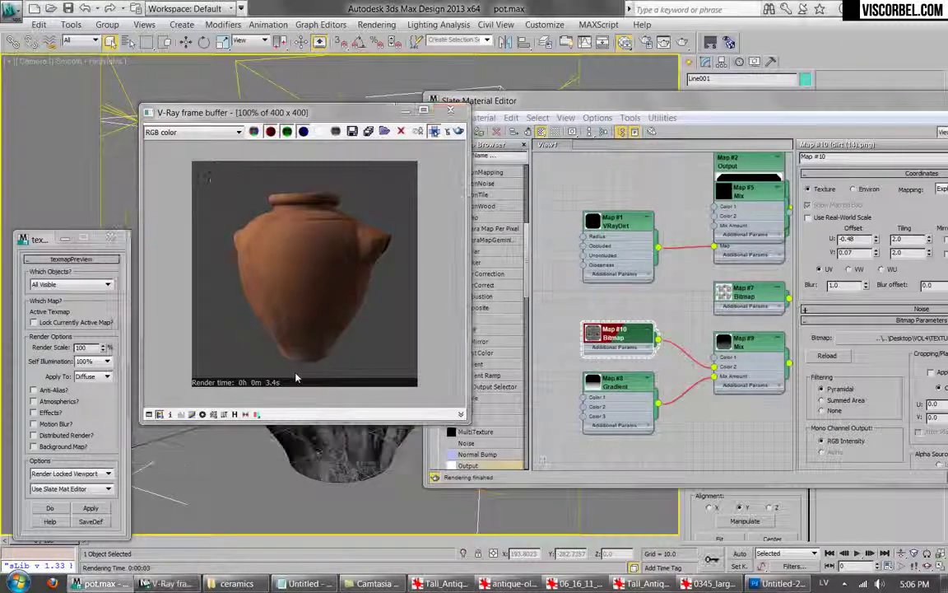
Move the VRayMtl node away from the Map #4 Composite and add a third layer to that Composite.
{"action": "left_click_drag", "start_coordinate": [718, 109], "coordinate": [396, 118]}
{"action": "scroll", "coordinate": [260, 333], "scroll_direction": "down", "scroll_amount": 2}
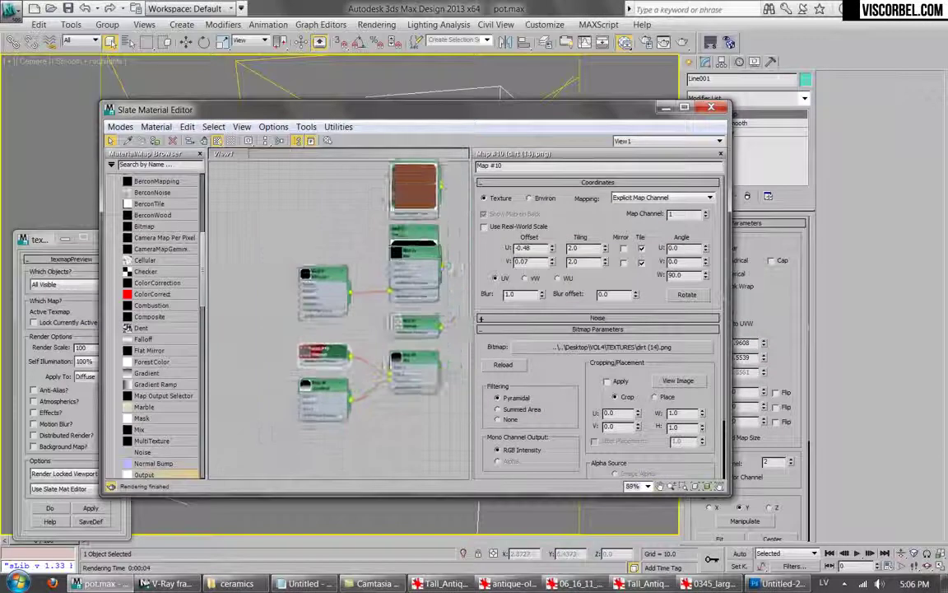
{"action": "scroll", "coordinate": [260, 333], "scroll_direction": "down", "scroll_amount": 3}
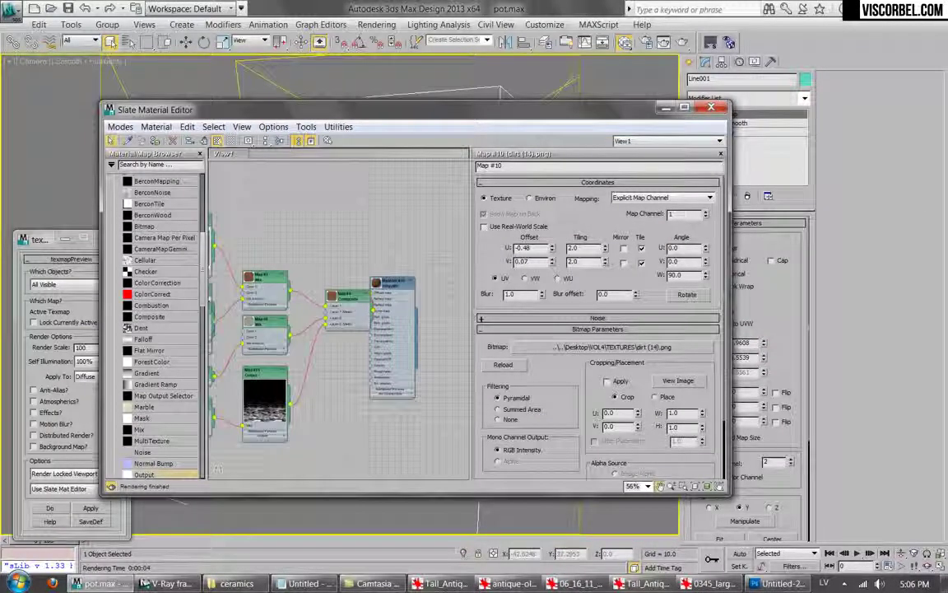
{"action": "left_click_drag", "start_coordinate": [414, 292], "coordinate": [437, 295]}
{"action": "double_click", "coordinate": [344, 296]}
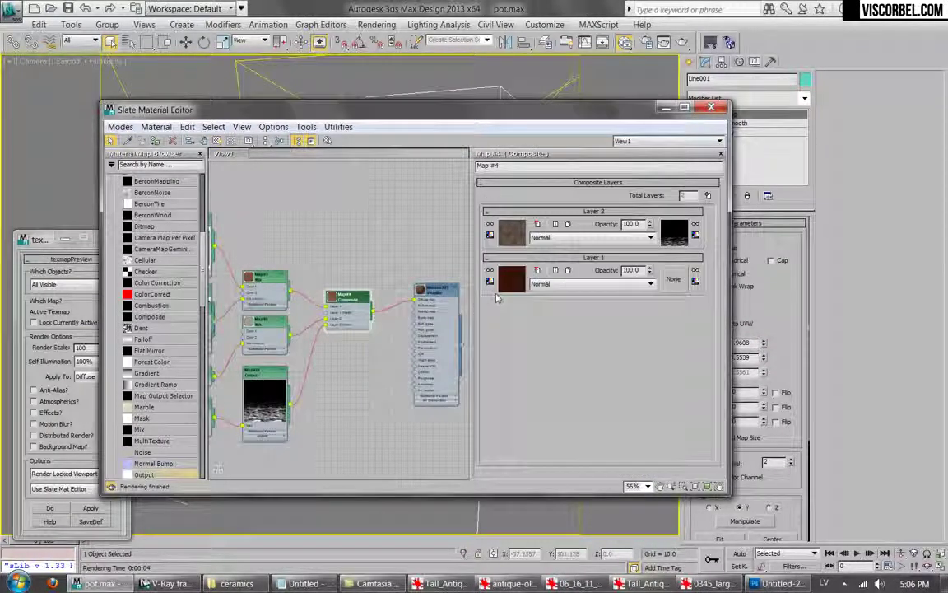
{"action": "left_click", "coordinate": [708, 195]}
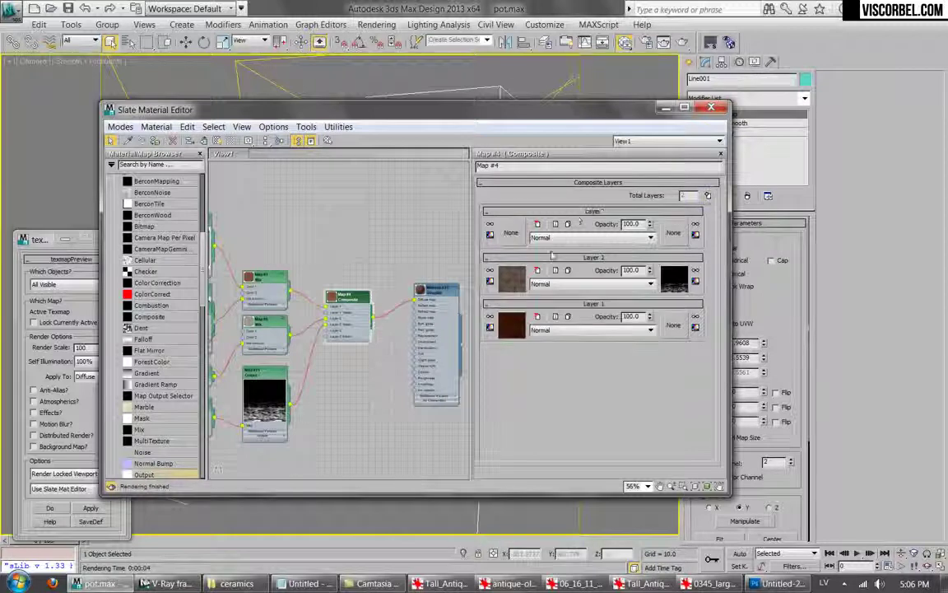
Try reordering the Composite's layers by moving the masked dirt layer above the empty layer, and lay out the child nodes.
{"action": "left_click_drag", "start_coordinate": [557, 260], "coordinate": [565, 215]}
{"action": "key", "text": "l"}
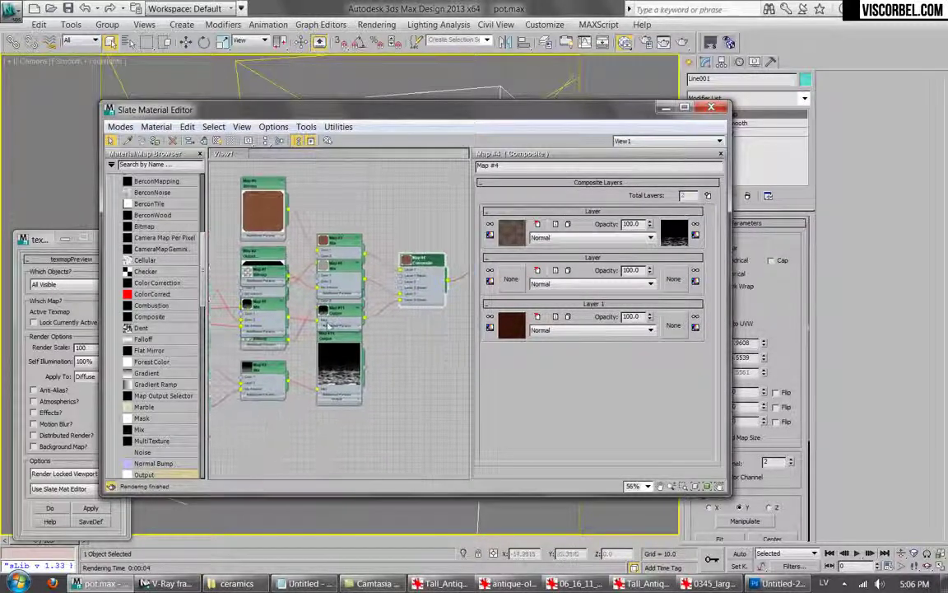
{"action": "left_click_drag", "start_coordinate": [332, 339], "coordinate": [334, 356]}
{"action": "scroll", "coordinate": [332, 355], "scroll_direction": "up", "scroll_amount": 1}
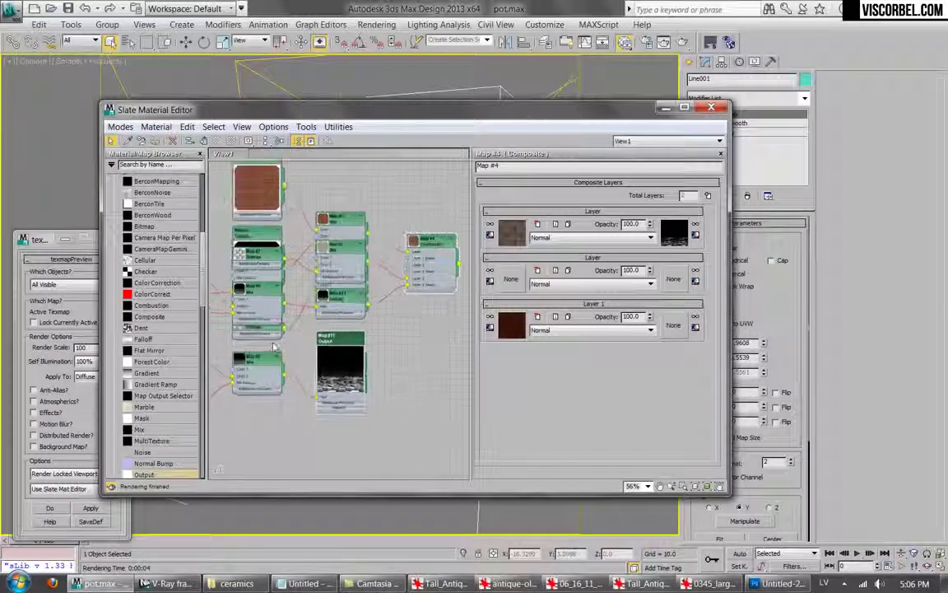
{"action": "scroll", "coordinate": [354, 358], "scroll_direction": "down", "scroll_amount": 4}
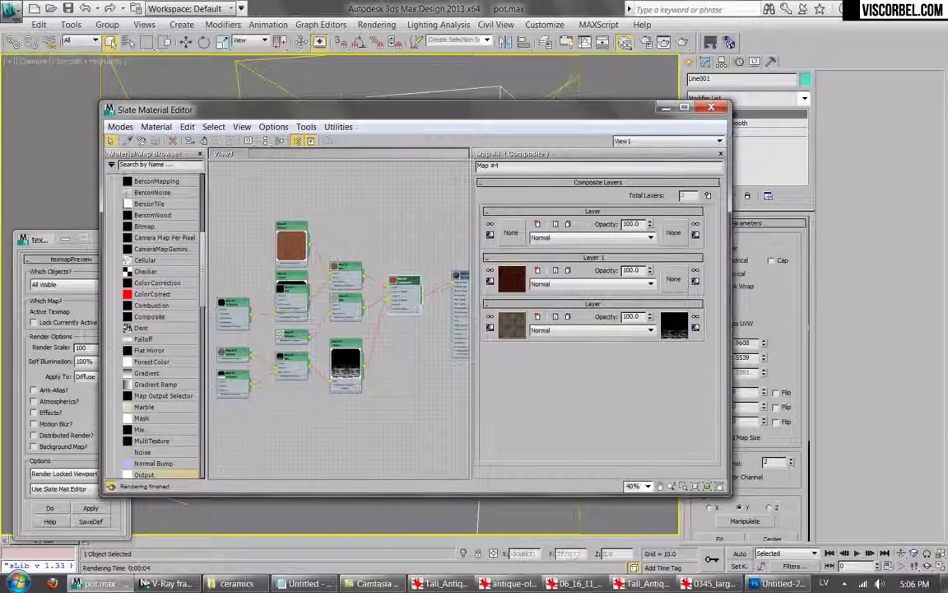
{"action": "key", "text": "l"}
{"action": "left_click", "coordinate": [374, 292]}
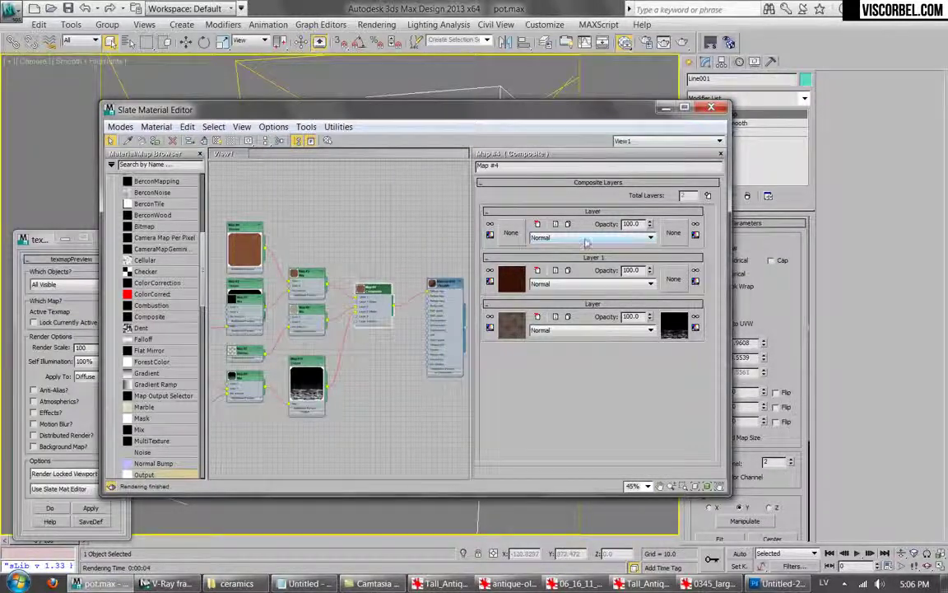
Swap the brown base layer and the masked dirt layer so the base sits lowest, and lay out the Composite's children.
{"action": "scroll", "coordinate": [404, 346], "scroll_direction": "up", "scroll_amount": 3}
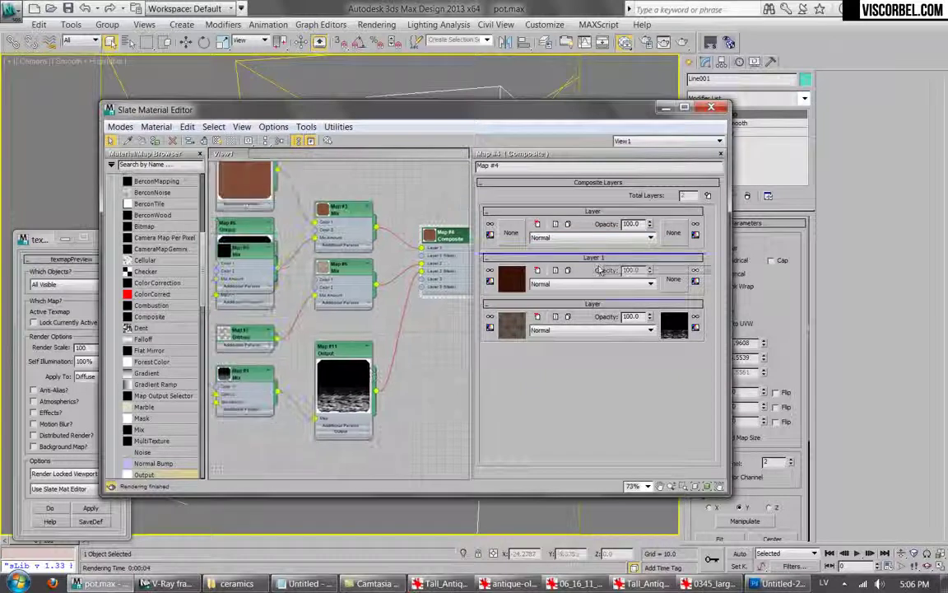
{"action": "left_click_drag", "start_coordinate": [601, 272], "coordinate": [600, 268]}
{"action": "right_click", "coordinate": [451, 232]}
{"action": "left_click", "coordinate": [510, 401]}
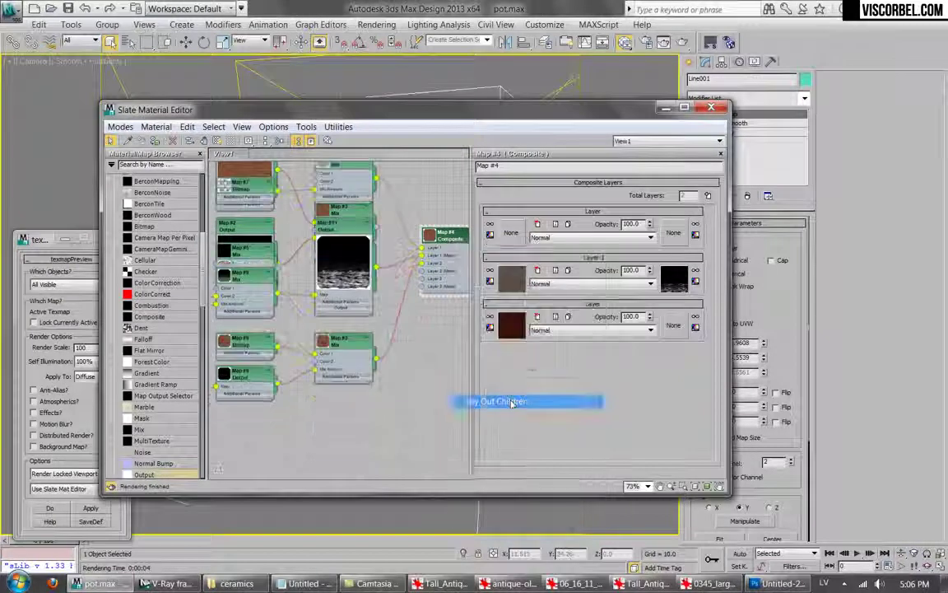
Move an overlapping node aside, try placing the brown base map in the empty top layer, and undo the last layer change.
{"action": "scroll", "coordinate": [319, 336], "scroll_direction": "down", "scroll_amount": 3}
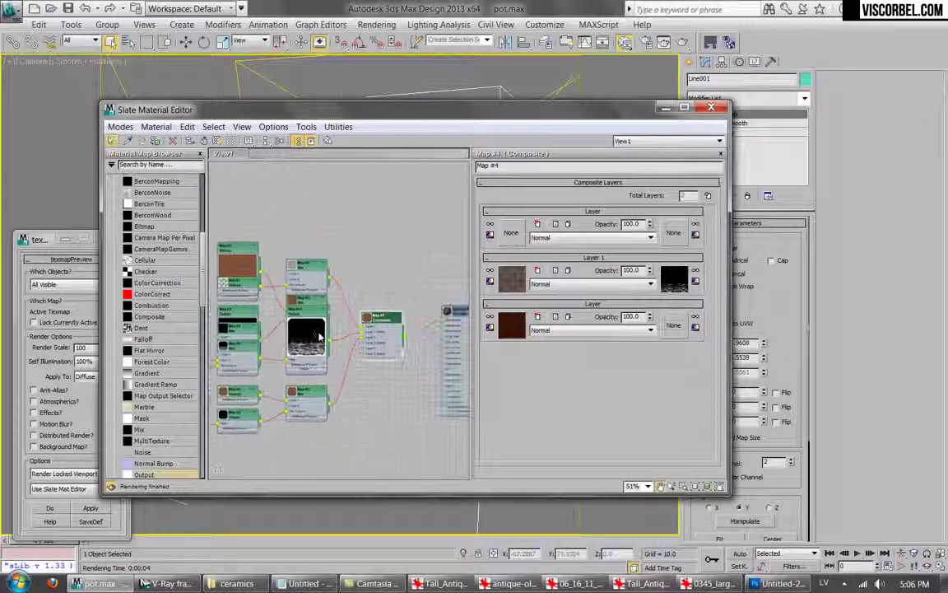
{"action": "middle_click_drag", "start_coordinate": [320, 336], "coordinate": [370, 321]}
{"action": "scroll", "coordinate": [369, 320], "scroll_direction": "up", "scroll_amount": 1}
{"action": "left_click_drag", "start_coordinate": [254, 279], "coordinate": [205, 240]}
{"action": "left_click_drag", "start_coordinate": [568, 303], "coordinate": [582, 217]}
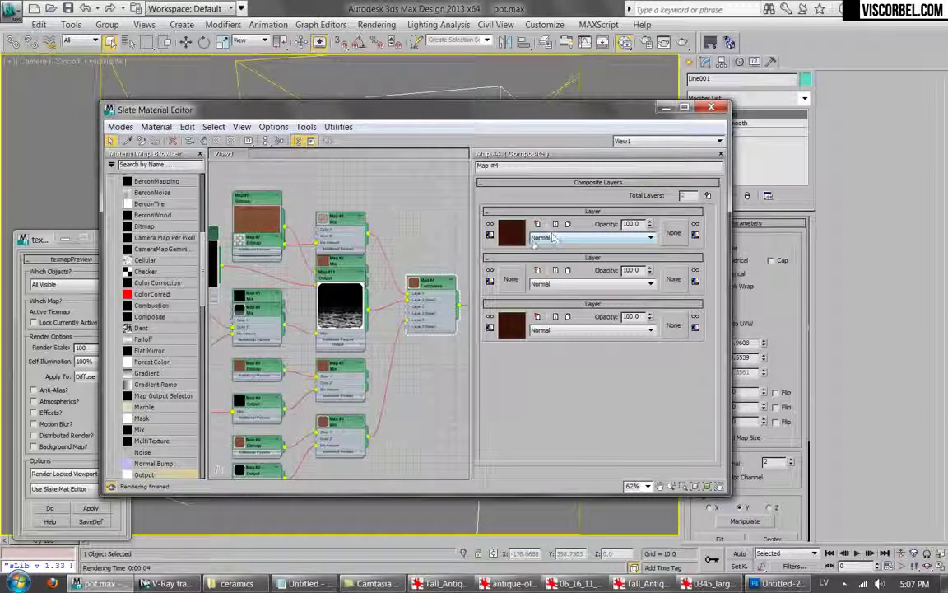
{"action": "key", "text": "ctrl+z"}
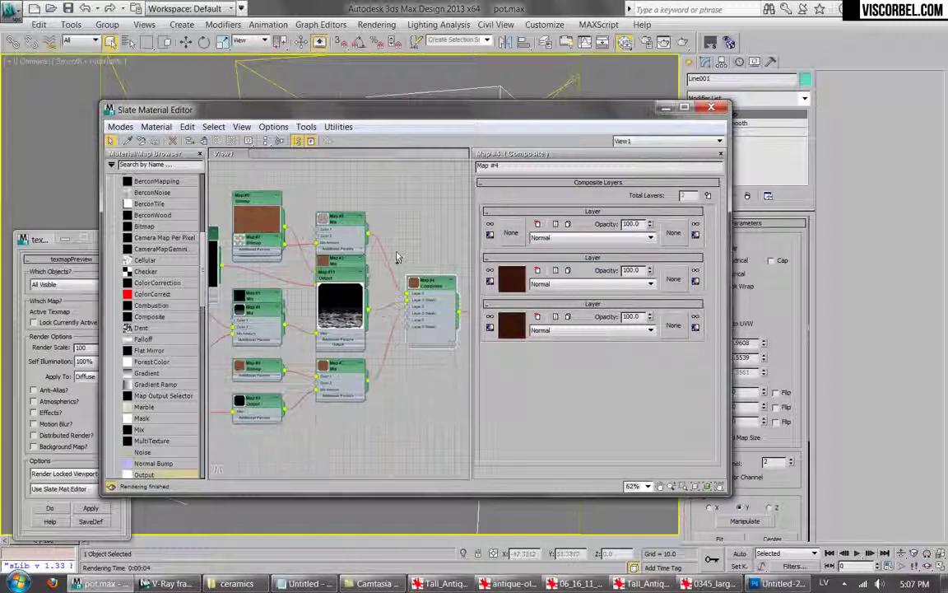
Move the masked dirt layer to the top of the Map #4 Composite's layer stack and lay out its child nodes.
{"action": "left_click", "coordinate": [511, 279]}
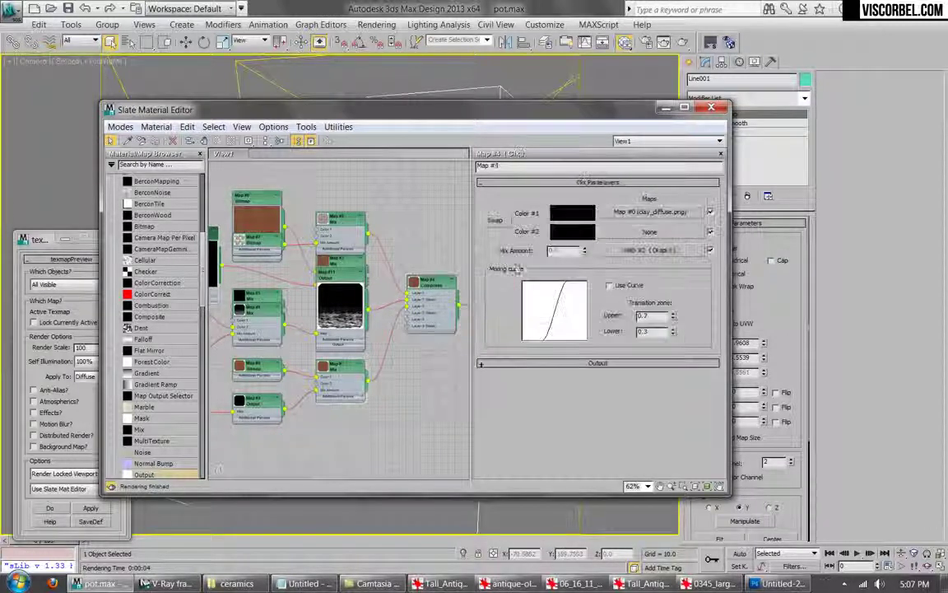
{"action": "double_click", "coordinate": [432, 282]}
{"action": "left_click", "coordinate": [512, 325]}
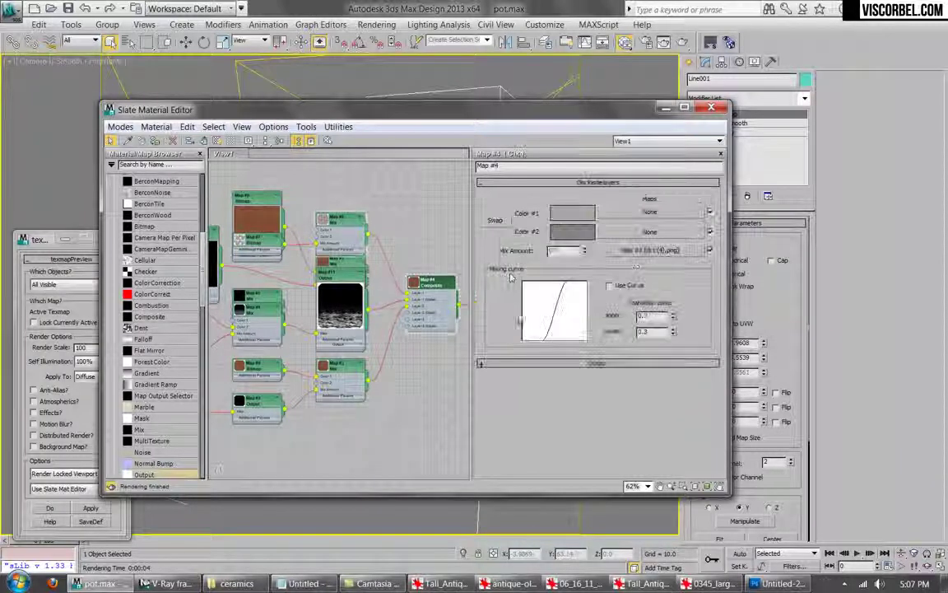
{"action": "double_click", "coordinate": [428, 285]}
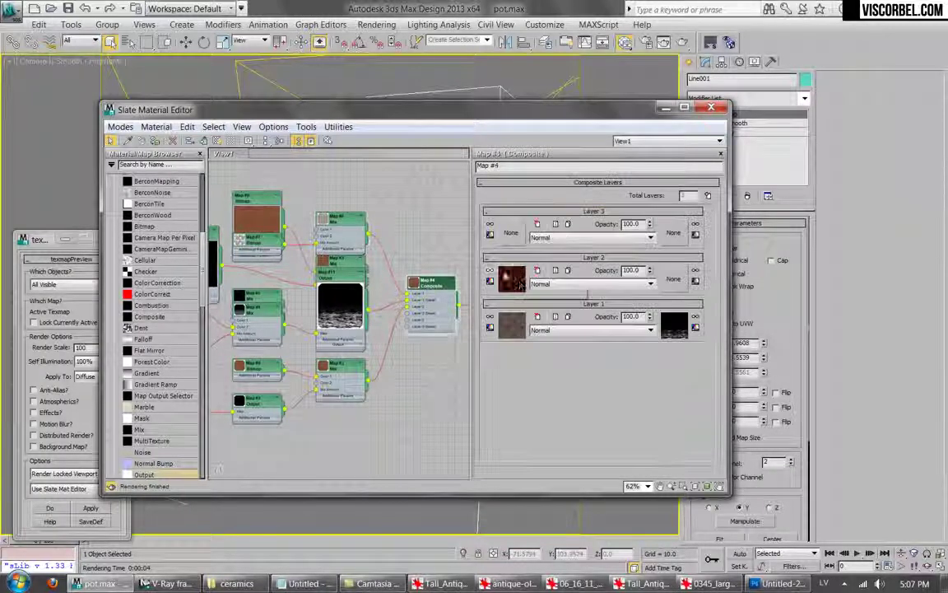
{"action": "left_click_drag", "start_coordinate": [550, 303], "coordinate": [569, 212]}
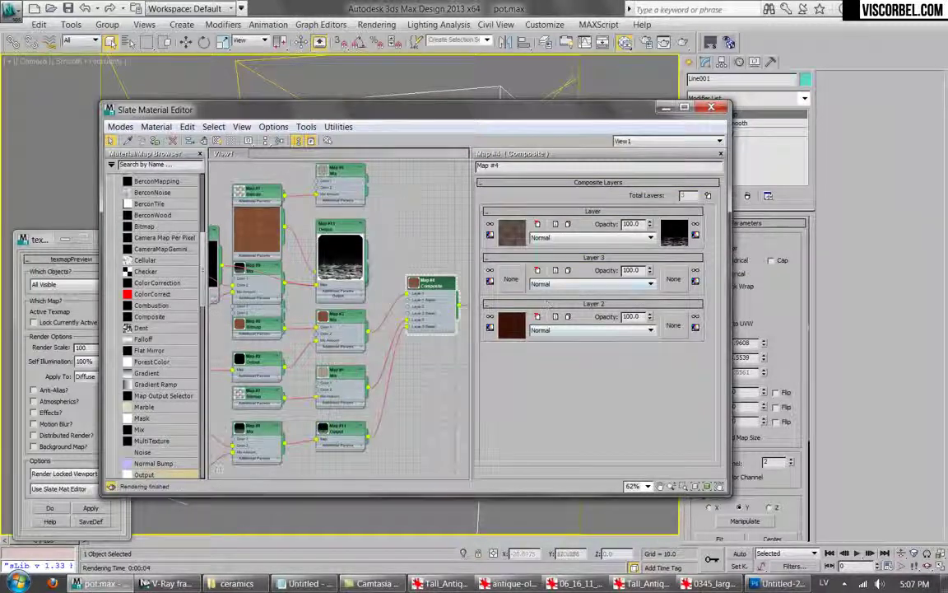
{"action": "right_click", "coordinate": [441, 284]}
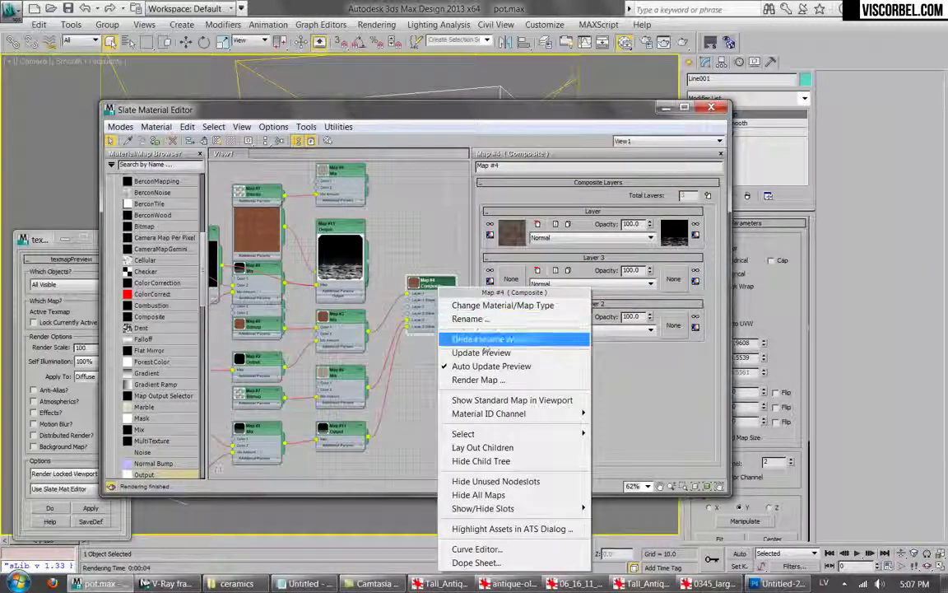
{"action": "left_click", "coordinate": [486, 448]}
{"action": "right_click", "coordinate": [433, 281]}
{"action": "left_click", "coordinate": [477, 442]}
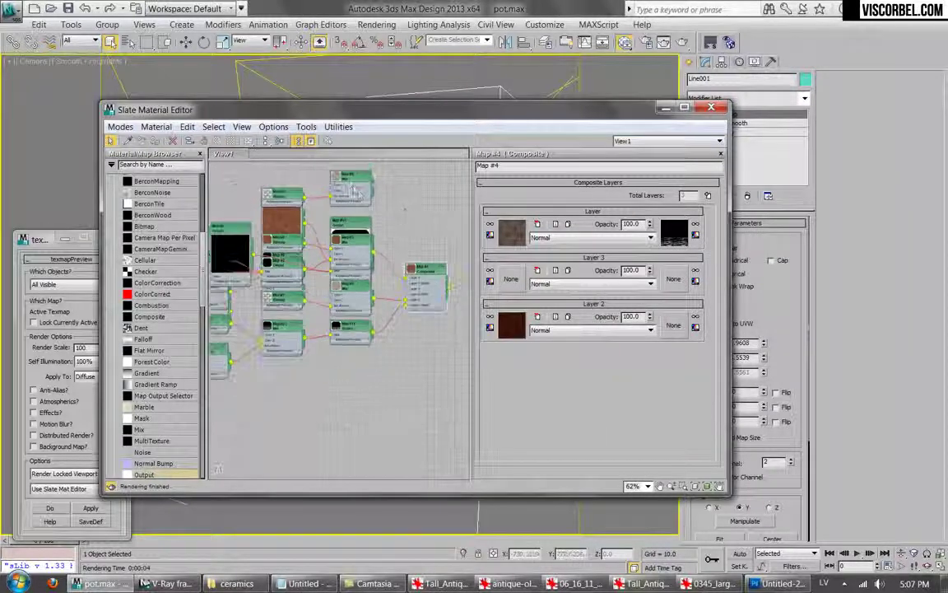
Move the Map #4 Composite node down into empty space below the old nodes and lay out its children there.
{"action": "left_click_drag", "start_coordinate": [372, 189], "coordinate": [350, 177]}
{"action": "left_click", "coordinate": [444, 255]}
{"action": "left_click_drag", "start_coordinate": [425, 271], "coordinate": [428, 414]}
{"action": "right_click", "coordinate": [435, 417]}
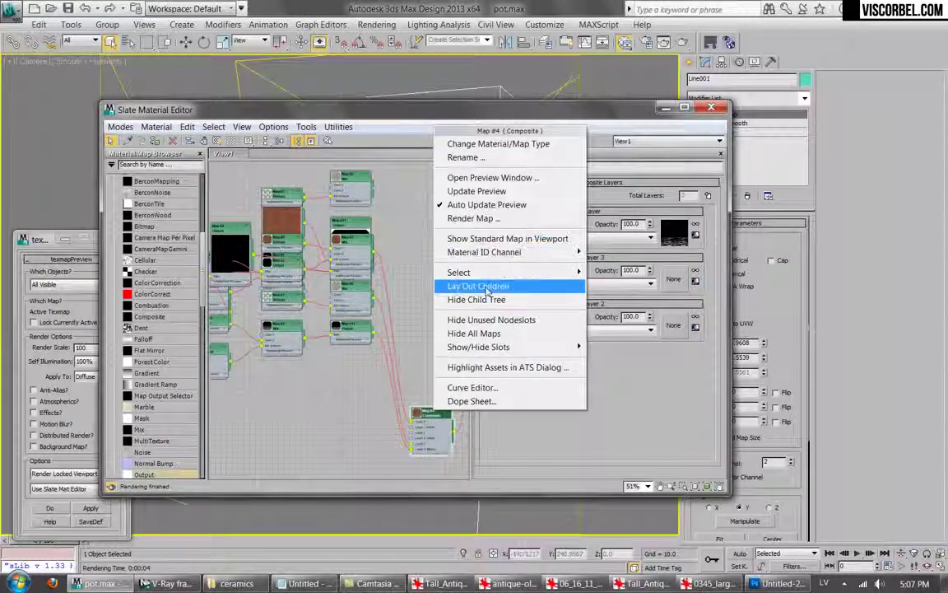
{"action": "left_click", "coordinate": [478, 287]}
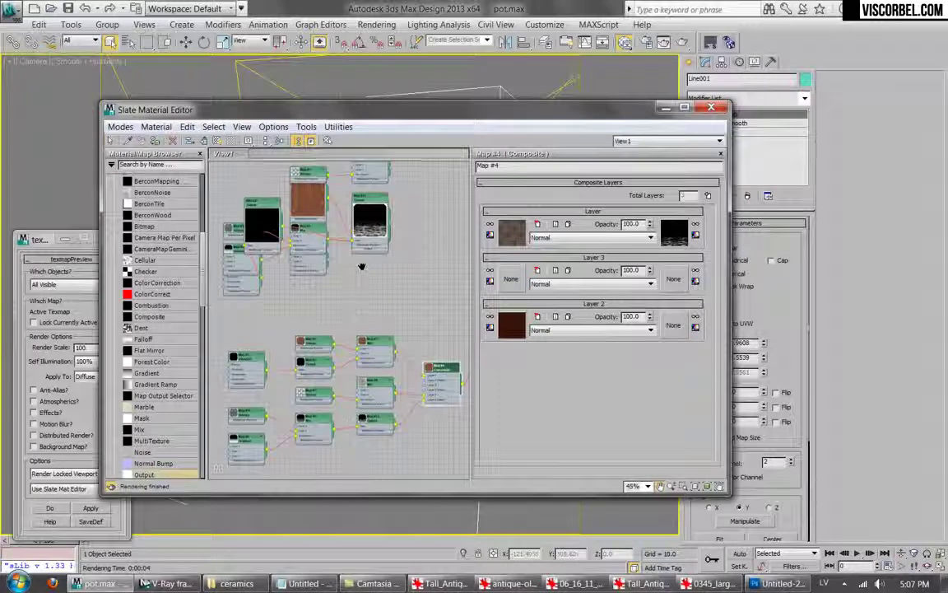
Delete the leftover group of old map nodes above the Composite's tree.
{"action": "scroll", "coordinate": [349, 420], "scroll_direction": "down", "scroll_amount": 3}
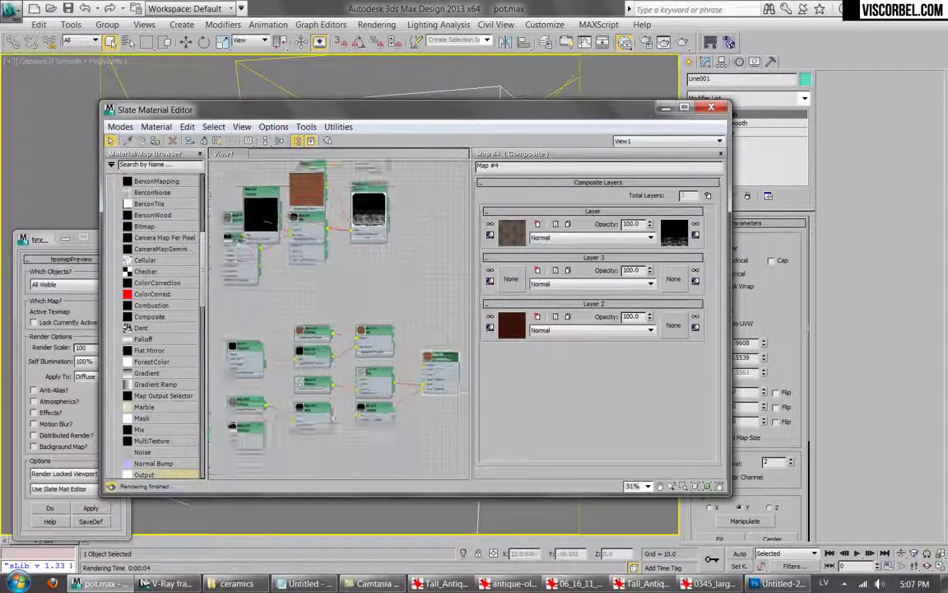
{"action": "left_click_drag", "start_coordinate": [407, 180], "coordinate": [248, 321]}
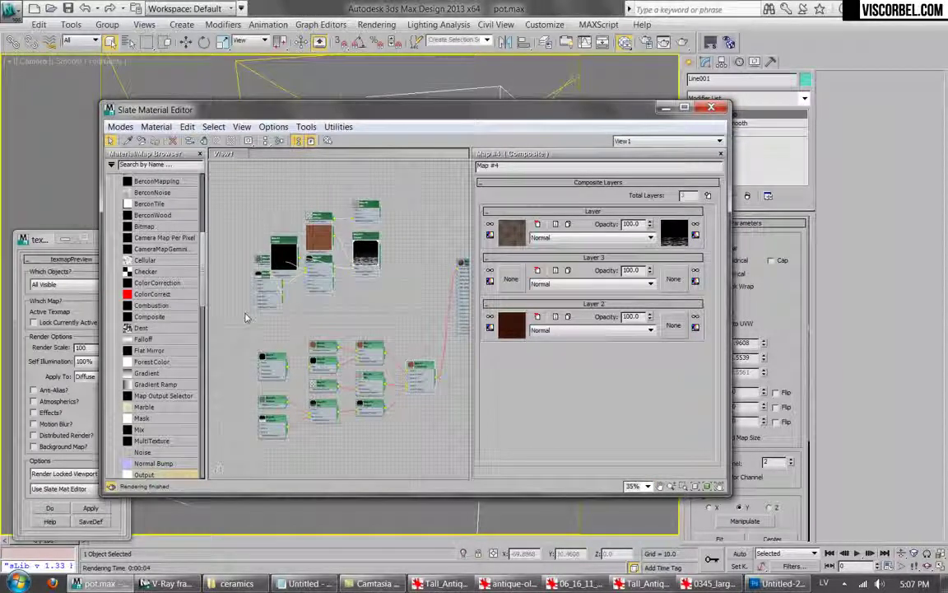
{"action": "key", "text": "Delete"}
Copy the top layer's dirt mask into the mask slot of the Composite's empty middle layer.
{"action": "middle_click_drag", "start_coordinate": [426, 412], "coordinate": [371, 349]}
{"action": "scroll", "coordinate": [372, 305], "scroll_direction": "up", "scroll_amount": 6}
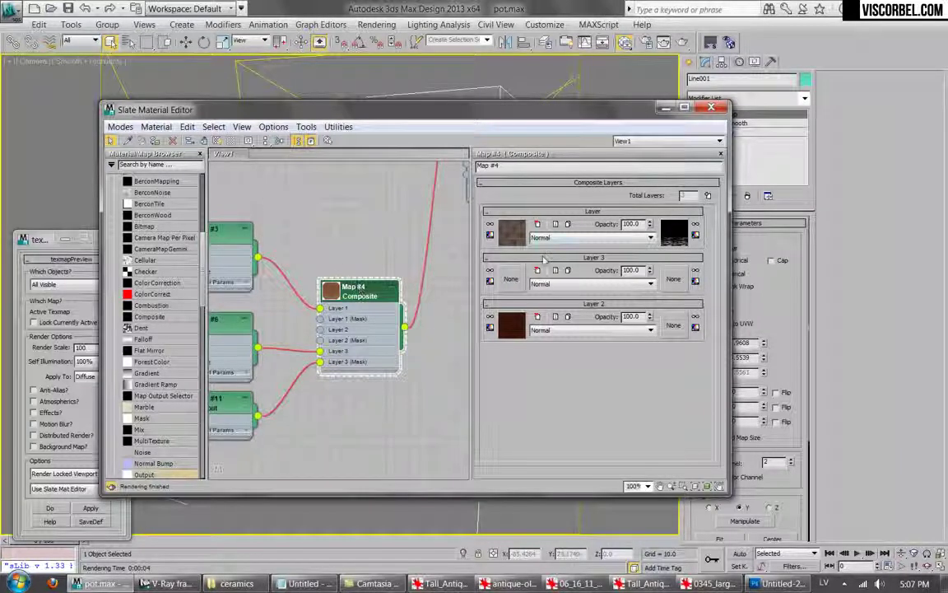
{"action": "right_click", "coordinate": [689, 240]}
{"action": "left_click", "coordinate": [709, 260]}
{"action": "right_click", "coordinate": [676, 278]}
{"action": "left_click", "coordinate": [708, 283]}
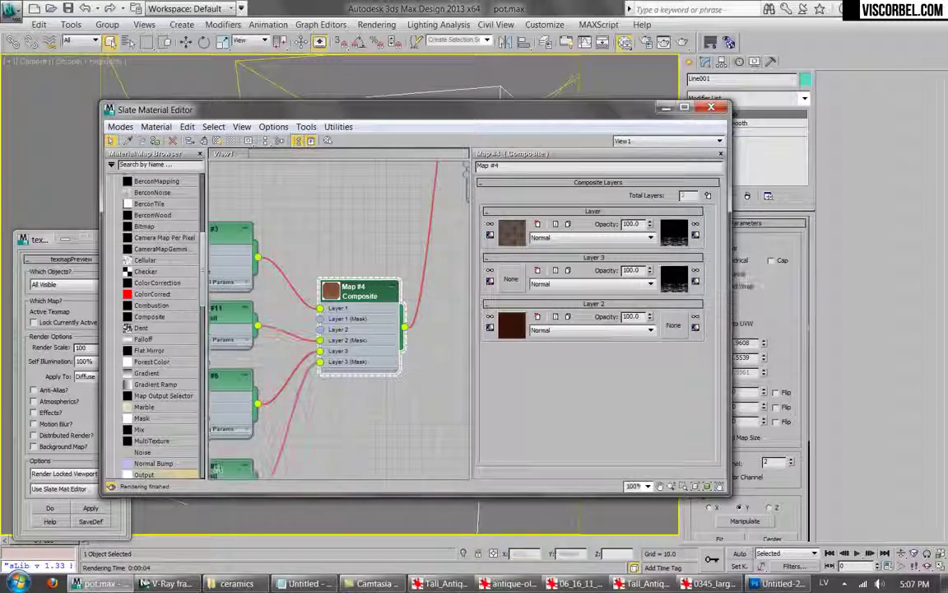
Assign a VRayColor map to the Composite's empty middle layer and open its parameters.
{"action": "left_click", "coordinate": [523, 278]}
{"action": "left_click_drag", "start_coordinate": [476, 200], "coordinate": [477, 408]}
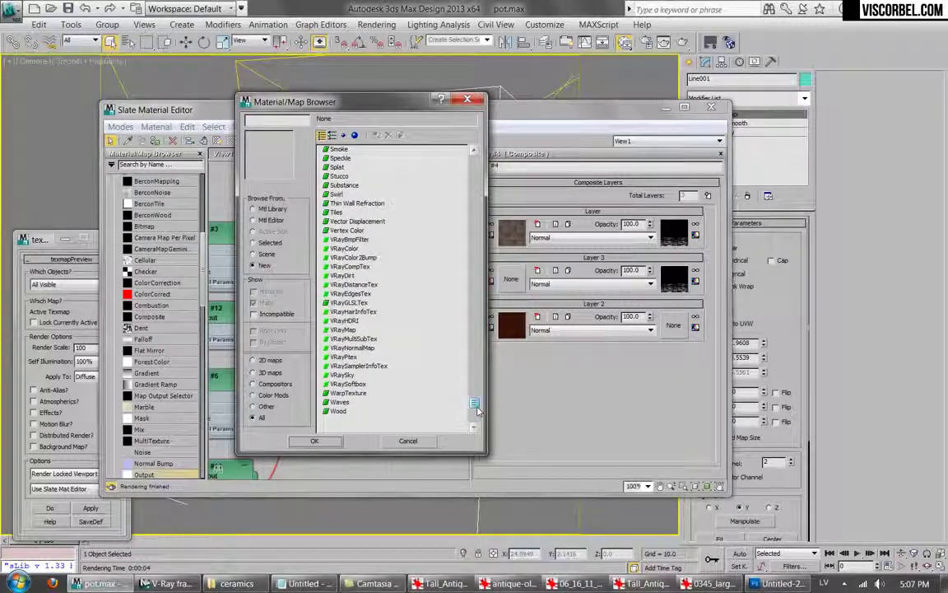
{"action": "double_click", "coordinate": [346, 248]}
{"action": "left_click", "coordinate": [524, 279]}
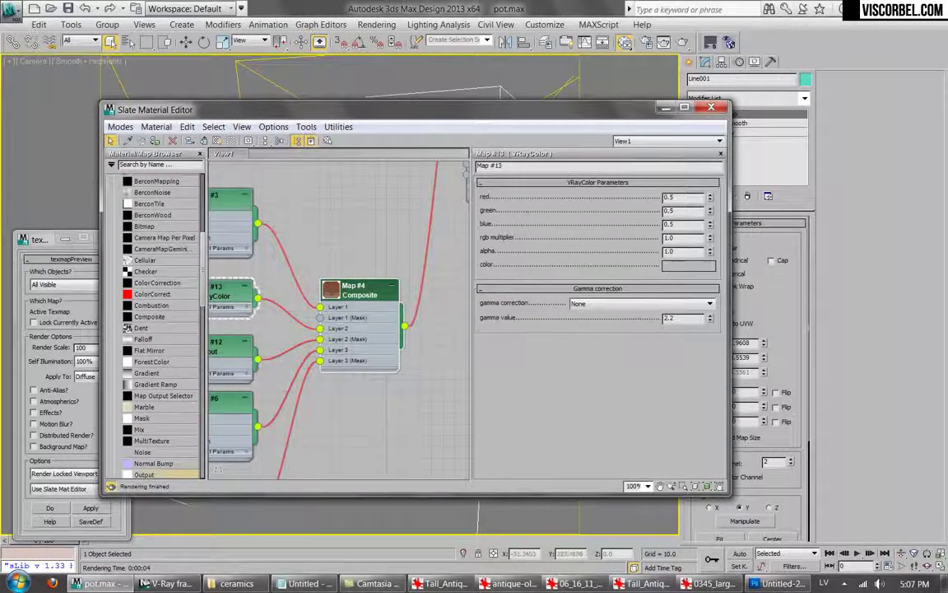
Set the VRayColor to a very dark reddish brown (Red 5, Green 2, Blue 2), comparing with the reference pot photos and last render.
{"action": "left_click", "coordinate": [688, 264]}
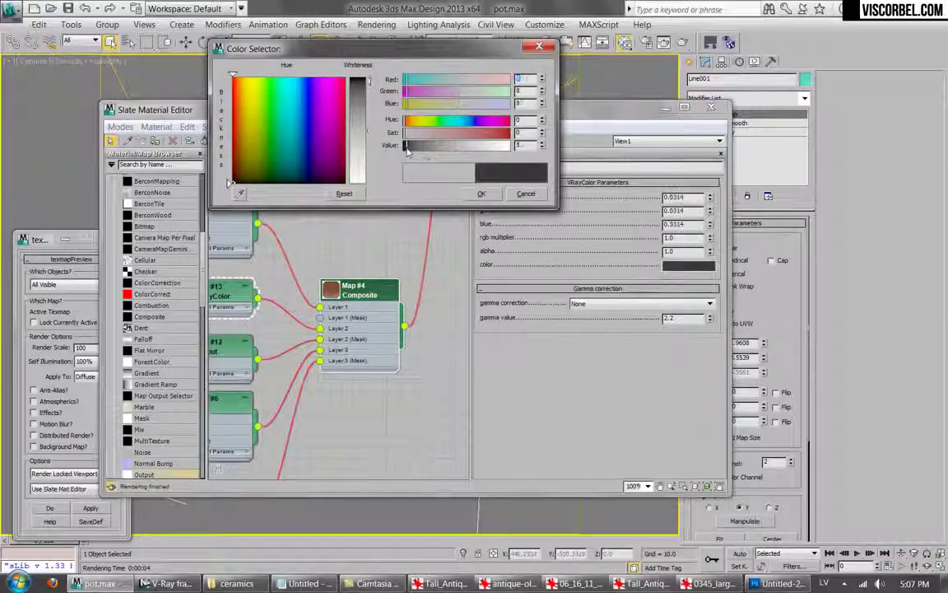
{"action": "left_click", "coordinate": [512, 583]}
{"action": "left_click", "coordinate": [459, 583]}
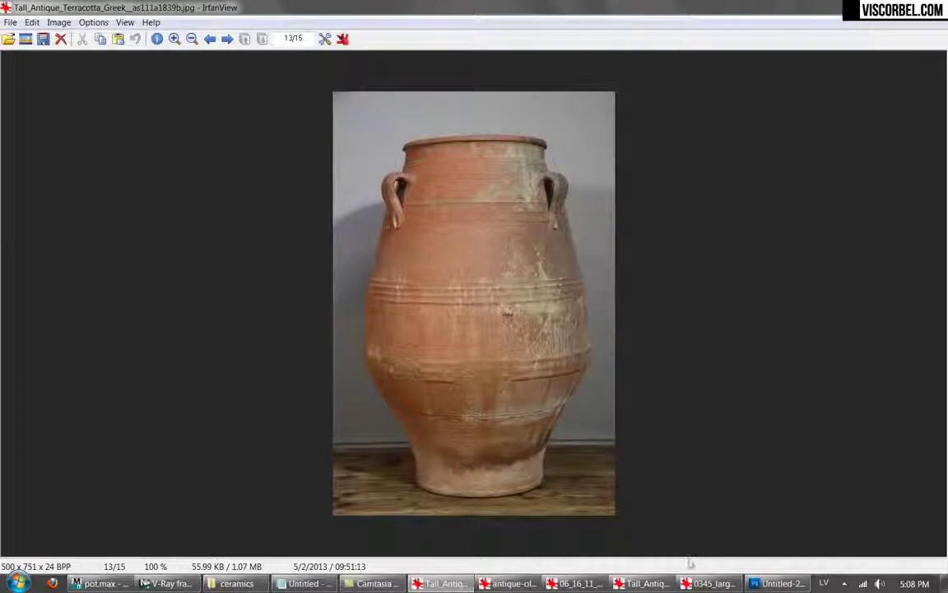
{"action": "left_click", "coordinate": [169, 582]}
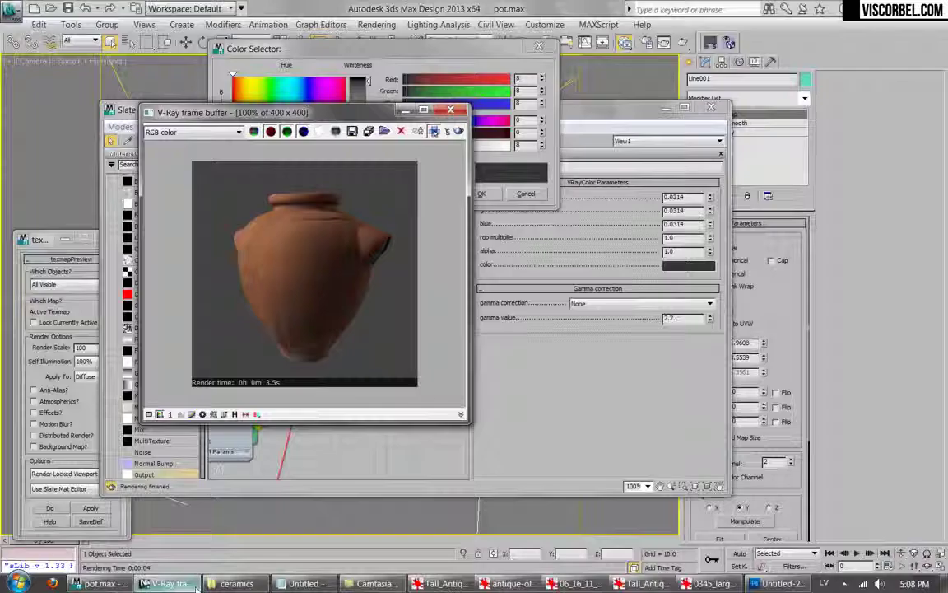
{"action": "left_click", "coordinate": [450, 110]}
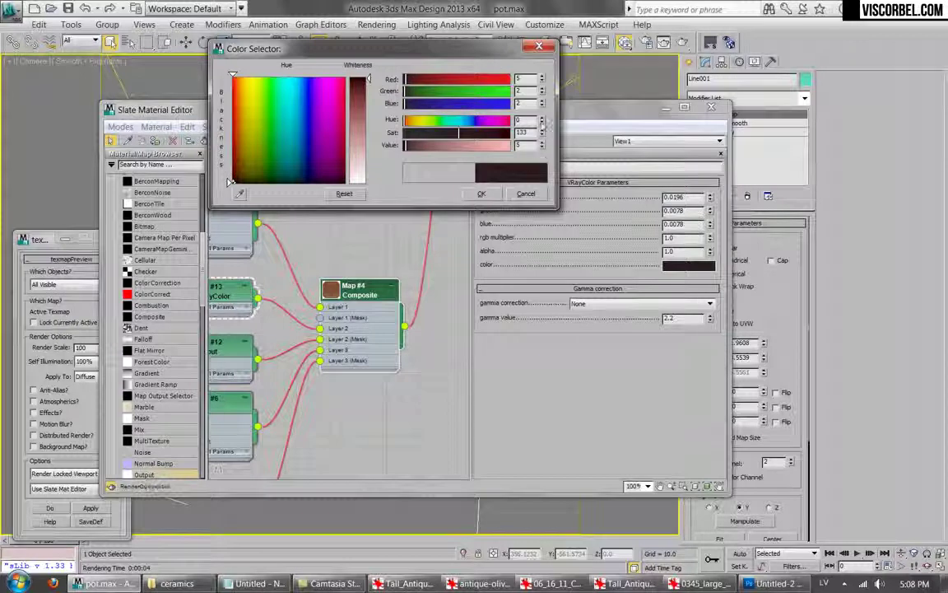
{"action": "left_click", "coordinate": [541, 117]}
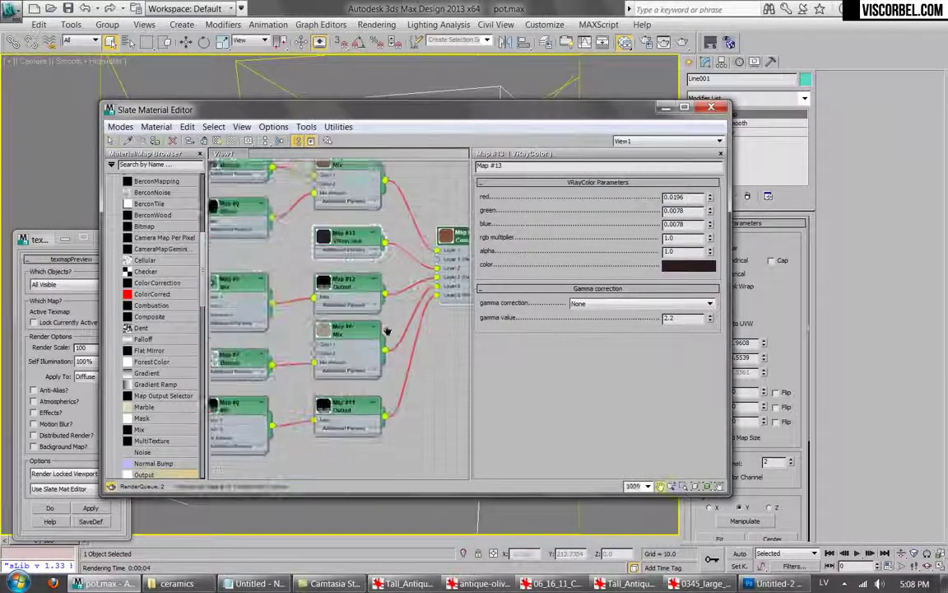
Open the Gradient map that drives the Mix inside the middle layer's mask.
{"action": "middle_click_drag", "start_coordinate": [387, 331], "coordinate": [234, 393]}
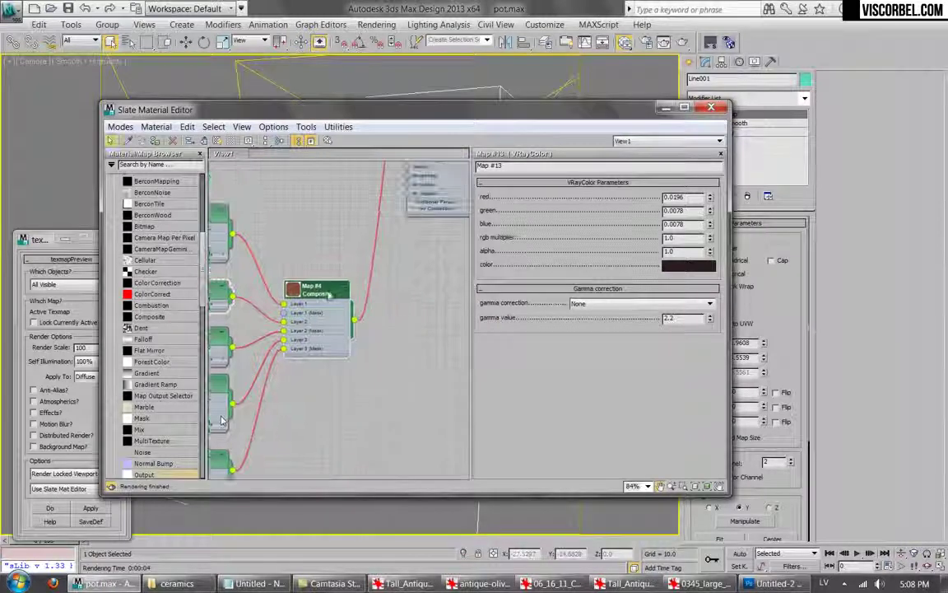
{"action": "double_click", "coordinate": [313, 289]}
{"action": "left_click_drag", "start_coordinate": [520, 282], "coordinate": [670, 282]}
{"action": "left_click", "coordinate": [670, 281]}
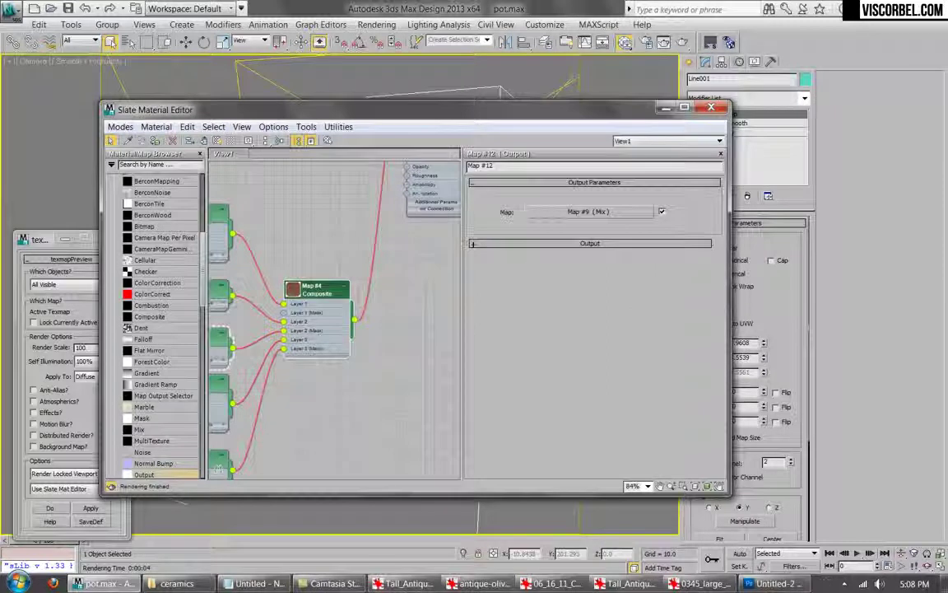
{"action": "left_click", "coordinate": [588, 212]}
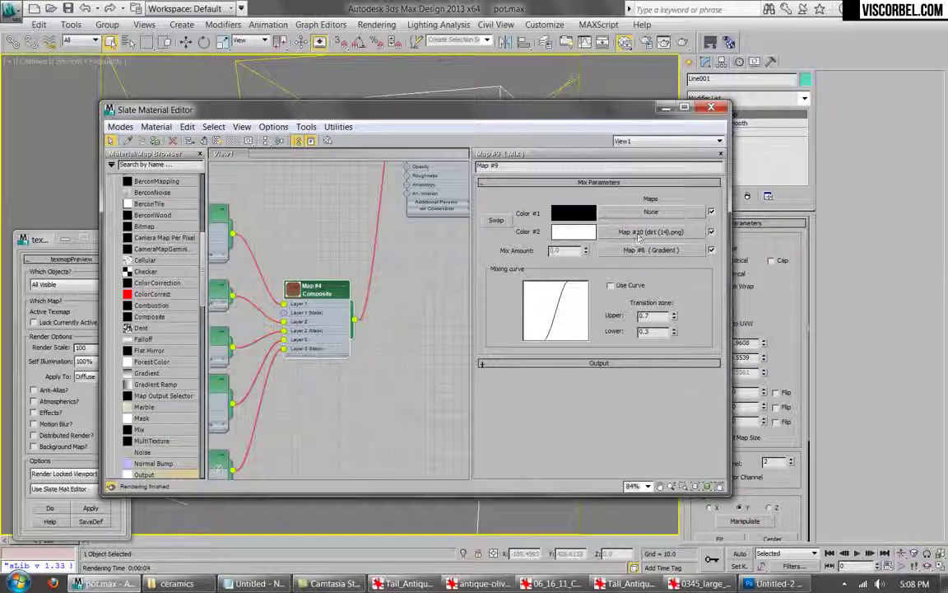
{"action": "left_click", "coordinate": [650, 249]}
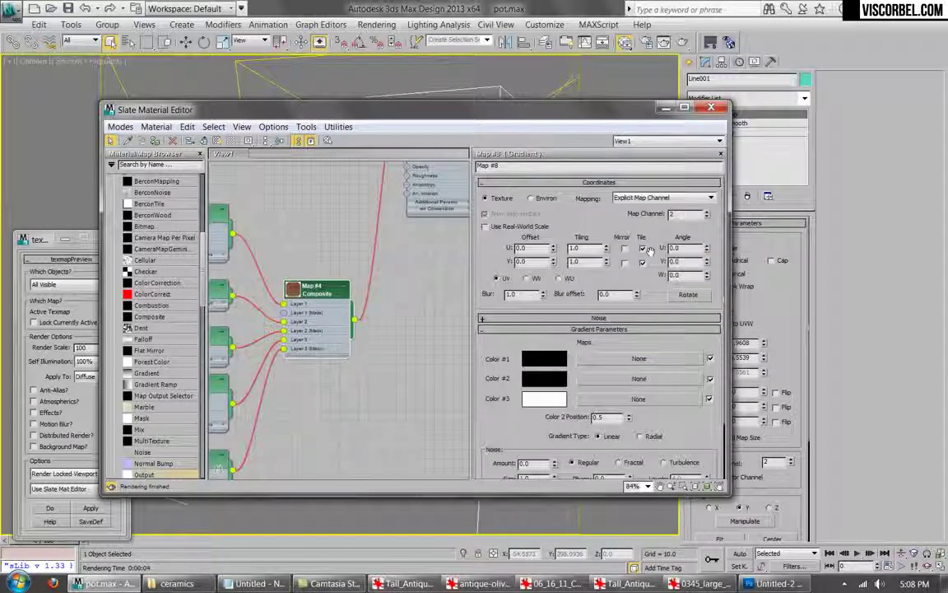
Move the material editor aside, locate the Map #8 Gradient of the middle layer's mask, and show it on the pot in the viewport.
{"action": "left_click_drag", "start_coordinate": [512, 117], "coordinate": [685, 93]}
{"action": "middle_click_drag", "start_coordinate": [498, 332], "coordinate": [623, 228]}
{"action": "scroll", "coordinate": [484, 269], "scroll_direction": "down", "scroll_amount": 2}
{"action": "scroll", "coordinate": [485, 270], "scroll_direction": "down", "scroll_amount": 4}
{"action": "middle_click_drag", "start_coordinate": [405, 280], "coordinate": [512, 279]}
{"action": "scroll", "coordinate": [512, 277], "scroll_direction": "up", "scroll_amount": 2}
{"action": "right_click", "coordinate": [484, 246]}
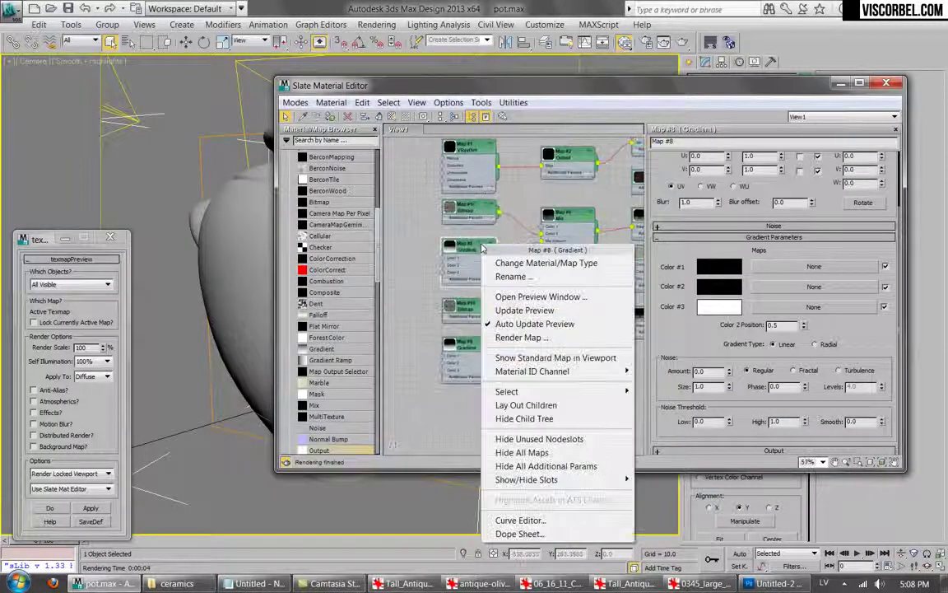
{"action": "left_click", "coordinate": [543, 357]}
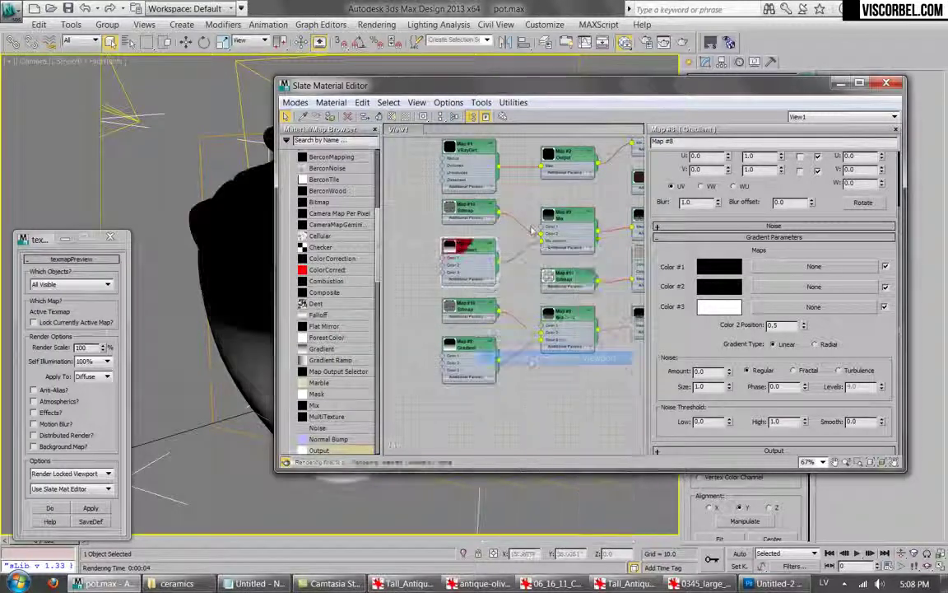
Uncover the pot in the viewport and set the mask Gradient's Color 2 Position to 0.6.
{"action": "left_click_drag", "start_coordinate": [558, 89], "coordinate": [673, 111]}
{"action": "left_click_drag", "start_coordinate": [901, 205], "coordinate": [899, 235]}
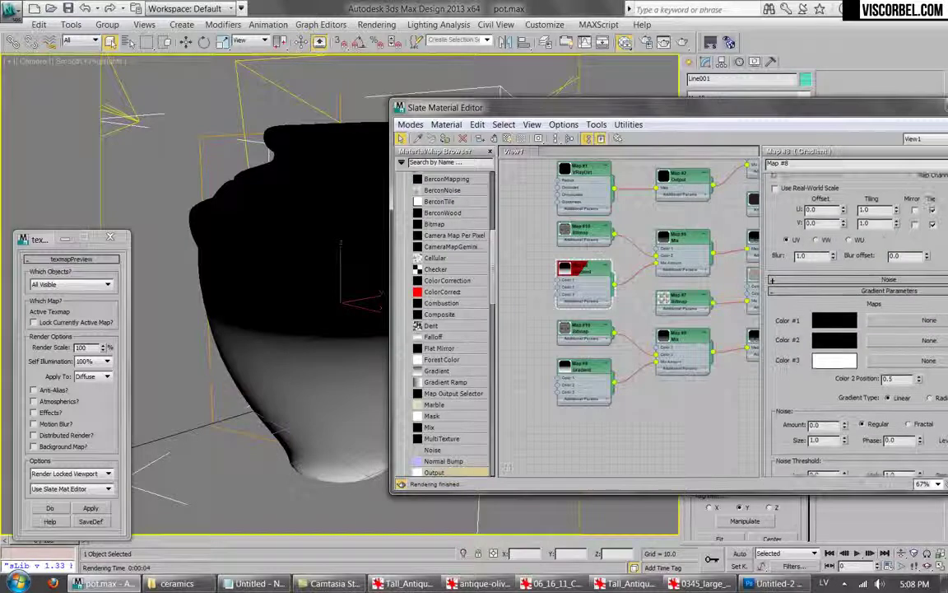
{"action": "left_click_drag", "start_coordinate": [860, 109], "coordinate": [768, 98]}
{"action": "left_click", "coordinate": [829, 365]}
{"action": "left_click", "coordinate": [829, 365]}
{"action": "left_click", "coordinate": [829, 364]}
{"action": "left_click", "coordinate": [829, 365]}
{"action": "left_click_drag", "start_coordinate": [829, 366], "coordinate": [824, 356]}
Render the camera view to check the dark dirt layer around the pot's base.
{"action": "left_click_drag", "start_coordinate": [700, 97], "coordinate": [550, 321]}
{"action": "key", "text": "shift+q"}
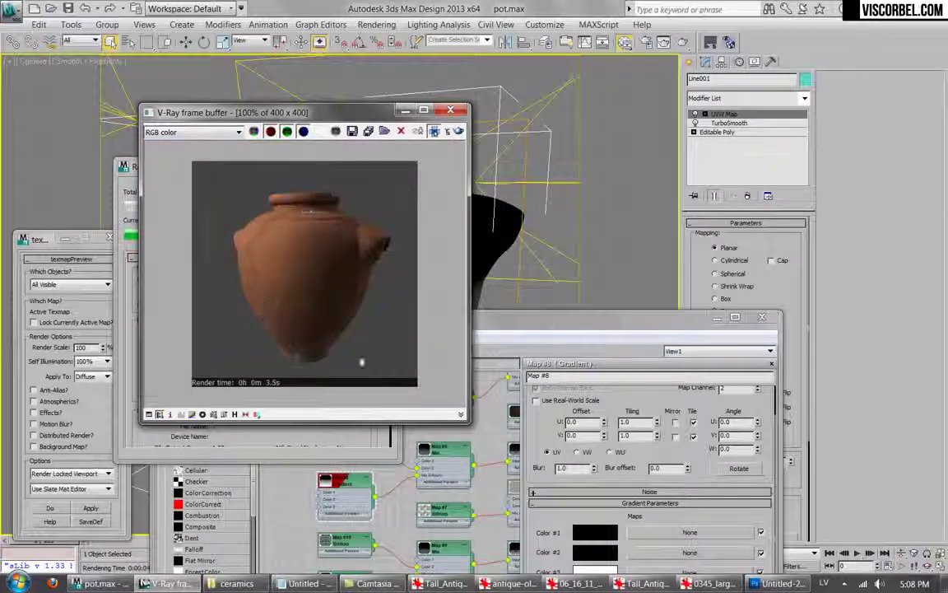
{"action": "left_click_drag", "start_coordinate": [520, 327], "coordinate": [620, 165]}
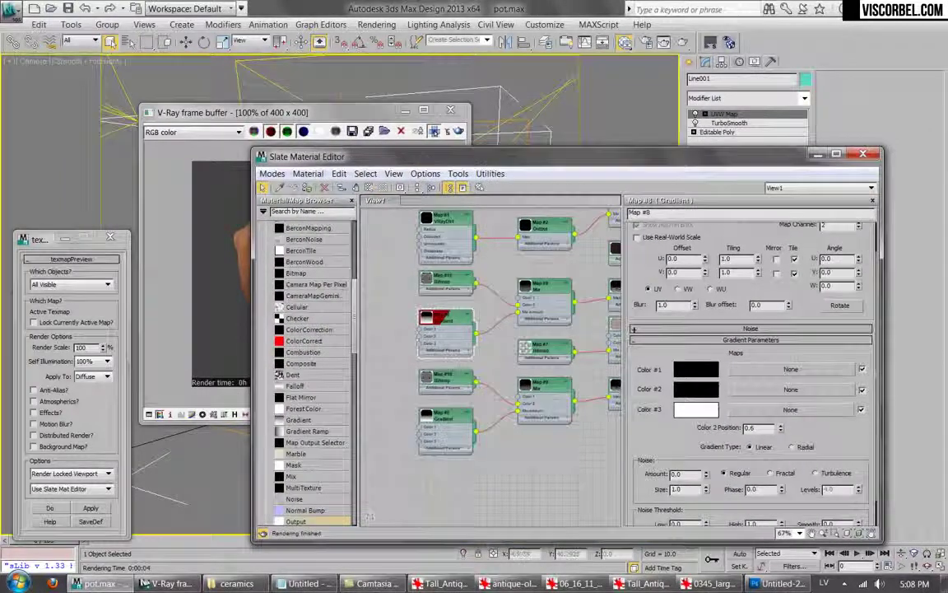
Open the dirt (14).png bitmap of the middle layer's mask and show it on the pot in the viewport.
{"action": "double_click", "coordinate": [448, 280]}
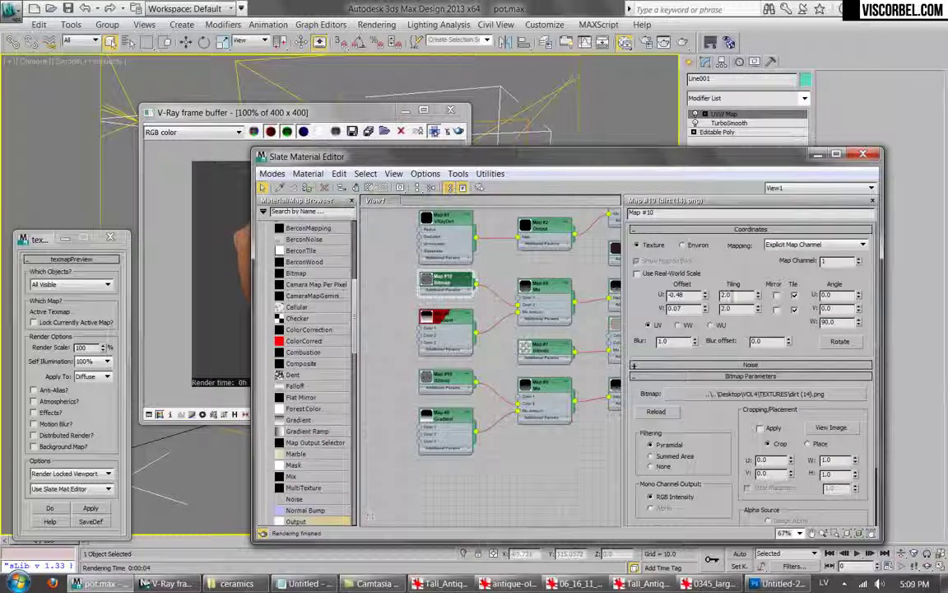
{"action": "left_click", "coordinate": [451, 110]}
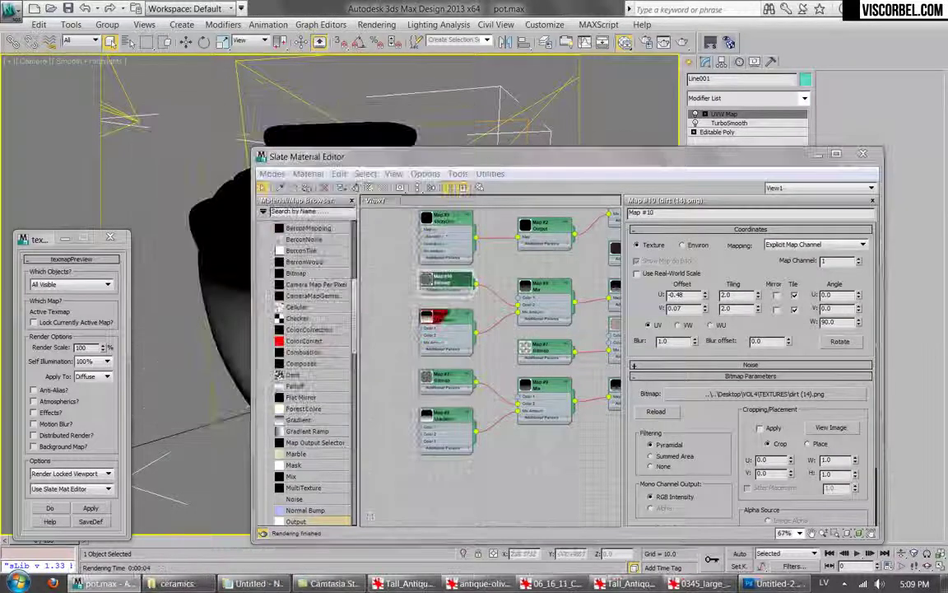
{"action": "right_click", "coordinate": [451, 278]}
{"action": "left_click", "coordinate": [493, 414]}
{"action": "left_click_drag", "start_coordinate": [462, 156], "coordinate": [588, 139]}
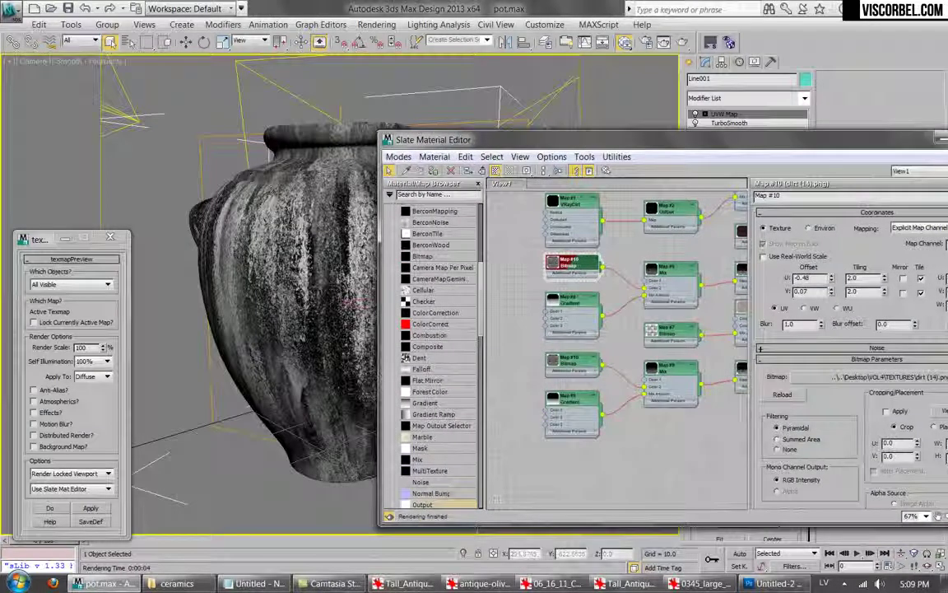
Set the U offset of the mask's dirt (14).png bitmap to -0.47 and its U and V tiling to 1.9.
{"action": "left_click", "coordinate": [832, 292]}
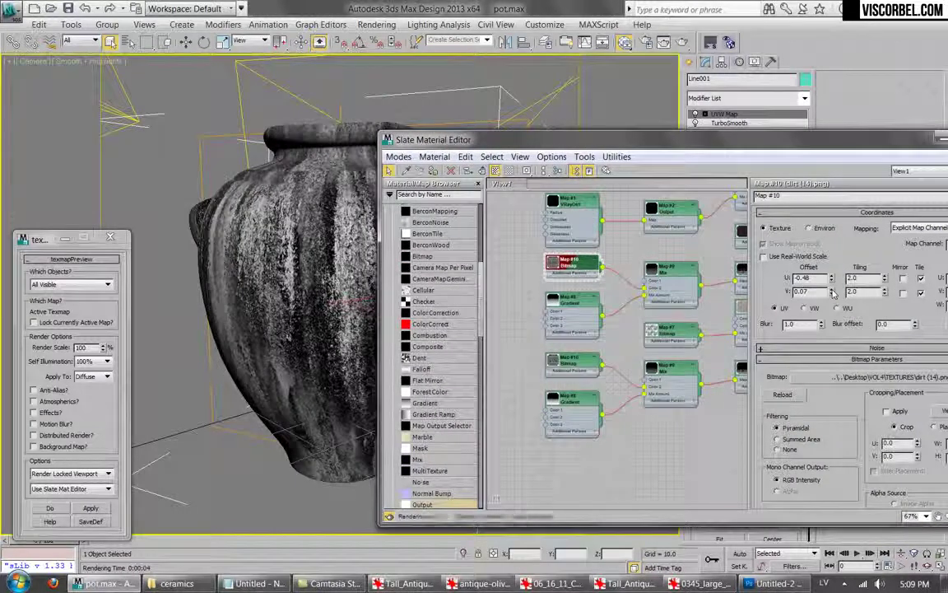
{"action": "left_click", "coordinate": [832, 294]}
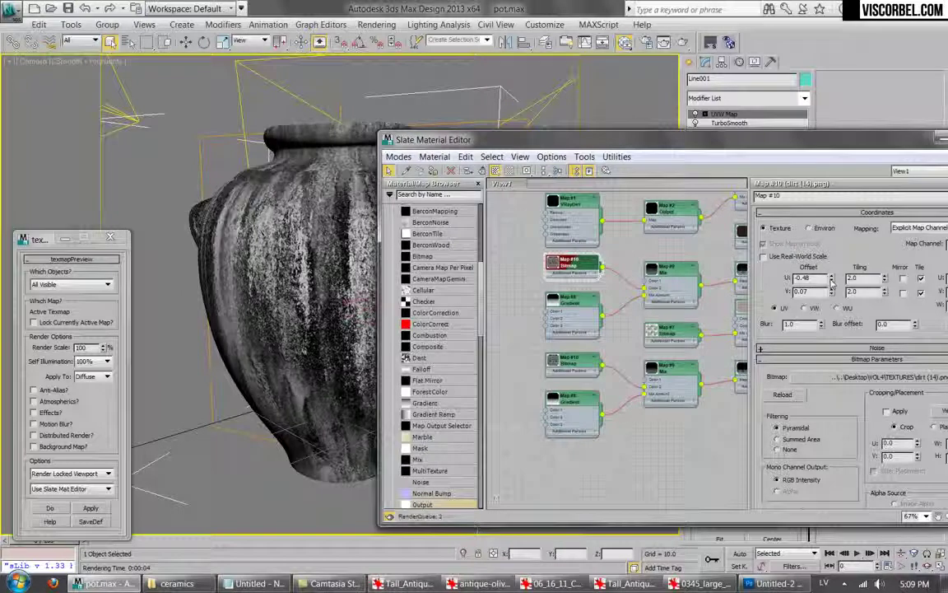
{"action": "left_click", "coordinate": [832, 280]}
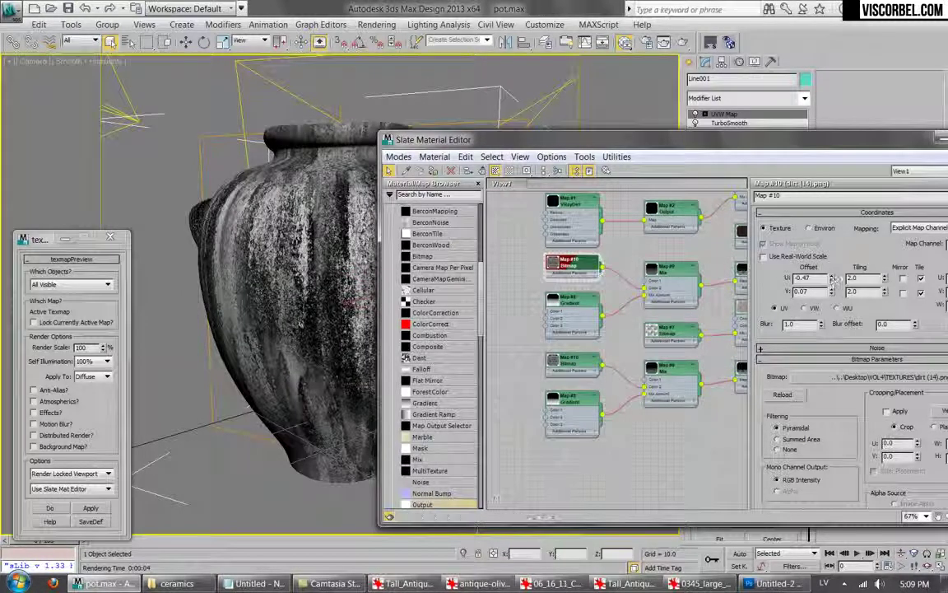
{"action": "double_click", "coordinate": [853, 278]}
{"action": "type", "text": "1"}
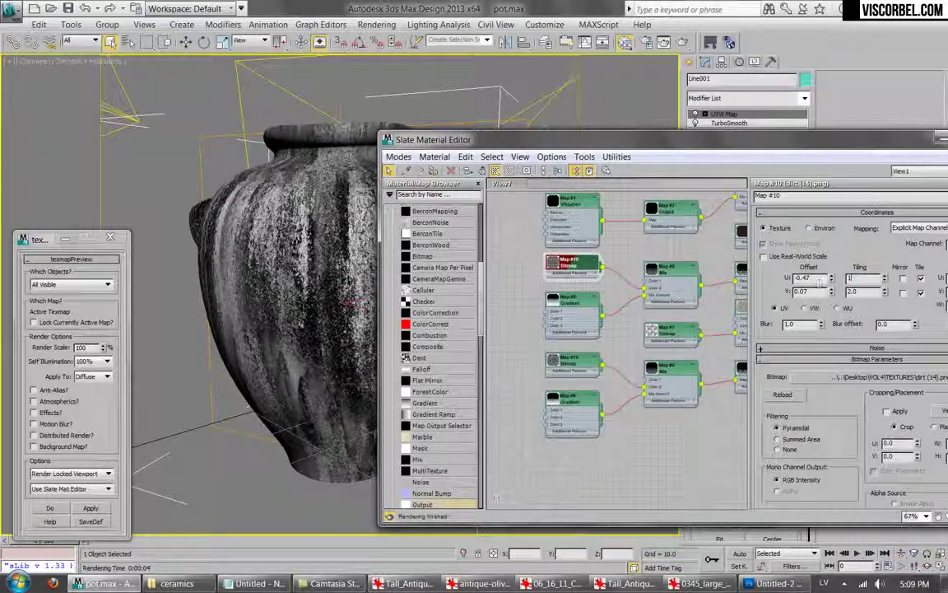
{"action": "type", "text": ".9"}
{"action": "key", "text": "Tab"}
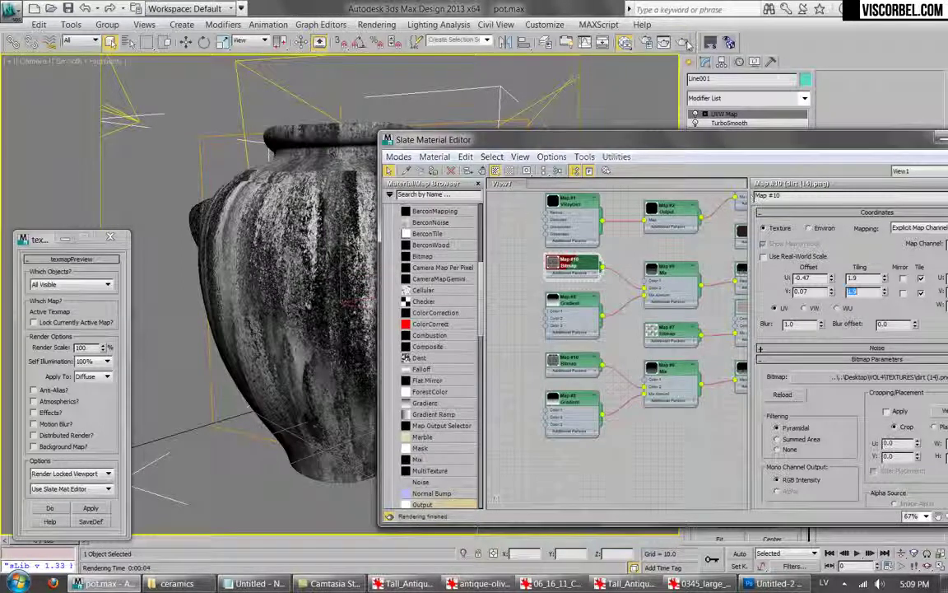
Render the camera view to check the retiled dirt, and set the bitmap's V offset to 0.08.
{"action": "key", "text": "shift+q"}
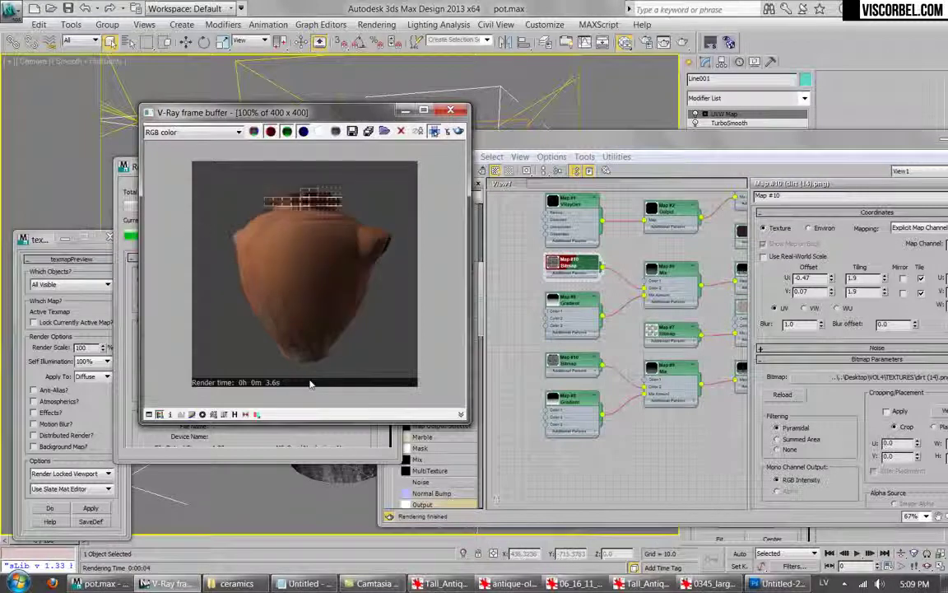
{"action": "left_click", "coordinate": [832, 290]}
{"action": "left_click", "coordinate": [460, 128]}
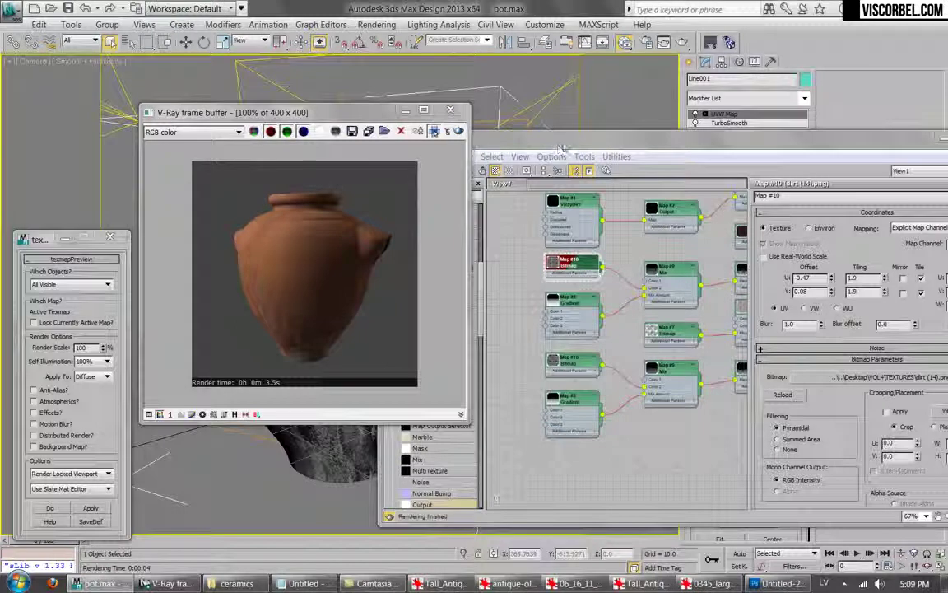
Open the Map #4 Composite map and set the Layer 2 blending mode to Multiply.
{"action": "left_click_drag", "start_coordinate": [514, 136], "coordinate": [282, 152]}
{"action": "middle_click_drag", "start_coordinate": [502, 318], "coordinate": [338, 317]}
{"action": "scroll", "coordinate": [455, 345], "scroll_direction": "down", "scroll_amount": 2}
{"action": "scroll", "coordinate": [389, 345], "scroll_direction": "up", "scroll_amount": 1}
{"action": "scroll", "coordinate": [408, 345], "scroll_direction": "up", "scroll_amount": 1}
{"action": "double_click", "coordinate": [494, 282]}
{"action": "left_click", "coordinate": [634, 329]}
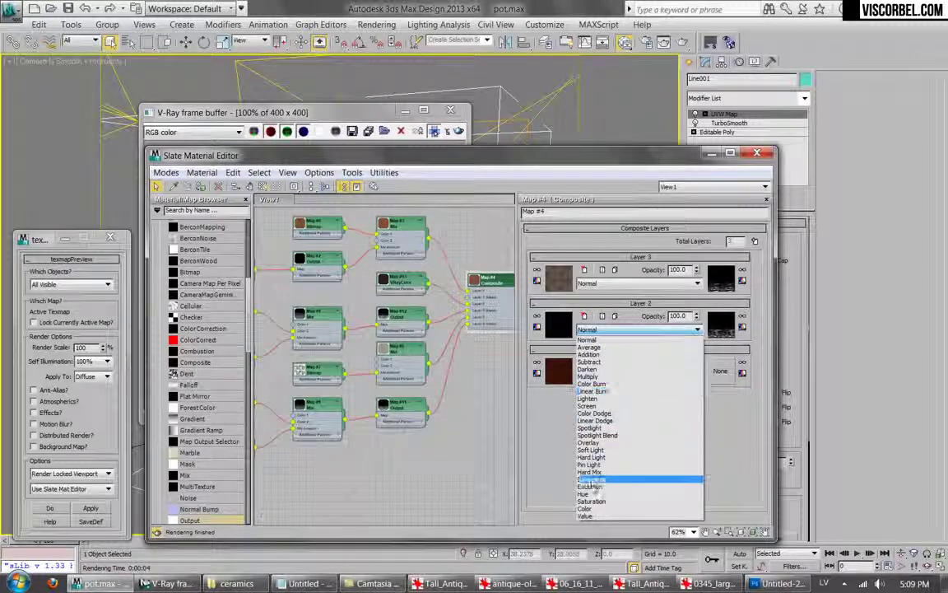
{"action": "left_click", "coordinate": [589, 376]}
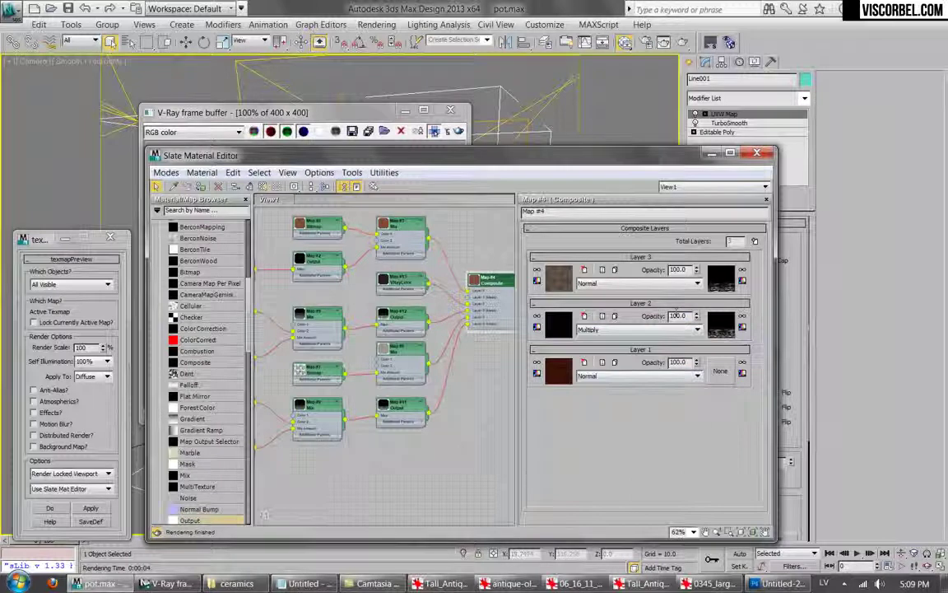
Set the Composite map's Layer 2 opacity to 50 and check the pot in a test render.
{"action": "type", "text": "5"}
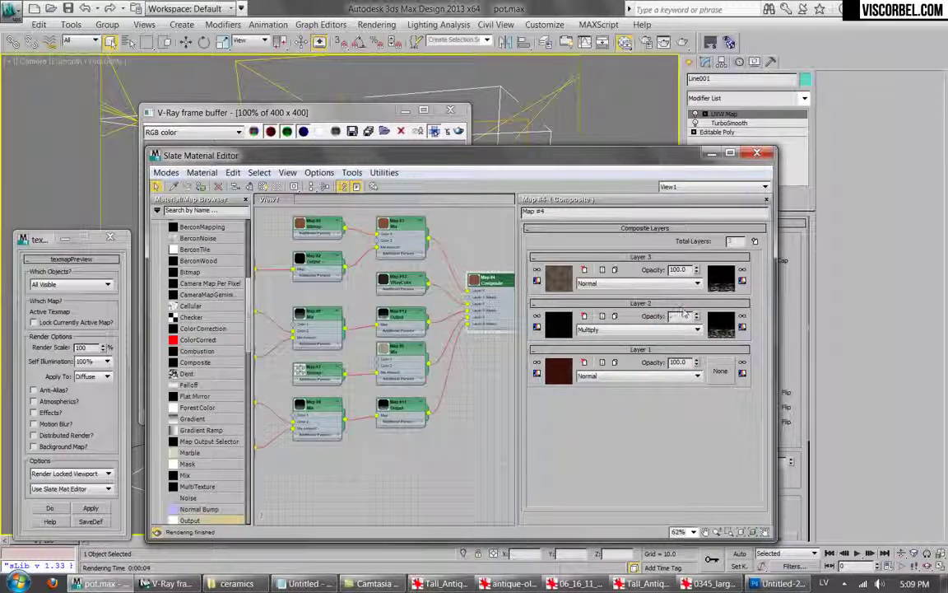
{"action": "type", "text": "0"}
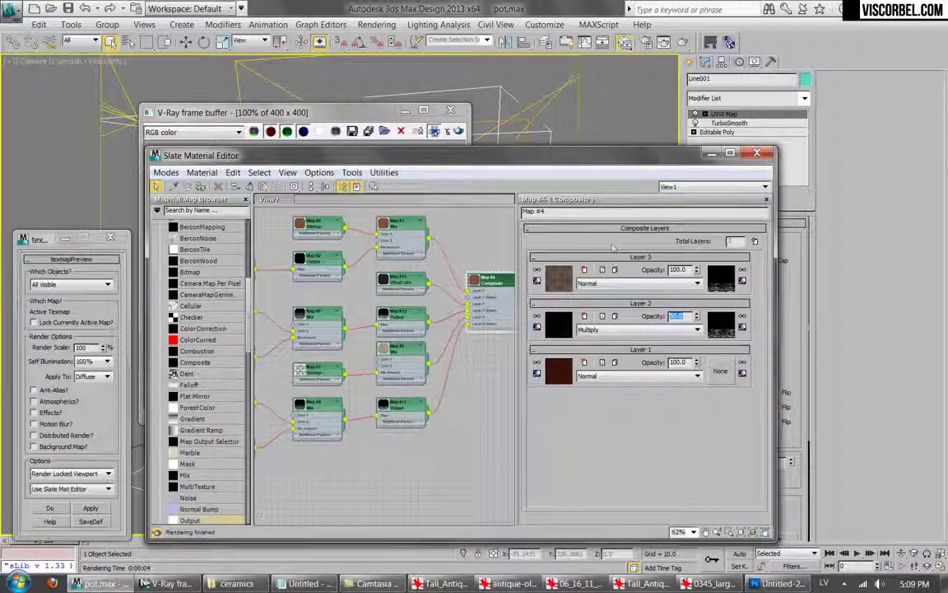
{"action": "key", "text": "shift+q"}
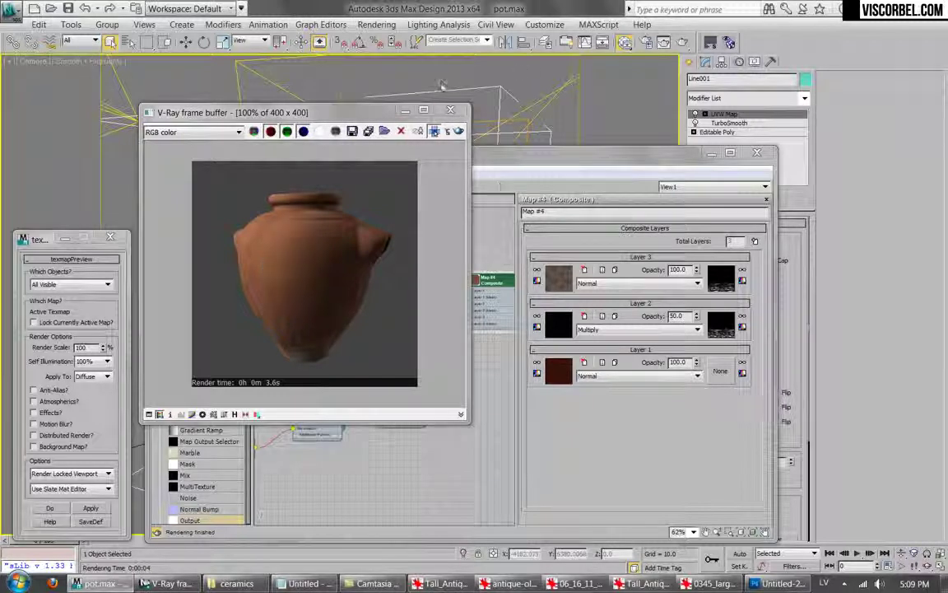
{"action": "left_click", "coordinate": [451, 110]}
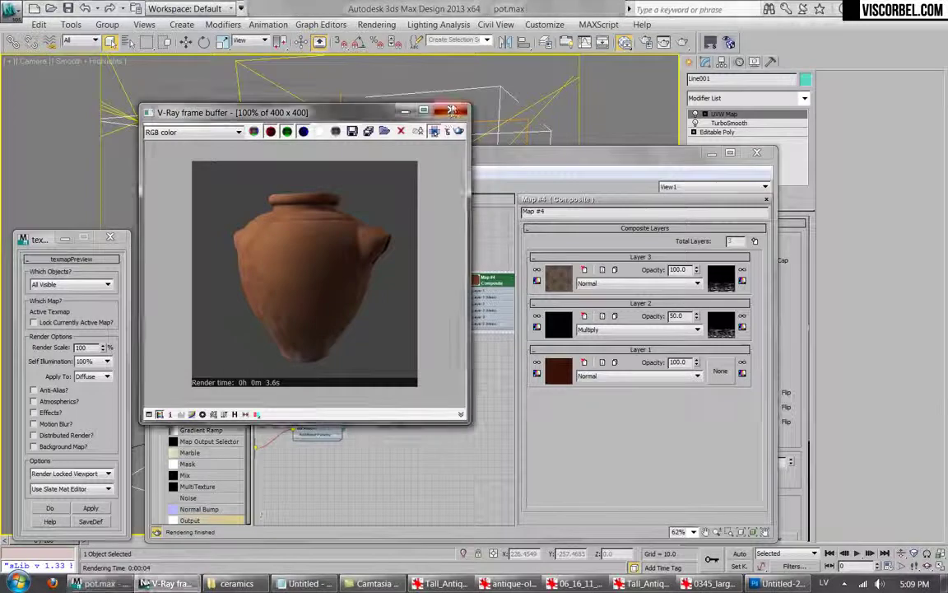
Open the pot's Material #25 and load the dirt (8).png bitmap as its Reflect map.
{"action": "scroll", "coordinate": [387, 312], "scroll_direction": "down", "scroll_amount": 5}
{"action": "scroll", "coordinate": [399, 280], "scroll_direction": "up", "scroll_amount": 4}
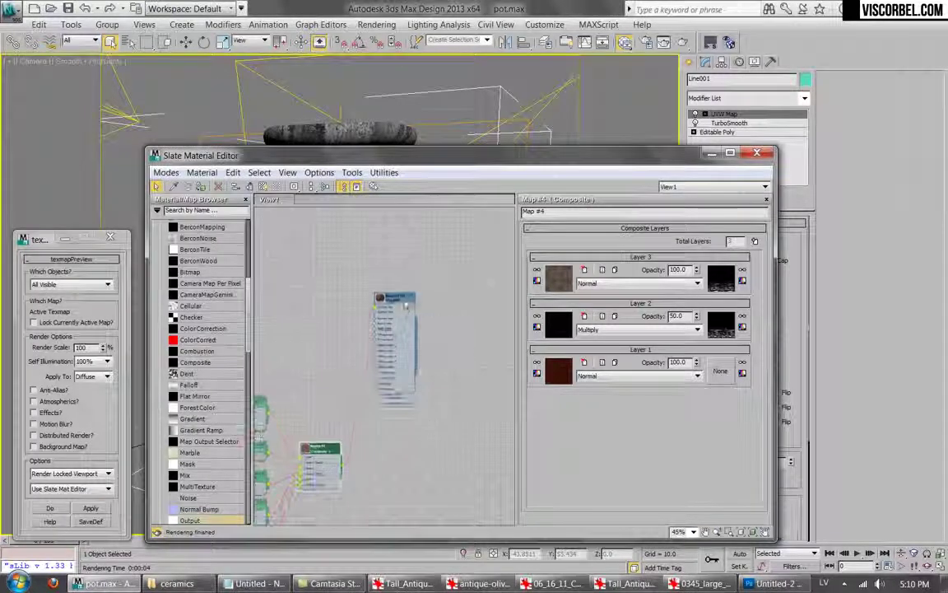
{"action": "double_click", "coordinate": [427, 345]}
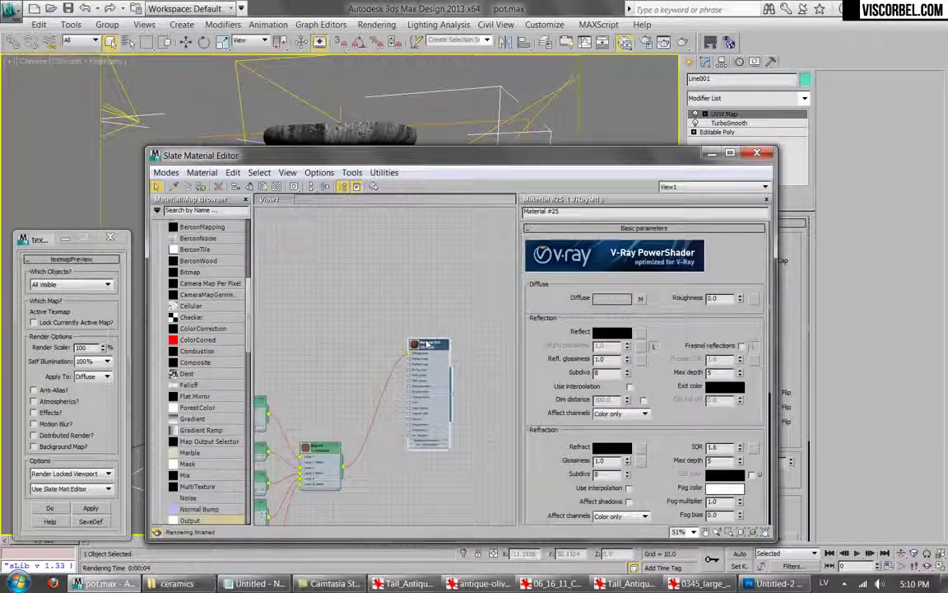
{"action": "left_click_drag", "start_coordinate": [505, 156], "coordinate": [472, 115]}
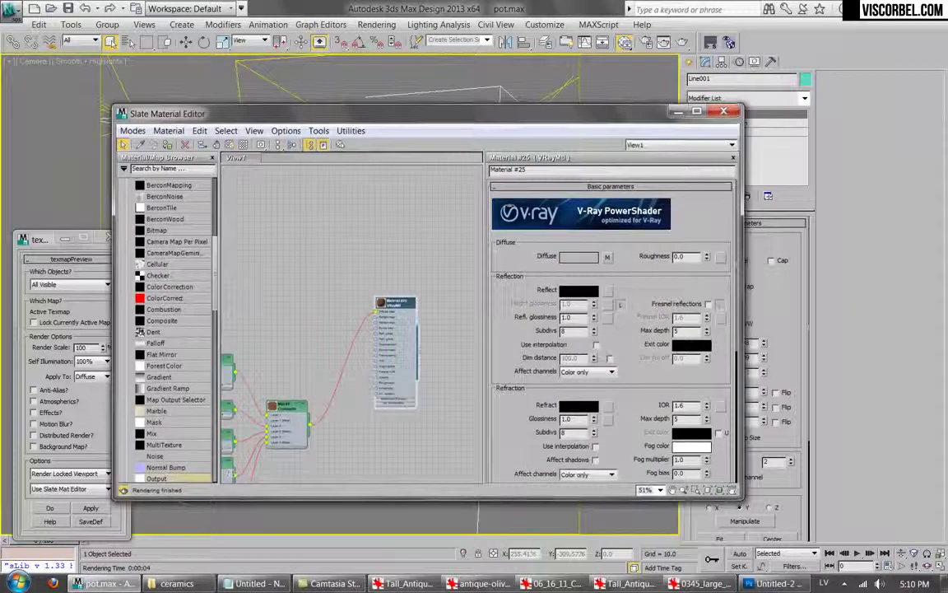
{"action": "left_click", "coordinate": [608, 292]}
{"action": "double_click", "coordinate": [333, 197]}
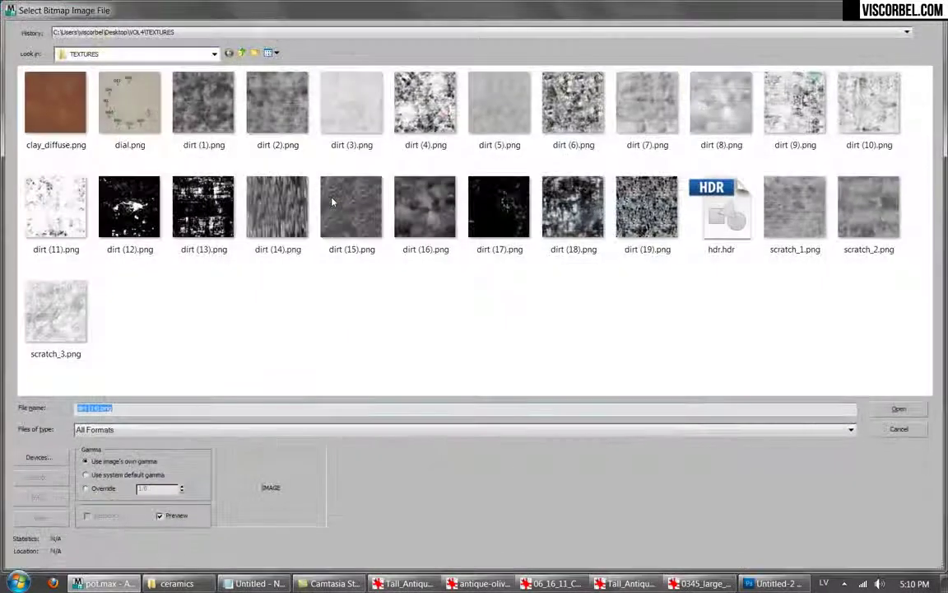
{"action": "double_click", "coordinate": [718, 88]}
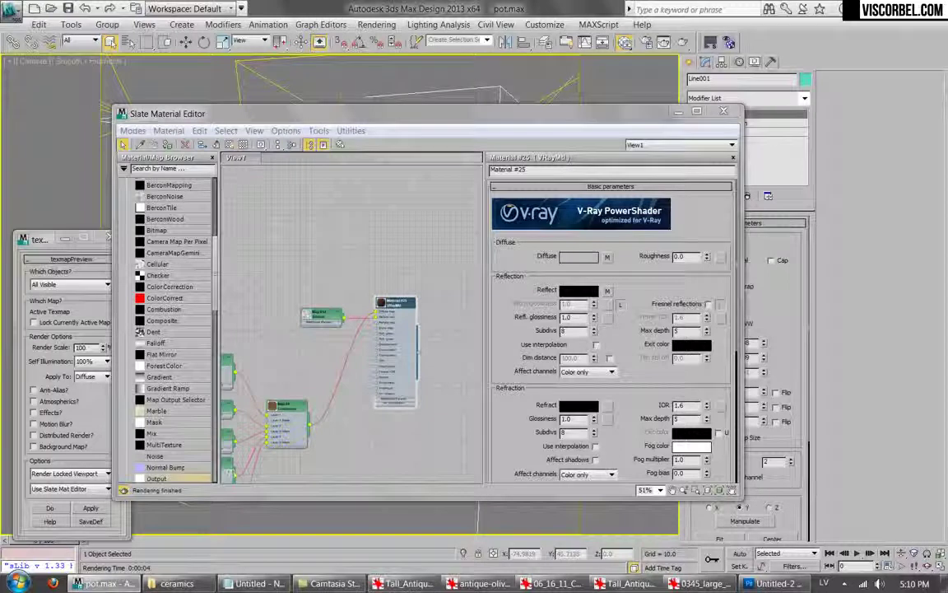
Enlarge the preview of Material #25 and set its reflection glossiness to 0.45.
{"action": "scroll", "coordinate": [354, 278], "scroll_direction": "up", "scroll_amount": 5}
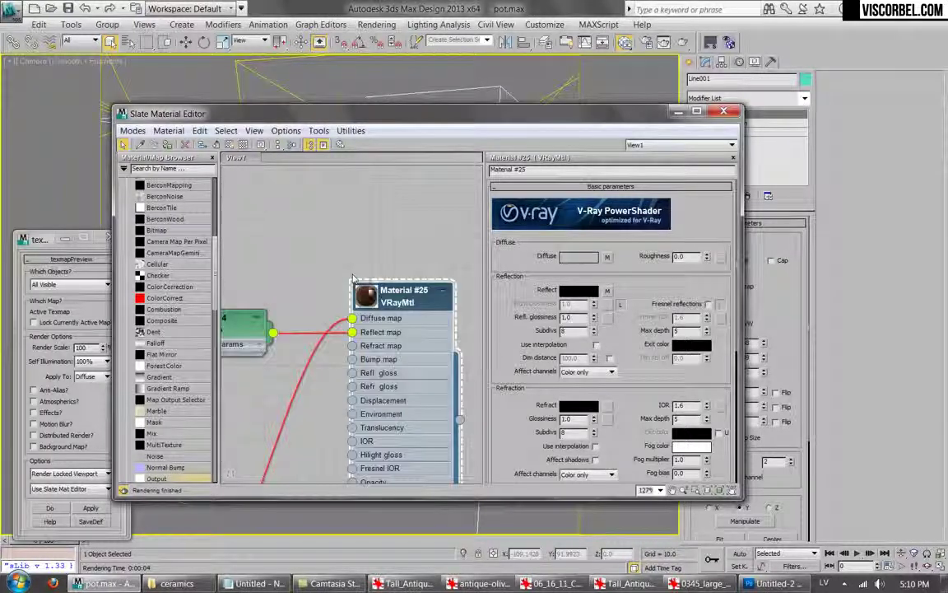
{"action": "double_click", "coordinate": [366, 296]}
{"action": "middle_click_drag", "start_coordinate": [329, 351], "coordinate": [349, 286]}
{"action": "scroll", "coordinate": [349, 268], "scroll_direction": "down", "scroll_amount": 1}
{"action": "left_click_drag", "start_coordinate": [594, 318], "coordinate": [595, 330]}
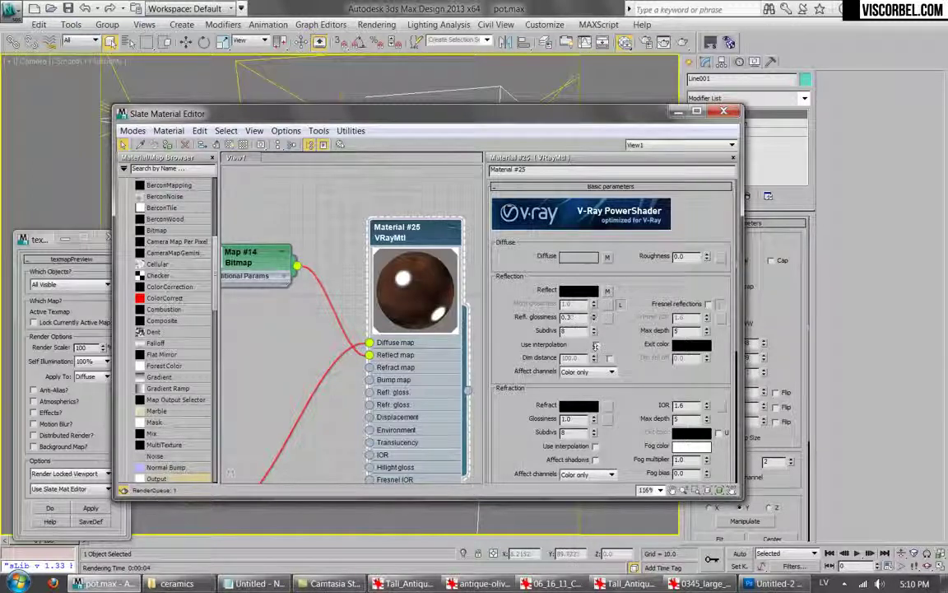
{"action": "left_click_drag", "start_coordinate": [597, 344], "coordinate": [590, 316]}
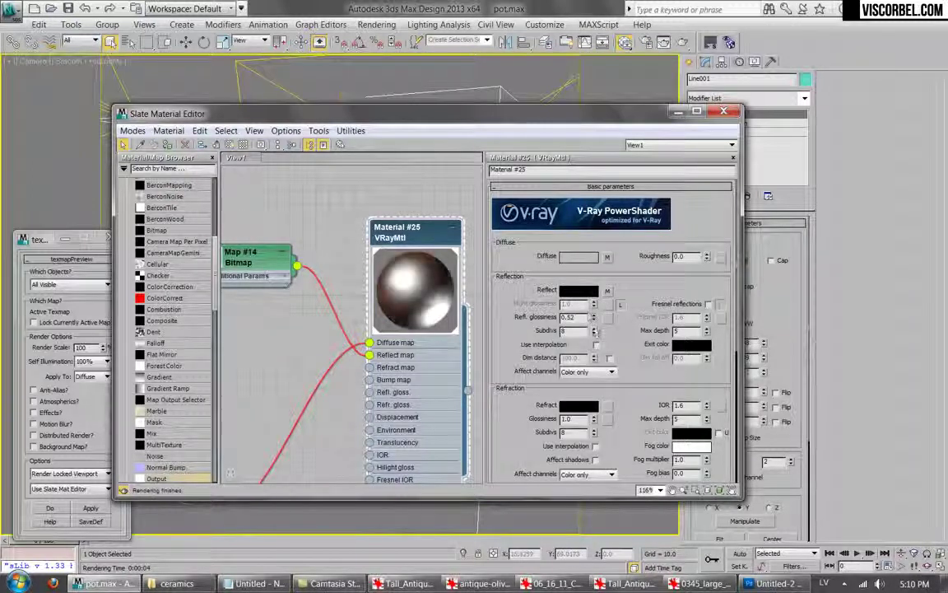
{"action": "type", "text": "1"}
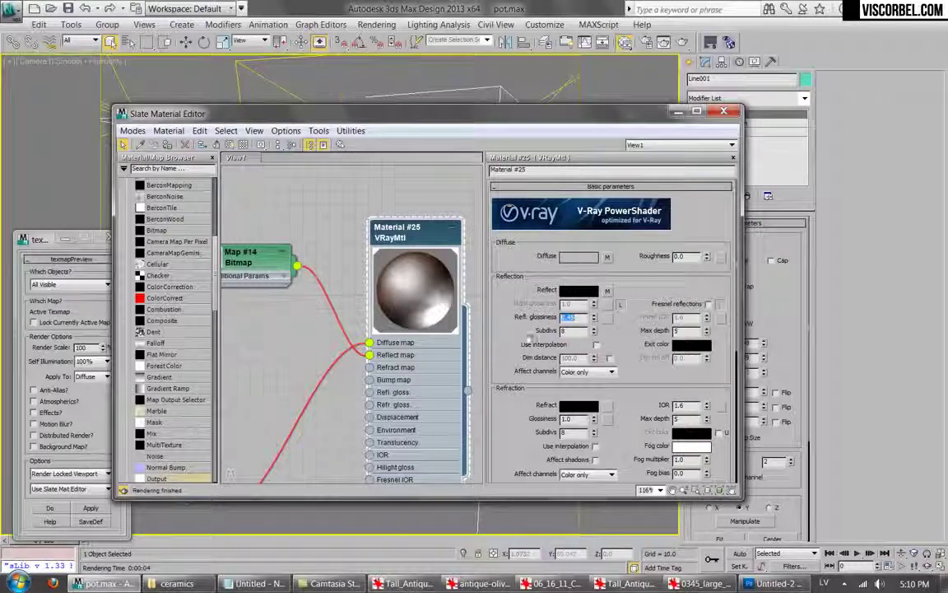
Switch to IrfanView to examine the surface shine in the terracotta pot reference photos, and return to 3ds Max.
{"action": "left_click", "coordinate": [526, 583]}
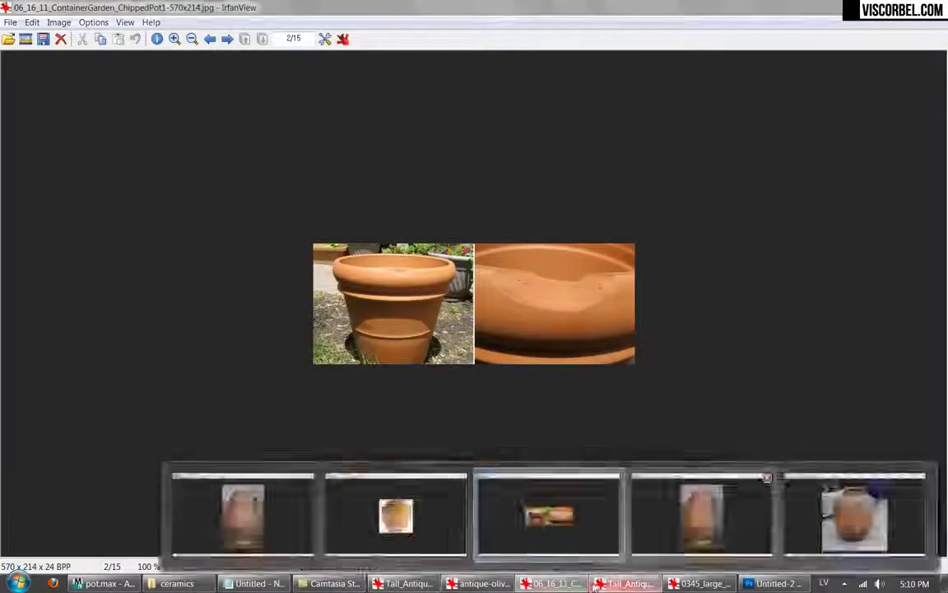
{"action": "left_click", "coordinate": [626, 584]}
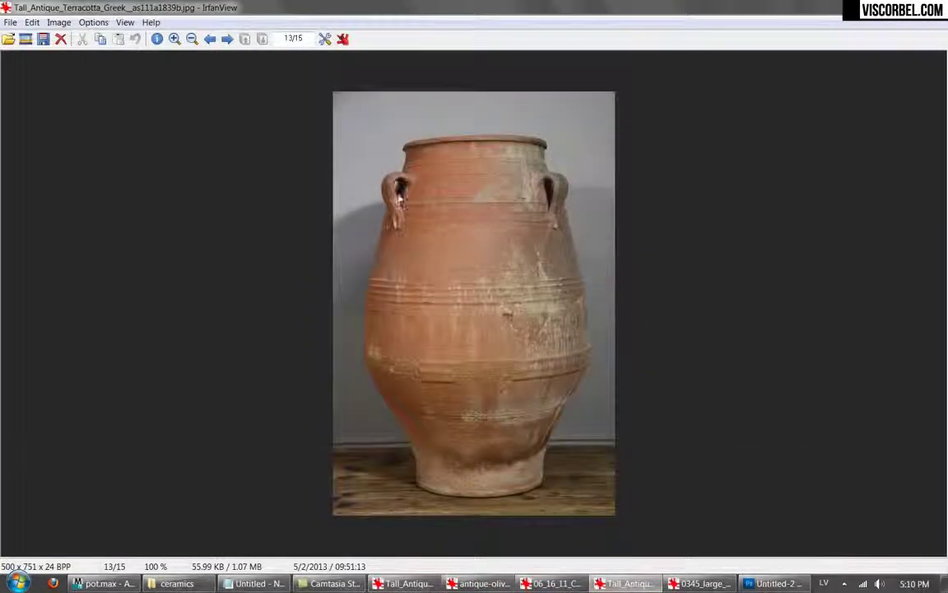
{"action": "left_click", "coordinate": [103, 584]}
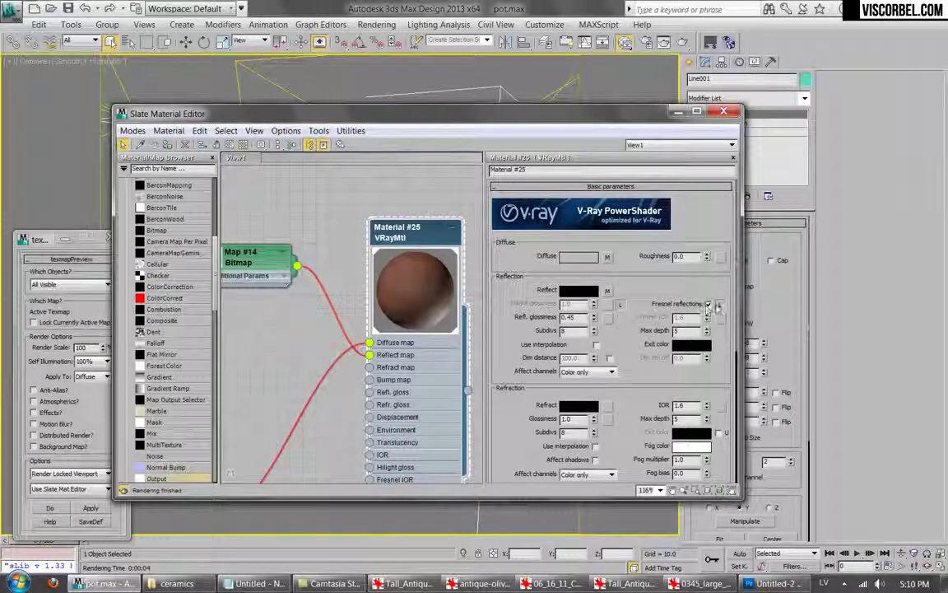
Enable Fresnel reflections on Material #25, unlock its Fresnel IOR and set it to 2.0.
{"action": "left_click", "coordinate": [720, 304]}
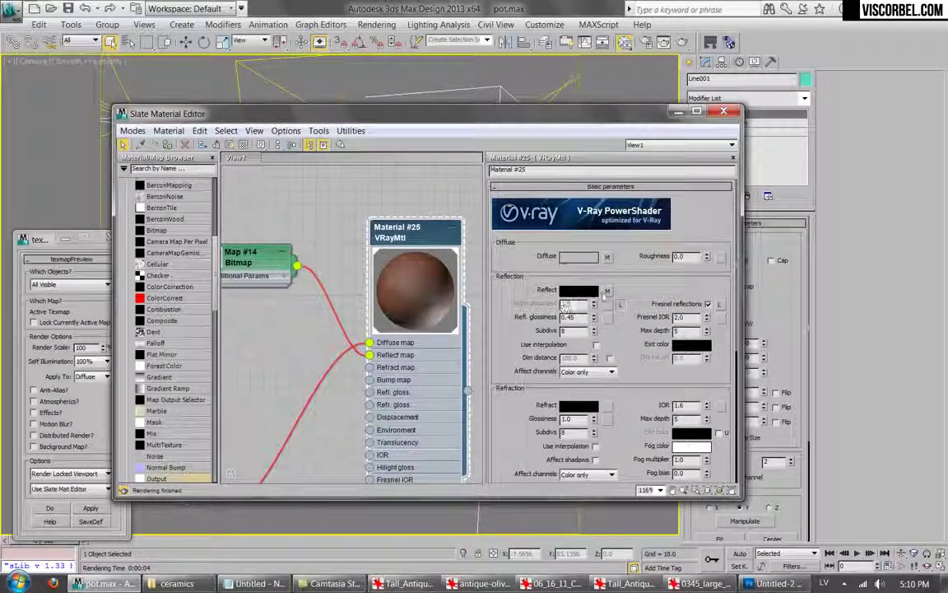
{"action": "double_click", "coordinate": [262, 259]}
{"action": "double_click", "coordinate": [401, 236]}
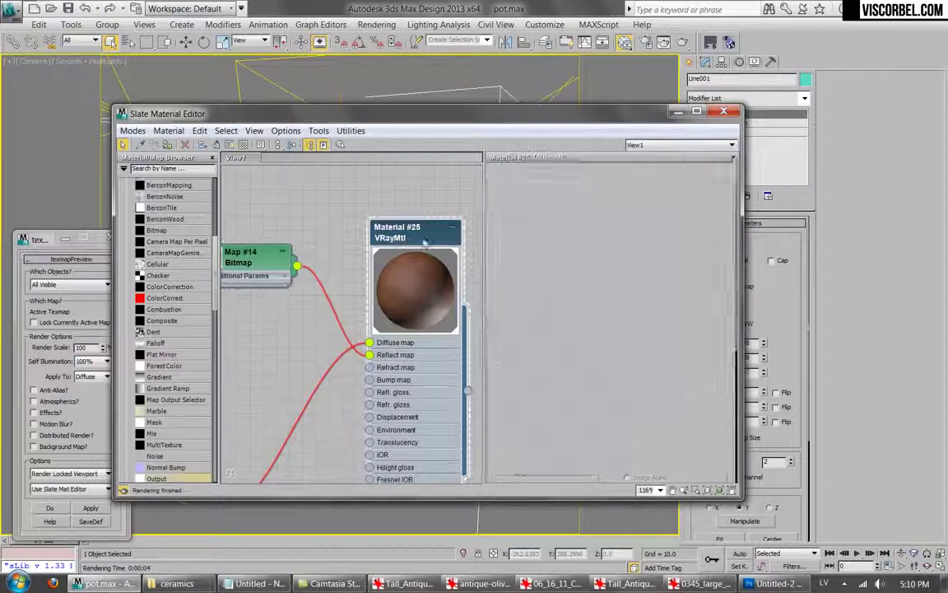
Set the Reflect map amount of Material #25 to 30.
{"action": "scroll", "coordinate": [576, 254], "scroll_direction": "down", "scroll_amount": 10}
{"action": "scroll", "coordinate": [575, 254], "scroll_direction": "up", "scroll_amount": 5}
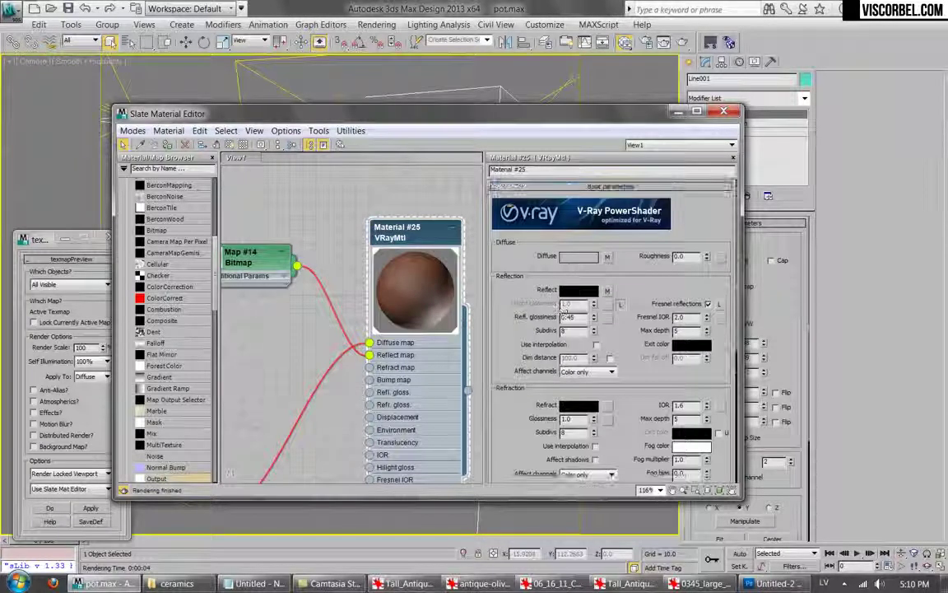
{"action": "scroll", "coordinate": [576, 300], "scroll_direction": "down", "scroll_amount": 15}
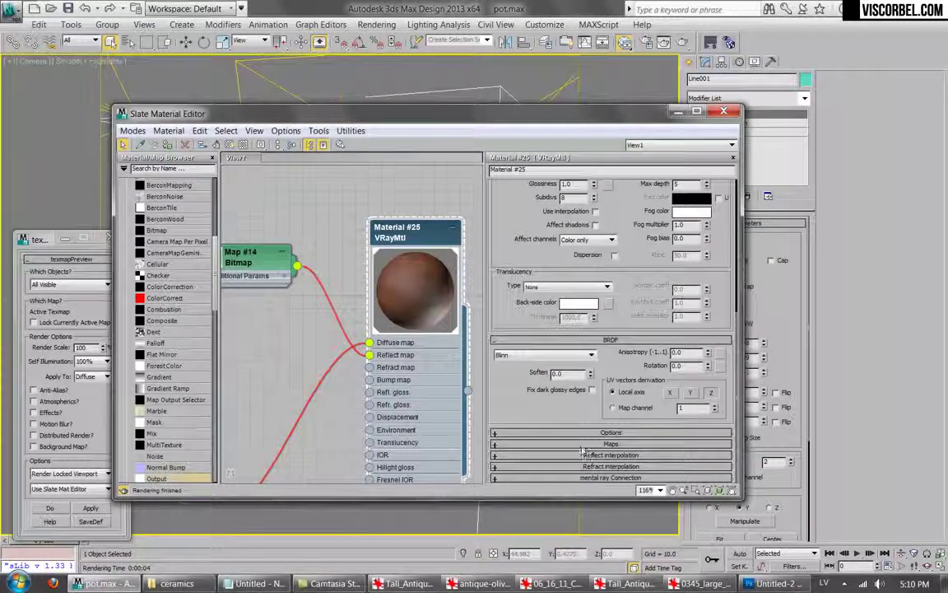
{"action": "type", "text": "5"}
{"action": "key", "text": "Return"}
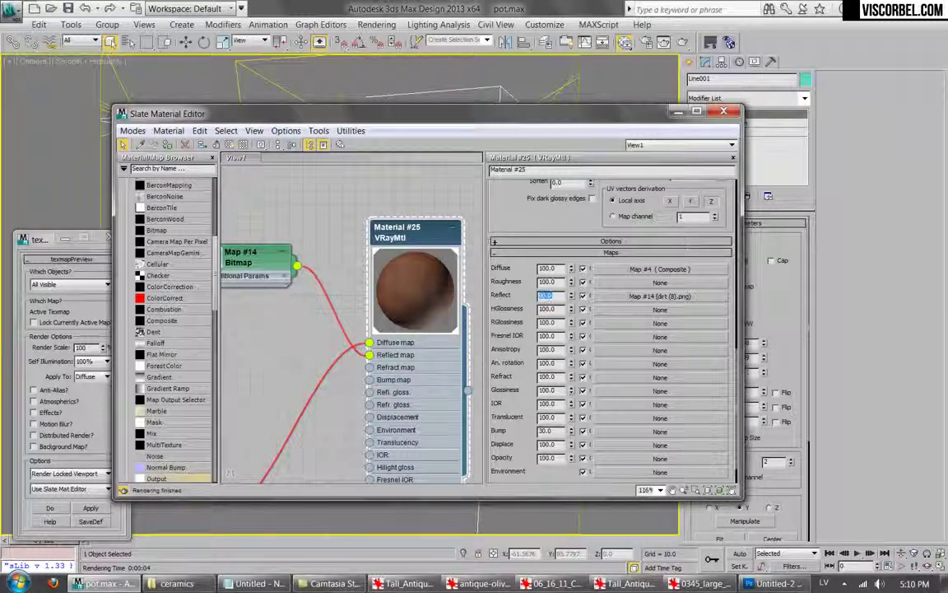
Show the dirt (8).png reflection bitmap on the pot in the viewport and set its U and V tiling to 2.0.
{"action": "double_click", "coordinate": [247, 257]}
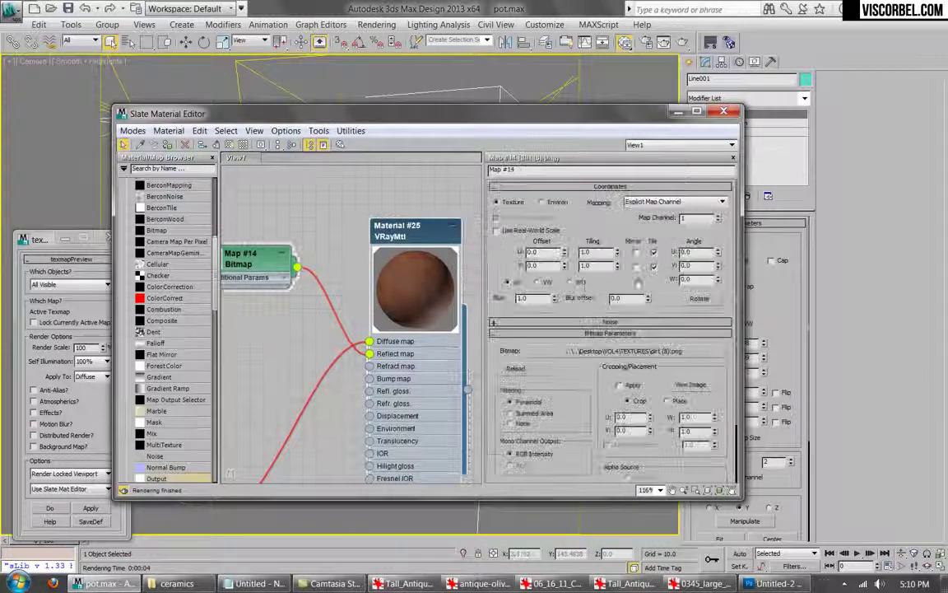
{"action": "right_click", "coordinate": [240, 257]}
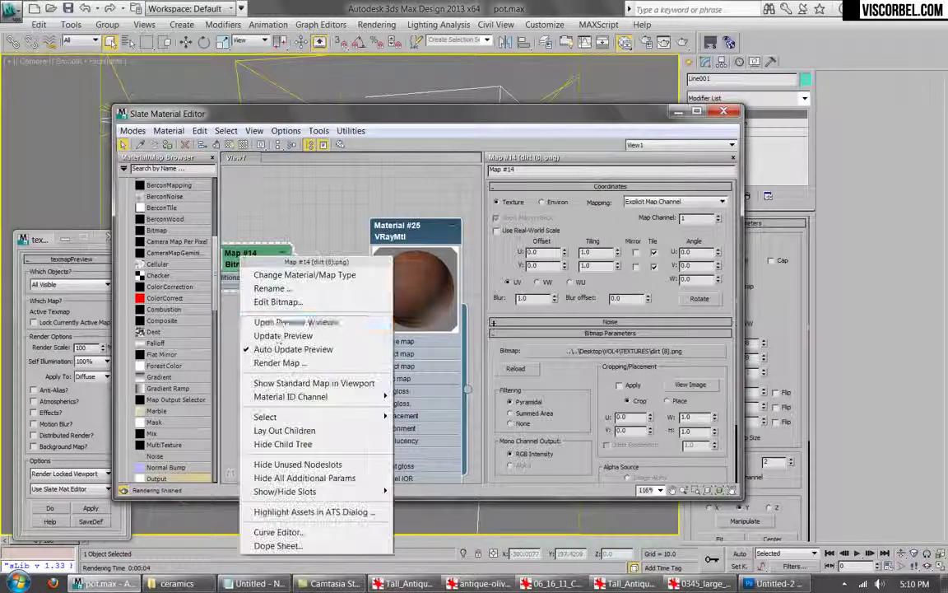
{"action": "left_click", "coordinate": [313, 382]}
{"action": "left_click_drag", "start_coordinate": [377, 118], "coordinate": [676, 162]}
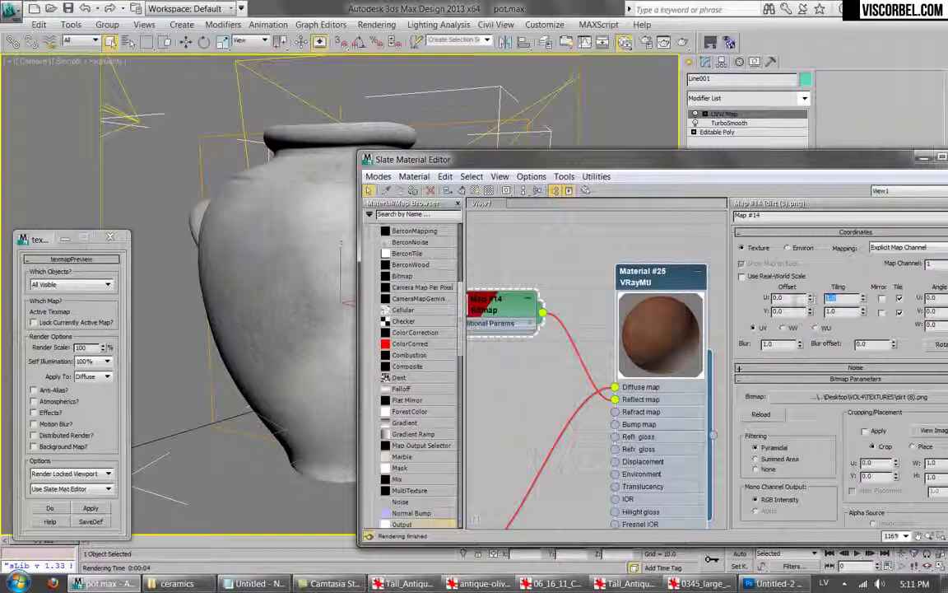
{"action": "key", "text": "Return"}
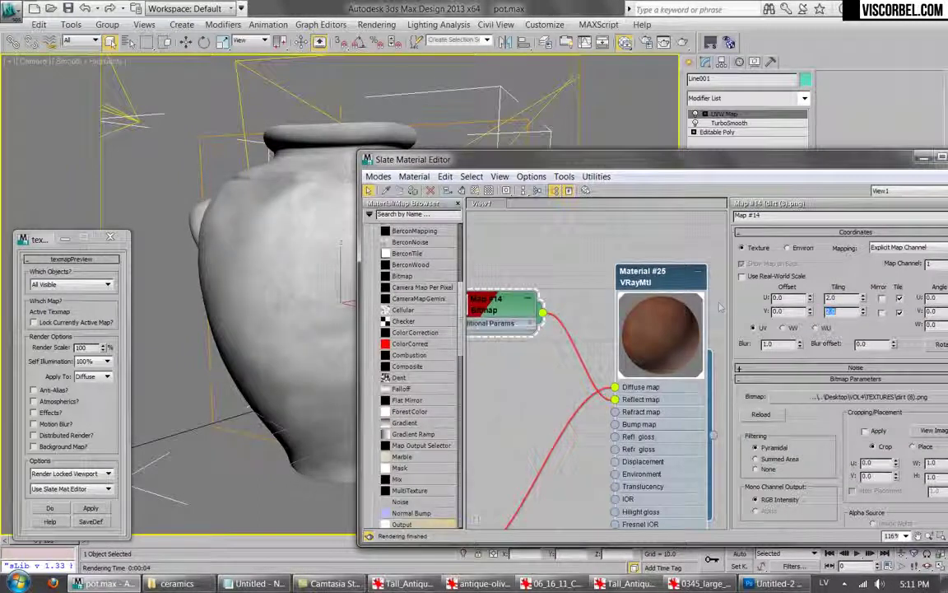
{"action": "mouse_move", "coordinate": [839, 298]}
{"action": "left_mouse_down"}
{"action": "mouse_move", "coordinate": [821, 298]}
{"action": "mouse_move", "coordinate": [811, 312]}
{"action": "left_mouse_up"}
Reopen the Material #25 parameters and render the camera view to check the pot's reflections.
{"action": "left_click_drag", "start_coordinate": [688, 168], "coordinate": [490, 171]}
{"action": "double_click", "coordinate": [477, 286]}
{"action": "left_click", "coordinate": [682, 42]}
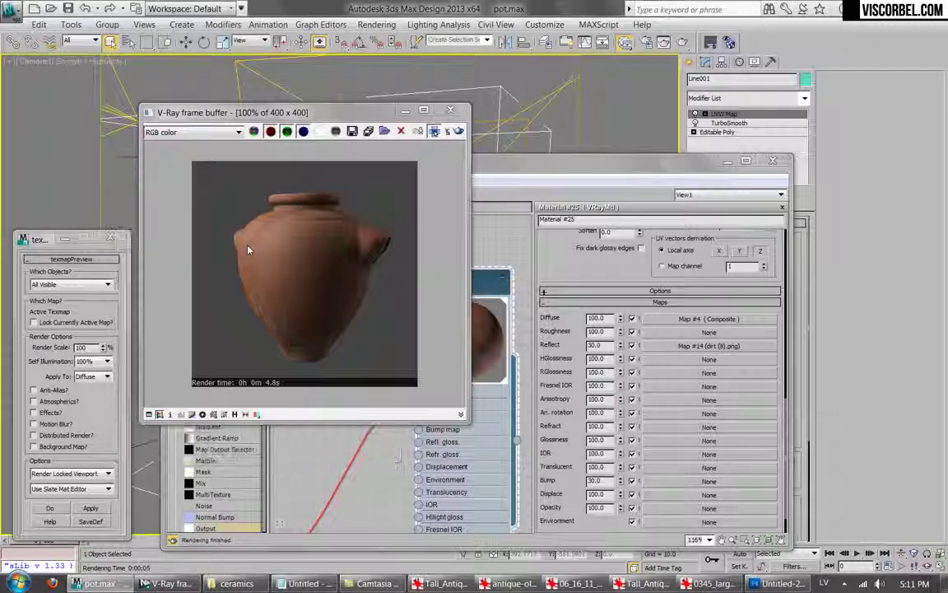
Paste an independent copy of the dirt (8).png Reflect map into the RGlossiness slot of Material #25.
{"action": "left_click", "coordinate": [448, 111]}
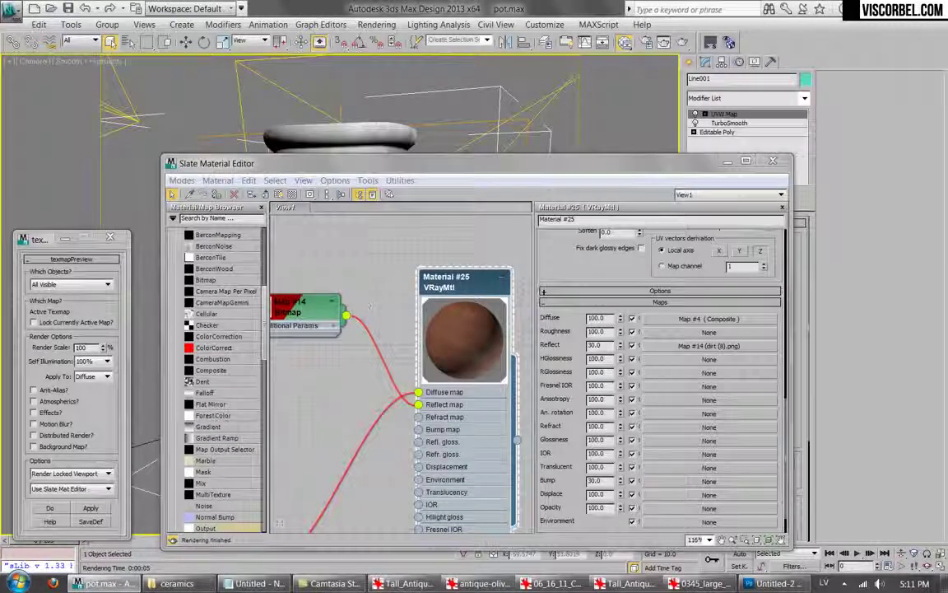
{"action": "left_click", "coordinate": [459, 285]}
{"action": "right_click", "coordinate": [720, 344]}
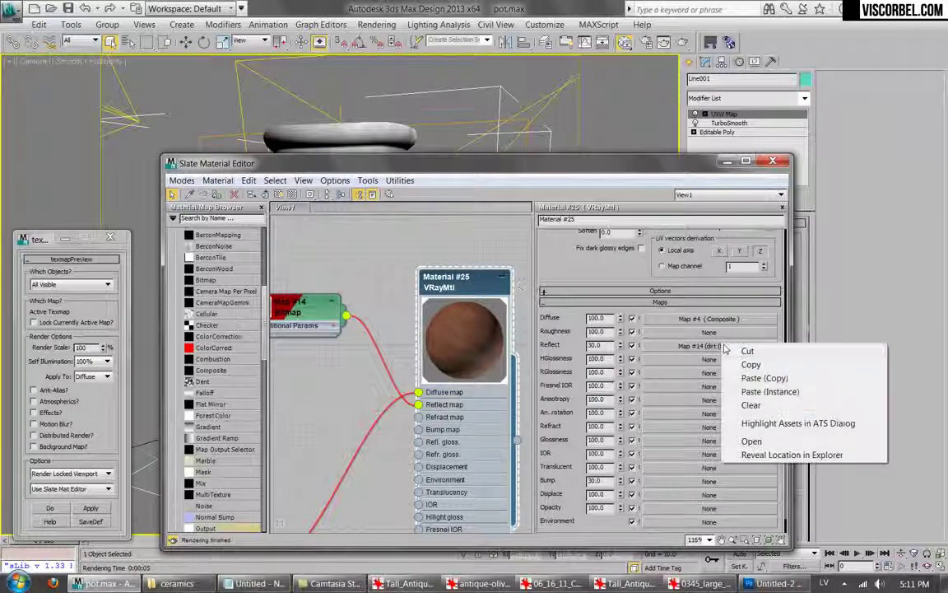
{"action": "left_click", "coordinate": [751, 365]}
{"action": "right_click", "coordinate": [705, 375]}
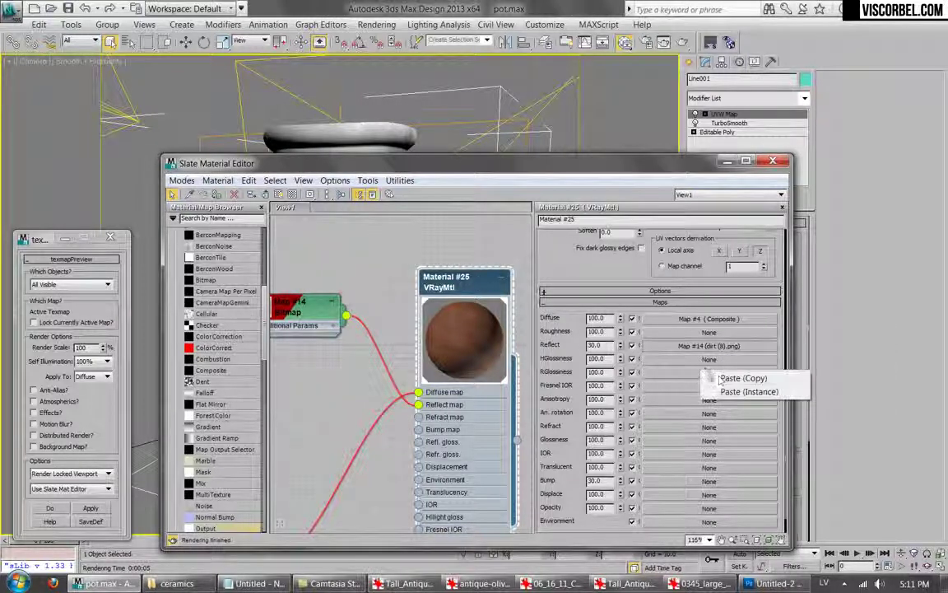
{"action": "left_click", "coordinate": [724, 376]}
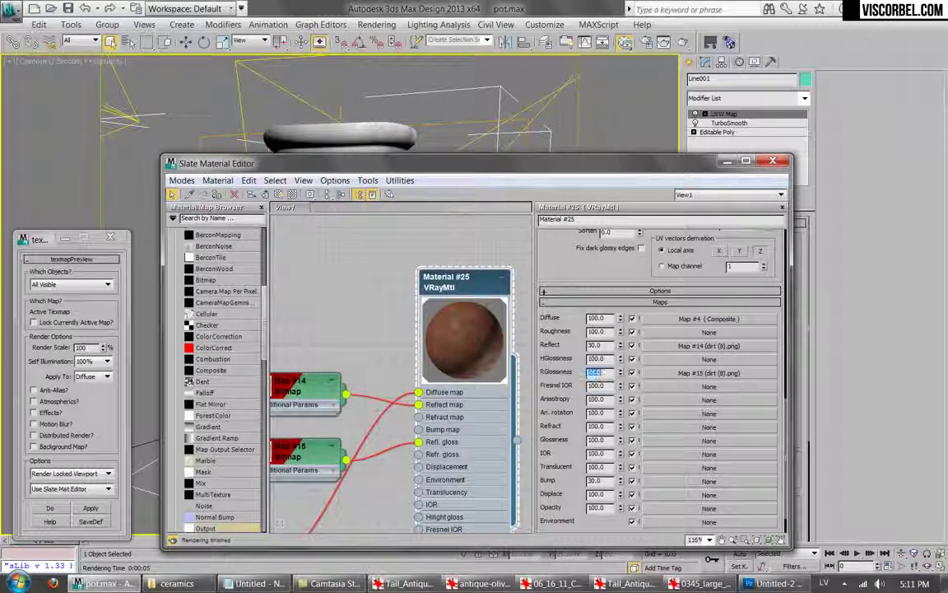
Set the RGlossiness map amount to 50 and render the camera view to check the pot's glossiness.
{"action": "key", "text": "shift+q"}
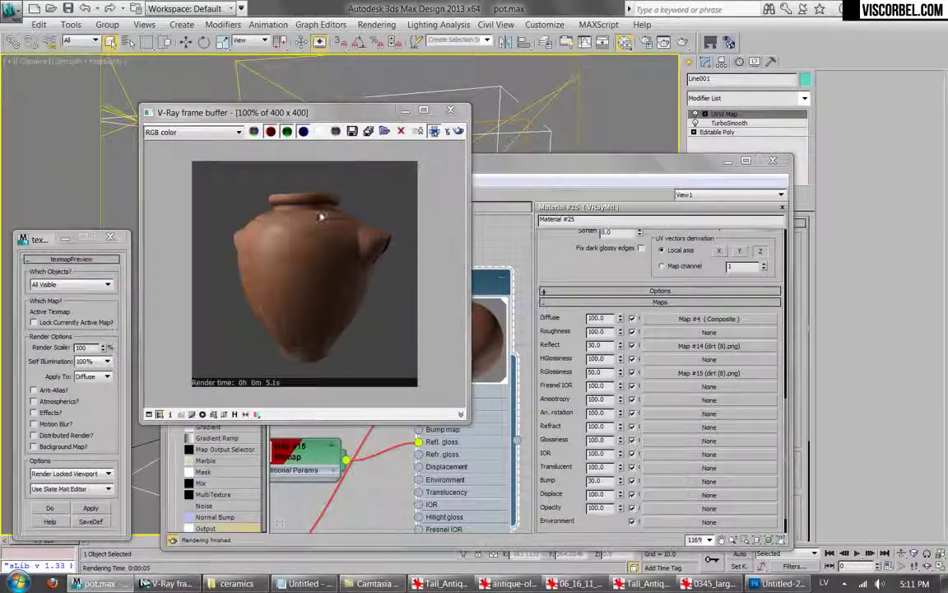
{"action": "left_click", "coordinate": [450, 112]}
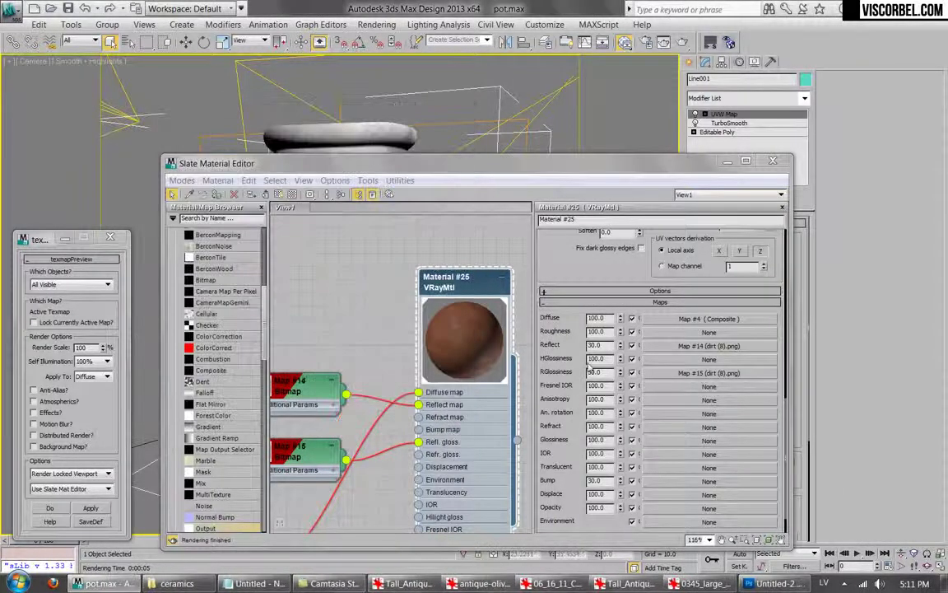
Assign a Noise map to the Bump slot of Material #25 and set the RGlossiness bitmap's U and V tiling to 3.0.
{"action": "left_click_drag", "start_coordinate": [563, 398], "coordinate": [562, 348]}
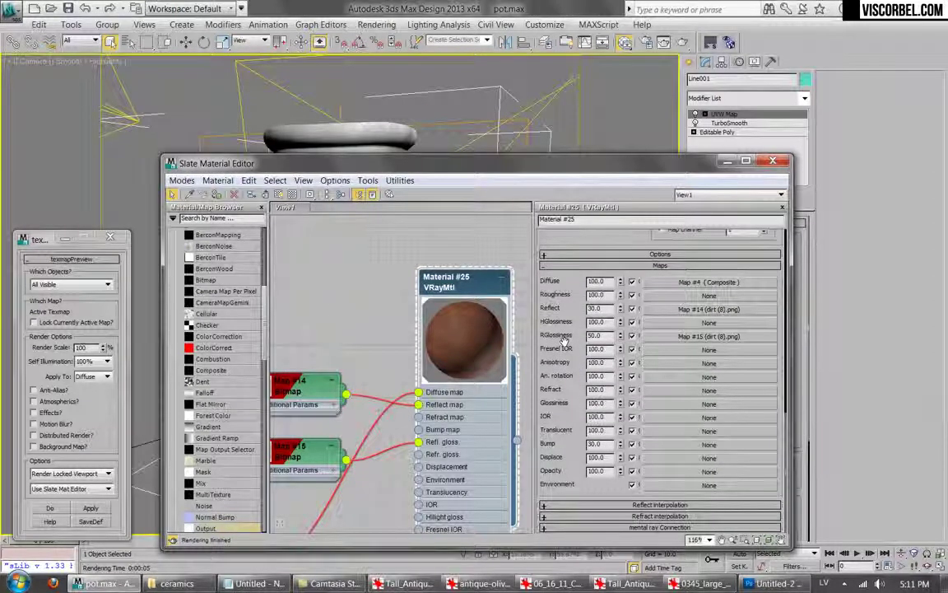
{"action": "left_click", "coordinate": [695, 444]}
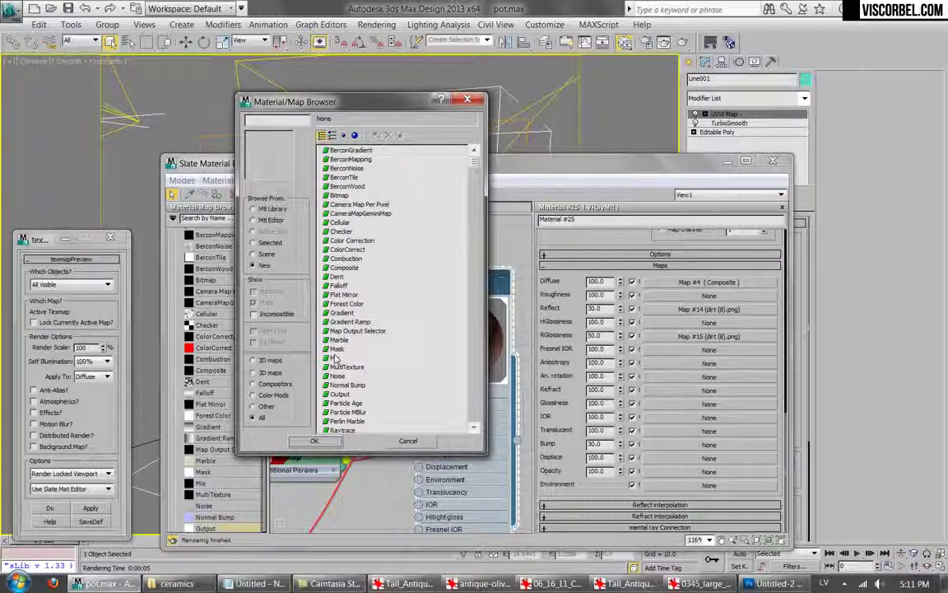
{"action": "double_click", "coordinate": [337, 377]}
{"action": "middle_click_drag", "start_coordinate": [370, 424], "coordinate": [409, 350]}
{"action": "double_click", "coordinate": [333, 421]}
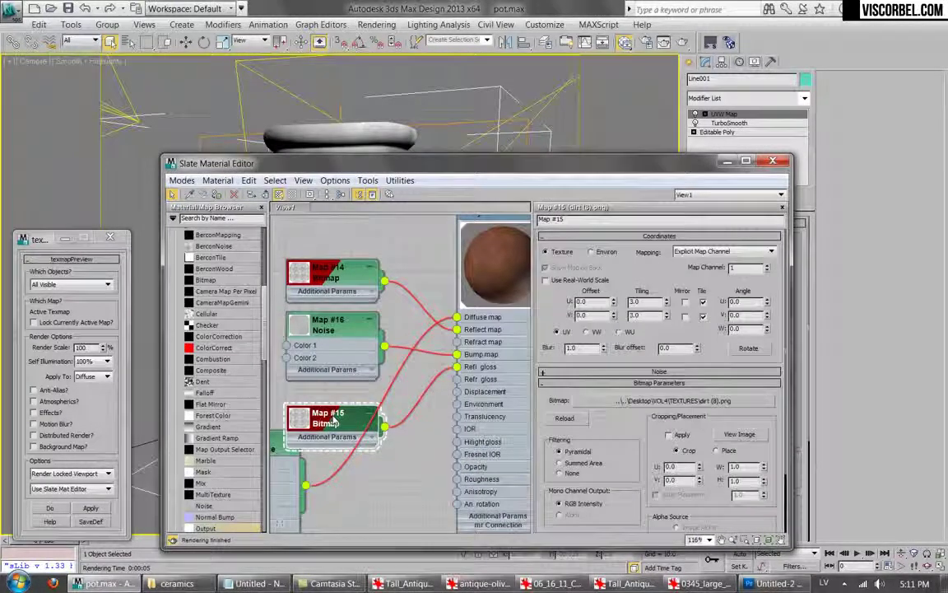
Show the Noise bump map on the pot in the viewport.
{"action": "middle_click_drag", "start_coordinate": [400, 415], "coordinate": [411, 389]}
{"action": "double_click", "coordinate": [339, 298]}
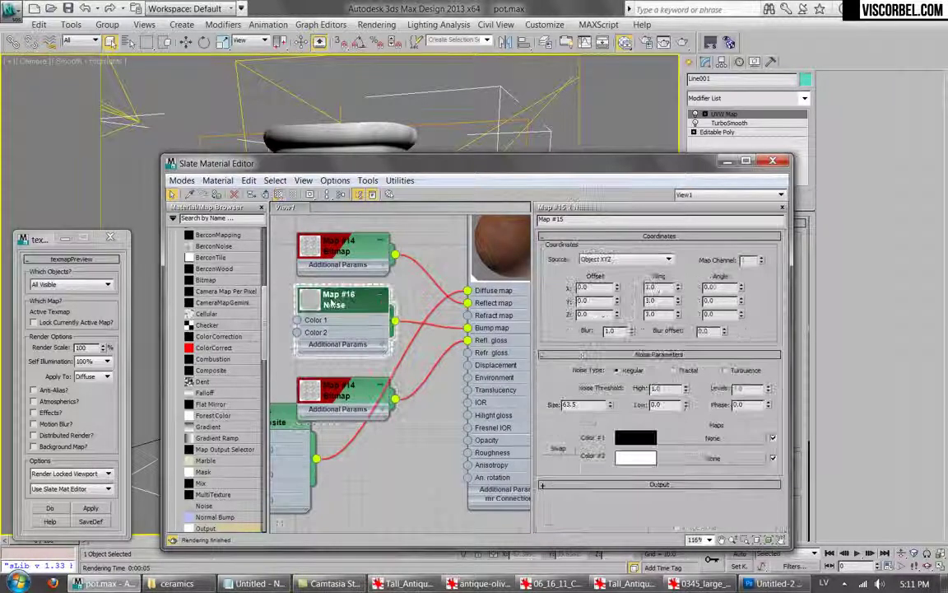
{"action": "left_click_drag", "start_coordinate": [438, 165], "coordinate": [569, 143]}
{"action": "right_click", "coordinate": [480, 277]}
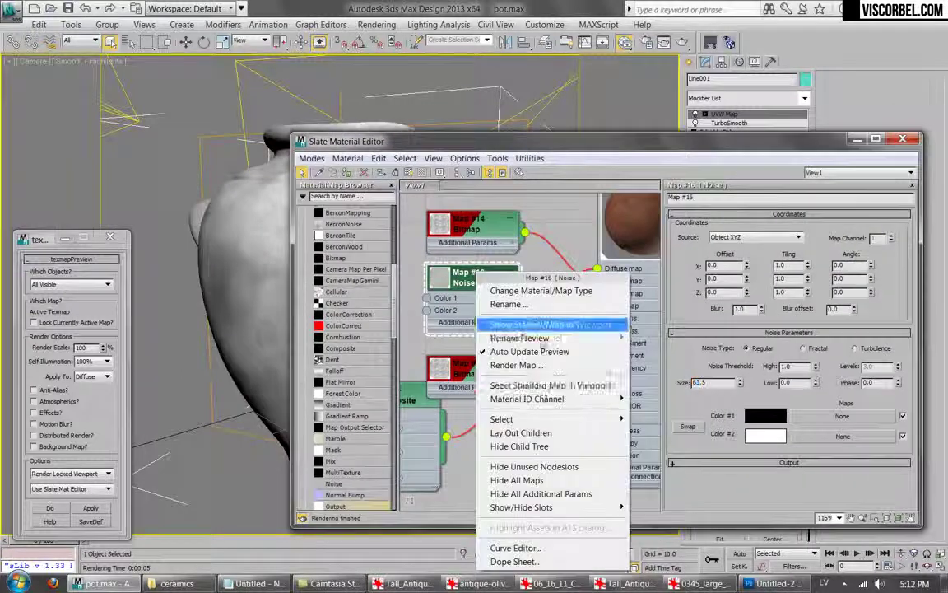
{"action": "left_click", "coordinate": [550, 385]}
Set the Noise bump map's size to 15.0 and render the texmap preview to judge it on the pot.
{"action": "left_click_drag", "start_coordinate": [439, 141], "coordinate": [481, 174]}
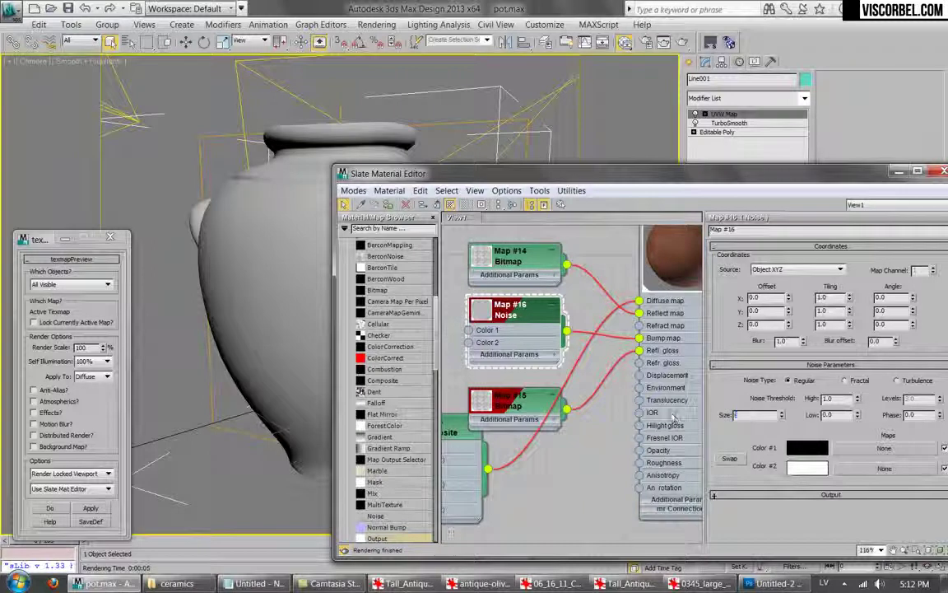
{"action": "type", "text": "2"}
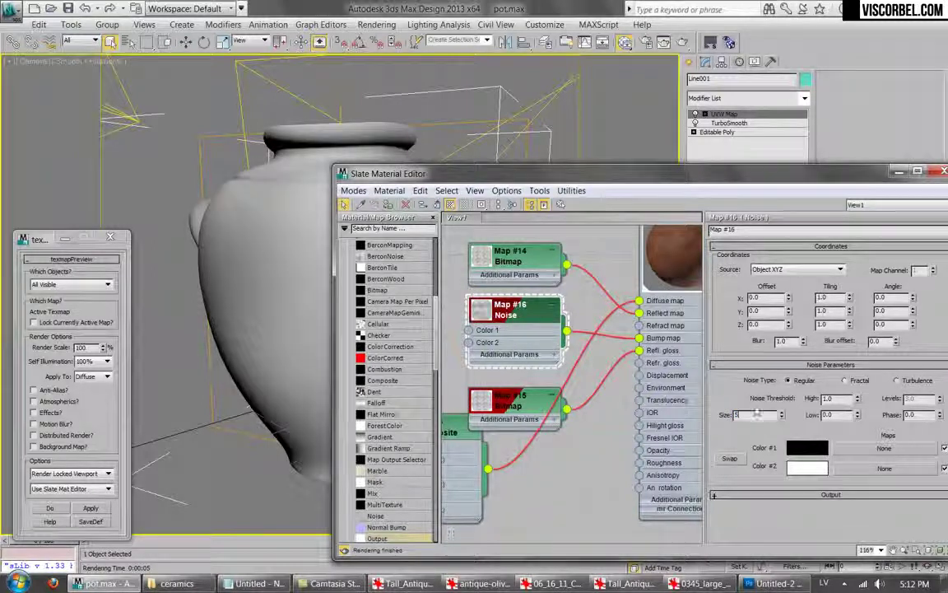
{"action": "key", "text": "Return"}
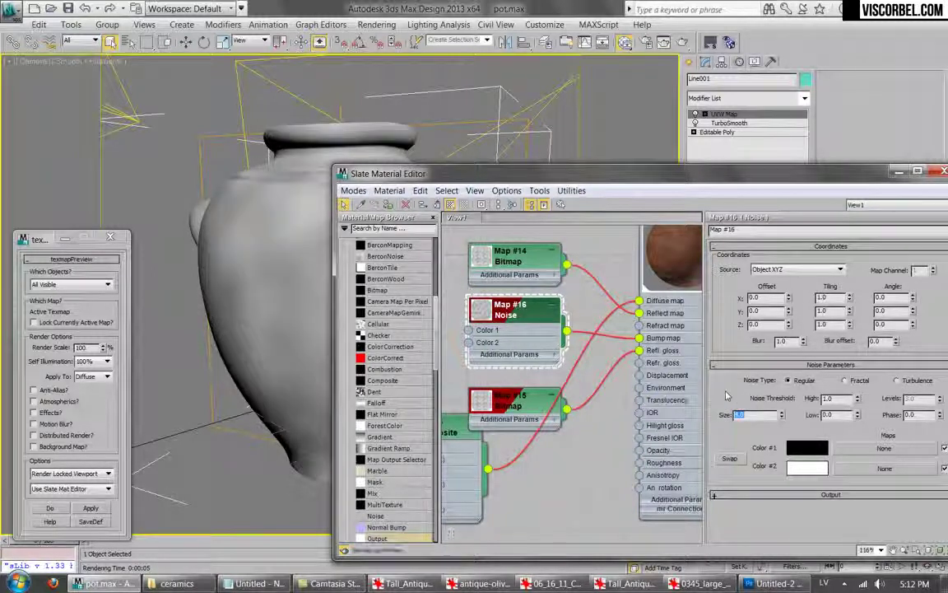
{"action": "key", "text": "F9"}
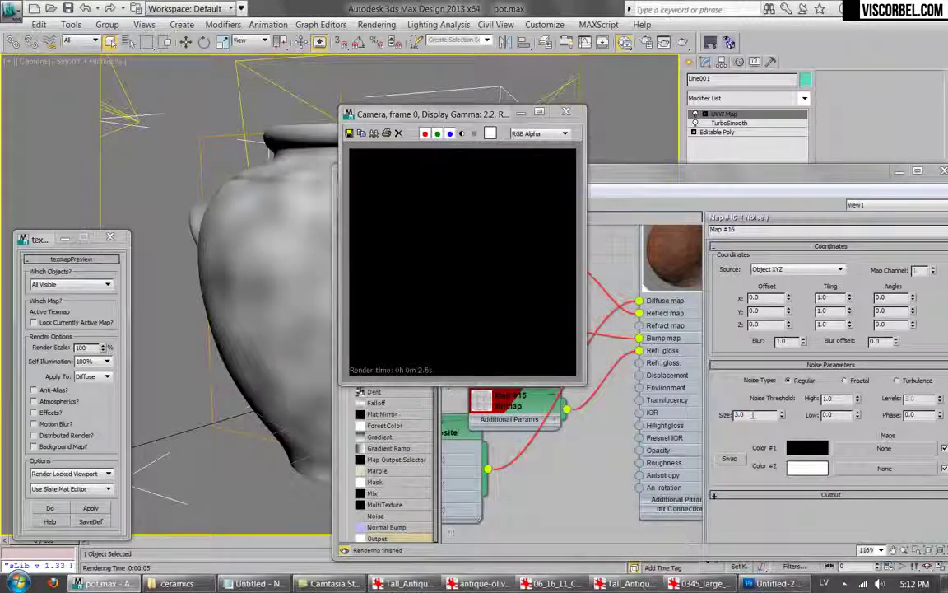
{"action": "left_click", "coordinate": [752, 415]}
{"action": "type", "text": "6"}
{"action": "left_click", "coordinate": [51, 508]}
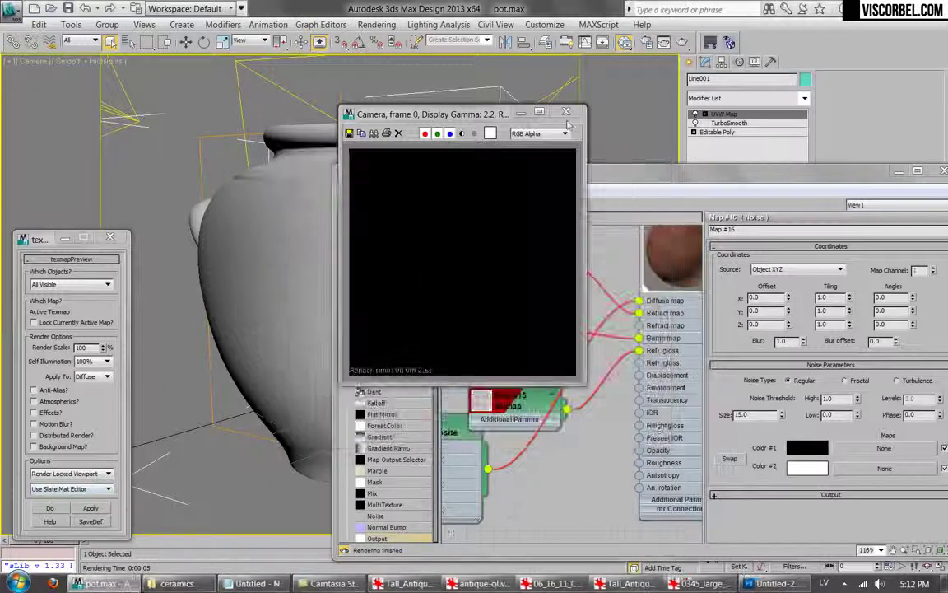
{"action": "left_click", "coordinate": [568, 114]}
{"action": "left_click", "coordinate": [571, 119]}
Insert a Mix map between the Noise map and the Bump slot, with the Noise feeding its Color 1.
{"action": "left_click_drag", "start_coordinate": [681, 185], "coordinate": [560, 187]}
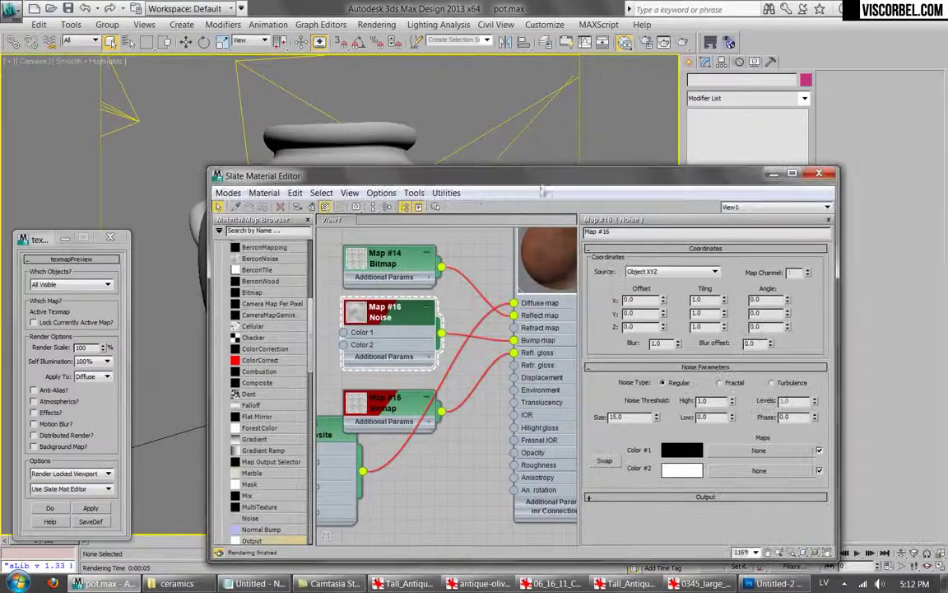
{"action": "mouse_move", "coordinate": [379, 318]}
{"action": "left_mouse_down"}
{"action": "mouse_move", "coordinate": [362, 320]}
{"action": "mouse_move", "coordinate": [375, 322]}
{"action": "left_mouse_up"}
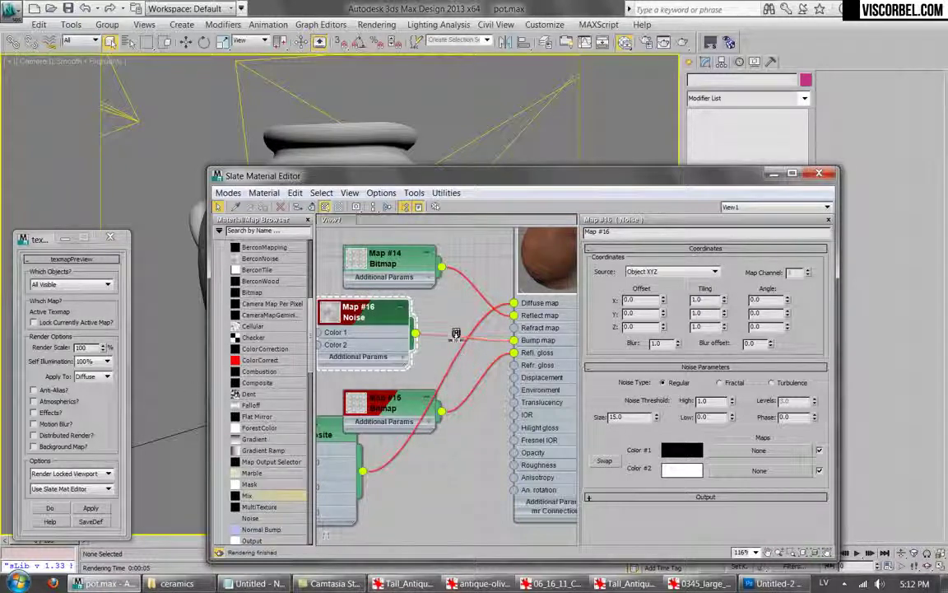
{"action": "left_click_drag", "start_coordinate": [455, 330], "coordinate": [455, 331]}
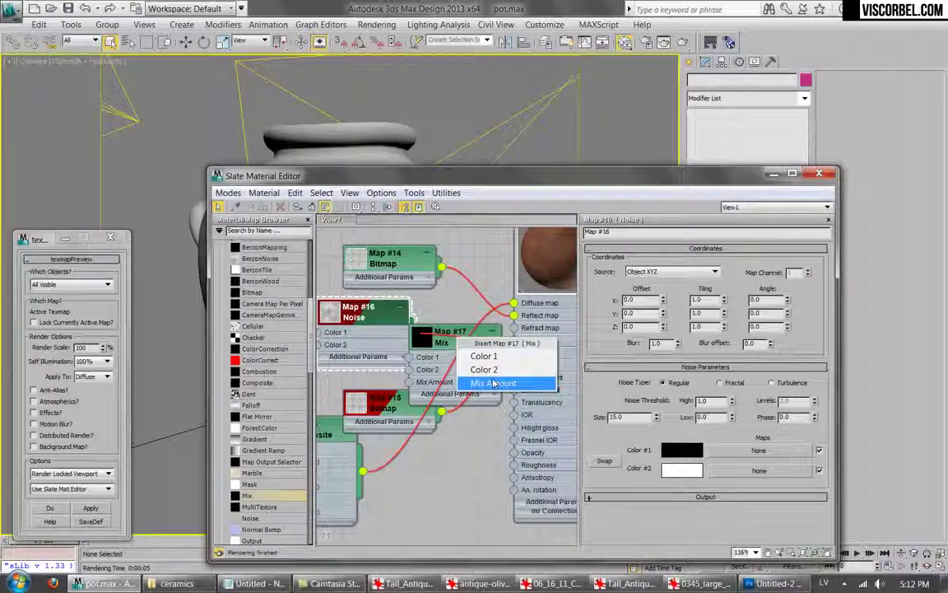
{"action": "left_click", "coordinate": [489, 359]}
{"action": "left_click_drag", "start_coordinate": [368, 311], "coordinate": [303, 297]}
{"action": "left_click_drag", "start_coordinate": [441, 340], "coordinate": [415, 315]}
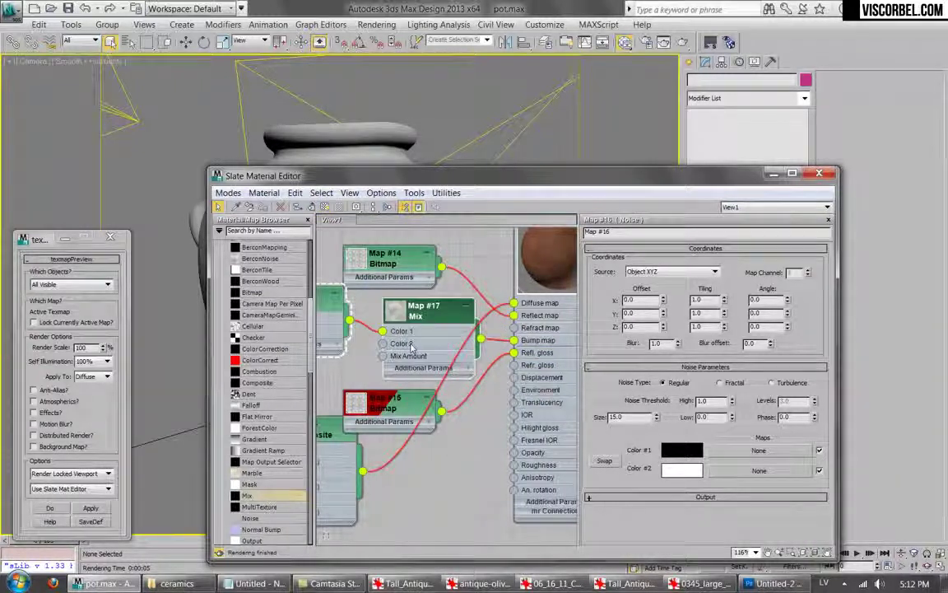
Open the new Mix map's parameters and lay out the child nodes of Material #25.
{"action": "double_click", "coordinate": [430, 319]}
{"action": "scroll", "coordinate": [419, 360], "scroll_direction": "down", "scroll_amount": 4}
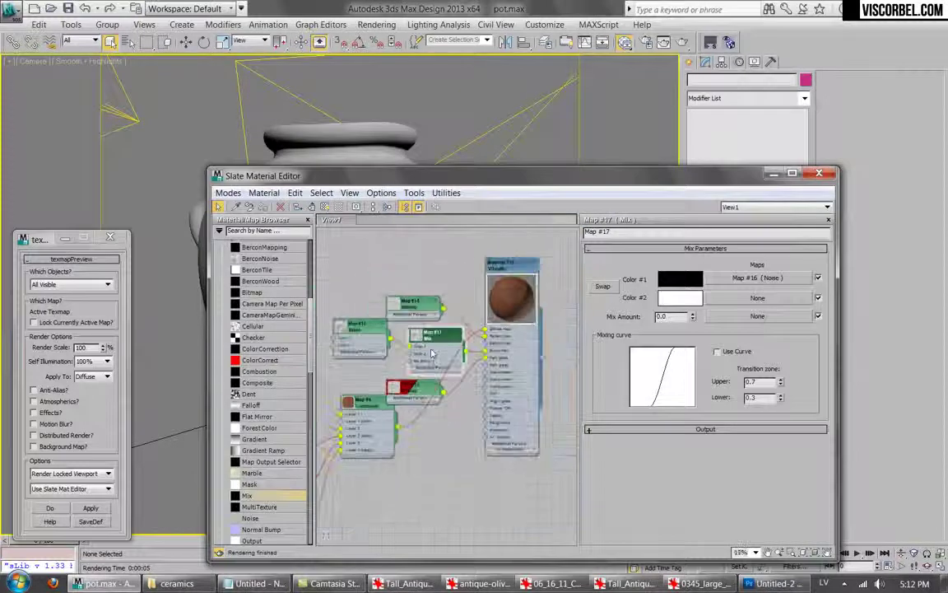
{"action": "scroll", "coordinate": [433, 353], "scroll_direction": "up", "scroll_amount": 2}
{"action": "right_click", "coordinate": [537, 247]}
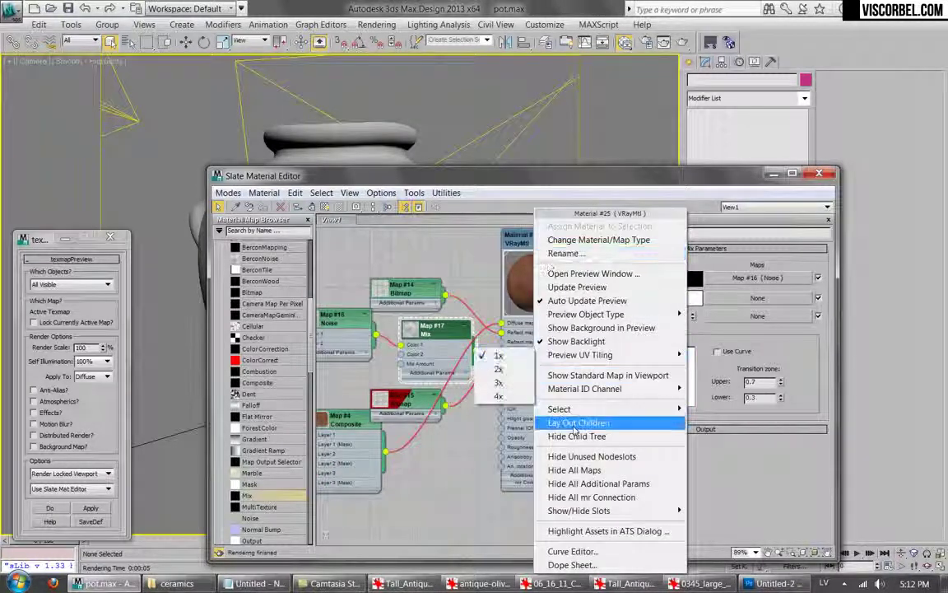
{"action": "left_click", "coordinate": [577, 426]}
{"action": "middle_click_drag", "start_coordinate": [406, 355], "coordinate": [485, 312]}
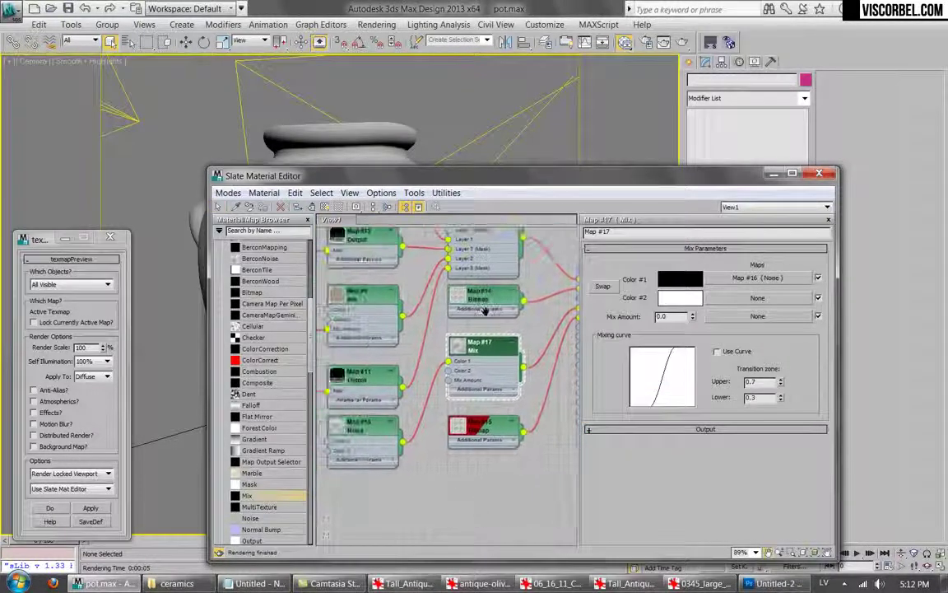
Load dirt (2).png as a bitmap in the Mix map's Color #2 and show it on the pot in the viewport.
{"action": "left_click", "coordinate": [757, 297]}
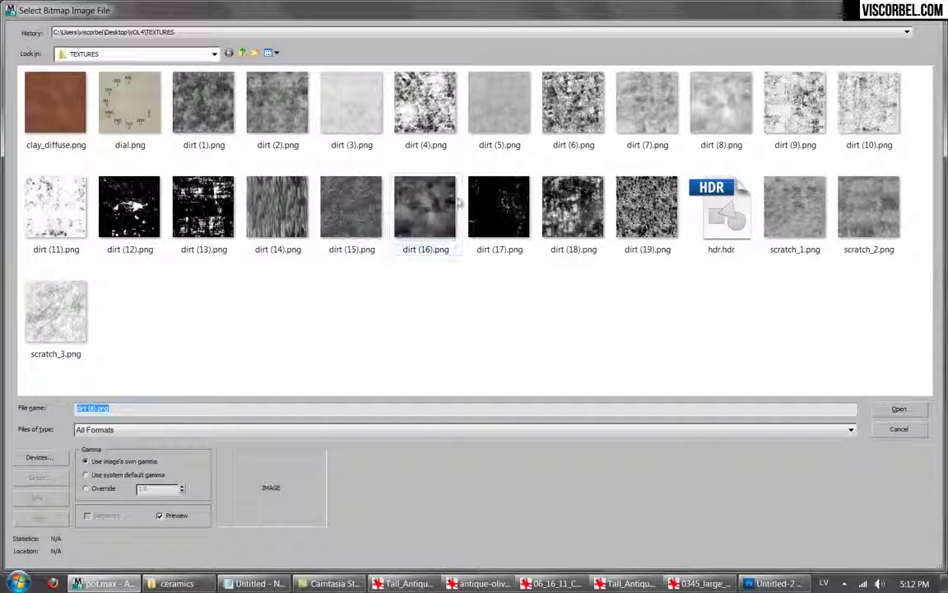
{"action": "double_click", "coordinate": [261, 121]}
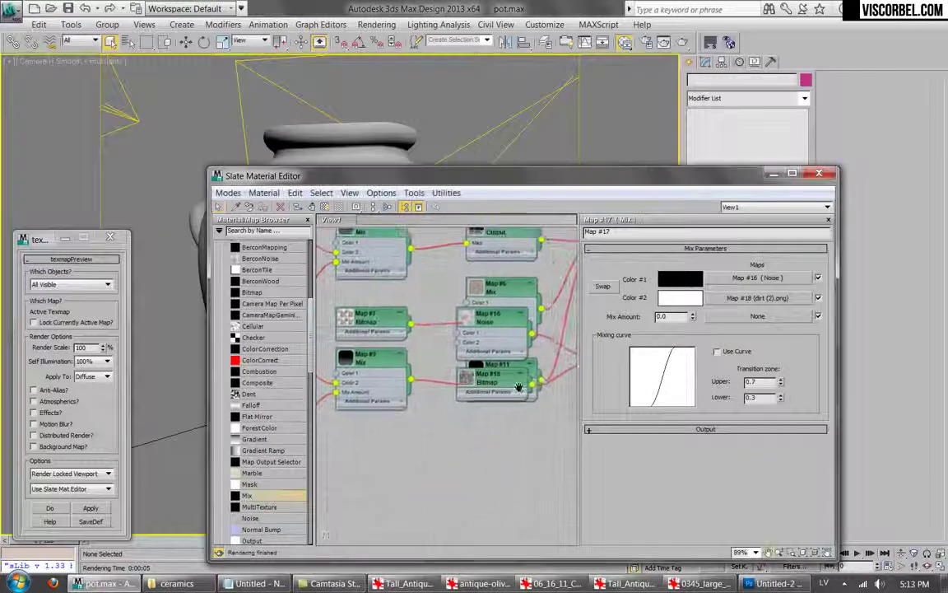
{"action": "left_click", "coordinate": [760, 298]}
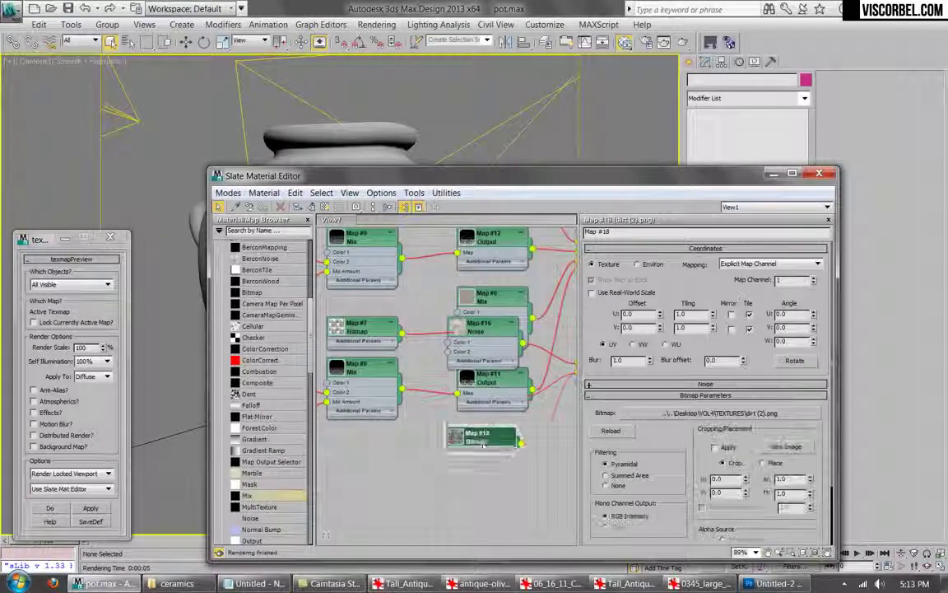
{"action": "right_click", "coordinate": [483, 476]}
{"action": "left_click", "coordinate": [515, 303]}
Set the U and V tiling of the dirt (2).png bitmap to 3.0.
{"action": "left_click_drag", "start_coordinate": [461, 175], "coordinate": [536, 203]}
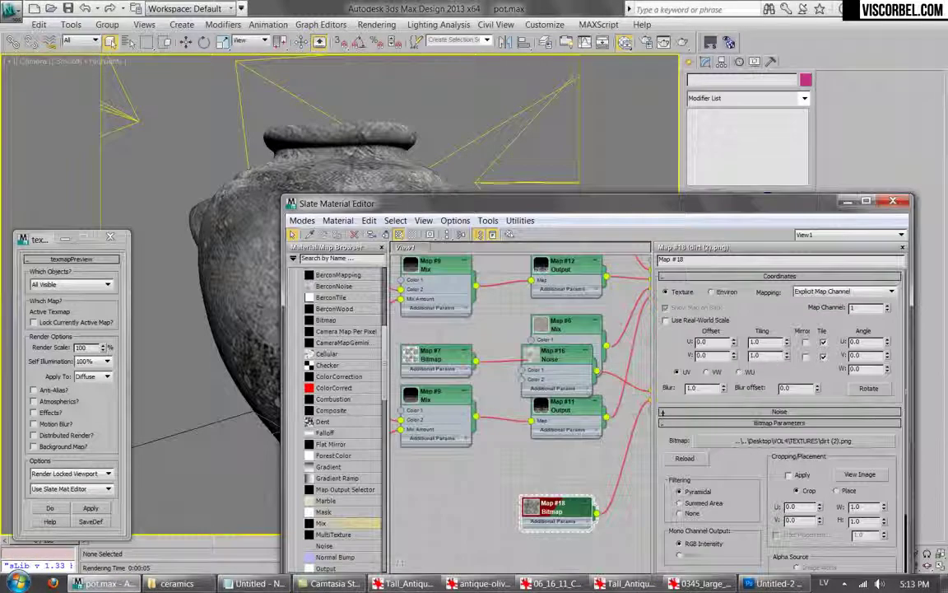
{"action": "type", "text": "3"}
{"action": "key", "text": "Tab"}
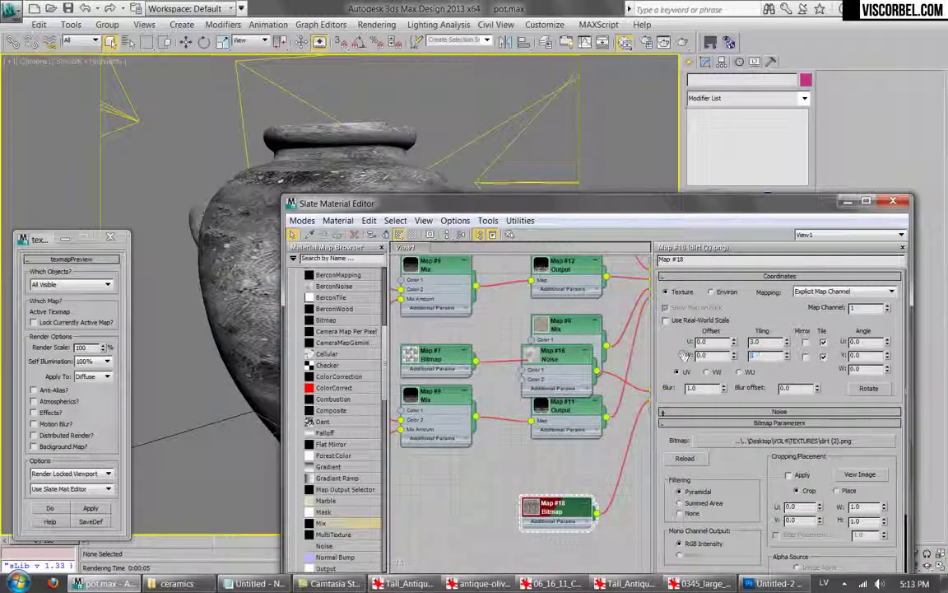
{"action": "type", "text": "3"}
{"action": "key", "text": "Tab"}
Invert the output of the dirt (2).png bitmap.
{"action": "left_click_drag", "start_coordinate": [496, 206], "coordinate": [503, 107]}
{"action": "left_click_drag", "start_coordinate": [743, 458], "coordinate": [756, 332]}
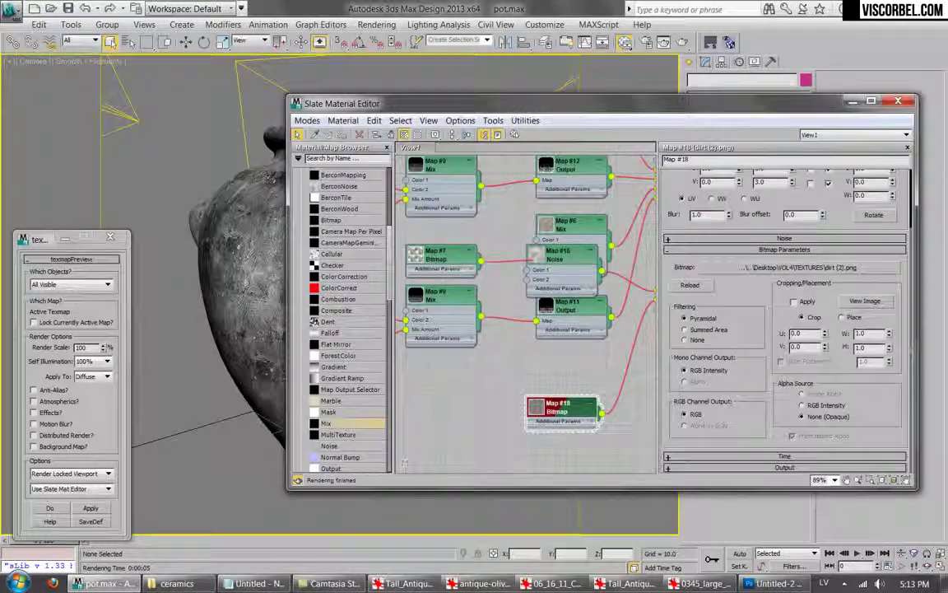
{"action": "left_click", "coordinate": [739, 467]}
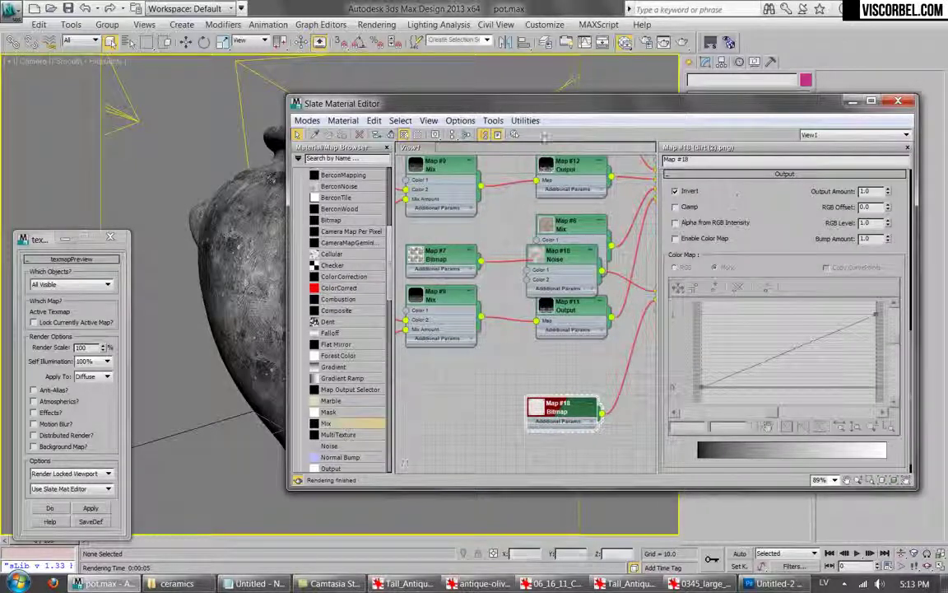
{"action": "left_click", "coordinate": [740, 174]}
{"action": "left_click_drag", "start_coordinate": [797, 208], "coordinate": [790, 354]}
Set the bump Mix map's mix amount to 50 and render the texmap preview.
{"action": "middle_click_drag", "start_coordinate": [640, 353], "coordinate": [532, 374]}
{"action": "double_click", "coordinate": [587, 297]}
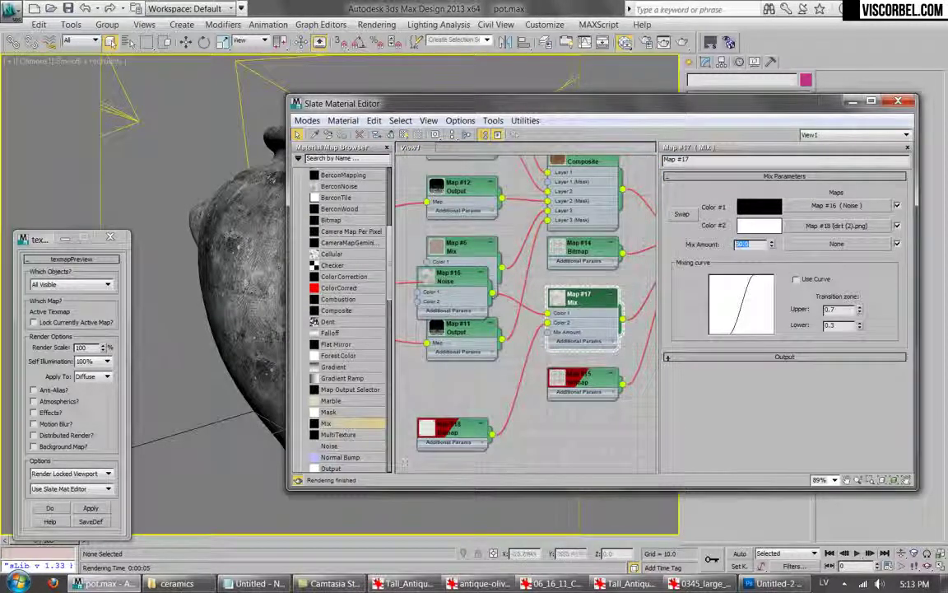
{"action": "left_click", "coordinate": [49, 508]}
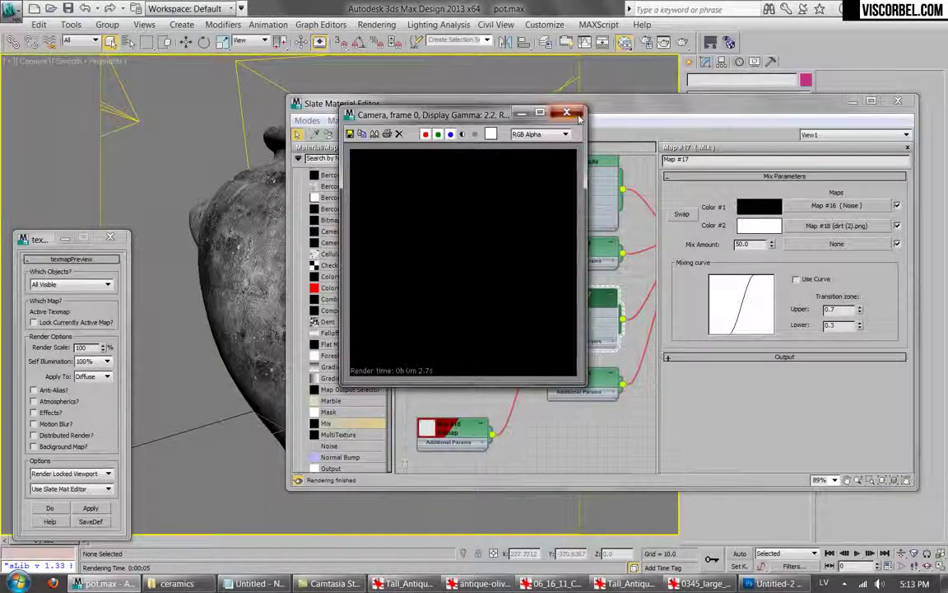
Set the Noise bump map's low threshold to 0.2, lower its high threshold and render the camera view.
{"action": "left_click", "coordinate": [836, 205]}
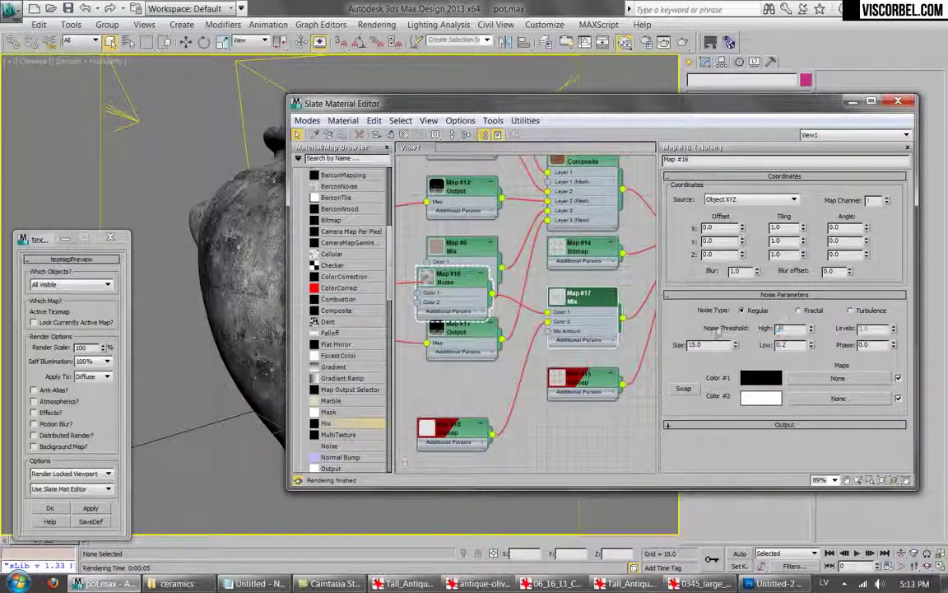
{"action": "double_click", "coordinate": [576, 301]}
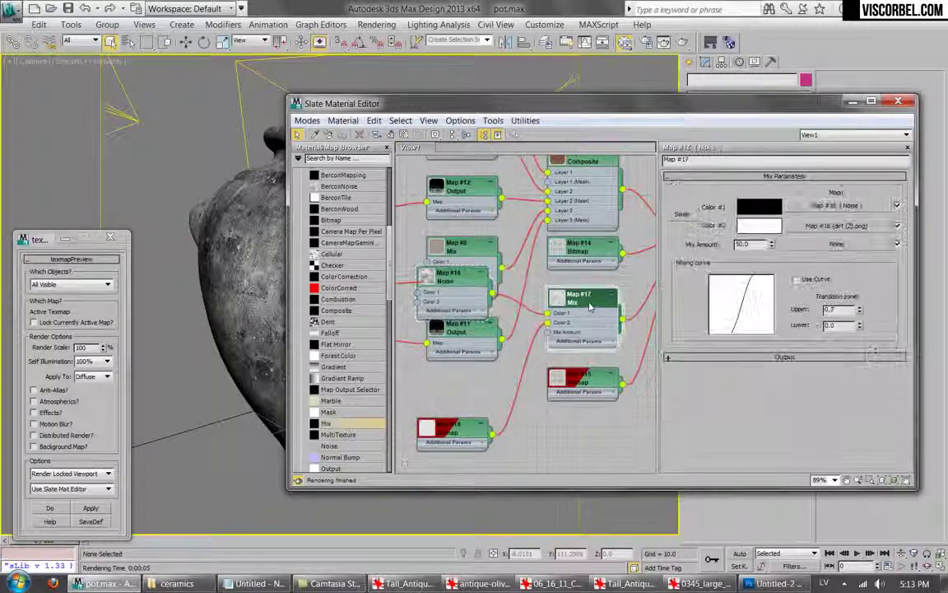
{"action": "key", "text": "shift+q"}
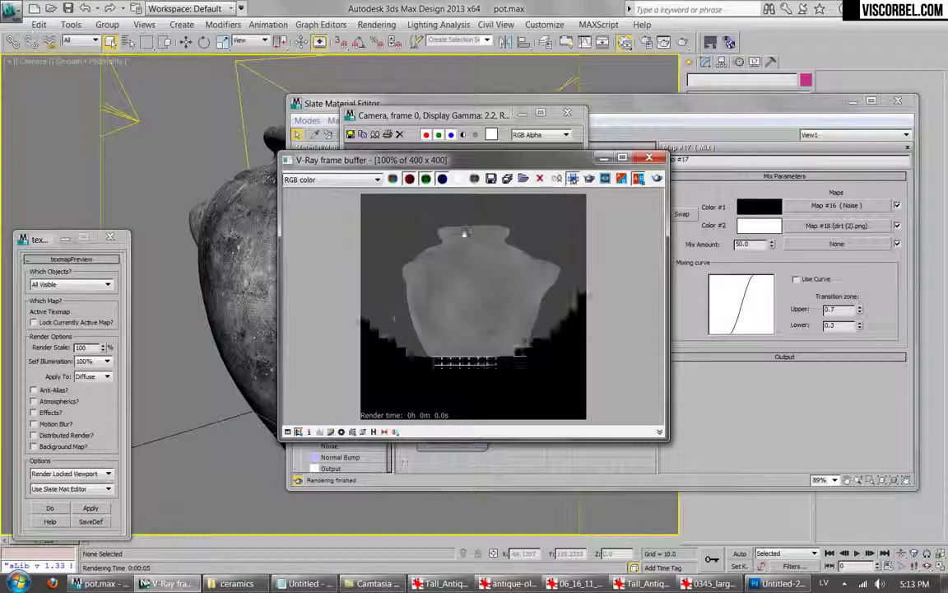
Set the VRayMtl's bump amount to 15 and render the camera view.
{"action": "left_click_drag", "start_coordinate": [590, 100], "coordinate": [651, 116]}
{"action": "left_click", "coordinate": [614, 42]}
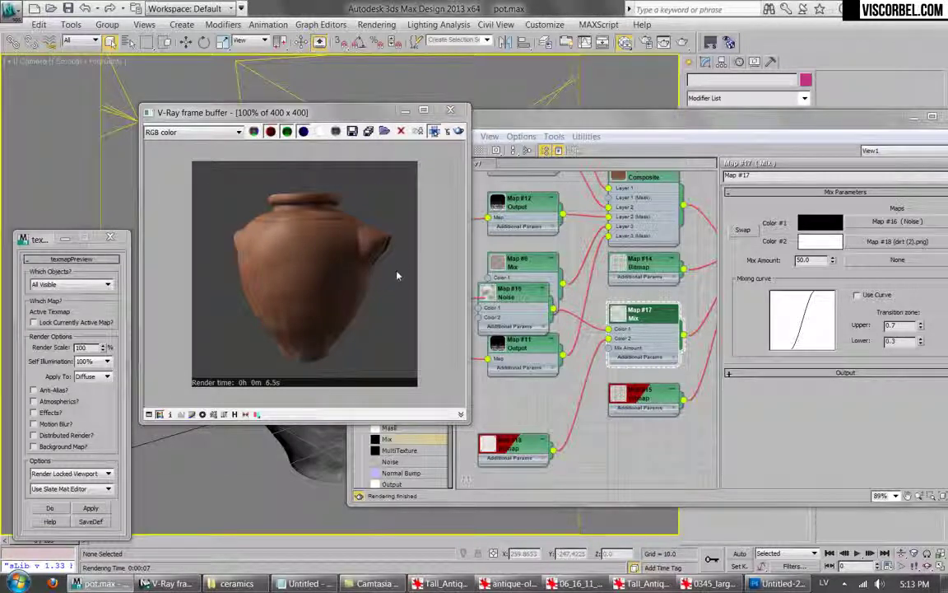
{"action": "middle_click_drag", "start_coordinate": [693, 293], "coordinate": [585, 339]}
{"action": "double_click", "coordinate": [662, 205]}
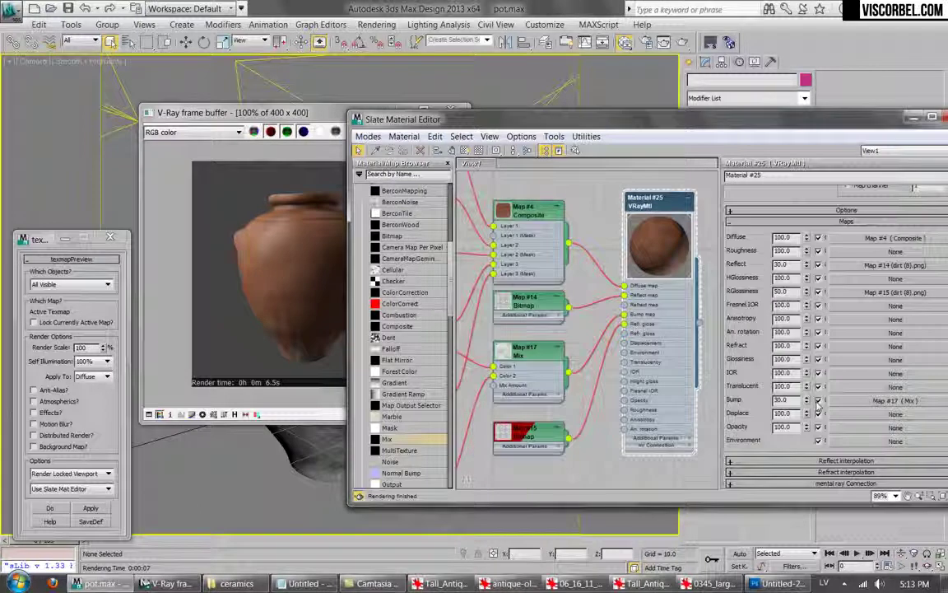
{"action": "left_click", "coordinate": [144, 582]}
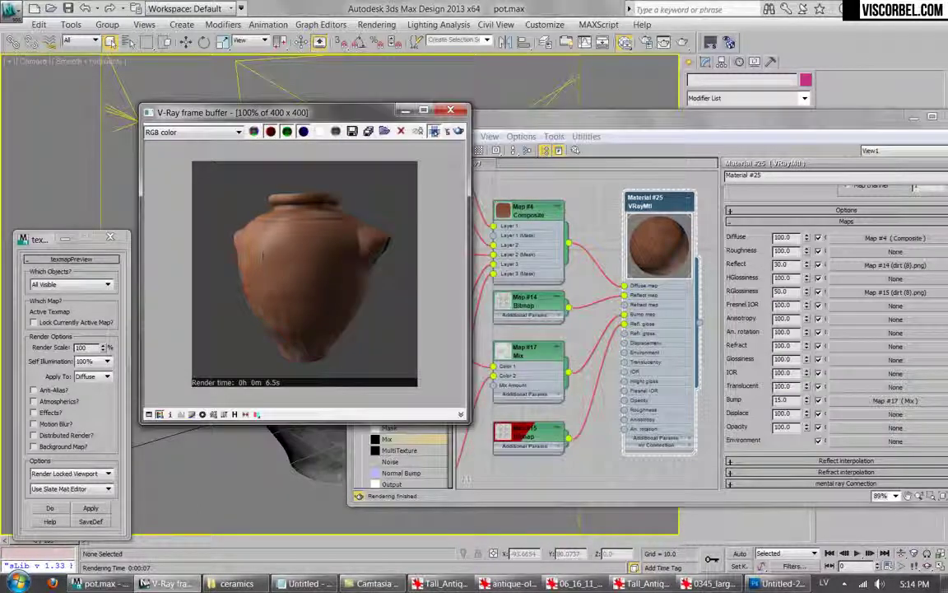
{"action": "key", "text": "shift+q"}
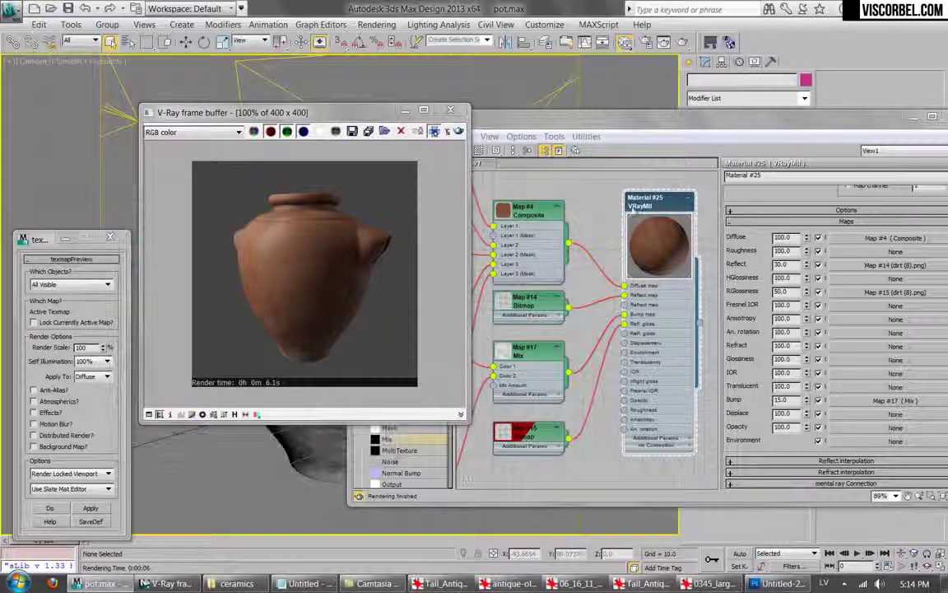
Set the clay VRayMtl's reflection glossiness to 0.3, render the pot and close the frame buffer after inspecting it up close.
{"action": "left_click", "coordinate": [682, 247]}
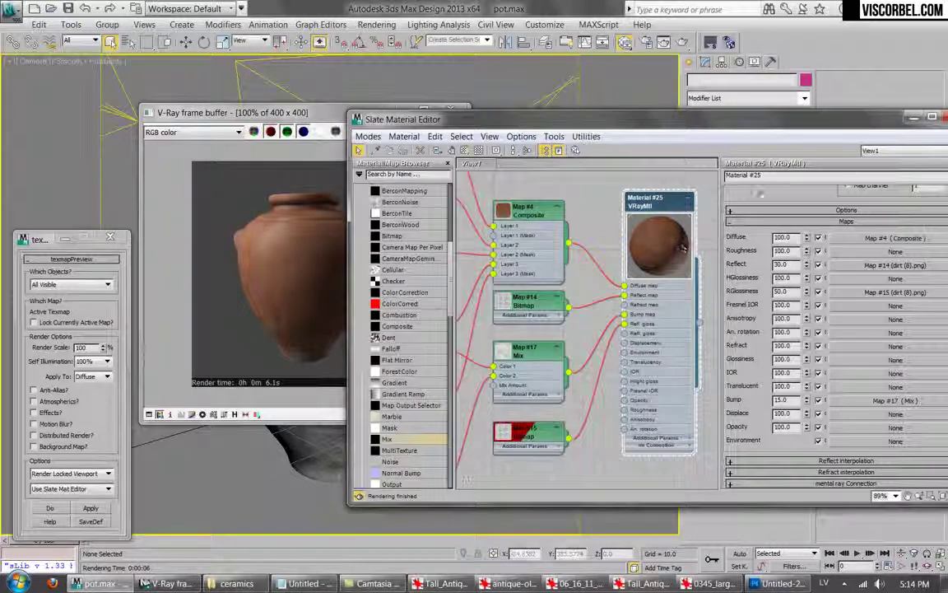
{"action": "scroll", "coordinate": [723, 290], "scroll_direction": "up", "scroll_amount": 10}
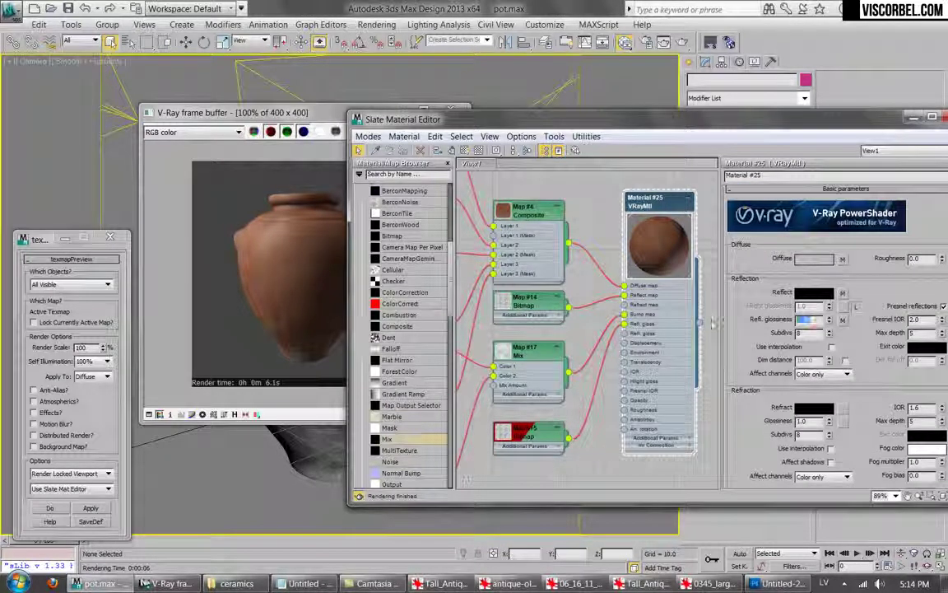
{"action": "left_click", "coordinate": [281, 255]}
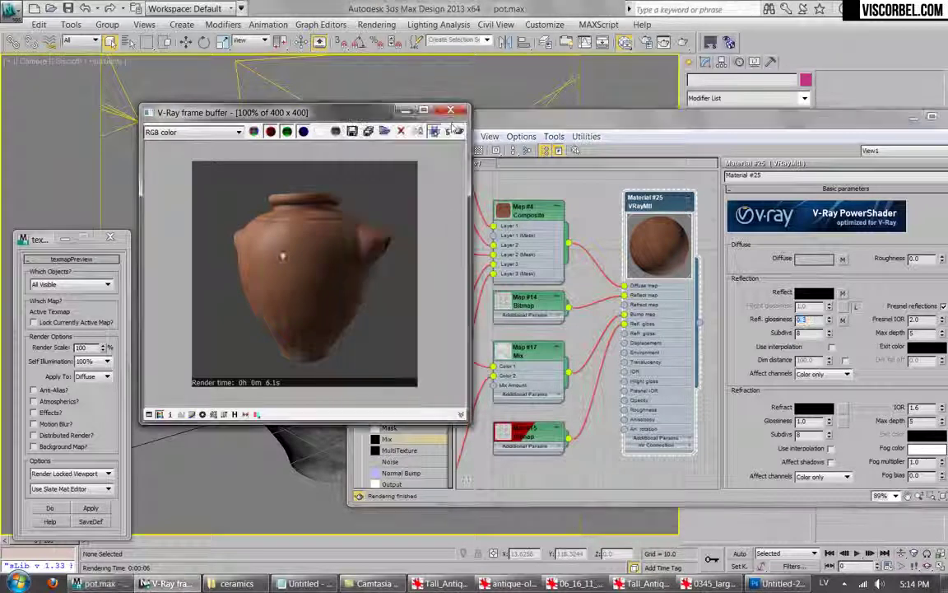
{"action": "left_click", "coordinate": [458, 132]}
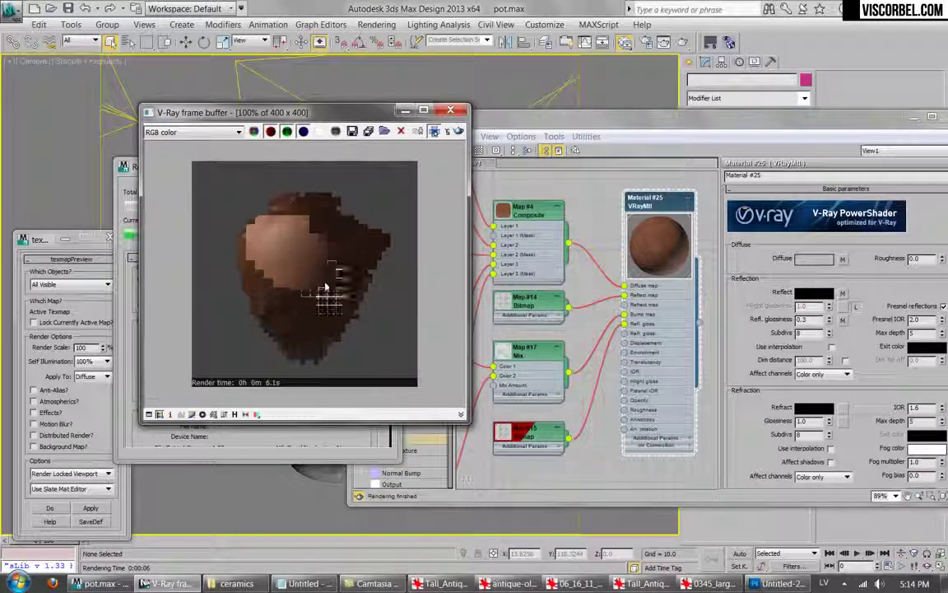
{"action": "scroll", "coordinate": [282, 286], "scroll_direction": "up", "scroll_amount": 1}
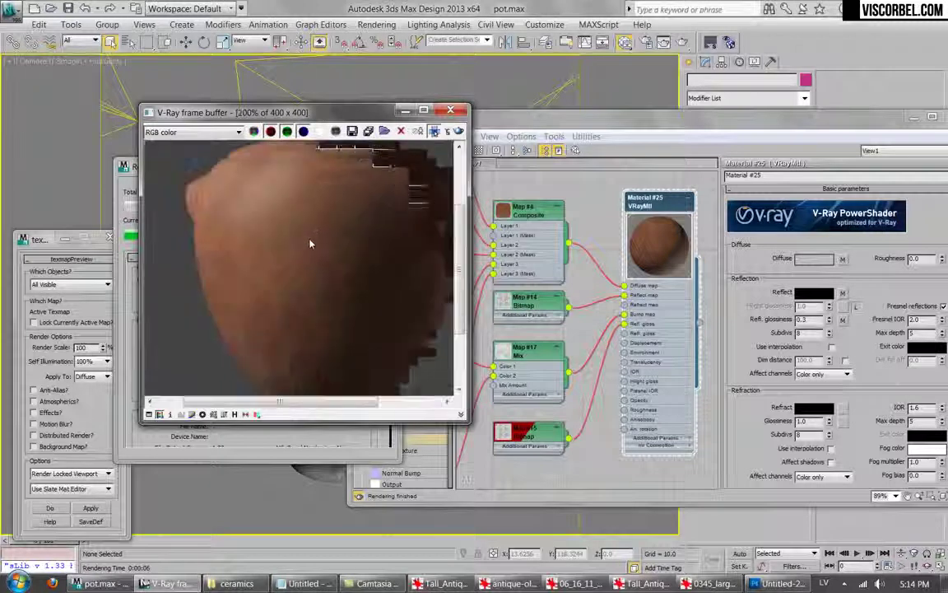
{"action": "scroll", "coordinate": [313, 248], "scroll_direction": "down", "scroll_amount": 1}
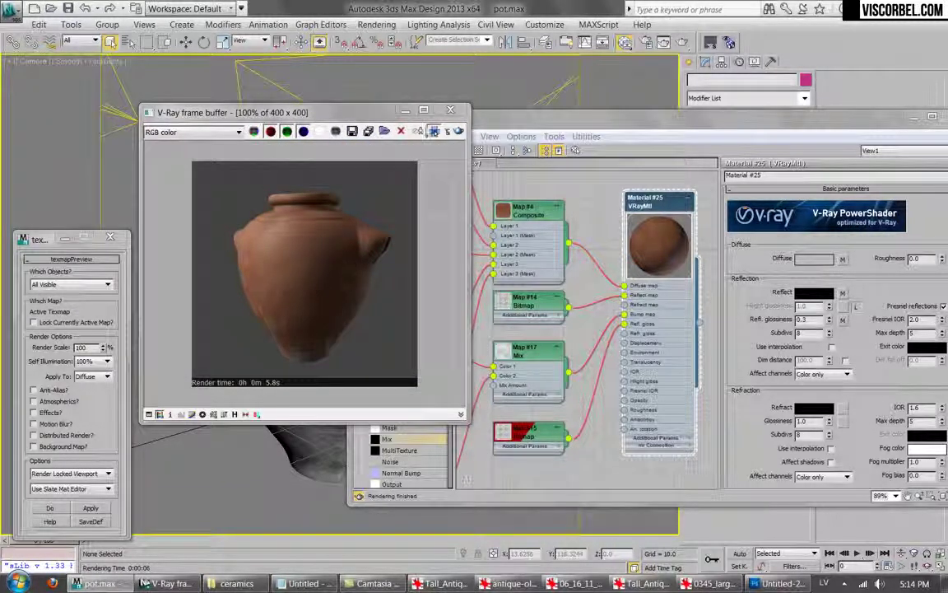
{"action": "left_click", "coordinate": [450, 111]}
Lay out all child nodes of the clay VRayMtl neatly in the node view.
{"action": "scroll", "coordinate": [580, 188], "scroll_direction": "down", "scroll_amount": 6}
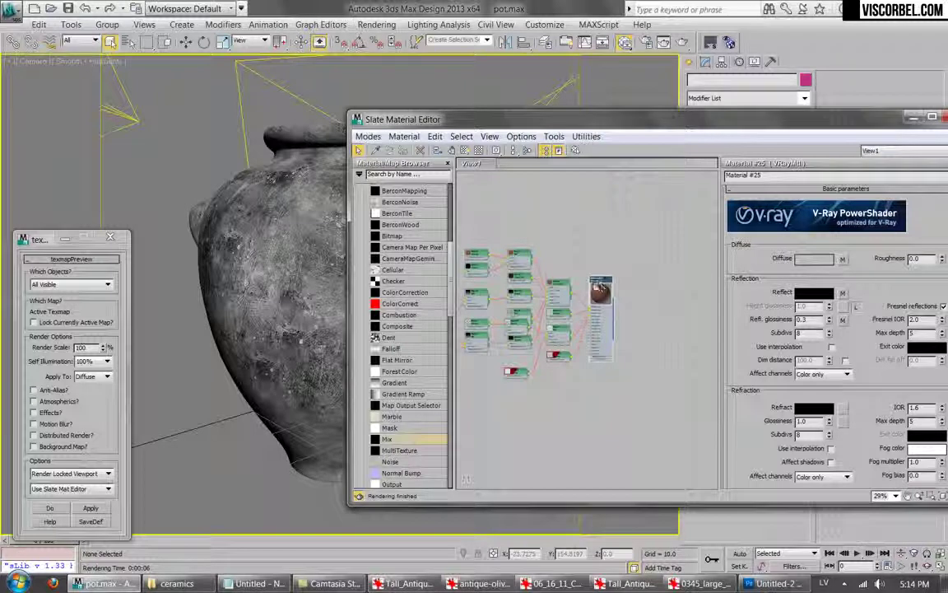
{"action": "right_click", "coordinate": [598, 292]}
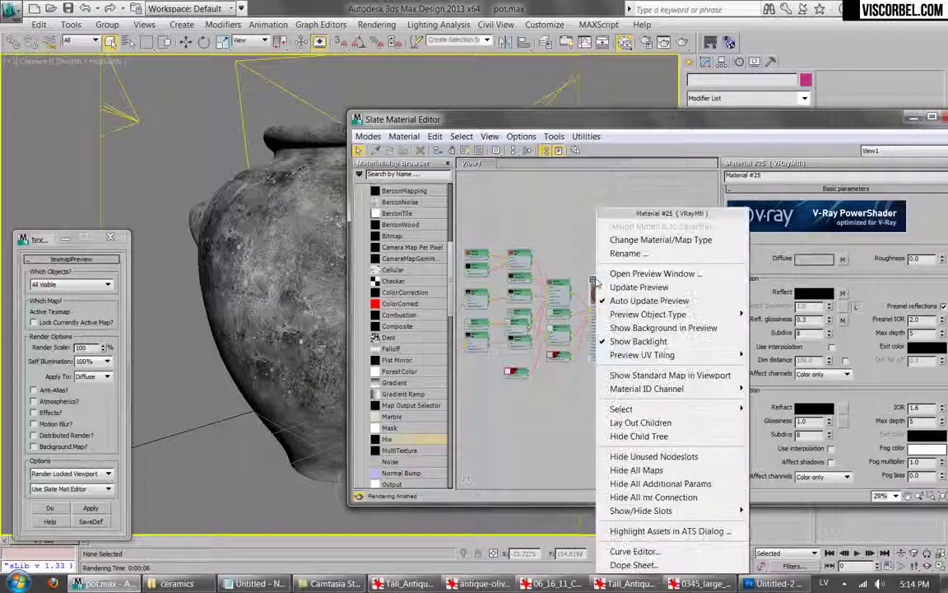
{"action": "left_click", "coordinate": [659, 423]}
{"action": "middle_click_drag", "start_coordinate": [519, 219], "coordinate": [560, 247]}
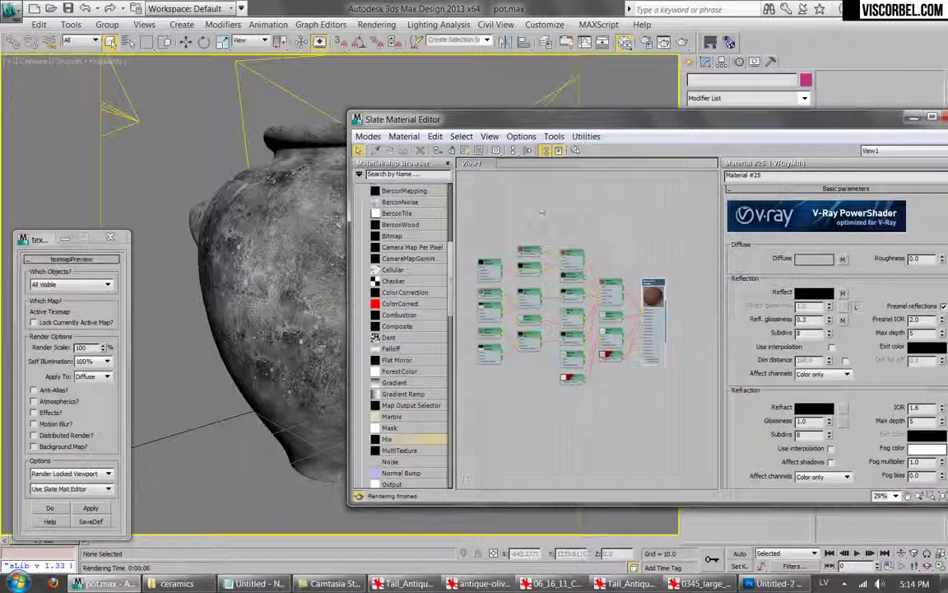
{"action": "scroll", "coordinate": [600, 330], "scroll_direction": "up", "scroll_amount": 8}
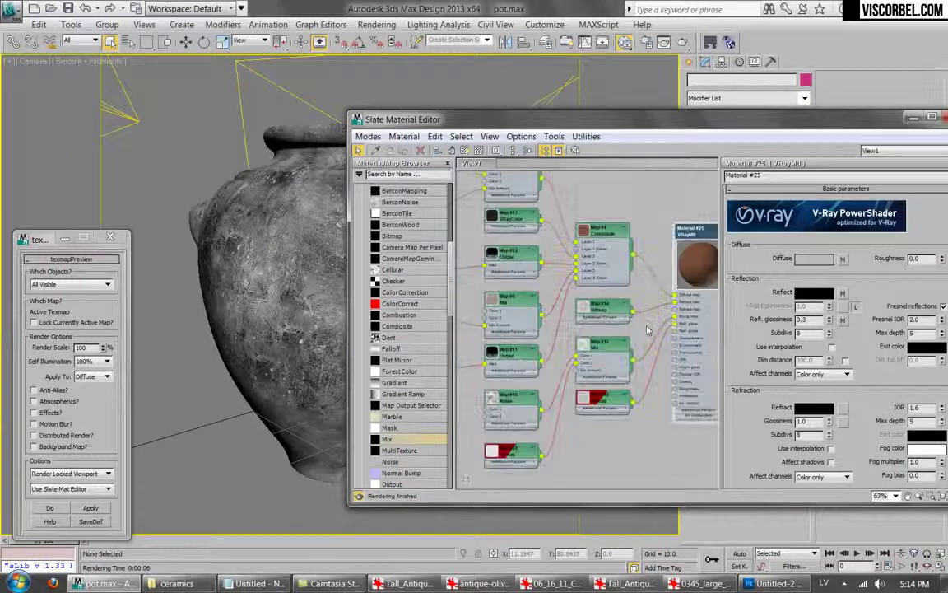
Add a VRayBlendMtl, connect the clay VRayMtl to its Base slot and open the blend material's parameters.
{"action": "middle_click_drag", "start_coordinate": [558, 226], "coordinate": [517, 240]}
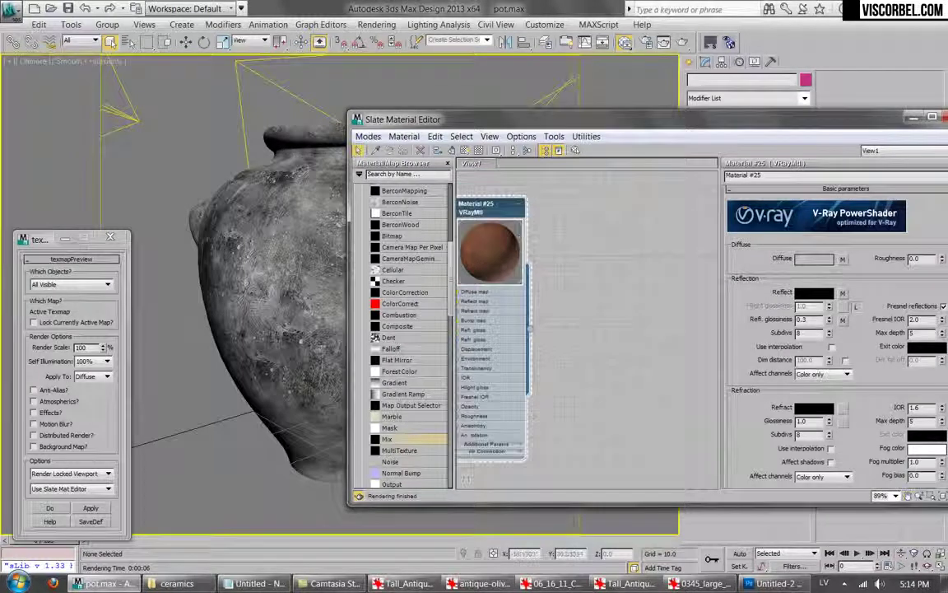
{"action": "left_click_drag", "start_coordinate": [454, 298], "coordinate": [447, 233]}
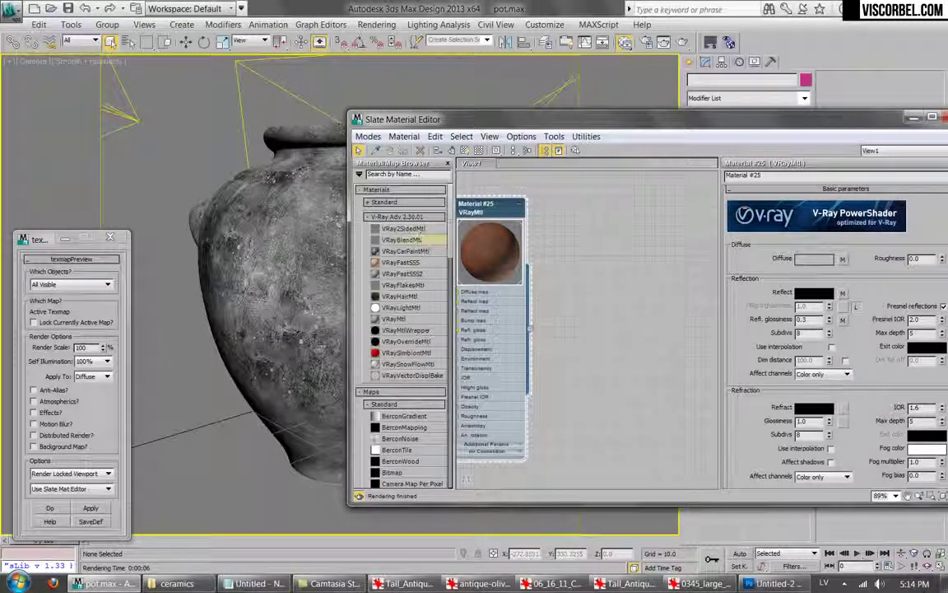
{"action": "left_click_drag", "start_coordinate": [658, 298], "coordinate": [659, 299]}
{"action": "left_click_drag", "start_coordinate": [531, 332], "coordinate": [537, 333]}
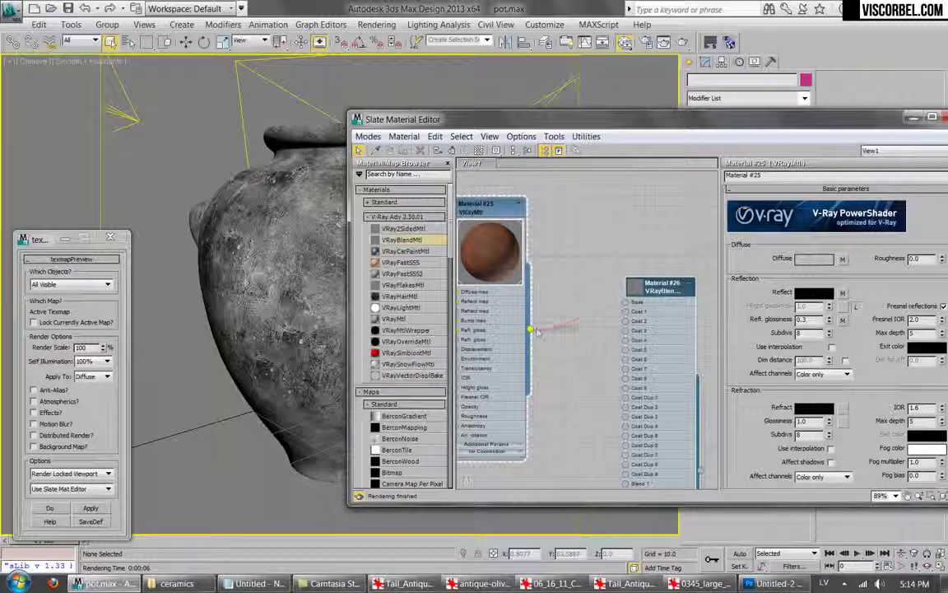
{"action": "left_click_drag", "start_coordinate": [659, 288], "coordinate": [656, 201]}
{"action": "double_click", "coordinate": [656, 201]}
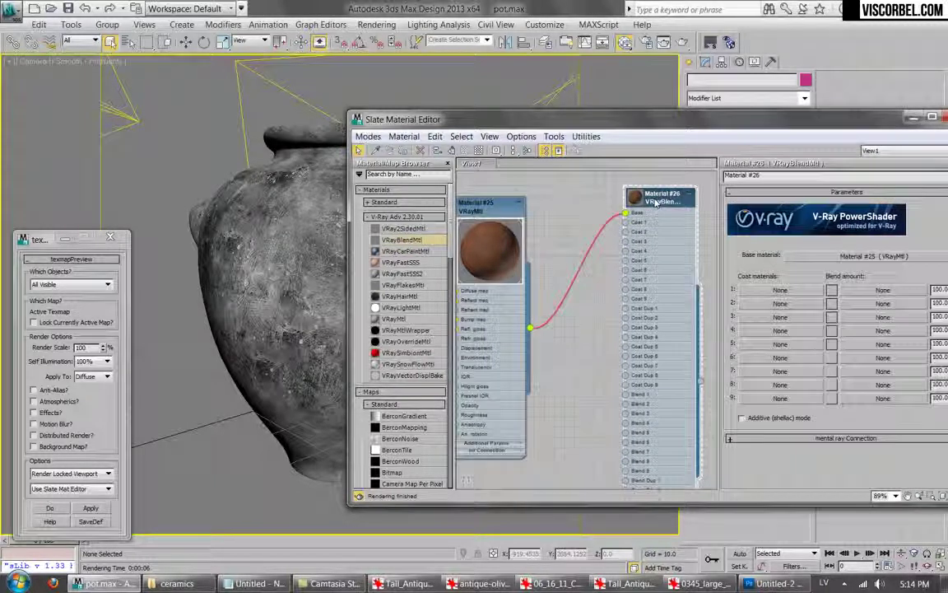
Assign the VRayBlendMtl to the pot and create a VRayMtl in its first coat material slot.
{"action": "left_click", "coordinate": [260, 261]}
{"action": "left_click", "coordinate": [402, 151]}
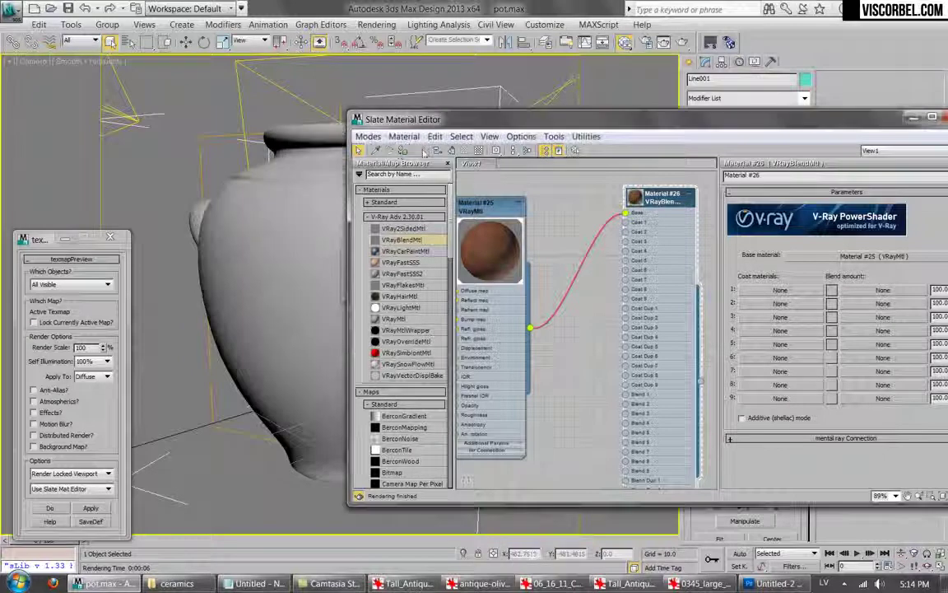
{"action": "double_click", "coordinate": [637, 203]}
{"action": "middle_click_drag", "start_coordinate": [562, 366], "coordinate": [485, 336]}
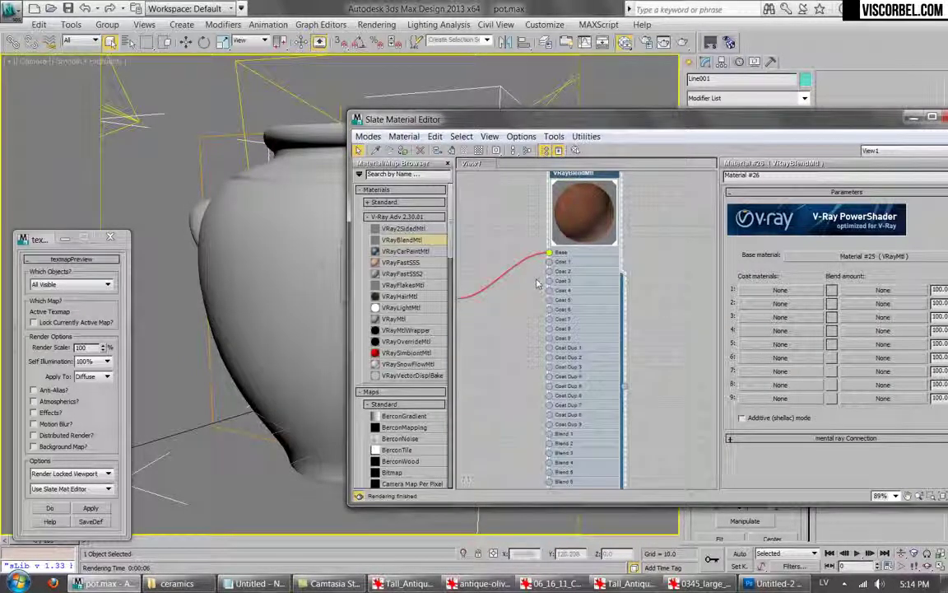
{"action": "left_click", "coordinate": [774, 290]}
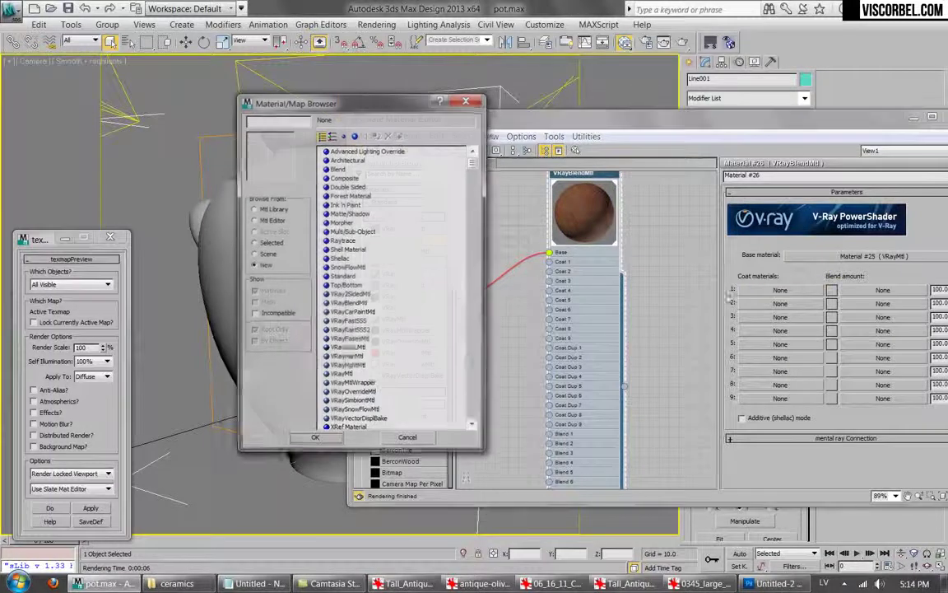
{"action": "double_click", "coordinate": [341, 376]}
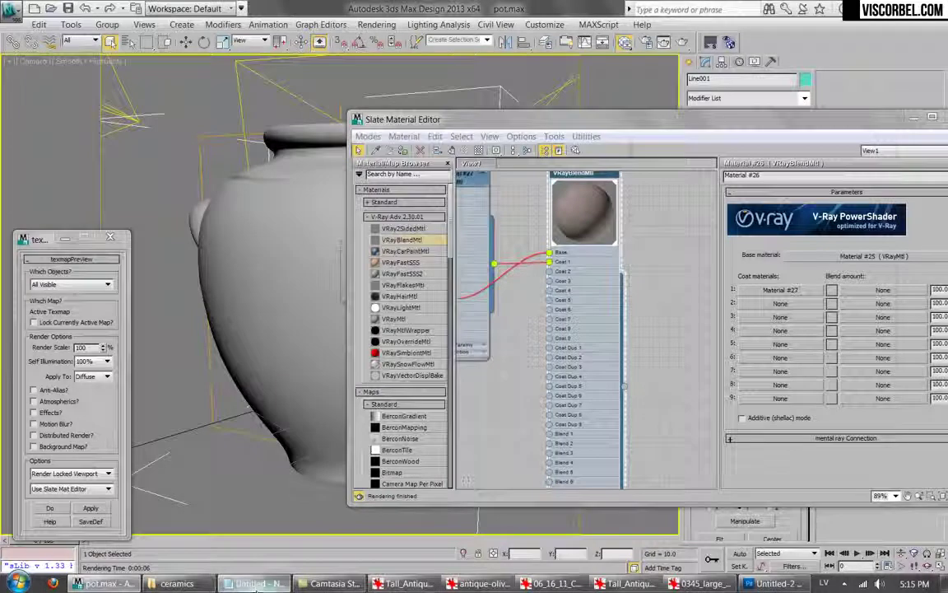
Check the list of planned material layers in Notepad and close it without saving.
{"action": "left_click", "coordinate": [257, 583]}
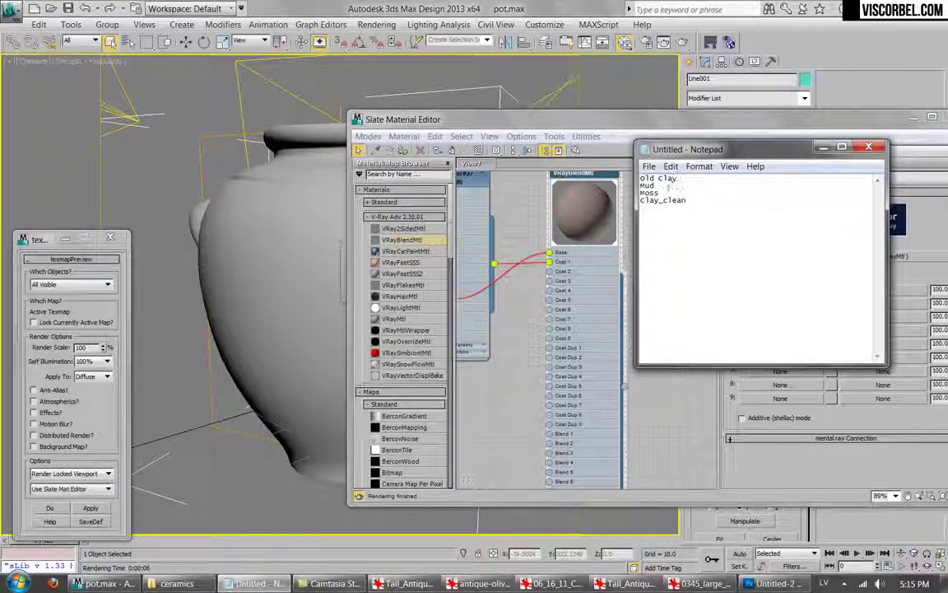
{"action": "left_click", "coordinate": [876, 150]}
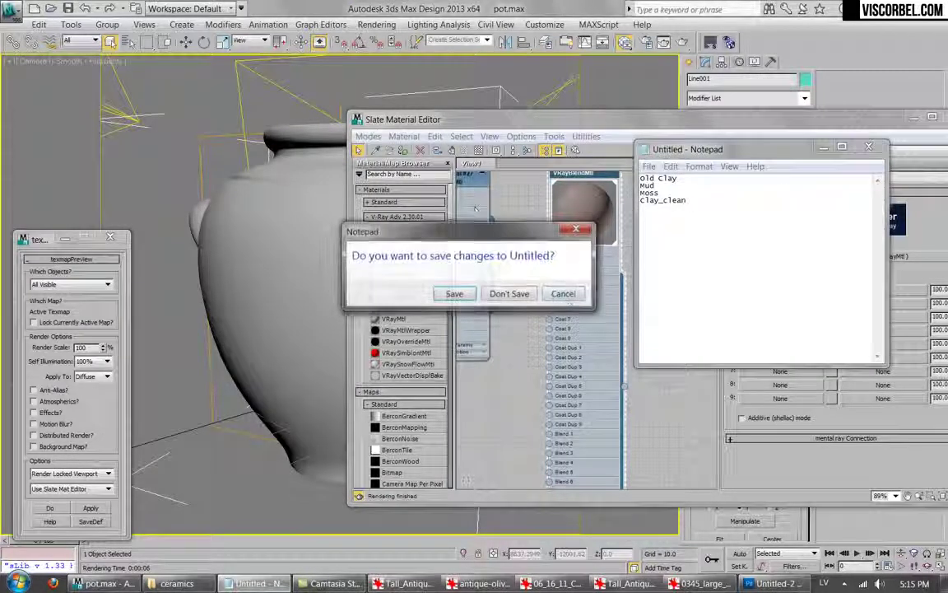
{"action": "left_click", "coordinate": [499, 292]}
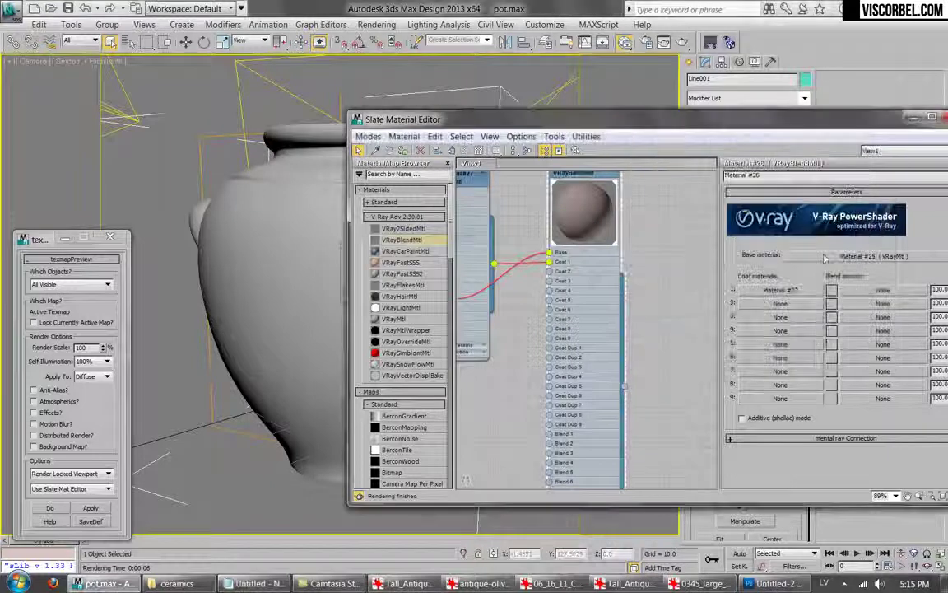
Open the first coat VRayMtl's parameters and check its diffuse color without changing it.
{"action": "left_click", "coordinate": [780, 290]}
{"action": "left_click", "coordinate": [814, 262]}
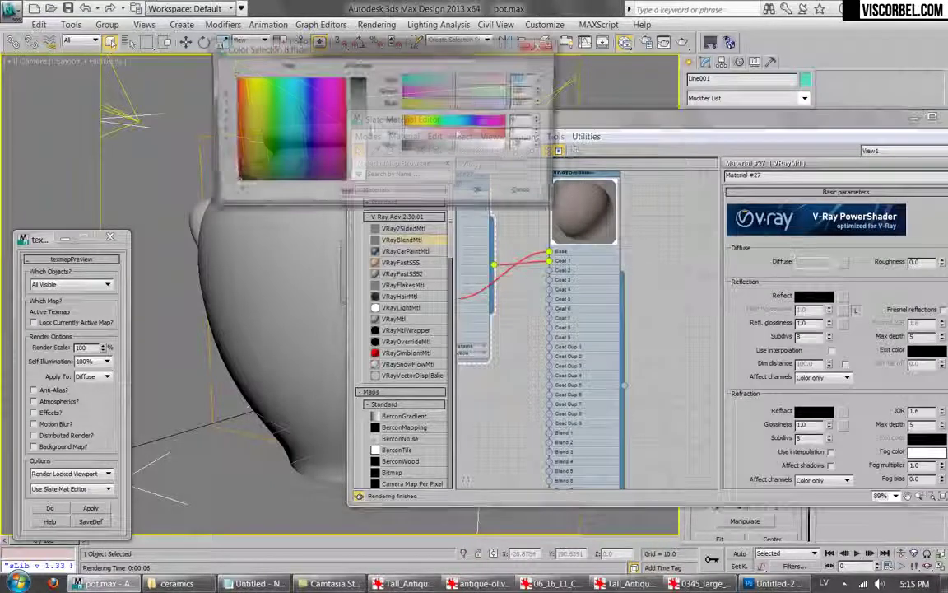
{"action": "left_click", "coordinate": [524, 193]}
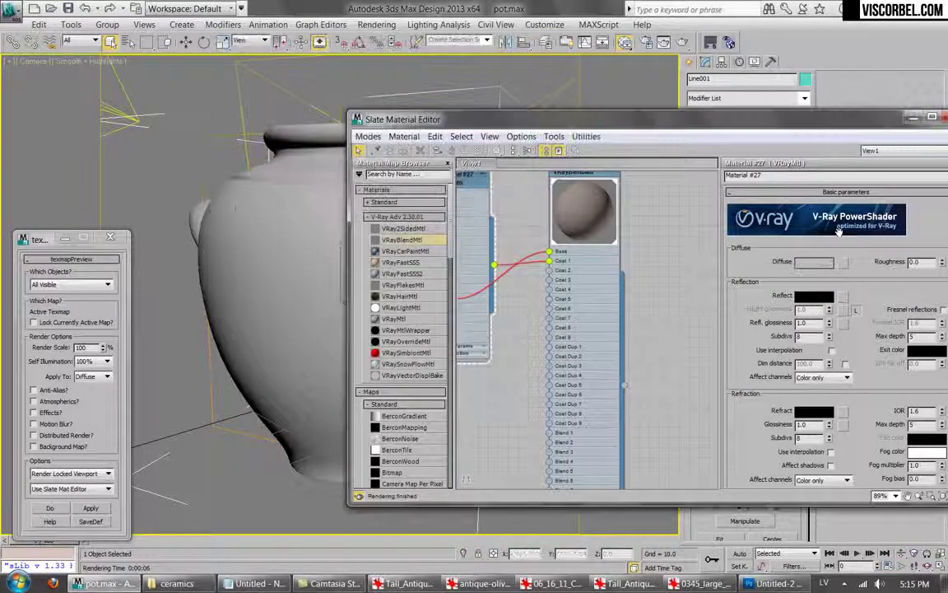
{"action": "left_click", "coordinate": [843, 262]}
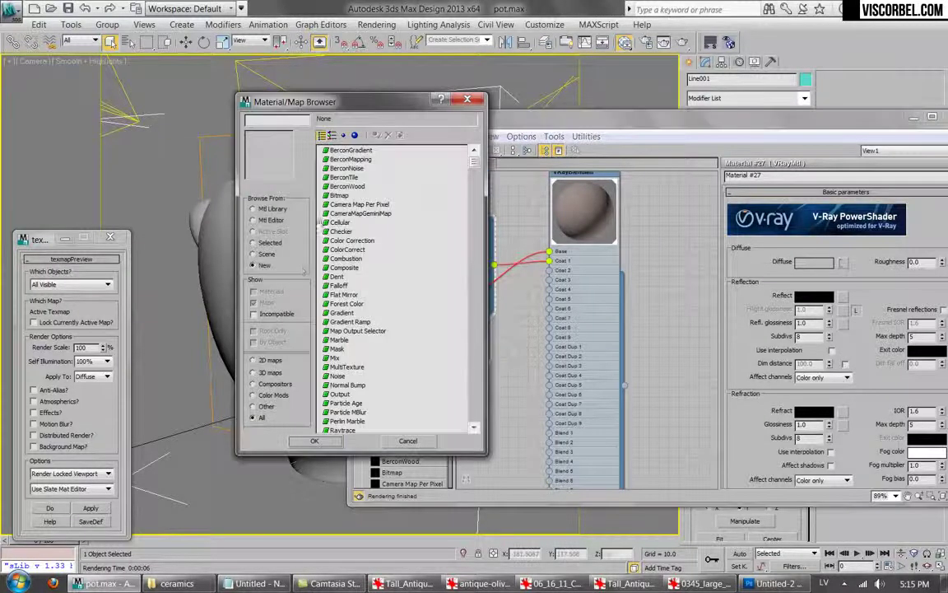
{"action": "double_click", "coordinate": [335, 359]}
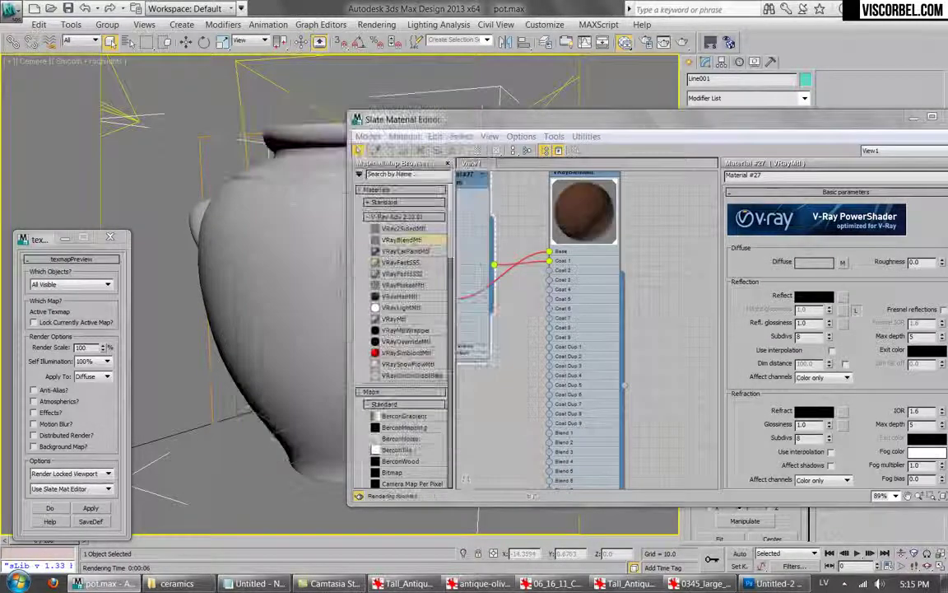
{"action": "scroll", "coordinate": [492, 250], "scroll_direction": "down", "scroll_amount": 3}
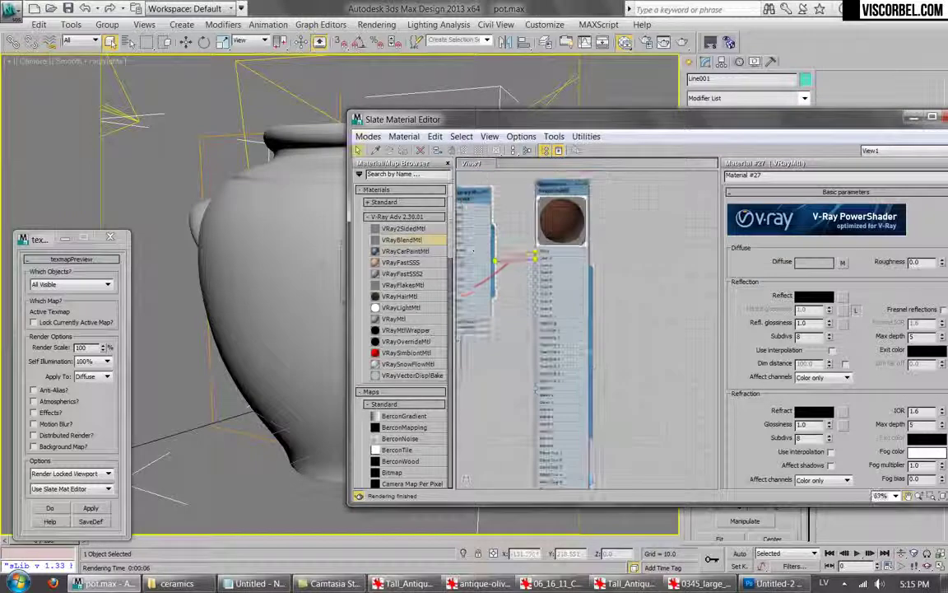
{"action": "left_click", "coordinate": [810, 192]}
{"action": "left_click", "coordinate": [838, 195]}
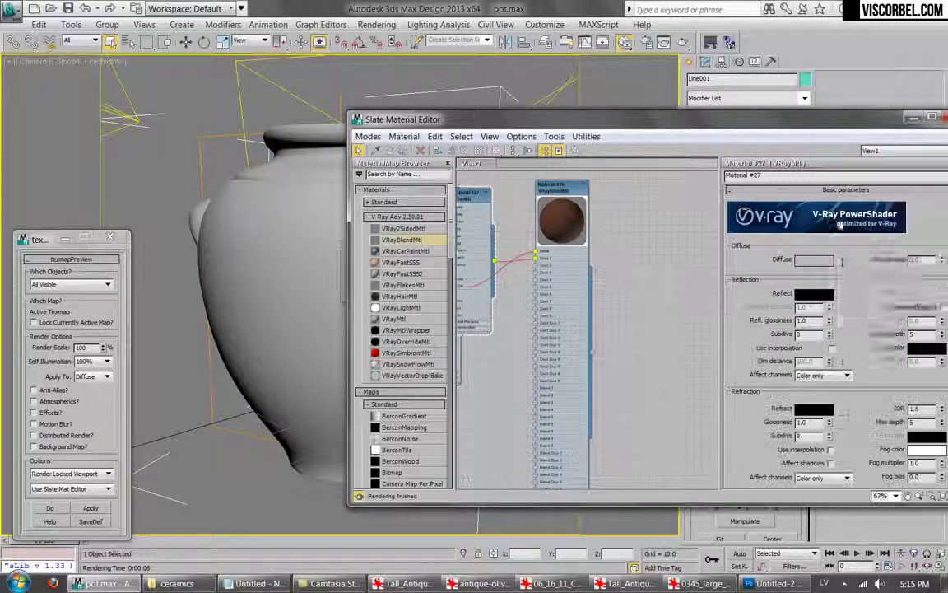
{"action": "right_click", "coordinate": [841, 261]}
{"action": "left_click", "coordinate": [808, 320]}
Assign a Noise map to the first coat material's diffuse slot and open its parameters.
{"action": "left_click", "coordinate": [841, 260]}
{"action": "double_click", "coordinate": [342, 376]}
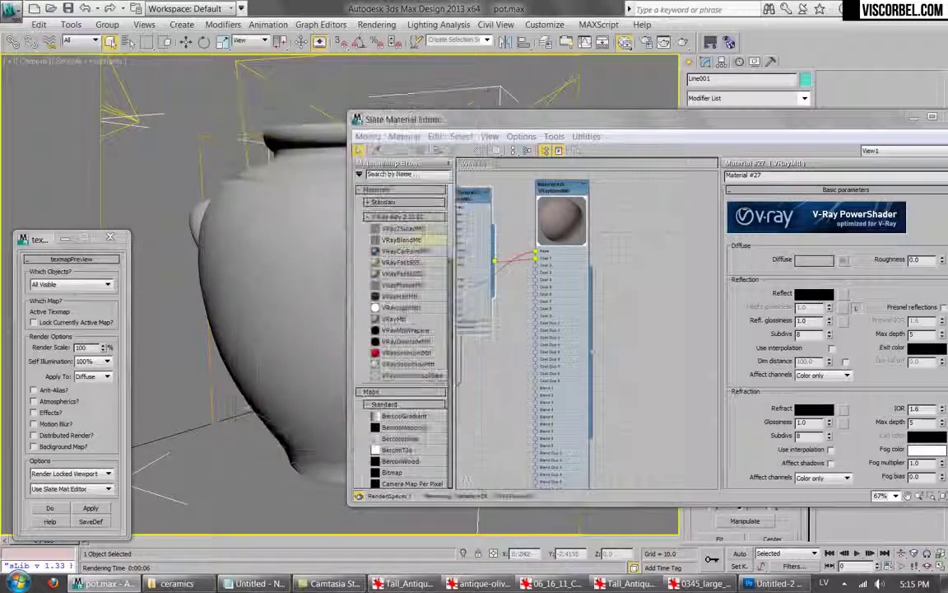
{"action": "left_click", "coordinate": [842, 261]}
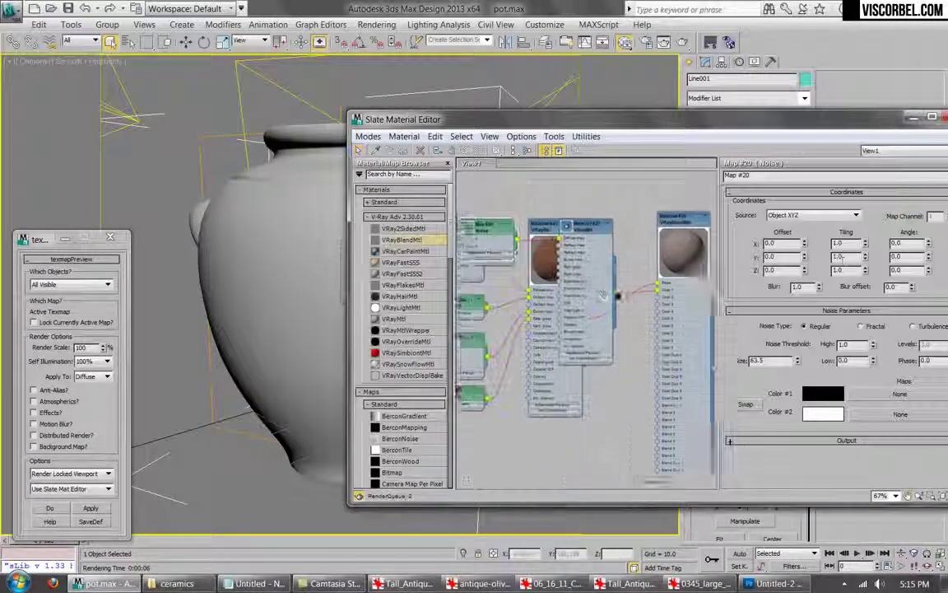
Move the coat's Noise node into empty space below the material nodes and enlarge its preview.
{"action": "left_click_drag", "start_coordinate": [565, 210], "coordinate": [577, 240]}
{"action": "left_click_drag", "start_coordinate": [534, 336], "coordinate": [567, 423]}
{"action": "middle_click_drag", "start_coordinate": [567, 424], "coordinate": [551, 255]}
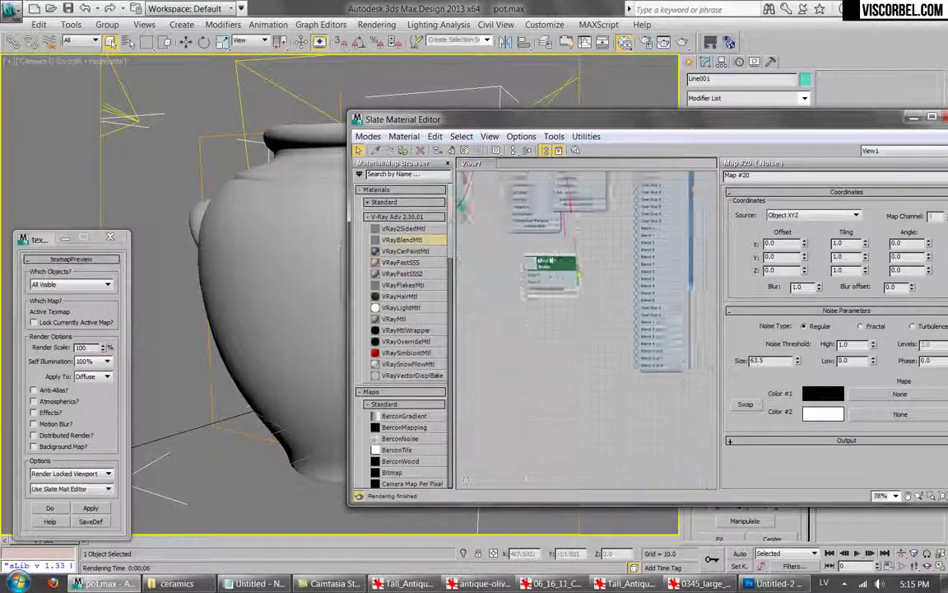
{"action": "scroll", "coordinate": [551, 256], "scroll_direction": "up", "scroll_amount": 5}
{"action": "double_click", "coordinate": [517, 268]}
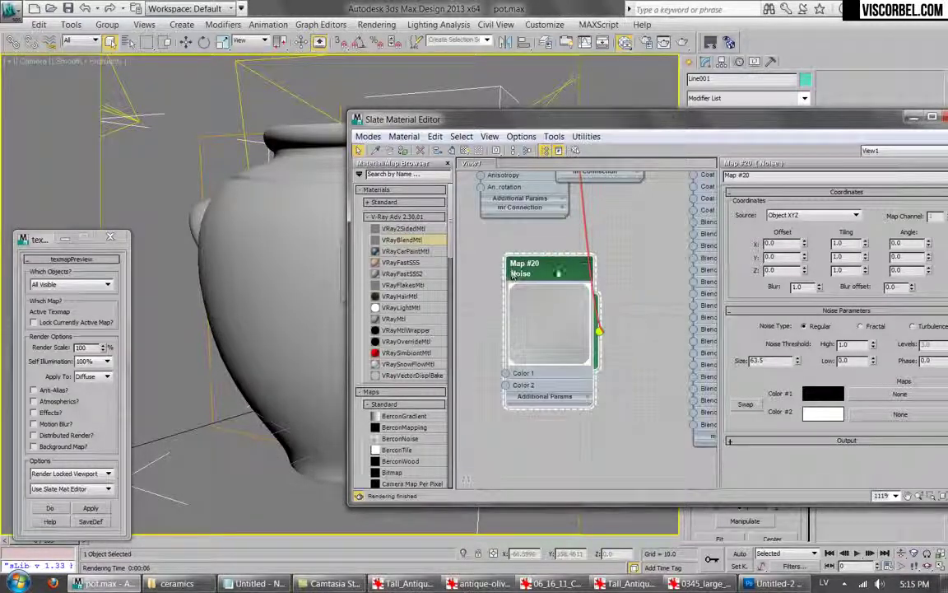
Show the coat's Noise map in the viewport through the VRayBlendMtl.
{"action": "right_click", "coordinate": [554, 270]}
{"action": "left_click", "coordinate": [620, 377]}
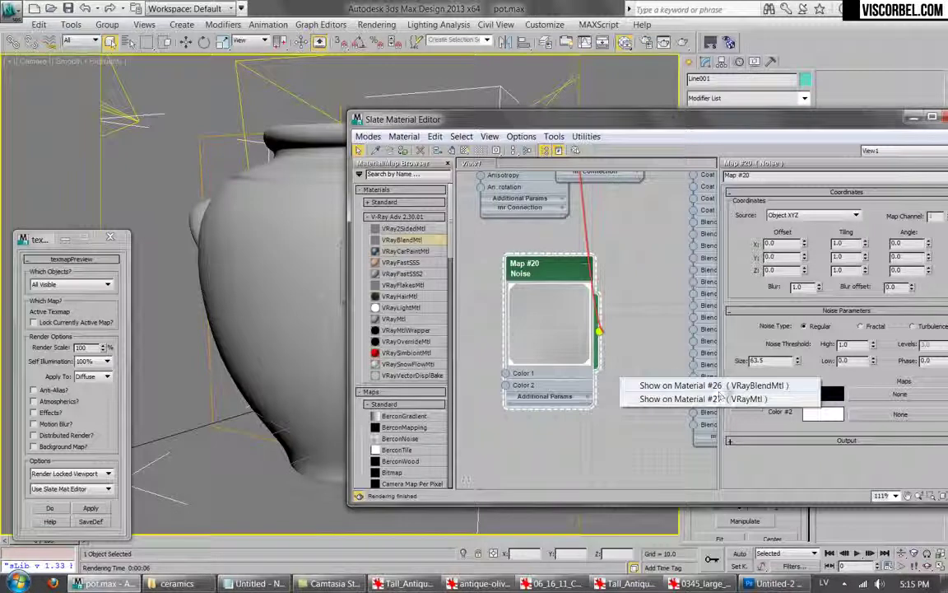
{"action": "left_click", "coordinate": [723, 386]}
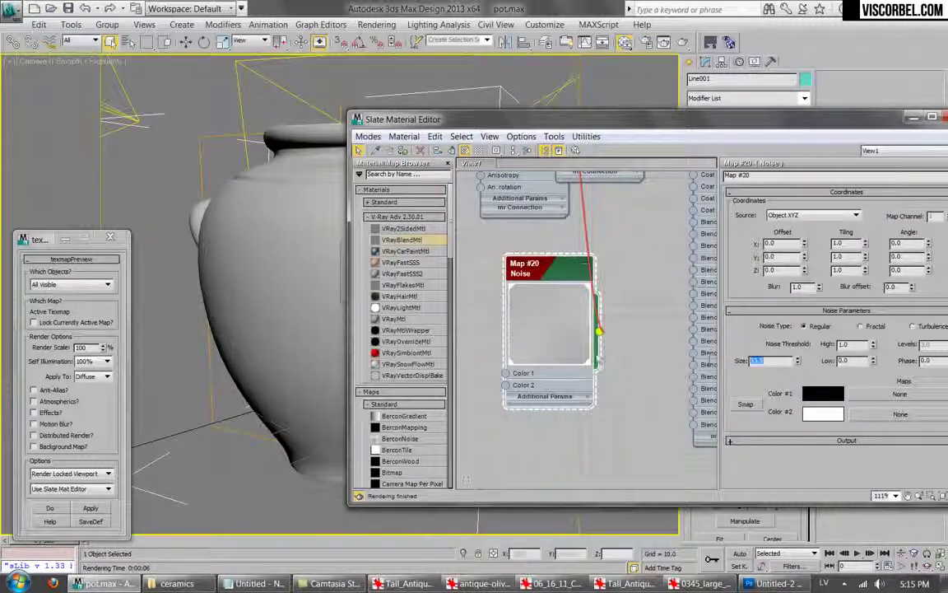
Set the Noise map's size to 5, its noise type to Fractal and its levels to 10.
{"action": "key", "text": "Return"}
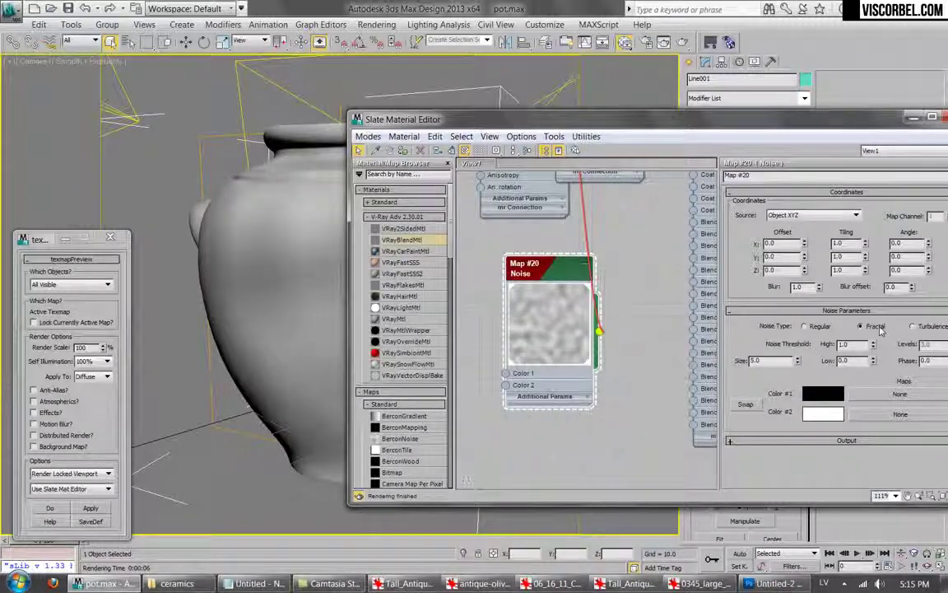
{"action": "left_click_drag", "start_coordinate": [829, 124], "coordinate": [759, 130]}
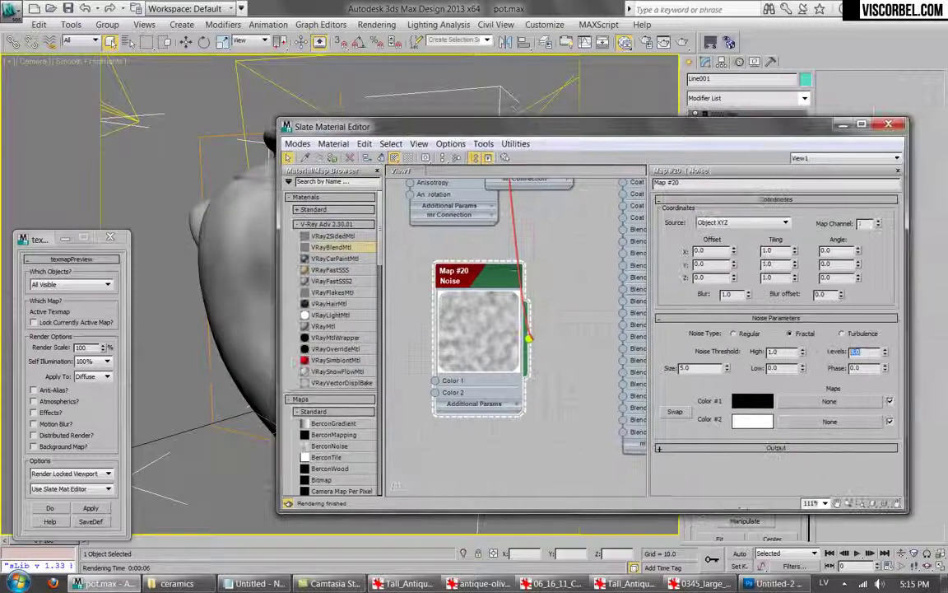
{"action": "type", "text": "8"}
{"action": "key", "text": "Return"}
{"action": "type", "text": "1"}
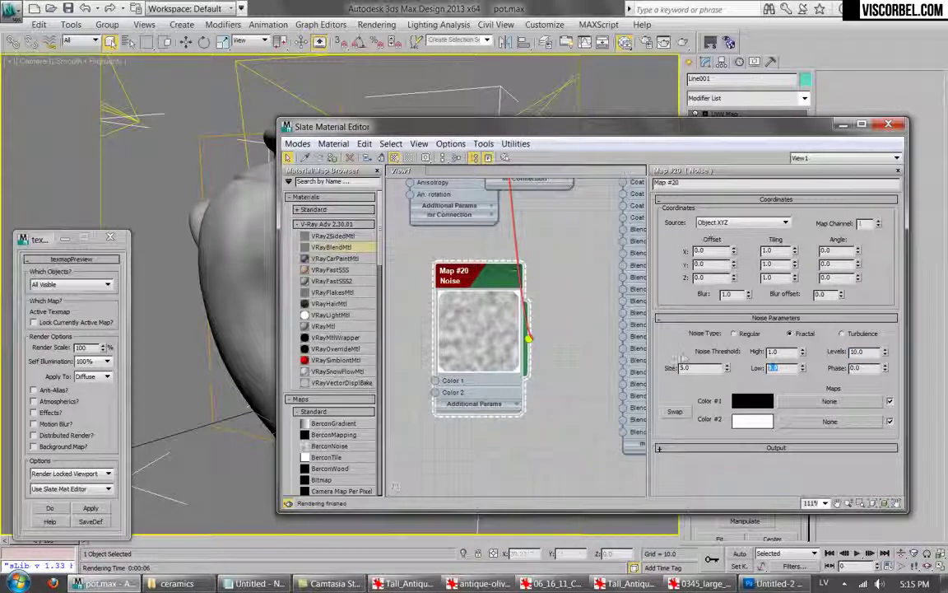
Set the Noise map's low threshold to 0.3, high threshold to 0.7 and size to 3, and preview the map.
{"action": "type", "text": "0.3"}
{"action": "key", "text": "Return"}
{"action": "left_click_drag", "start_coordinate": [785, 354], "coordinate": [718, 360]}
{"action": "type", "text": "0.7"}
{"action": "key", "text": "Return"}
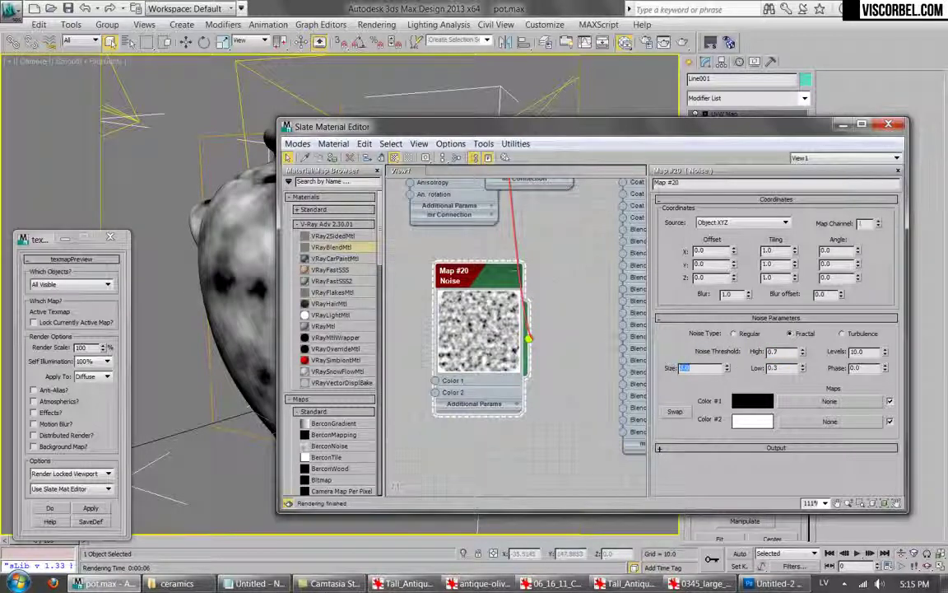
{"action": "left_click", "coordinate": [91, 509]}
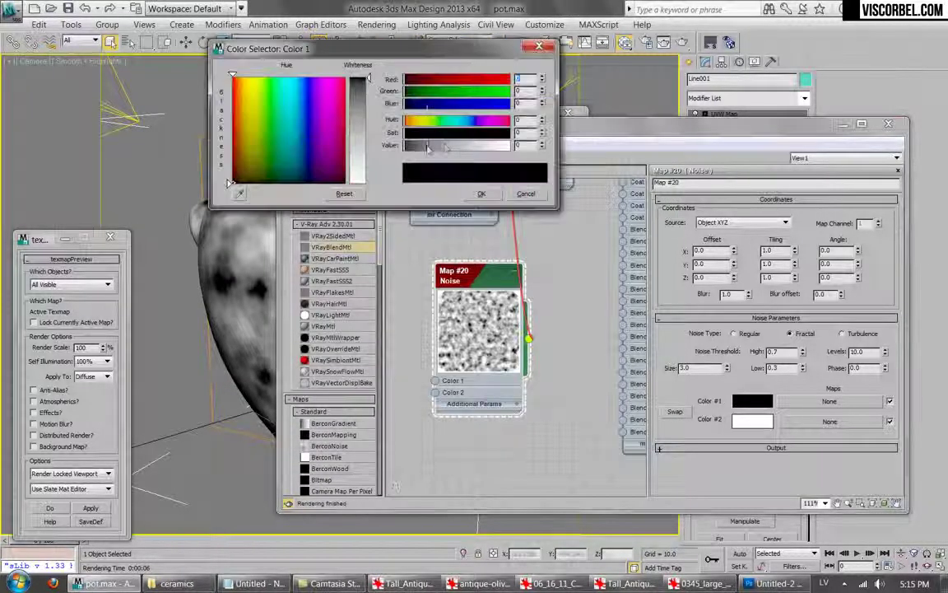
Set the Noise map's Color 1 to a dark grey-brown with hue 32 and saturation 42.
{"action": "left_click_drag", "start_coordinate": [437, 144], "coordinate": [426, 145]}
{"action": "left_click", "coordinate": [431, 133]}
{"action": "left_click", "coordinate": [416, 121]}
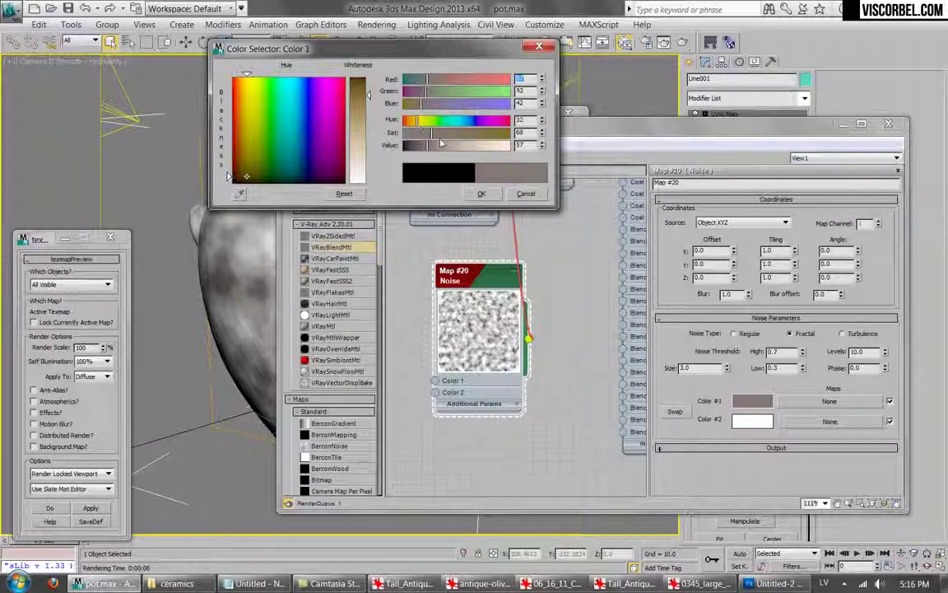
{"action": "left_click_drag", "start_coordinate": [424, 135], "coordinate": [421, 135]}
{"action": "left_click", "coordinate": [478, 195]}
Copy Color 1 onto the Noise map's Color 2 and lighten Color 2 to RGB 111, 103, 93.
{"action": "right_click", "coordinate": [766, 399]}
{"action": "left_click", "coordinate": [775, 405]}
{"action": "right_click", "coordinate": [750, 424]}
{"action": "left_click", "coordinate": [759, 444]}
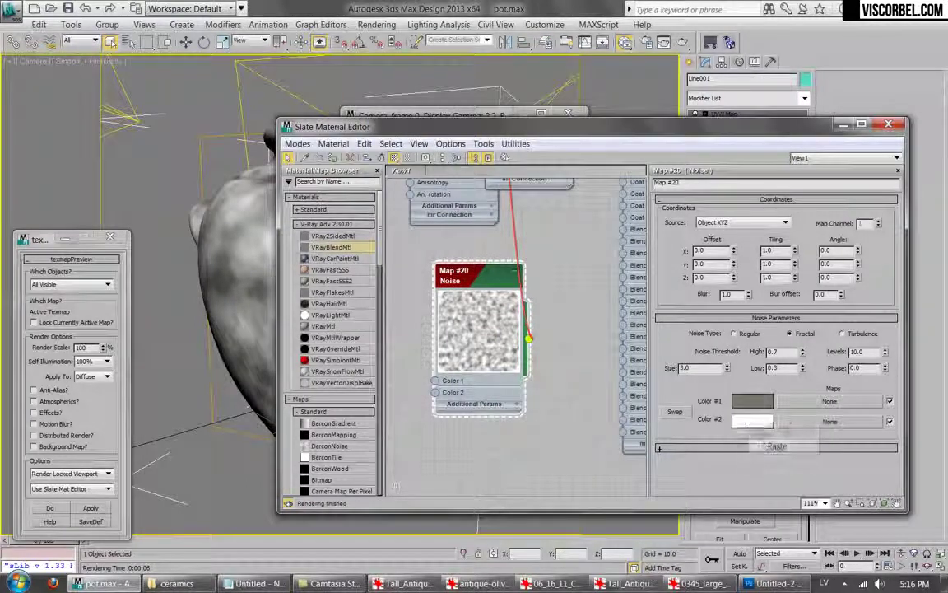
{"action": "left_click", "coordinate": [751, 421]}
{"action": "left_click_drag", "start_coordinate": [440, 147], "coordinate": [450, 146]}
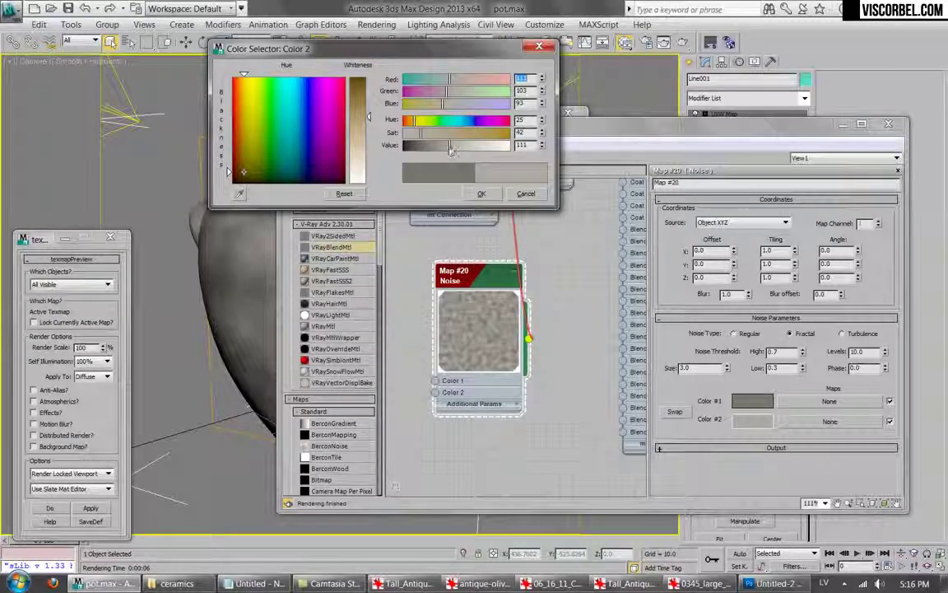
{"action": "left_click", "coordinate": [482, 193]}
Adjust the Noise map's Color 1 to hue 25, saturation 42 and value 72, and render a texture preview.
{"action": "left_click", "coordinate": [752, 401]}
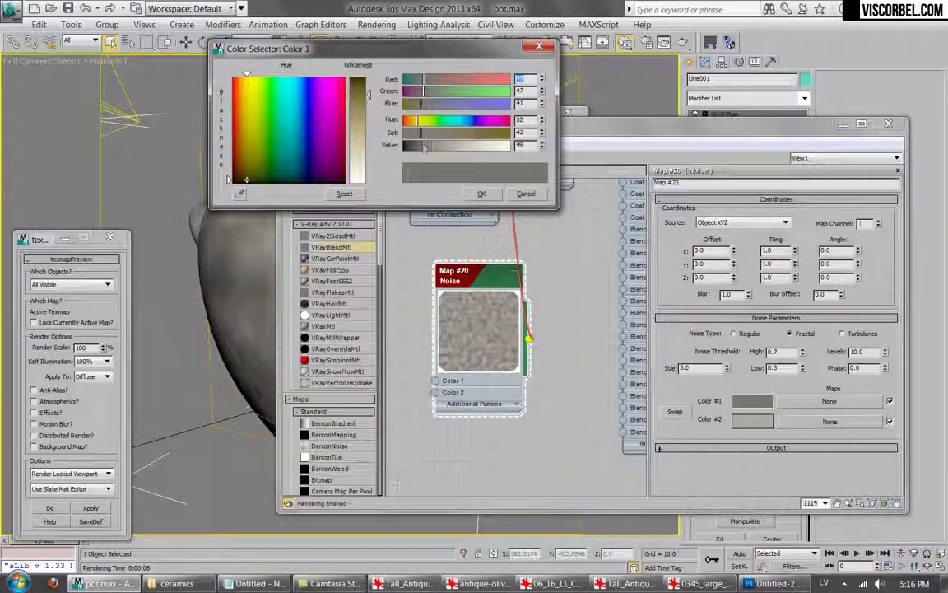
{"action": "left_click_drag", "start_coordinate": [417, 122], "coordinate": [413, 123]}
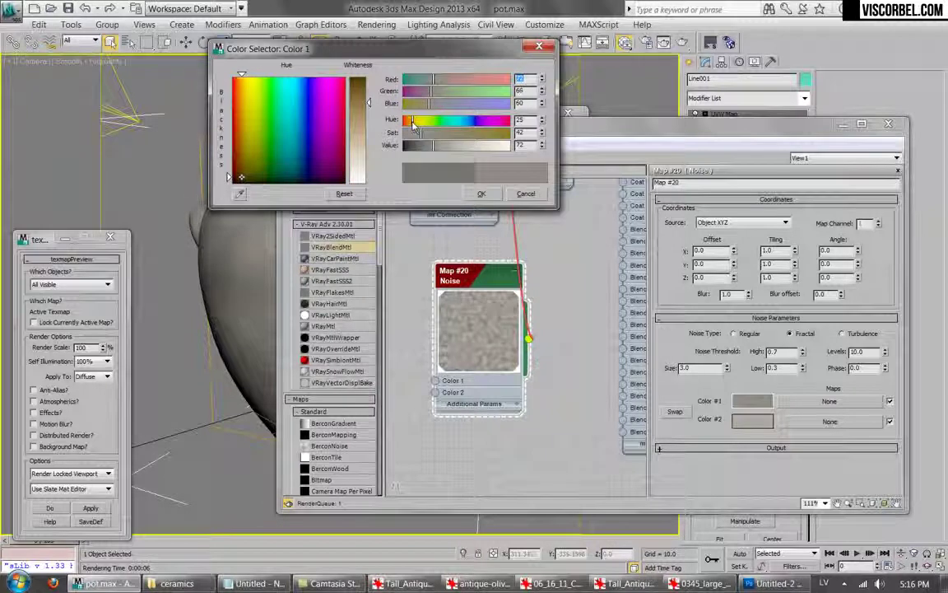
{"action": "left_click", "coordinate": [482, 193]}
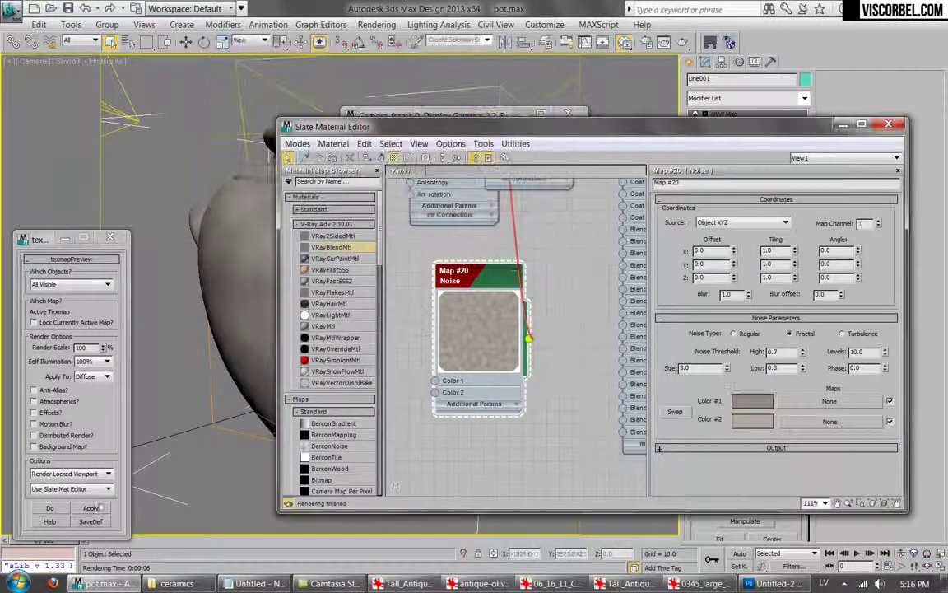
{"action": "left_click", "coordinate": [50, 508]}
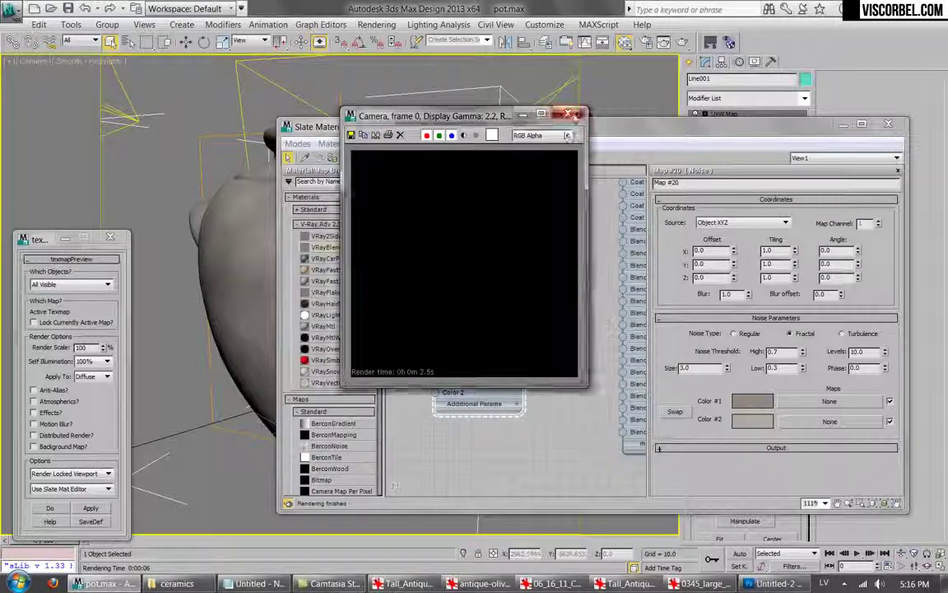
Move the coat VRayMtl node down beside its Noise node, leaving a gap between the two.
{"action": "middle_click_drag", "start_coordinate": [536, 354], "coordinate": [472, 482]}
{"action": "scroll", "coordinate": [499, 306], "scroll_direction": "down", "scroll_amount": 1}
{"action": "middle_click_drag", "start_coordinate": [494, 292], "coordinate": [504, 318]}
{"action": "left_click_drag", "start_coordinate": [449, 253], "coordinate": [461, 515]}
{"action": "middle_click_drag", "start_coordinate": [480, 444], "coordinate": [506, 253]}
{"action": "left_click_drag", "start_coordinate": [426, 319], "coordinate": [406, 319]}
Assign the bitmap dirt (16).png to the coat VRayMtl's reflect slot.
{"action": "double_click", "coordinate": [494, 316]}
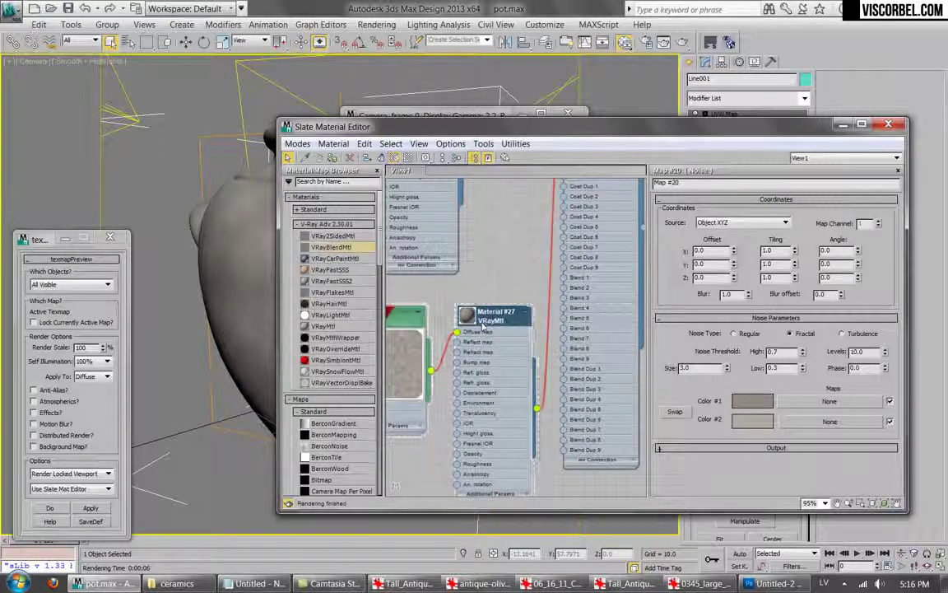
{"action": "left_click", "coordinate": [771, 300]}
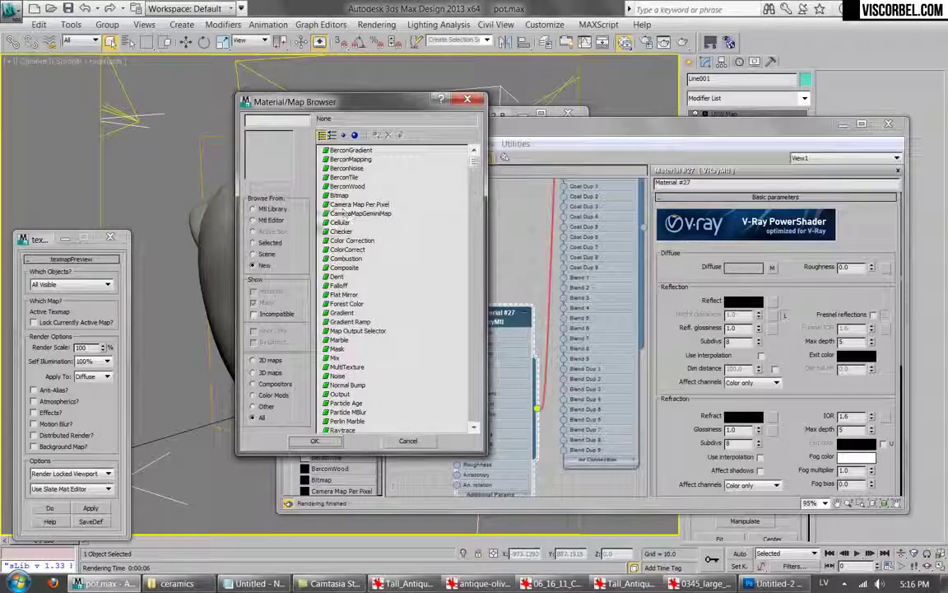
{"action": "double_click", "coordinate": [338, 196]}
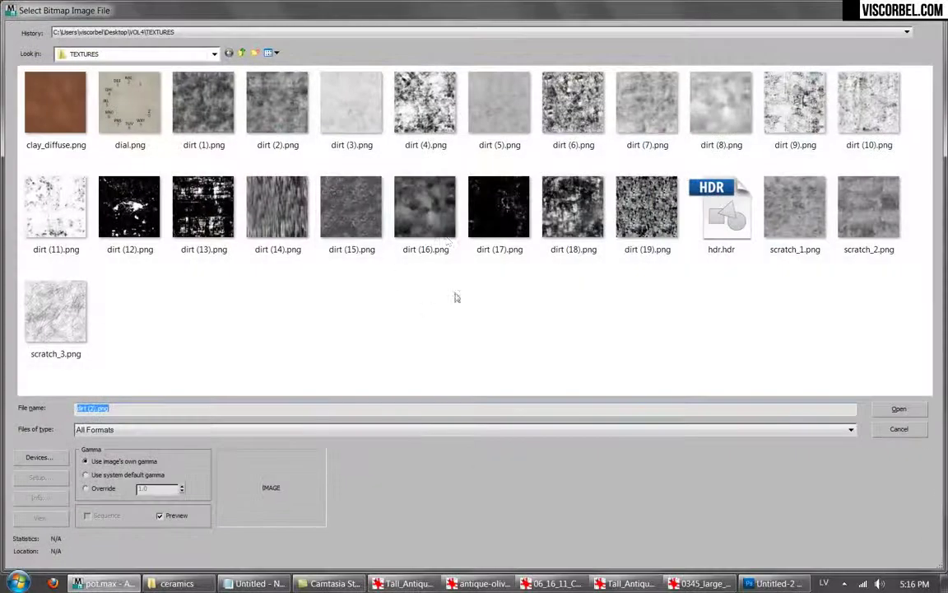
{"action": "double_click", "coordinate": [424, 197]}
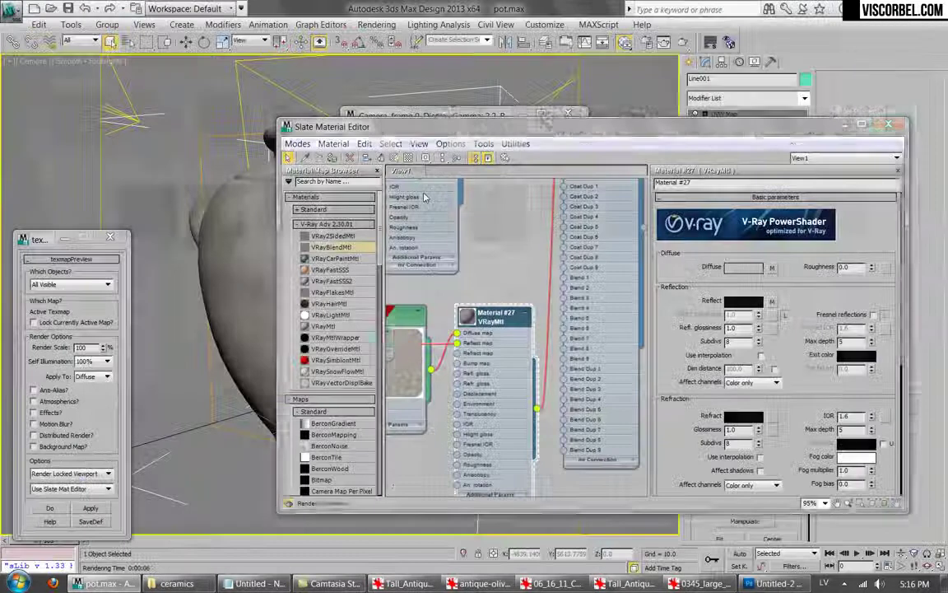
Show the dirt (16).png reflection map in the viewport on the VRayBlendMtl.
{"action": "right_click", "coordinate": [475, 308]}
{"action": "left_click", "coordinate": [526, 138]}
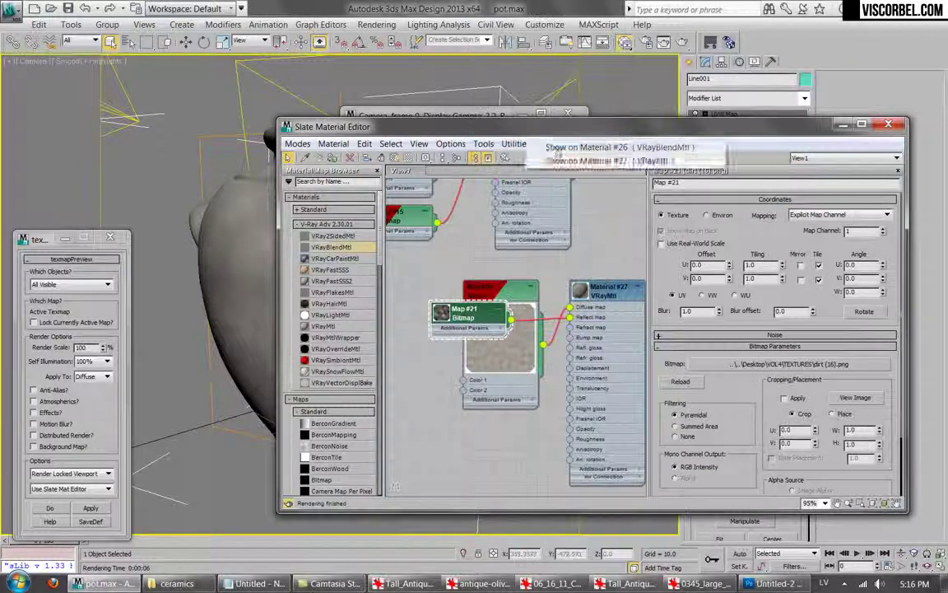
{"action": "left_click_drag", "start_coordinate": [546, 135], "coordinate": [438, 103]}
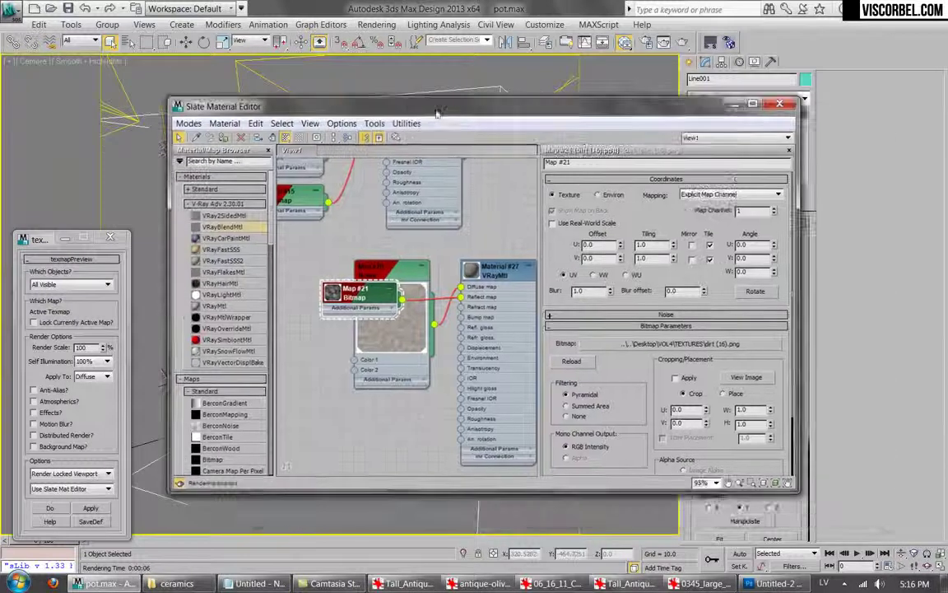
Set the coat VRayMtl's reflection glossiness to 0.4 and enable Fresnel reflections with an unlocked, adjusted Fresnel IOR.
{"action": "middle_click_drag", "start_coordinate": [521, 243], "coordinate": [403, 277]}
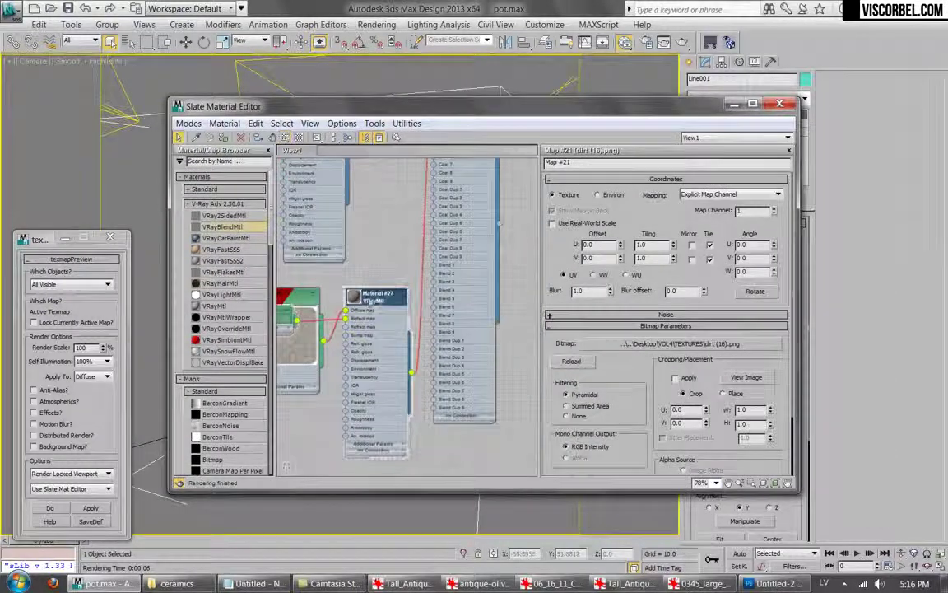
{"action": "double_click", "coordinate": [375, 295]}
{"action": "middle_click_drag", "start_coordinate": [281, 307], "coordinate": [451, 340]}
{"action": "scroll", "coordinate": [415, 286], "scroll_direction": "up", "scroll_amount": 4}
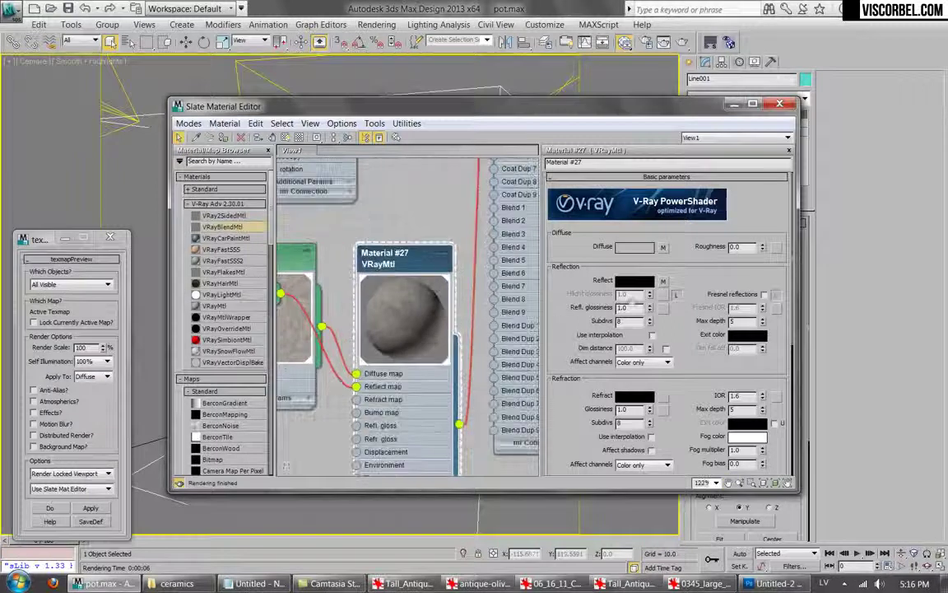
{"action": "left_click_drag", "start_coordinate": [649, 309], "coordinate": [655, 323]}
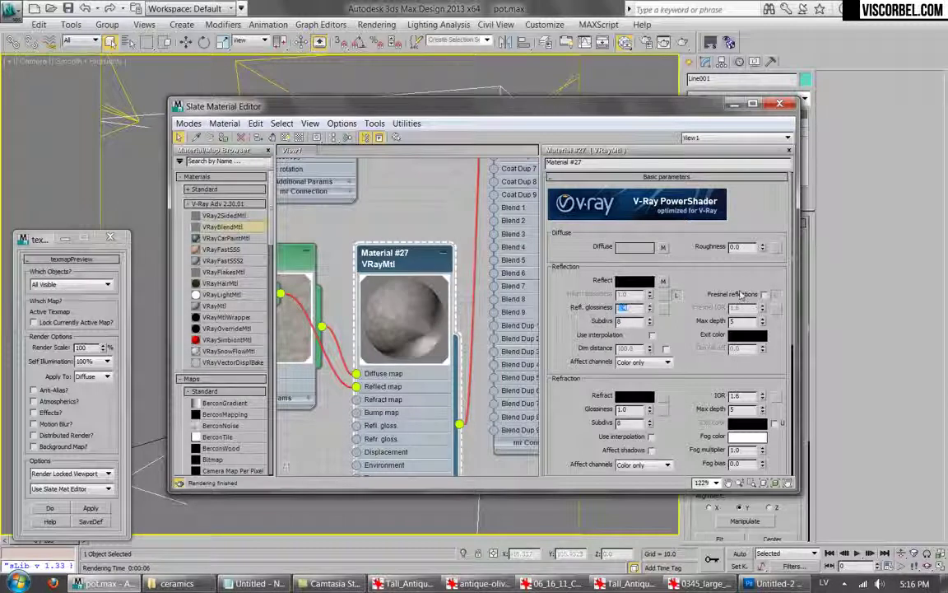
{"action": "left_click", "coordinate": [765, 295]}
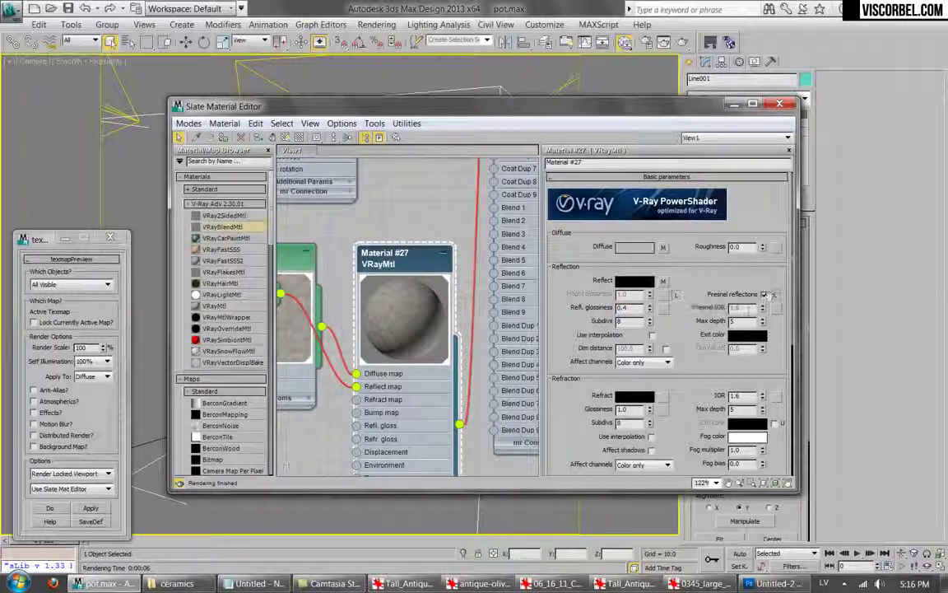
{"action": "double_click", "coordinate": [739, 308]}
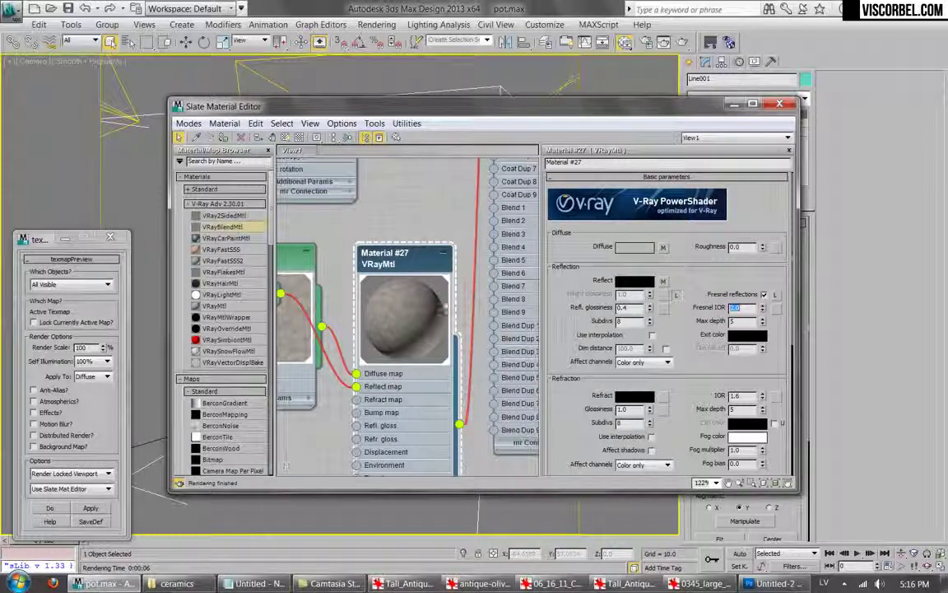
Copy the coat VRayMtl's reflection map into its bump slot.
{"action": "right_click", "coordinate": [664, 281]}
{"action": "left_click", "coordinate": [690, 306]}
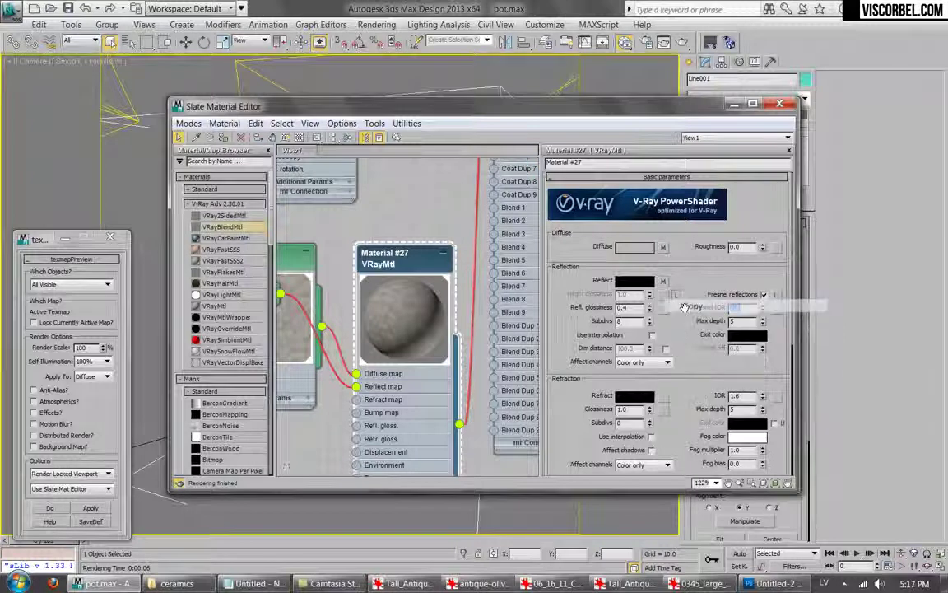
{"action": "scroll", "coordinate": [647, 285], "scroll_direction": "down", "scroll_amount": 5}
{"action": "scroll", "coordinate": [647, 285], "scroll_direction": "down", "scroll_amount": 1}
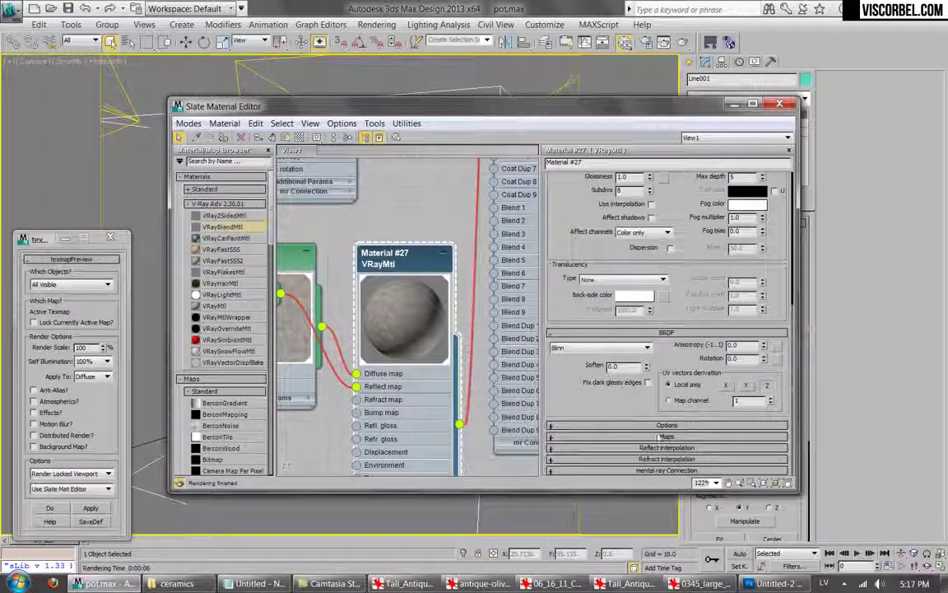
{"action": "left_click", "coordinate": [665, 436]}
{"action": "right_click", "coordinate": [670, 424]}
{"action": "left_click", "coordinate": [679, 377]}
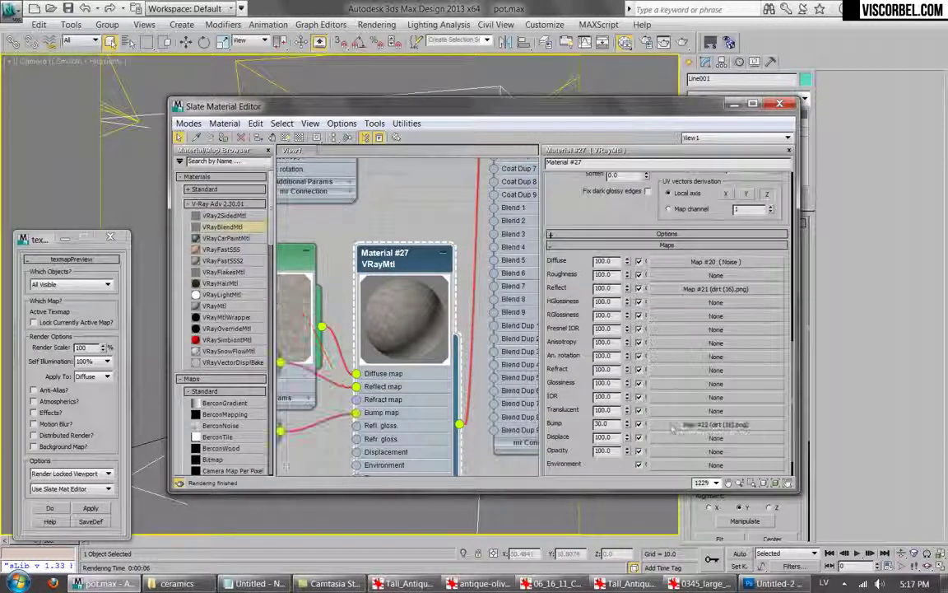
Set the coat's bump bitmap tiling to 2.0 in U and V and its blur to 0.5.
{"action": "left_click", "coordinate": [700, 423]}
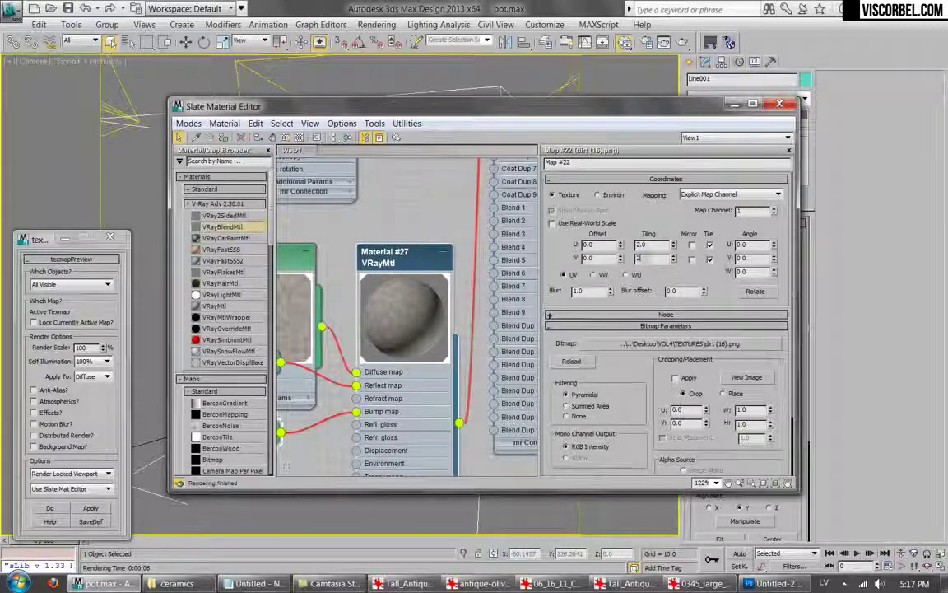
{"action": "type", "text": ".5"}
{"action": "key", "text": "Return"}
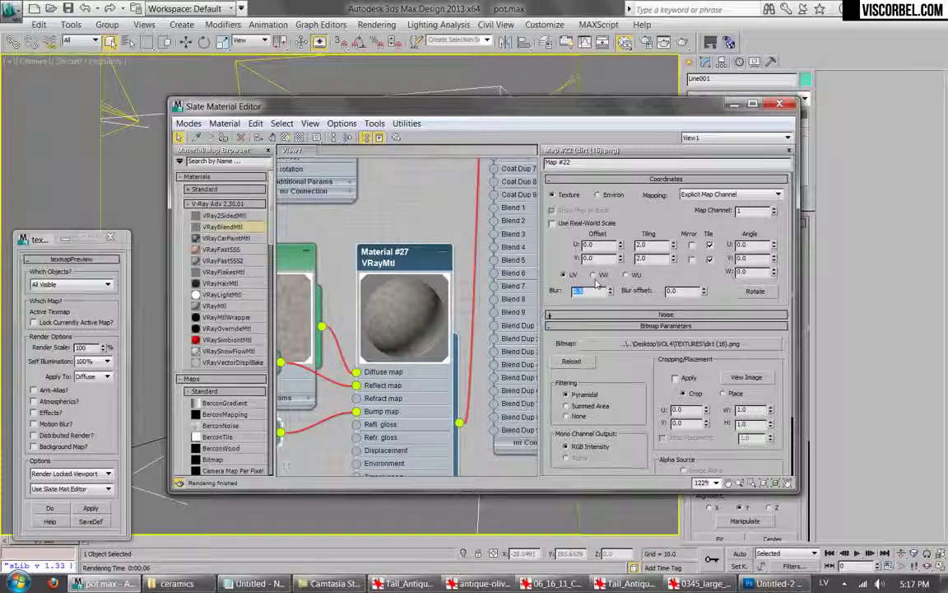
Render the camera view to check the mud coat on the pot.
{"action": "left_click_drag", "start_coordinate": [536, 108], "coordinate": [603, 118]}
{"action": "middle_click_drag", "start_coordinate": [491, 250], "coordinate": [568, 238]}
{"action": "scroll", "coordinate": [567, 238], "scroll_direction": "down", "scroll_amount": 2}
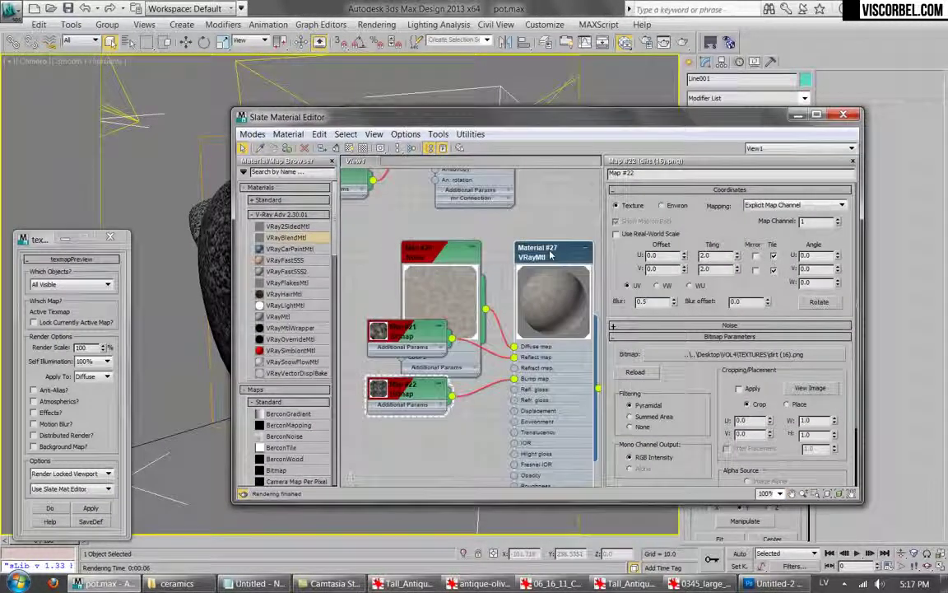
{"action": "left_click", "coordinate": [681, 42]}
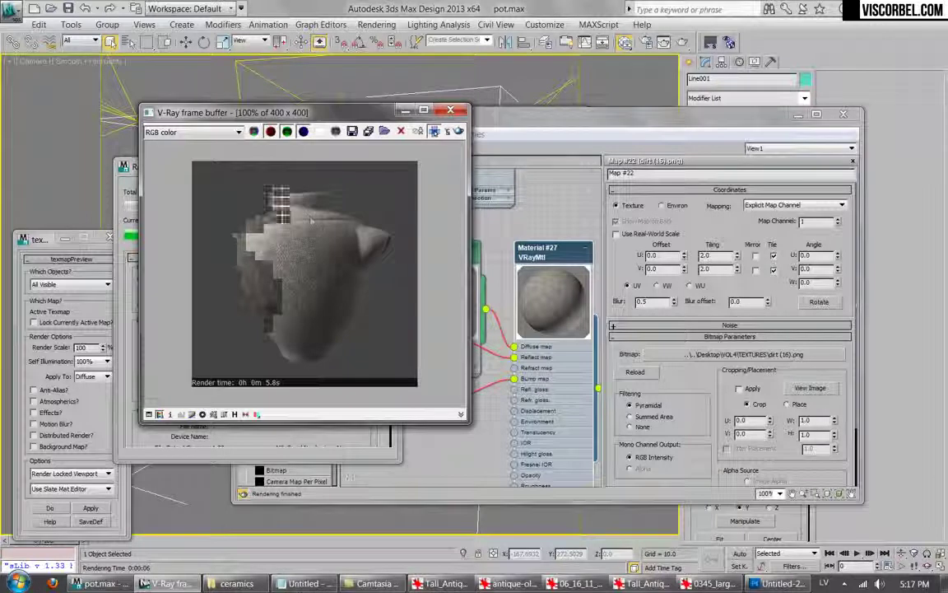
Warm both colours of the coat's diffuse noise to more saturated browns, with Color #2 at RGB 111, 95, 75, and re-render.
{"action": "left_click", "coordinate": [549, 256]}
{"action": "double_click", "coordinate": [548, 256]}
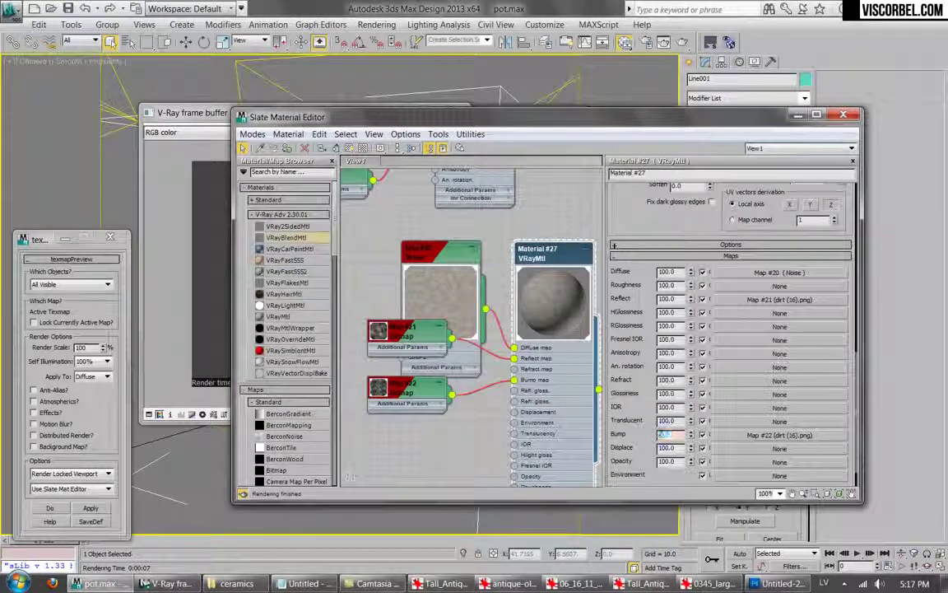
{"action": "left_click", "coordinate": [758, 274]}
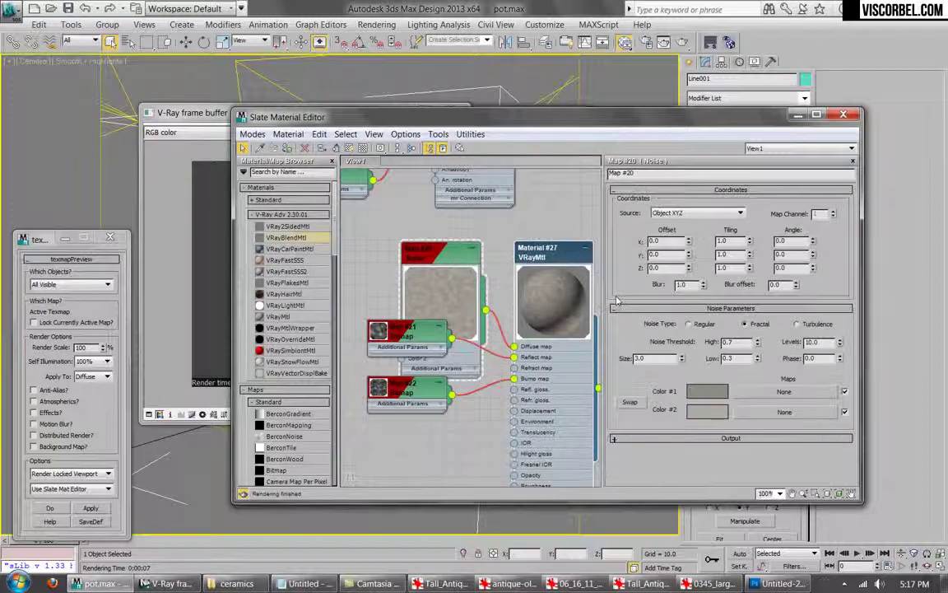
{"action": "left_click", "coordinate": [726, 389]}
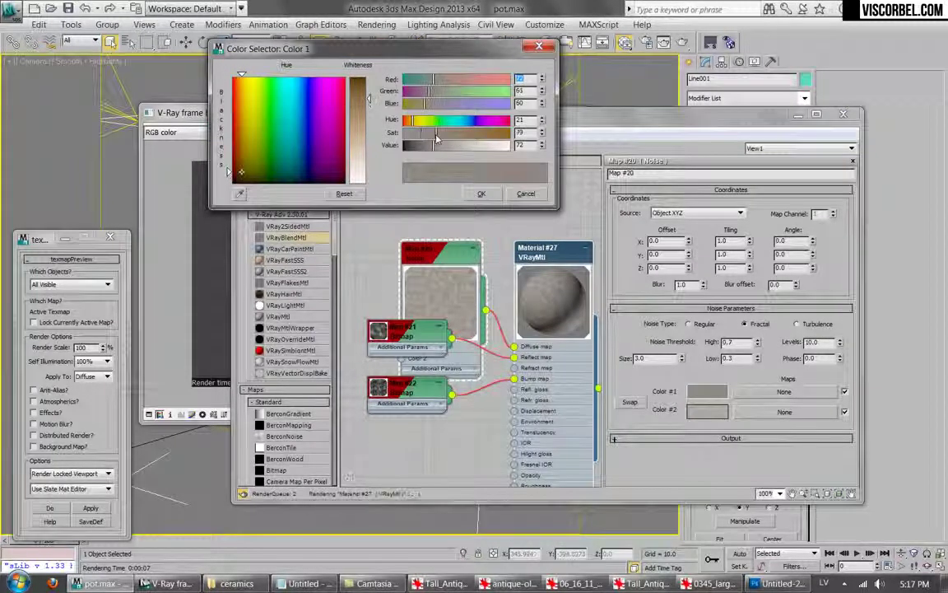
{"action": "left_click", "coordinate": [481, 193]}
{"action": "left_click", "coordinate": [709, 409]}
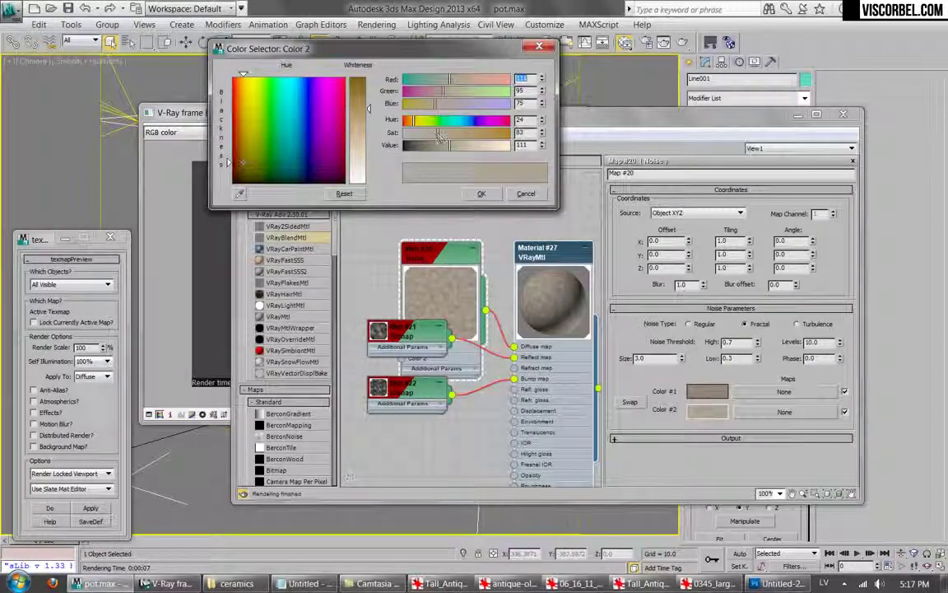
{"action": "left_click", "coordinate": [482, 193]}
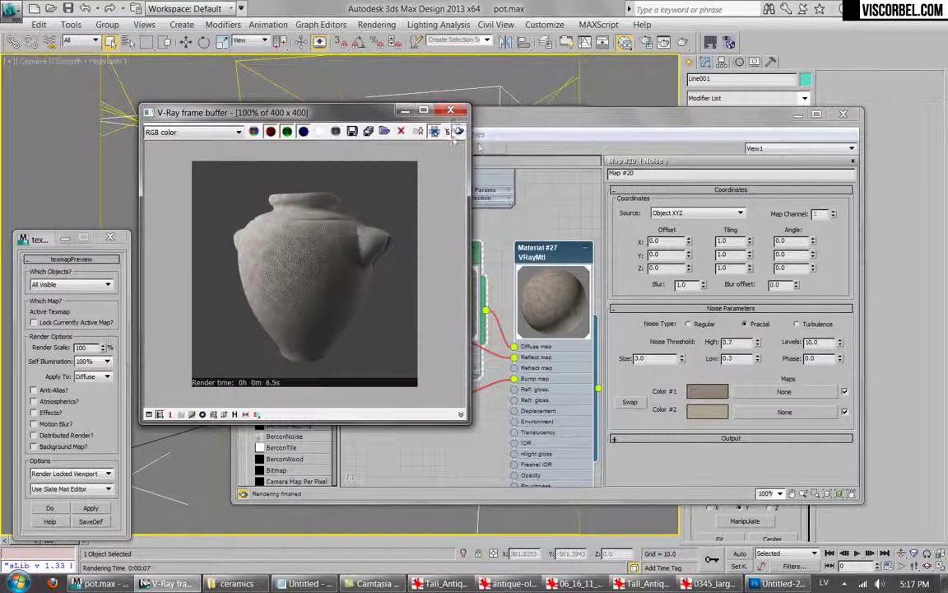
{"action": "left_click", "coordinate": [458, 131]}
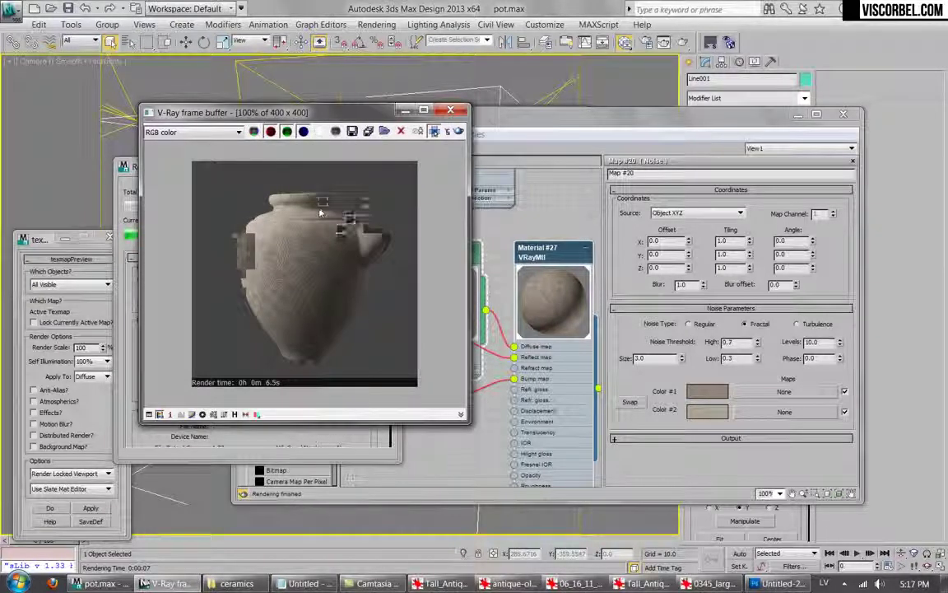
{"action": "left_click", "coordinate": [450, 110]}
Assign the bitmap dirt (12).png as the blend amount of the first coat in the VRayBlendMtl.
{"action": "scroll", "coordinate": [461, 265], "scroll_direction": "down", "scroll_amount": 5}
{"action": "middle_click_drag", "start_coordinate": [461, 263], "coordinate": [492, 351]}
{"action": "left_click_drag", "start_coordinate": [494, 265], "coordinate": [551, 291]}
{"action": "double_click", "coordinate": [551, 292]}
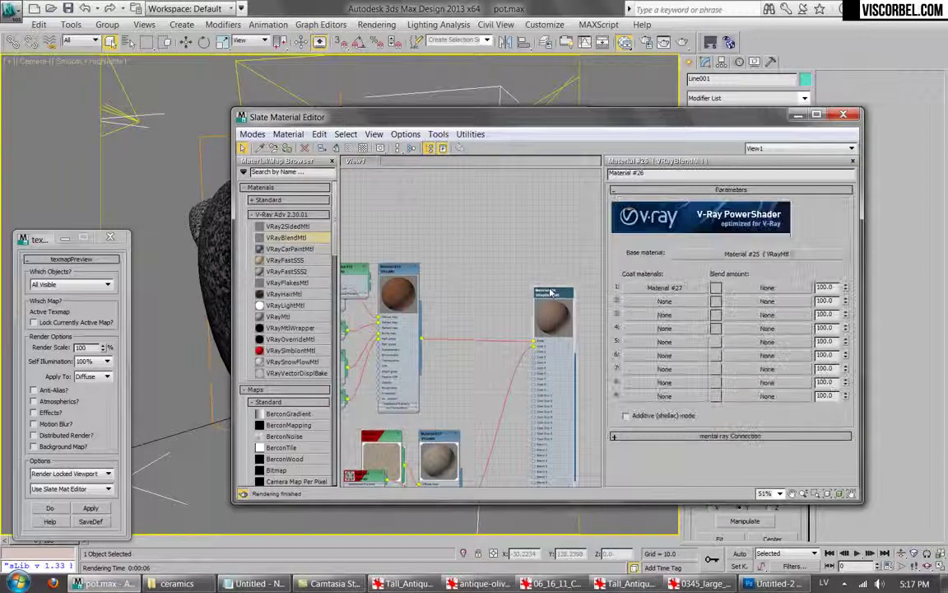
{"action": "left_click", "coordinate": [218, 260]}
{"action": "left_click", "coordinate": [287, 149]}
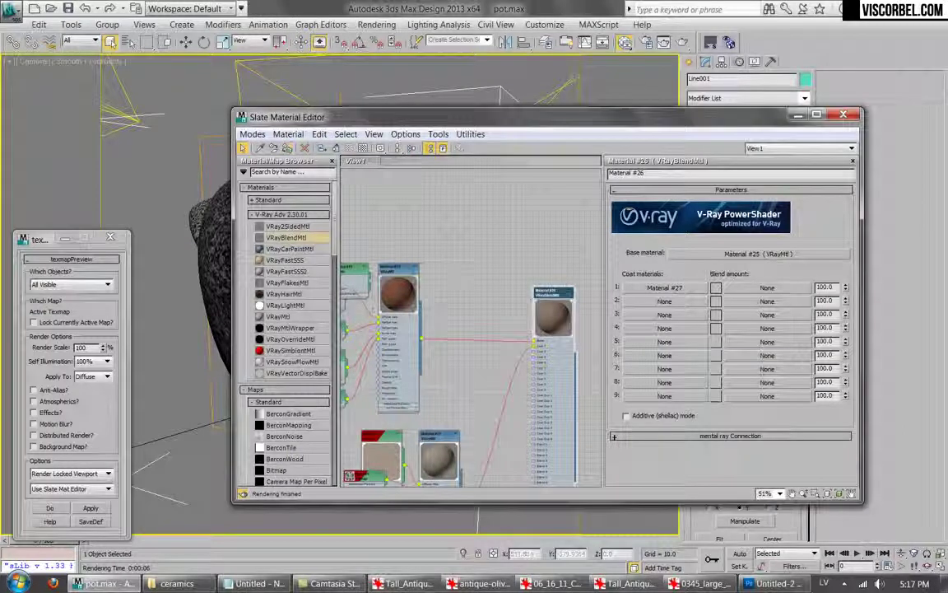
{"action": "left_click", "coordinate": [764, 287]}
{"action": "double_click", "coordinate": [339, 195]}
{"action": "double_click", "coordinate": [130, 205]}
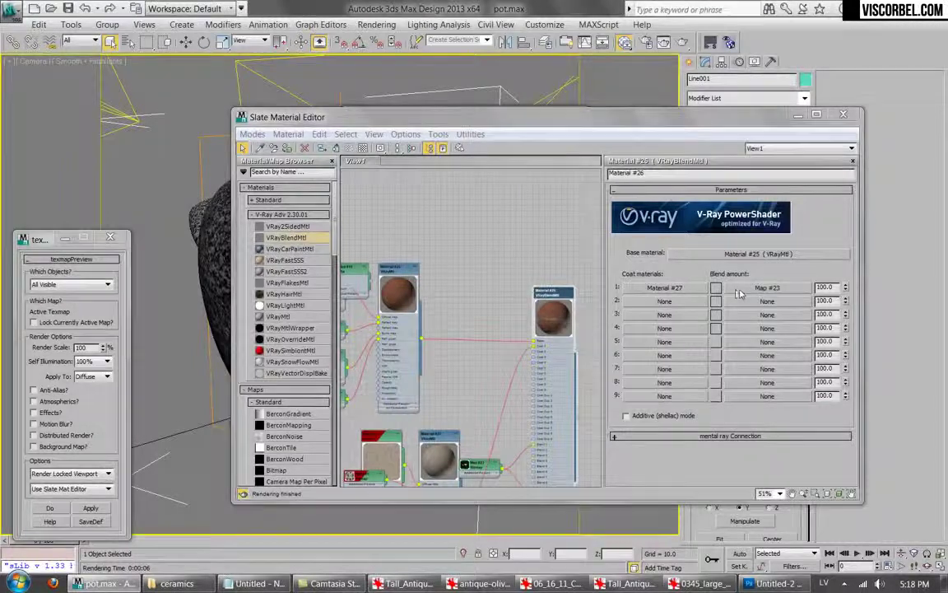
Move the blend amount bitmap node clear of the coat material and show its map on the pot in the viewport.
{"action": "middle_click_drag", "start_coordinate": [399, 423], "coordinate": [400, 264]}
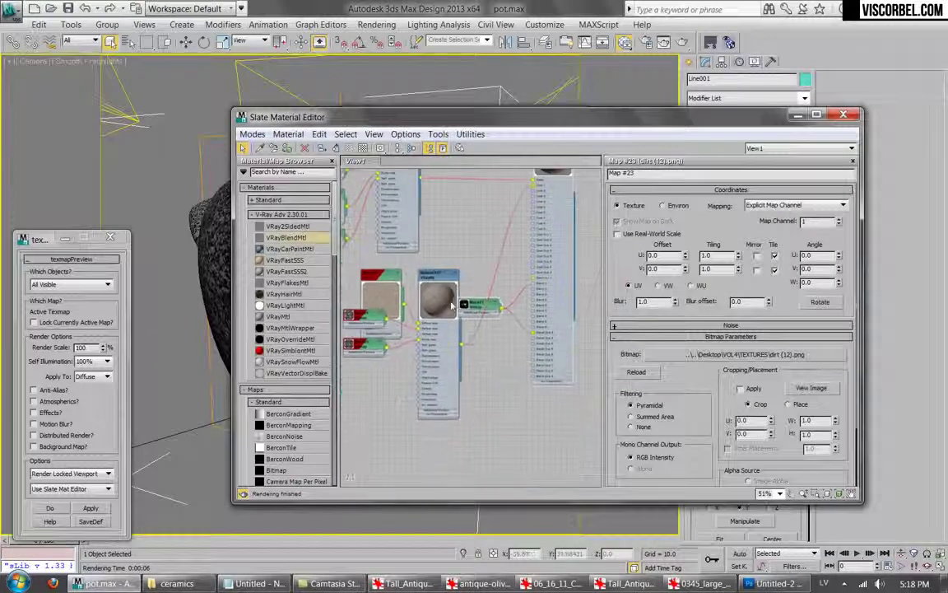
{"action": "left_click_drag", "start_coordinate": [478, 309], "coordinate": [495, 398]}
{"action": "right_click", "coordinate": [494, 396]}
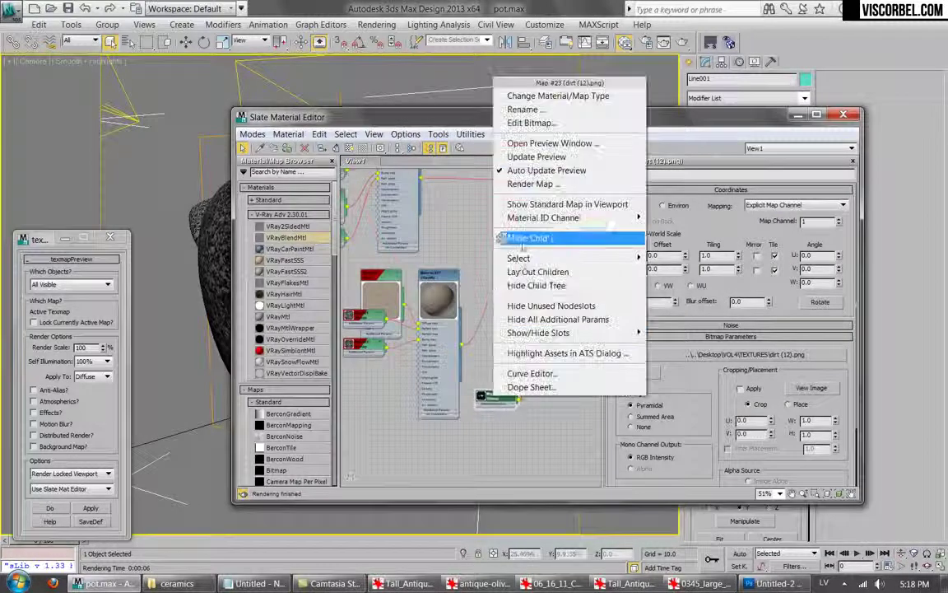
{"action": "left_click", "coordinate": [539, 207]}
{"action": "left_click_drag", "start_coordinate": [432, 116], "coordinate": [401, 219]}
{"action": "left_click", "coordinate": [569, 114]}
{"action": "left_click_drag", "start_coordinate": [582, 220], "coordinate": [423, 362]}
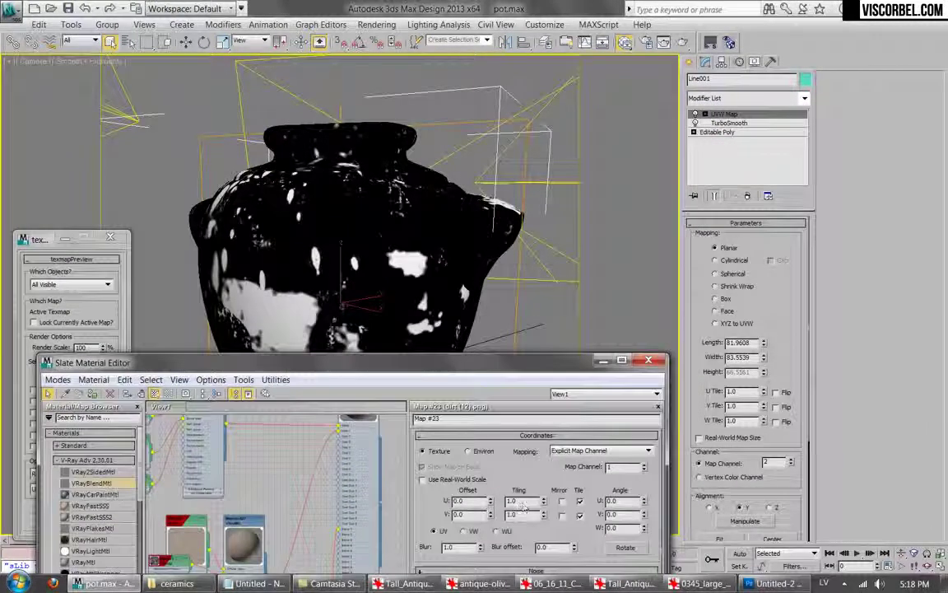
Set the blend amount bitmap's tiling to 3.0 in both U and V.
{"action": "double_click", "coordinate": [521, 501]}
{"action": "type", "text": "3"}
{"action": "key", "text": "Tab"}
{"action": "type", "text": "3"}
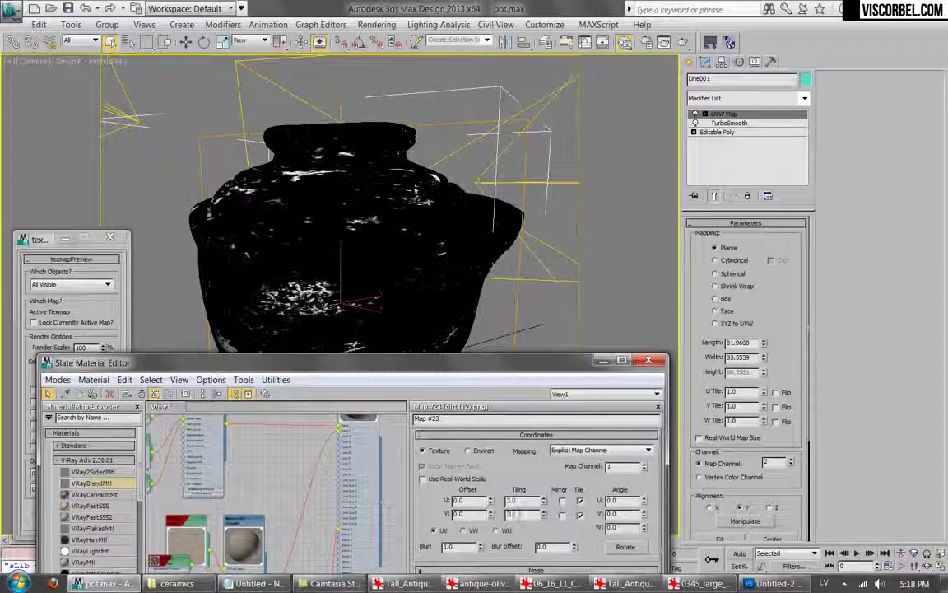
{"action": "key", "text": "Return"}
Shift the blend amount bitmap on the pot with a U offset of 0.46 and a V offset of -0.02.
{"action": "left_click_drag", "start_coordinate": [448, 364], "coordinate": [810, 90]}
{"action": "left_click_drag", "start_coordinate": [856, 227], "coordinate": [854, 198]}
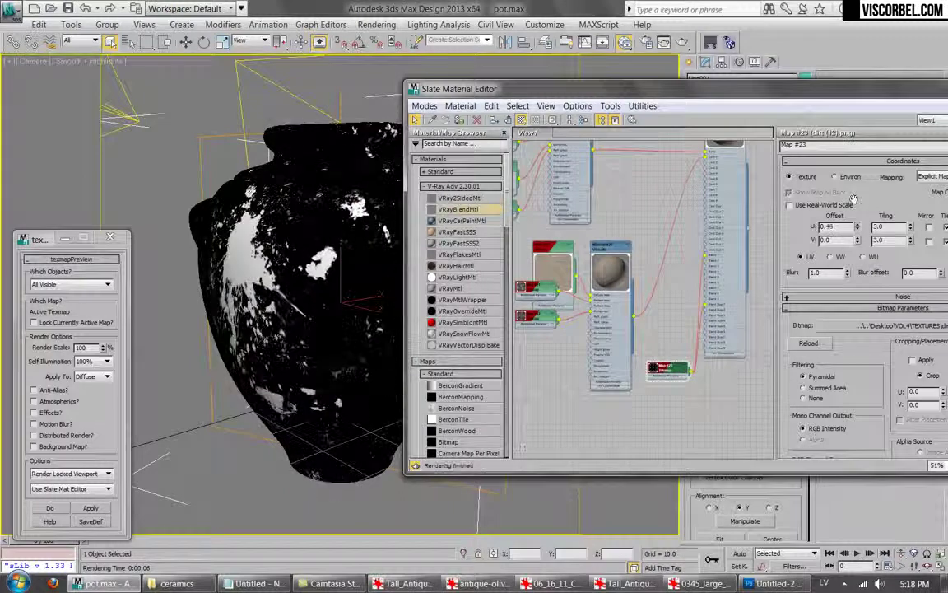
{"action": "left_click_drag", "start_coordinate": [860, 242], "coordinate": [843, 241]}
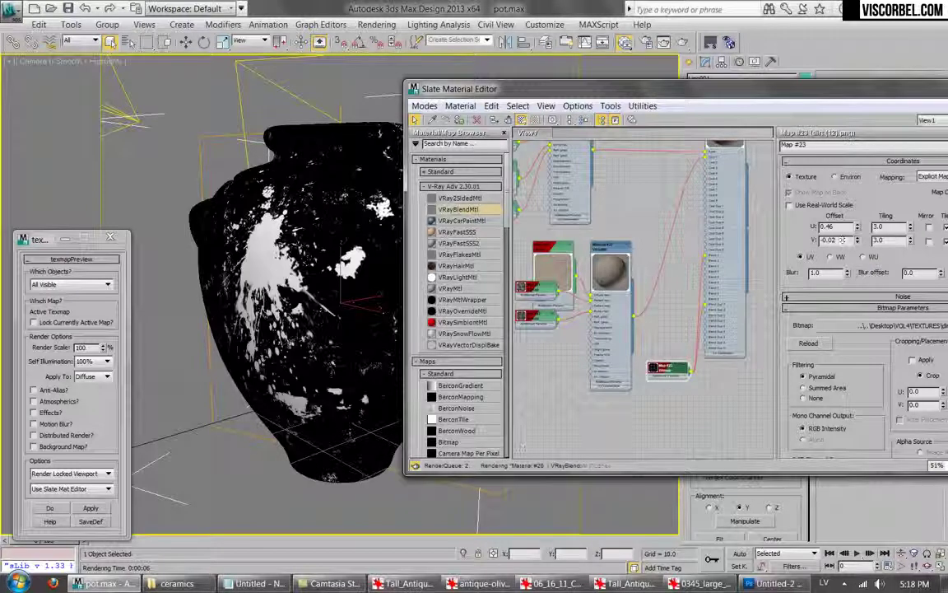
Open the VRayBlendMtl parameters and render the pot to inspect the masked mud coat up close.
{"action": "left_click_drag", "start_coordinate": [784, 91], "coordinate": [456, 116]}
{"action": "middle_click_drag", "start_coordinate": [434, 148], "coordinate": [430, 207]}
{"action": "double_click", "coordinate": [496, 186]}
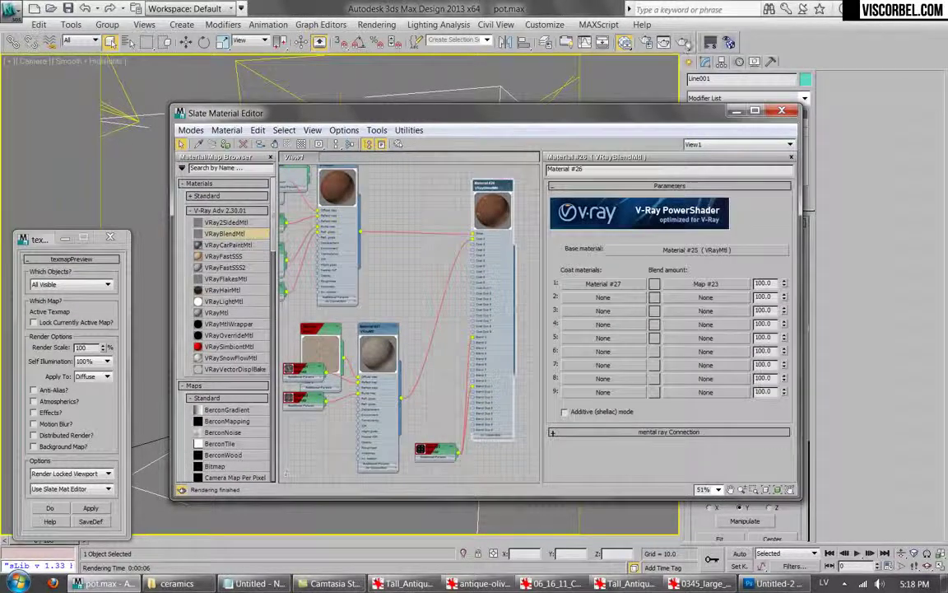
{"action": "left_click", "coordinate": [682, 42]}
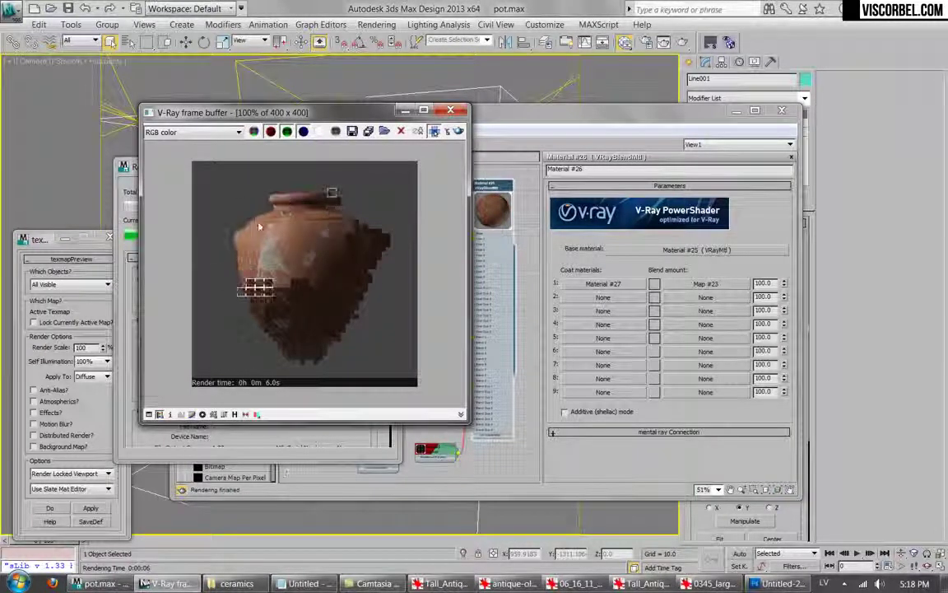
{"action": "scroll", "coordinate": [301, 355], "scroll_direction": "up", "scroll_amount": 3}
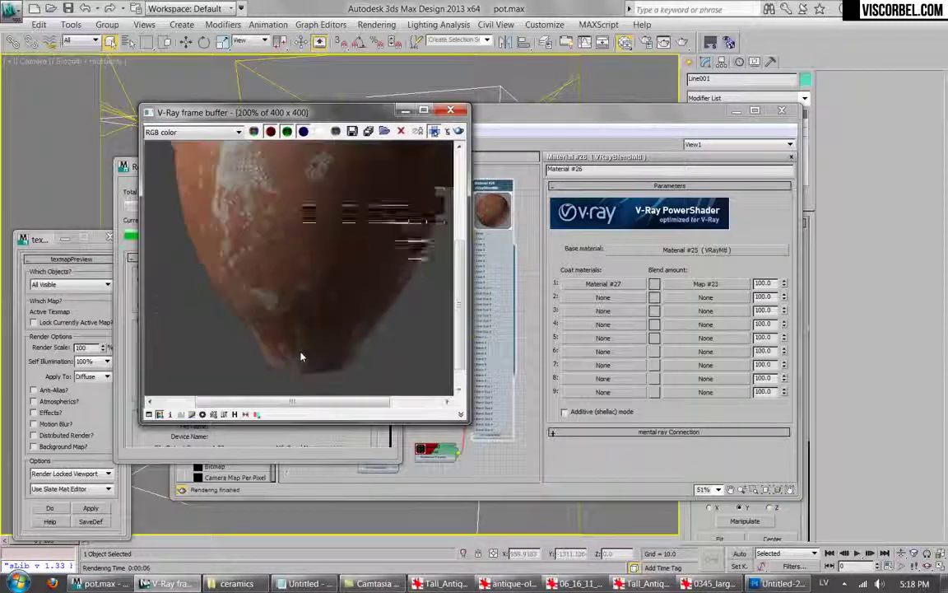
{"action": "scroll", "coordinate": [288, 282], "scroll_direction": "down", "scroll_amount": 1}
{"action": "scroll", "coordinate": [282, 272], "scroll_direction": "down", "scroll_amount": 2}
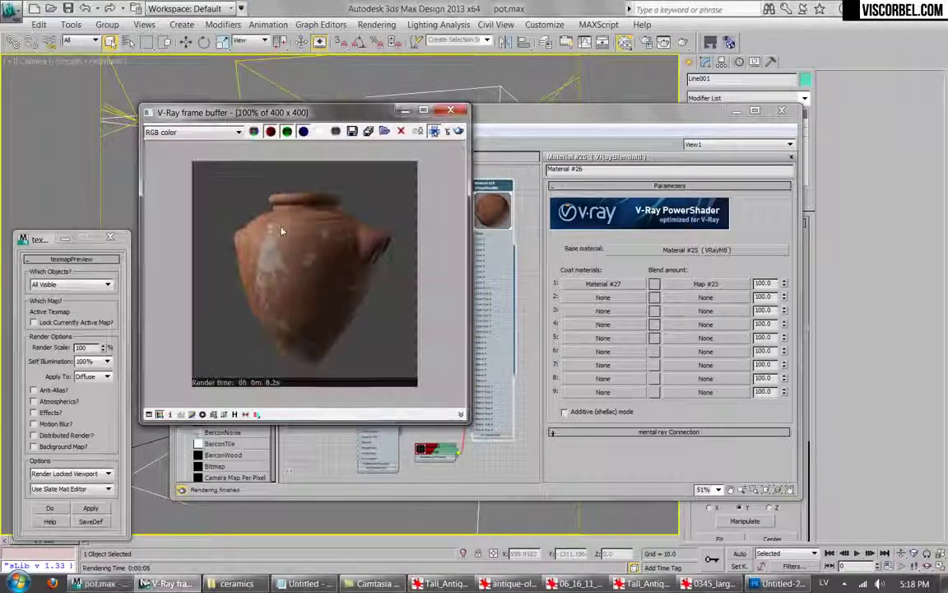
Reopen the blend amount bitmap and set its V offset to -0.11 to reposition the mud splatter on the pot.
{"action": "left_click", "coordinate": [485, 189]}
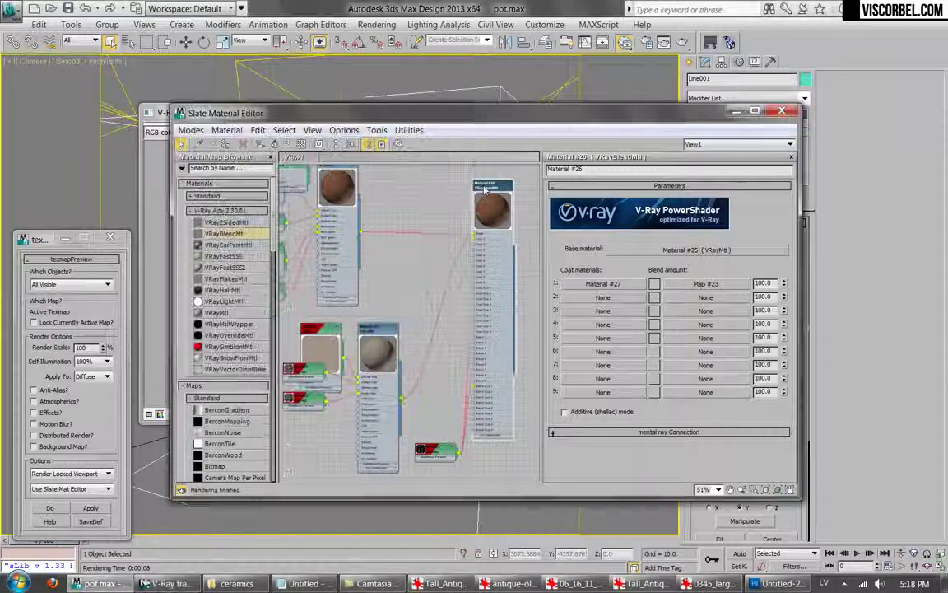
{"action": "left_click", "coordinate": [703, 284]}
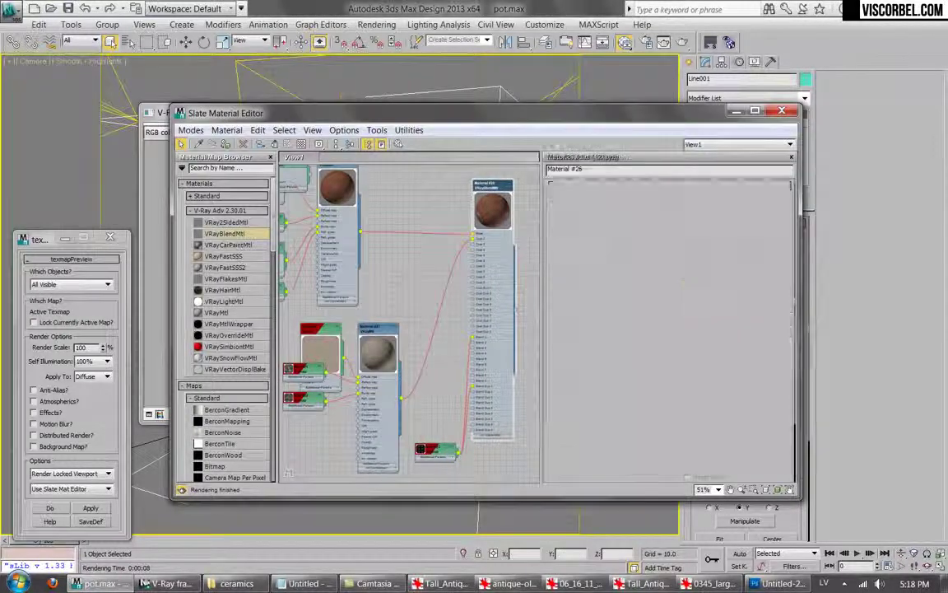
{"action": "left_click_drag", "start_coordinate": [577, 122], "coordinate": [770, 97]}
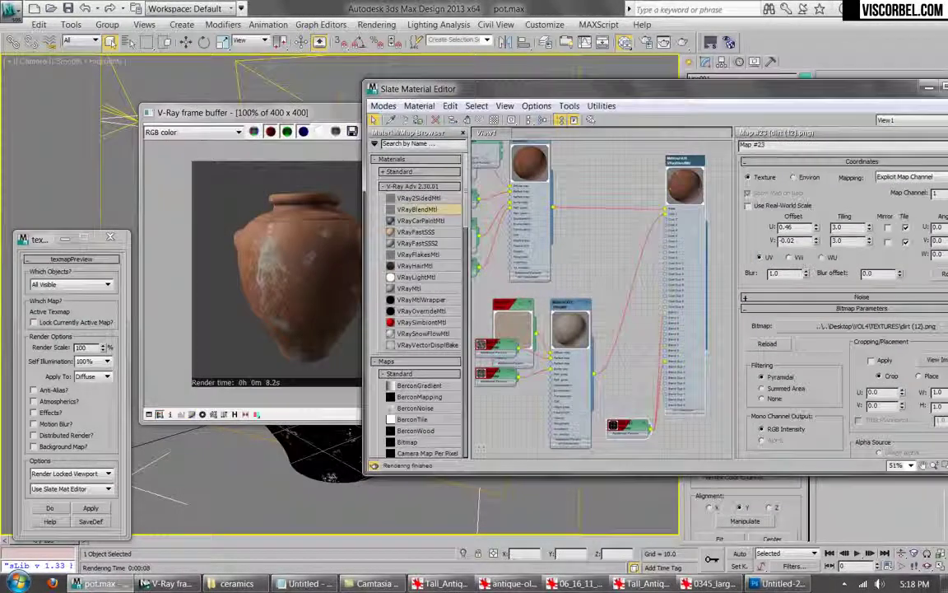
{"action": "left_click", "coordinate": [346, 110]}
{"action": "left_click", "coordinate": [457, 112]}
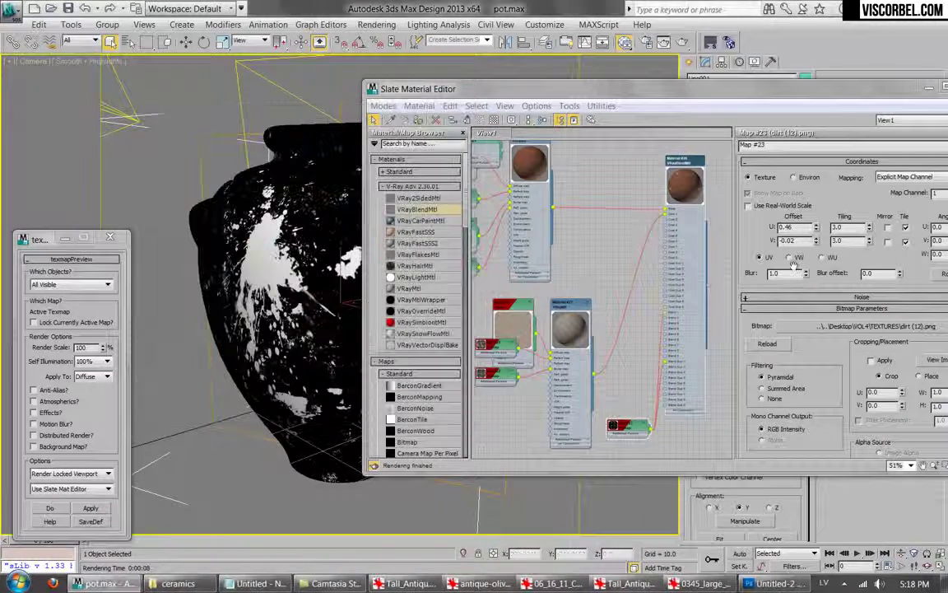
{"action": "mouse_move", "coordinate": [821, 241]}
{"action": "left_mouse_down"}
{"action": "mouse_move", "coordinate": [820, 233]}
{"action": "mouse_move", "coordinate": [825, 247]}
{"action": "left_mouse_up"}
{"action": "left_click_drag", "start_coordinate": [501, 85], "coordinate": [549, 97]}
{"action": "left_click", "coordinate": [865, 250]}
{"action": "left_click", "coordinate": [864, 250]}
{"action": "left_click", "coordinate": [864, 250]}
{"action": "left_click", "coordinate": [864, 250]}
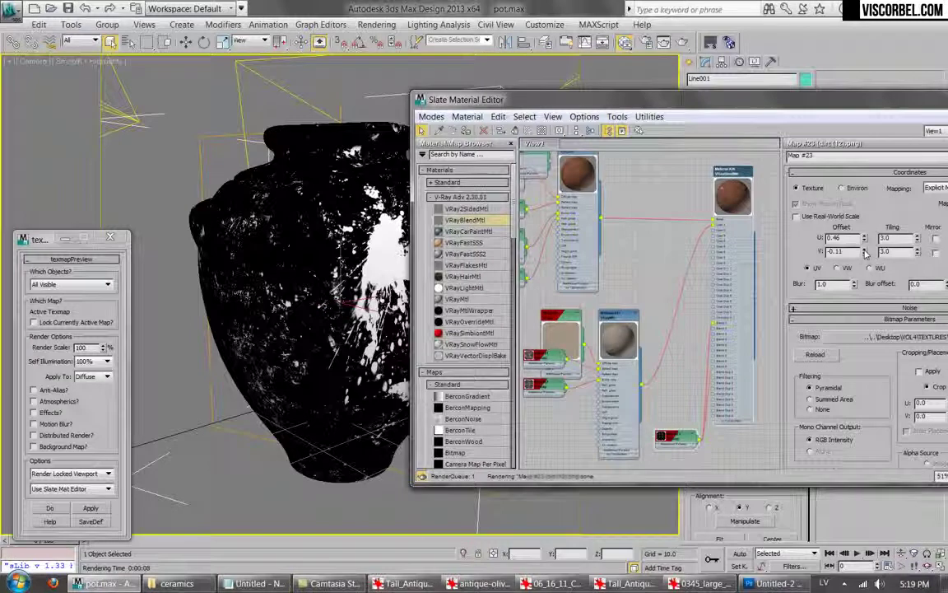
Open the coat VRayMtl parameters and render the pot to inspect the repositioned mud splatter.
{"action": "double_click", "coordinate": [611, 318]}
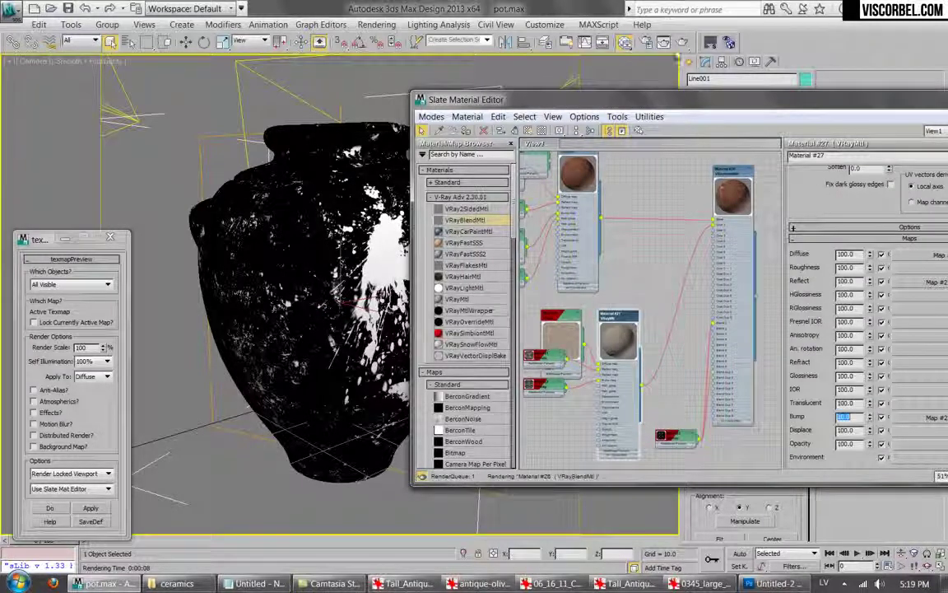
{"action": "left_click", "coordinate": [684, 44]}
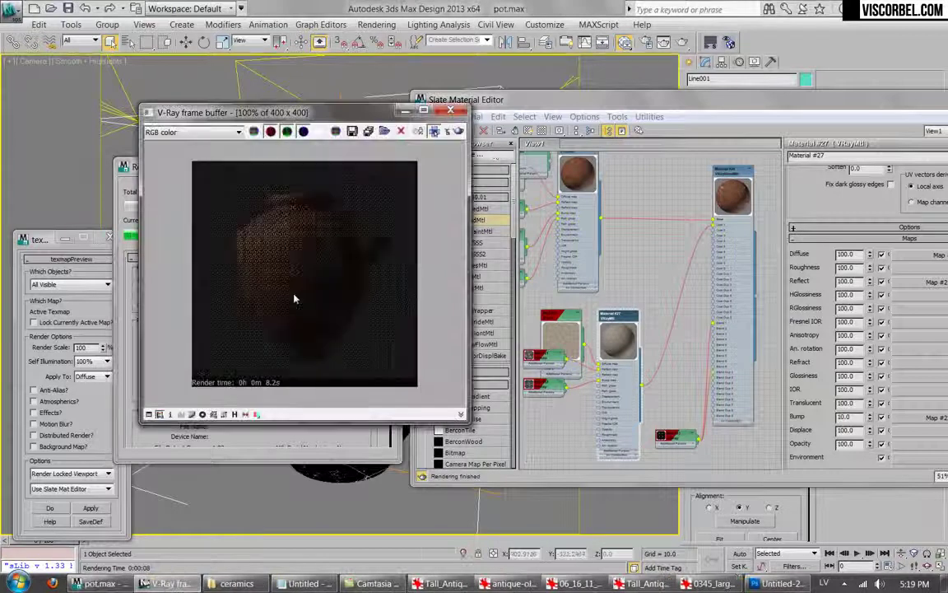
{"action": "scroll", "coordinate": [324, 251], "scroll_direction": "up", "scroll_amount": 1}
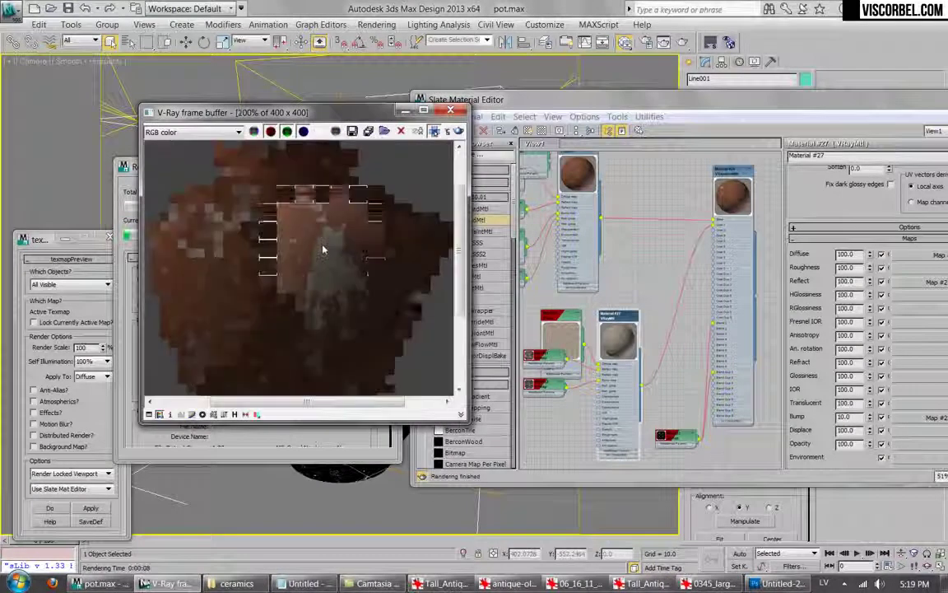
{"action": "scroll", "coordinate": [311, 254], "scroll_direction": "down", "scroll_amount": 1}
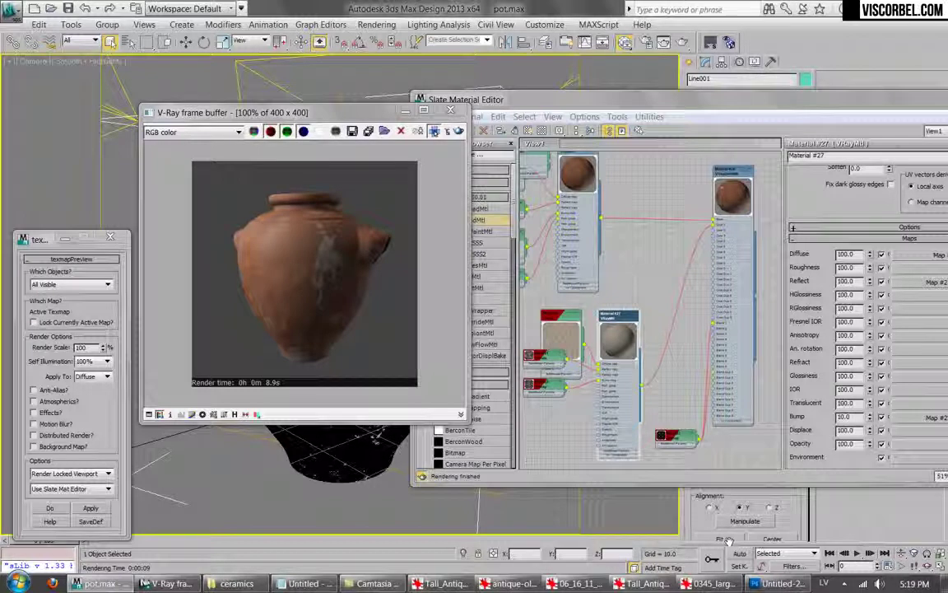
Lay out the child nodes of the VRayBlendMtl and open its parameters.
{"action": "middle_click_drag", "start_coordinate": [668, 205], "coordinate": [620, 246]}
{"action": "right_click", "coordinate": [674, 217]}
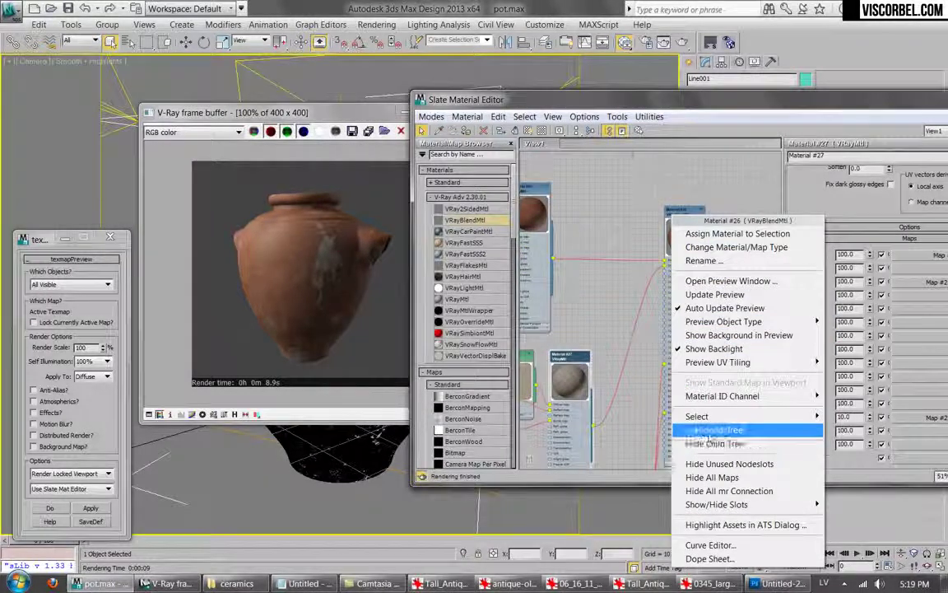
{"action": "left_click", "coordinate": [707, 443]}
{"action": "scroll", "coordinate": [731, 290], "scroll_direction": "down", "scroll_amount": 4}
{"action": "middle_click_drag", "start_coordinate": [733, 291], "coordinate": [582, 305]}
{"action": "scroll", "coordinate": [583, 305], "scroll_direction": "up", "scroll_amount": 3}
{"action": "double_click", "coordinate": [603, 299]}
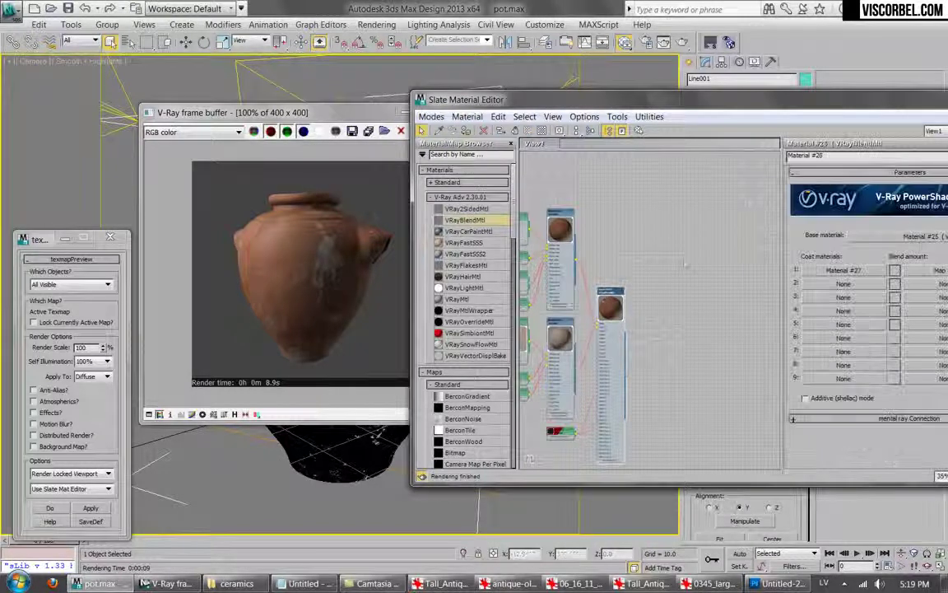
{"action": "mouse_move", "coordinate": [726, 211]}
{"action": "middle_mouse_down"}
{"action": "mouse_move", "coordinate": [655, 215]}
{"action": "mouse_move", "coordinate": [728, 207]}
{"action": "mouse_move", "coordinate": [738, 196]}
{"action": "middle_mouse_up"}
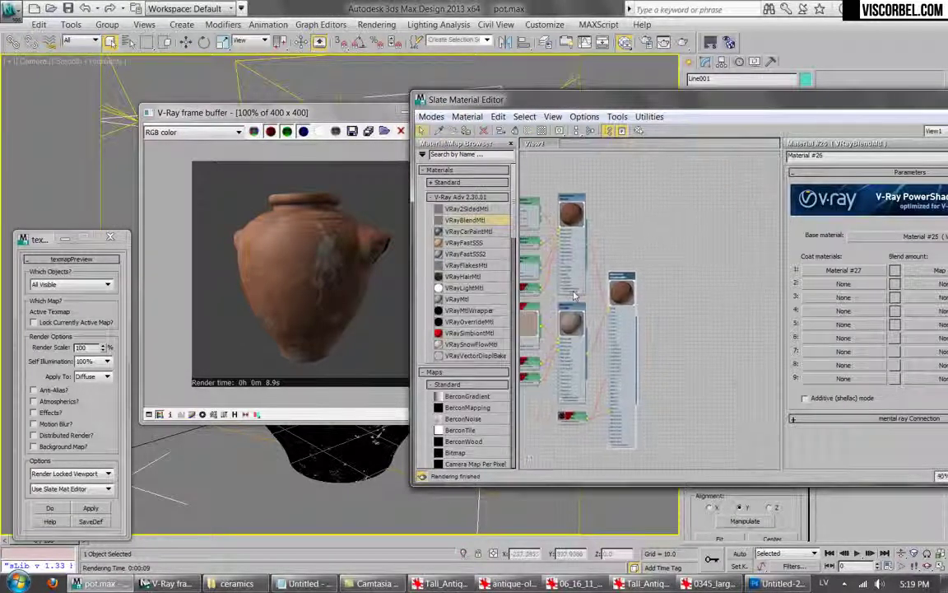
{"action": "scroll", "coordinate": [574, 296], "scroll_direction": "up", "scroll_amount": 2}
Duplicate the mud coat VRayMtl together with its noise and bitmap maps below the original, and open the copy.
{"action": "left_click", "coordinate": [844, 284]}
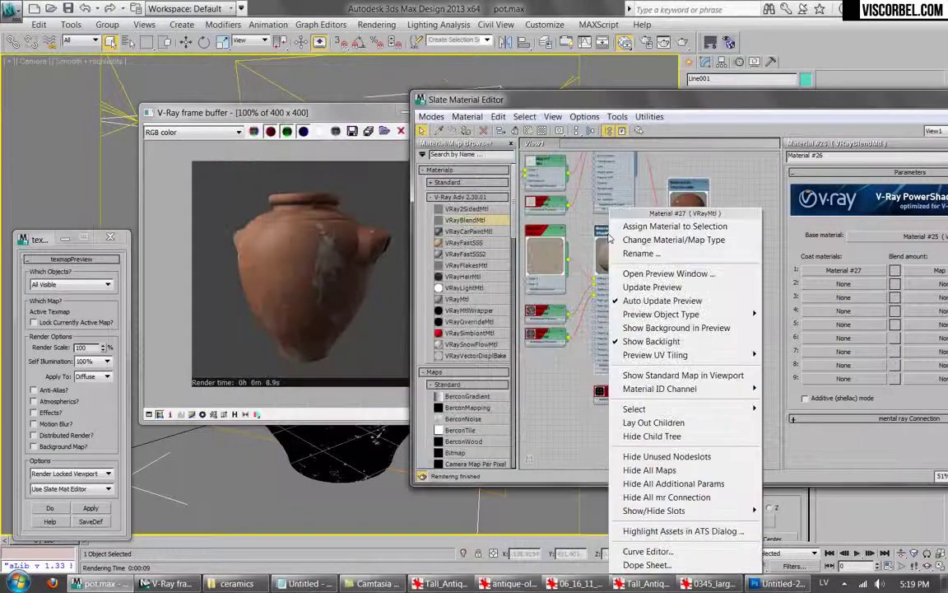
{"action": "key", "text": "Escape"}
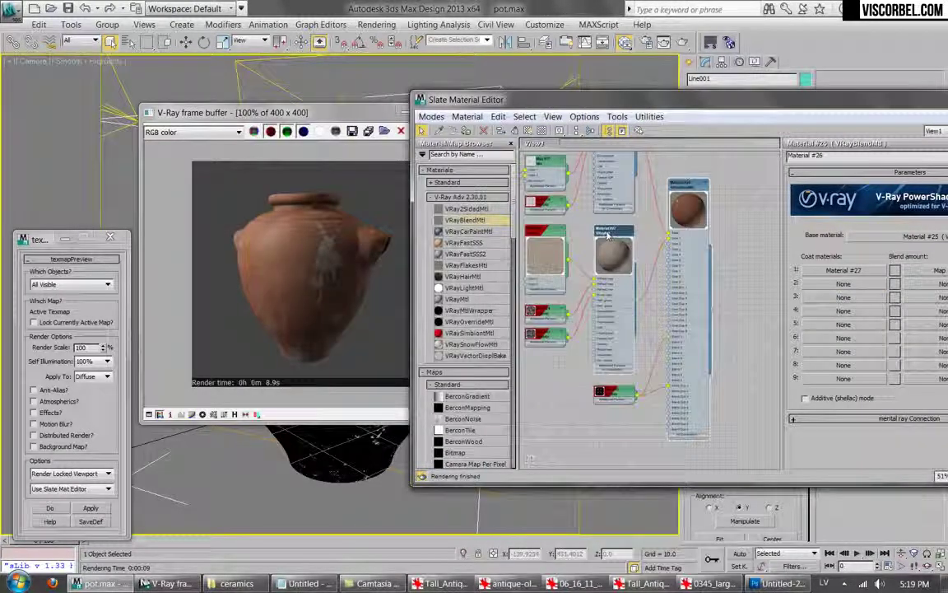
{"action": "mouse_move", "coordinate": [607, 235]}
{"action": "left_mouse_down"}
{"action": "mouse_move", "coordinate": [613, 228]}
{"action": "mouse_move", "coordinate": [541, 384]}
{"action": "left_mouse_up"}
{"action": "mouse_move", "coordinate": [587, 353]}
{"action": "middle_mouse_down"}
{"action": "mouse_move", "coordinate": [609, 294]}
{"action": "mouse_move", "coordinate": [644, 303]}
{"action": "mouse_move", "coordinate": [639, 247]}
{"action": "middle_mouse_up"}
{"action": "double_click", "coordinate": [601, 322]}
{"action": "scroll", "coordinate": [638, 247], "scroll_direction": "up", "scroll_amount": 3}
Change Color #1 of the duplicated coat's diffuse noise to a dark mossy green.
{"action": "double_click", "coordinate": [735, 268]}
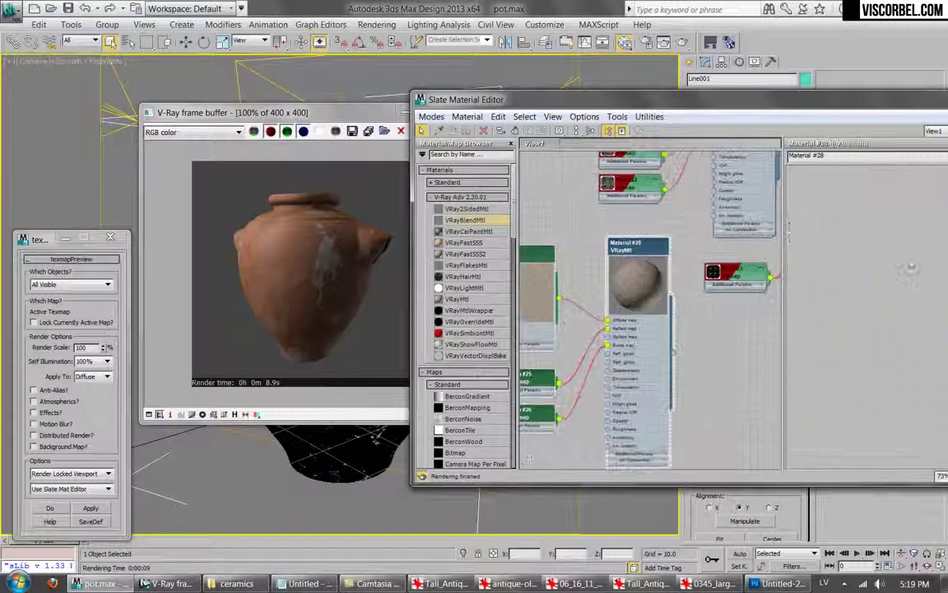
{"action": "left_click", "coordinate": [886, 374]}
{"action": "left_click_drag", "start_coordinate": [427, 123], "coordinate": [411, 146]}
{"action": "left_click", "coordinate": [430, 122]}
{"action": "left_click_drag", "start_coordinate": [480, 133], "coordinate": [464, 135]}
{"action": "left_click", "coordinate": [482, 194]}
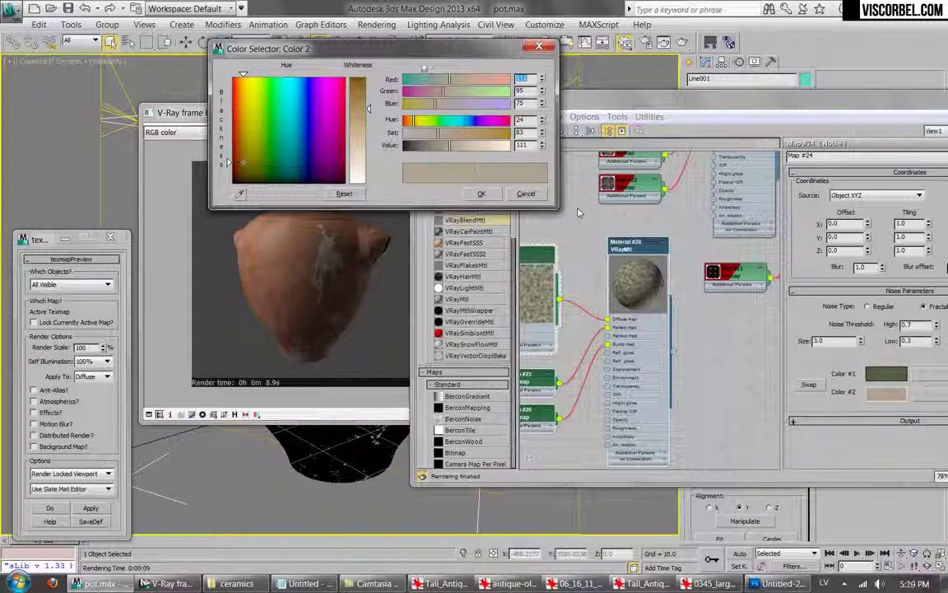
Change Color #2 of the duplicated coat's diffuse noise to a dark olive brown.
{"action": "left_click", "coordinate": [418, 121]}
{"action": "left_click", "coordinate": [497, 134]}
{"action": "left_click_drag", "start_coordinate": [450, 146], "coordinate": [413, 144]}
{"action": "left_click", "coordinate": [489, 137]}
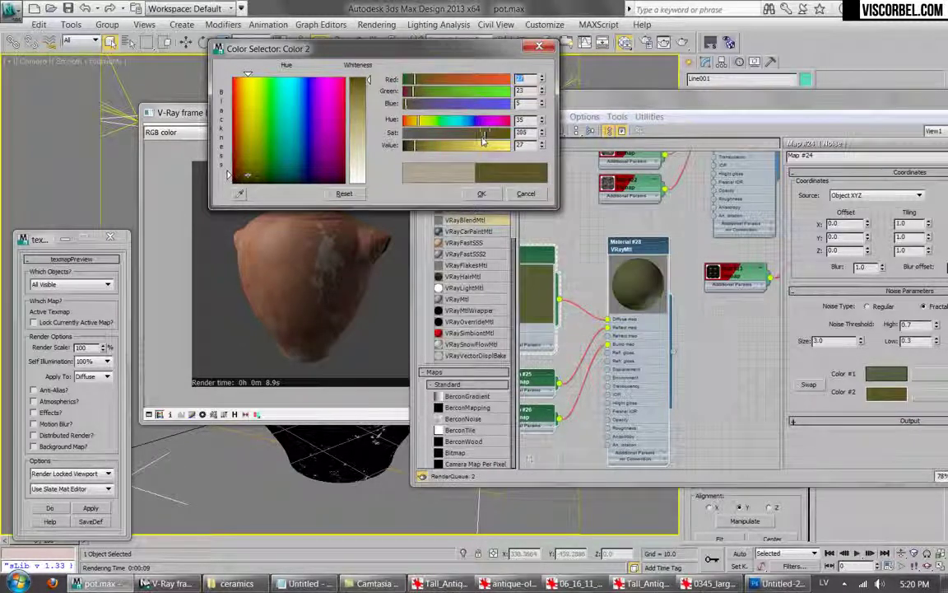
{"action": "left_click", "coordinate": [414, 151]}
{"action": "left_click", "coordinate": [481, 193]}
Shift Color #1 of the same noise map to a dark yellowish green, about RGB 30, 29, 9.
{"action": "left_click", "coordinate": [885, 374]}
{"action": "left_click", "coordinate": [427, 123]}
{"action": "left_click_drag", "start_coordinate": [426, 124], "coordinate": [421, 122]}
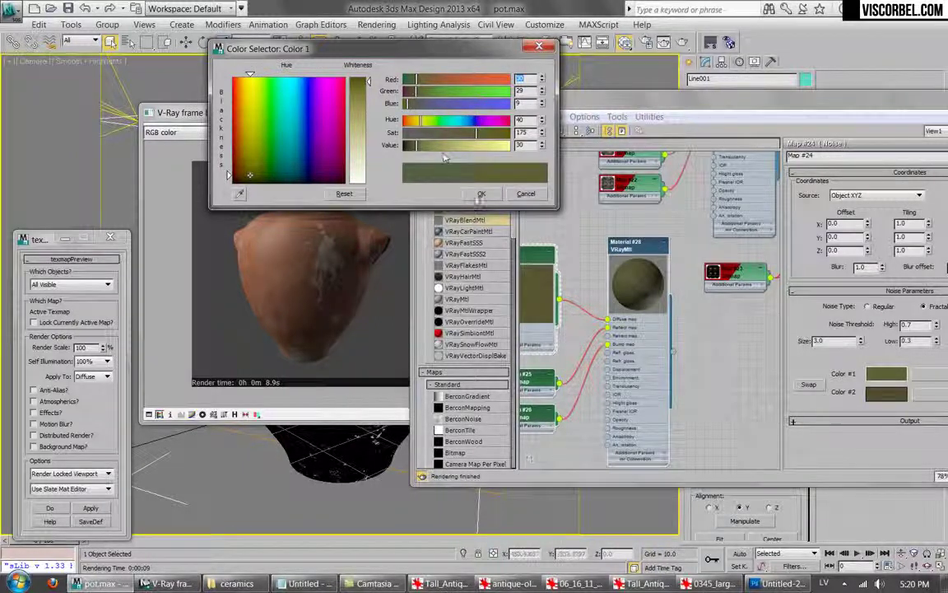
{"action": "left_click", "coordinate": [482, 194]}
Close the render window, lower the green coat VRayMtl's bump amount and open its bump bitmap's parameters for editing.
{"action": "middle_click_drag", "start_coordinate": [532, 219], "coordinate": [574, 211]}
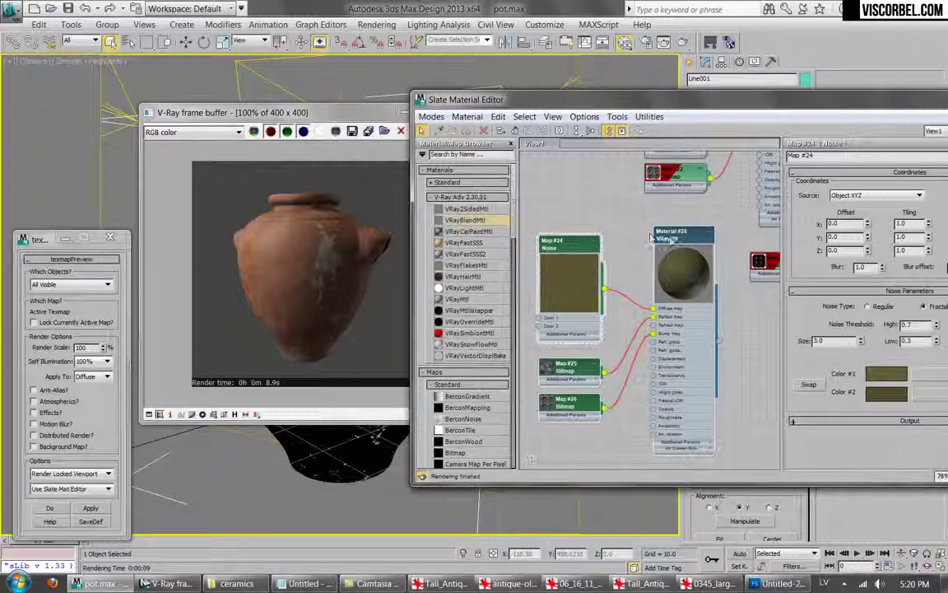
{"action": "right_click", "coordinate": [572, 245]}
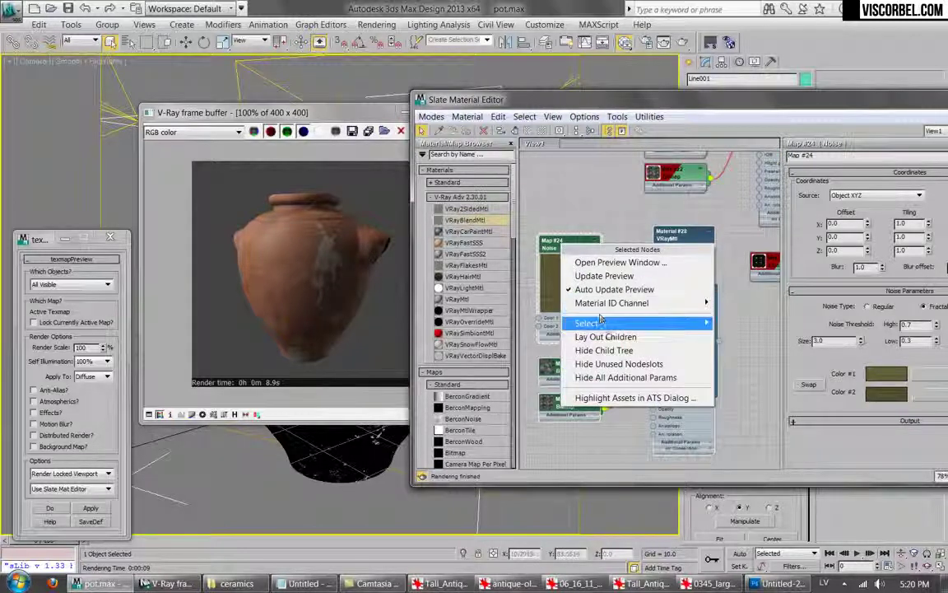
{"action": "left_click", "coordinate": [558, 251]}
{"action": "left_click", "coordinate": [403, 111]}
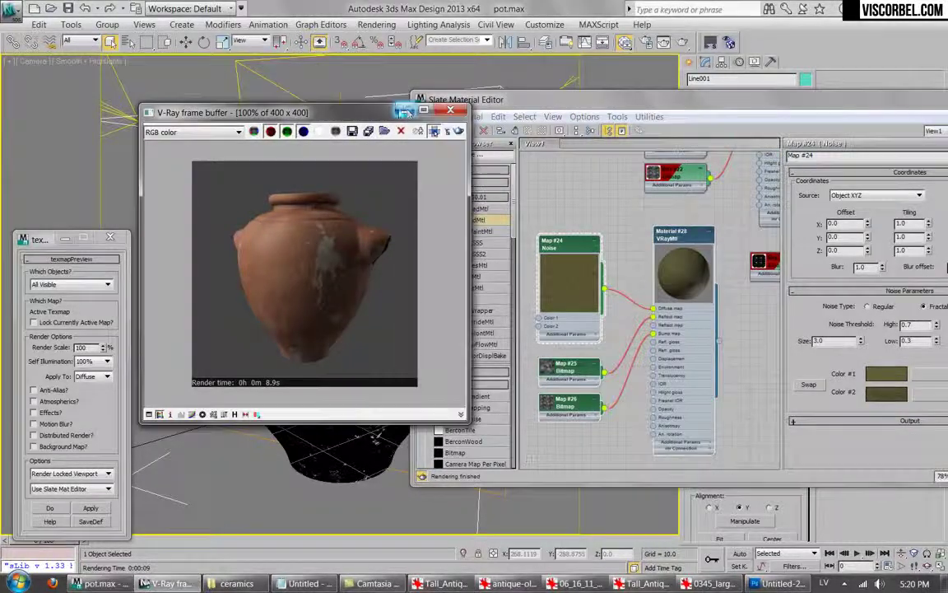
{"action": "left_click", "coordinate": [443, 112]}
{"action": "double_click", "coordinate": [677, 235]}
{"action": "scroll", "coordinate": [635, 244], "scroll_direction": "down", "scroll_amount": 2}
{"action": "middle_click_drag", "start_coordinate": [635, 244], "coordinate": [563, 255]}
{"action": "scroll", "coordinate": [625, 284], "scroll_direction": "up", "scroll_amount": 3}
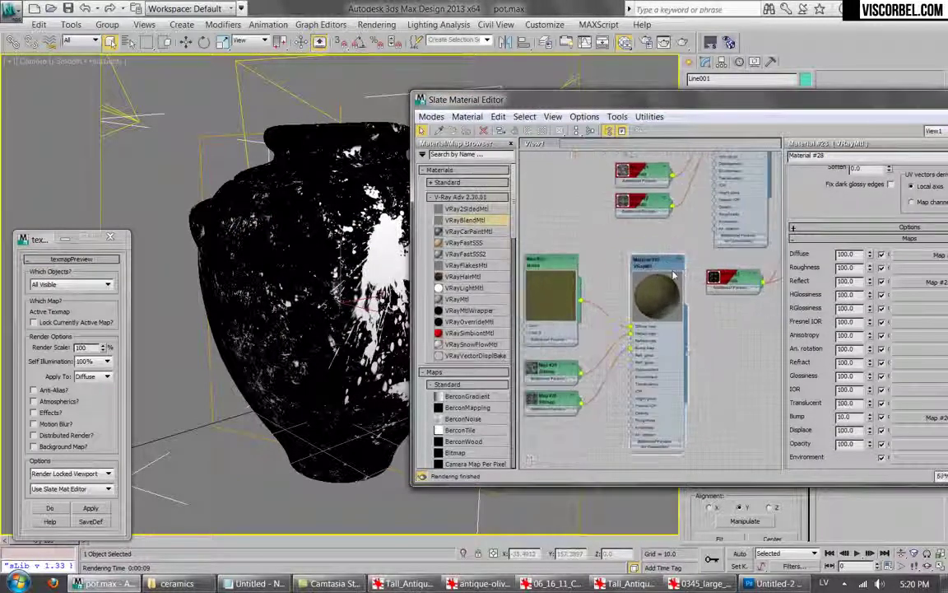
{"action": "middle_click_drag", "start_coordinate": [654, 164], "coordinate": [654, 259]}
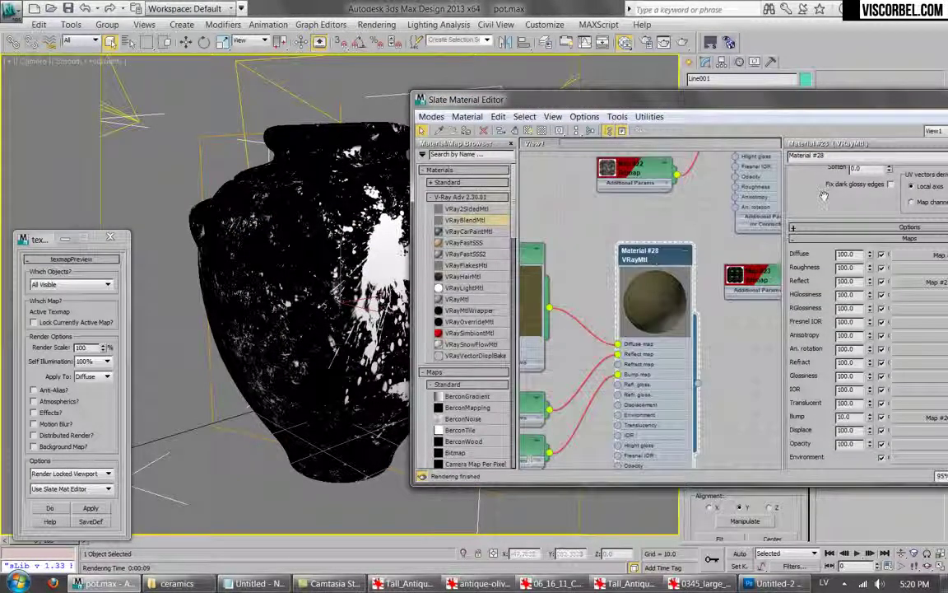
{"action": "scroll", "coordinate": [862, 409], "scroll_direction": "down", "scroll_amount": 1}
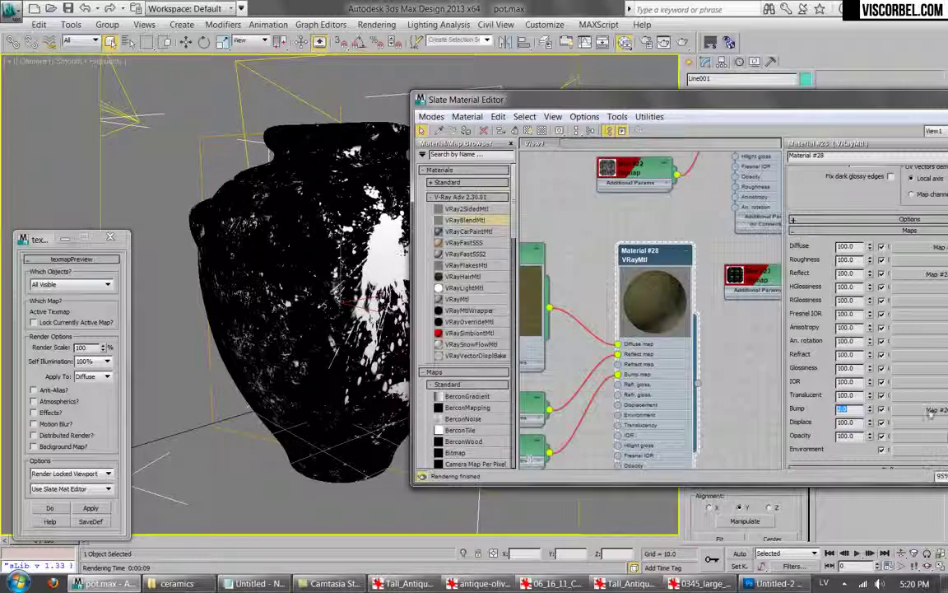
{"action": "double_click", "coordinate": [531, 457]}
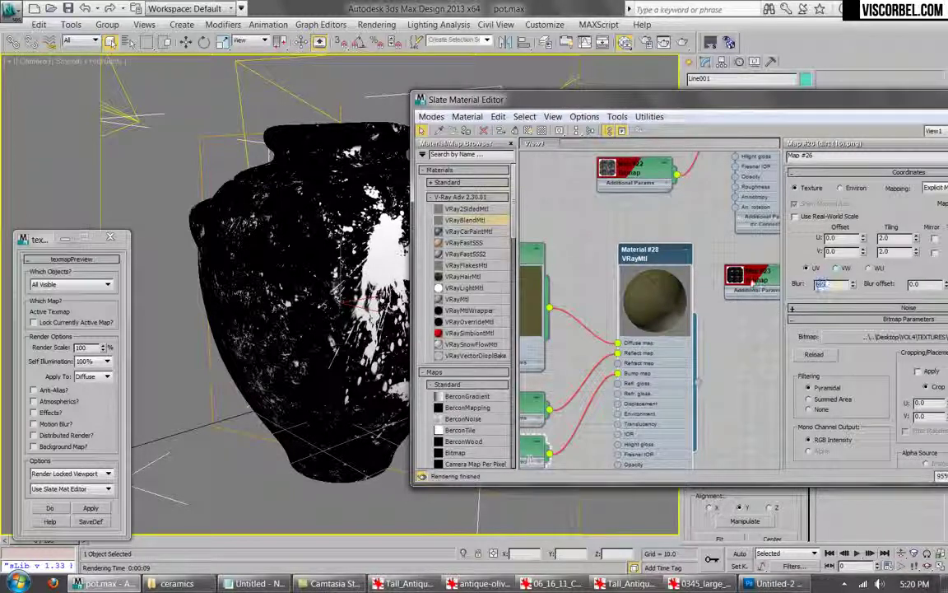
Set the green coat VRayMtl's Fresnel IOR to 2.0 and its reflect map amount to 50.
{"action": "double_click", "coordinate": [665, 258]}
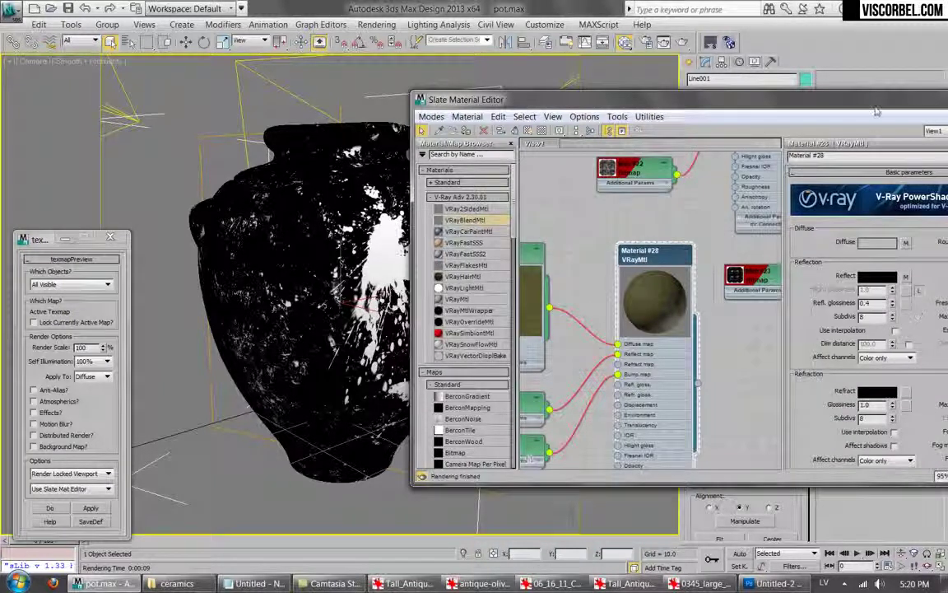
{"action": "left_click_drag", "start_coordinate": [877, 111], "coordinate": [701, 142]}
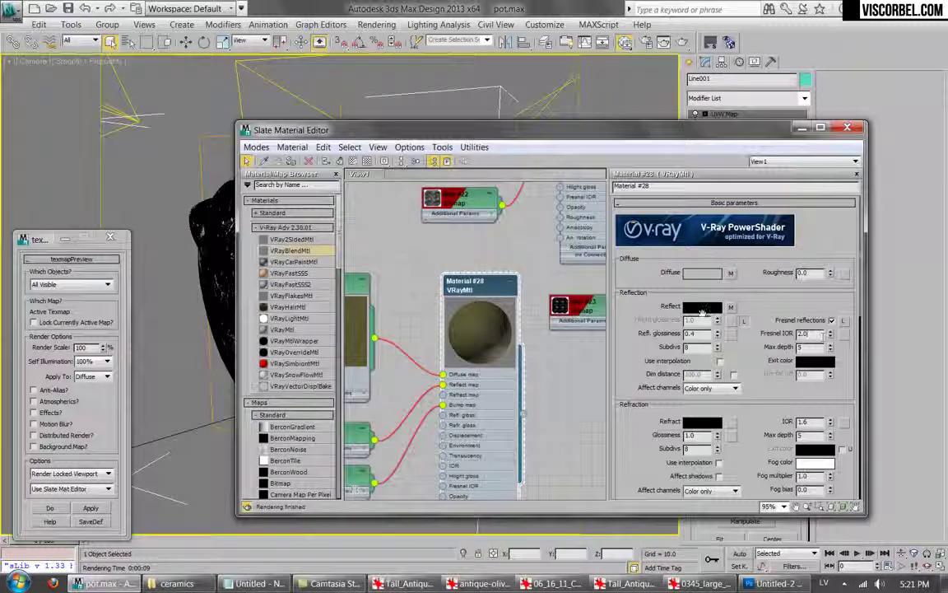
{"action": "scroll", "coordinate": [713, 442], "scroll_direction": "down", "scroll_amount": 10}
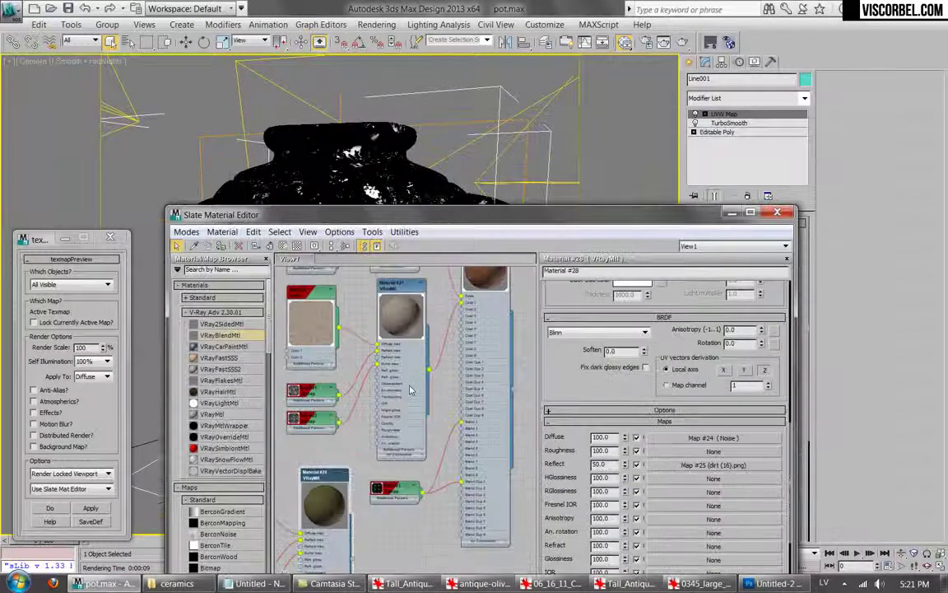
Connect the green coat VRayMtl to Coat 2 of the VRayBlendMtl and render the pot to check it.
{"action": "middle_click_drag", "start_coordinate": [411, 385], "coordinate": [412, 433]}
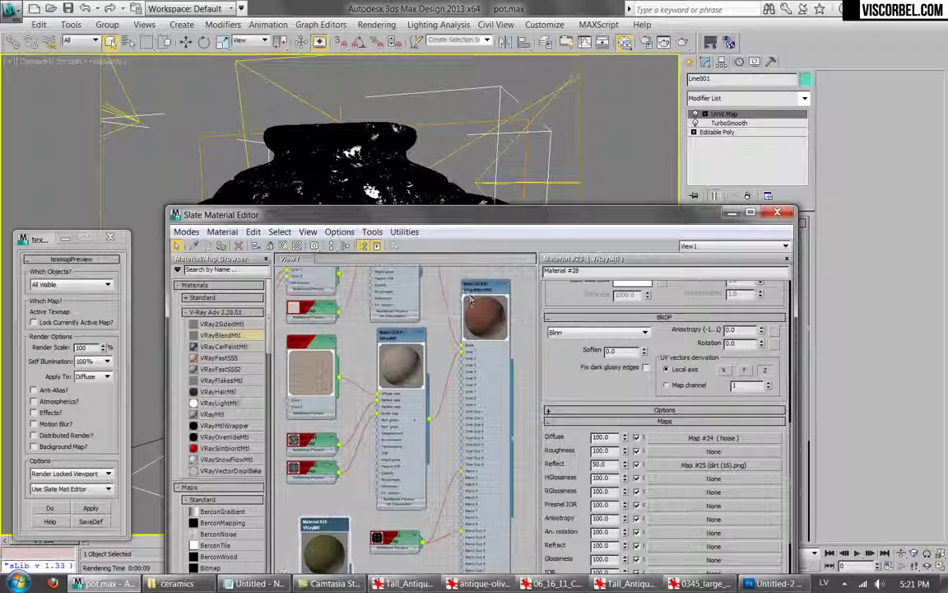
{"action": "double_click", "coordinate": [476, 289]}
{"action": "middle_click_drag", "start_coordinate": [458, 465], "coordinate": [457, 389]}
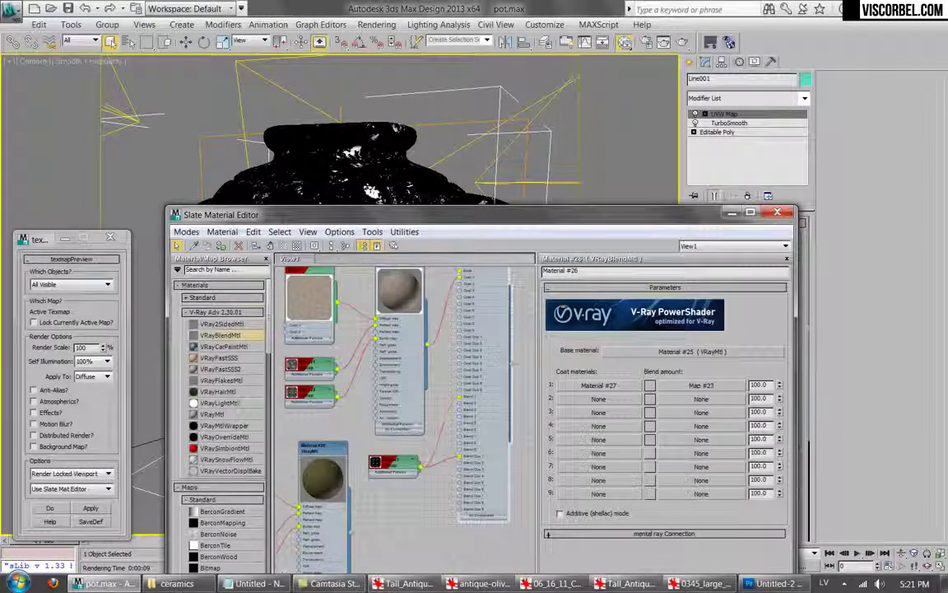
{"action": "middle_click_drag", "start_coordinate": [465, 294], "coordinate": [462, 311]}
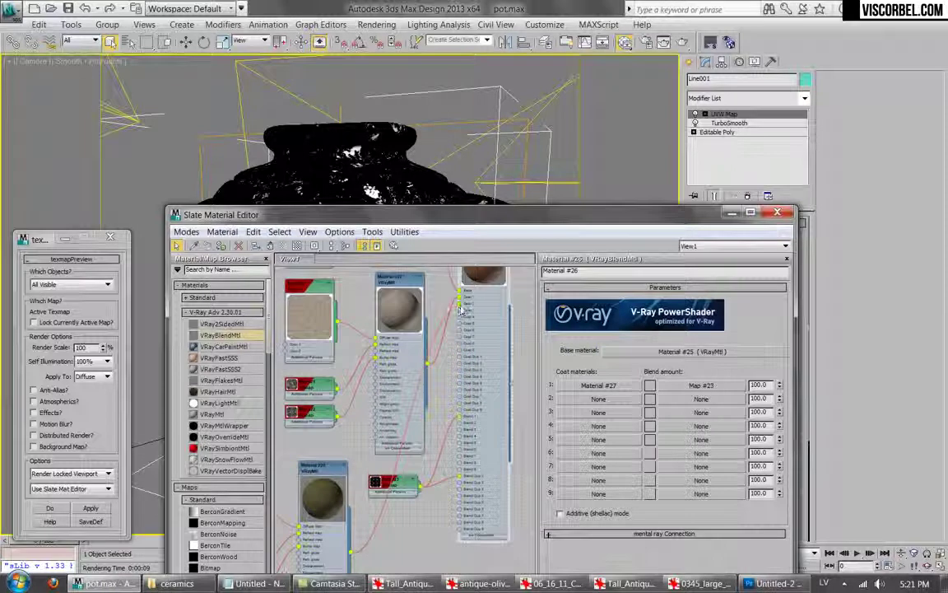
{"action": "middle_click_drag", "start_coordinate": [527, 289], "coordinate": [446, 318]}
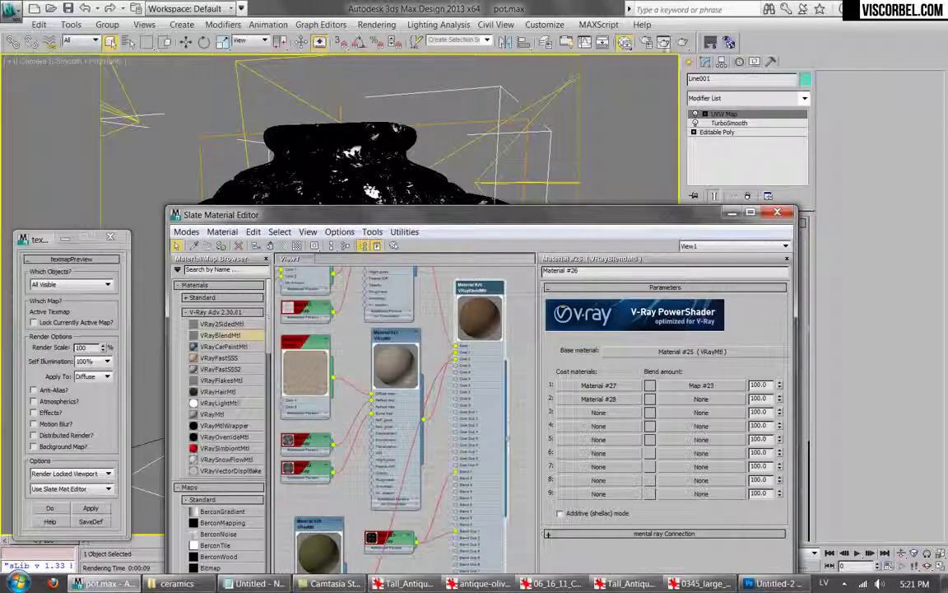
{"action": "left_click", "coordinate": [683, 42]}
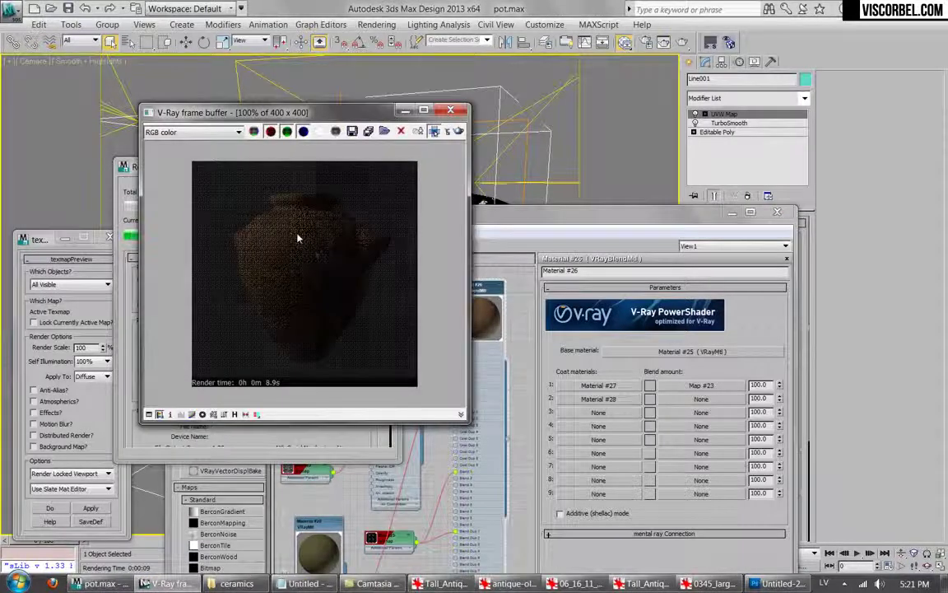
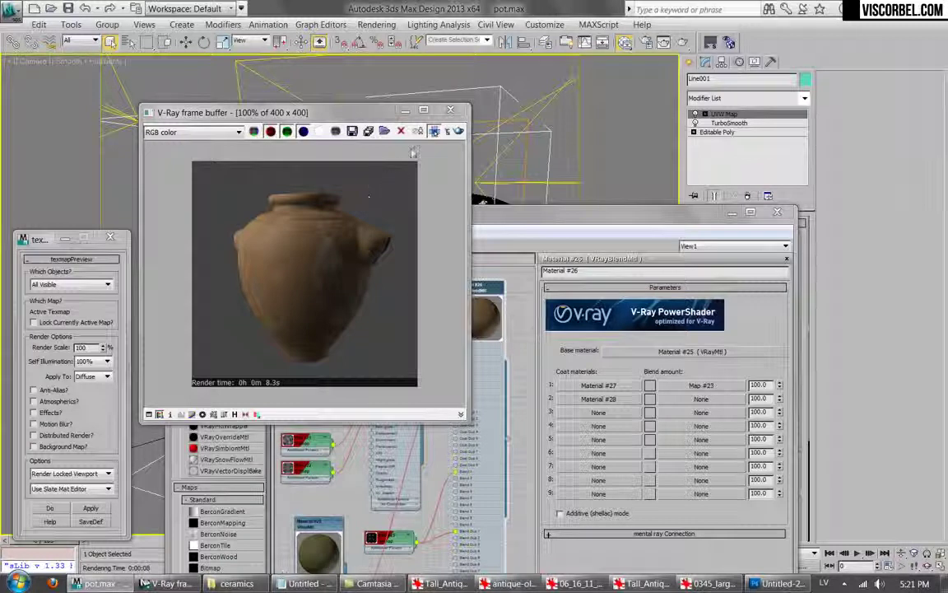
{"action": "left_click", "coordinate": [447, 114]}
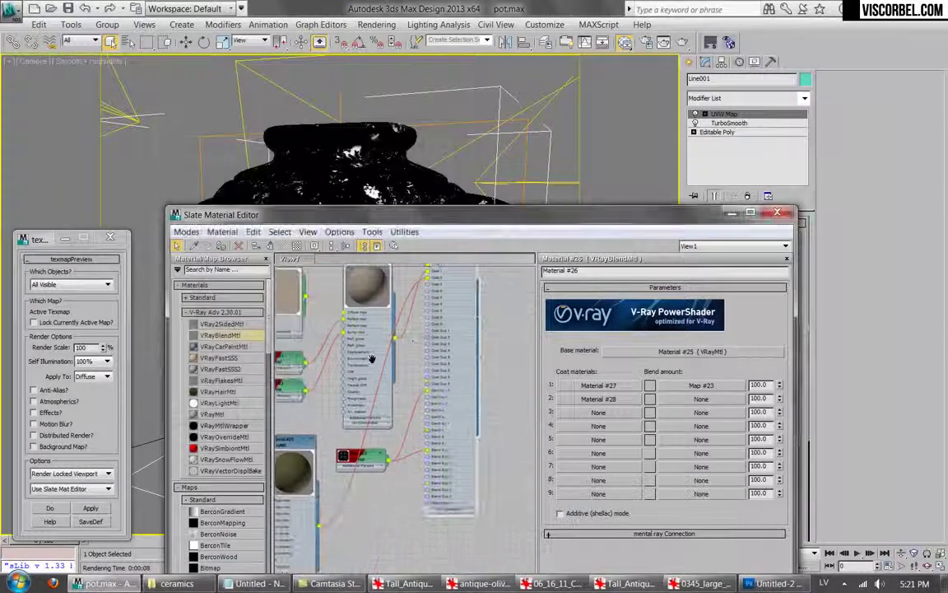
Add a Falloff map as the Blend 2 mask, with type Towards / Away and direction World Z-Axis.
{"action": "double_click", "coordinate": [339, 286]}
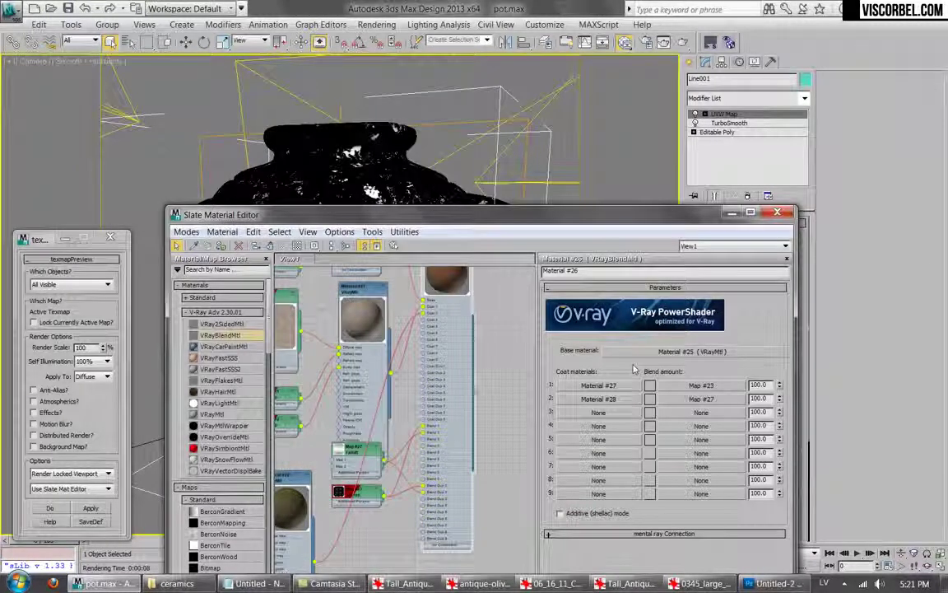
{"action": "left_click", "coordinate": [659, 350]}
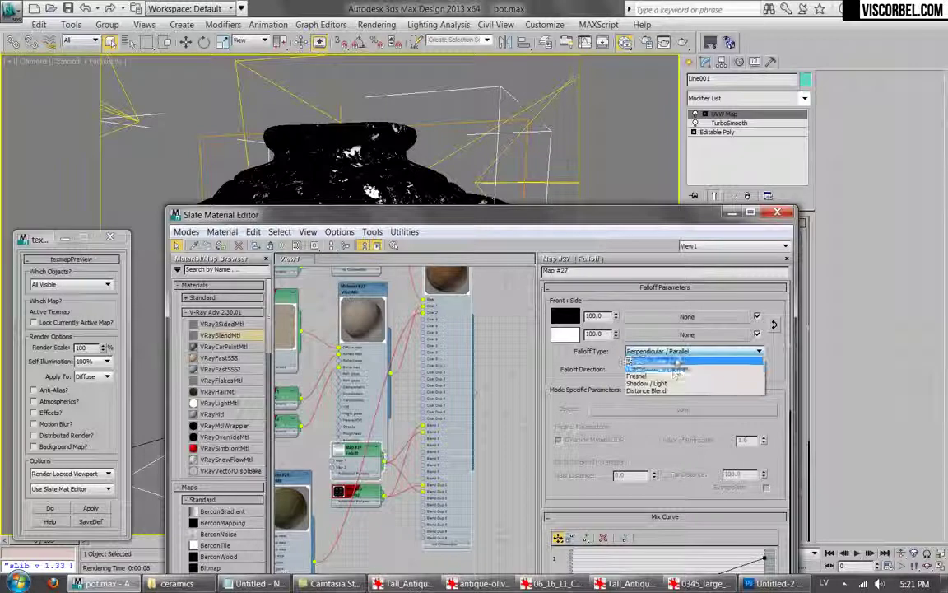
{"action": "left_click", "coordinate": [675, 368]}
{"action": "left_click", "coordinate": [674, 351]}
{"action": "left_click", "coordinate": [673, 363]}
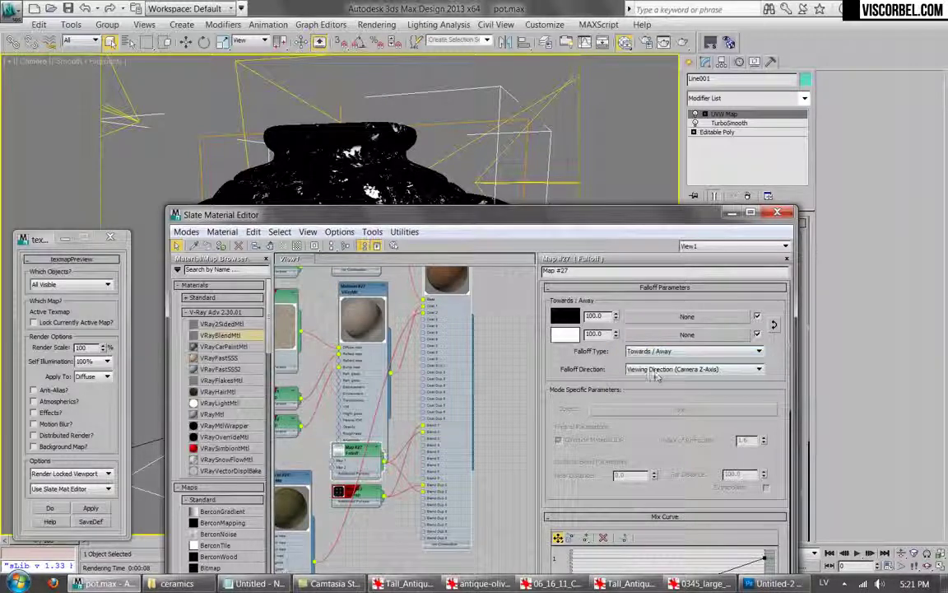
{"action": "left_click", "coordinate": [660, 371]}
{"action": "left_click", "coordinate": [651, 446]}
Rearrange the Falloff and VRayBlendMtl nodes in the material graph and open the blend material's parameters.
{"action": "middle_click_drag", "start_coordinate": [421, 438], "coordinate": [461, 360]}
{"action": "left_click_drag", "start_coordinate": [415, 379], "coordinate": [462, 348]}
{"action": "middle_click_drag", "start_coordinate": [469, 275], "coordinate": [475, 374]}
{"action": "left_click_drag", "start_coordinate": [494, 294], "coordinate": [528, 505]}
{"action": "middle_click_drag", "start_coordinate": [479, 493], "coordinate": [426, 289]}
{"action": "scroll", "coordinate": [426, 290], "scroll_direction": "up", "scroll_amount": 3}
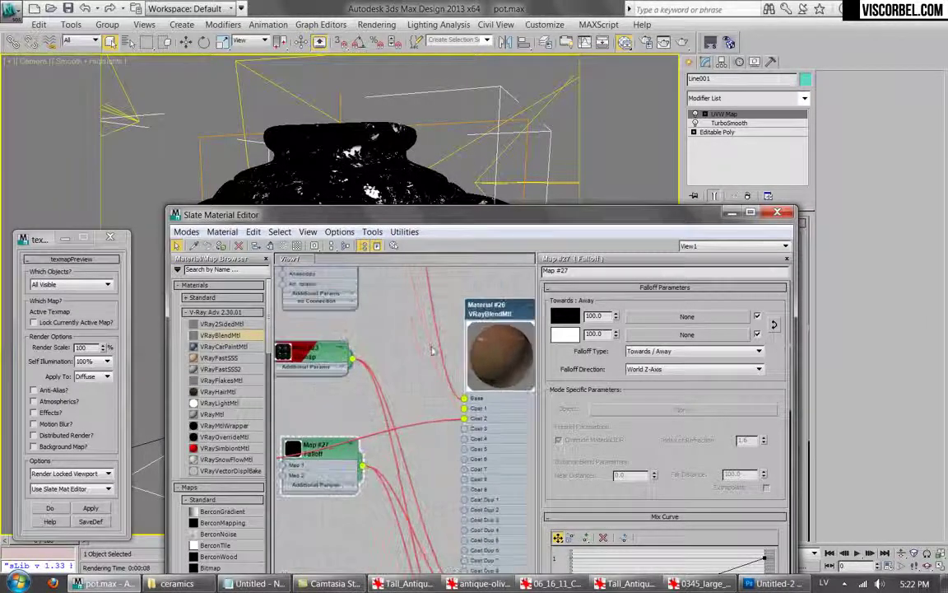
{"action": "double_click", "coordinate": [494, 317]}
{"action": "left_click_drag", "start_coordinate": [494, 316], "coordinate": [450, 328]}
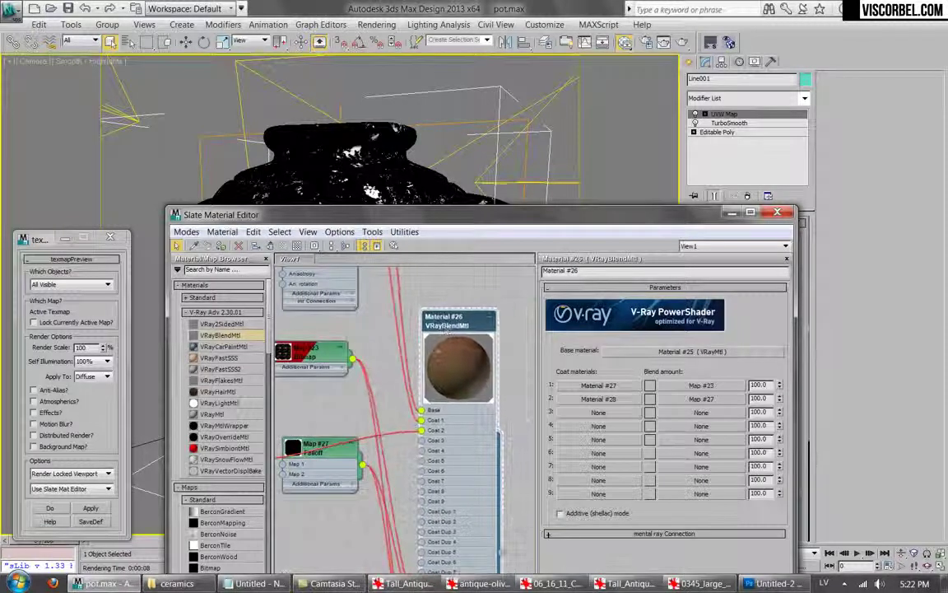
Swap the Falloff map's two colours and add mix curve points that form a steep black-to-white transition near the middle.
{"action": "left_click", "coordinate": [317, 466]}
{"action": "double_click", "coordinate": [329, 462]}
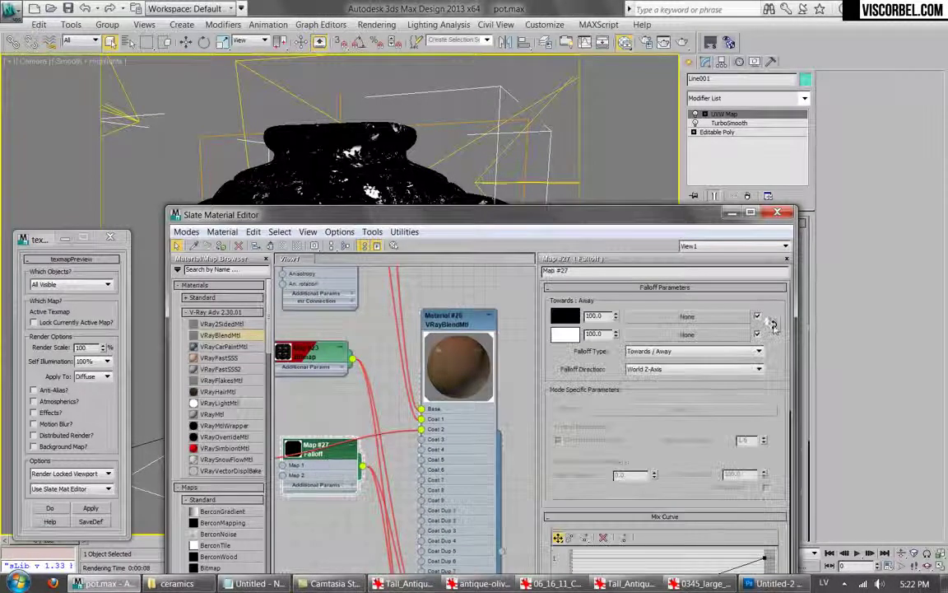
{"action": "left_click", "coordinate": [774, 324]}
{"action": "scroll", "coordinate": [615, 389], "scroll_direction": "down", "scroll_amount": 5}
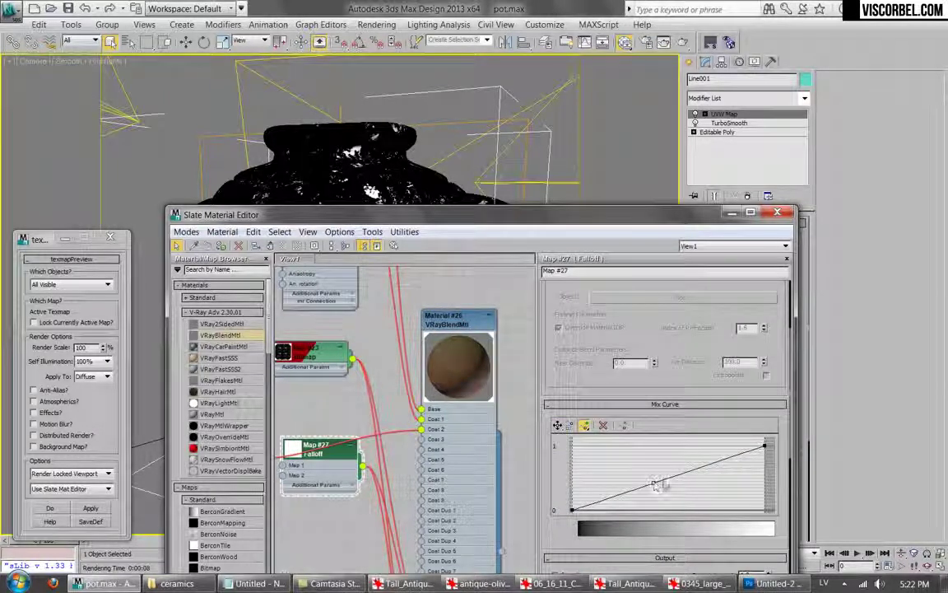
{"action": "left_click_drag", "start_coordinate": [654, 484], "coordinate": [644, 443]}
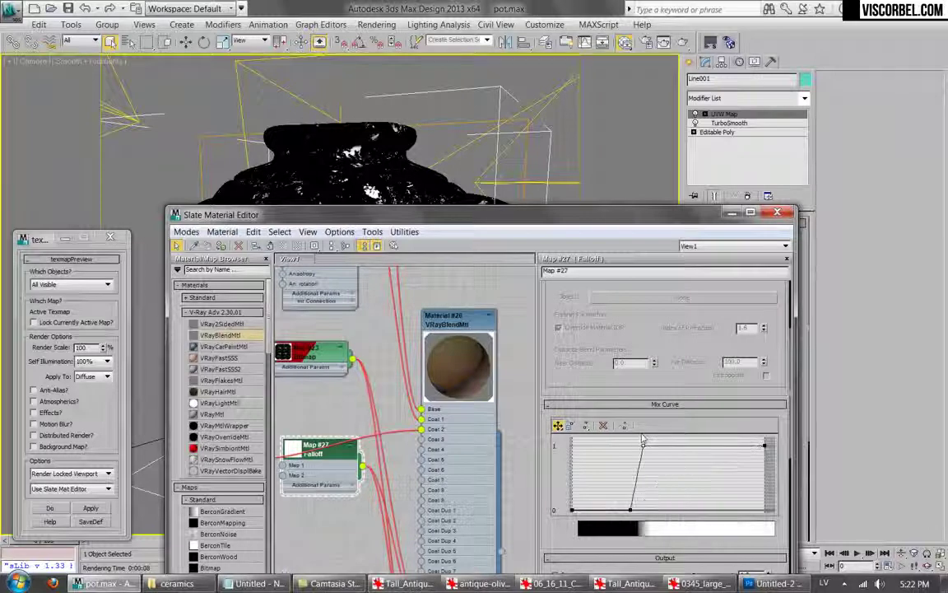
{"action": "left_click_drag", "start_coordinate": [645, 450], "coordinate": [659, 446]}
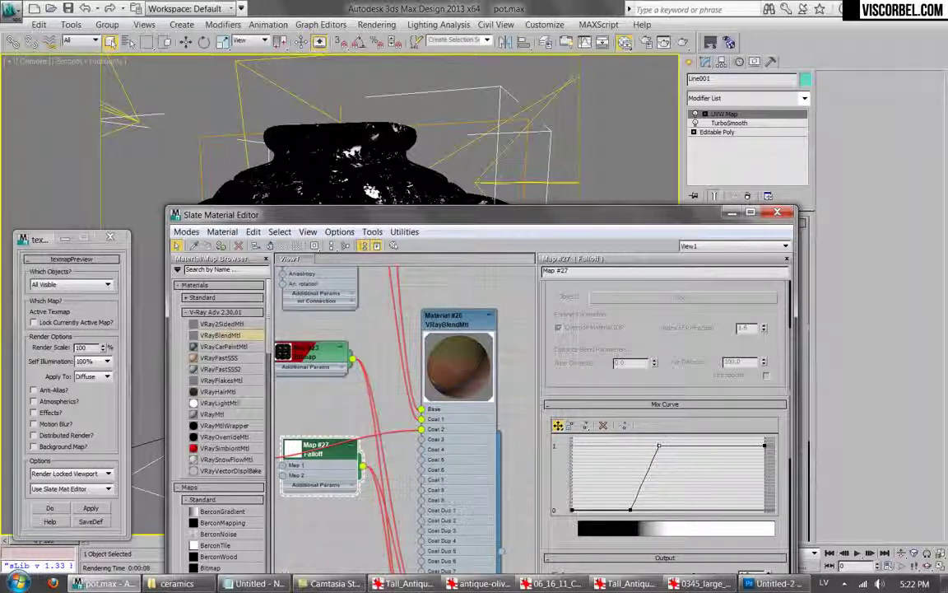
Render the pot to inspect how the falloff mask distributes the green coat, and close the render window.
{"action": "left_click", "coordinate": [624, 42]}
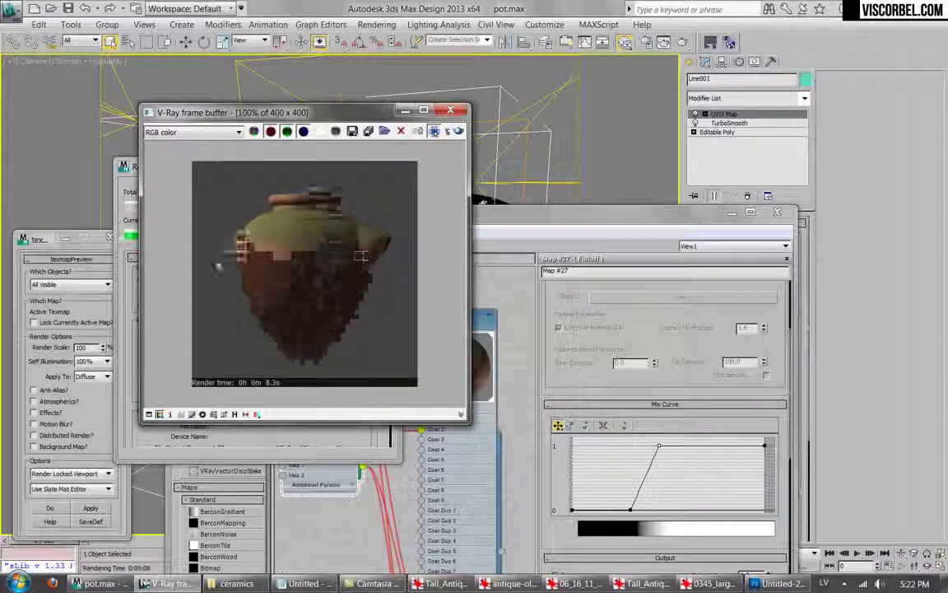
{"action": "left_click", "coordinate": [364, 188]}
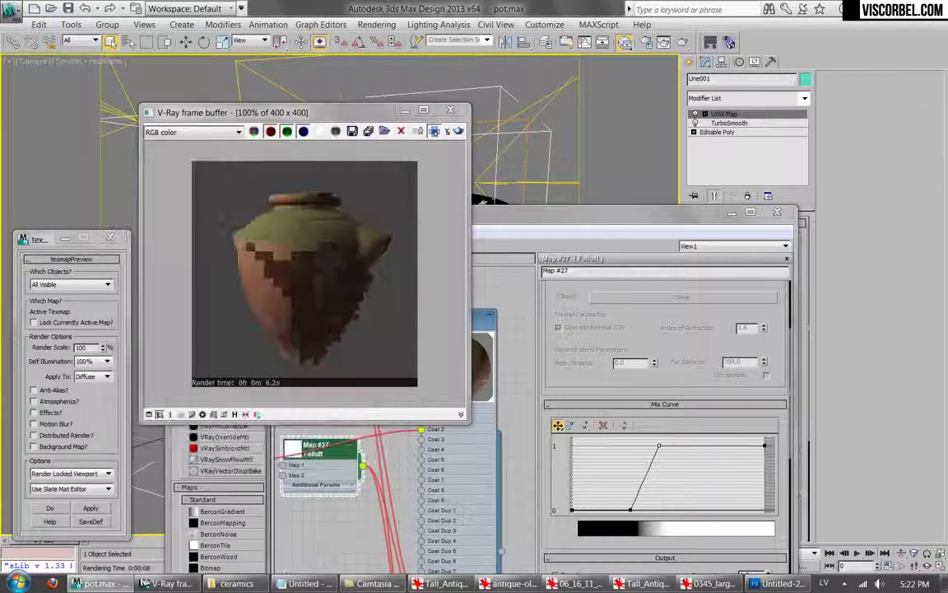
{"action": "left_click", "coordinate": [450, 110]}
Darken Color #1 of the green coat's diffuse noise to saturation 211 and value 21, and fine-tune its hue.
{"action": "middle_click_drag", "start_coordinate": [332, 433], "coordinate": [498, 447]}
{"action": "double_click", "coordinate": [360, 351]}
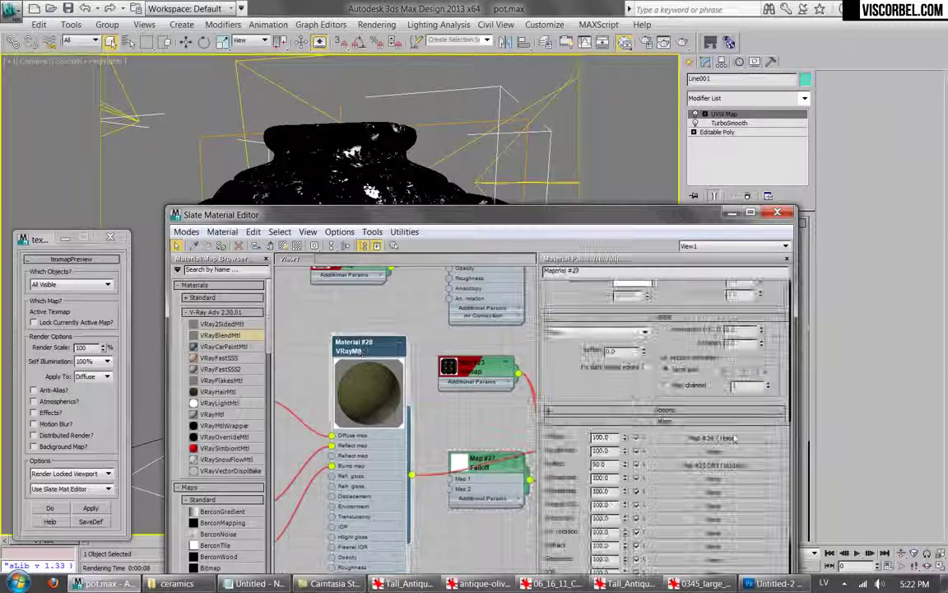
{"action": "left_click", "coordinate": [735, 439]}
{"action": "left_click", "coordinate": [637, 489]}
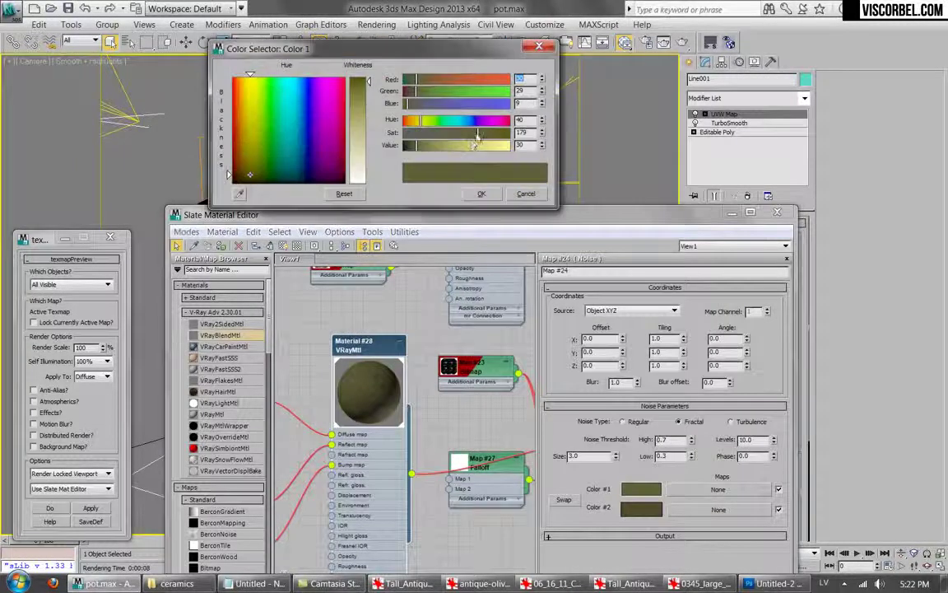
{"action": "left_click_drag", "start_coordinate": [415, 148], "coordinate": [412, 149]}
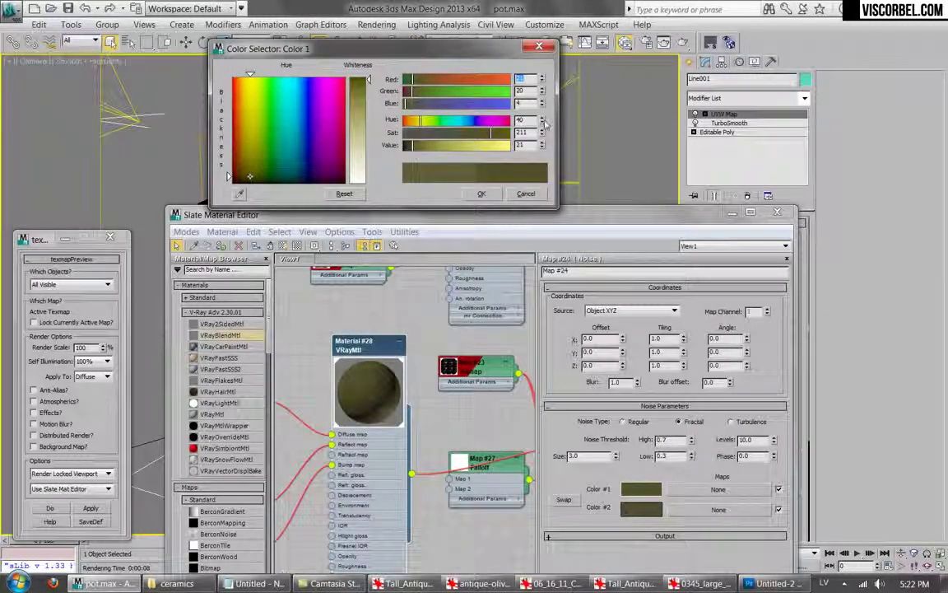
{"action": "left_click_drag", "start_coordinate": [543, 123], "coordinate": [542, 125]}
{"action": "left_click", "coordinate": [543, 123]}
{"action": "left_click", "coordinate": [542, 123]}
{"action": "left_click", "coordinate": [482, 194]}
Darken Color #2 of the green coat's diffuse noise to RGB 13, 11, 4.
{"action": "left_click", "coordinate": [641, 509]}
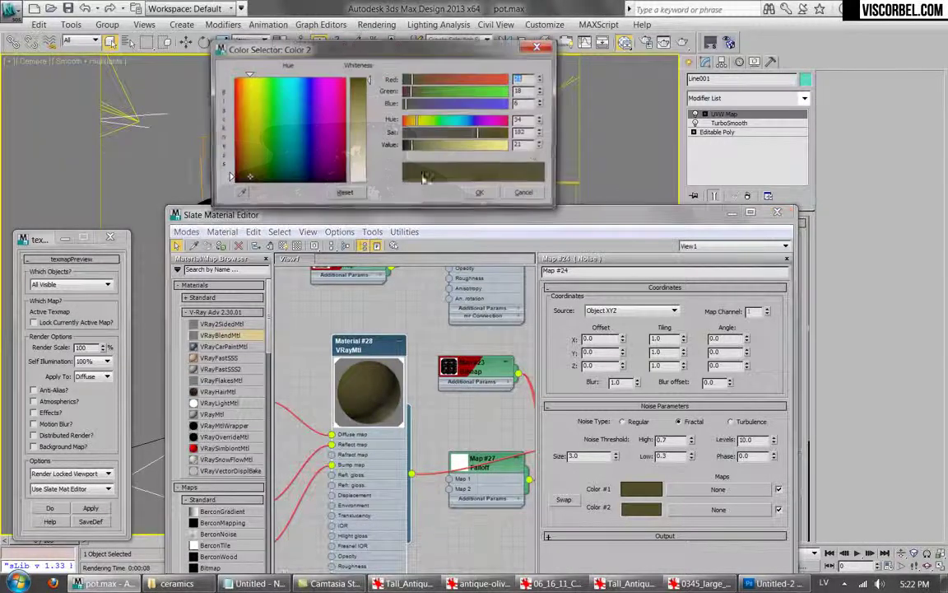
{"action": "left_click_drag", "start_coordinate": [542, 150], "coordinate": [542, 151]}
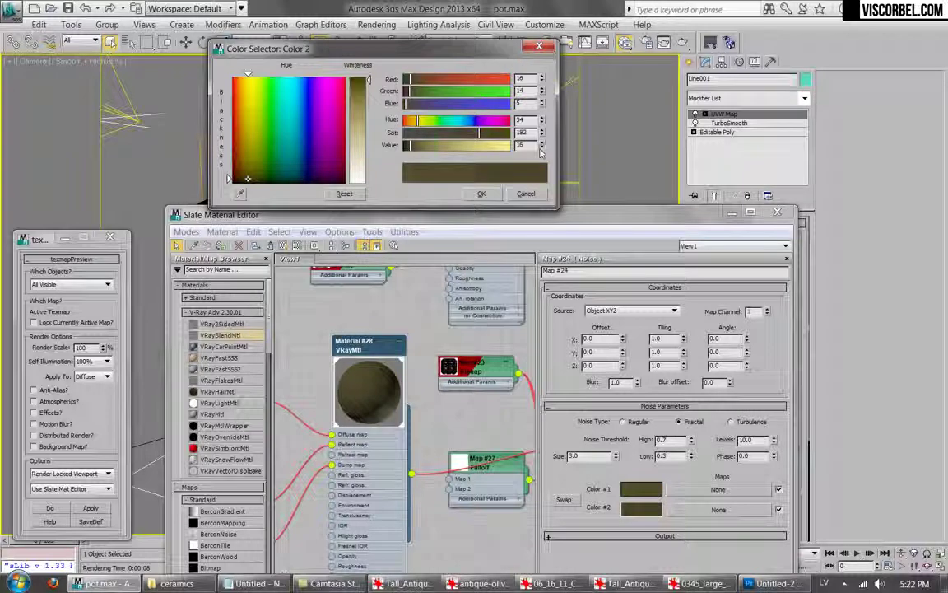
{"action": "left_click", "coordinate": [543, 148]}
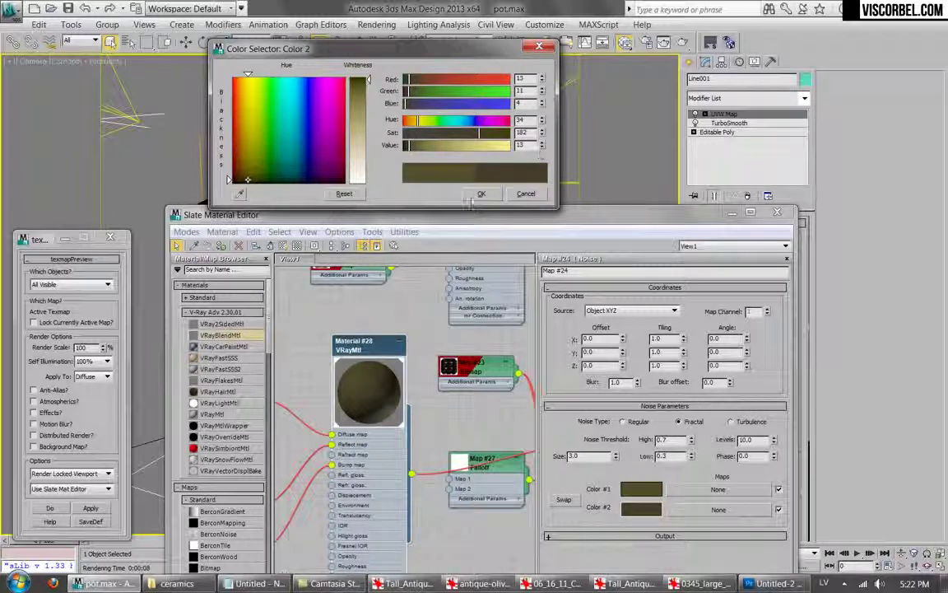
Accept the Noise map's second color of RGB 13, 11, 4 and render the camera view to check the pot.
{"action": "left_click", "coordinate": [481, 194]}
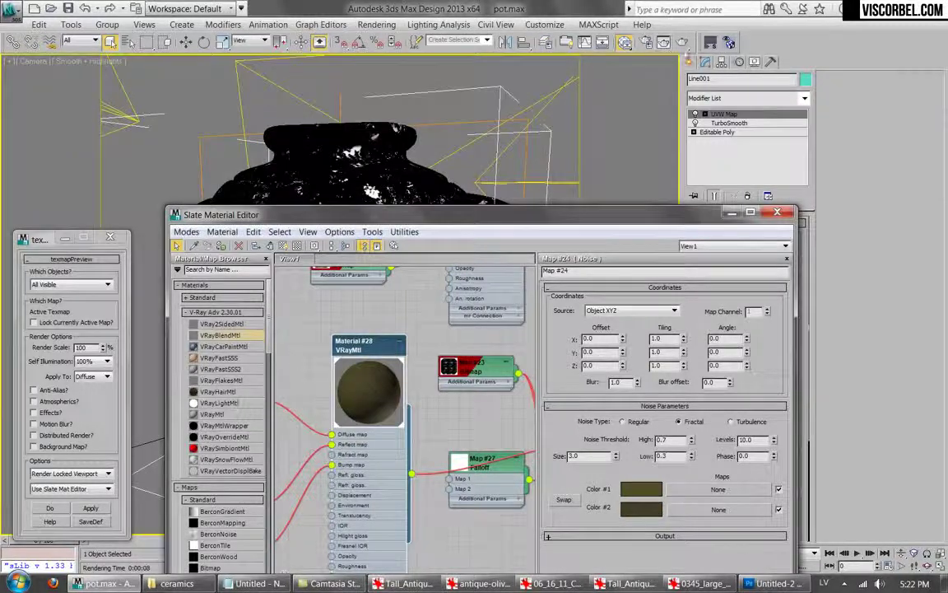
{"action": "left_click", "coordinate": [663, 43]}
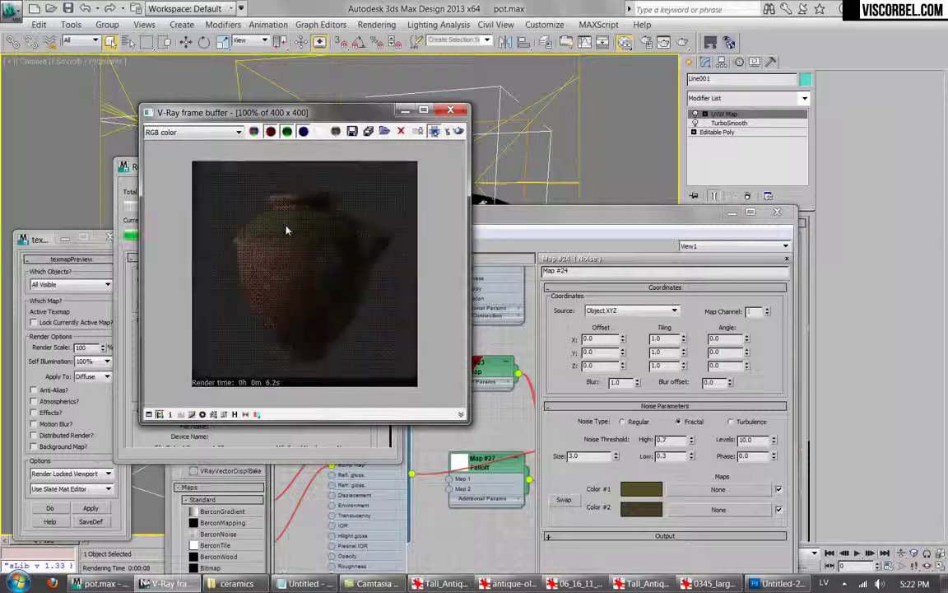
{"action": "scroll", "coordinate": [329, 222], "scroll_direction": "up", "scroll_amount": 1}
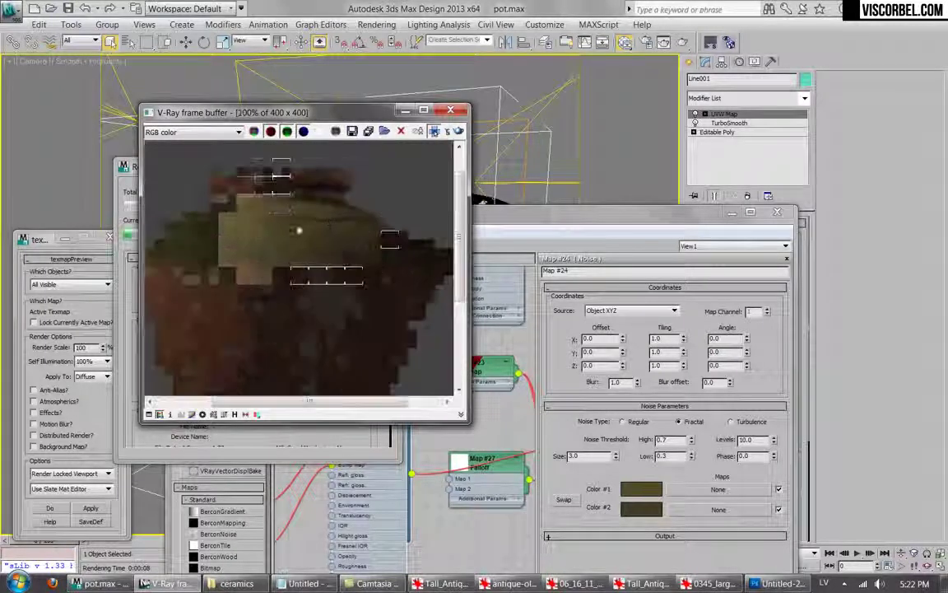
{"action": "scroll", "coordinate": [214, 207], "scroll_direction": "down", "scroll_amount": 1}
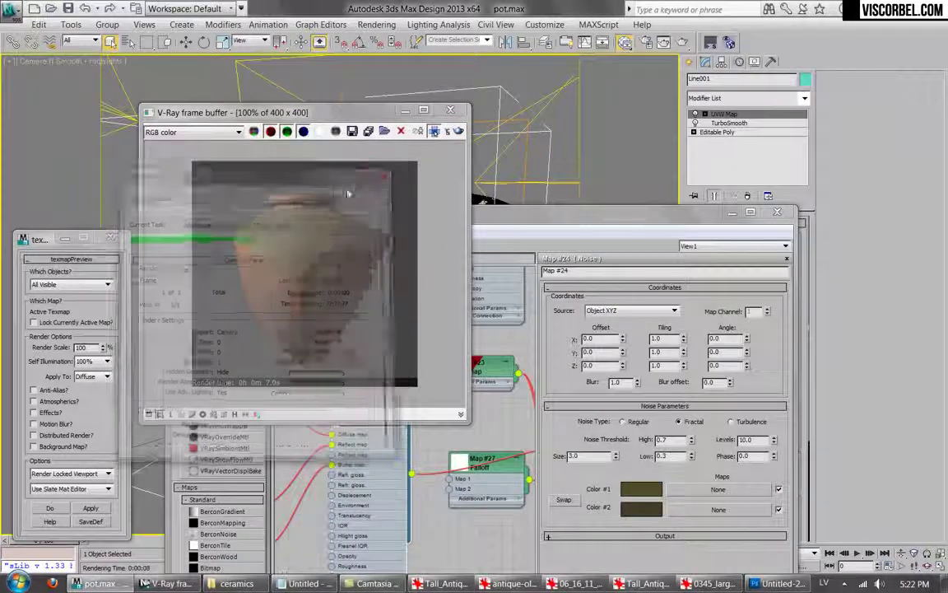
Open the parameters of the VRayBlendMtl (Material #26) and move the Map #27 Falloff node down into free space.
{"action": "left_click", "coordinate": [430, 504]}
{"action": "middle_click_drag", "start_coordinate": [467, 480], "coordinate": [339, 461]}
{"action": "middle_click_drag", "start_coordinate": [482, 404], "coordinate": [430, 359]}
{"action": "double_click", "coordinate": [429, 359]}
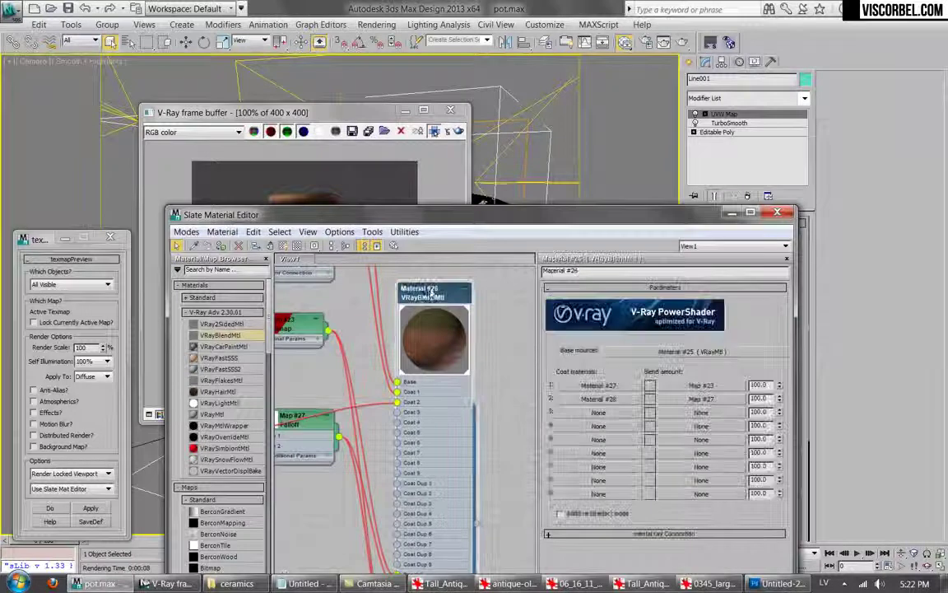
{"action": "middle_click_drag", "start_coordinate": [351, 395], "coordinate": [399, 323]}
{"action": "scroll", "coordinate": [373, 385], "scroll_direction": "down", "scroll_amount": 1}
{"action": "left_click_drag", "start_coordinate": [365, 377], "coordinate": [324, 561]}
{"action": "middle_click_drag", "start_coordinate": [371, 480], "coordinate": [442, 332]}
{"action": "scroll", "coordinate": [425, 380], "scroll_direction": "up", "scroll_amount": 2}
{"action": "left_click_drag", "start_coordinate": [410, 218], "coordinate": [502, 157]}
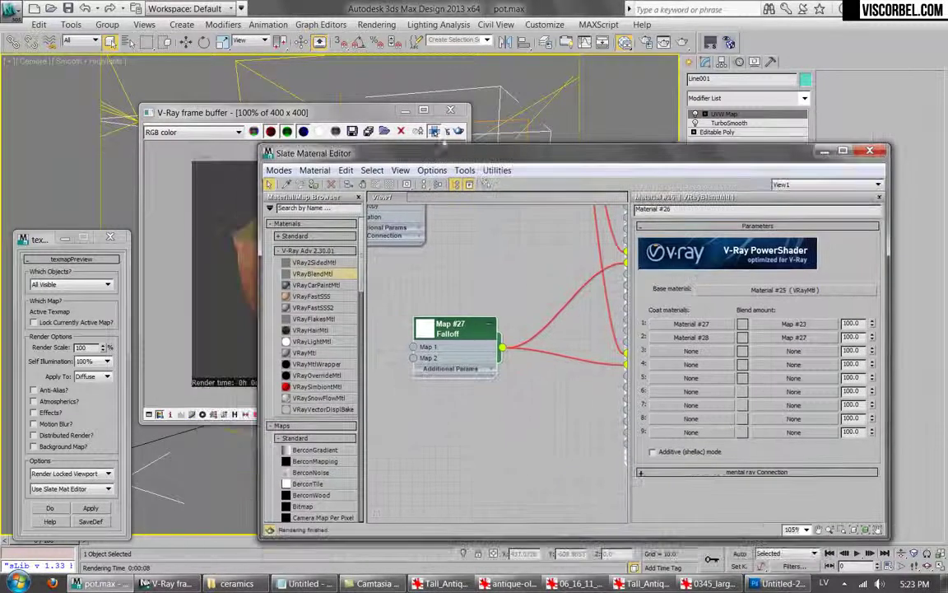
Add a Mix map to the graph with the Map #27 Falloff wired into its Mix Amount.
{"action": "left_click_drag", "start_coordinate": [362, 266], "coordinate": [355, 338]}
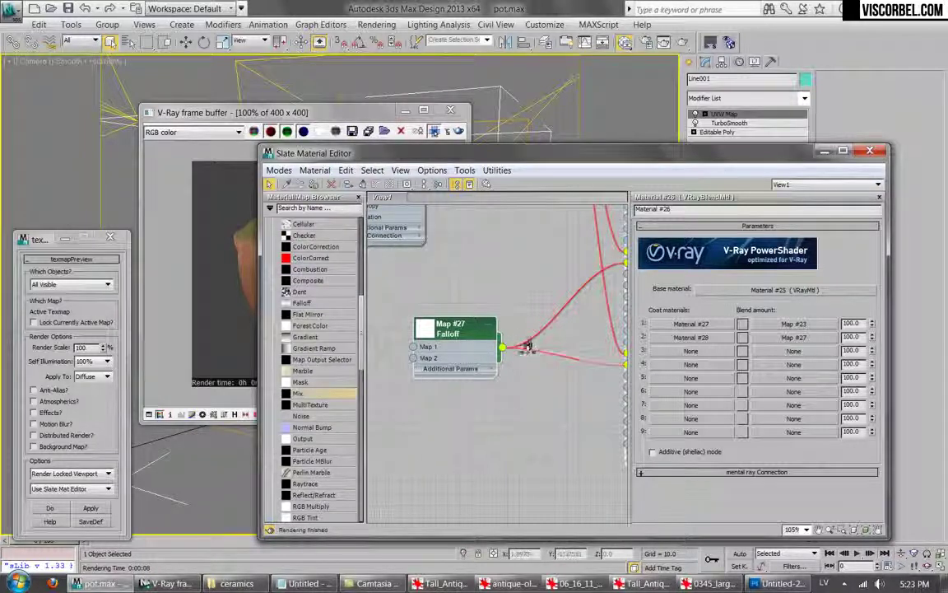
{"action": "left_click_drag", "start_coordinate": [527, 343], "coordinate": [494, 368]}
{"action": "left_click", "coordinate": [545, 394]}
Wire the Mix map's output into Blend 2 of the VRayBlendMtl and place the Mix node beside the Falloff node.
{"action": "middle_click_drag", "start_coordinate": [530, 385], "coordinate": [460, 477]}
{"action": "left_click_drag", "start_coordinate": [477, 483], "coordinate": [497, 476]}
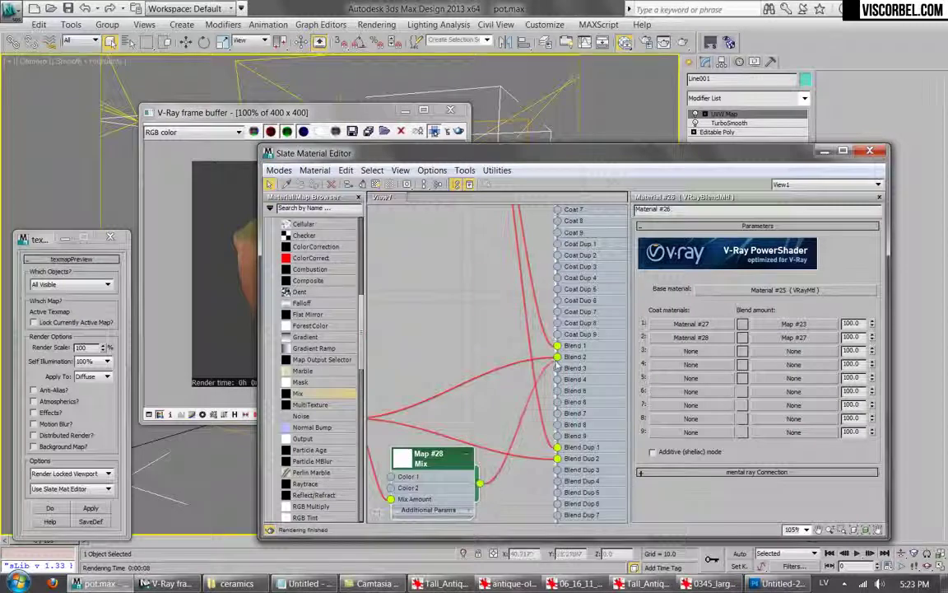
{"action": "left_click_drag", "start_coordinate": [558, 364], "coordinate": [557, 361]}
{"action": "middle_click_drag", "start_coordinate": [429, 405], "coordinate": [508, 343]}
{"action": "left_click_drag", "start_coordinate": [517, 386], "coordinate": [518, 332]}
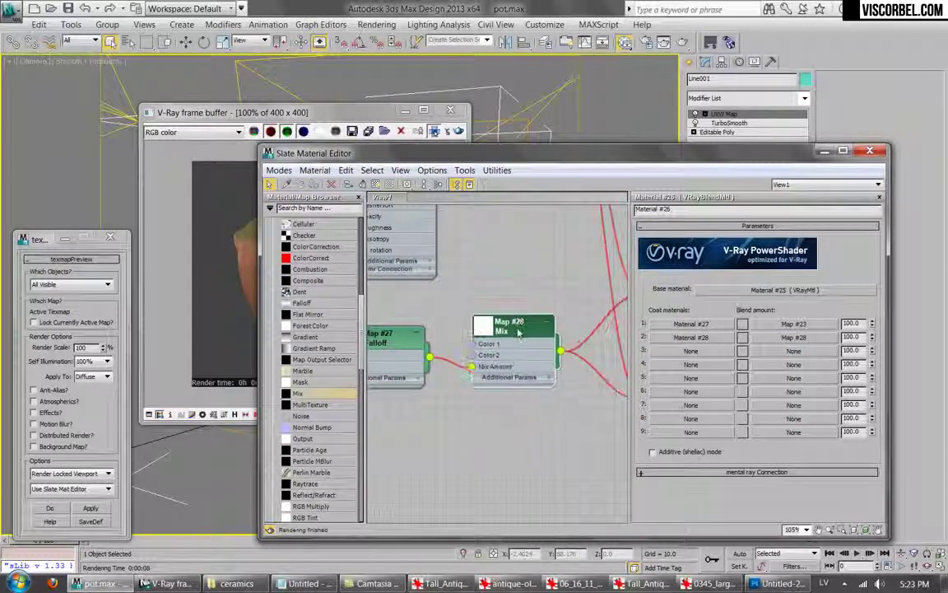
Assign the bitmap dirt (9).png to Color 2 of the Mix map and preview the map on the pot.
{"action": "double_click", "coordinate": [519, 332]}
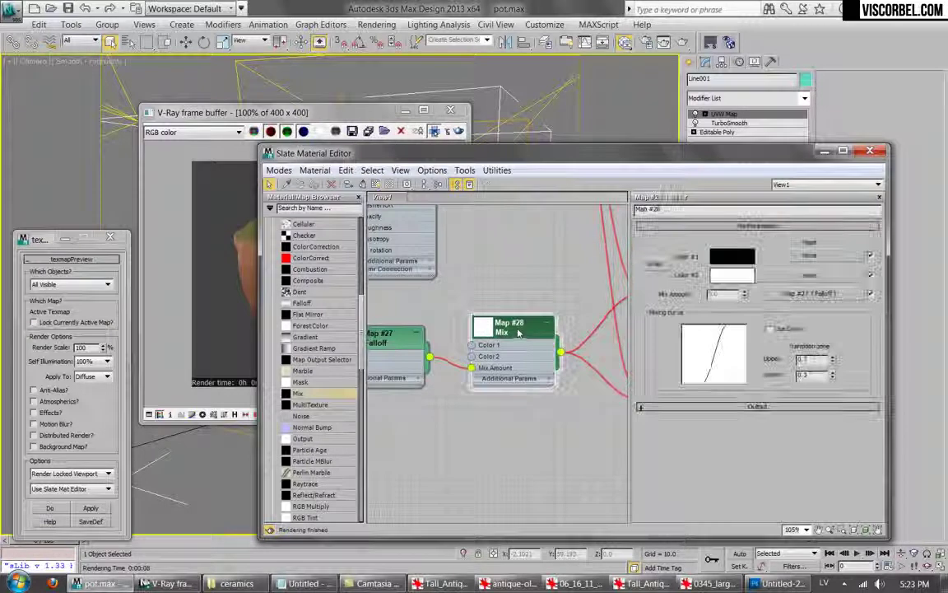
{"action": "left_click", "coordinate": [787, 276]}
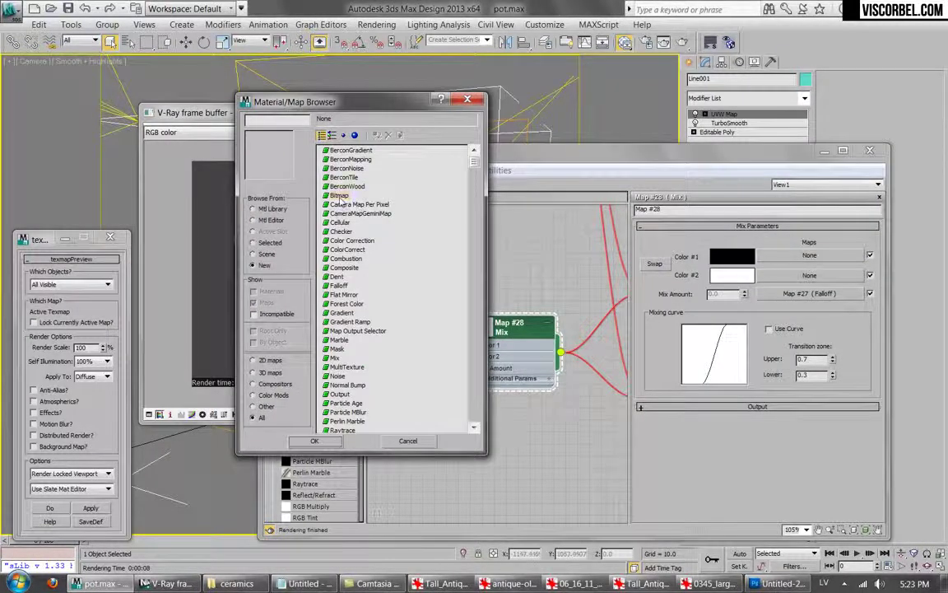
{"action": "double_click", "coordinate": [340, 197]}
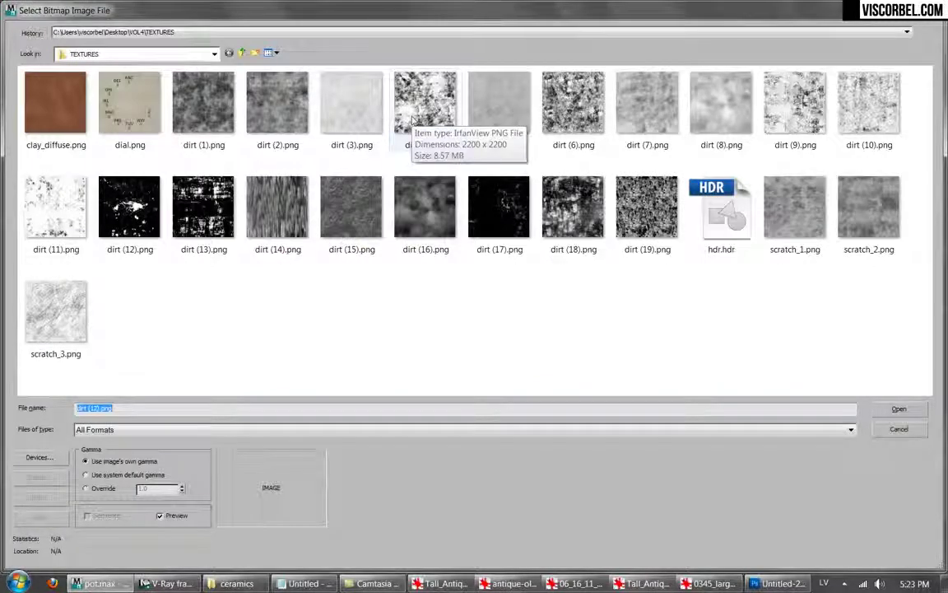
{"action": "left_click", "coordinate": [806, 119]}
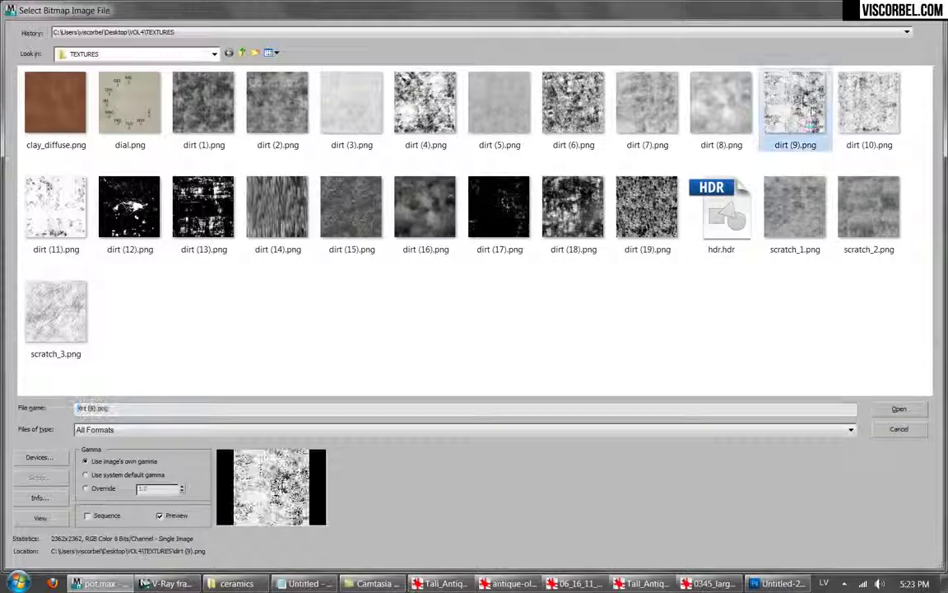
{"action": "double_click", "coordinate": [810, 116]}
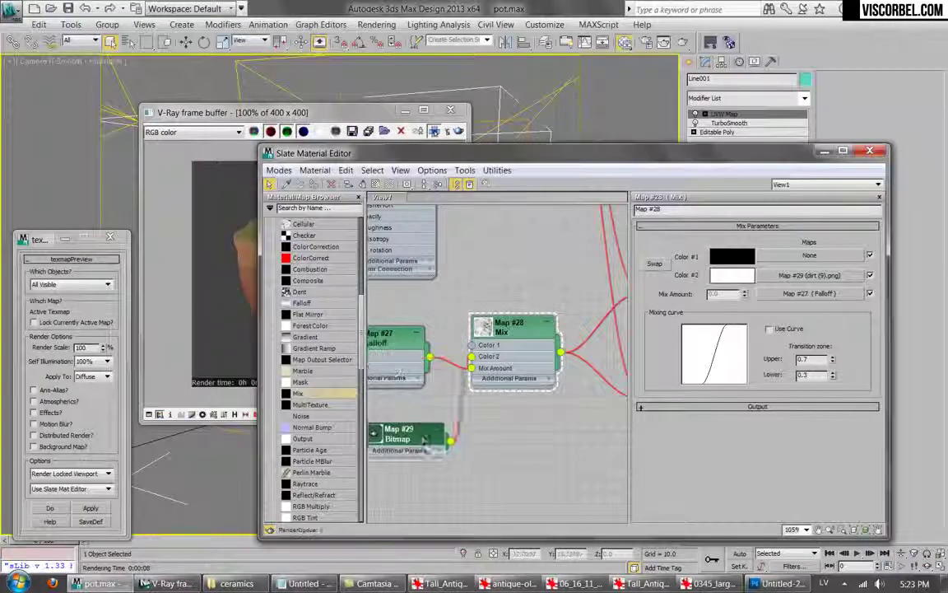
{"action": "left_click", "coordinate": [97, 508]}
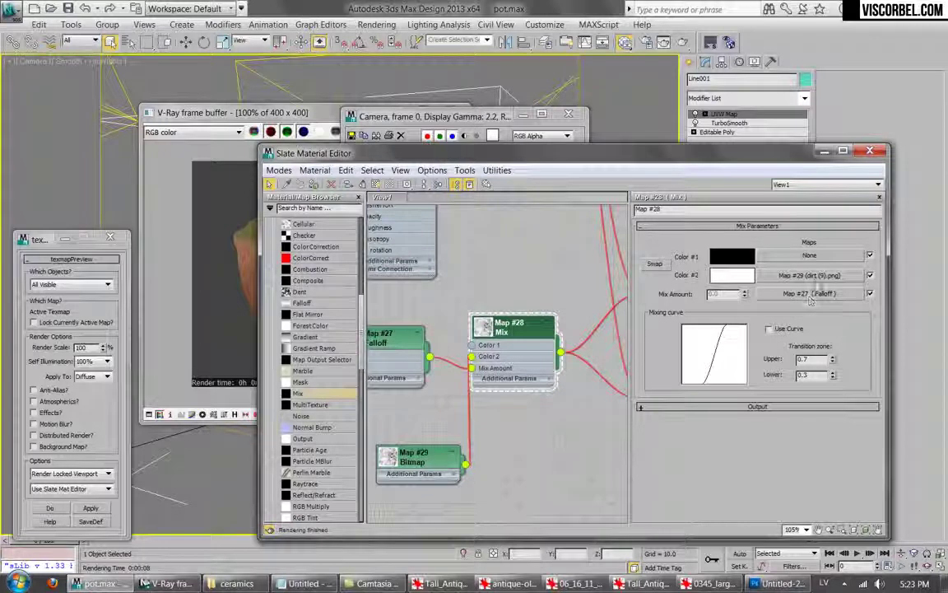
Set the U and V tiling of the dirt (9).png bitmap to 2.0 and preview the map on the pot.
{"action": "left_click", "coordinate": [774, 275]}
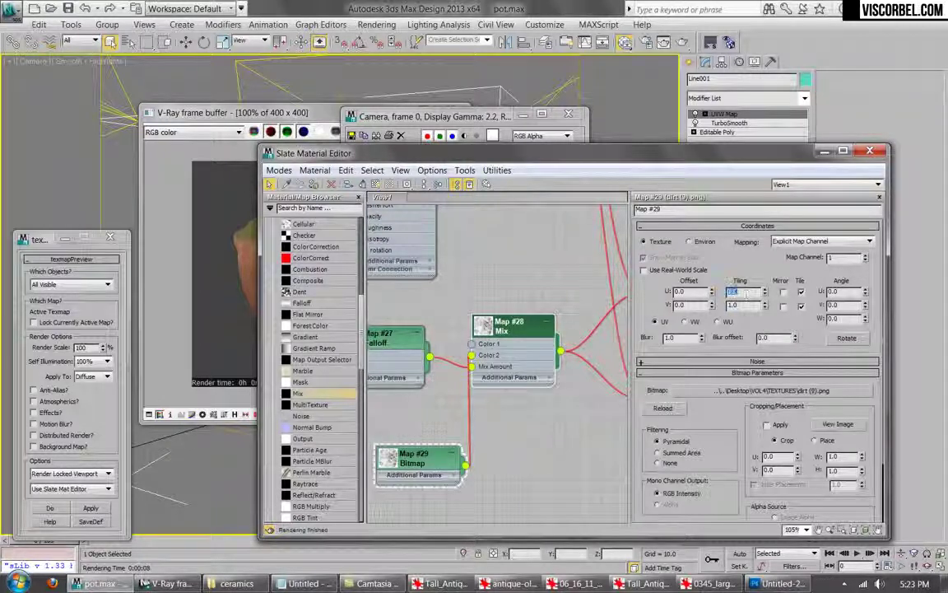
{"action": "type", "text": "2"}
{"action": "key", "text": "Tab"}
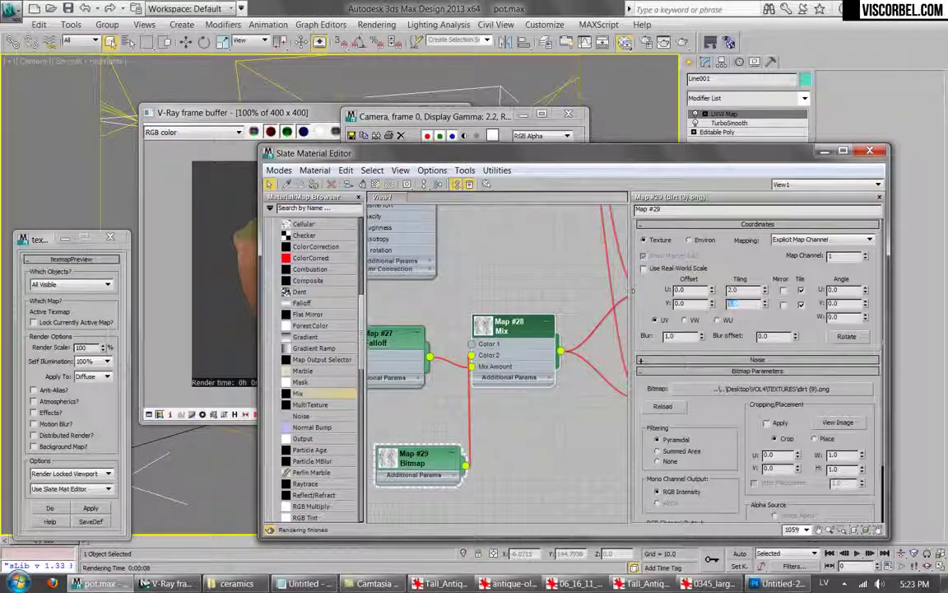
{"action": "left_click", "coordinate": [50, 507]}
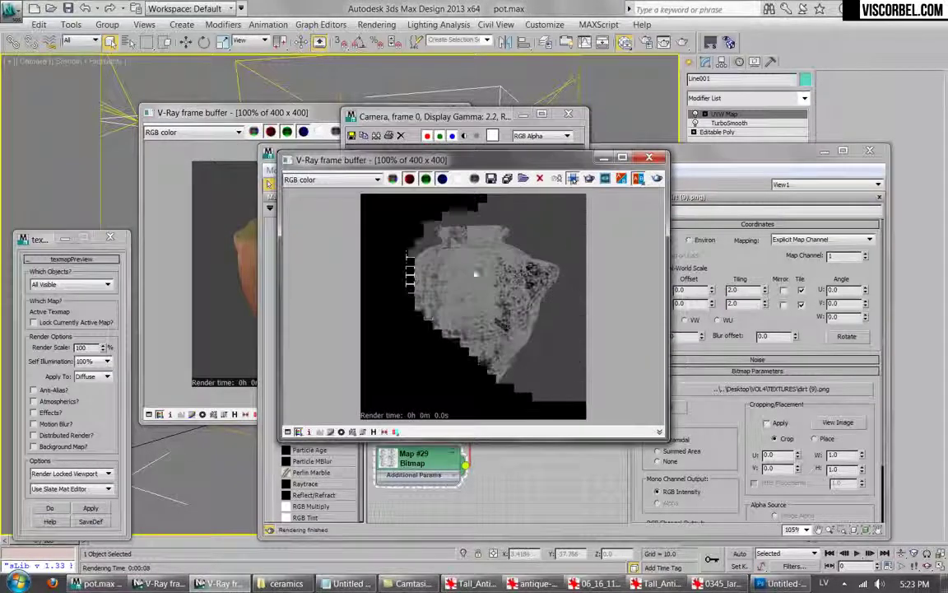
Set the dirt bitmap's U and V tiling to 3.0 and preview the map on the pot.
{"action": "double_click", "coordinate": [743, 290]}
{"action": "type", "text": "3"}
{"action": "key", "text": "Tab"}
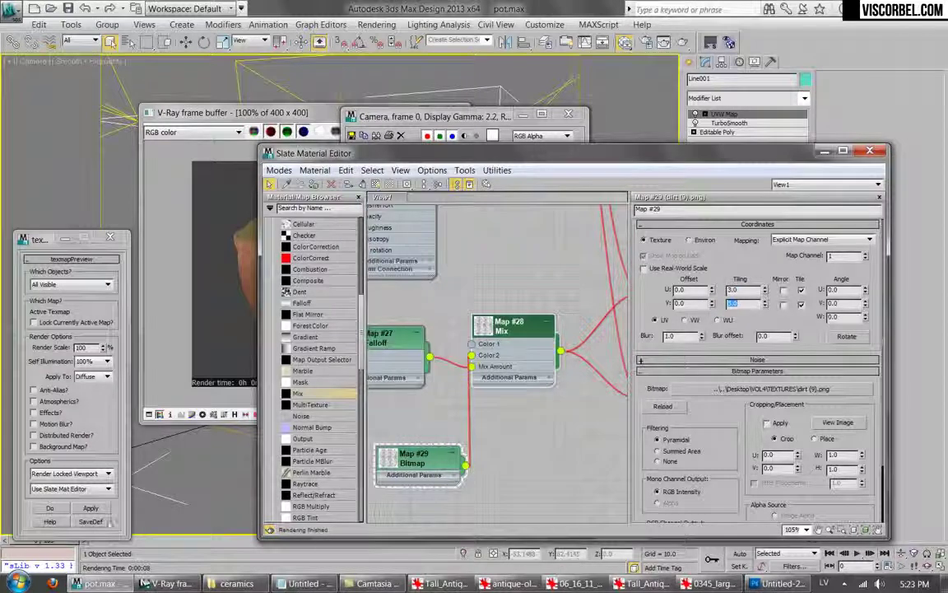
{"action": "type", "text": "3"}
{"action": "key", "text": "Return"}
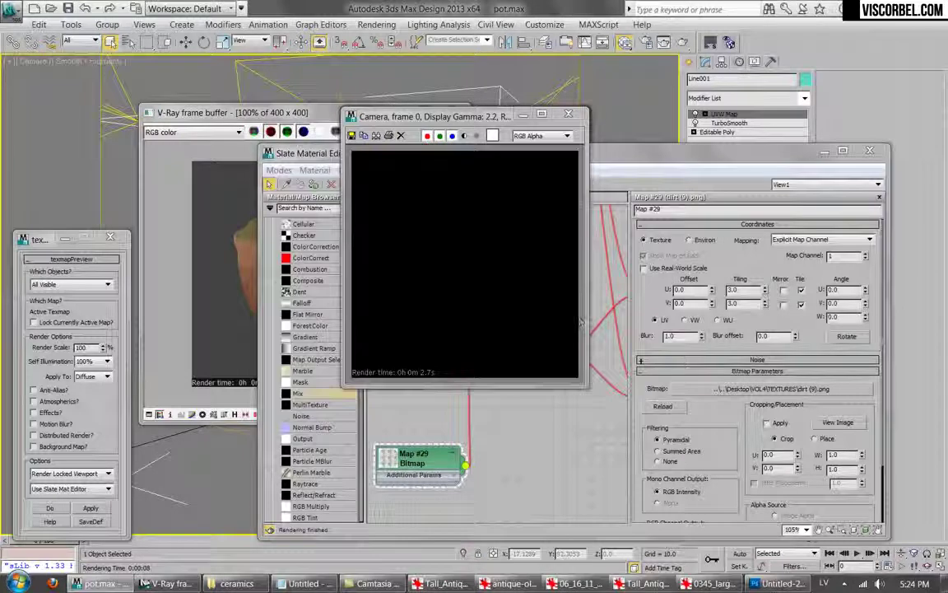
{"action": "left_click", "coordinate": [568, 113]}
Show the dirt (9).png bitmap in the viewport on Material #26 and clear the render window from view.
{"action": "left_click_drag", "start_coordinate": [553, 153], "coordinate": [701, 138]}
{"action": "right_click", "coordinate": [562, 446]}
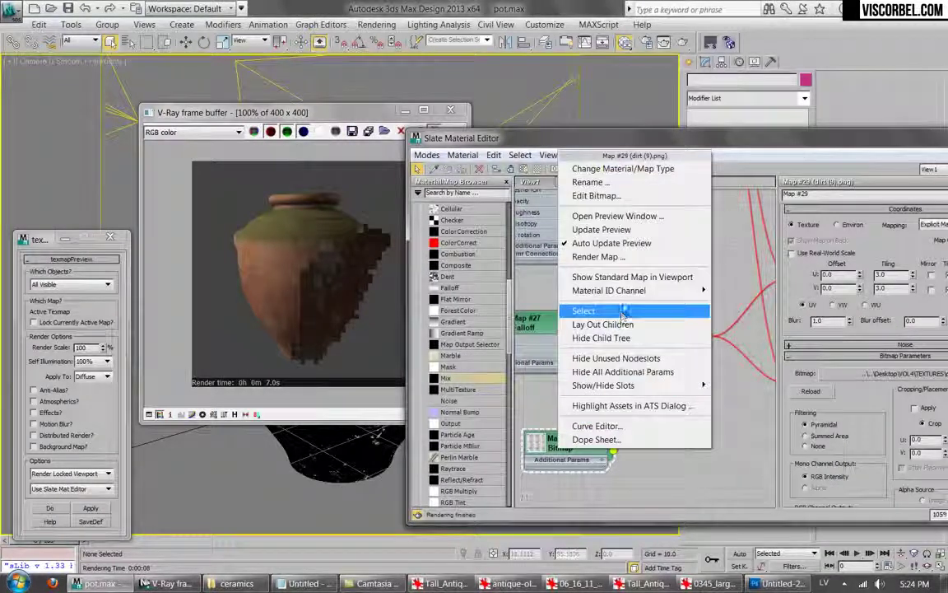
{"action": "left_click", "coordinate": [626, 279]}
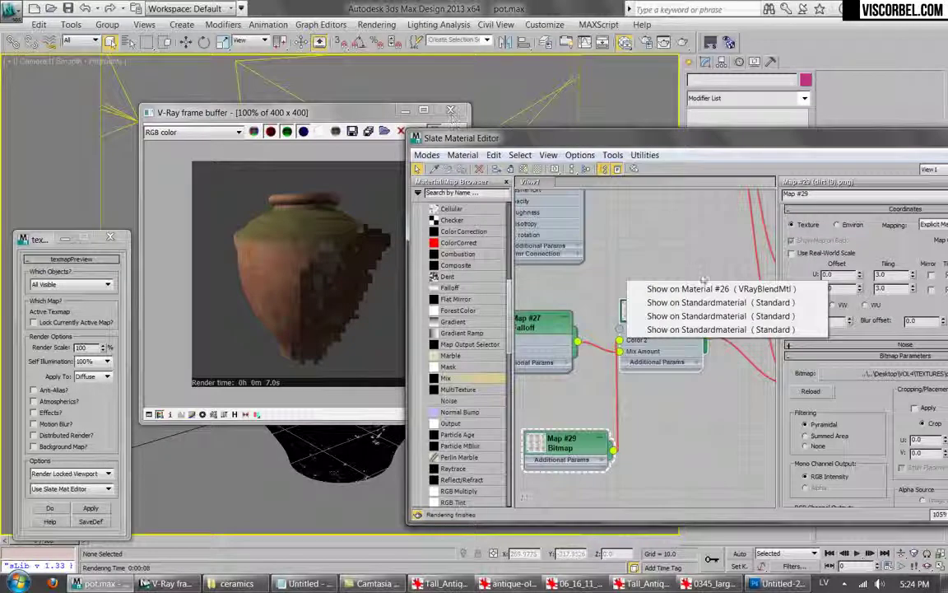
{"action": "left_click", "coordinate": [450, 110]}
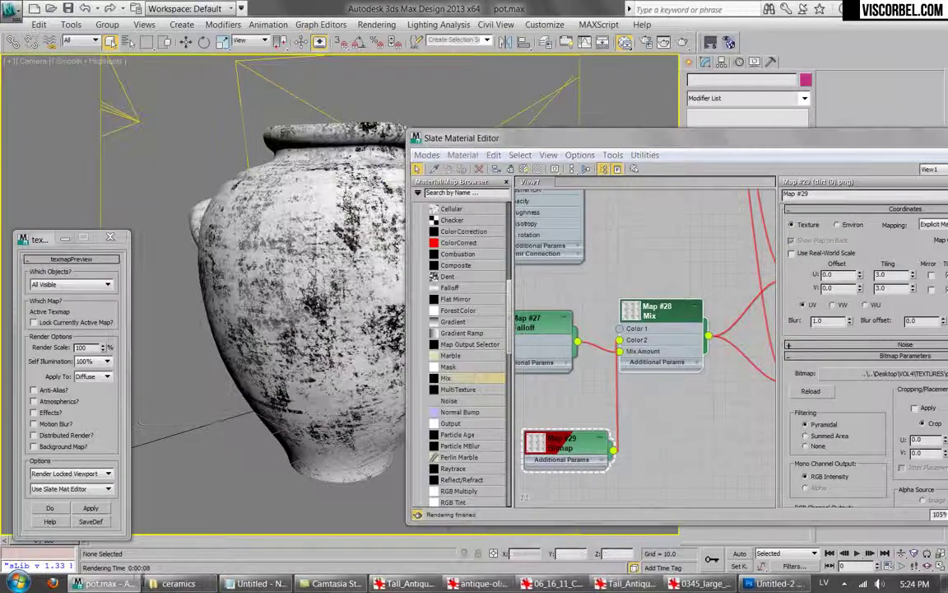
Offset the dirt bitmap to U 0.21 and V 0.01, and invert its output.
{"action": "left_click", "coordinate": [860, 289]}
{"action": "left_click_drag", "start_coordinate": [860, 278], "coordinate": [861, 262]}
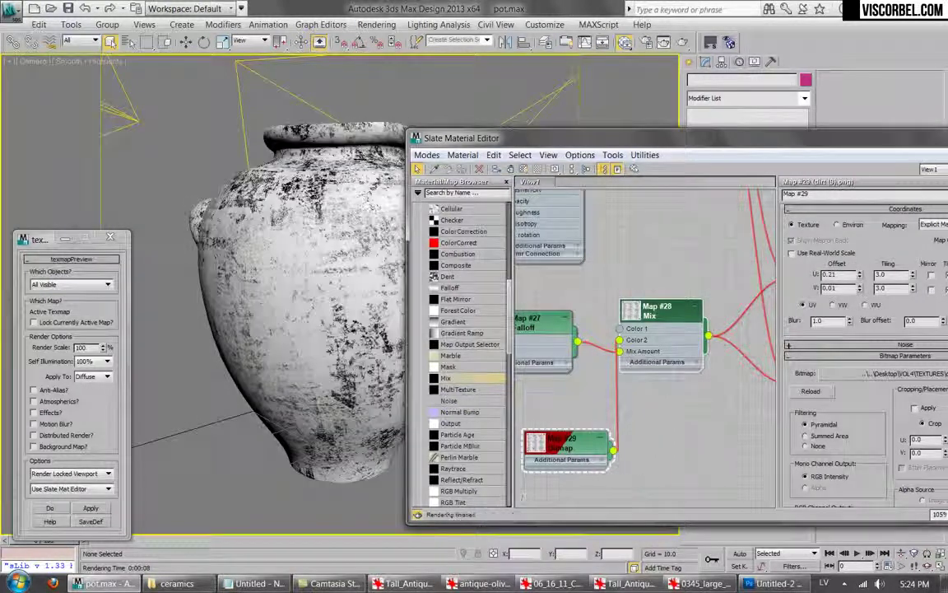
{"action": "left_click_drag", "start_coordinate": [752, 142], "coordinate": [576, 55]}
{"action": "scroll", "coordinate": [709, 358], "scroll_direction": "down", "scroll_amount": 3}
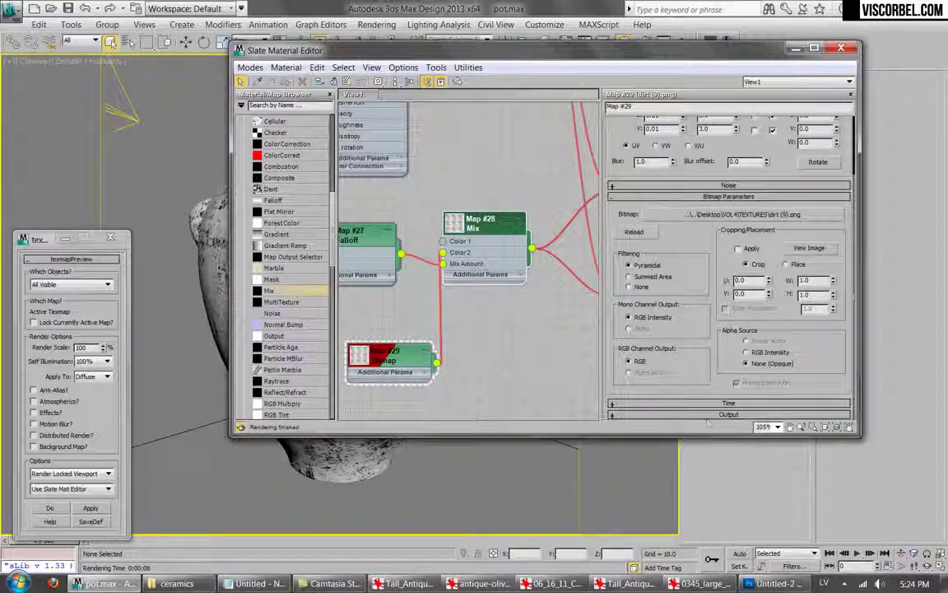
{"action": "left_click", "coordinate": [709, 414]}
{"action": "left_click", "coordinate": [620, 138]}
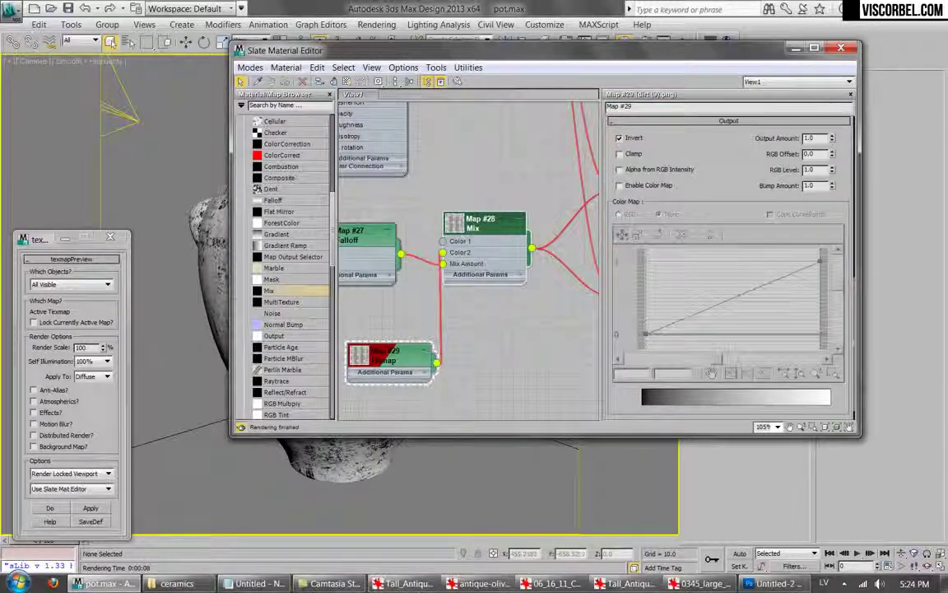
Preview the Map #28 Mix with the inverted dirt bitmap on the pot.
{"action": "middle_click_drag", "start_coordinate": [468, 164], "coordinate": [467, 224]}
{"action": "left_click", "coordinate": [474, 292]}
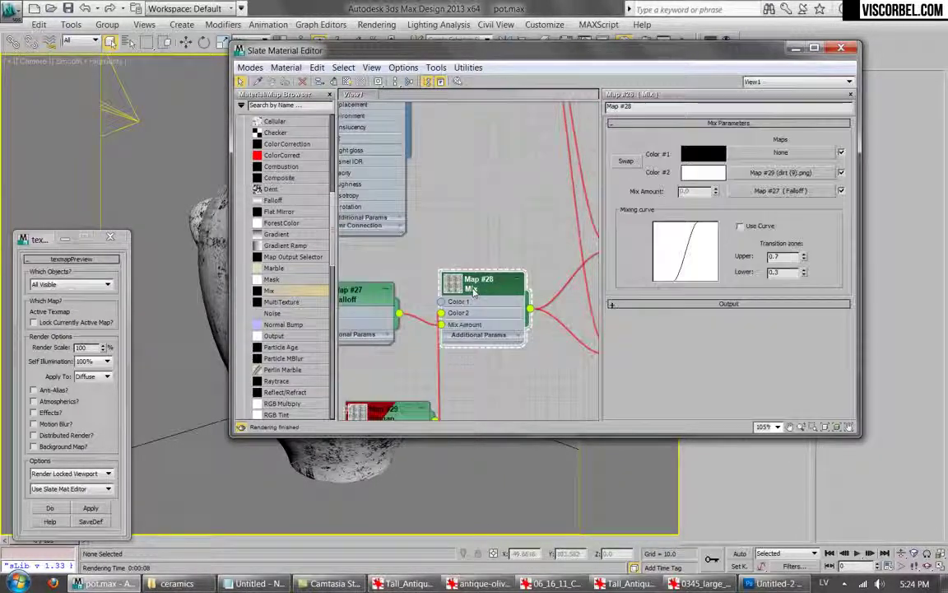
{"action": "left_click", "coordinate": [91, 509]}
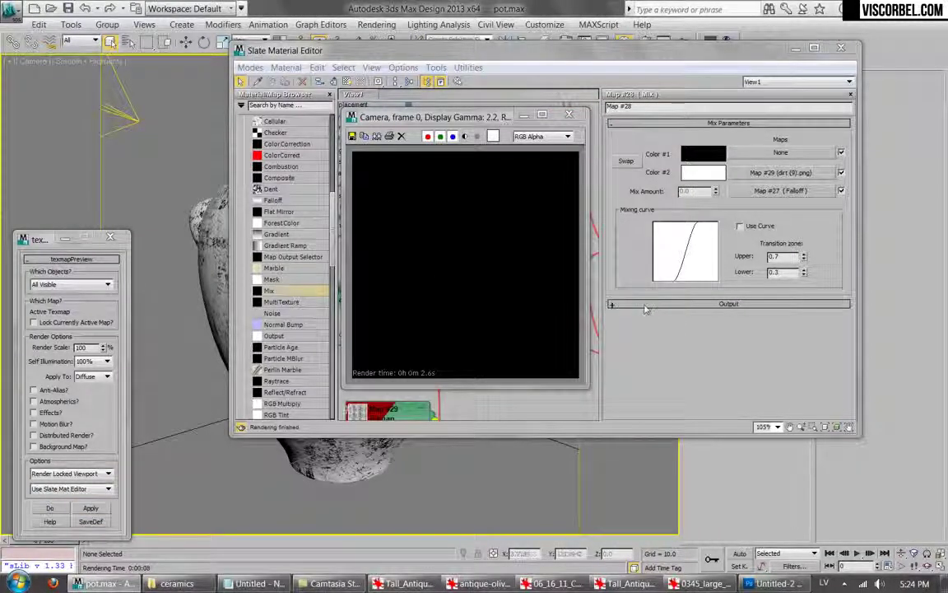
Enable the Mix map's output color map and shape a steep contrast curve with two added points, the upper at 0.372, 1.009.
{"action": "left_click", "coordinate": [650, 305]}
{"action": "left_click", "coordinate": [619, 185]}
{"action": "left_click", "coordinate": [647, 233]}
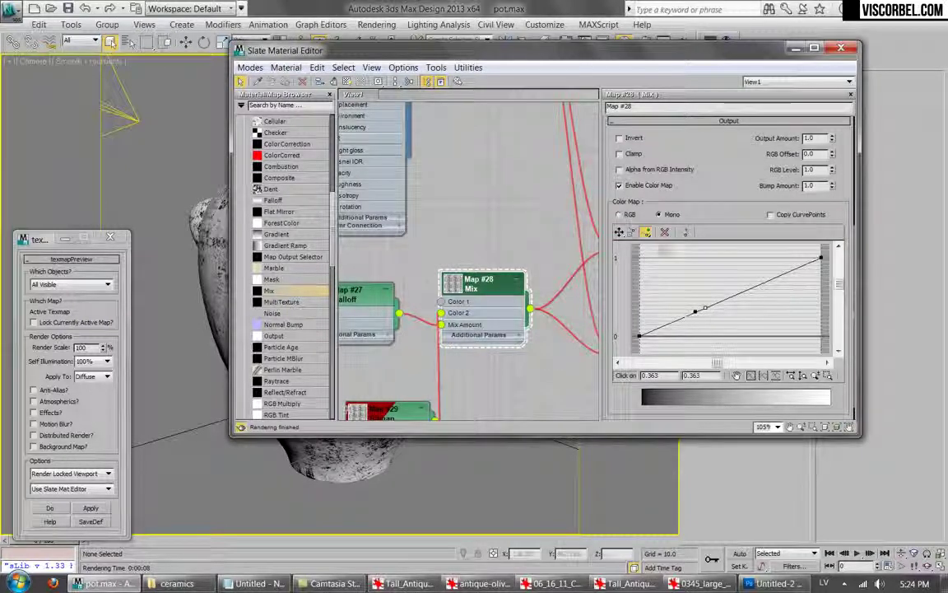
{"action": "left_click", "coordinate": [619, 232]}
{"action": "left_click_drag", "start_coordinate": [698, 311], "coordinate": [707, 261]}
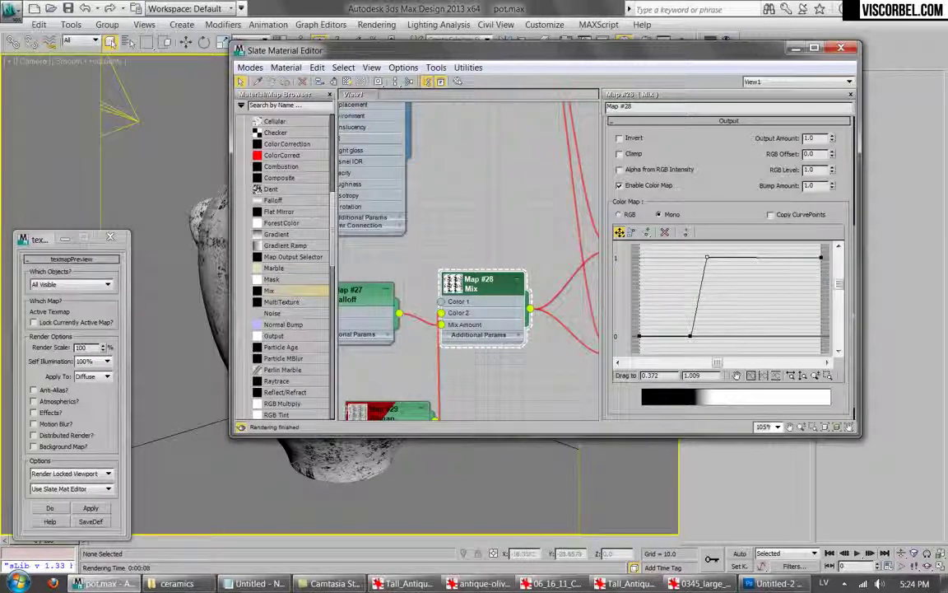
Preview the contrasted Mix mask, and render the camera view to check the moss layer on the pot.
{"action": "left_click", "coordinate": [89, 509]}
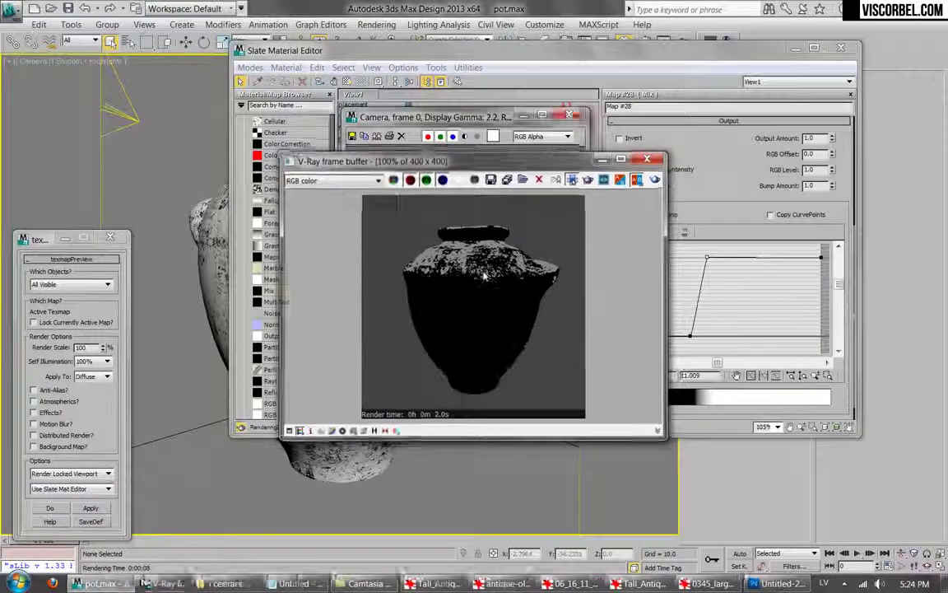
{"action": "left_click", "coordinate": [688, 41]}
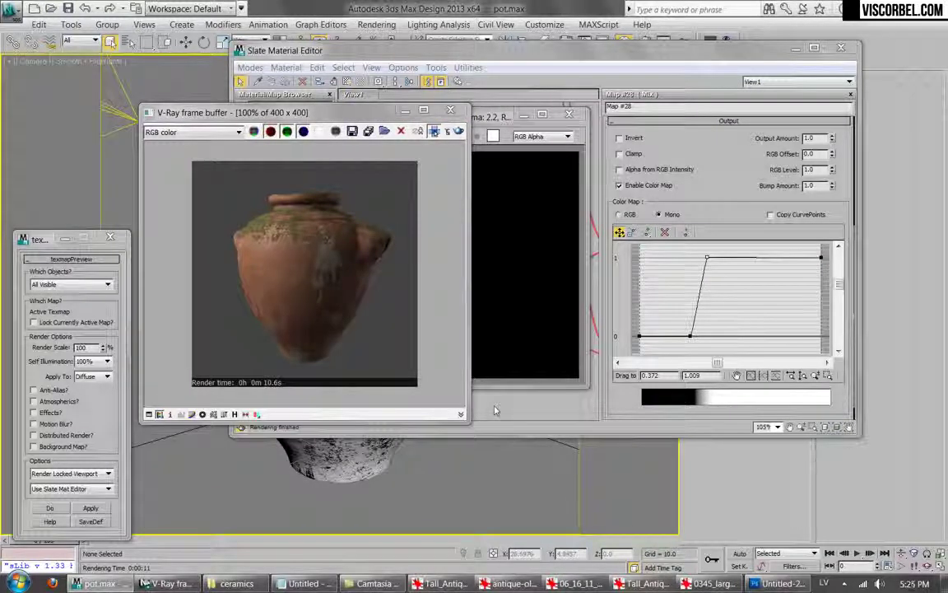
Swap Material #27 and Material #28 between the first two coat slots of the VRayBlendMtl.
{"action": "left_click", "coordinate": [530, 430]}
{"action": "scroll", "coordinate": [531, 180], "scroll_direction": "down", "scroll_amount": 5}
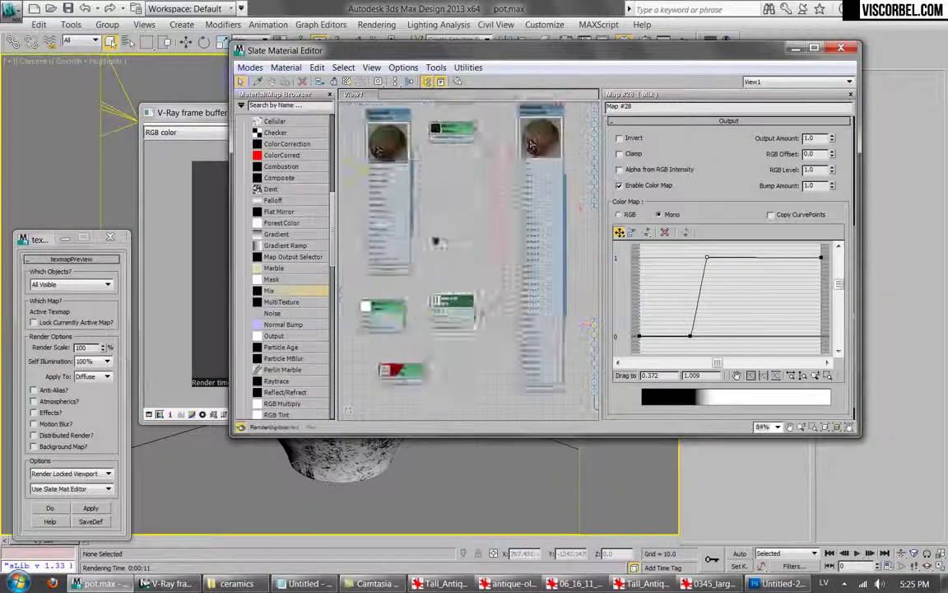
{"action": "middle_click_drag", "start_coordinate": [486, 175], "coordinate": [387, 306]}
{"action": "double_click", "coordinate": [486, 177]}
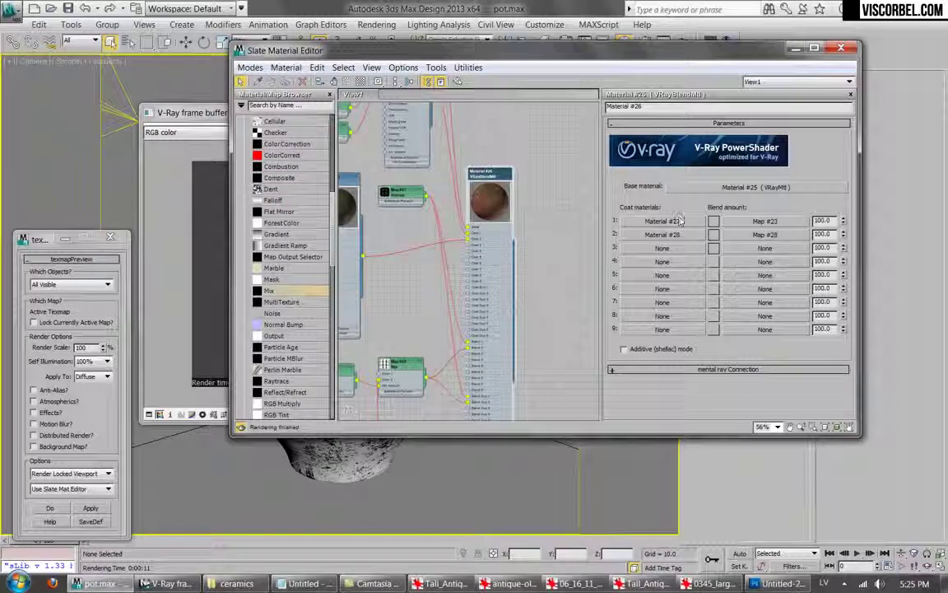
{"action": "mouse_move", "coordinate": [683, 229]}
{"action": "left_mouse_down"}
{"action": "mouse_move", "coordinate": [690, 233]}
{"action": "mouse_move", "coordinate": [686, 225]}
{"action": "left_mouse_up"}
{"action": "left_click", "coordinate": [512, 283]}
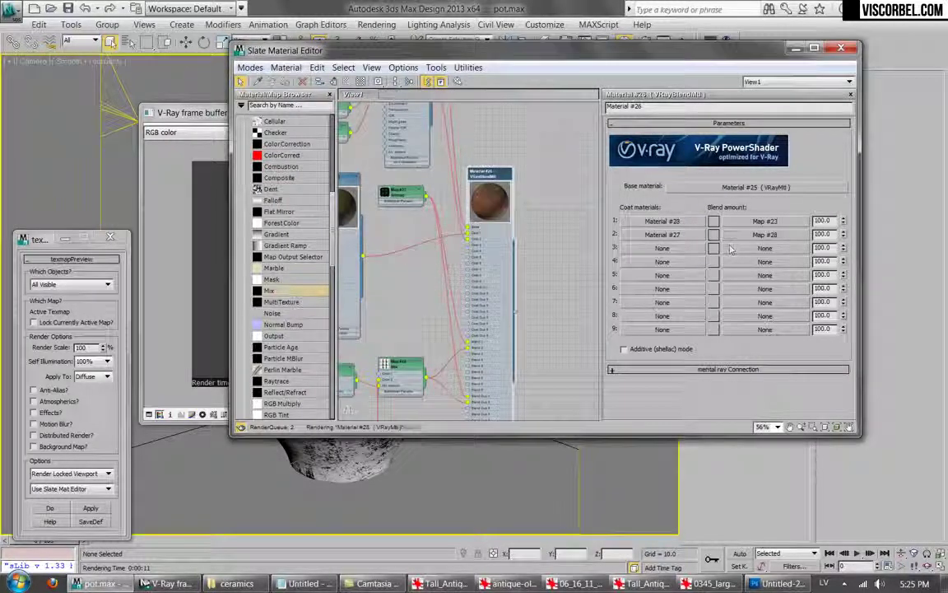
Swap Map #23 and Map #28 between the first two blend amount slots of the VRayBlendMtl, and render the pot.
{"action": "left_click_drag", "start_coordinate": [750, 236], "coordinate": [752, 221]}
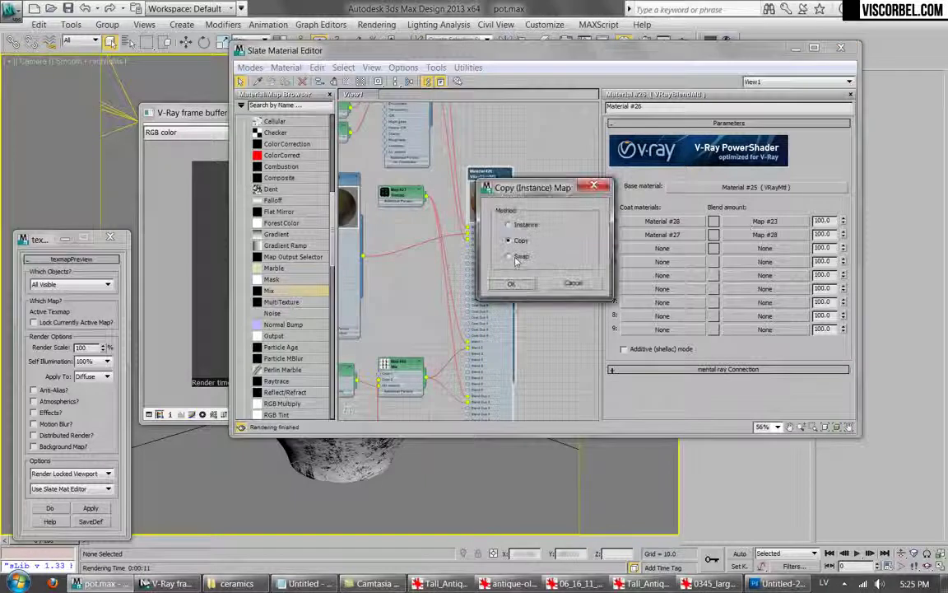
{"action": "left_click", "coordinate": [516, 257]}
{"action": "left_click", "coordinate": [511, 283]}
{"action": "left_click", "coordinate": [165, 583]}
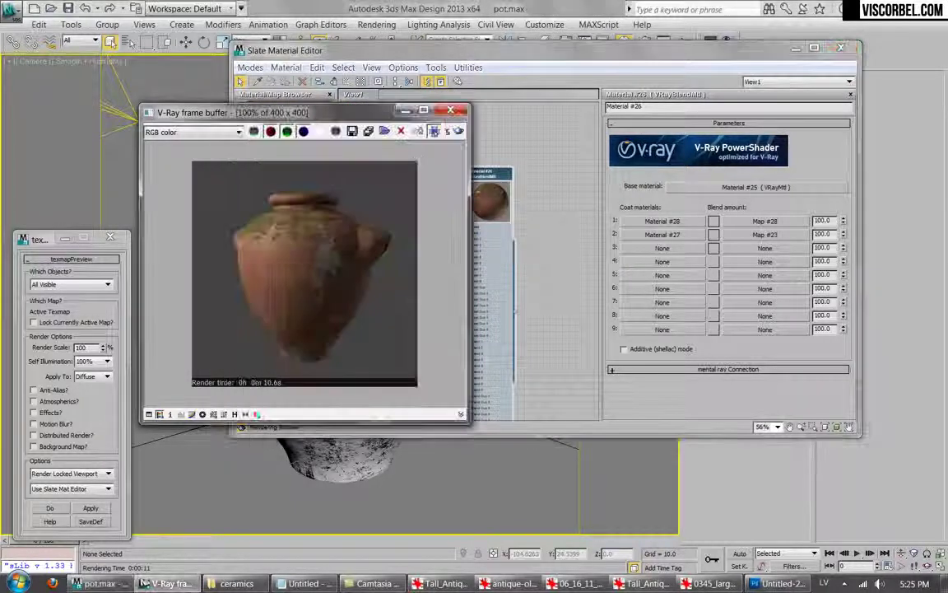
{"action": "left_click", "coordinate": [458, 132]}
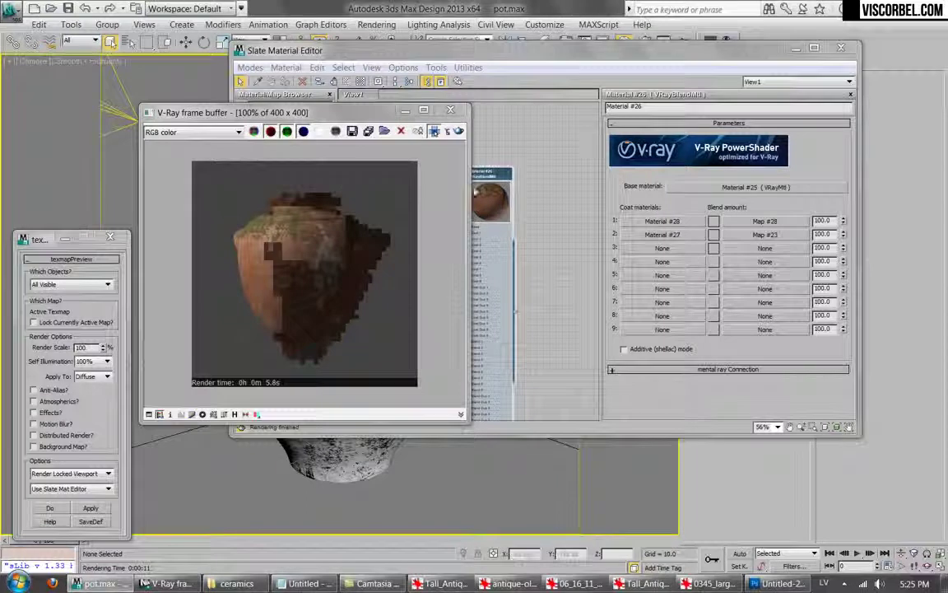
{"action": "left_click", "coordinate": [453, 111]}
Copy the Map #28 blend mask, and insert a Mix map between the Map #26 dirt bitmap and Material #28's bump input.
{"action": "middle_click_drag", "start_coordinate": [433, 276], "coordinate": [475, 265]}
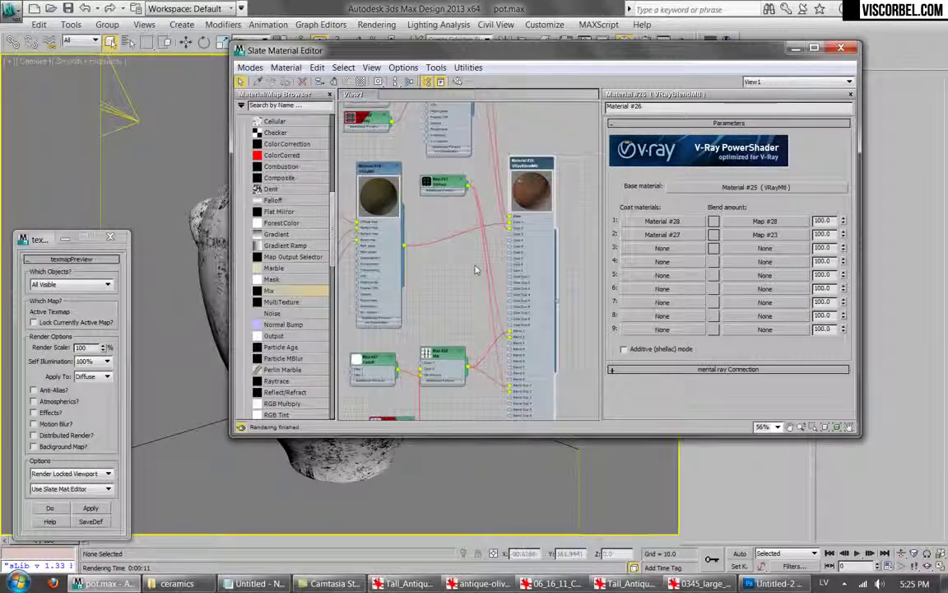
{"action": "right_click", "coordinate": [759, 224]}
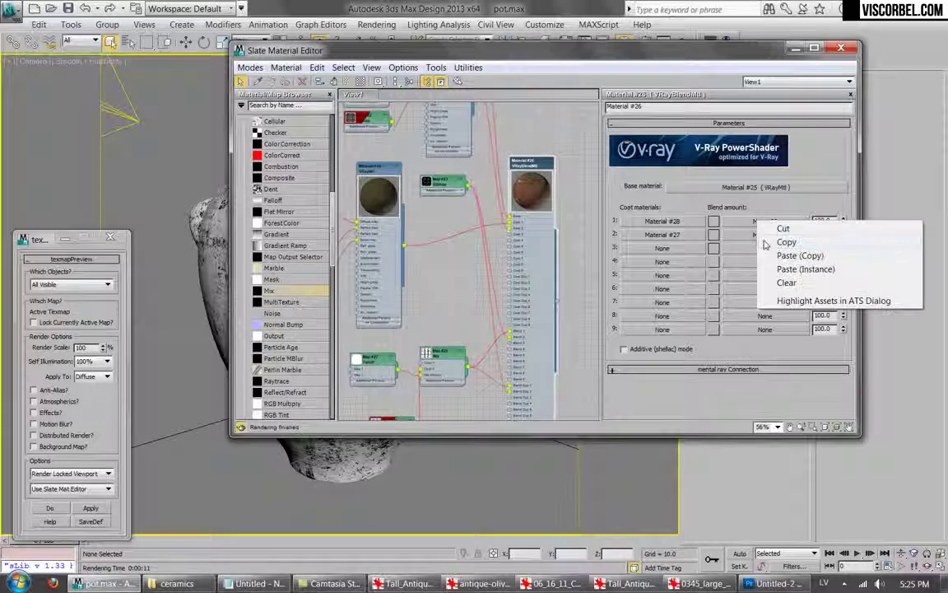
{"action": "left_click", "coordinate": [784, 242]}
{"action": "left_click", "coordinate": [662, 220]}
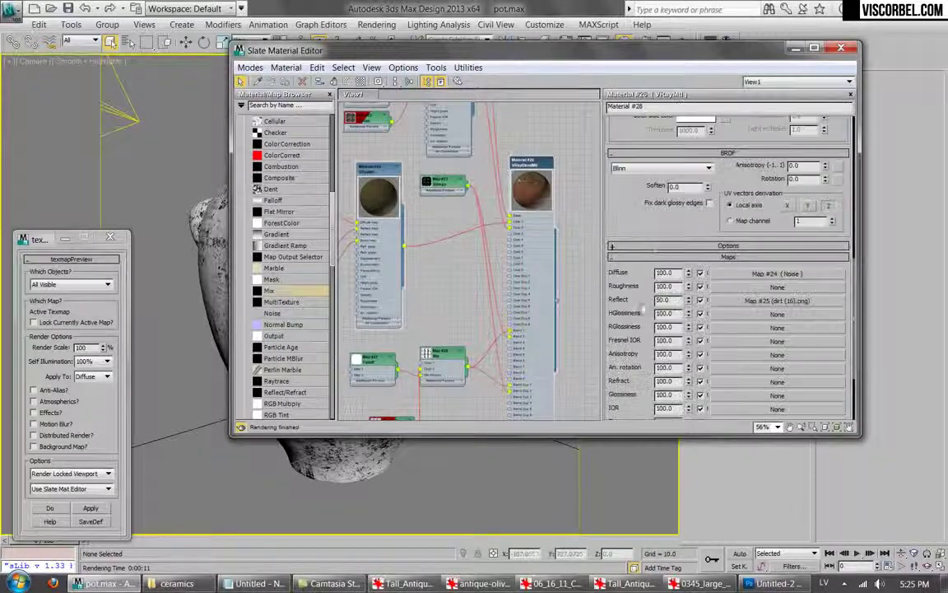
{"action": "scroll", "coordinate": [648, 282], "scroll_direction": "down", "scroll_amount": 3}
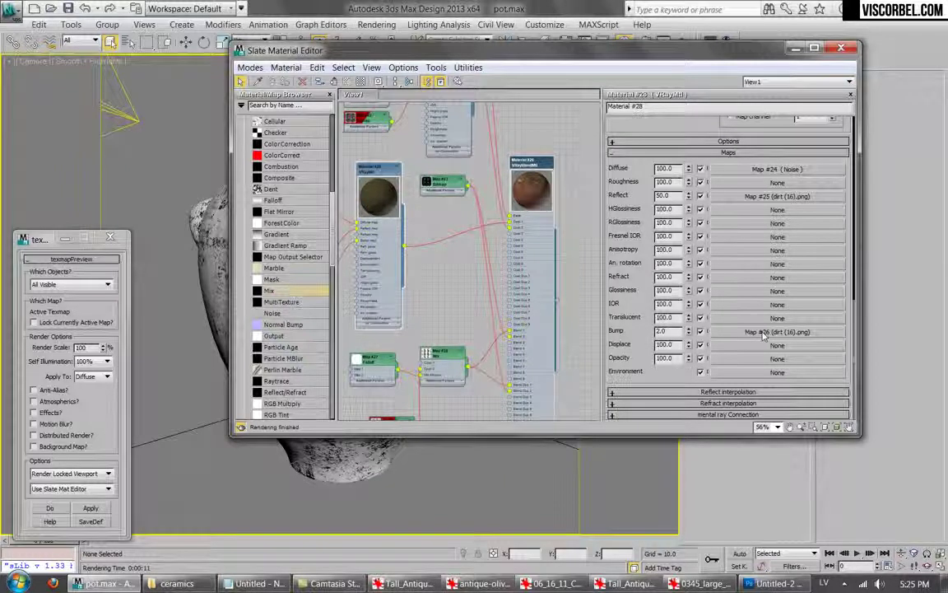
{"action": "left_click", "coordinate": [764, 332]}
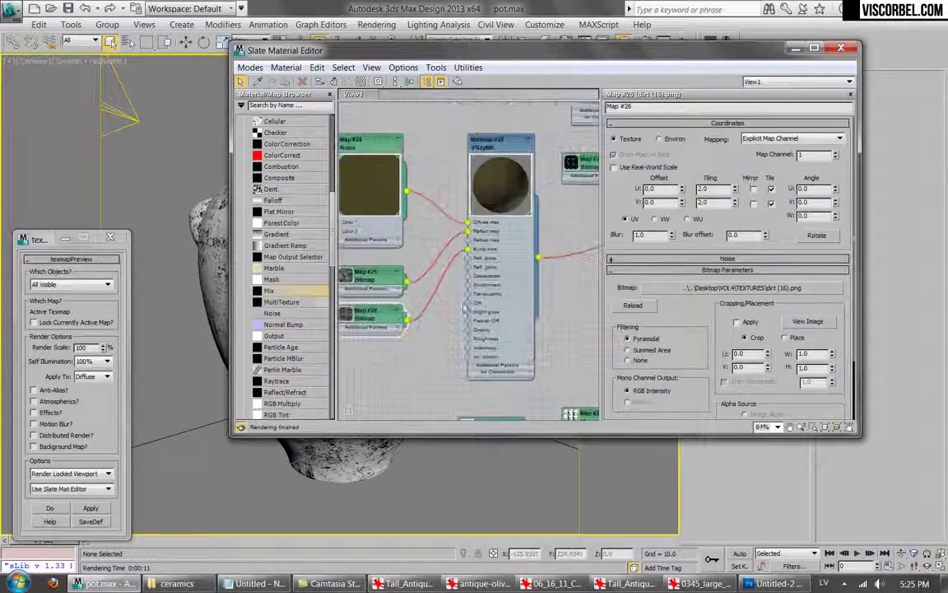
{"action": "left_click_drag", "start_coordinate": [414, 310], "coordinate": [435, 287]}
{"action": "left_click", "coordinate": [461, 311]}
{"action": "double_click", "coordinate": [444, 295]}
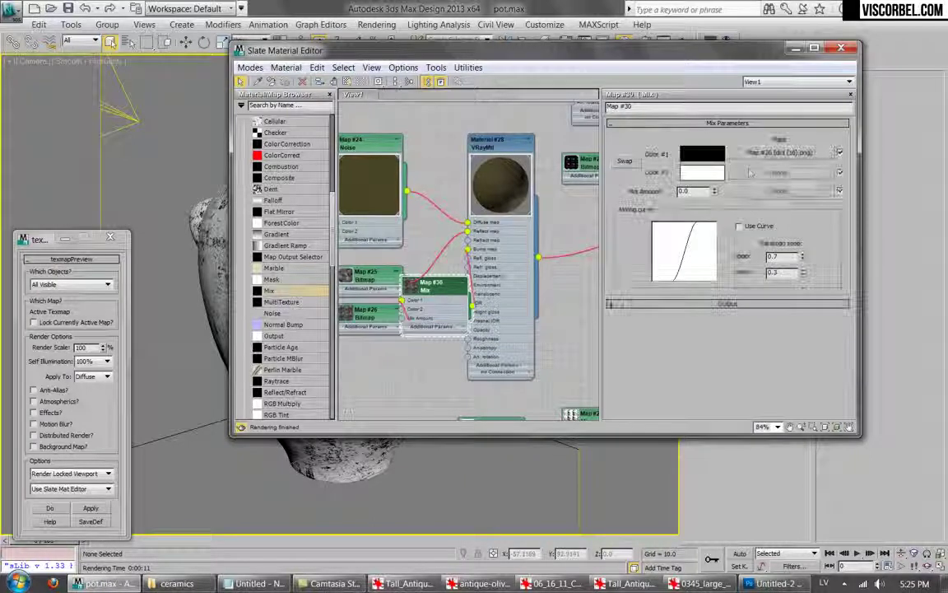
Paste Map #28 as an instance into the new Mix map's Color #2 slot and raise its mix amount.
{"action": "right_click", "coordinate": [767, 173]}
{"action": "left_click", "coordinate": [795, 191]}
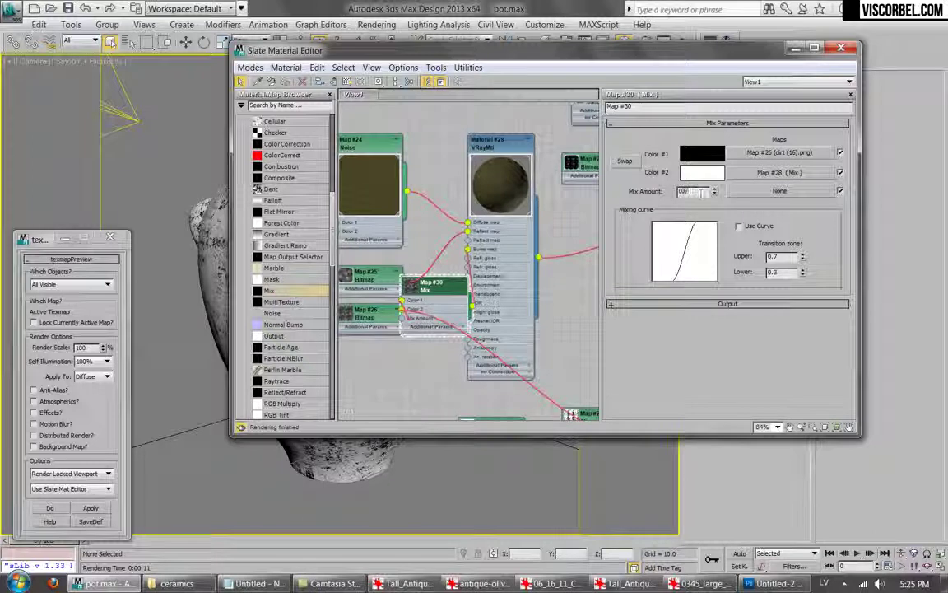
{"action": "key", "text": "Return"}
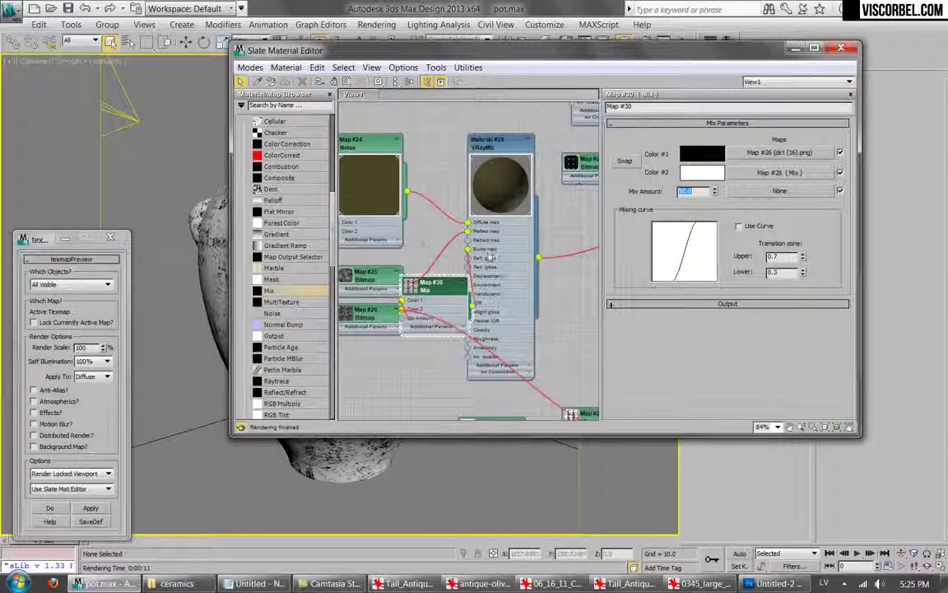
Set Material #28's bump amount to 8 and render the pot to inspect the moss relief up close.
{"action": "middle_click_drag", "start_coordinate": [492, 209], "coordinate": [475, 212]}
{"action": "double_click", "coordinate": [462, 150]}
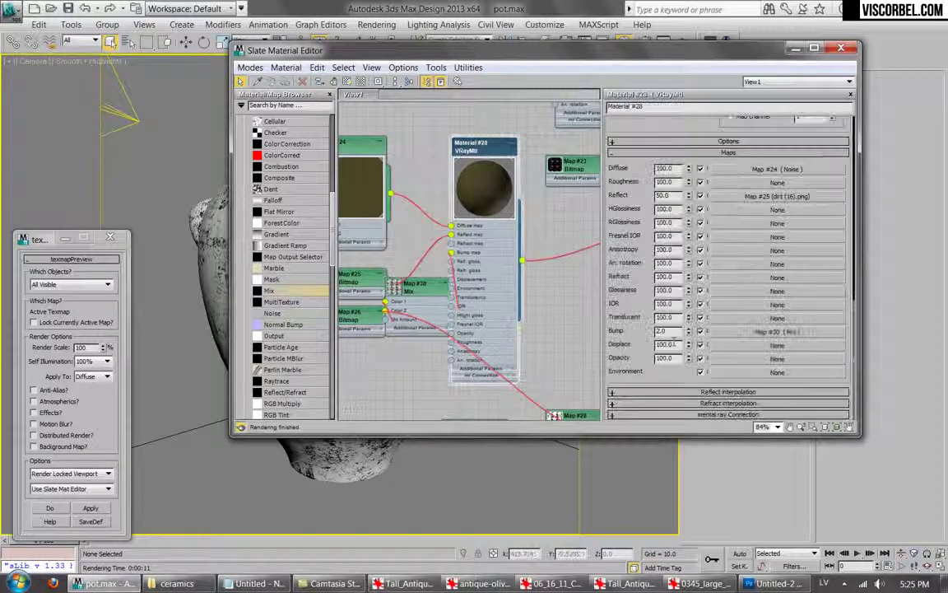
{"action": "double_click", "coordinate": [677, 331]}
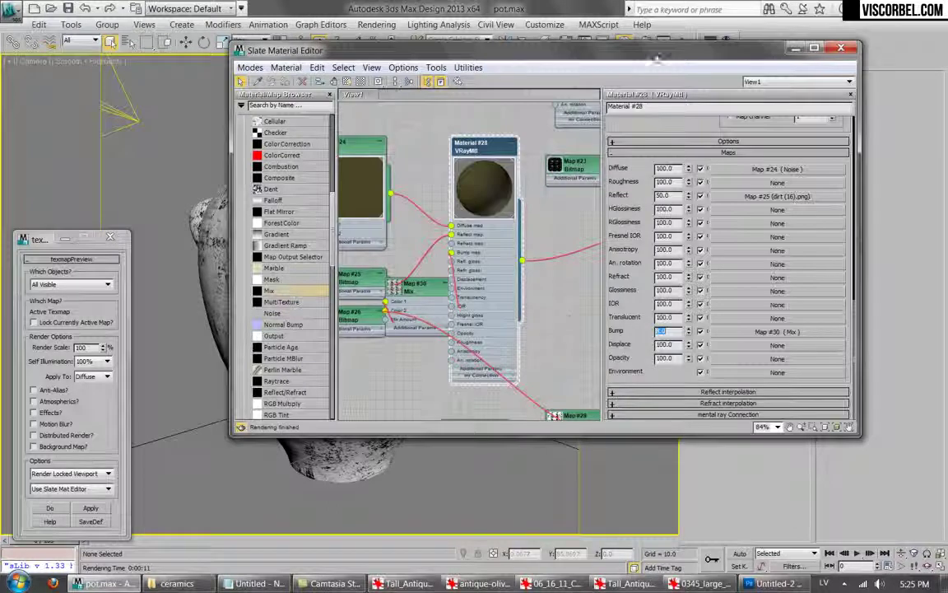
{"action": "left_click", "coordinate": [686, 36]}
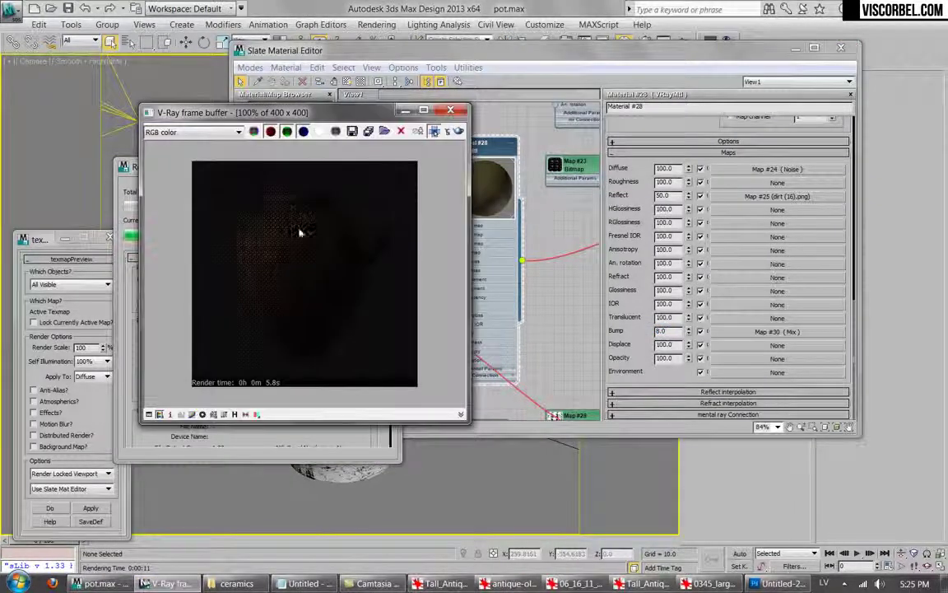
{"action": "scroll", "coordinate": [303, 221], "scroll_direction": "up", "scroll_amount": 2}
{"action": "scroll", "coordinate": [306, 221], "scroll_direction": "down", "scroll_amount": 1}
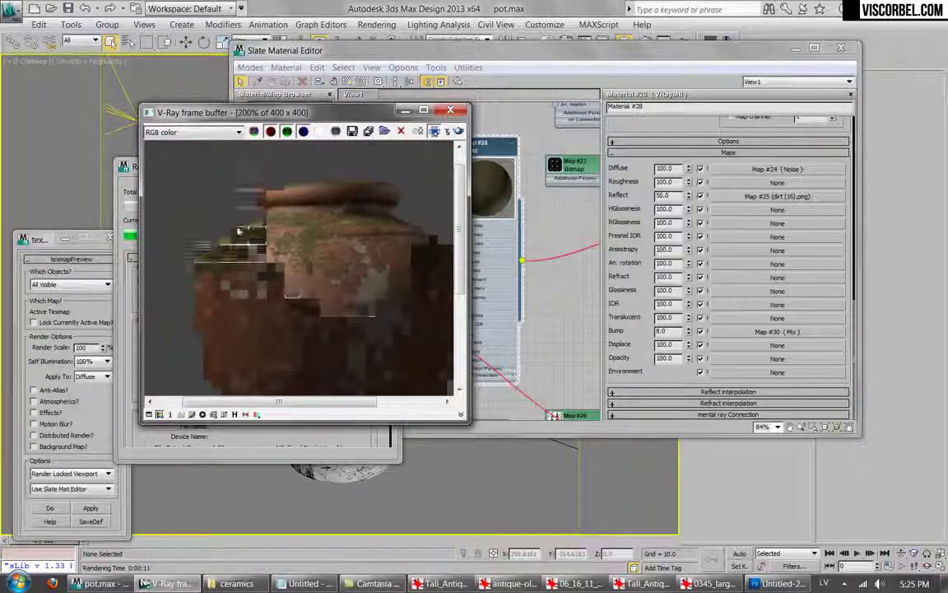
{"action": "scroll", "coordinate": [273, 242], "scroll_direction": "down", "scroll_amount": 1}
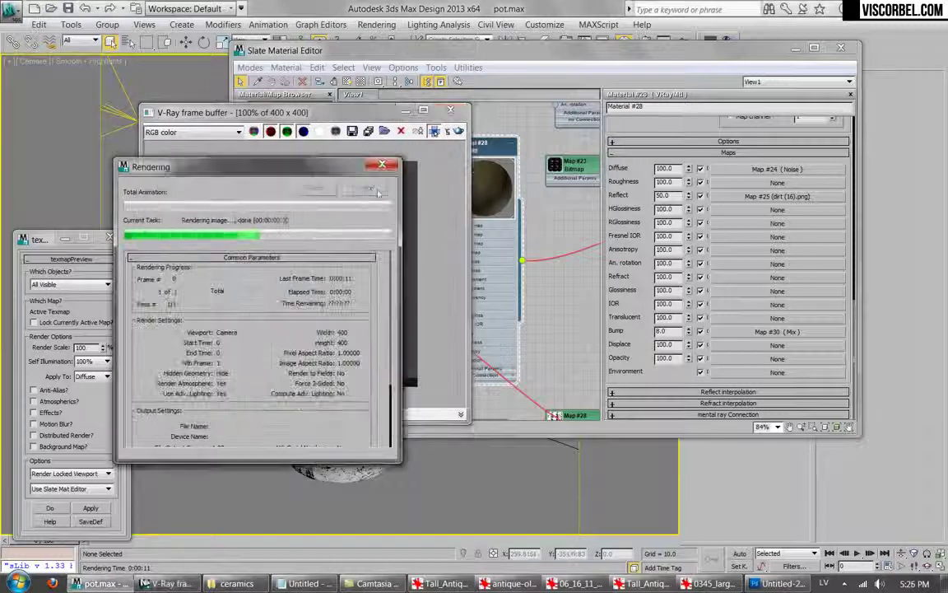
Try a bump amount of 15 on Material #28, inspecting the moss in a new render.
{"action": "left_click", "coordinate": [476, 150]}
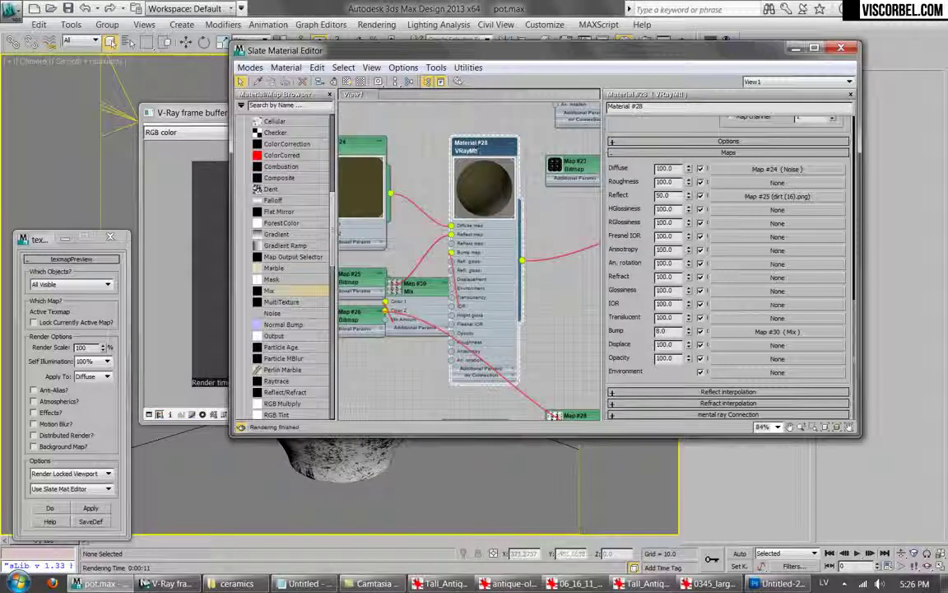
{"action": "type", "text": "15"}
{"action": "left_click", "coordinate": [218, 207]}
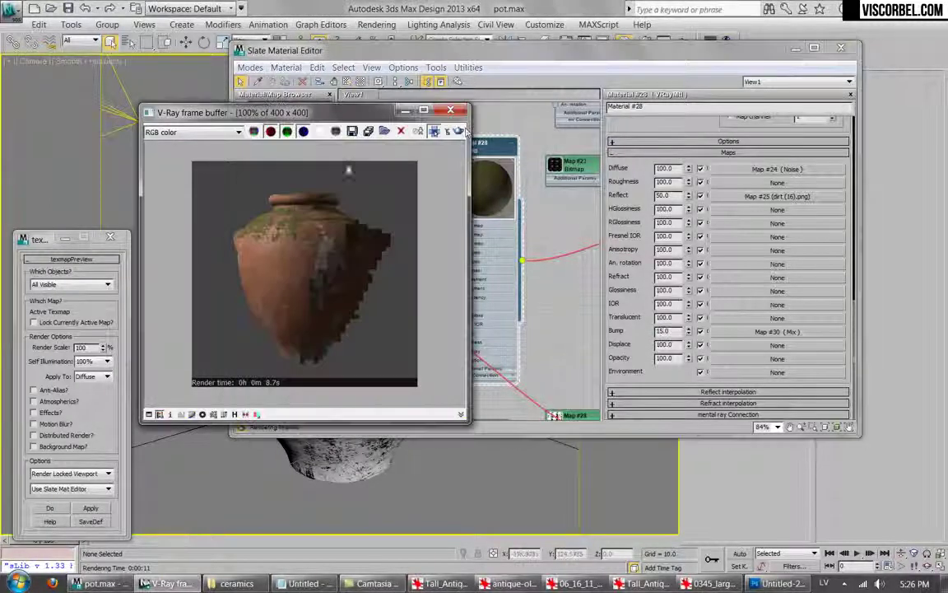
{"action": "left_click", "coordinate": [458, 132]}
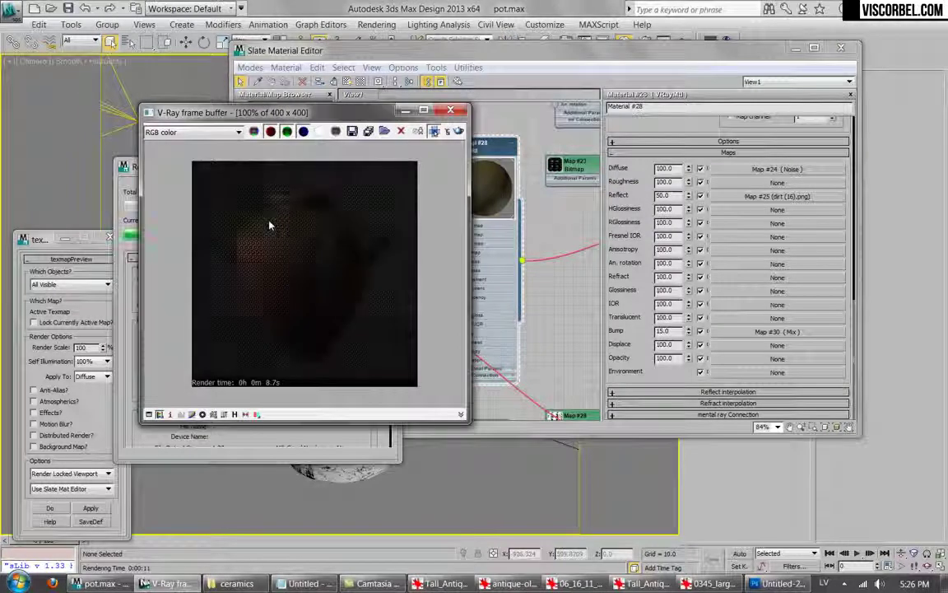
{"action": "scroll", "coordinate": [268, 225], "scroll_direction": "up", "scroll_amount": 1}
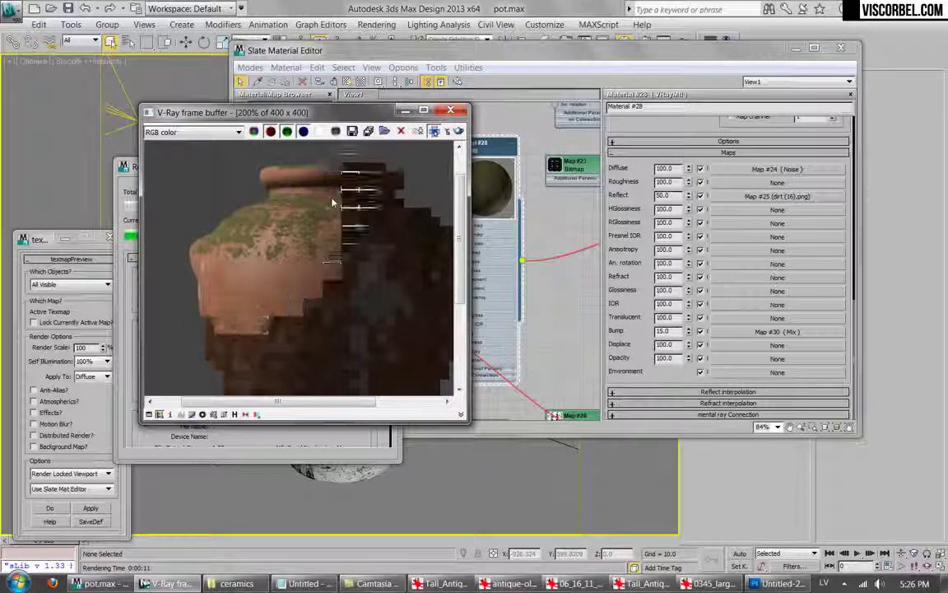
{"action": "scroll", "coordinate": [298, 177], "scroll_direction": "down", "scroll_amount": 1}
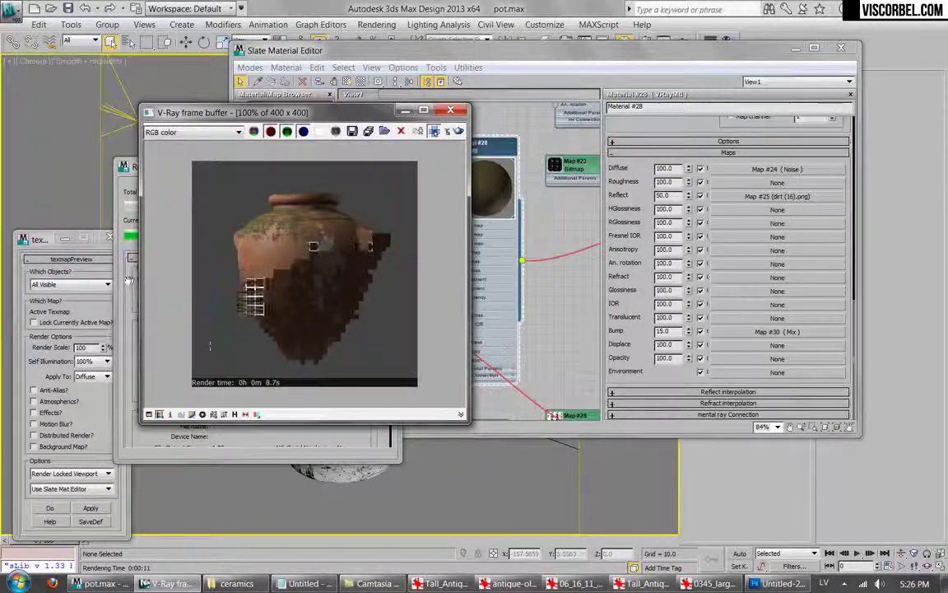
{"action": "left_click", "coordinate": [157, 440]}
{"action": "left_click", "coordinate": [375, 192]}
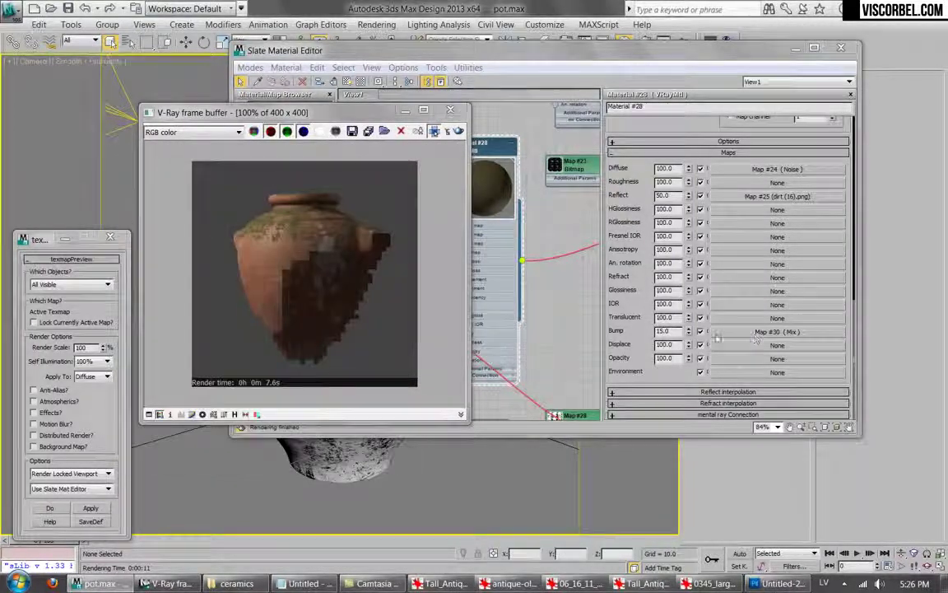
Set Material #28's bump amount to 20, open the VRayBlendMtl, and render the pot to examine the moss edges.
{"action": "double_click", "coordinate": [668, 331]}
{"action": "type", "text": "20"}
{"action": "key", "text": "Return"}
{"action": "middle_click_drag", "start_coordinate": [461, 271], "coordinate": [578, 119]}
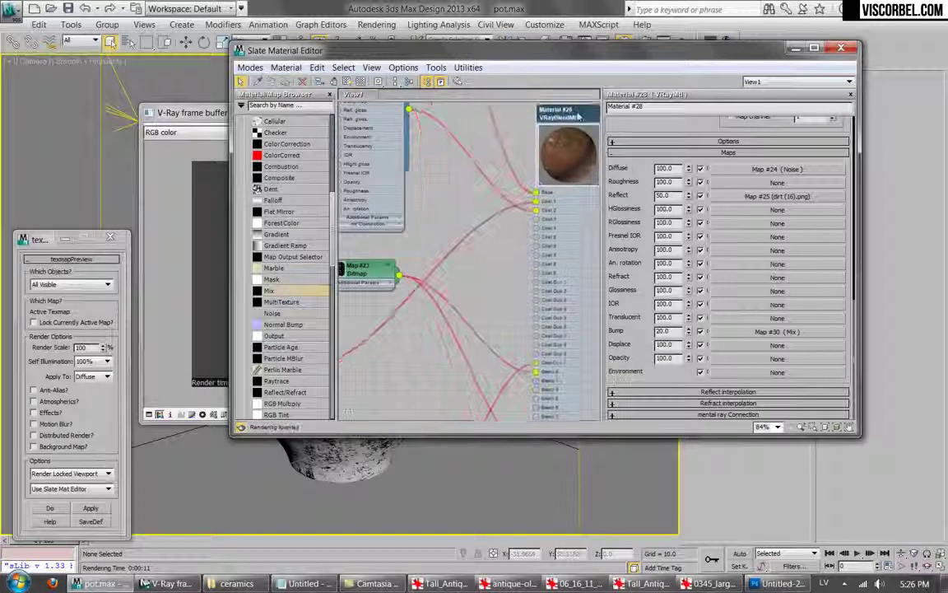
{"action": "left_click_drag", "start_coordinate": [563, 124], "coordinate": [535, 142]}
{"action": "double_click", "coordinate": [535, 142]}
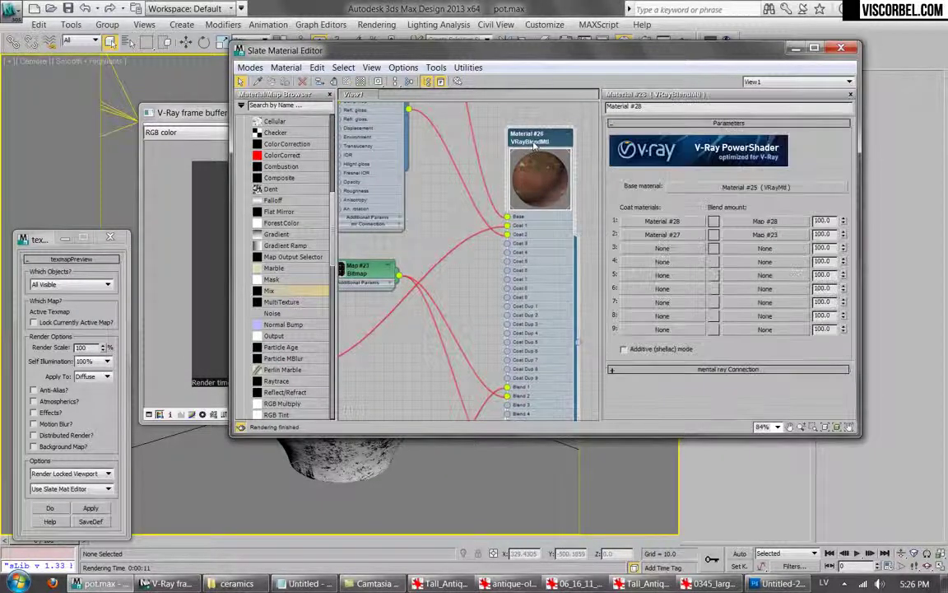
{"action": "left_click", "coordinate": [144, 583]}
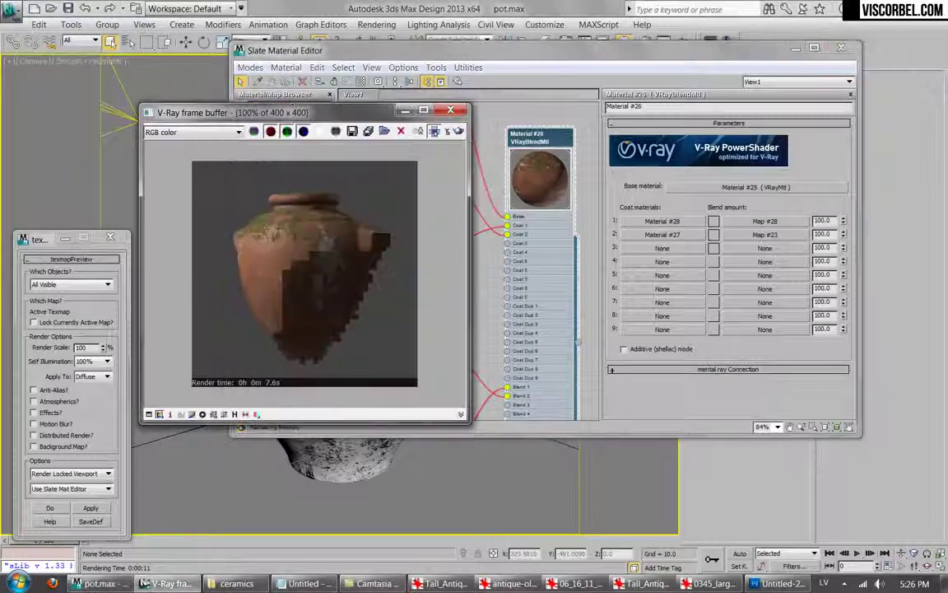
{"action": "left_click", "coordinate": [457, 134]}
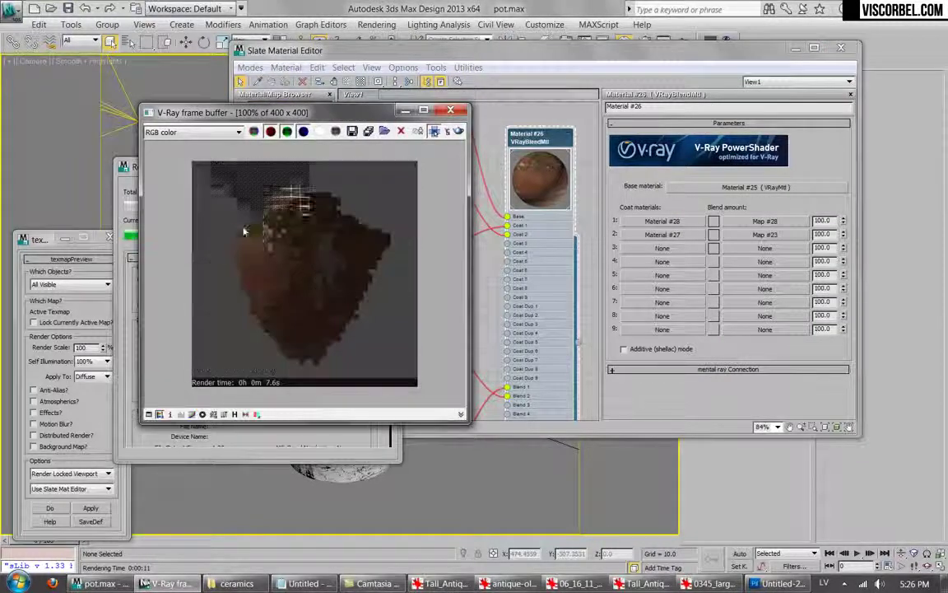
{"action": "scroll", "coordinate": [255, 189], "scroll_direction": "up", "scroll_amount": 1}
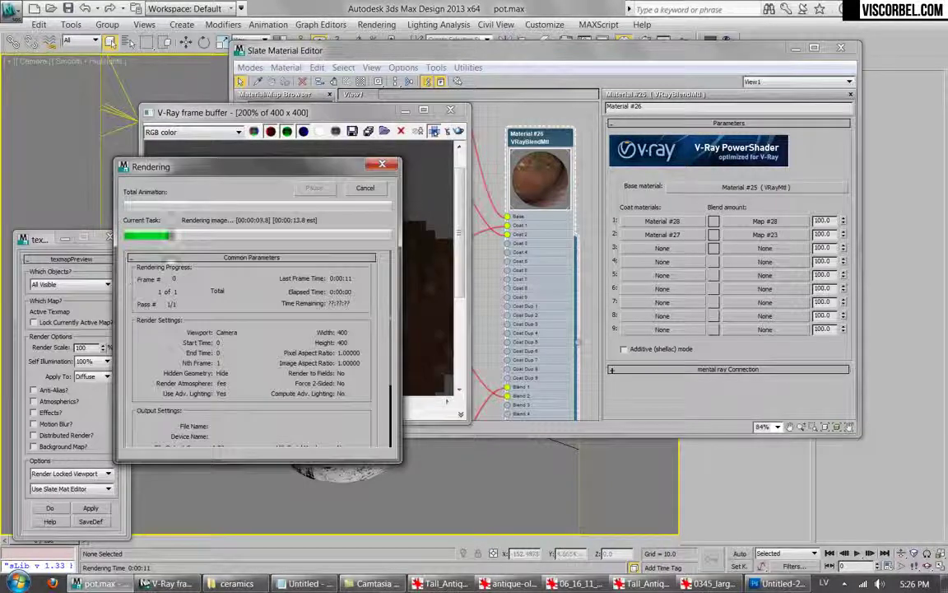
{"action": "left_click", "coordinate": [365, 188]}
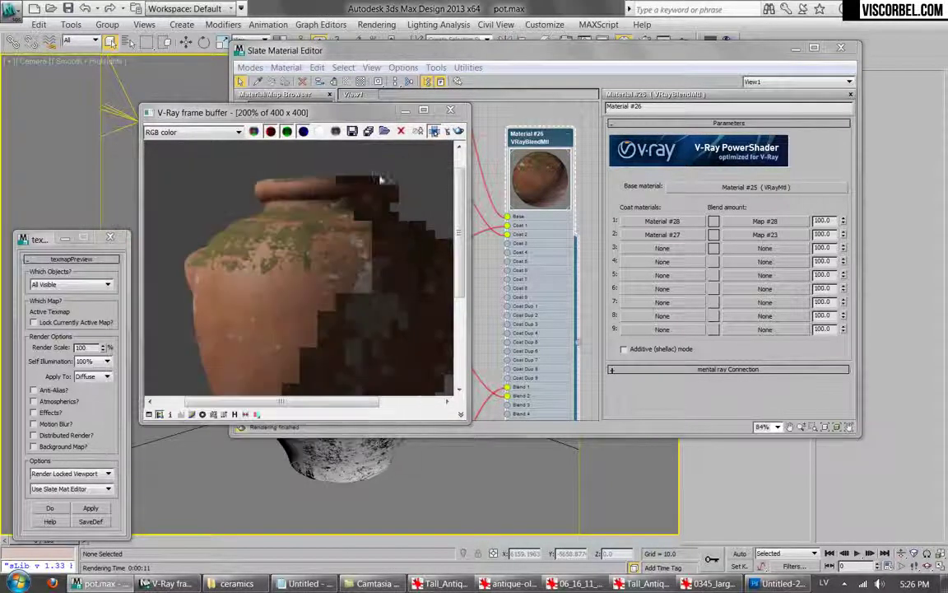
{"action": "left_click", "coordinate": [463, 110]}
Lay out the child nodes of the VRayBlendMtl to tidy the material graph.
{"action": "scroll", "coordinate": [396, 241], "scroll_direction": "down", "scroll_amount": 6}
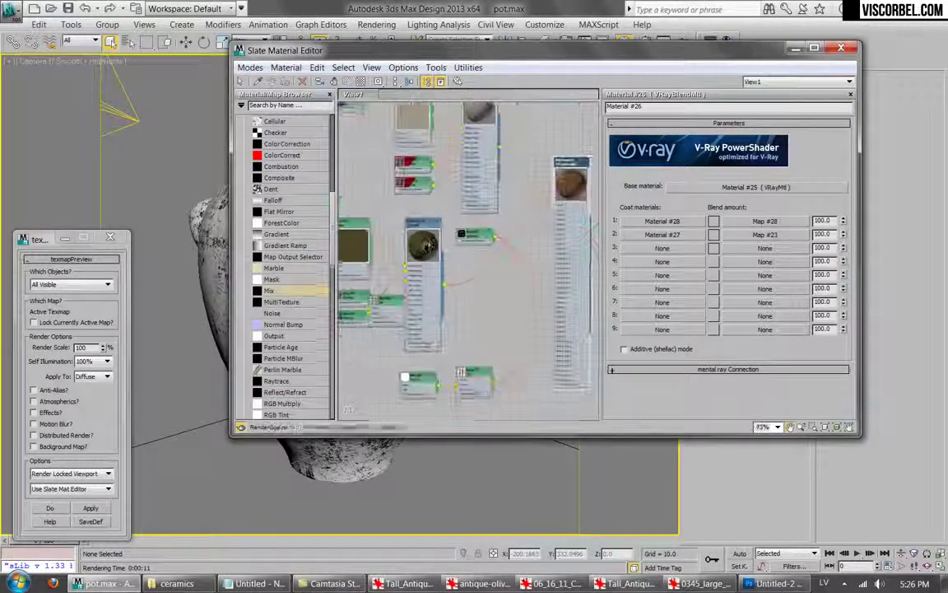
{"action": "right_click", "coordinate": [566, 165]}
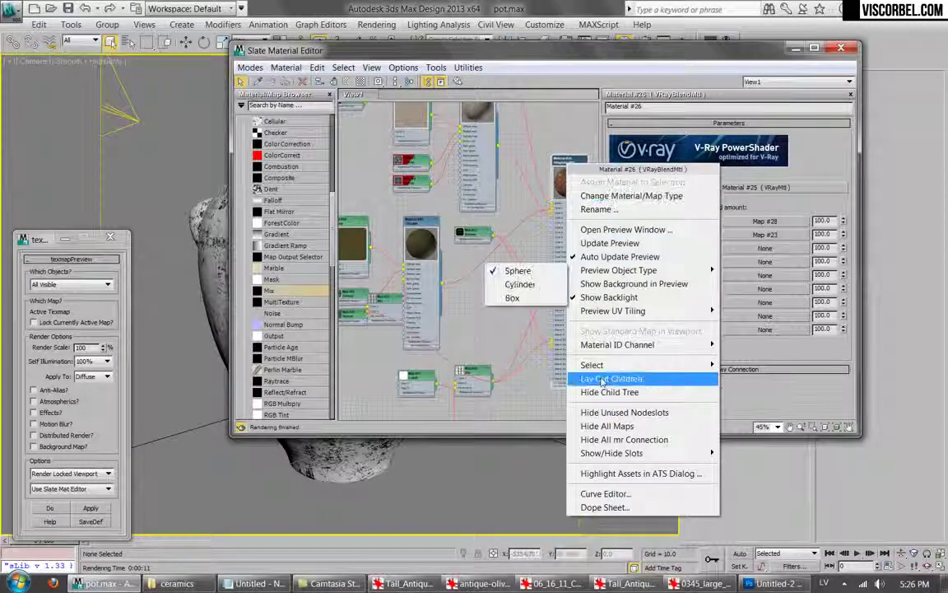
{"action": "left_click", "coordinate": [568, 352]}
{"action": "middle_click_drag", "start_coordinate": [525, 244], "coordinate": [507, 119]}
{"action": "middle_click_drag", "start_coordinate": [422, 253], "coordinate": [508, 315]}
Soften the Map #28 Mix output curve by moving its upper point to 0.632, 0.994, and render the pot to check the moss.
{"action": "double_click", "coordinate": [482, 195]}
{"action": "middle_click_drag", "start_coordinate": [477, 399], "coordinate": [446, 306]}
{"action": "scroll", "coordinate": [445, 306], "scroll_direction": "up", "scroll_amount": 2}
{"action": "double_click", "coordinate": [482, 267]}
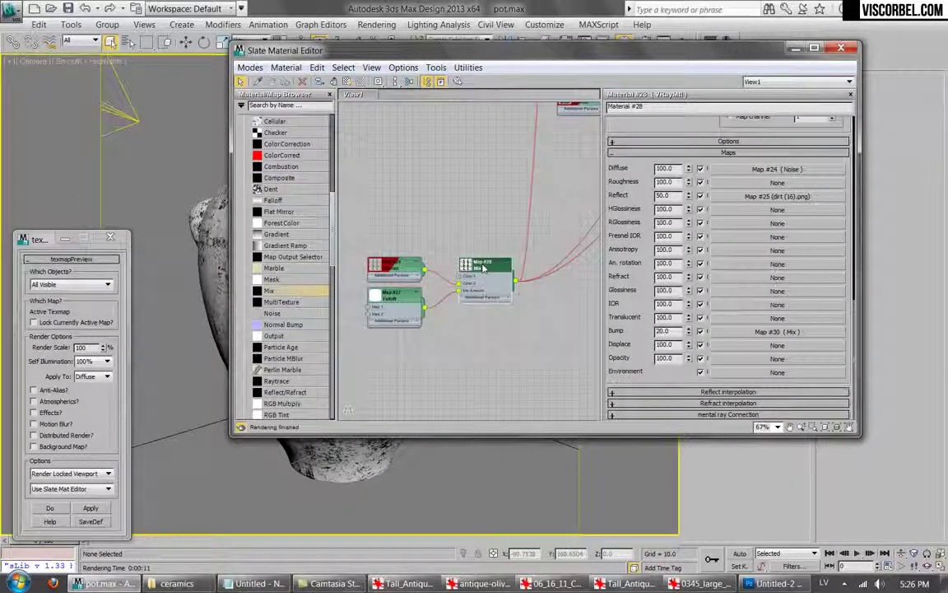
{"action": "middle_click_drag", "start_coordinate": [523, 211], "coordinate": [510, 240]}
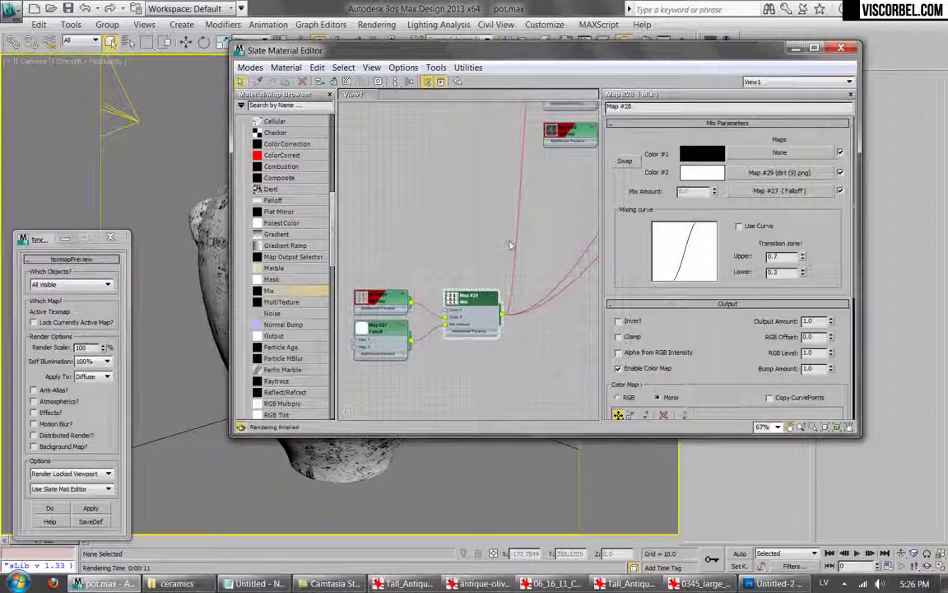
{"action": "scroll", "coordinate": [510, 244], "scroll_direction": "up", "scroll_amount": 1}
{"action": "left_click_drag", "start_coordinate": [709, 365], "coordinate": [740, 187]}
{"action": "left_click_drag", "start_coordinate": [705, 265], "coordinate": [754, 275]}
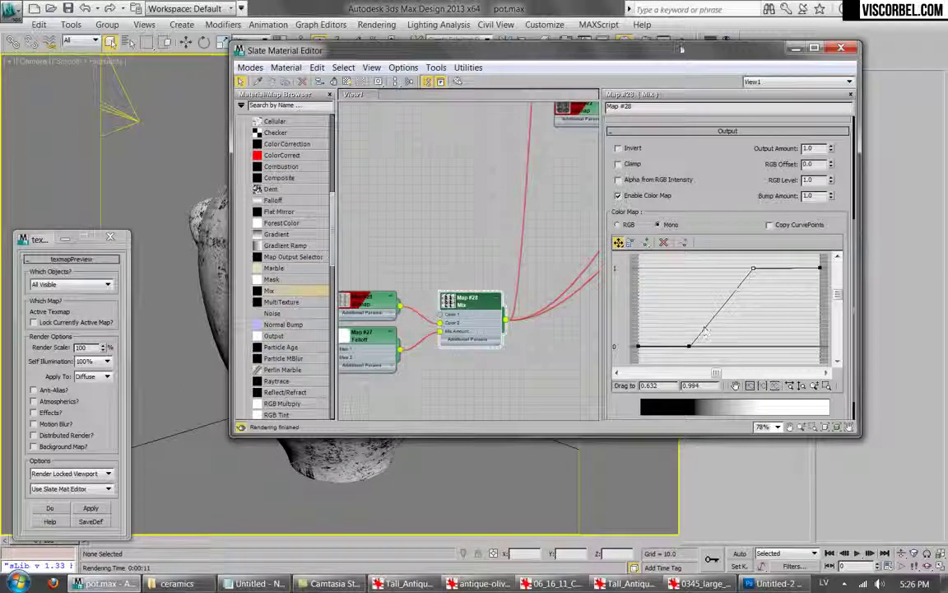
{"action": "left_click", "coordinate": [725, 39]}
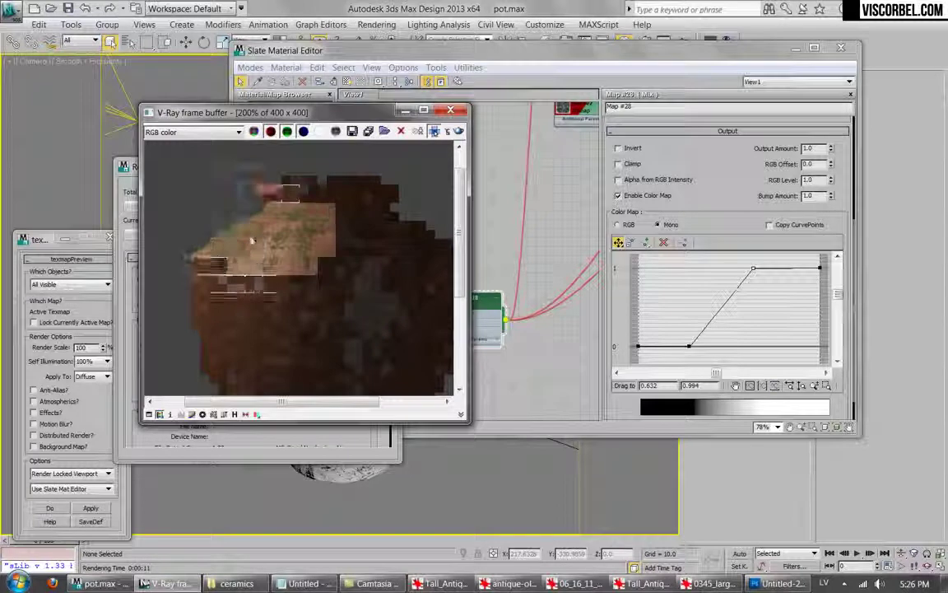
{"action": "scroll", "coordinate": [252, 239], "scroll_direction": "down", "scroll_amount": 1}
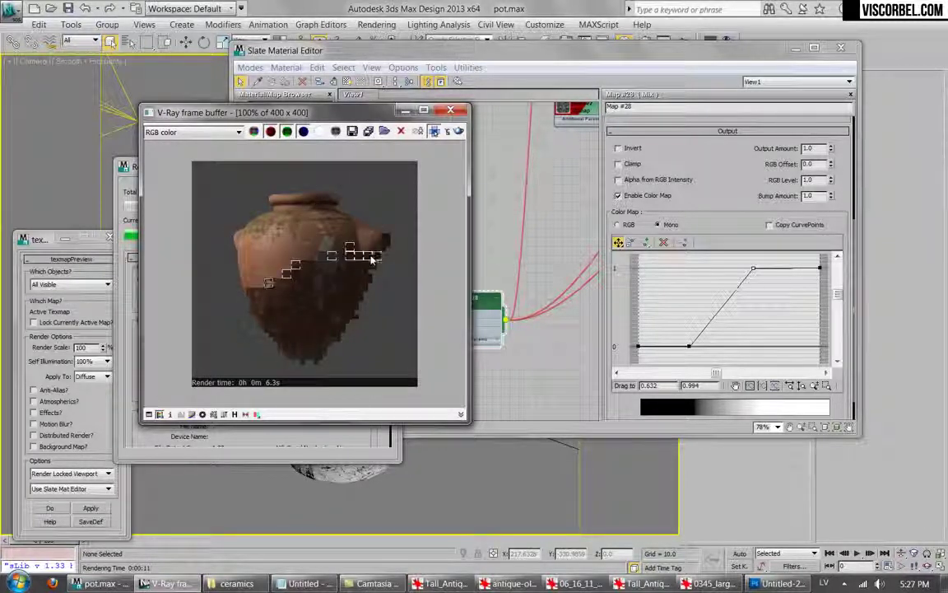
Cancel the running render and close the V-Ray frame buffer.
{"action": "left_click", "coordinate": [127, 274]}
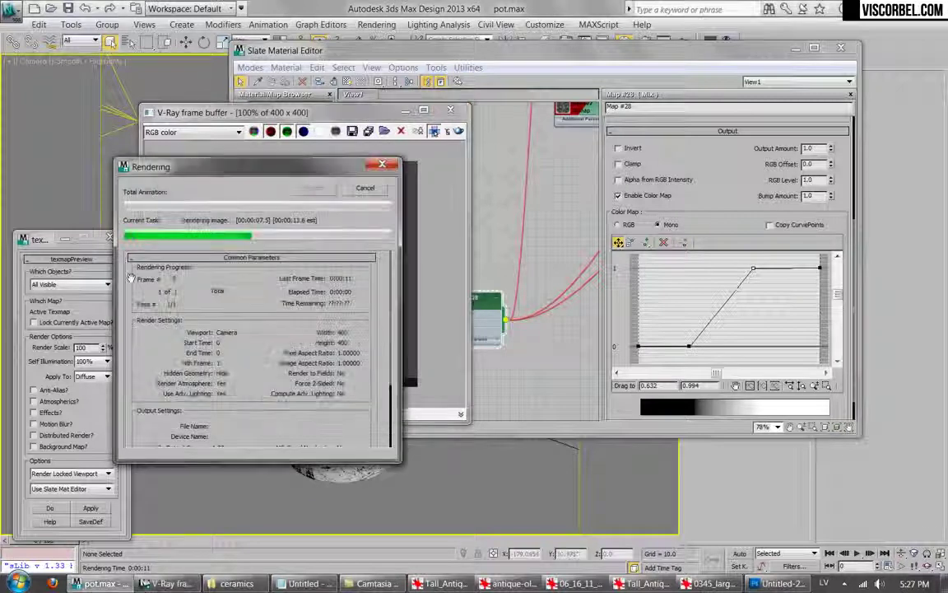
{"action": "left_click", "coordinate": [376, 188]}
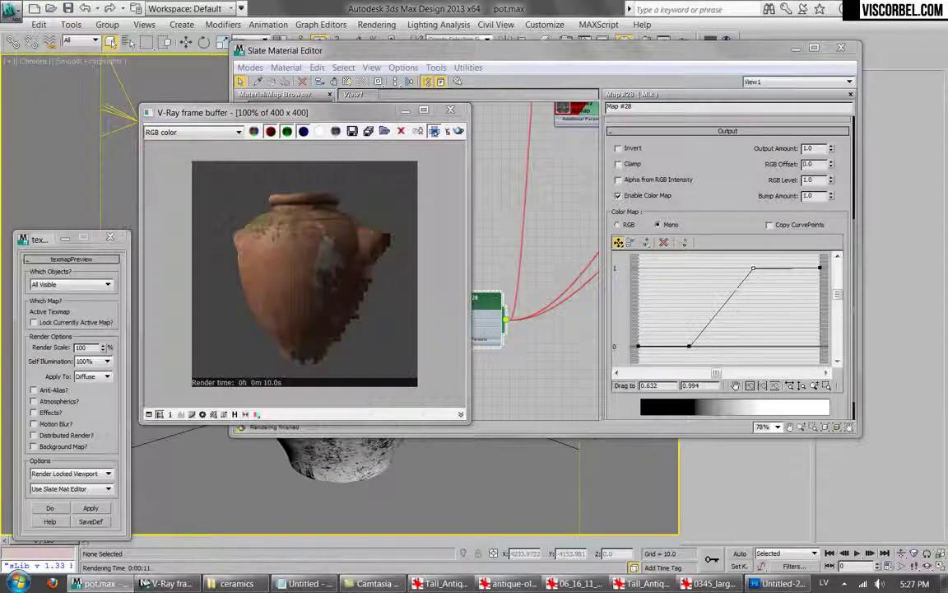
{"action": "left_click", "coordinate": [461, 109]}
Set the Map #24 Noise size to 3.0 and darken its Color #2 to a value of 8.
{"action": "scroll", "coordinate": [408, 345], "scroll_direction": "down", "scroll_amount": 3}
{"action": "scroll", "coordinate": [444, 280], "scroll_direction": "down", "scroll_amount": 5}
{"action": "middle_click_drag", "start_coordinate": [451, 207], "coordinate": [434, 376]}
{"action": "scroll", "coordinate": [429, 329], "scroll_direction": "up", "scroll_amount": 4}
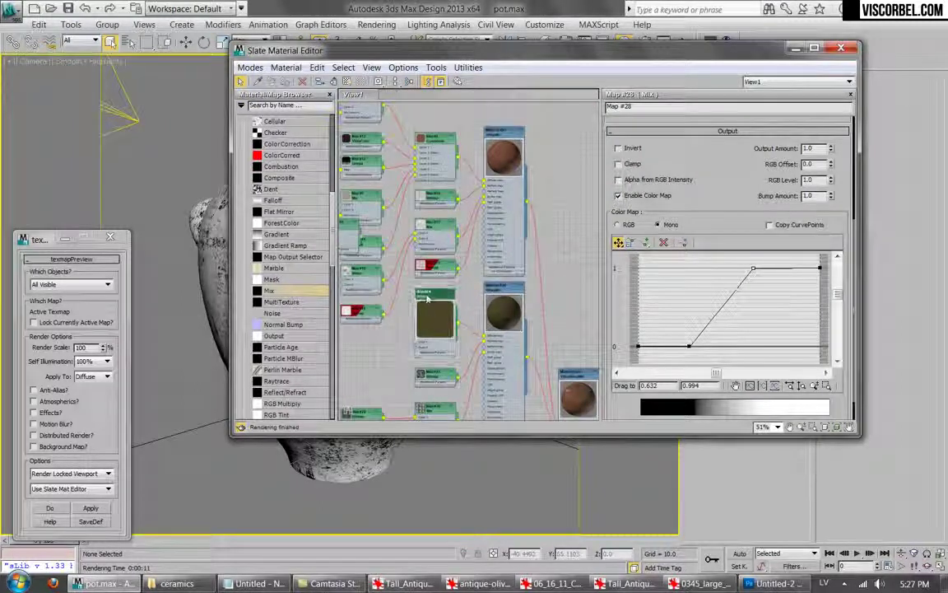
{"action": "double_click", "coordinate": [427, 299]}
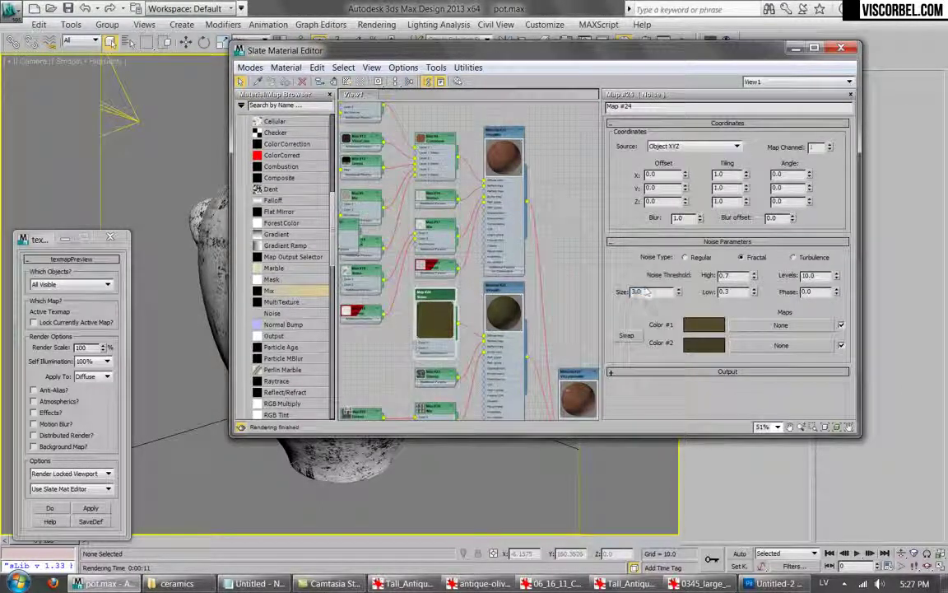
{"action": "key", "text": "Return"}
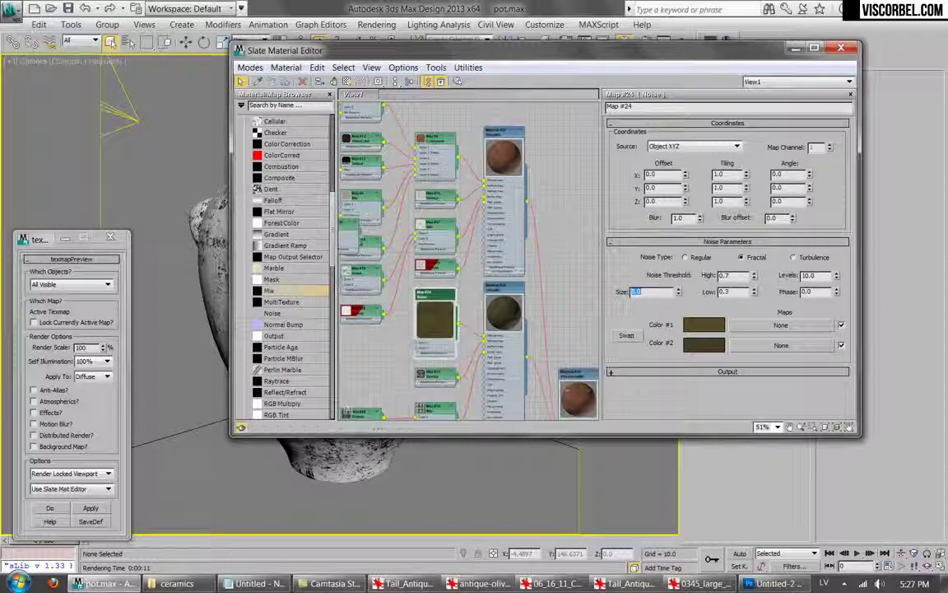
{"action": "left_click", "coordinate": [700, 340]}
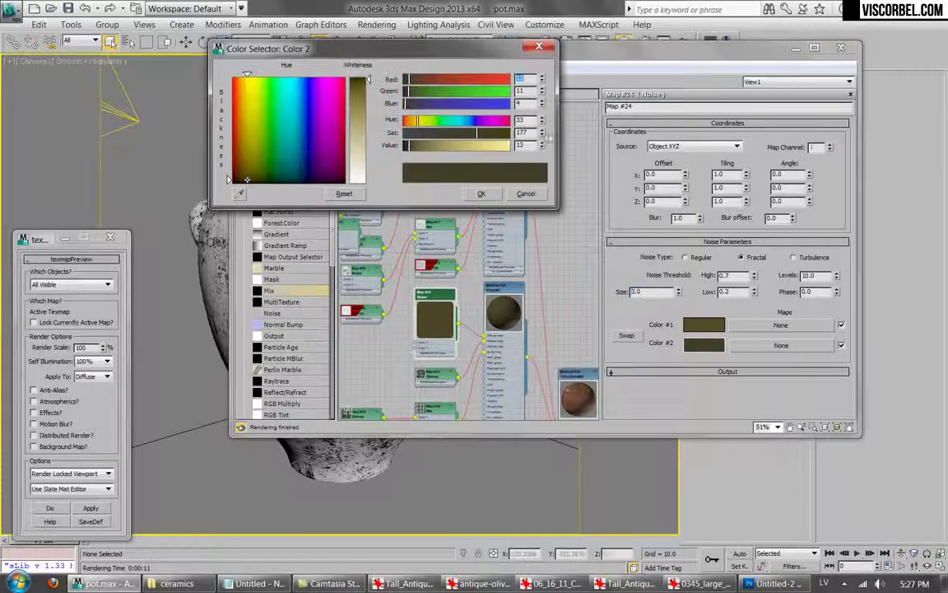
{"action": "left_click", "coordinate": [542, 148]}
{"action": "left_click", "coordinate": [542, 149]}
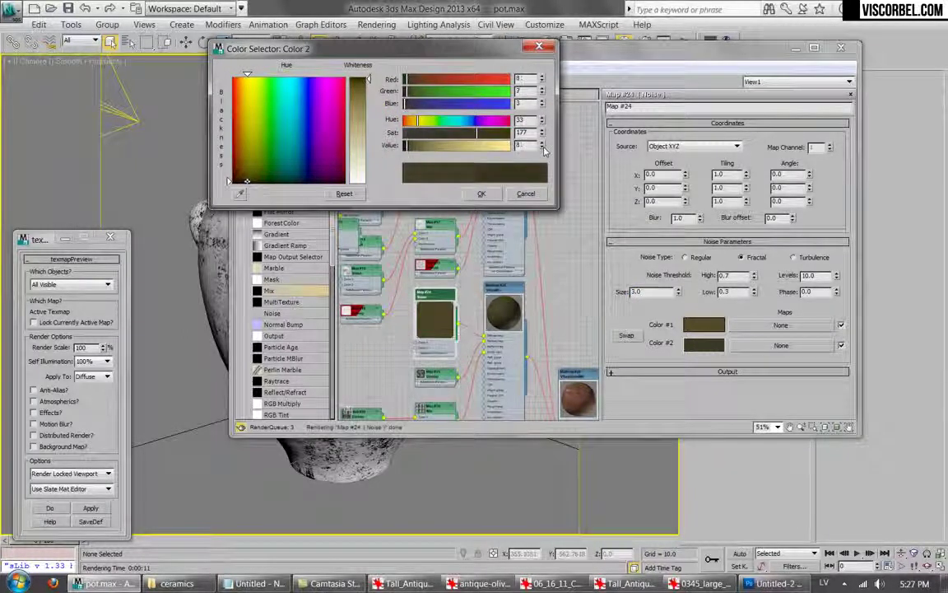
{"action": "left_click", "coordinate": [482, 193]}
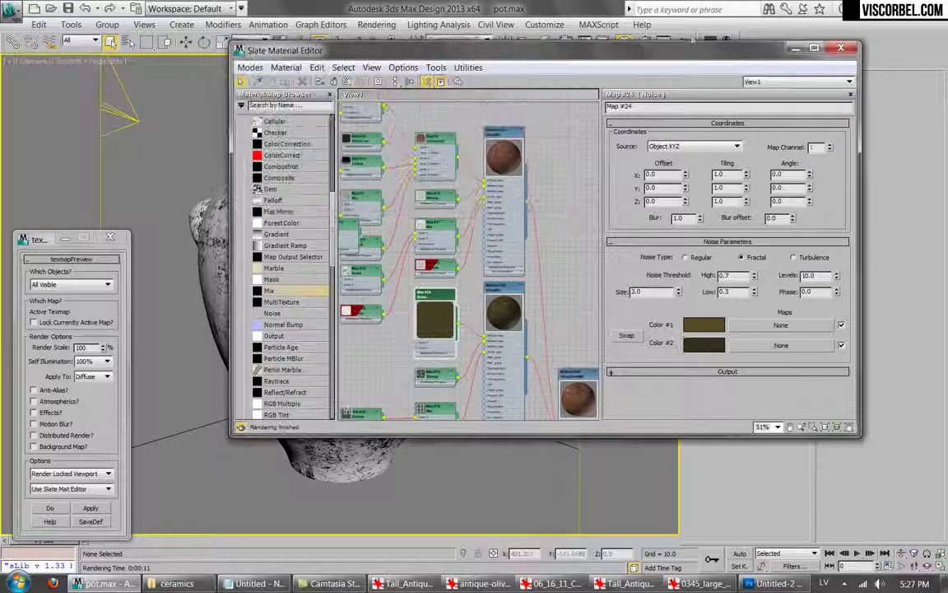
Render the pot, examine the moss around the shoulder up close, and close the render windows.
{"action": "left_click", "coordinate": [679, 40]}
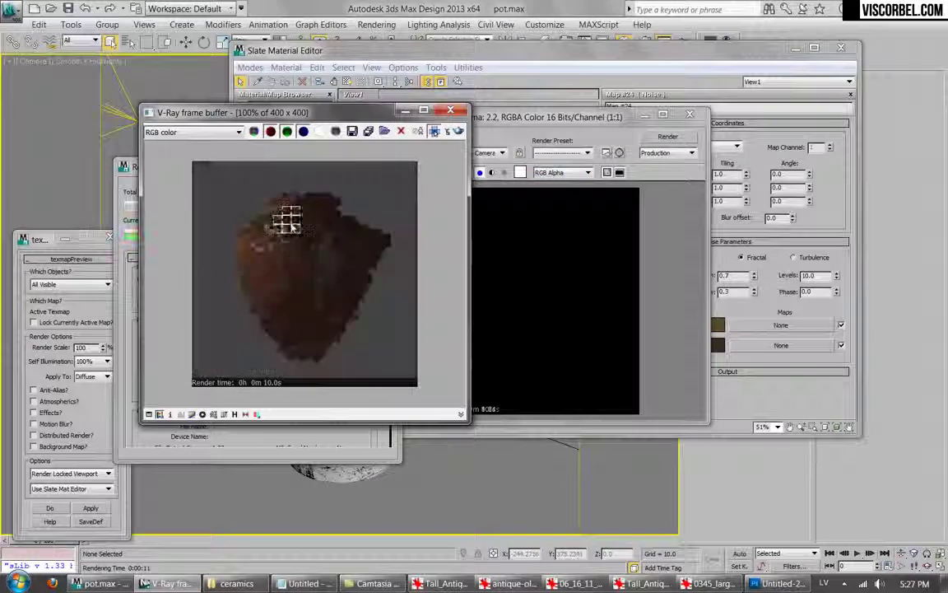
{"action": "scroll", "coordinate": [262, 201], "scroll_direction": "up", "scroll_amount": 2}
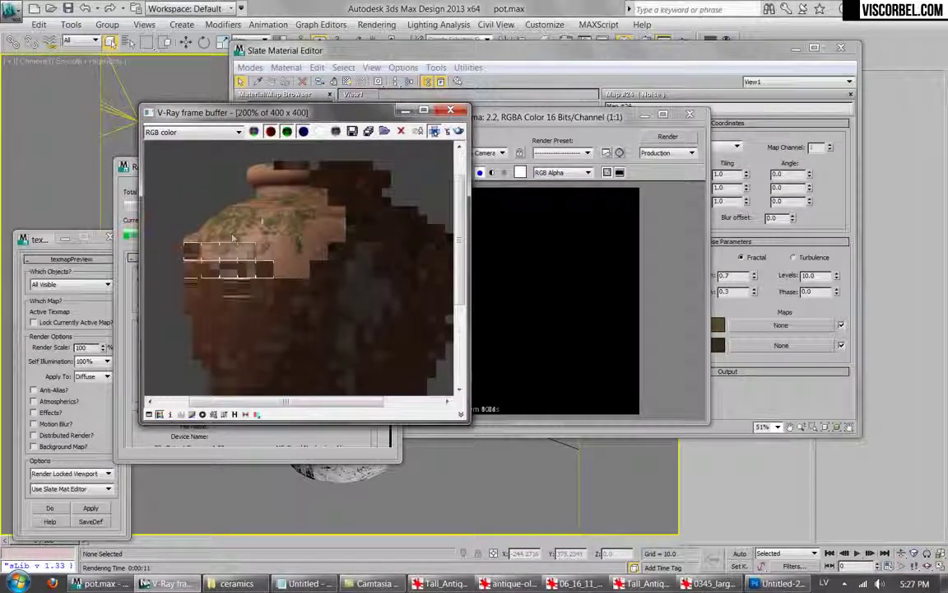
{"action": "scroll", "coordinate": [310, 215], "scroll_direction": "down", "scroll_amount": 2}
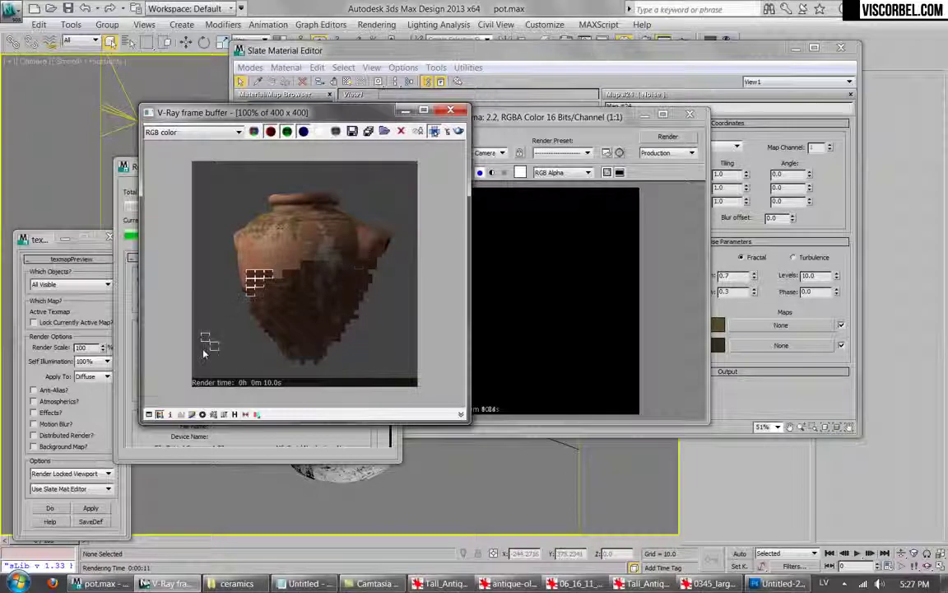
{"action": "left_click", "coordinate": [129, 362]}
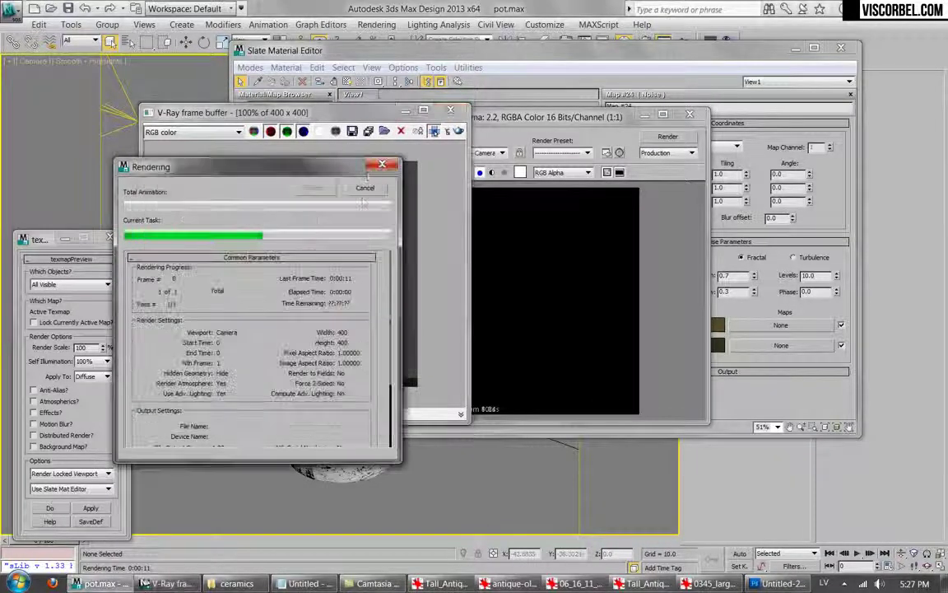
{"action": "left_click", "coordinate": [451, 110]}
{"action": "left_click", "coordinate": [626, 97]}
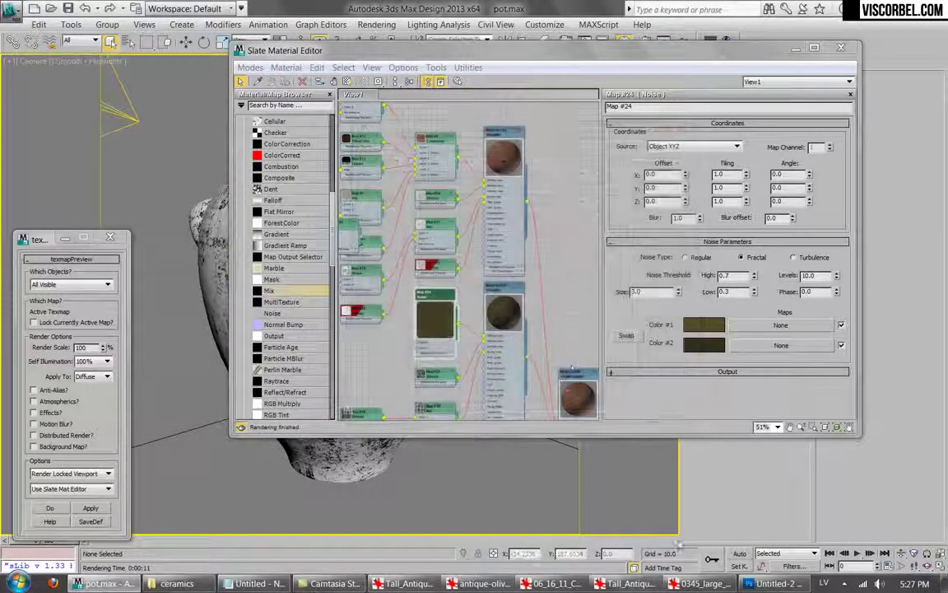
Move the VRayBlendMtl node farther from the material nodes feeding it to make room in the graph.
{"action": "scroll", "coordinate": [501, 233], "scroll_direction": "down", "scroll_amount": 5}
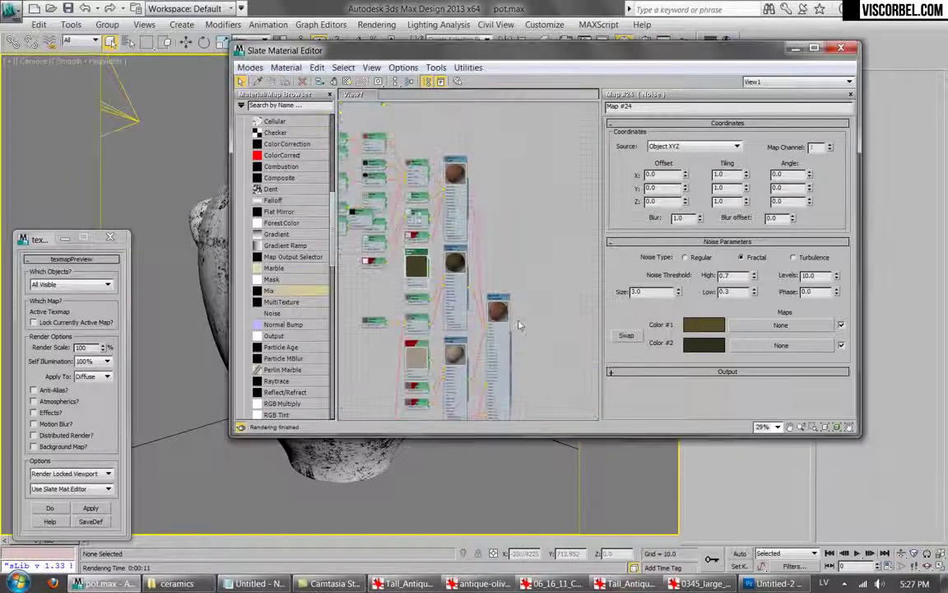
{"action": "middle_click_drag", "start_coordinate": [503, 178], "coordinate": [491, 210]}
{"action": "scroll", "coordinate": [492, 211], "scroll_direction": "up", "scroll_amount": 3}
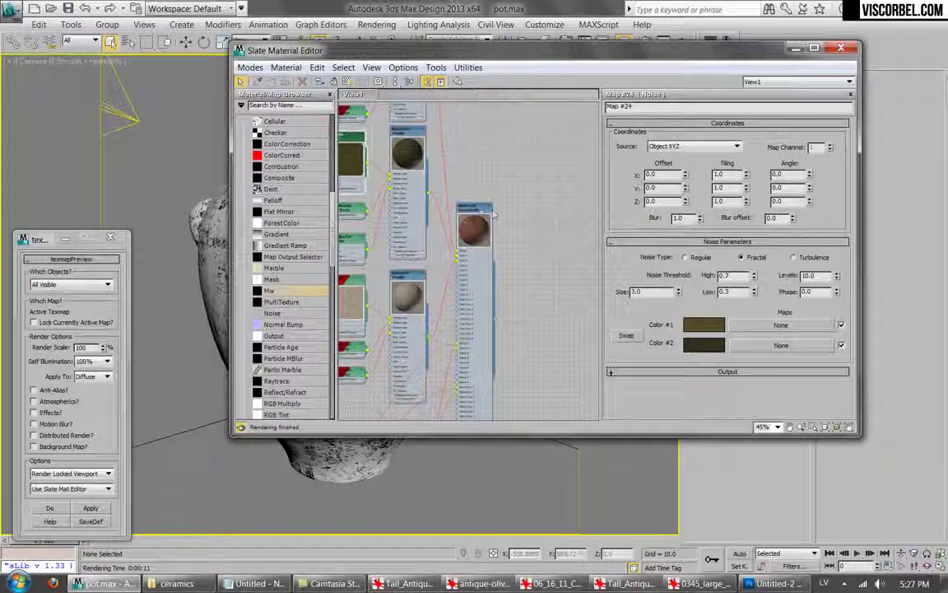
{"action": "left_click_drag", "start_coordinate": [493, 215], "coordinate": [557, 220]}
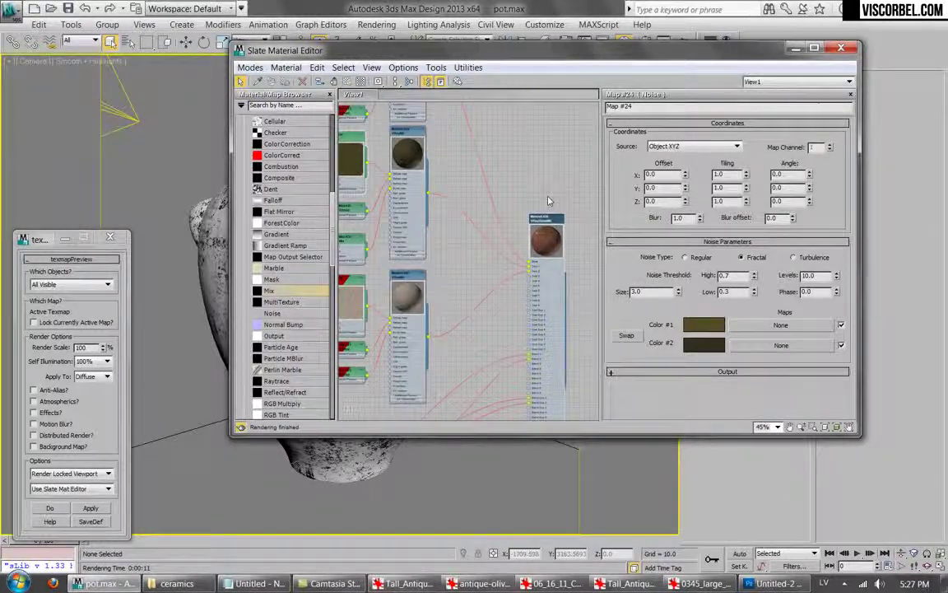
{"action": "scroll", "coordinate": [533, 211], "scroll_direction": "down", "scroll_amount": 8}
{"action": "scroll", "coordinate": [533, 212], "scroll_direction": "up", "scroll_amount": 8}
{"action": "middle_click_drag", "start_coordinate": [526, 202], "coordinate": [497, 162]}
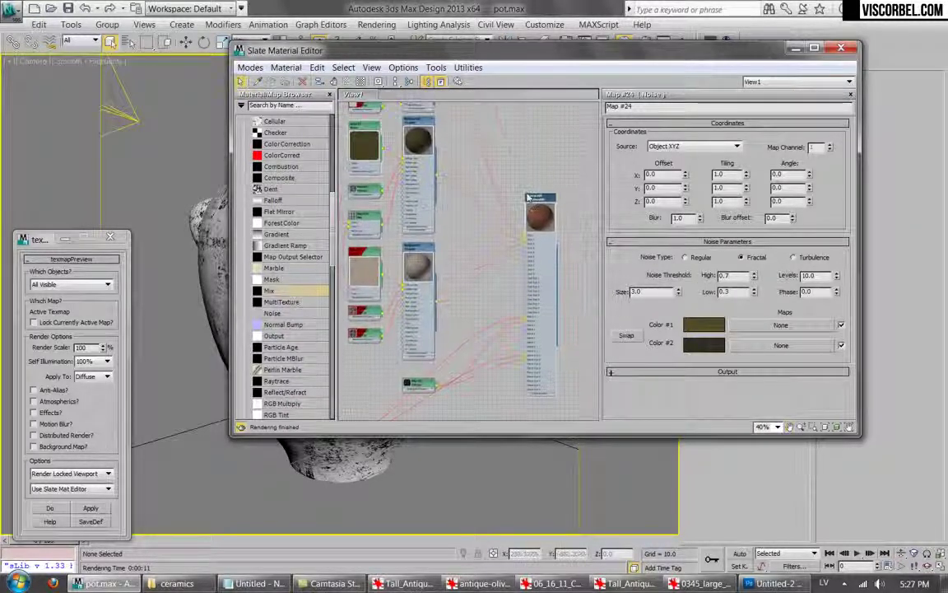
Add a new VRayMtl as the third coat material of the VRayBlendMtl and open its parameters.
{"action": "double_click", "coordinate": [541, 198]}
{"action": "left_click", "coordinate": [688, 261]}
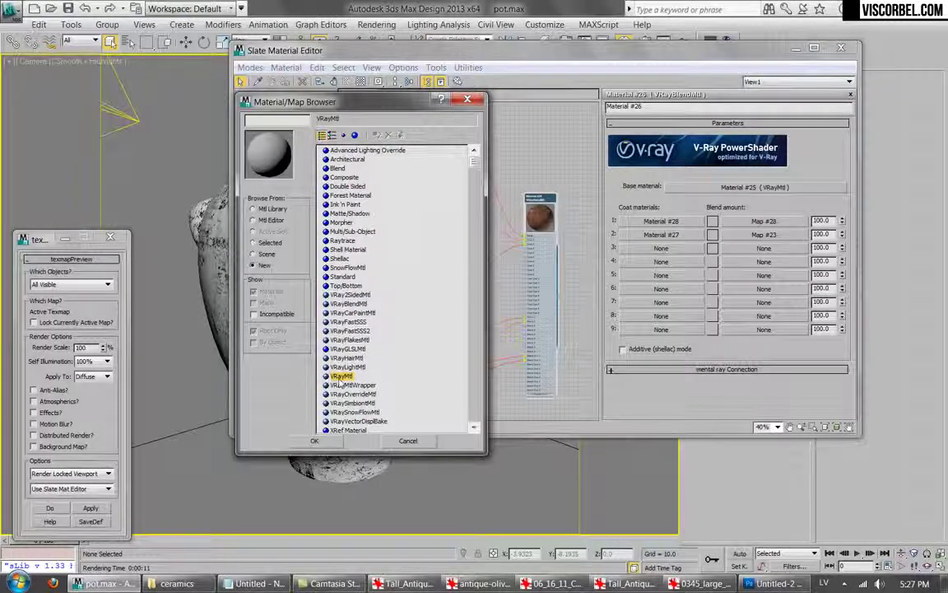
{"action": "double_click", "coordinate": [340, 376]}
{"action": "left_click", "coordinate": [673, 248]}
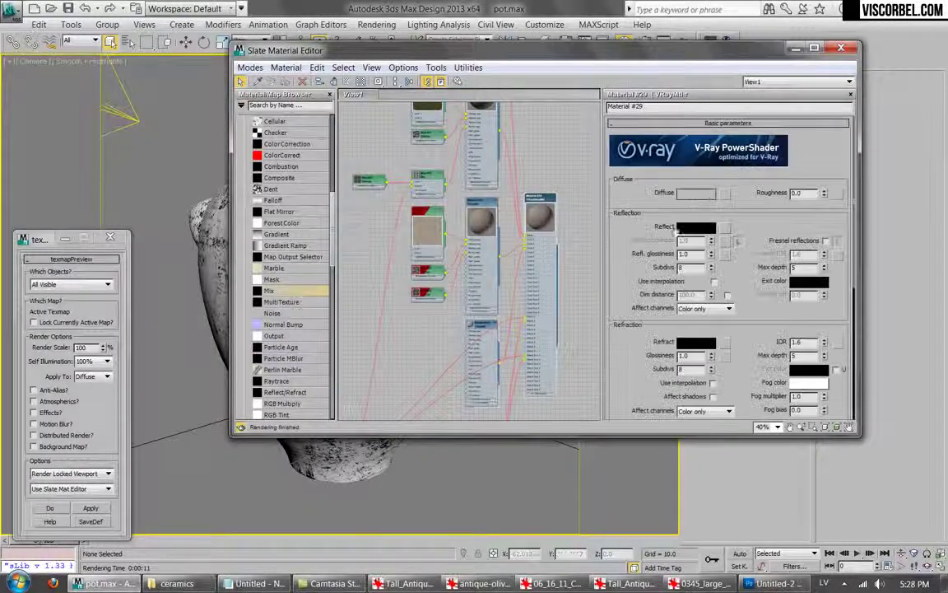
Give Material #29 a reddish-brown diffuse colour with hue 12, saturation 195 and value 83.
{"action": "left_click", "coordinate": [700, 195]}
{"action": "left_click_drag", "start_coordinate": [418, 133], "coordinate": [482, 132]}
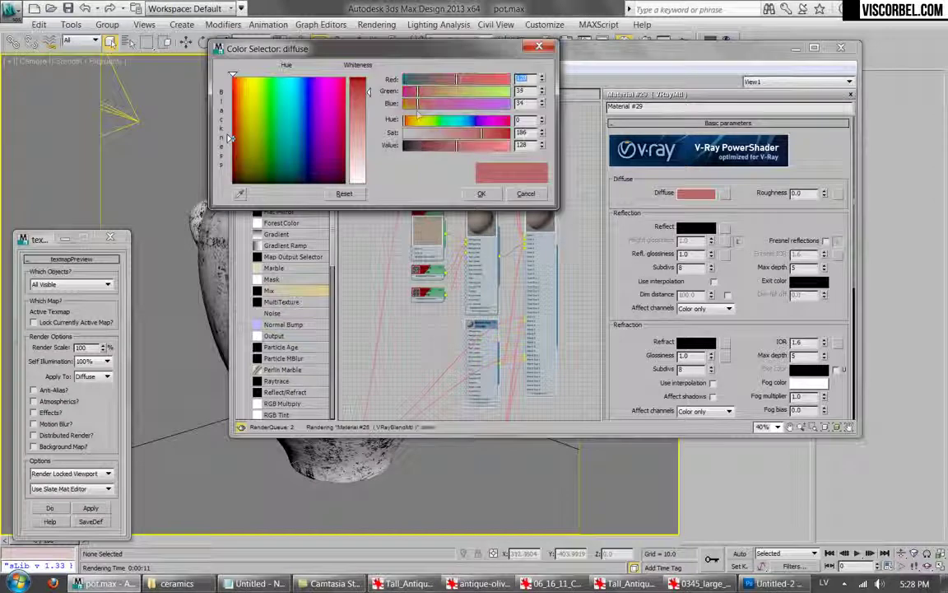
{"action": "left_click_drag", "start_coordinate": [415, 117], "coordinate": [410, 124]}
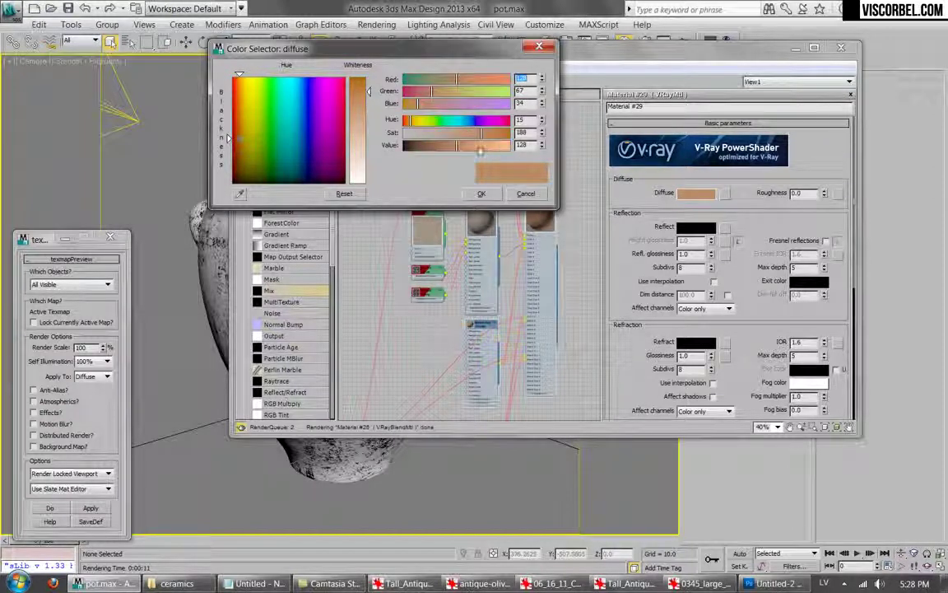
{"action": "left_click", "coordinate": [442, 146]}
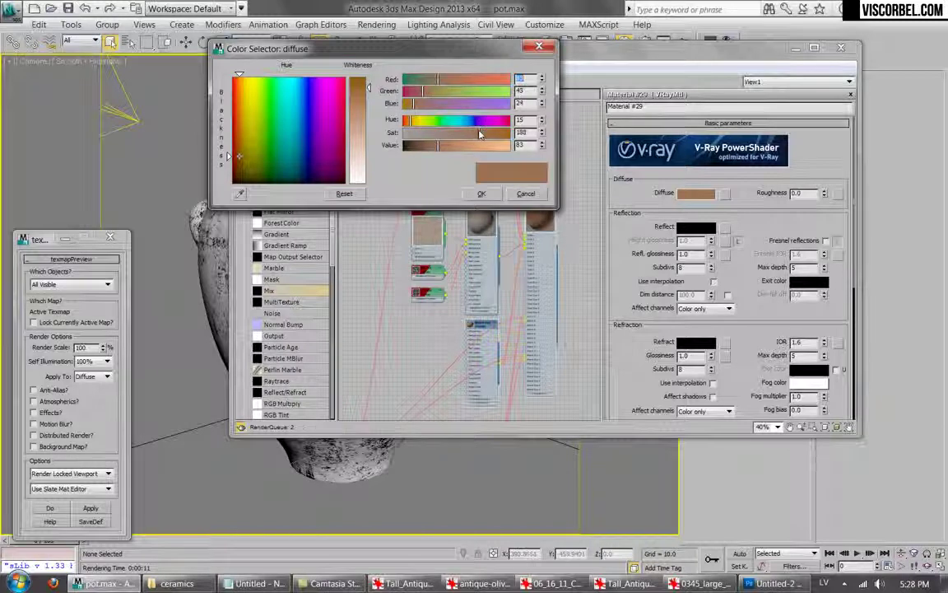
{"action": "left_click_drag", "start_coordinate": [480, 134], "coordinate": [477, 133]}
{"action": "left_click", "coordinate": [409, 123]}
{"action": "left_click", "coordinate": [482, 194]}
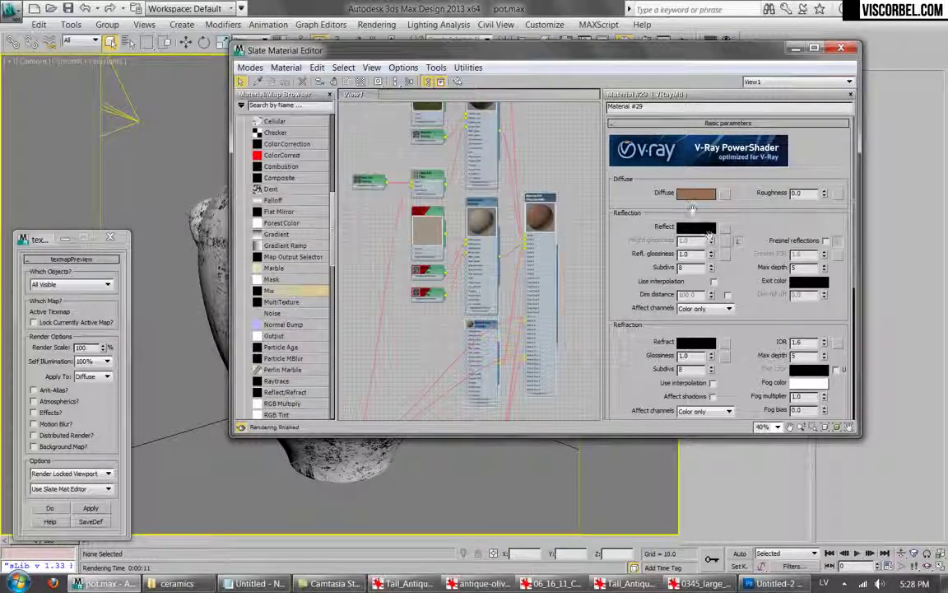
Set Material #29's reflection colour to a grey of value 31 and review its diffuse colour.
{"action": "left_click", "coordinate": [696, 227]}
{"action": "left_click_drag", "start_coordinate": [405, 146], "coordinate": [422, 149]}
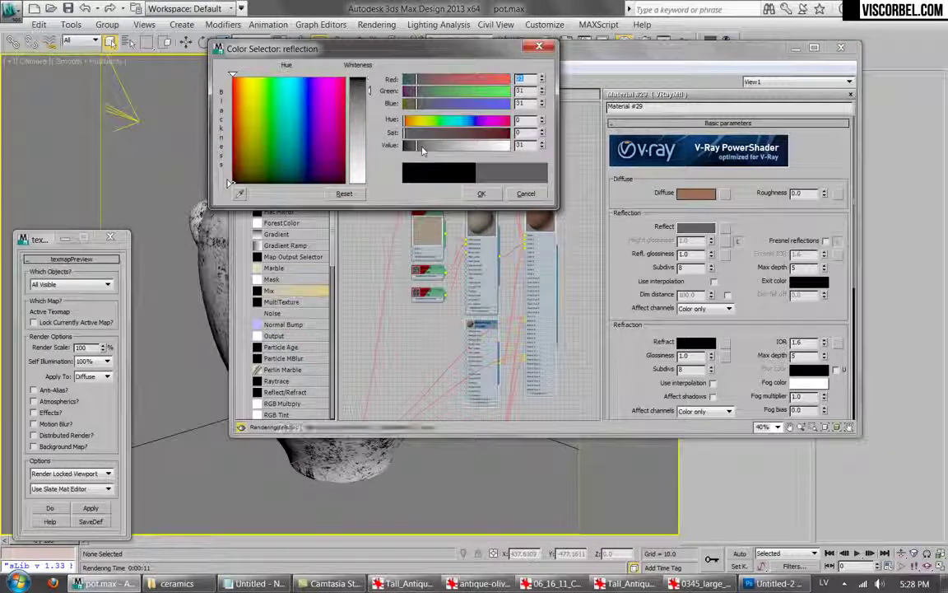
{"action": "left_click", "coordinate": [481, 193]}
{"action": "scroll", "coordinate": [474, 327], "scroll_direction": "up", "scroll_amount": 2}
{"action": "scroll", "coordinate": [474, 328], "scroll_direction": "up", "scroll_amount": 3}
{"action": "left_click", "coordinate": [684, 200]}
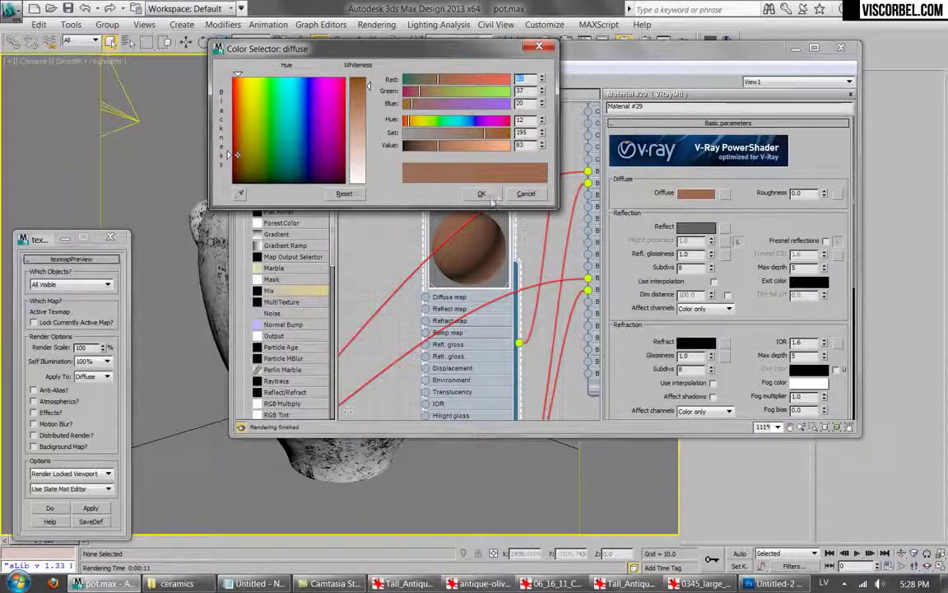
{"action": "left_click", "coordinate": [482, 194]}
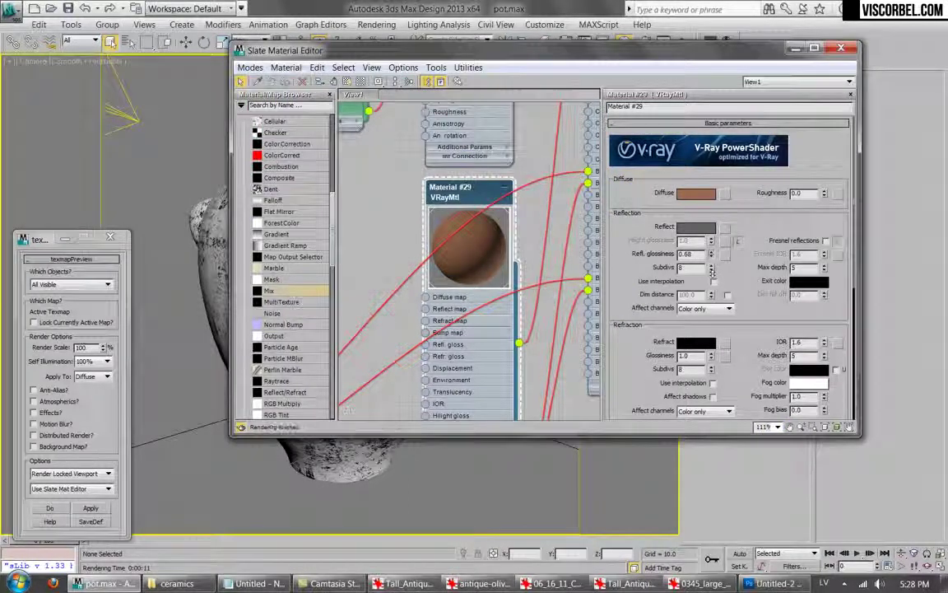
Set Material #29's reflection glossiness to 0.3 and enable Fresnel reflections with an unlocked IOR of 2.5, keeping the reflection colour.
{"action": "left_click_drag", "start_coordinate": [698, 254], "coordinate": [624, 246]}
{"action": "type", "text": "0.5"}
{"action": "key", "text": "Return"}
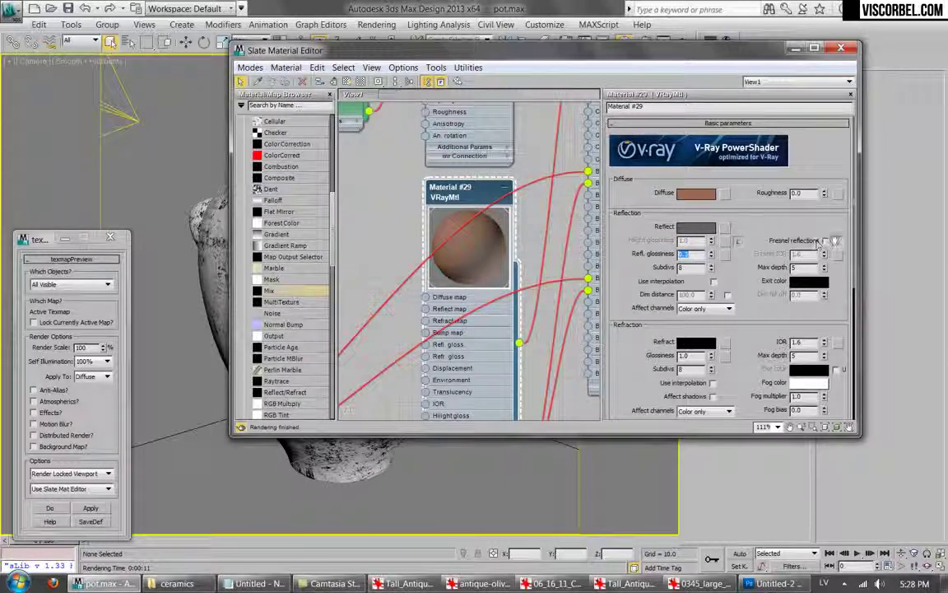
{"action": "left_click", "coordinate": [826, 240]}
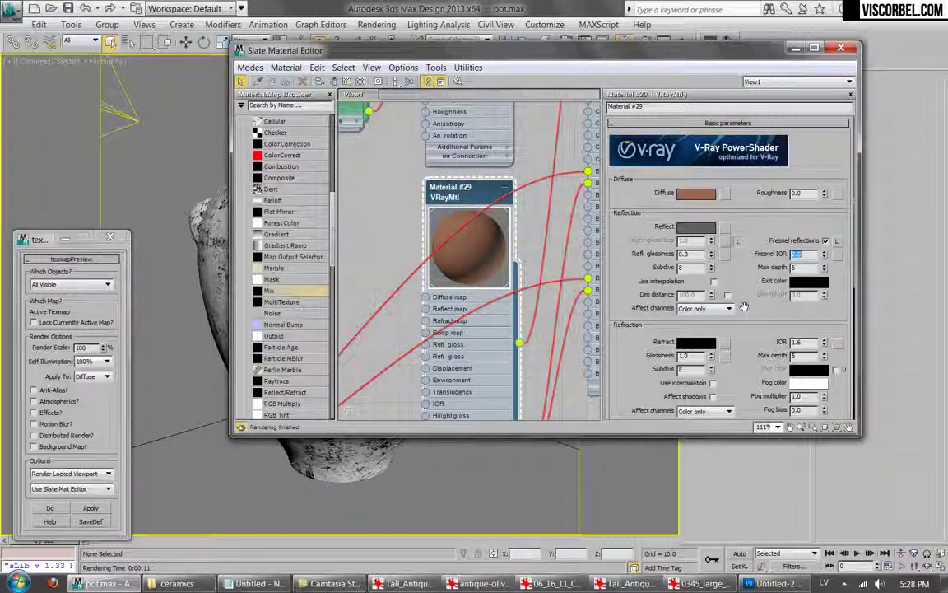
{"action": "left_click", "coordinate": [697, 227]}
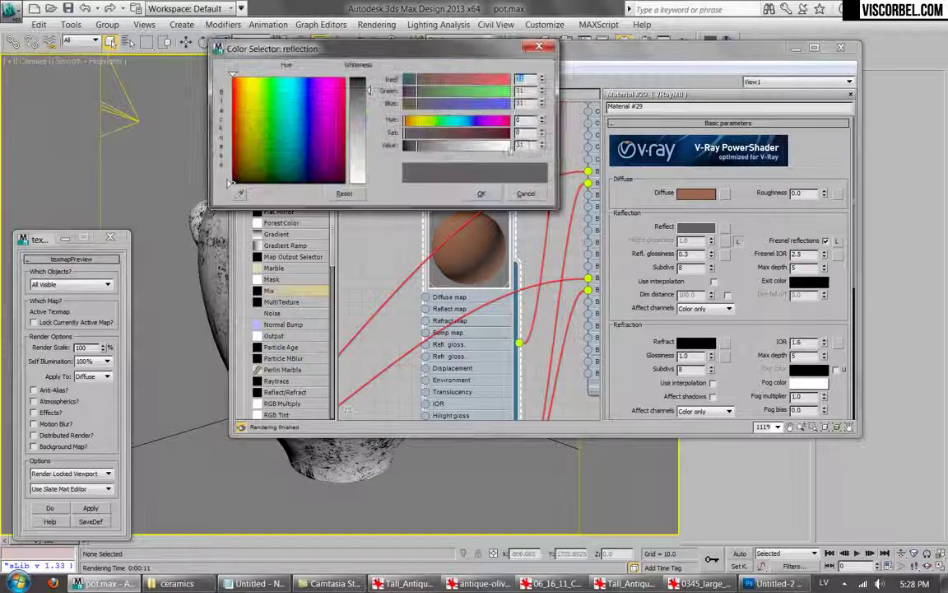
{"action": "left_click", "coordinate": [481, 194]}
Reposition the Material #29 and VRayBlendMtl nodes in the graph and open the VRayBlendMtl parameters.
{"action": "middle_click_drag", "start_coordinate": [525, 174], "coordinate": [490, 231]}
{"action": "left_click_drag", "start_coordinate": [432, 253], "coordinate": [358, 254]}
{"action": "middle_click_drag", "start_coordinate": [503, 190], "coordinate": [490, 327]}
{"action": "scroll", "coordinate": [492, 313], "scroll_direction": "down", "scroll_amount": 2}
{"action": "middle_click_drag", "start_coordinate": [510, 229], "coordinate": [465, 273]}
{"action": "double_click", "coordinate": [497, 169]}
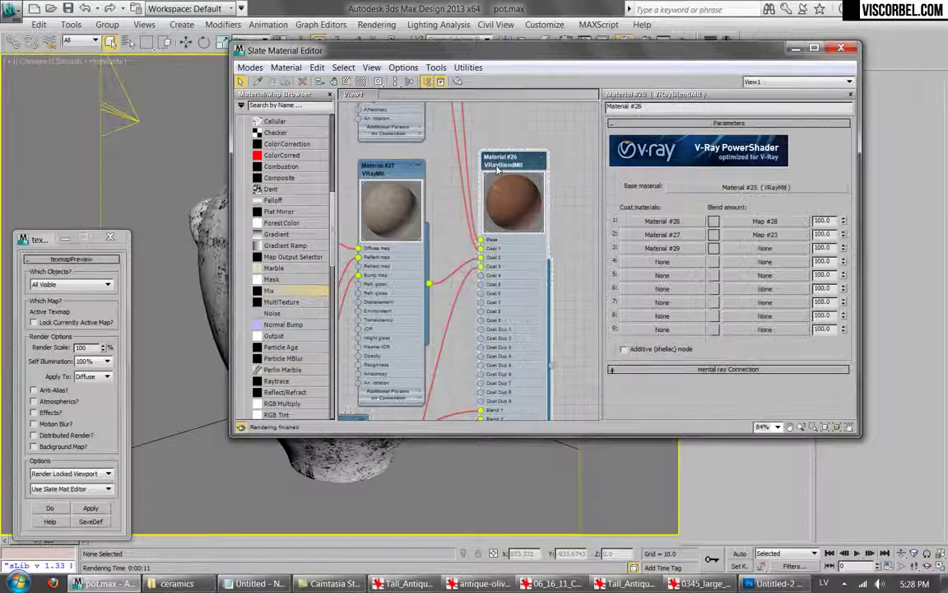
{"action": "left_click_drag", "start_coordinate": [497, 169], "coordinate": [539, 173]}
{"action": "scroll", "coordinate": [471, 350], "scroll_direction": "down", "scroll_amount": 11}
{"action": "middle_click_drag", "start_coordinate": [461, 360], "coordinate": [465, 350]}
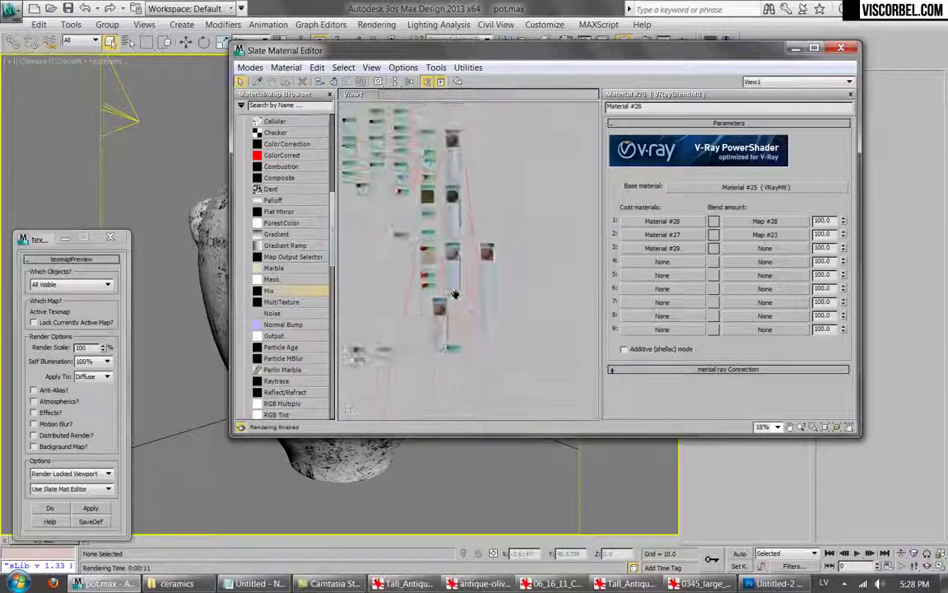
Move the material editor clear of the pot and add a Tension modifier above the pot's UVW Map.
{"action": "left_click_drag", "start_coordinate": [560, 56], "coordinate": [586, 379]}
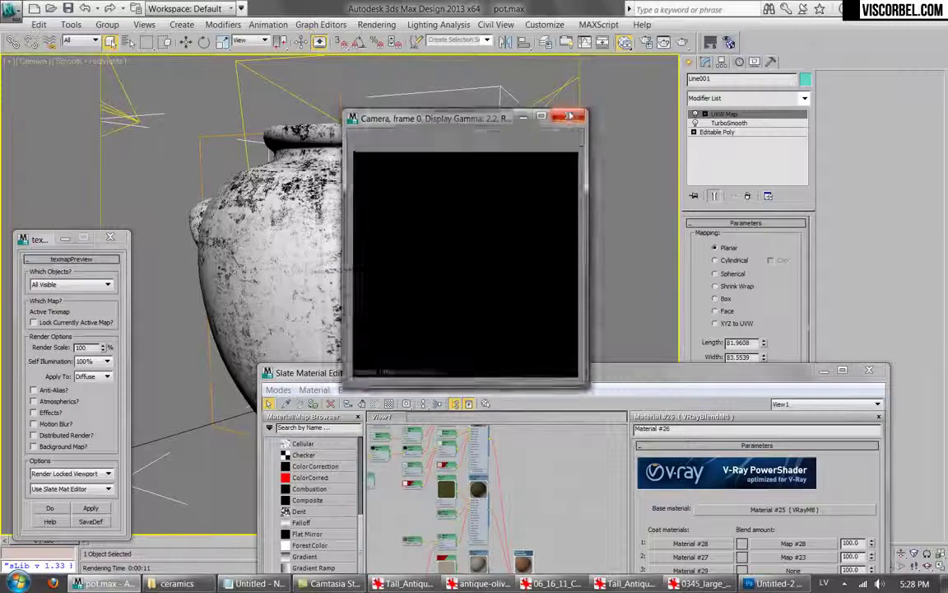
{"action": "left_click", "coordinate": [804, 98]}
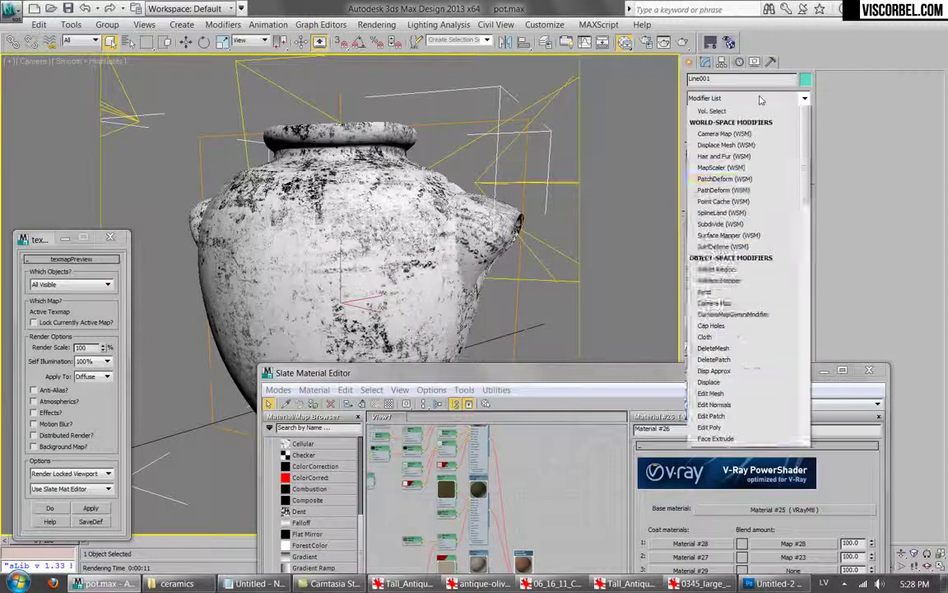
{"action": "key", "text": "t"}
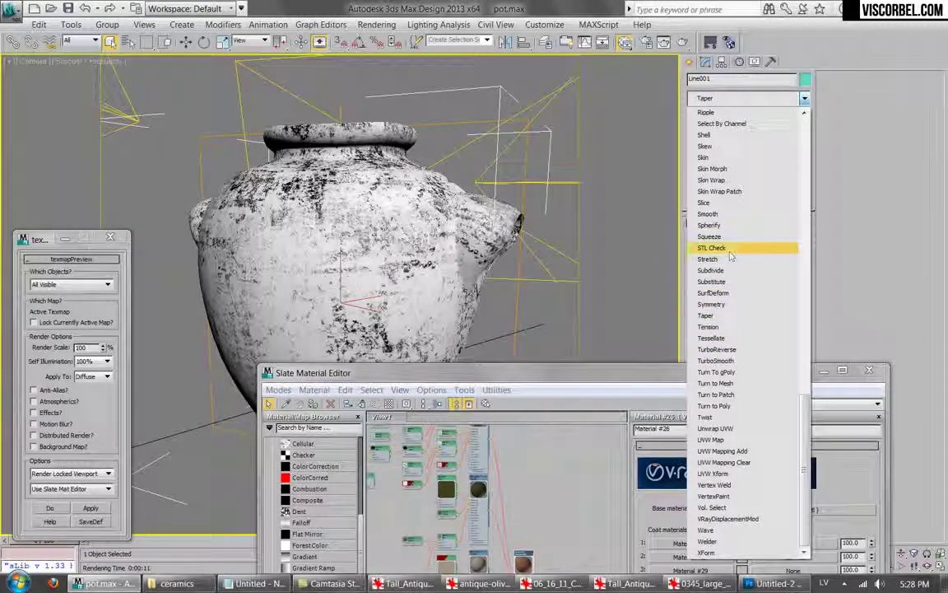
{"action": "left_click", "coordinate": [709, 327]}
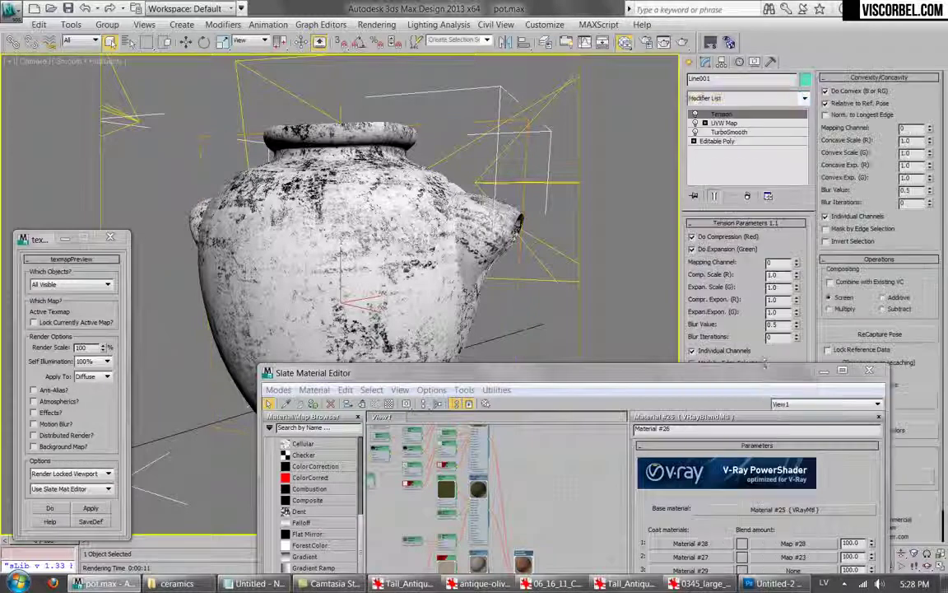
Turn off the Tension modifier's compression, expansion and relative-to-reference-pose options, and show its vertex colours on the pot.
{"action": "left_click", "coordinate": [713, 249]}
{"action": "left_click", "coordinate": [721, 237]}
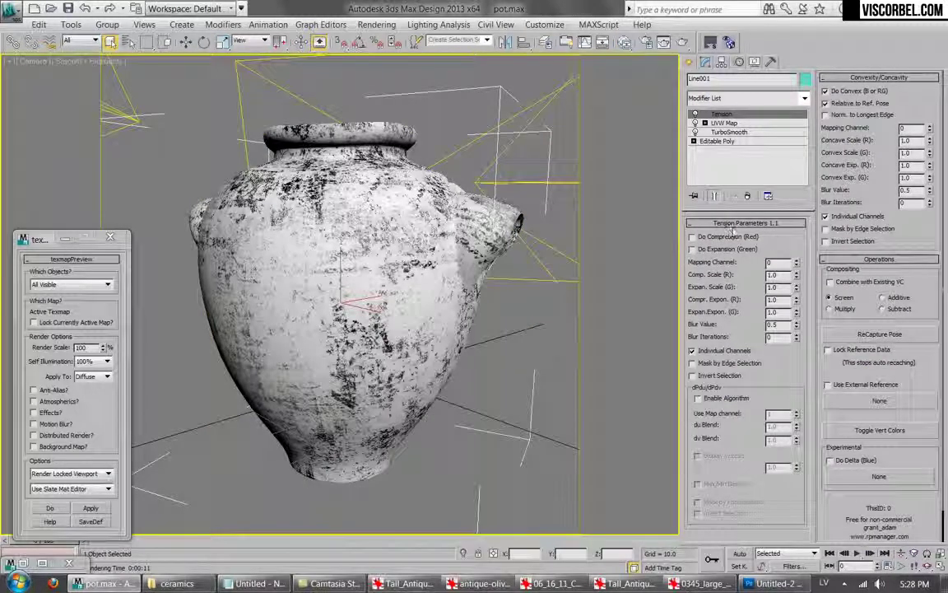
{"action": "left_click", "coordinate": [860, 103]}
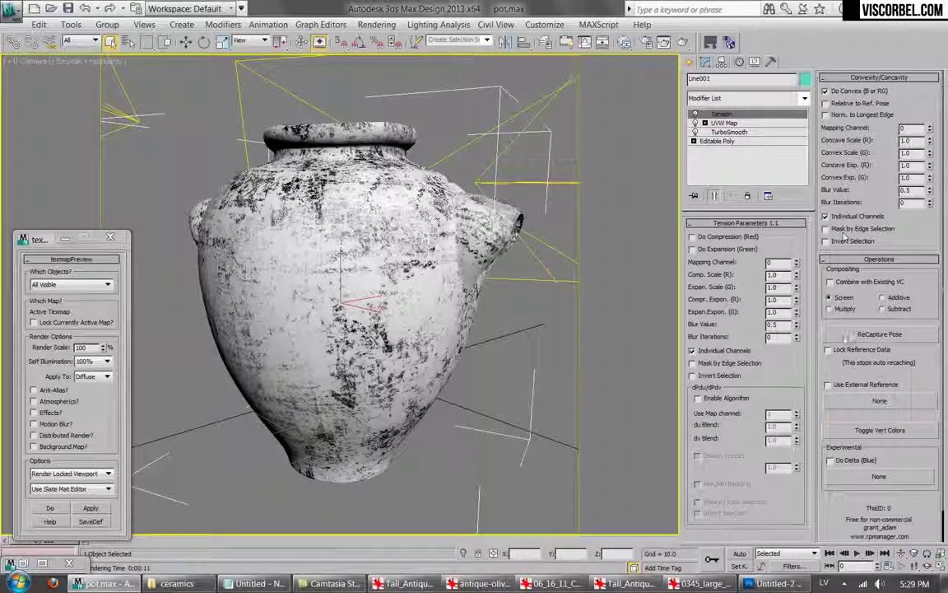
{"action": "left_click", "coordinate": [862, 428]}
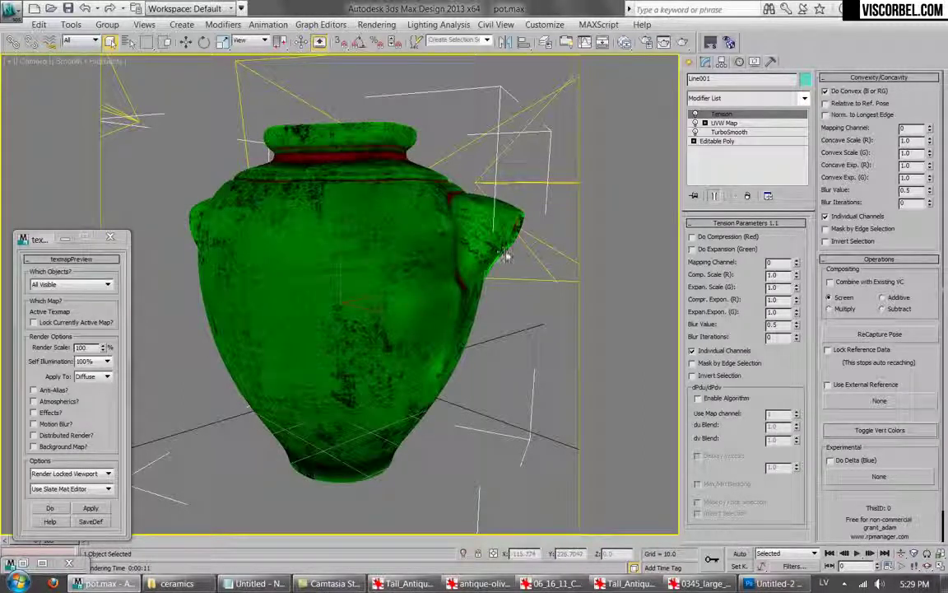
Set the Tension modifier's concave scale to 0.0 and its convexity blur iterations to 2.
{"action": "right_click", "coordinate": [930, 142]}
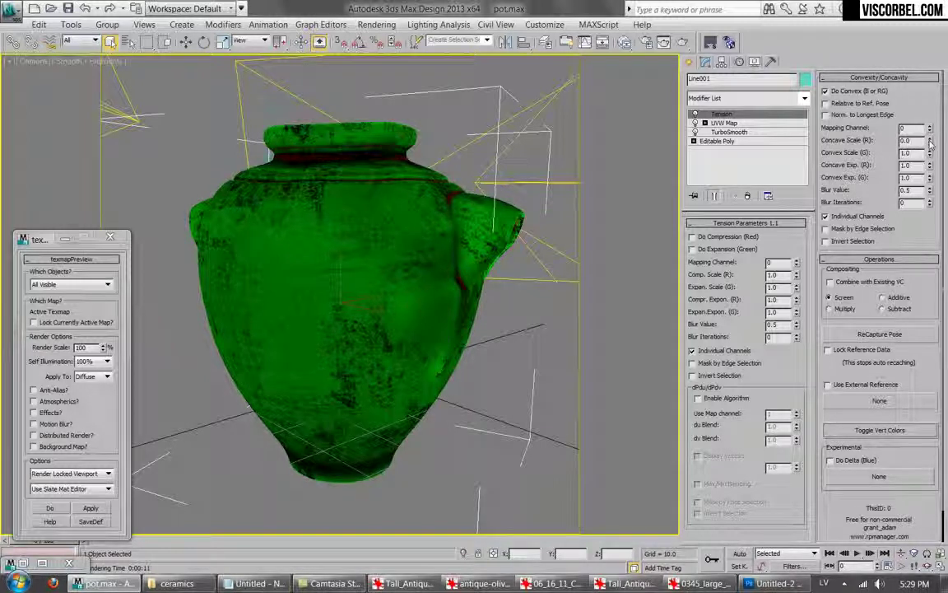
{"action": "left_click", "coordinate": [930, 201]}
{"action": "left_click", "coordinate": [930, 202]}
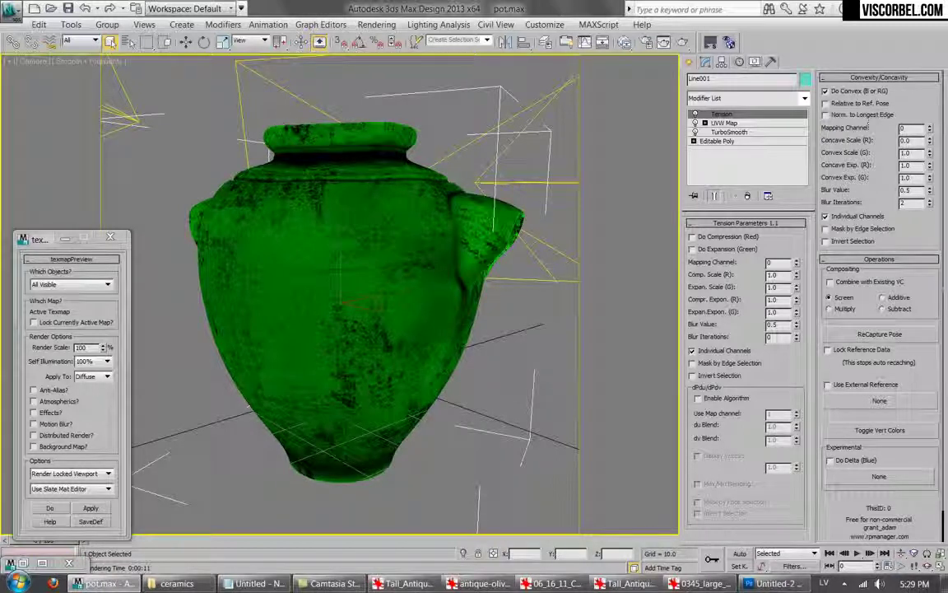
Set the Tension modifier's convex scale to 2.0 and its convex exponent to 5.0.
{"action": "left_click_drag", "start_coordinate": [909, 179], "coordinate": [690, 148]}
{"action": "type", "text": "5"}
{"action": "key", "text": "Return"}
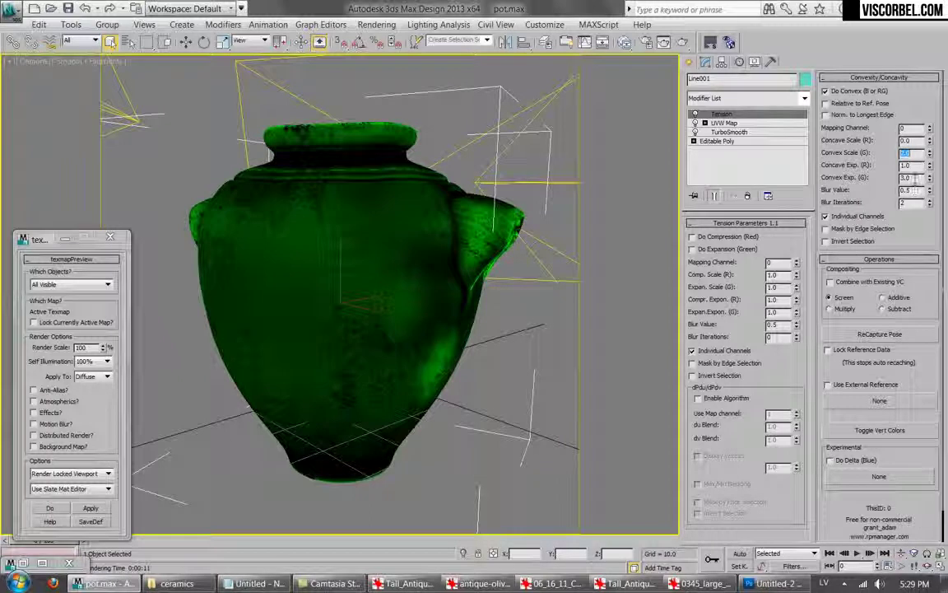
{"action": "type", "text": "5"}
{"action": "key", "text": "Return"}
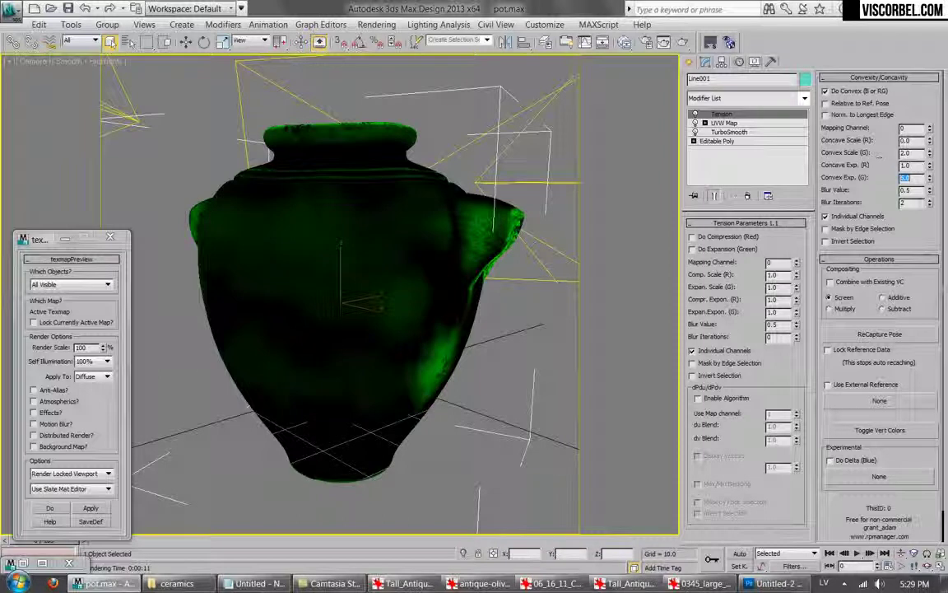
Tune the convexity blur to 8 iterations and set the convex exponent to 6.0.
{"action": "left_click", "coordinate": [930, 201]}
{"action": "left_click", "coordinate": [930, 201]}
{"action": "left_click", "coordinate": [930, 201]}
{"action": "left_click", "coordinate": [930, 201]}
{"action": "left_click", "coordinate": [930, 201]}
{"action": "left_click", "coordinate": [930, 201]}
{"action": "left_click", "coordinate": [930, 201]}
{"action": "left_click", "coordinate": [930, 201]}
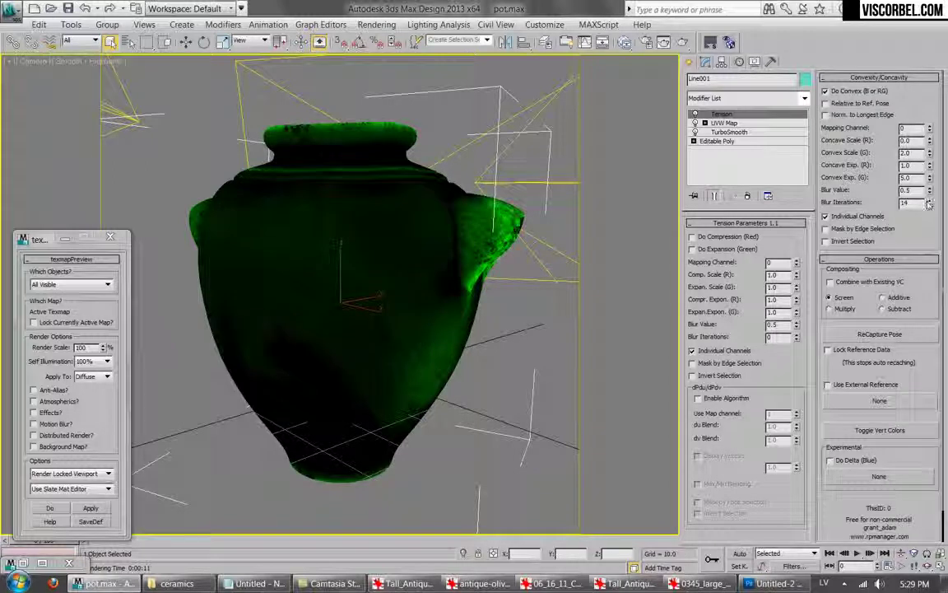
{"action": "left_click", "coordinate": [930, 205]}
{"action": "left_click", "coordinate": [930, 205]}
{"action": "left_click", "coordinate": [930, 205]}
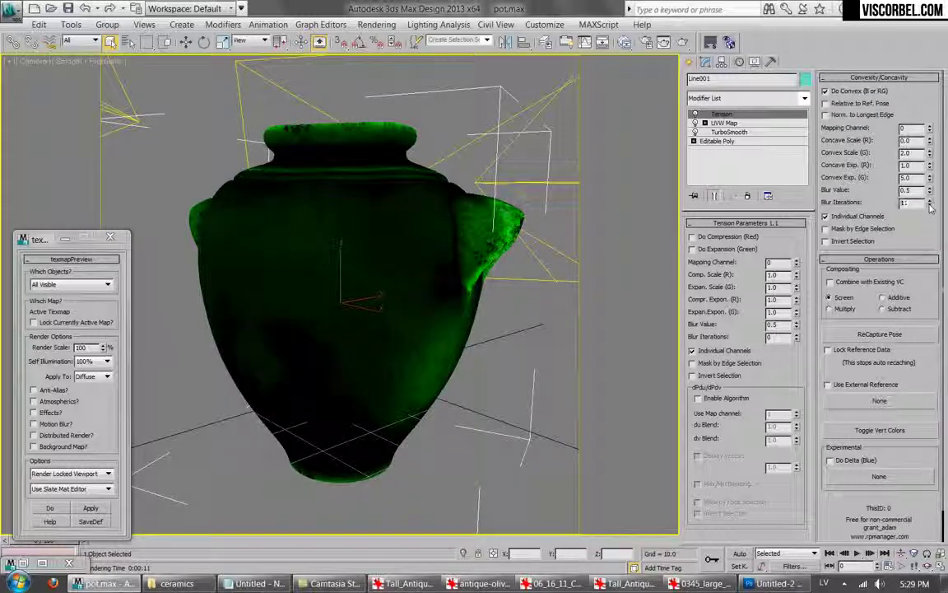
{"action": "left_click", "coordinate": [930, 205]}
{"action": "left_click", "coordinate": [930, 205]}
{"action": "left_click", "coordinate": [930, 205]}
{"action": "left_click_drag", "start_coordinate": [912, 177], "coordinate": [872, 180]}
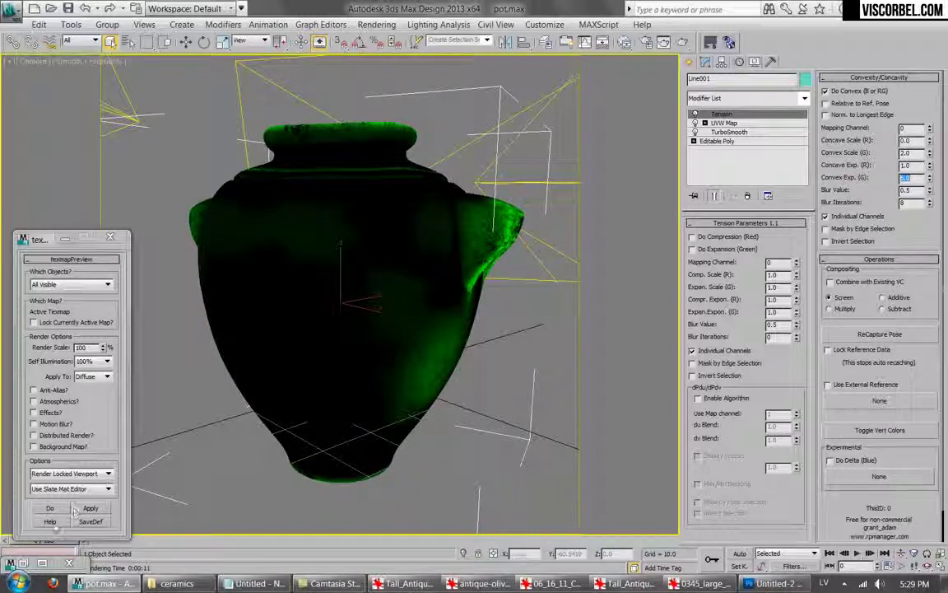
Reopen the material editor and add a Mix map in an empty area of the node graph.
{"action": "left_click", "coordinate": [26, 566]}
{"action": "key", "text": "m"}
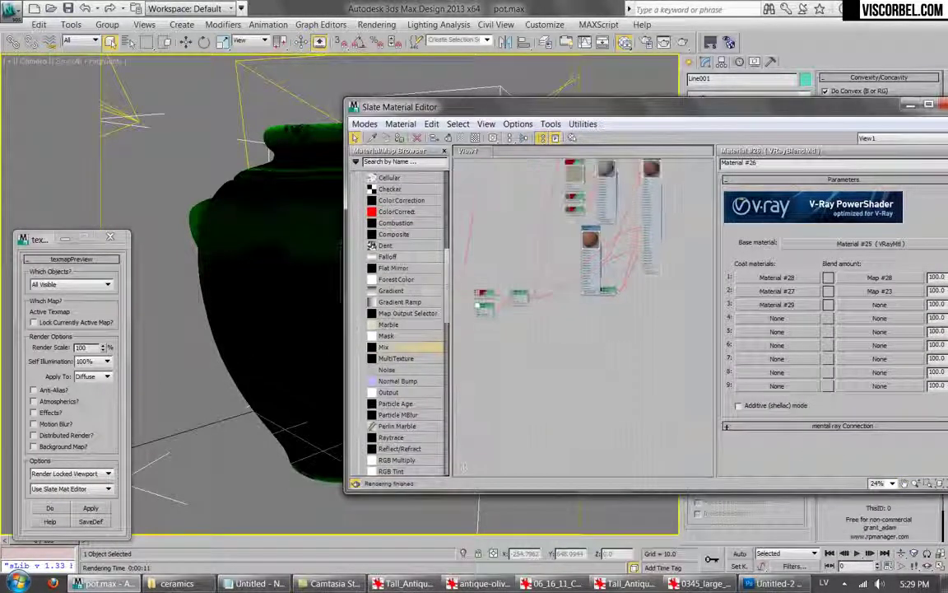
{"action": "scroll", "coordinate": [432, 313], "scroll_direction": "down", "scroll_amount": 3}
{"action": "left_click_drag", "start_coordinate": [427, 317], "coordinate": [579, 398]}
{"action": "scroll", "coordinate": [569, 349], "scroll_direction": "up", "scroll_amount": 7}
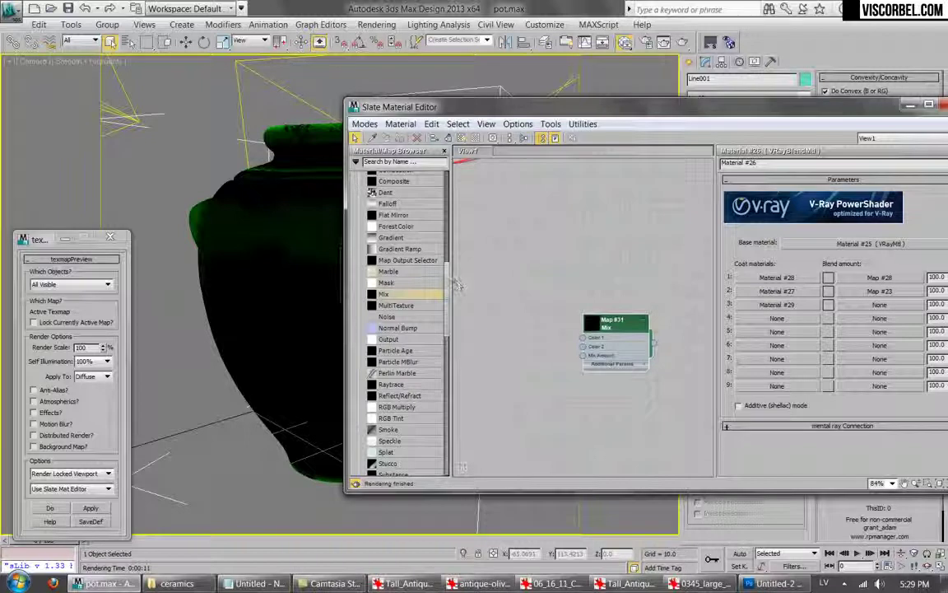
{"action": "scroll", "coordinate": [405, 311], "scroll_direction": "down", "scroll_amount": 7}
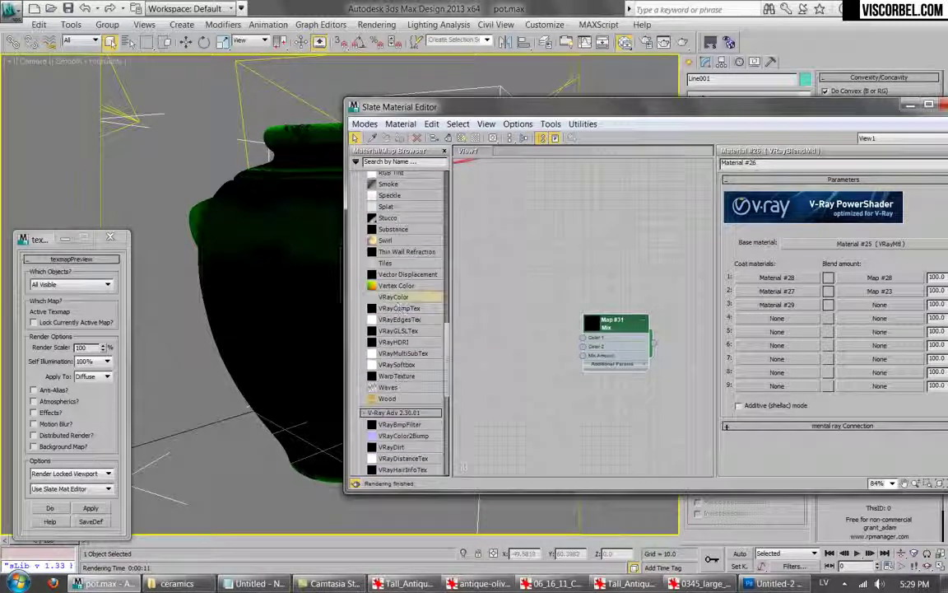
{"action": "left_click_drag", "start_coordinate": [563, 346], "coordinate": [584, 356]}
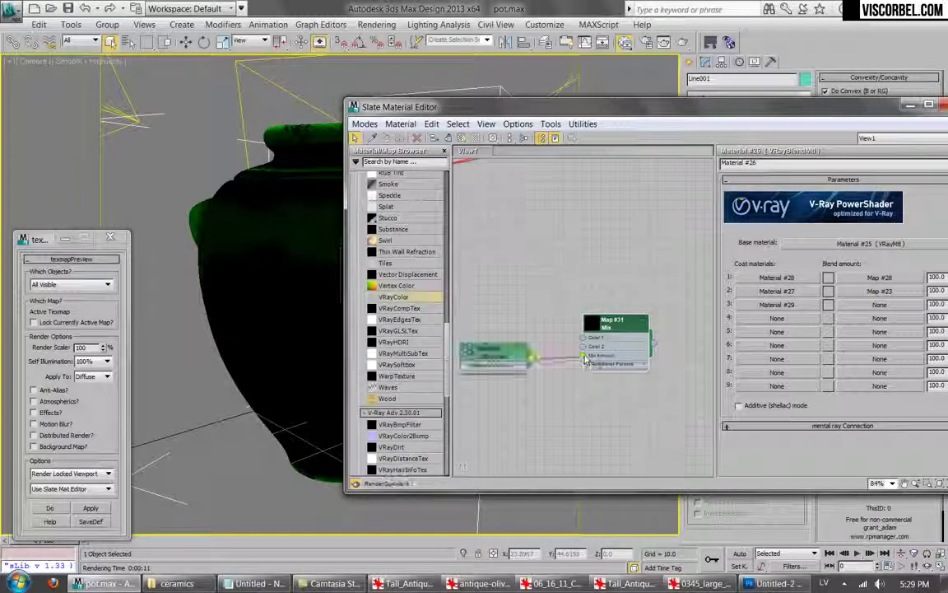
{"action": "double_click", "coordinate": [491, 356]}
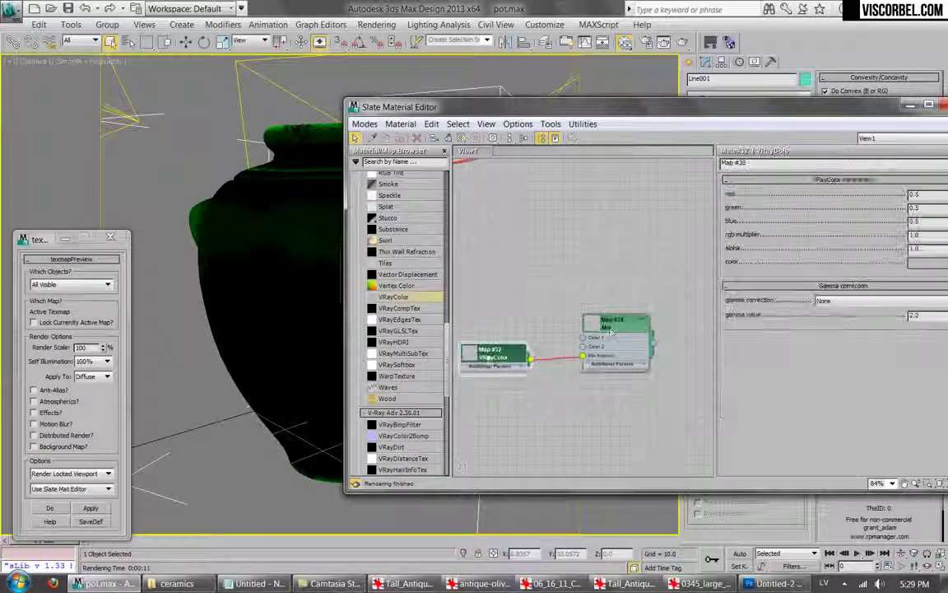
{"action": "key", "text": "Delete"}
Connect a new Vertex Color map to the Mix map's mix amount and set its sub channel to Green.
{"action": "left_click_drag", "start_coordinate": [396, 285], "coordinate": [585, 362]}
{"action": "double_click", "coordinate": [494, 354]}
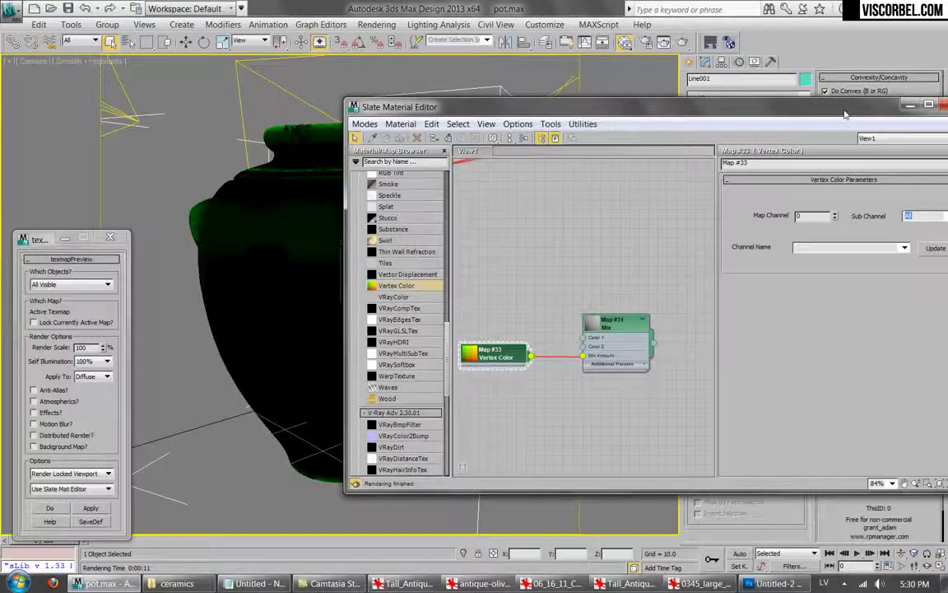
{"action": "left_click_drag", "start_coordinate": [862, 115], "coordinate": [744, 126]}
{"action": "left_click", "coordinate": [832, 227]}
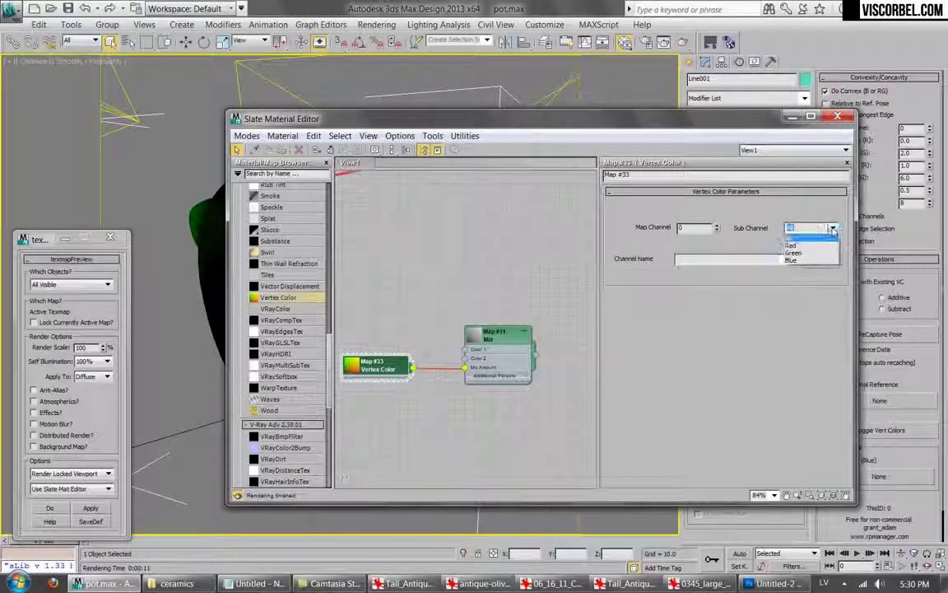
{"action": "left_click", "coordinate": [794, 245]}
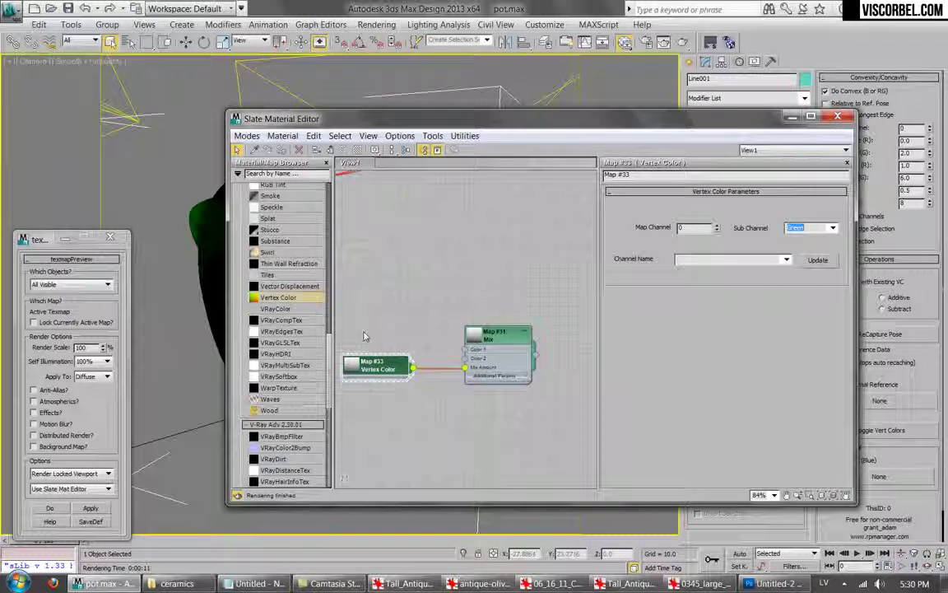
Open the Mix map's parameters and add a new VRayMtl with the Mix map wired as its diffuse map.
{"action": "left_click_drag", "start_coordinate": [494, 344], "coordinate": [507, 284]}
{"action": "double_click", "coordinate": [506, 285]}
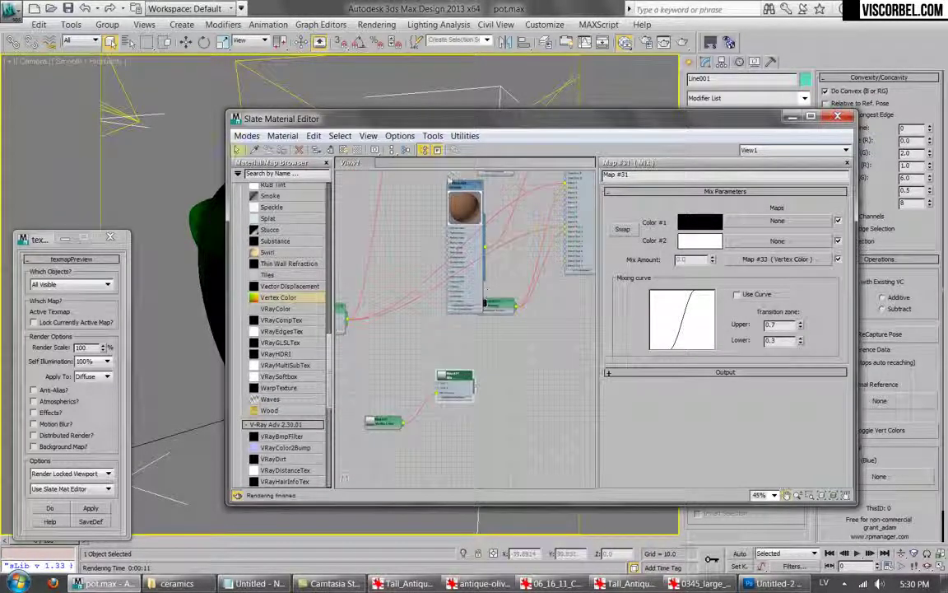
{"action": "scroll", "coordinate": [284, 329], "scroll_direction": "up", "scroll_amount": 15}
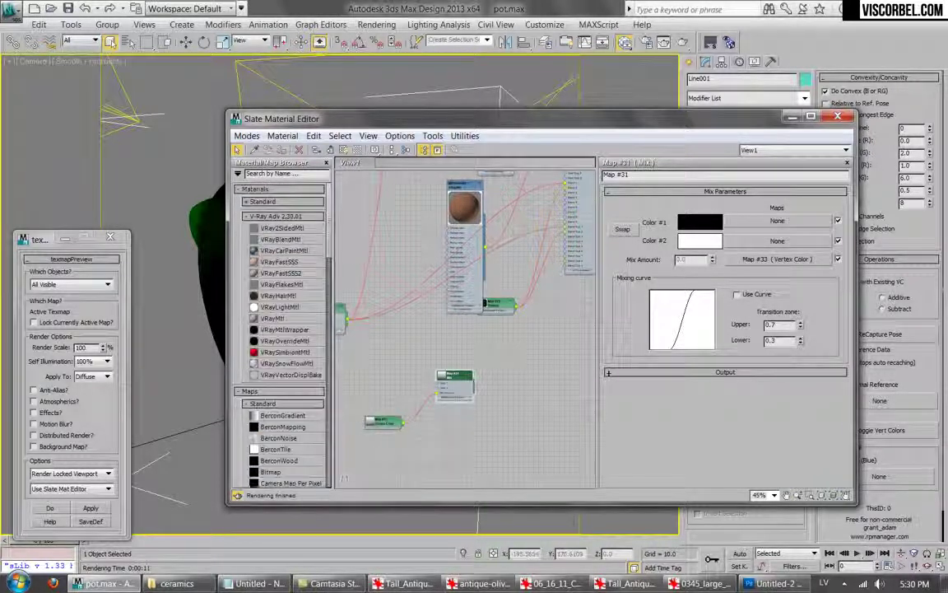
{"action": "left_click_drag", "start_coordinate": [278, 320], "coordinate": [524, 385]}
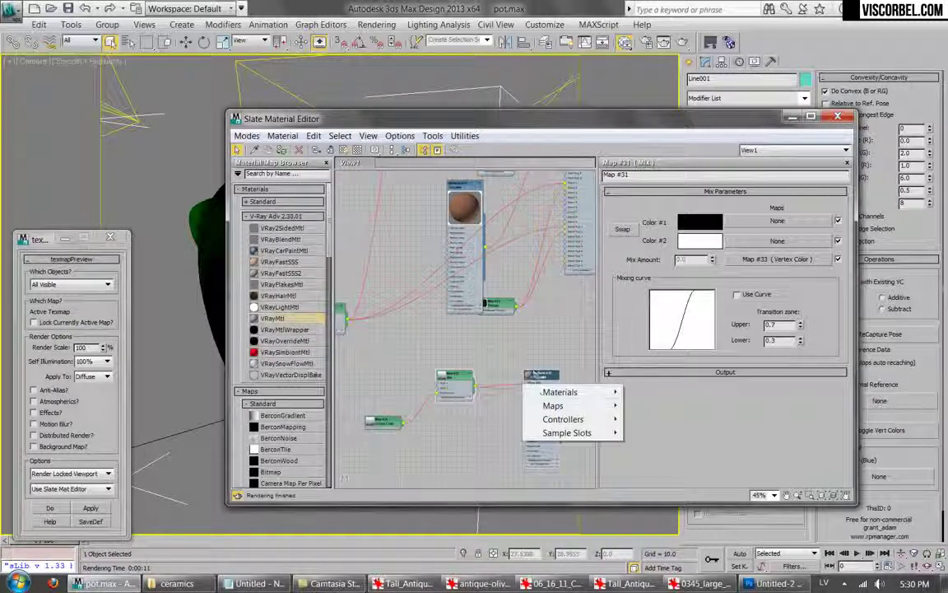
{"action": "left_click", "coordinate": [477, 386]}
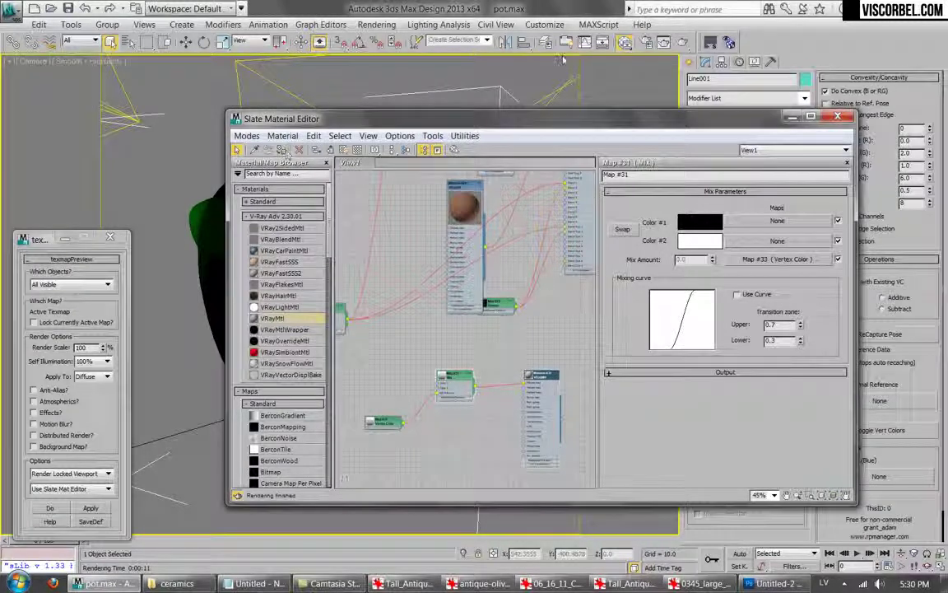
Assign the new VRayMtl to the pot and render a test of the convexity mask.
{"action": "left_click", "coordinate": [681, 42]}
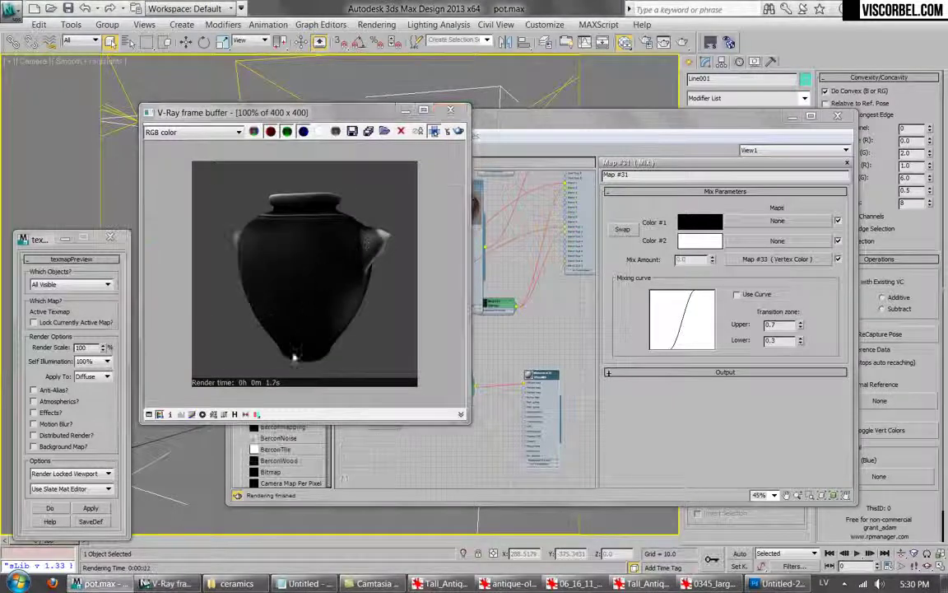
{"action": "left_click", "coordinate": [461, 114]}
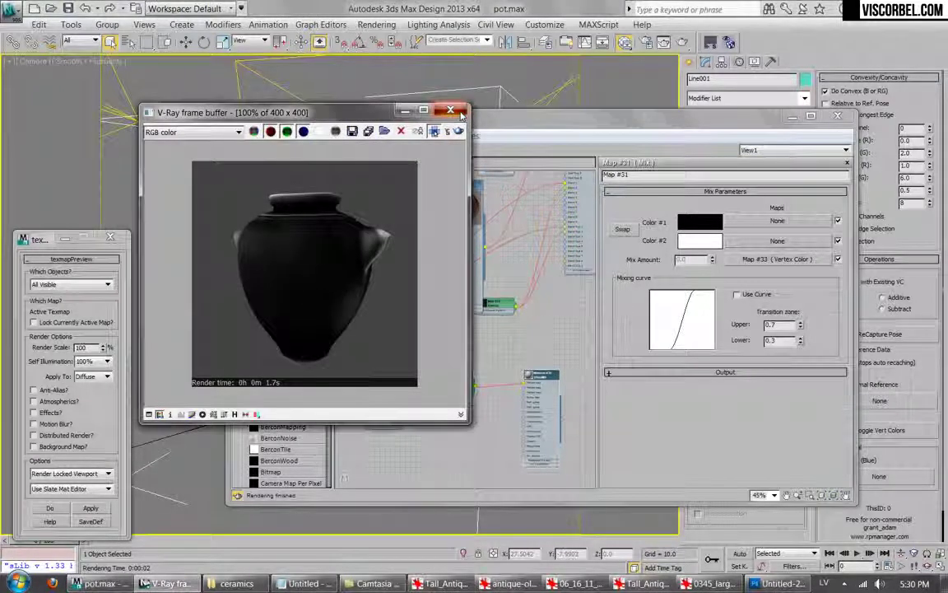
Load the bitmap dirt (13).png as the Mix map's Color #2 map.
{"action": "scroll", "coordinate": [443, 399], "scroll_direction": "up", "scroll_amount": 2}
{"action": "mouse_move", "coordinate": [457, 376]}
{"action": "left_mouse_down"}
{"action": "mouse_move", "coordinate": [454, 391]}
{"action": "mouse_move", "coordinate": [387, 380]}
{"action": "mouse_move", "coordinate": [451, 394]}
{"action": "mouse_move", "coordinate": [429, 352]}
{"action": "mouse_move", "coordinate": [402, 356]}
{"action": "mouse_move", "coordinate": [420, 350]}
{"action": "mouse_move", "coordinate": [469, 382]}
{"action": "left_mouse_up"}
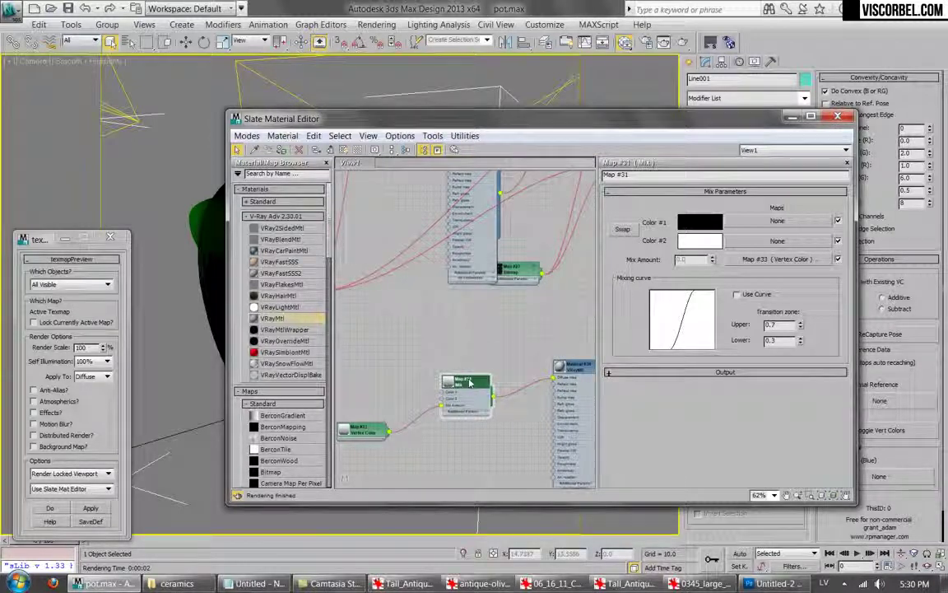
{"action": "left_click", "coordinate": [777, 240]}
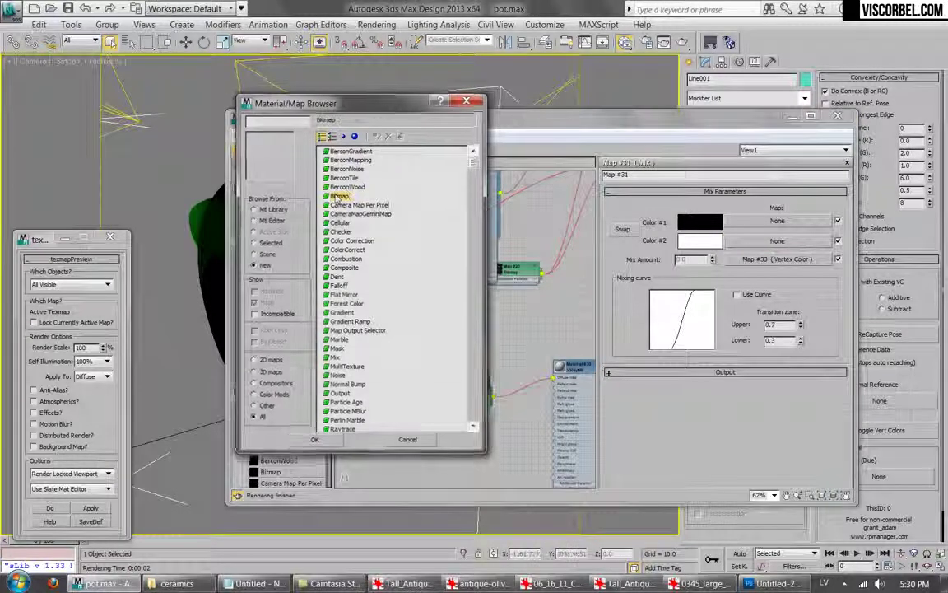
{"action": "double_click", "coordinate": [339, 197]}
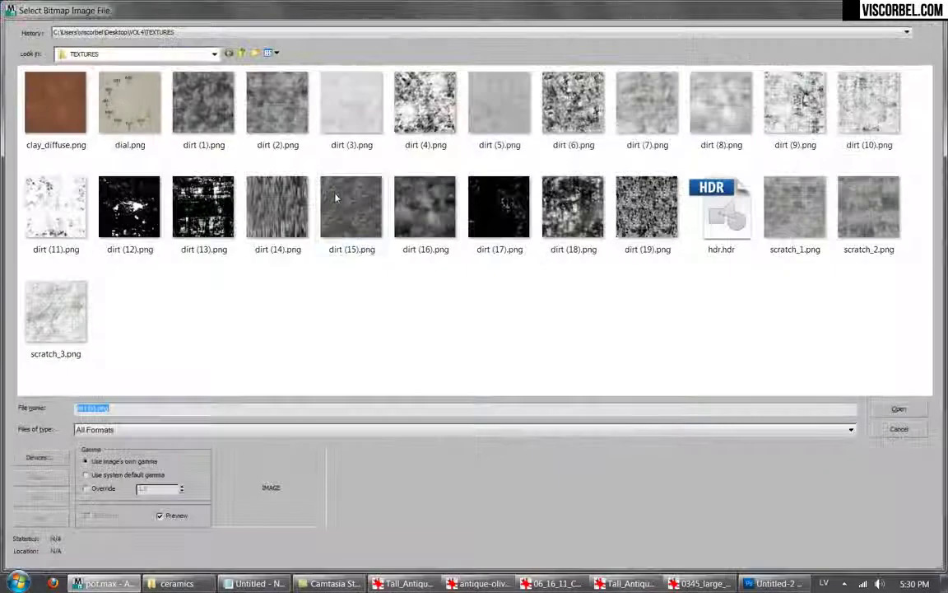
{"action": "double_click", "coordinate": [191, 221]}
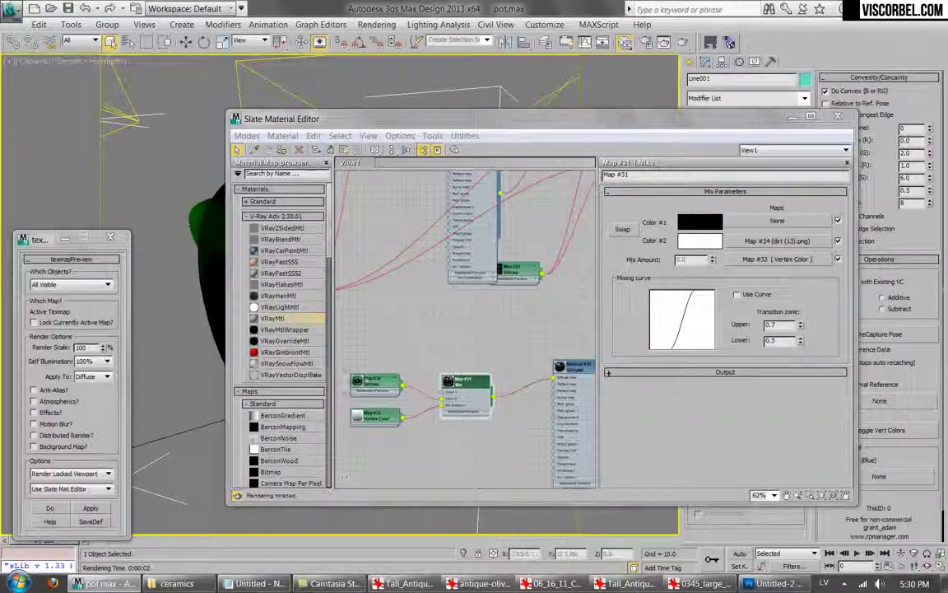
Display the dirt (13).png map on the pot in the viewport and move the material editor clear of the pot's rim.
{"action": "right_click", "coordinate": [377, 385]}
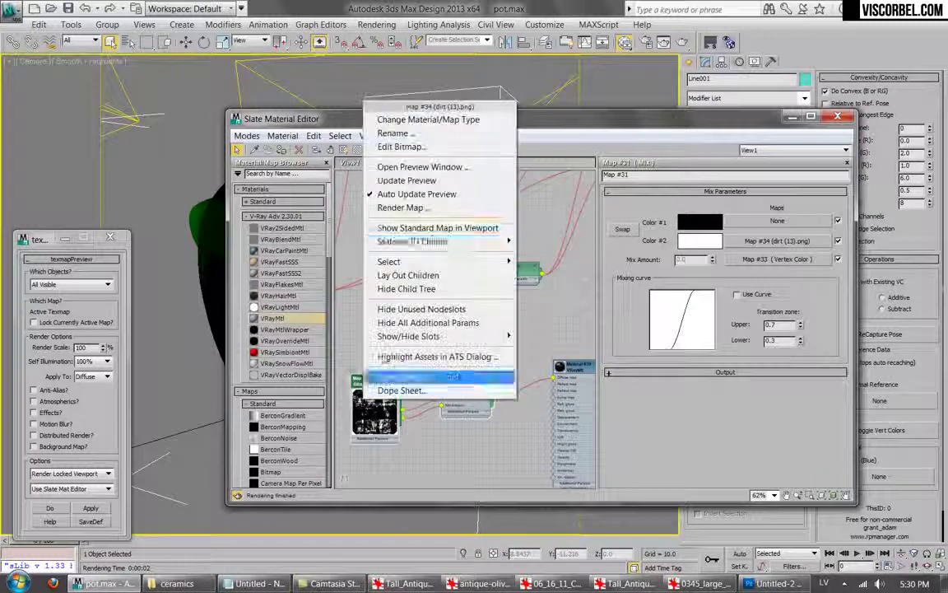
{"action": "left_click", "coordinate": [412, 241]}
{"action": "left_click_drag", "start_coordinate": [422, 125], "coordinate": [333, 263]}
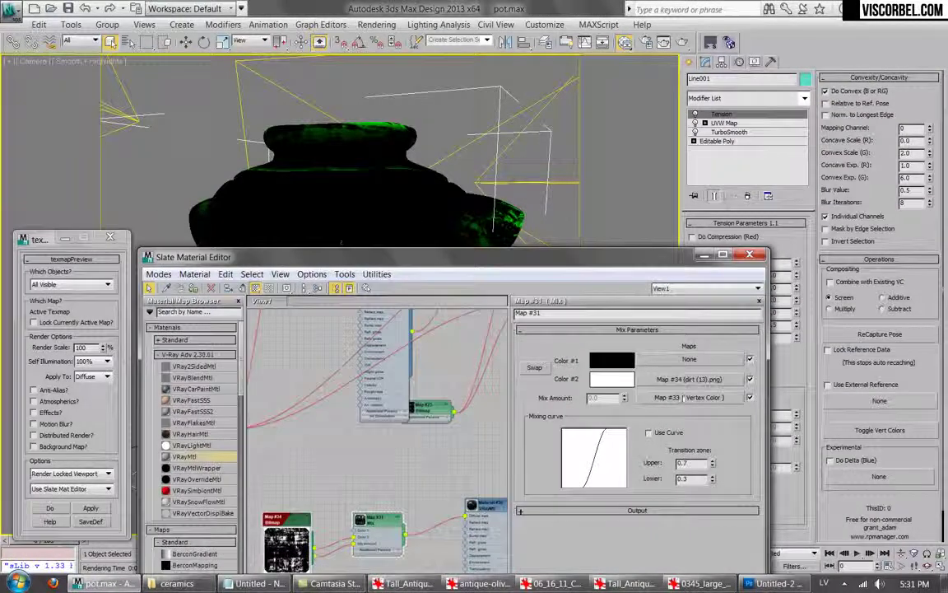
Hide the pot's vertex colours and set the dirt (13).png bitmap's tiling to 3.0 in U and V.
{"action": "left_click", "coordinate": [689, 379]}
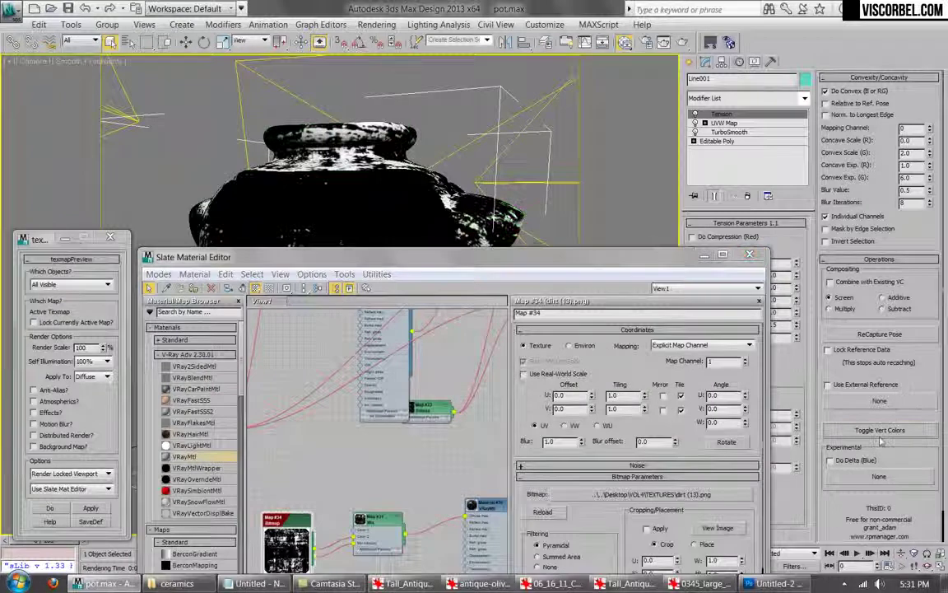
{"action": "double_click", "coordinate": [615, 395]}
{"action": "type", "text": "3"}
{"action": "key", "text": "Tab"}
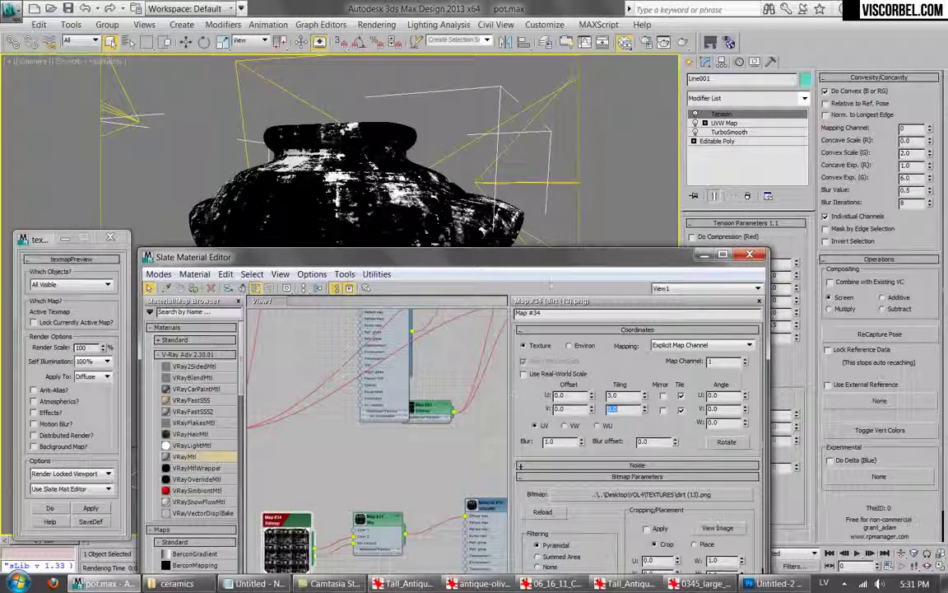
Reopen the Mix map's parameters and render a test of the pot with the tiled dirt mask.
{"action": "left_click_drag", "start_coordinate": [558, 263], "coordinate": [599, 128]}
{"action": "double_click", "coordinate": [428, 391]}
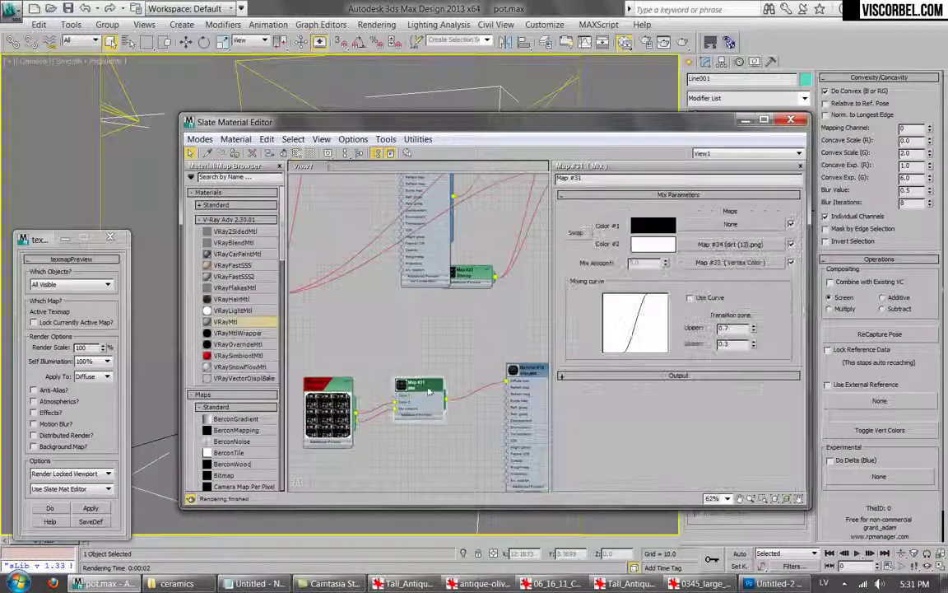
{"action": "left_click", "coordinate": [682, 43]}
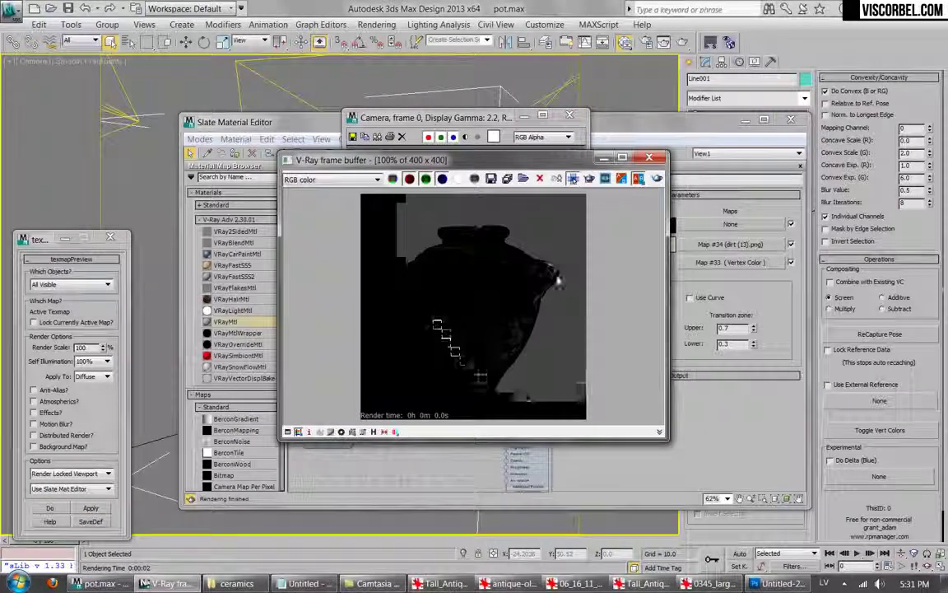
{"action": "left_click", "coordinate": [569, 114]}
{"action": "scroll", "coordinate": [412, 346], "scroll_direction": "up", "scroll_amount": 2}
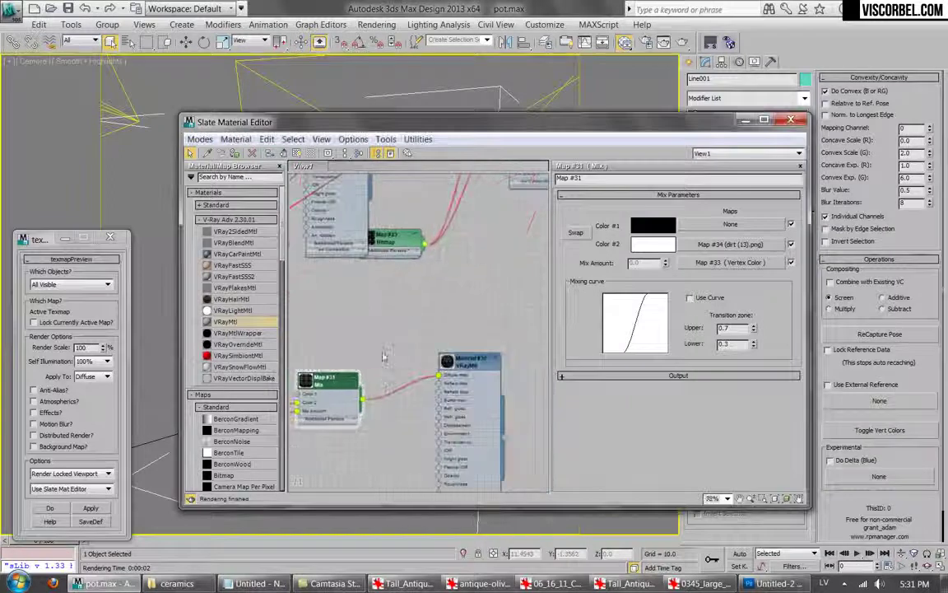
Insert an Output map between the Mix map and the test V-Ray material's diffuse slot, spacing out the nodes.
{"action": "left_click_drag", "start_coordinate": [281, 253], "coordinate": [286, 362]}
{"action": "left_click_drag", "start_coordinate": [224, 297], "coordinate": [403, 351]}
{"action": "left_click_drag", "start_coordinate": [470, 365], "coordinate": [523, 356]}
{"action": "left_click_drag", "start_coordinate": [396, 358], "coordinate": [424, 376]}
{"action": "left_click_drag", "start_coordinate": [522, 360], "coordinate": [513, 360]}
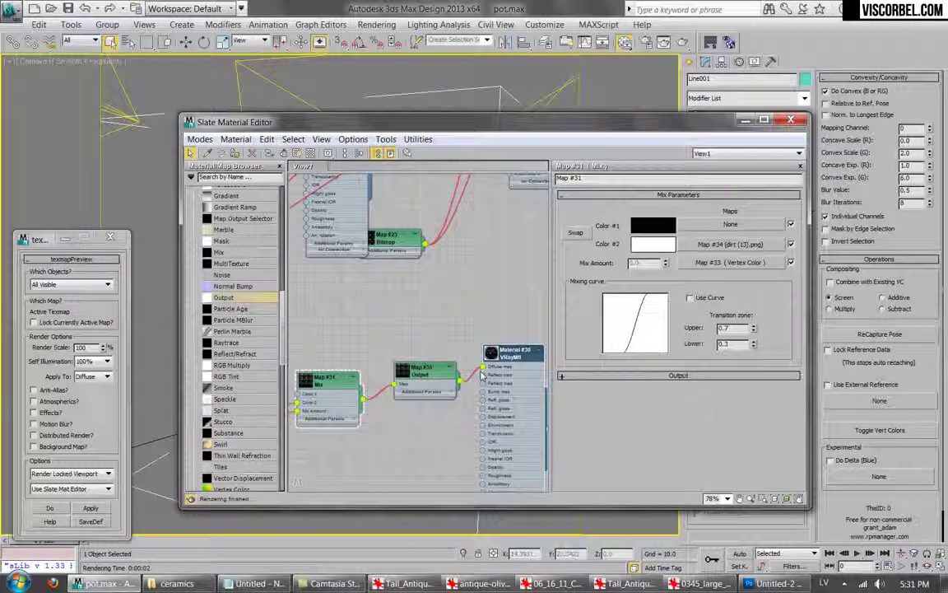
{"action": "right_click", "coordinate": [421, 376]}
{"action": "left_click", "coordinate": [421, 376]}
{"action": "right_click", "coordinate": [422, 376]}
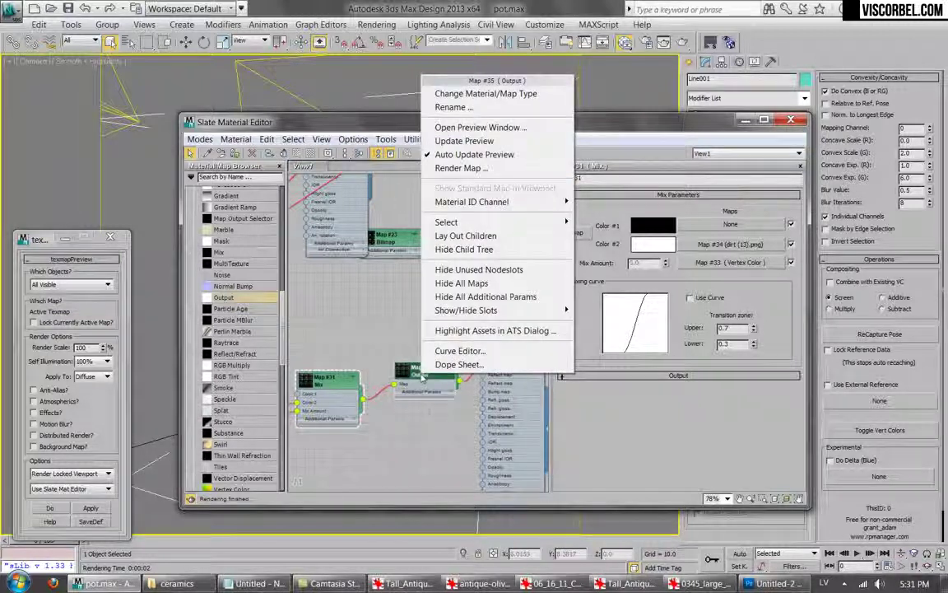
{"action": "left_click", "coordinate": [378, 339]}
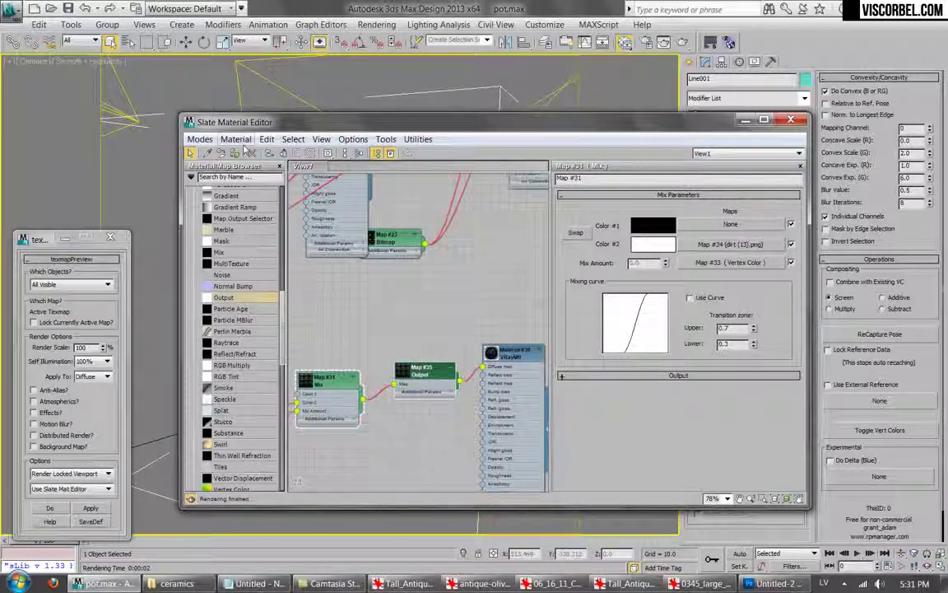
{"action": "left_click", "coordinate": [236, 139]}
{"action": "mouse_move", "coordinate": [270, 147]}
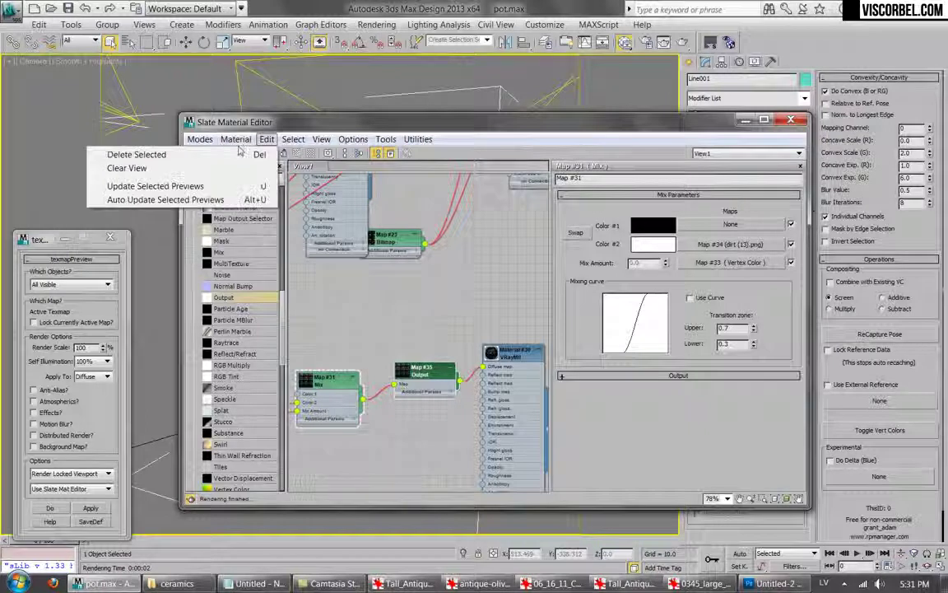
{"action": "mouse_move", "coordinate": [233, 144]}
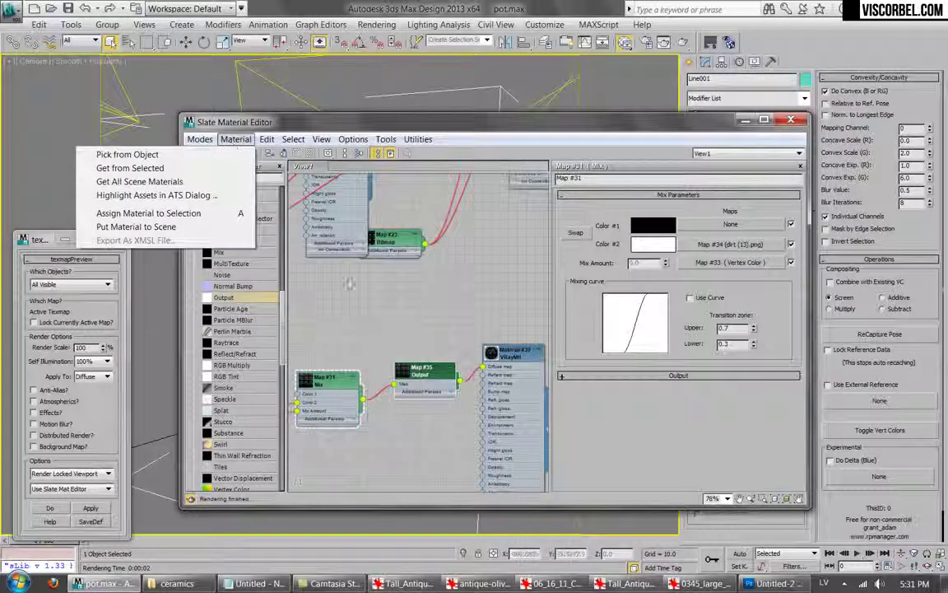
{"action": "left_click", "coordinate": [518, 356]}
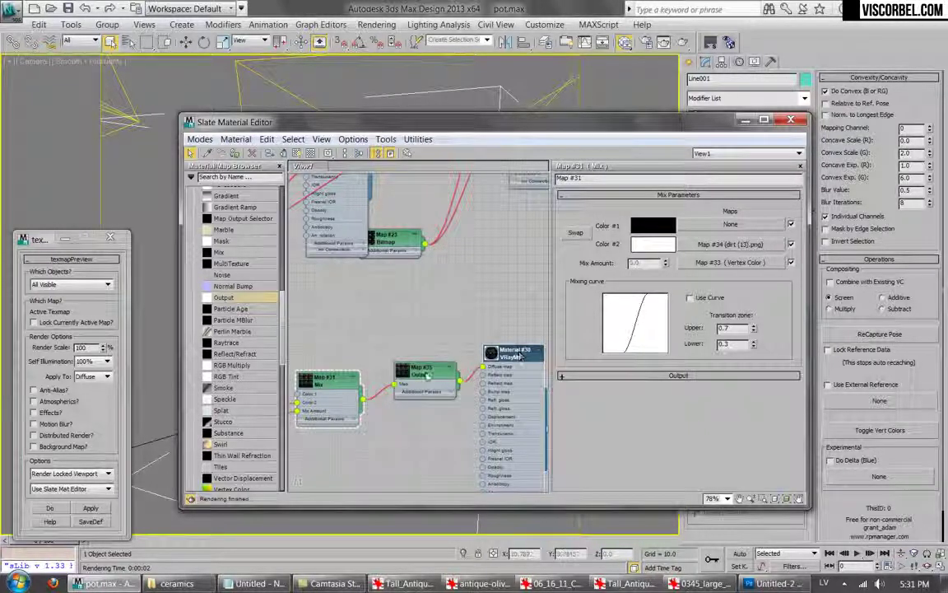
Enable the Output map's mono color map and add two curve points forming a steep ramp, the upper at about 0.363, 1.011.
{"action": "double_click", "coordinate": [421, 368]}
{"action": "left_click", "coordinate": [553, 256]}
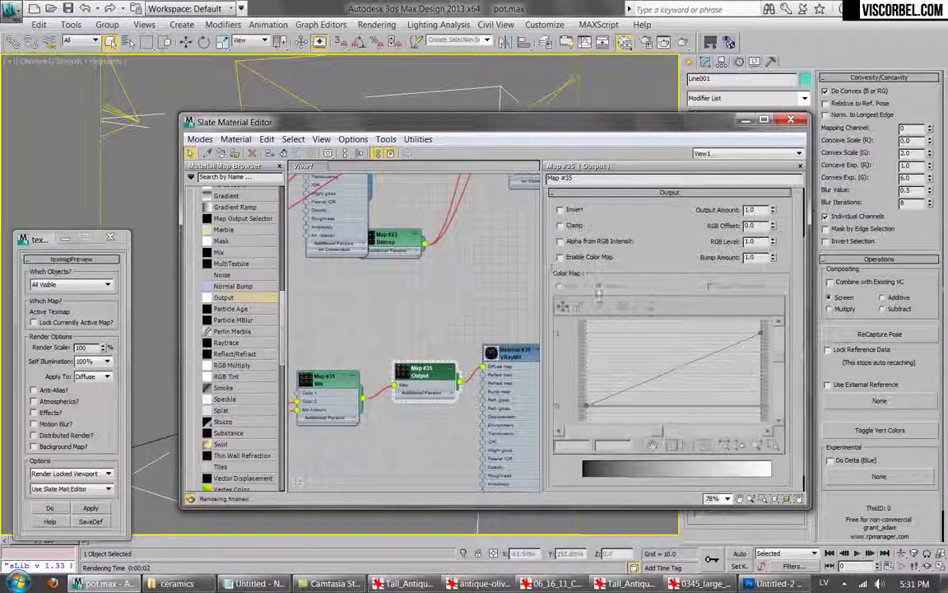
{"action": "left_click", "coordinate": [587, 304]}
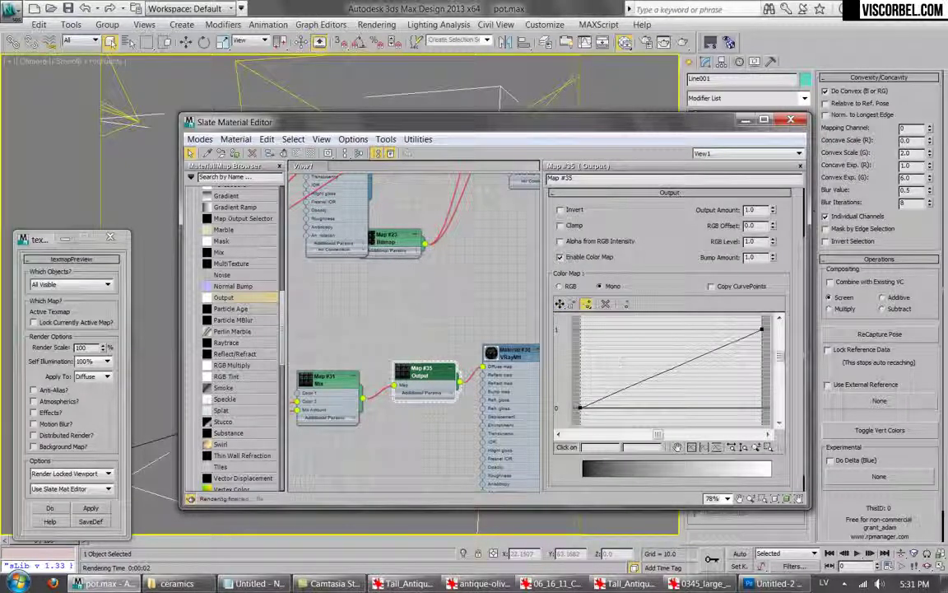
{"action": "left_click", "coordinate": [626, 387]}
{"action": "left_click_drag", "start_coordinate": [626, 386], "coordinate": [646, 327]}
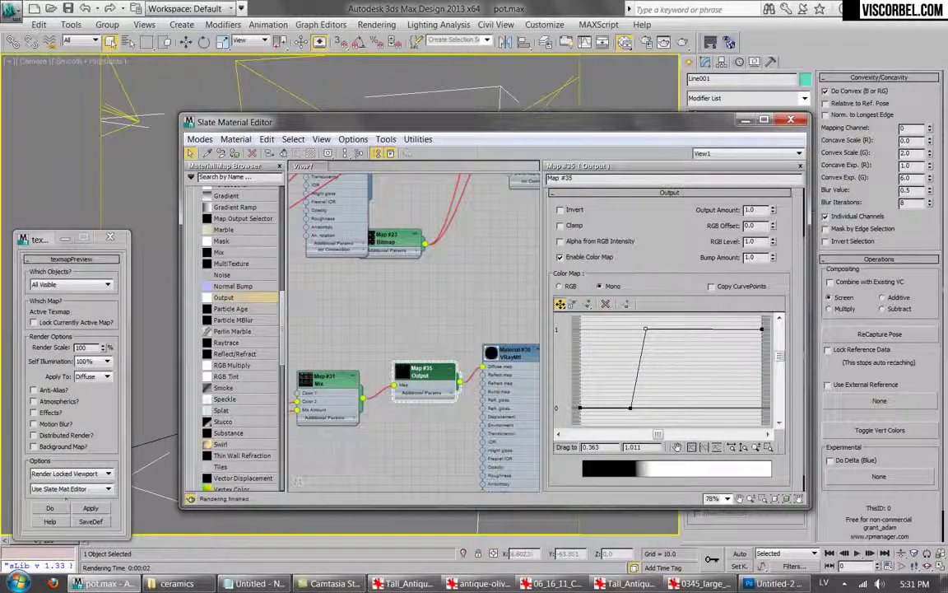
Move the color map curve's lower ramp point to about 0.09, 0.007 and render previews of the mask on the pot.
{"action": "left_click", "coordinate": [90, 507]}
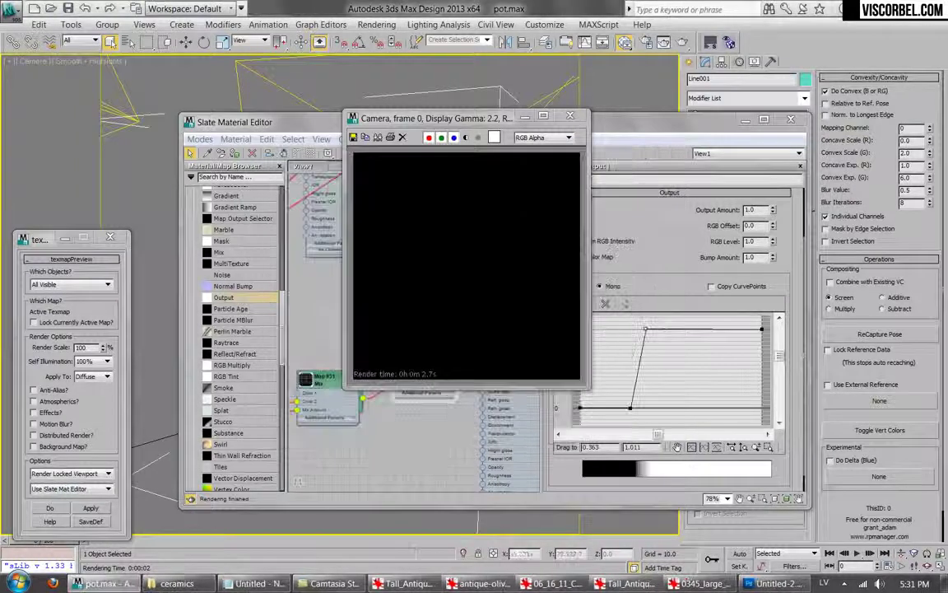
{"action": "left_click_drag", "start_coordinate": [630, 423], "coordinate": [598, 413]}
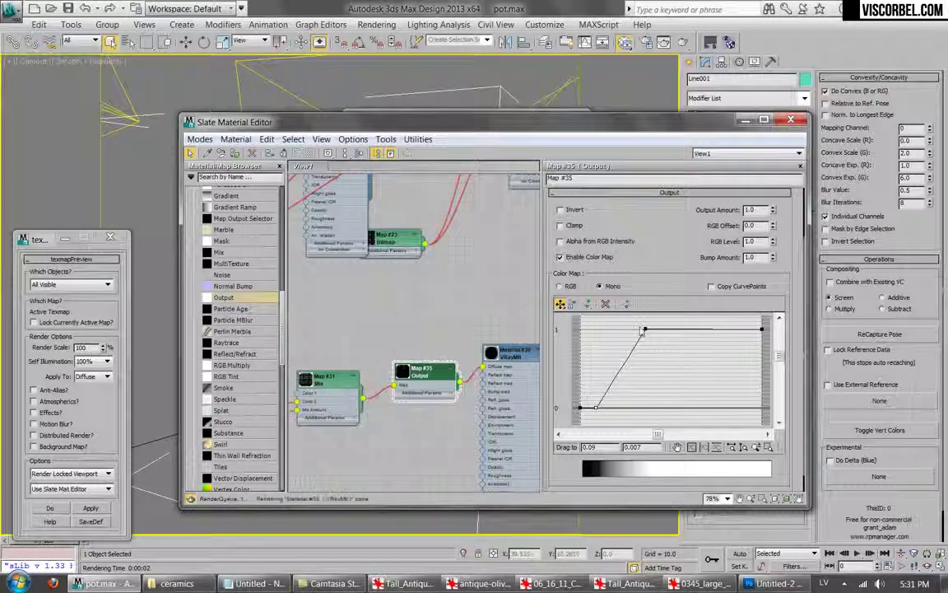
{"action": "key", "text": "shift+q"}
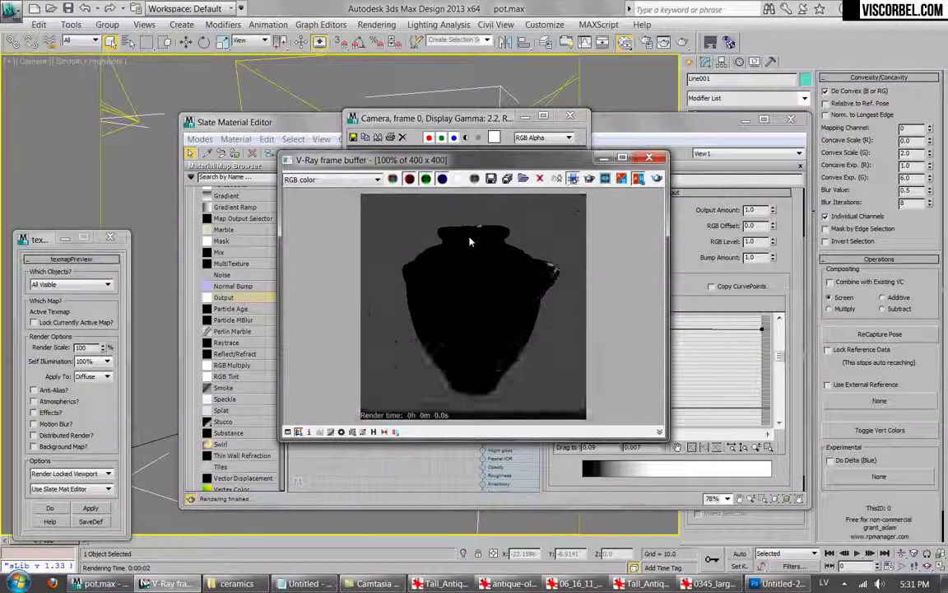
{"action": "left_click", "coordinate": [571, 117]}
Connect the Output map as the third coat's blend mask in the blend material and move the brown V-Ray material node off the bitmap node.
{"action": "scroll", "coordinate": [471, 340], "scroll_direction": "down", "scroll_amount": 4}
{"action": "scroll", "coordinate": [472, 334], "scroll_direction": "up", "scroll_amount": 3}
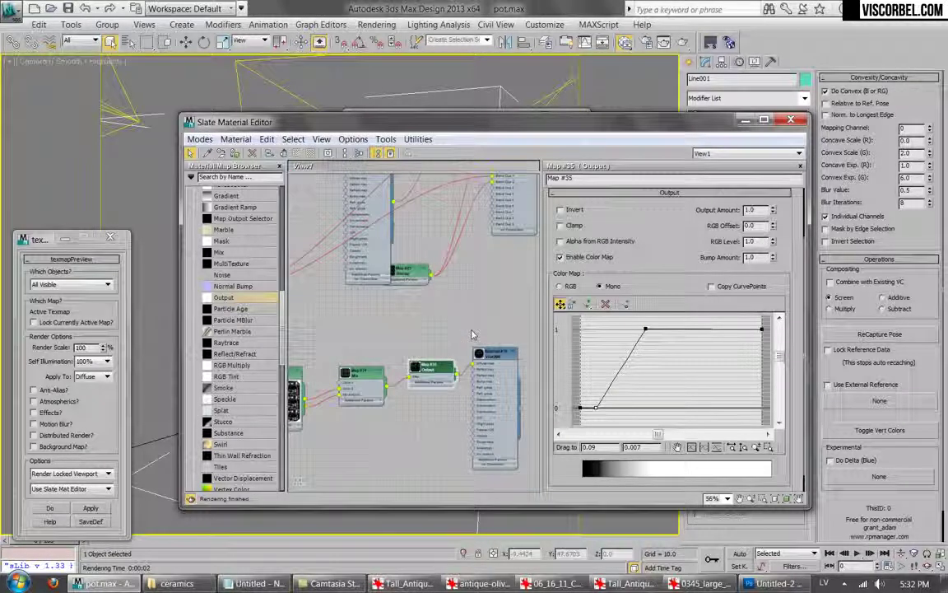
{"action": "middle_click_drag", "start_coordinate": [423, 312], "coordinate": [438, 417]}
{"action": "scroll", "coordinate": [421, 404], "scroll_direction": "down", "scroll_amount": 1}
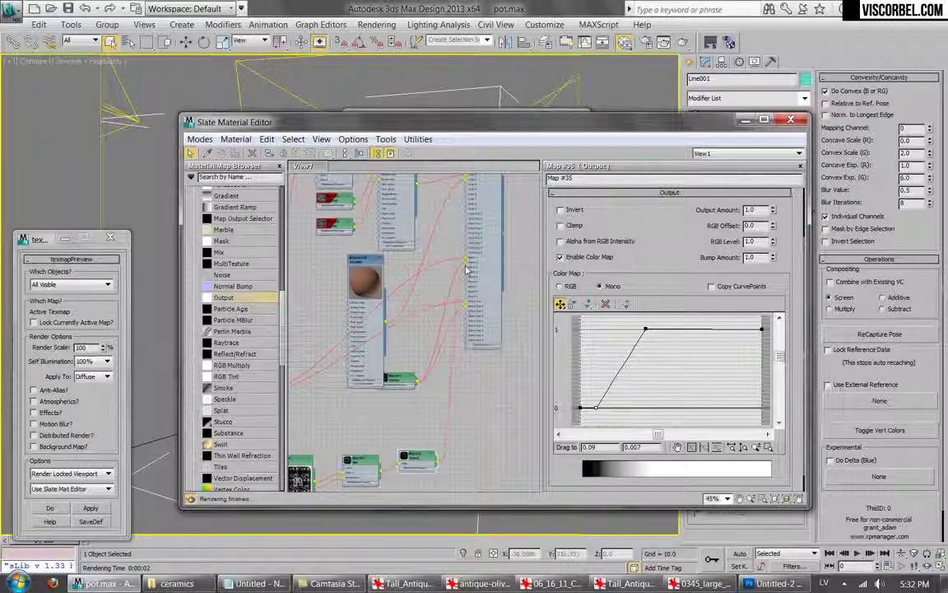
{"action": "mouse_move", "coordinate": [364, 257]}
{"action": "left_mouse_down"}
{"action": "mouse_move", "coordinate": [345, 263]}
{"action": "mouse_move", "coordinate": [349, 248]}
{"action": "left_mouse_up"}
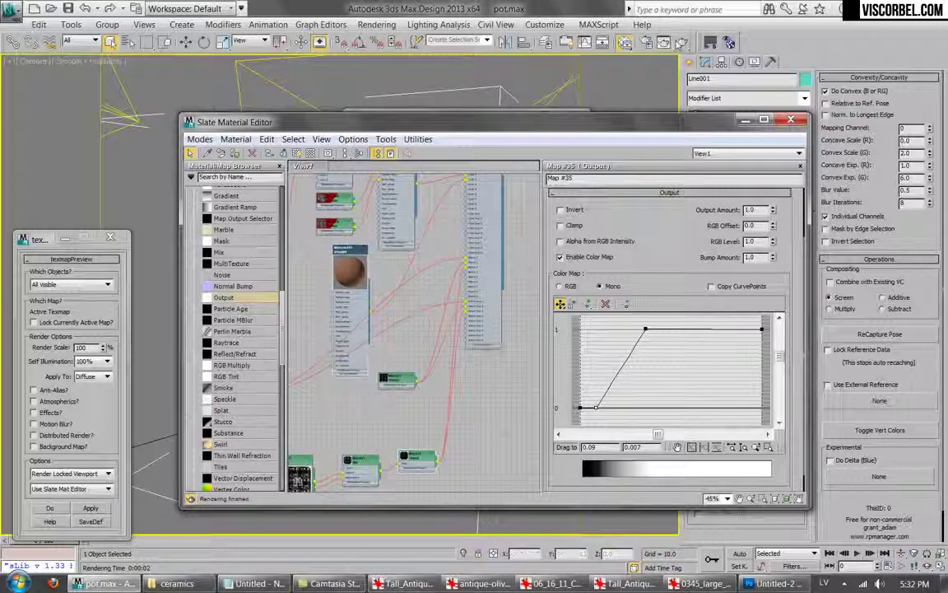
Render the pot with the full blend material and inspect the neck, handle and body up close.
{"action": "left_click", "coordinate": [680, 43]}
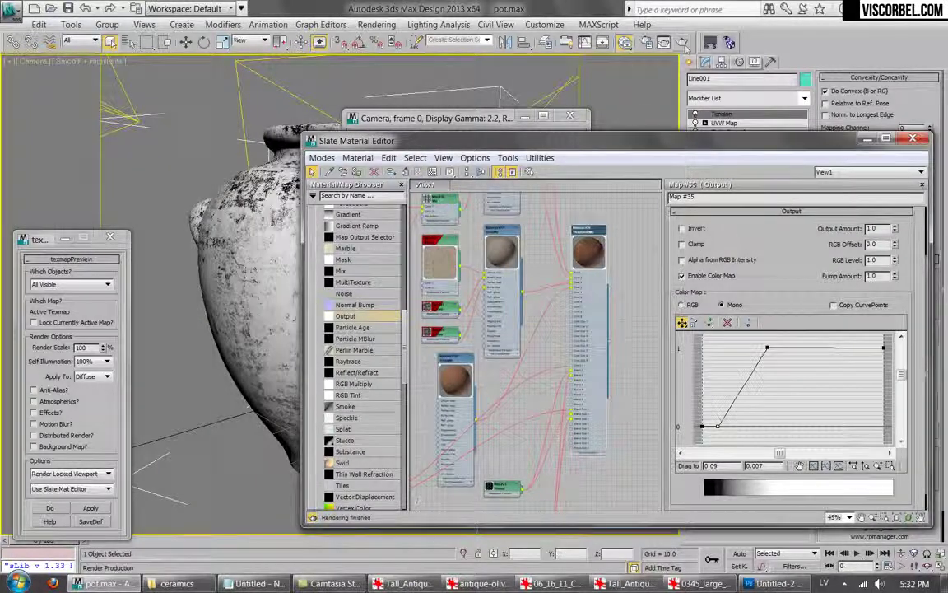
{"action": "left_click", "coordinate": [624, 43]}
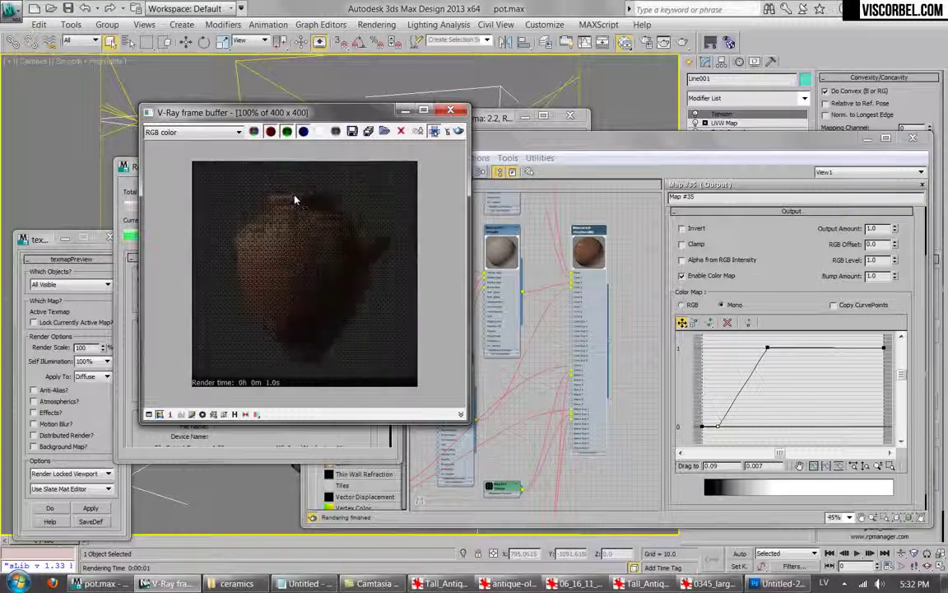
{"action": "scroll", "coordinate": [309, 191], "scroll_direction": "up", "scroll_amount": 1}
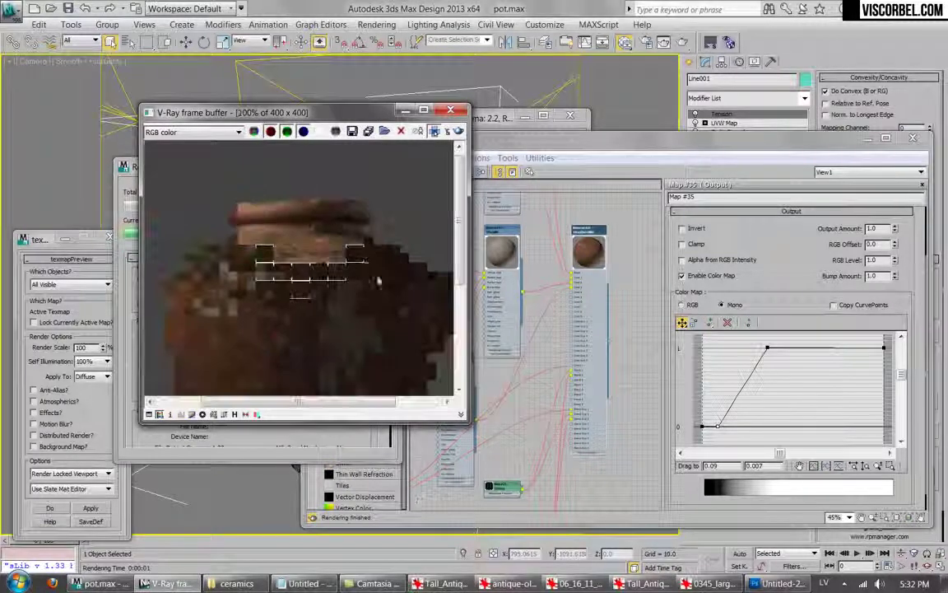
{"action": "middle_click_drag", "start_coordinate": [376, 275], "coordinate": [306, 247]}
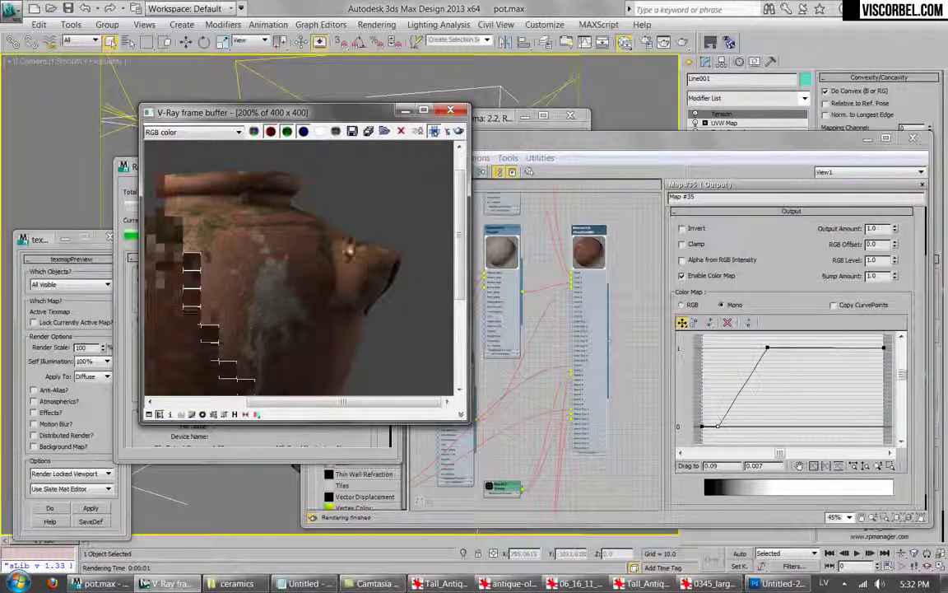
{"action": "scroll", "coordinate": [356, 260], "scroll_direction": "down", "scroll_amount": 1}
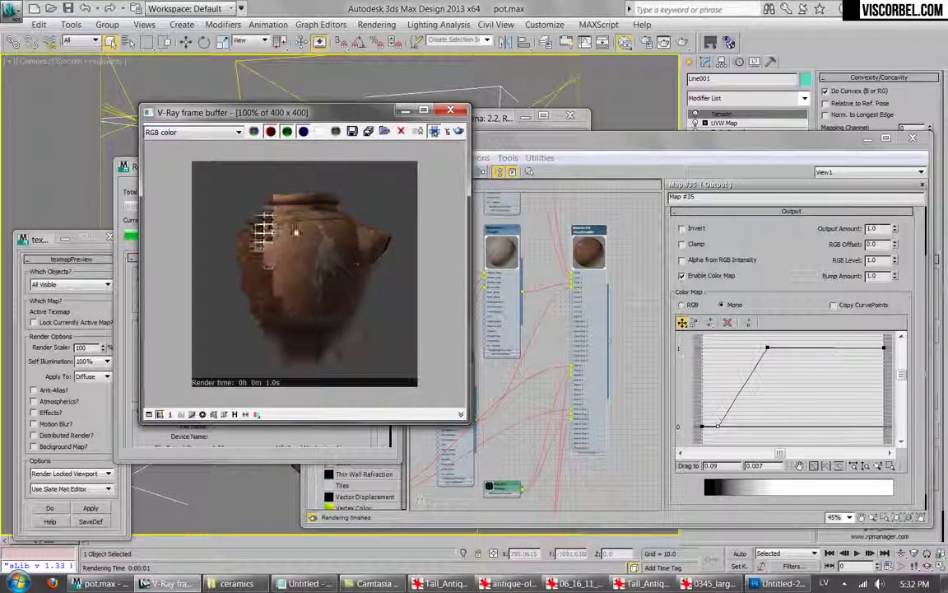
{"action": "left_click", "coordinate": [129, 326]}
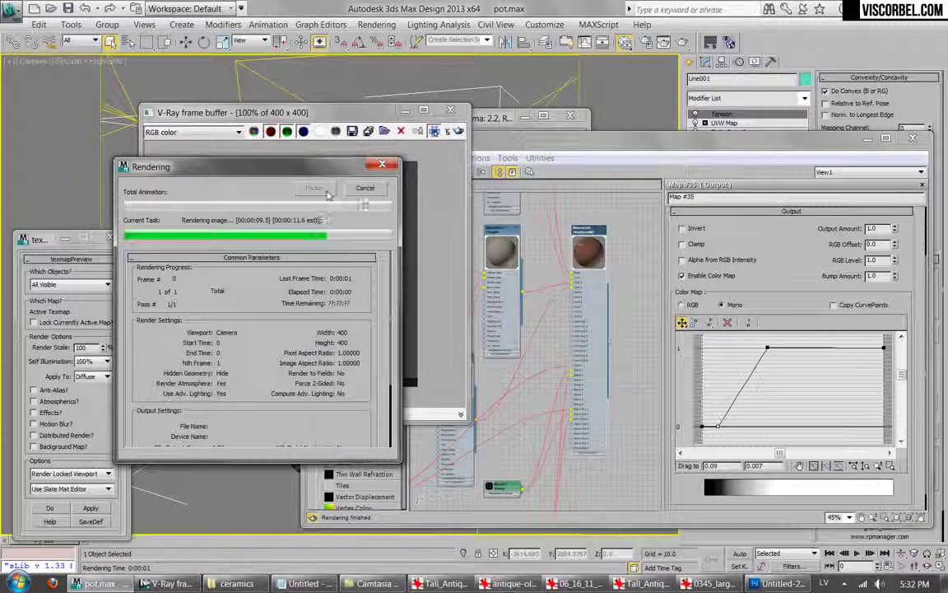
Add a Composite map beside the Output map and open its parameters, moving the material editor clear of the render.
{"action": "left_click_drag", "start_coordinate": [586, 138], "coordinate": [605, 70]}
{"action": "mouse_move", "coordinate": [548, 325]}
{"action": "middle_mouse_down"}
{"action": "mouse_move", "coordinate": [520, 164]}
{"action": "mouse_move", "coordinate": [546, 338]}
{"action": "middle_mouse_up"}
{"action": "scroll", "coordinate": [546, 339], "scroll_direction": "up", "scroll_amount": 1}
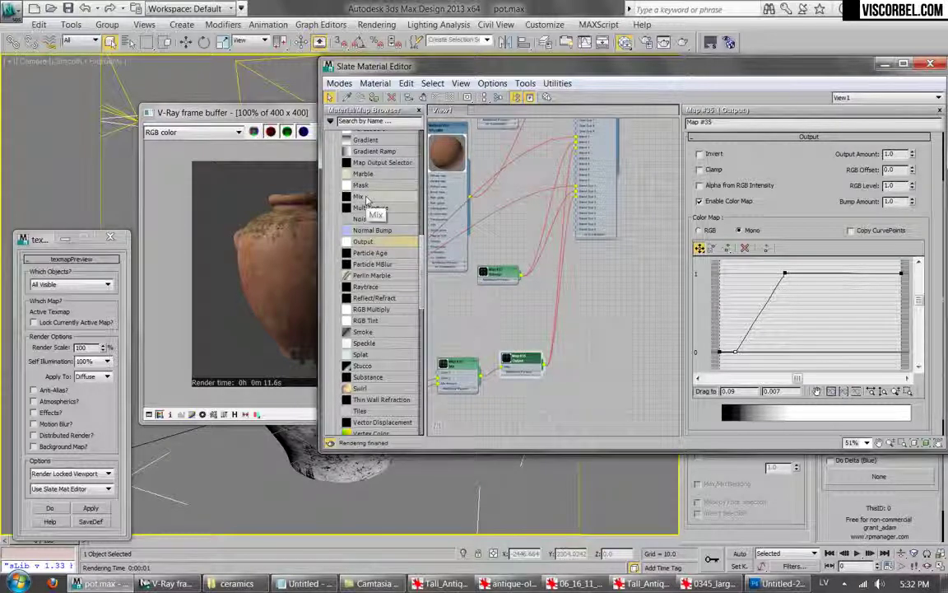
{"action": "scroll", "coordinate": [368, 215], "scroll_direction": "up", "scroll_amount": 6}
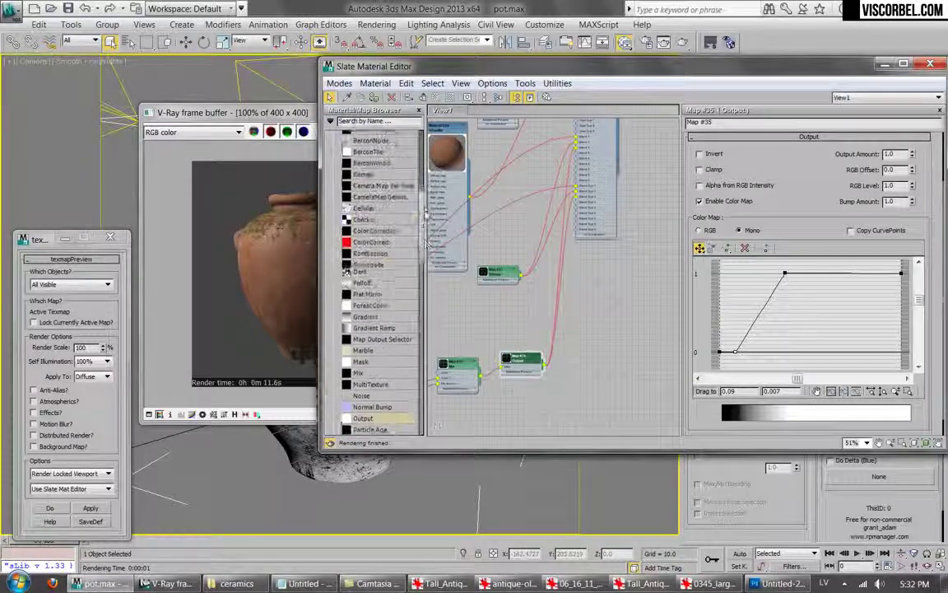
{"action": "scroll", "coordinate": [383, 238], "scroll_direction": "up", "scroll_amount": 1}
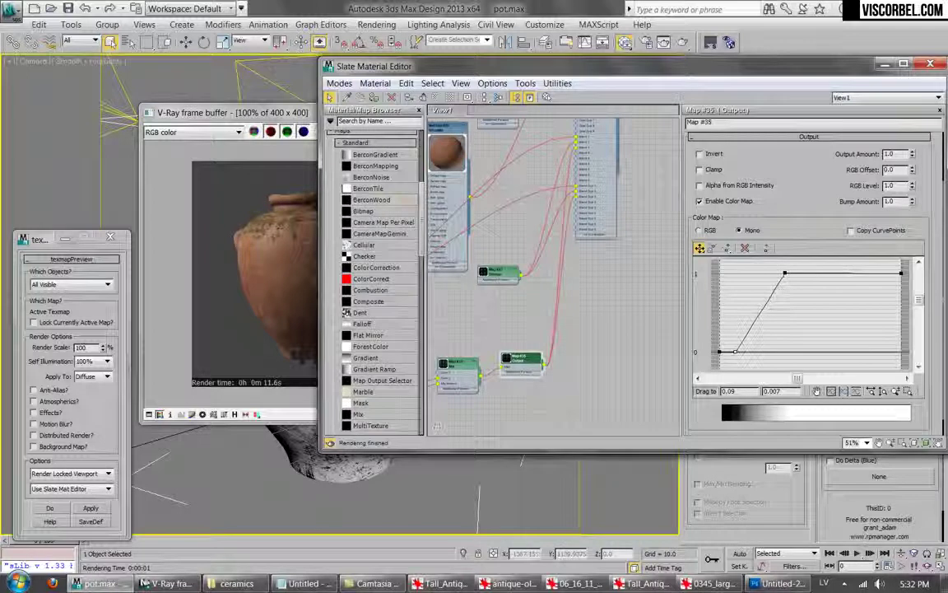
{"action": "left_click_drag", "start_coordinate": [358, 307], "coordinate": [596, 346]}
{"action": "middle_click_drag", "start_coordinate": [599, 346], "coordinate": [560, 305]}
{"action": "scroll", "coordinate": [560, 305], "scroll_direction": "up", "scroll_amount": 2}
{"action": "left_click_drag", "start_coordinate": [560, 305], "coordinate": [587, 317]}
{"action": "double_click", "coordinate": [587, 317]}
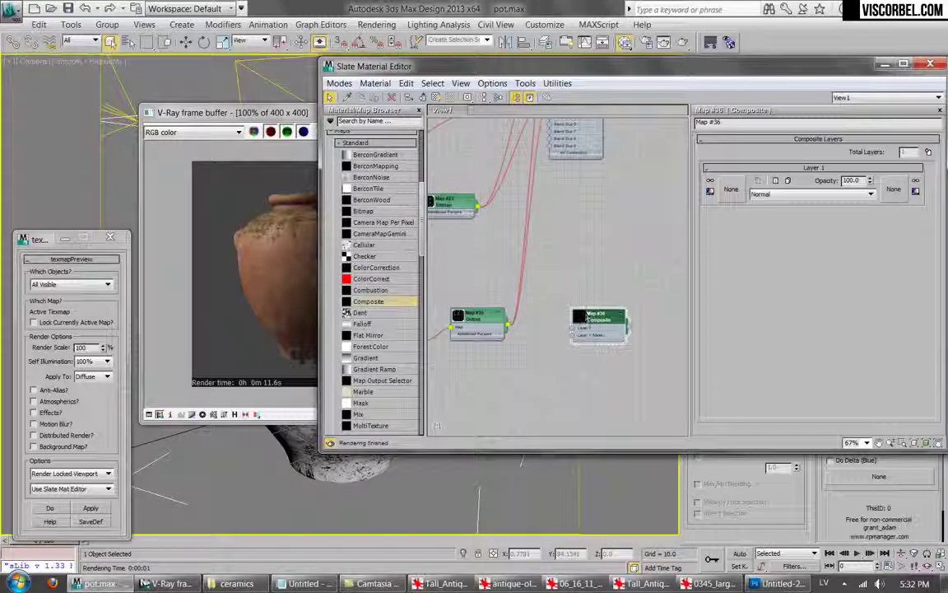
Load a Fractal Noise map into the Composite map's Layer 1 with size 3.0, levels 8.0, low threshold 0.4 and high threshold 0.6.
{"action": "left_click", "coordinate": [731, 190]}
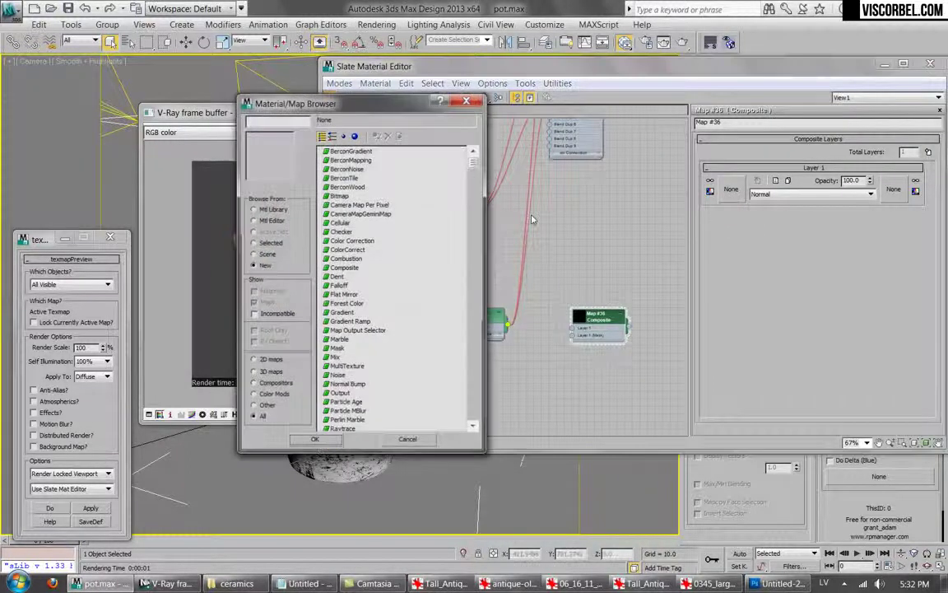
{"action": "double_click", "coordinate": [338, 376]}
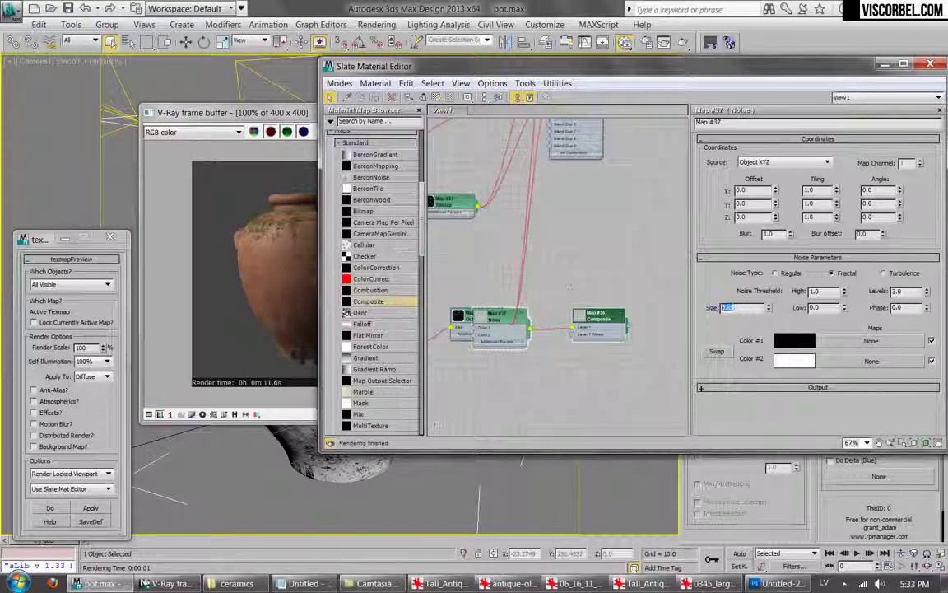
{"action": "left_click", "coordinate": [904, 291]}
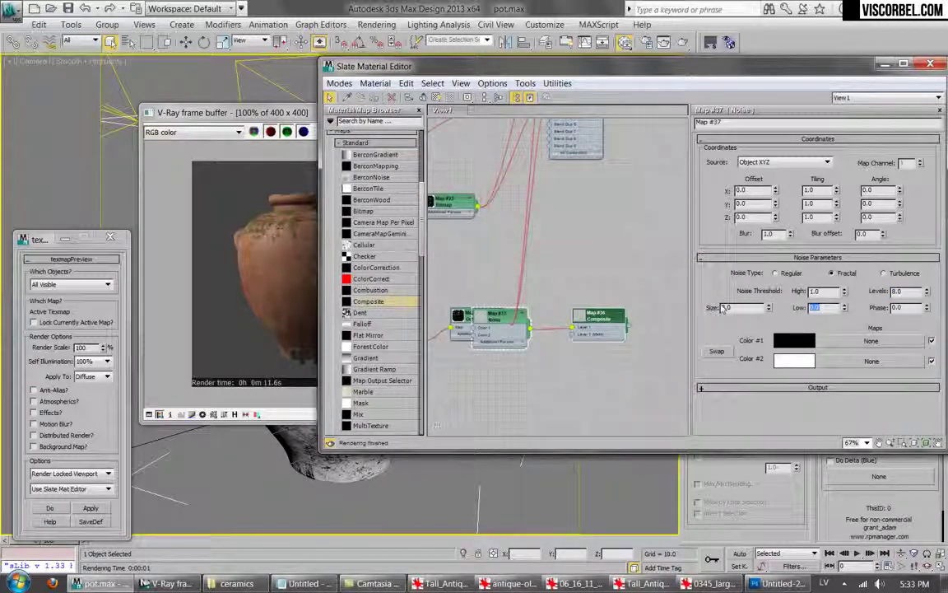
{"action": "type", "text": "0.4"}
{"action": "key", "text": "Return"}
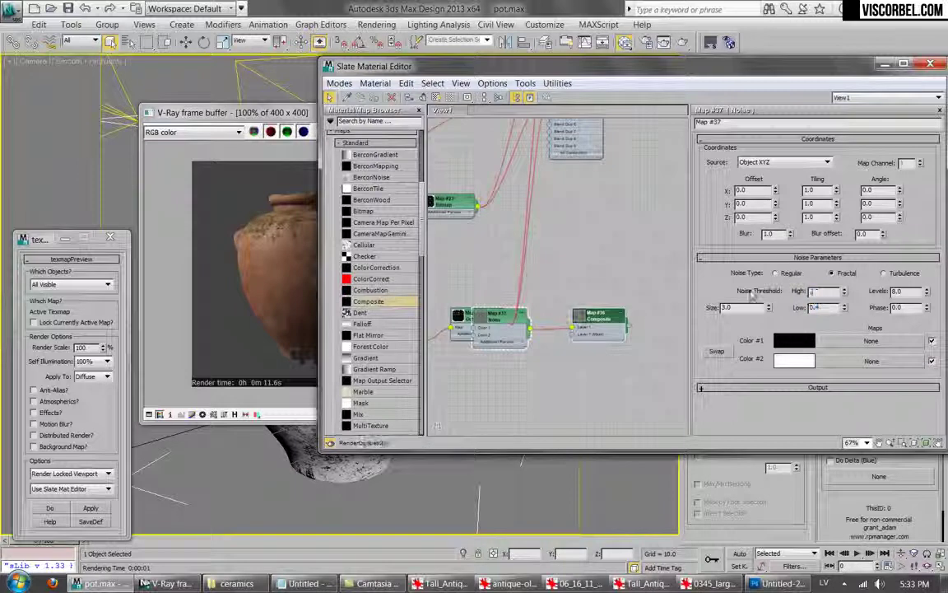
{"action": "type", "text": "0.6"}
{"action": "key", "text": "Return"}
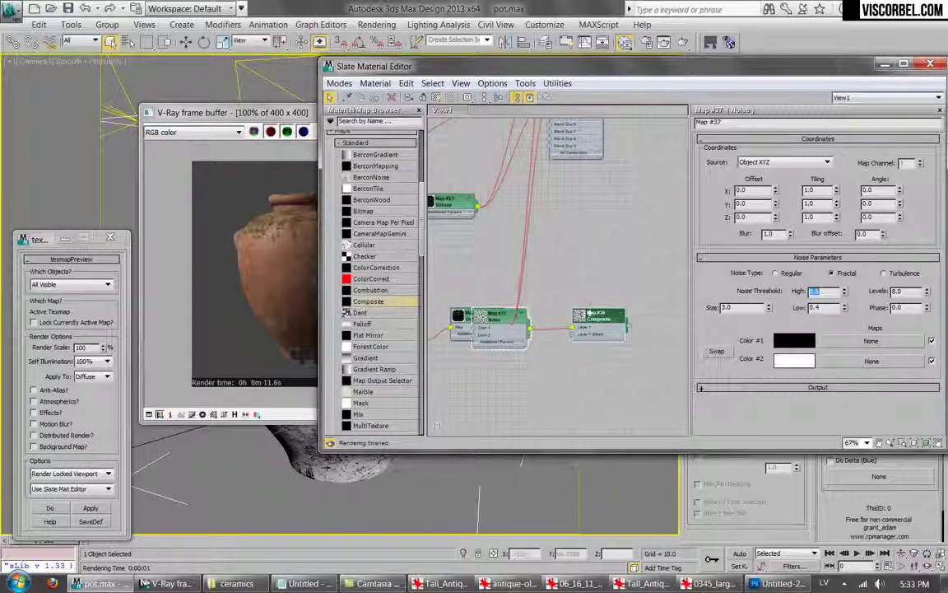
Move the Composite and Noise nodes clear of the Output node and reopen the Composite map's parameters.
{"action": "left_click", "coordinate": [594, 321]}
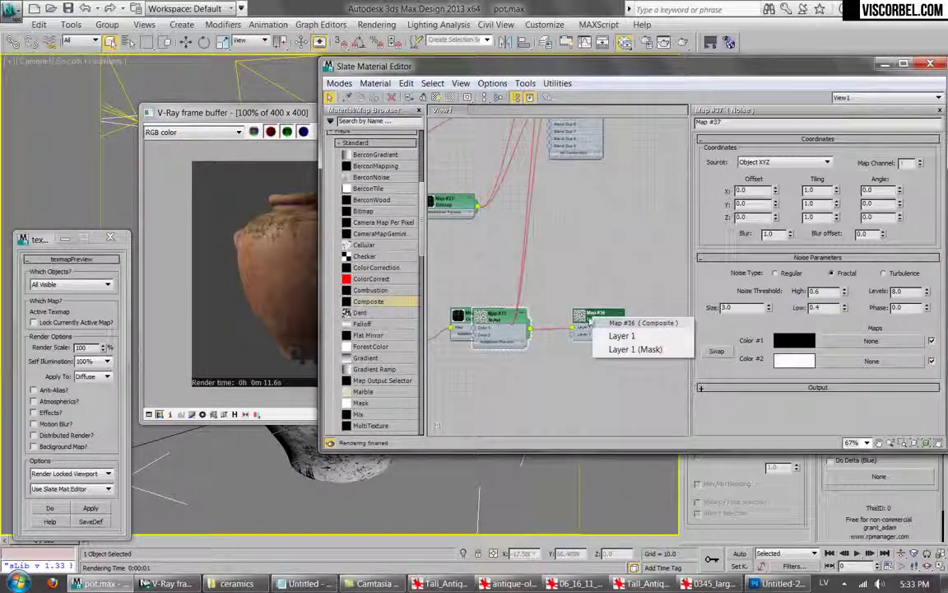
{"action": "left_click", "coordinate": [589, 316]}
{"action": "left_click_drag", "start_coordinate": [593, 316], "coordinate": [606, 278]}
{"action": "double_click", "coordinate": [606, 279]}
{"action": "left_click_drag", "start_coordinate": [492, 326], "coordinate": [540, 378]}
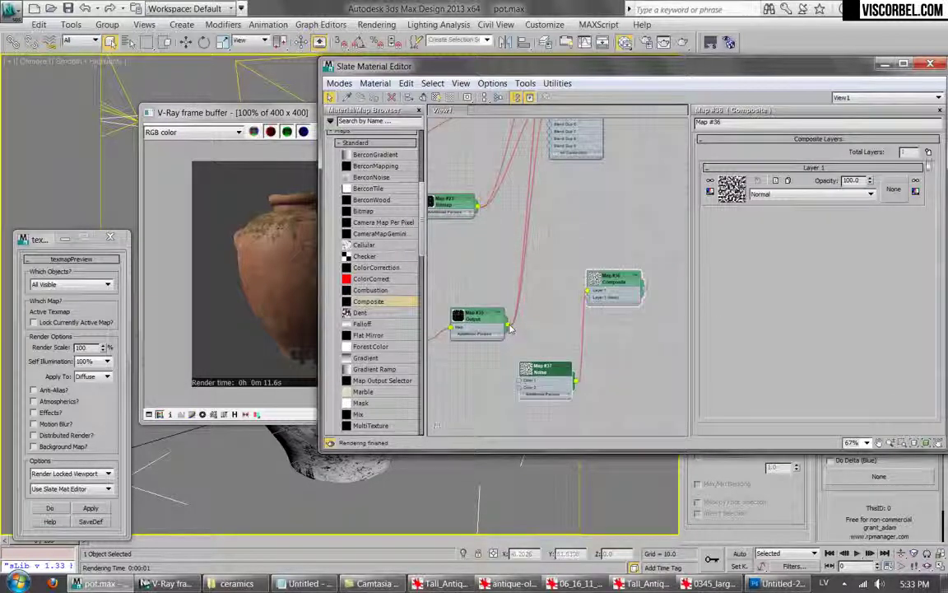
Add a second layer to the Composite map, connect the Output map to it and set its blending mode to Multiply.
{"action": "left_click", "coordinate": [927, 151]}
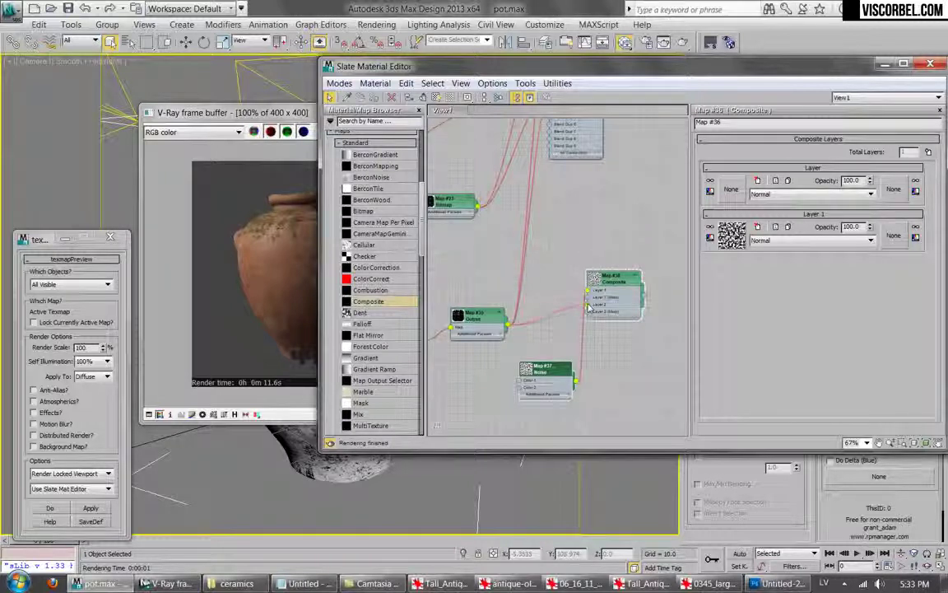
{"action": "left_click_drag", "start_coordinate": [589, 307], "coordinate": [595, 346]}
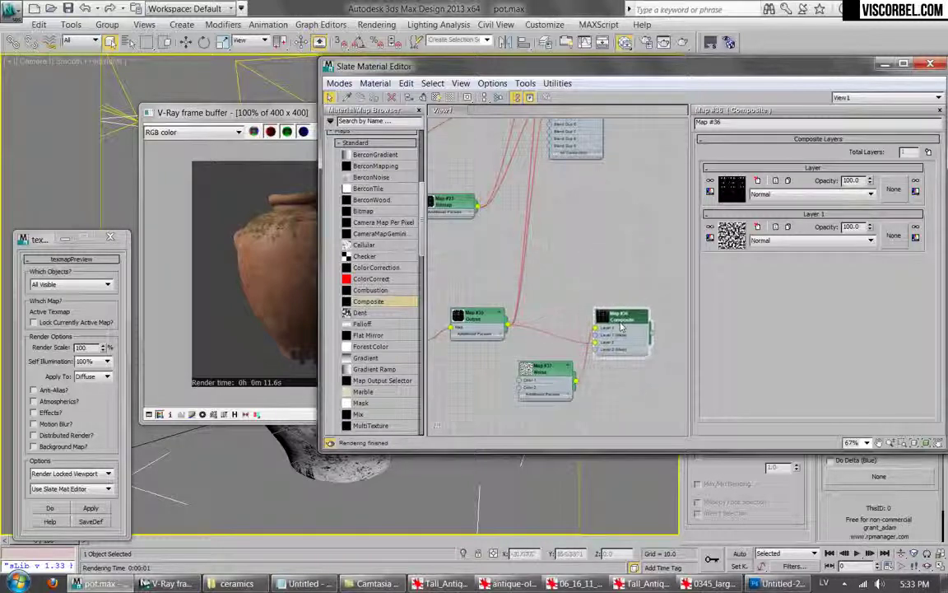
{"action": "left_click", "coordinate": [815, 195]}
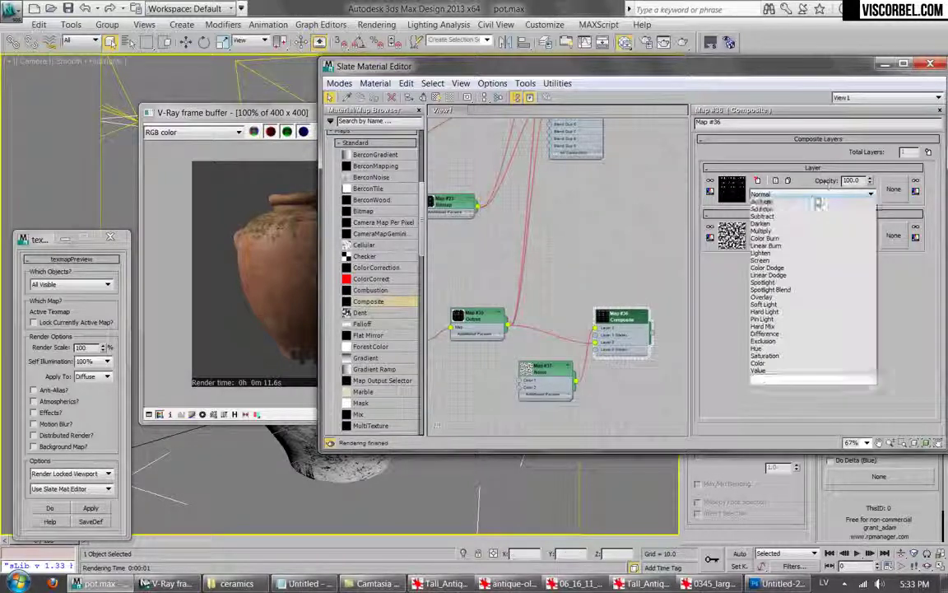
{"action": "left_click", "coordinate": [779, 240]}
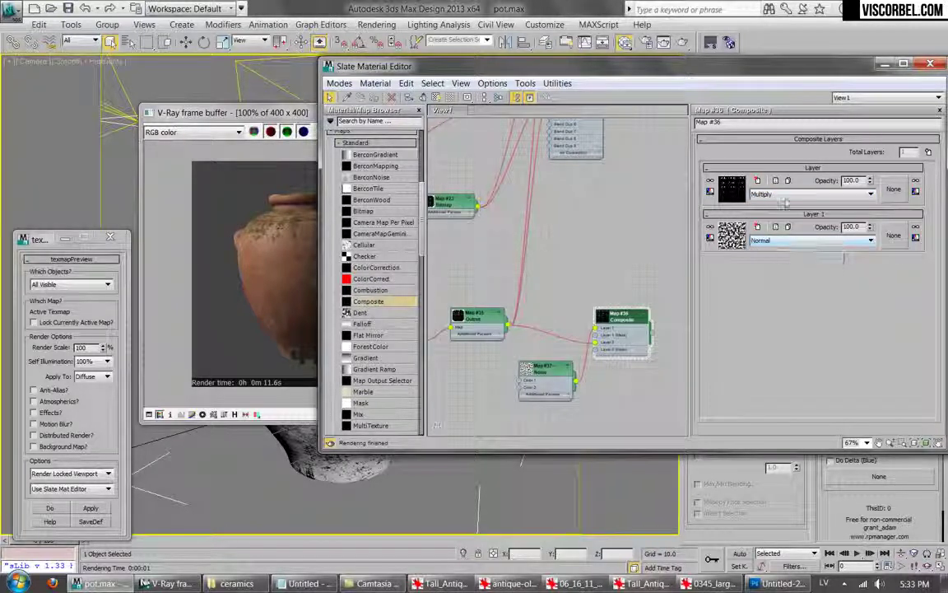
Enlarge the Composite node's preview, compare Layer 2 blending modes such as Hard Light, Linear Dodge, Color Burn and Subtract, and choose Darken.
{"action": "double_click", "coordinate": [604, 317]}
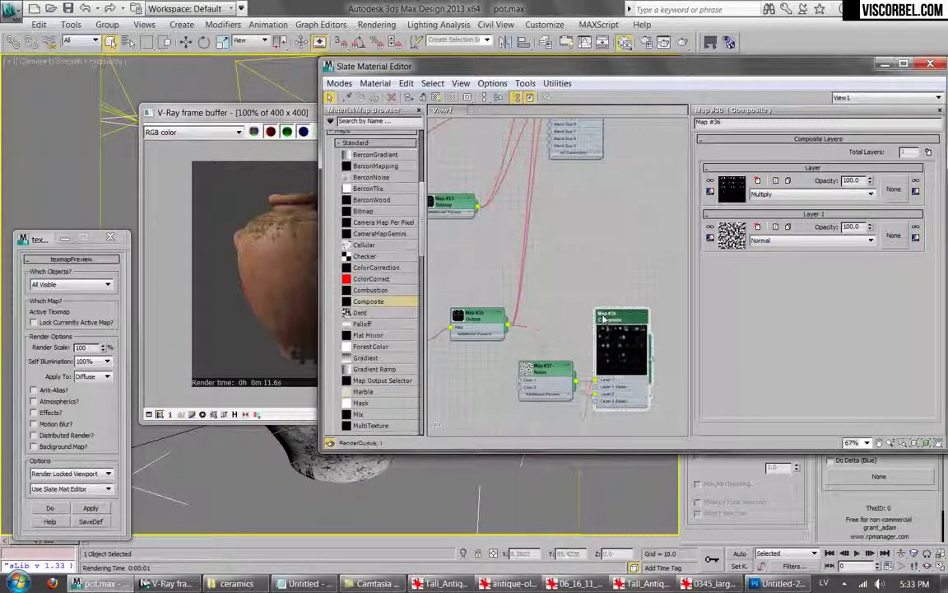
{"action": "scroll", "coordinate": [604, 352], "scroll_direction": "up", "scroll_amount": 4}
{"action": "scroll", "coordinate": [604, 349], "scroll_direction": "up", "scroll_amount": 5}
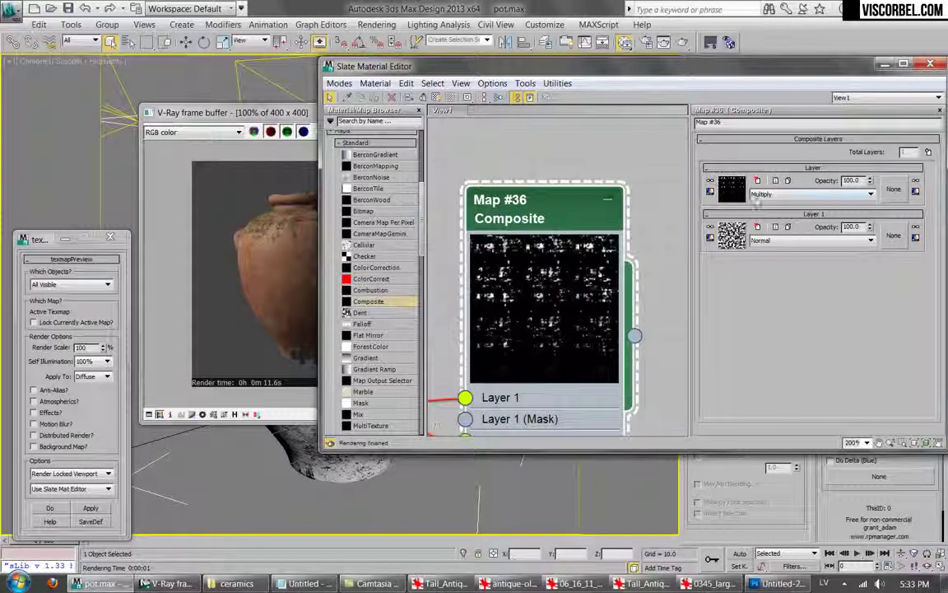
{"action": "left_click", "coordinate": [765, 194]}
{"action": "left_click", "coordinate": [762, 292]}
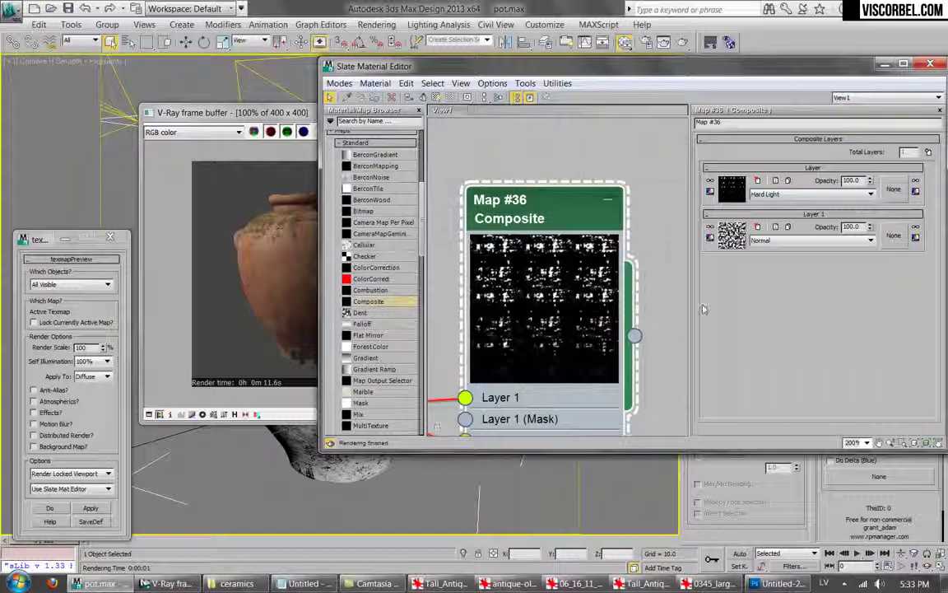
{"action": "key", "text": "Up"}
{"action": "key", "text": "Up"}
{"action": "key", "text": "Up"}
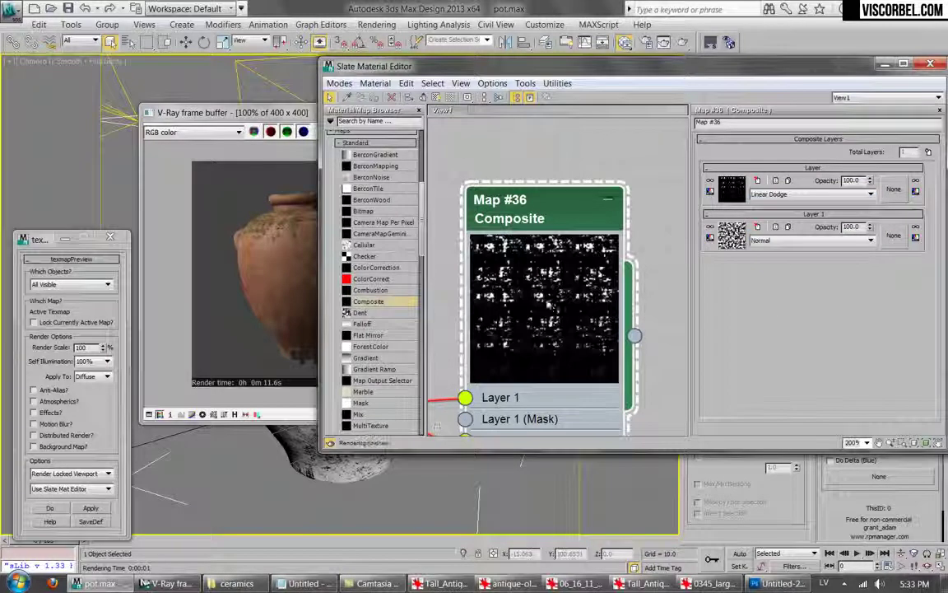
{"action": "key", "text": "Up"}
{"action": "key", "text": "Up"}
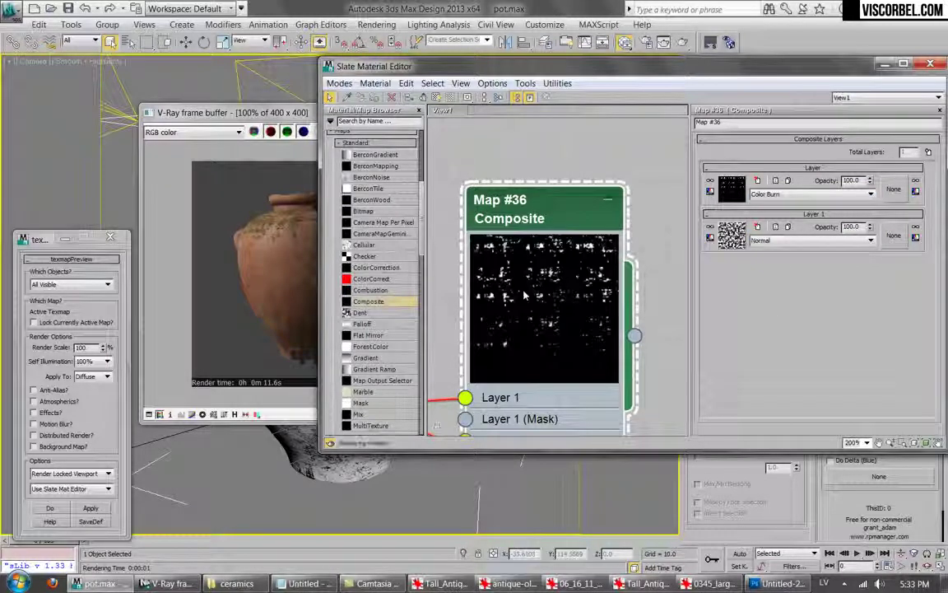
{"action": "key", "text": "Up"}
{"action": "key", "text": "Up"}
{"action": "key", "text": "Up"}
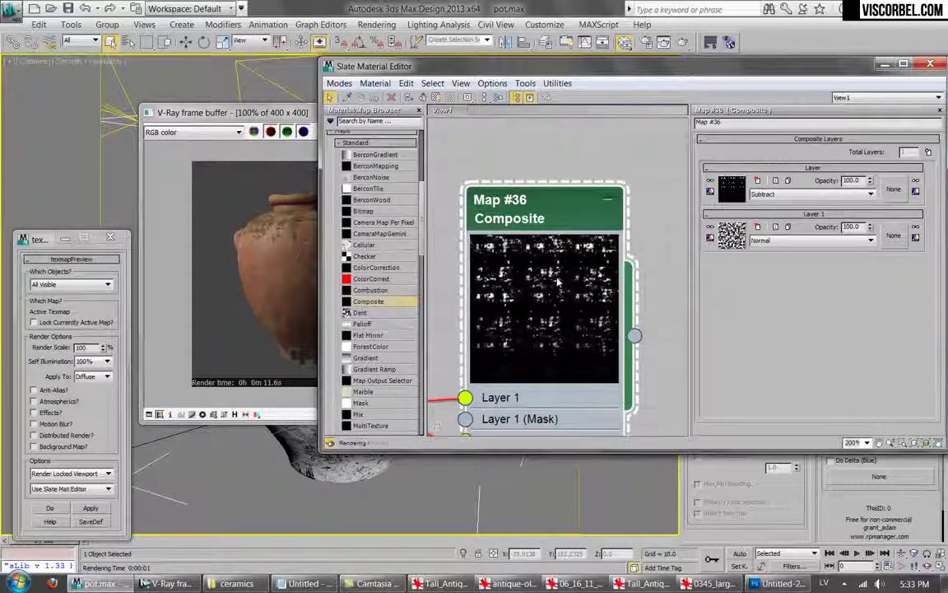
{"action": "key", "text": "Down"}
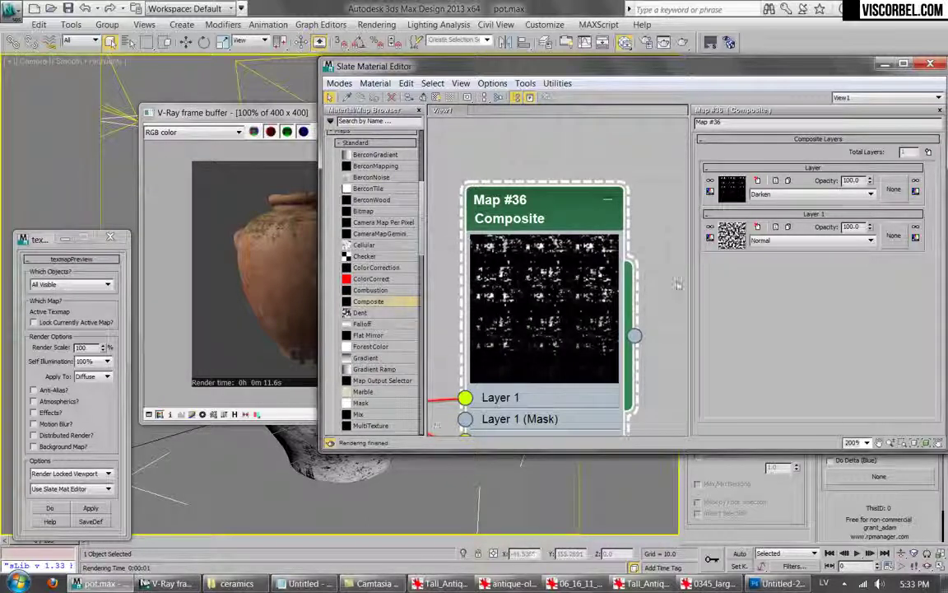
{"action": "key", "text": "Down"}
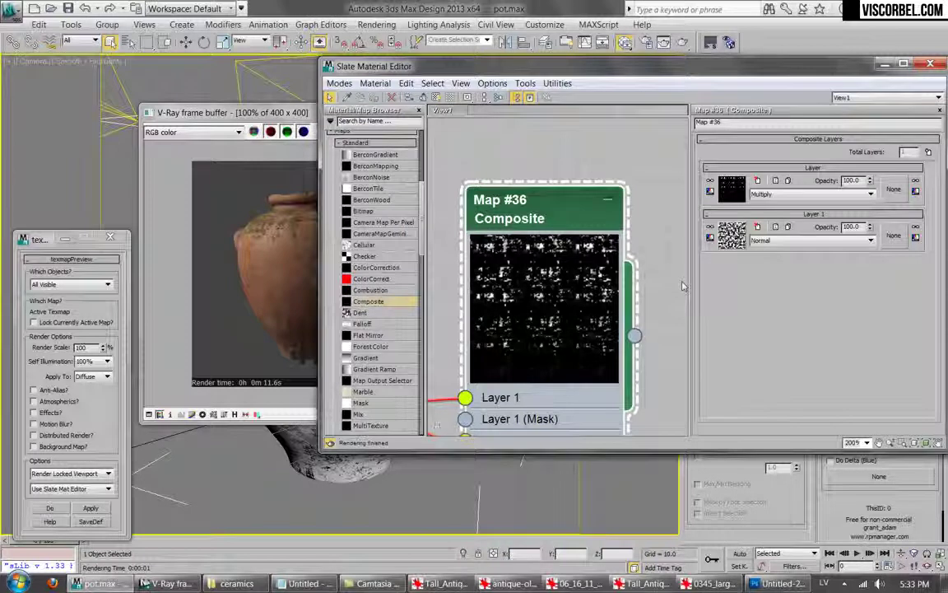
Move the material editor clear of the modifier settings and shift the Composite node up, away from the Output and Noise nodes.
{"action": "left_click_drag", "start_coordinate": [668, 68], "coordinate": [563, 137]}
{"action": "scroll", "coordinate": [460, 322], "scroll_direction": "down", "scroll_amount": 3}
{"action": "scroll", "coordinate": [460, 325], "scroll_direction": "down", "scroll_amount": 8}
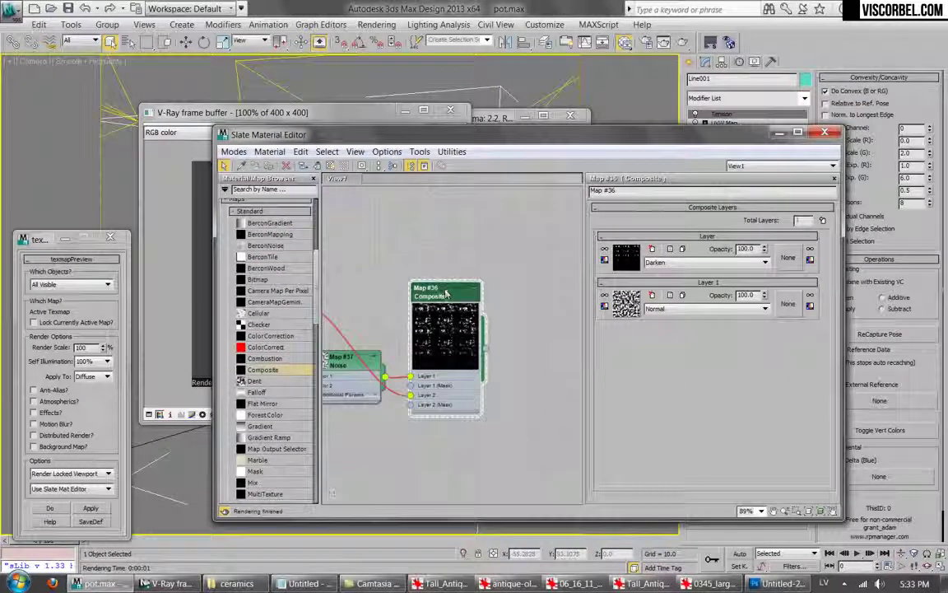
{"action": "left_click_drag", "start_coordinate": [438, 396], "coordinate": [444, 400]}
{"action": "left_click_drag", "start_coordinate": [524, 398], "coordinate": [510, 371]}
{"action": "right_click", "coordinate": [507, 367]}
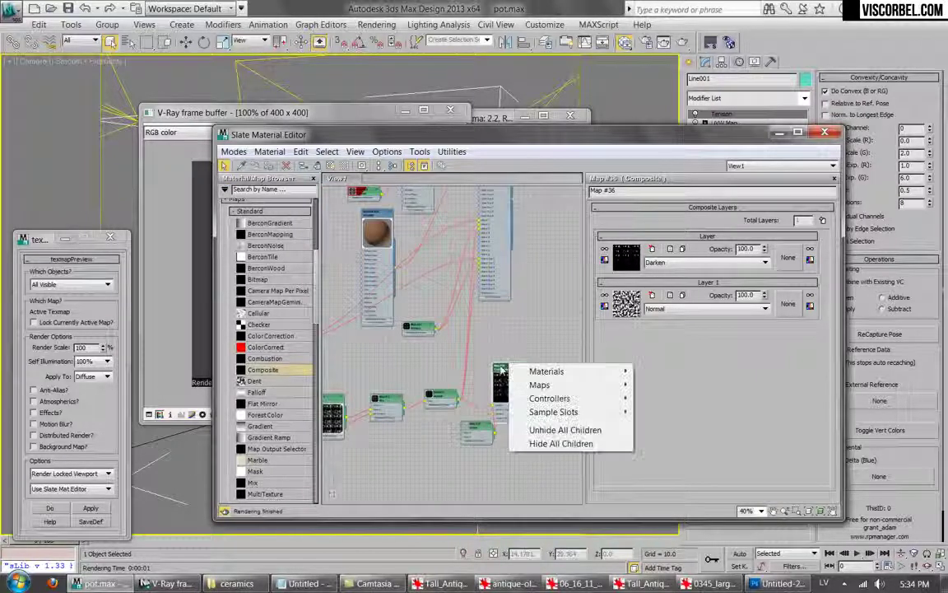
{"action": "left_click", "coordinate": [501, 371]}
Clear the material editor and render windows away from the pot and add a VRayDisplacementMod modifier to it.
{"action": "left_click_drag", "start_coordinate": [675, 130], "coordinate": [595, 505]}
{"action": "left_click", "coordinate": [571, 115]}
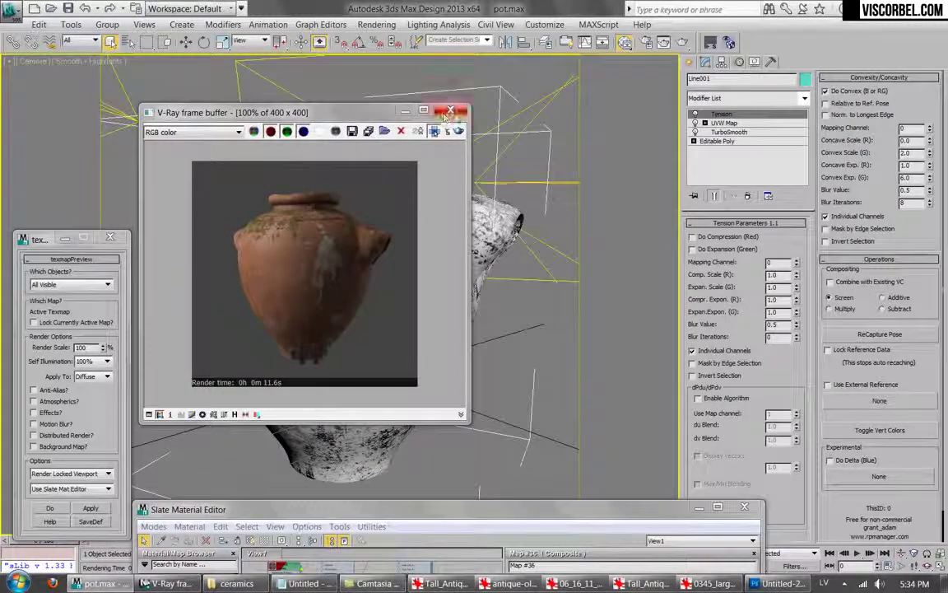
{"action": "left_click", "coordinate": [450, 110]}
{"action": "left_click", "coordinate": [746, 98]}
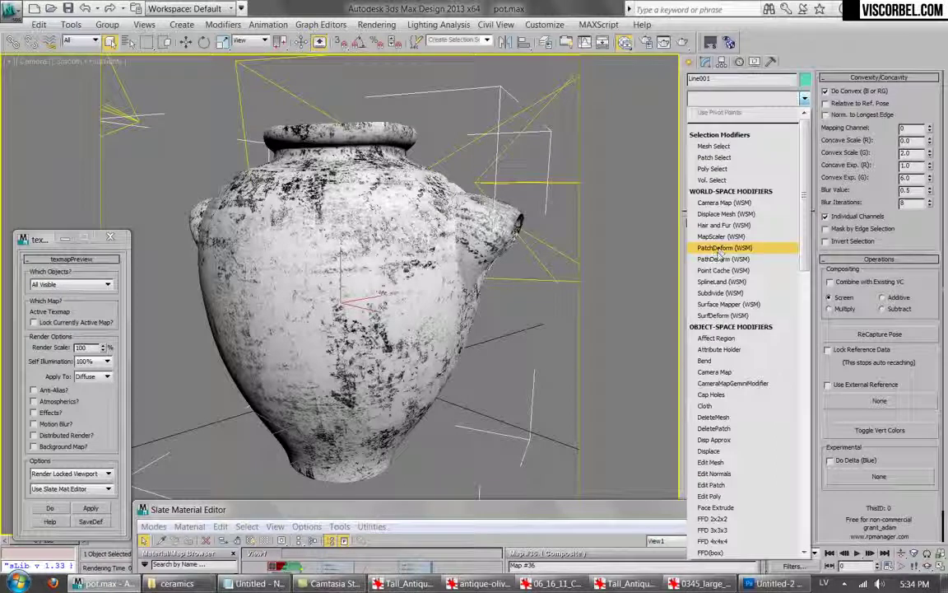
{"action": "scroll", "coordinate": [723, 339], "scroll_direction": "down", "scroll_amount": 10}
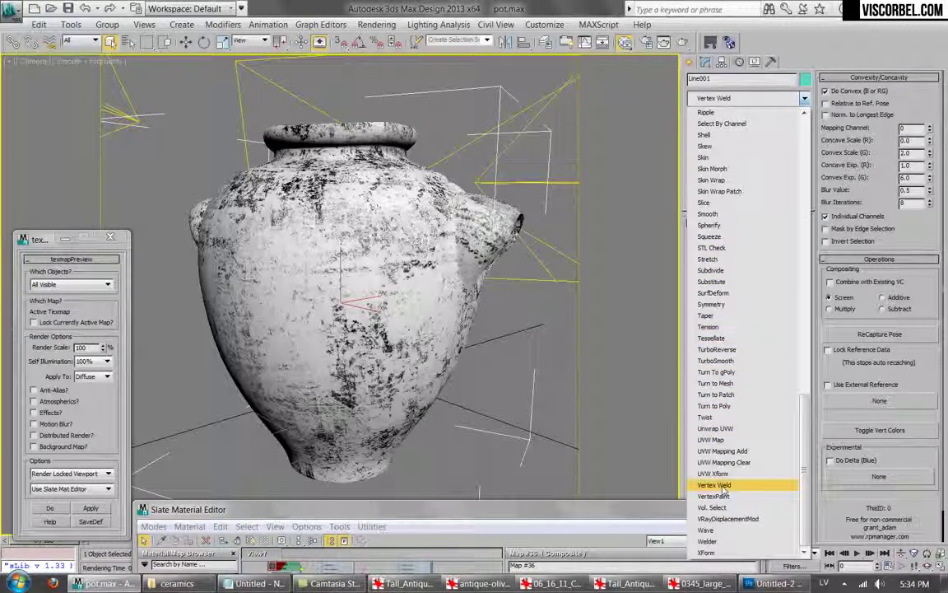
{"action": "left_click", "coordinate": [726, 519]}
Load the Composite map into the displacement modifier's Texmap slot and set the displacement Amount to -1.0.
{"action": "left_click_drag", "start_coordinate": [622, 509], "coordinate": [547, 121]}
{"action": "mouse_move", "coordinate": [355, 354]}
{"action": "left_mouse_down"}
{"action": "mouse_move", "coordinate": [747, 324]}
{"action": "mouse_move", "coordinate": [362, 307]}
{"action": "mouse_move", "coordinate": [373, 350]}
{"action": "left_mouse_up"}
{"action": "right_click", "coordinate": [370, 289]}
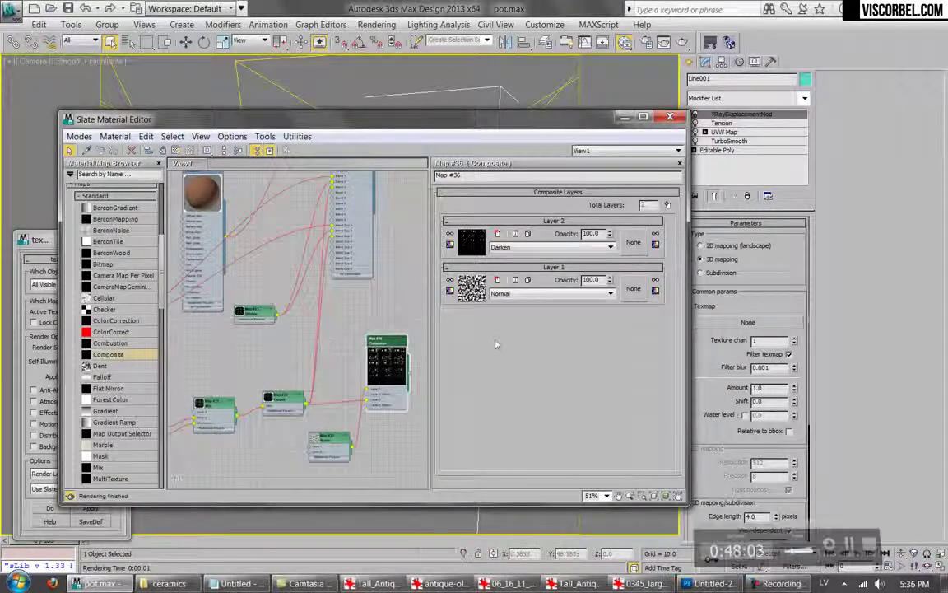
{"action": "middle_click_drag", "start_coordinate": [424, 366], "coordinate": [374, 373]}
{"action": "scroll", "coordinate": [375, 379], "scroll_direction": "up", "scroll_amount": 2}
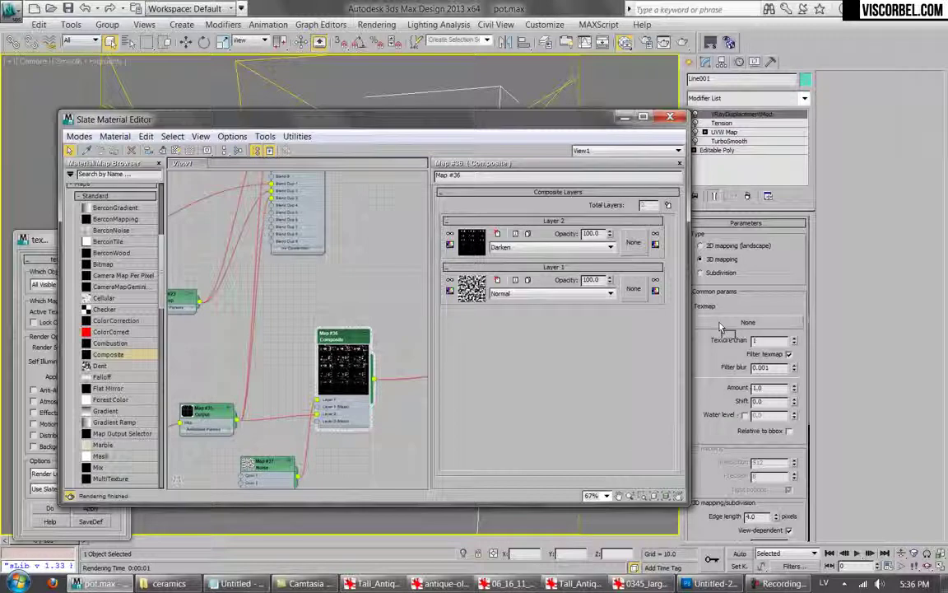
{"action": "left_click_drag", "start_coordinate": [719, 326], "coordinate": [720, 326]}
{"action": "left_click", "coordinate": [457, 334]}
{"action": "left_click_drag", "start_coordinate": [719, 367], "coordinate": [712, 348]}
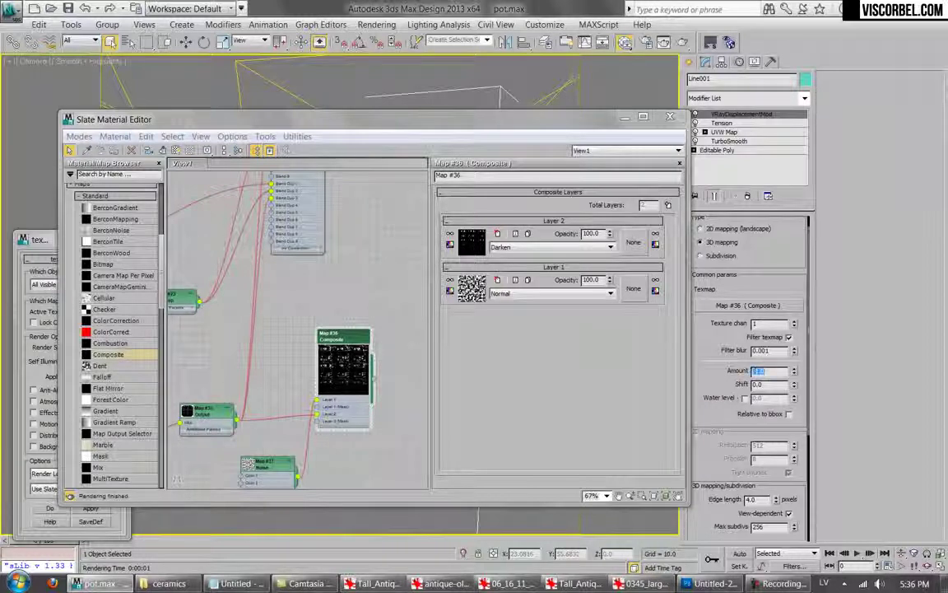
Render the pot with the displacement applied and inspect its surface up close.
{"action": "key", "text": "shift+q"}
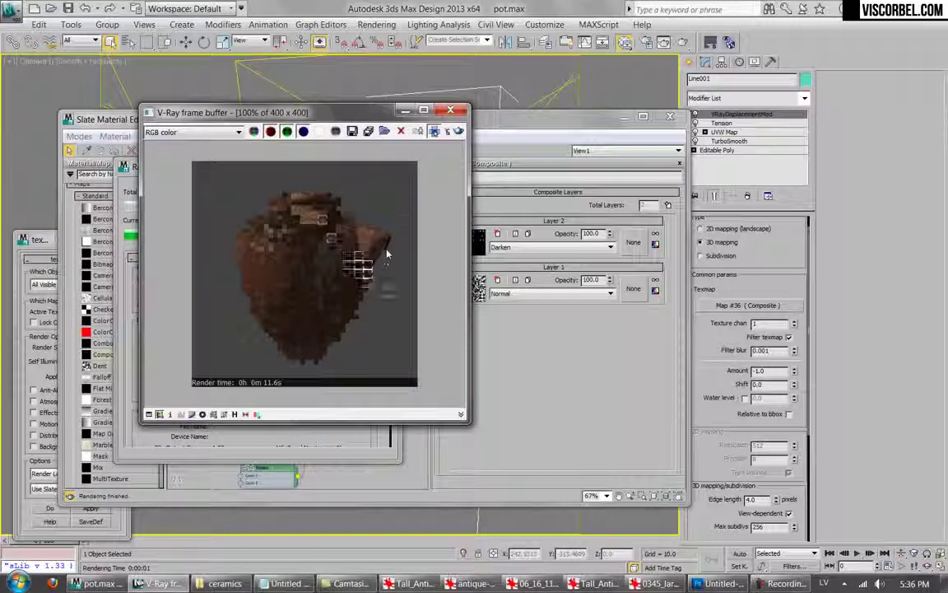
{"action": "scroll", "coordinate": [385, 252], "scroll_direction": "up", "scroll_amount": 3}
{"action": "scroll", "coordinate": [374, 206], "scroll_direction": "down", "scroll_amount": 3}
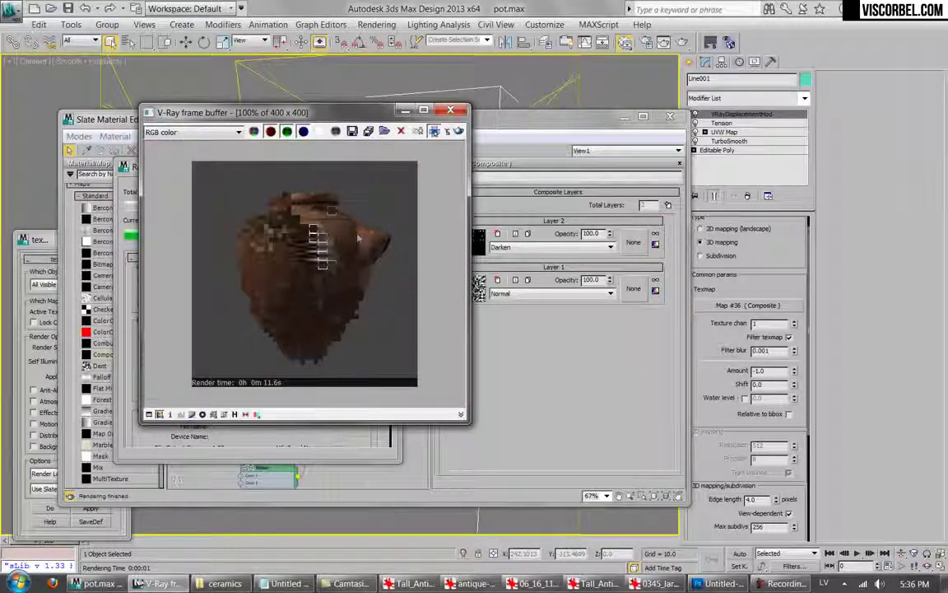
{"action": "left_click", "coordinate": [129, 270]}
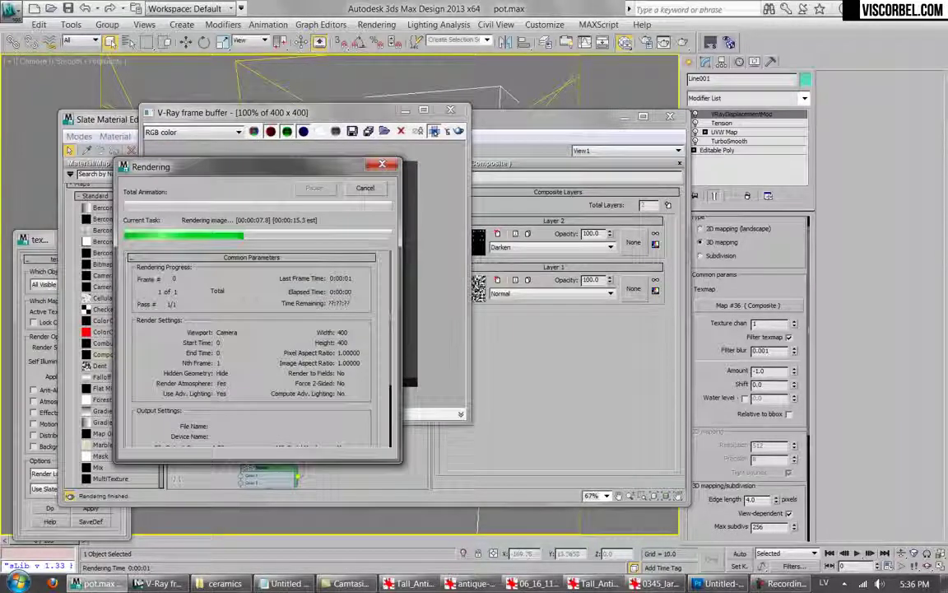
Try a displacement Amount of -2.0 on the pot with a test render, and close the render window.
{"action": "left_click_drag", "start_coordinate": [766, 372], "coordinate": [640, 366]}
{"action": "type", "text": "-2"}
{"action": "left_click", "coordinate": [459, 131]}
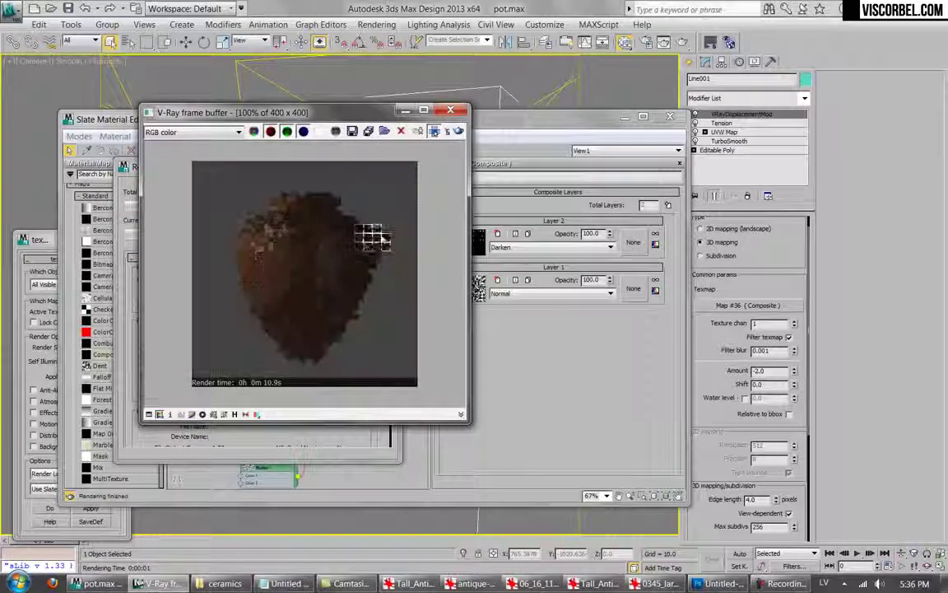
{"action": "scroll", "coordinate": [298, 205], "scroll_direction": "up", "scroll_amount": 1}
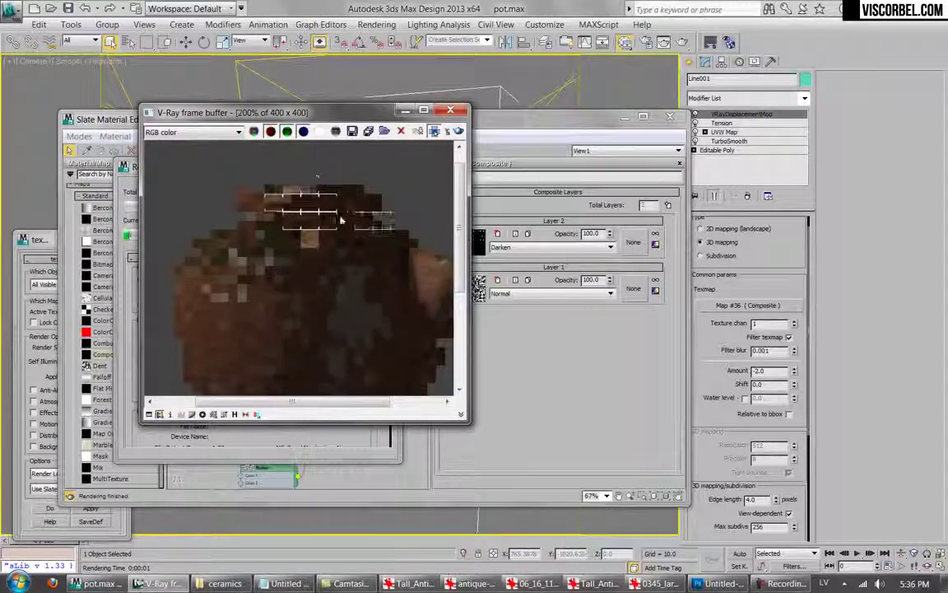
{"action": "scroll", "coordinate": [379, 243], "scroll_direction": "down", "scroll_amount": 1}
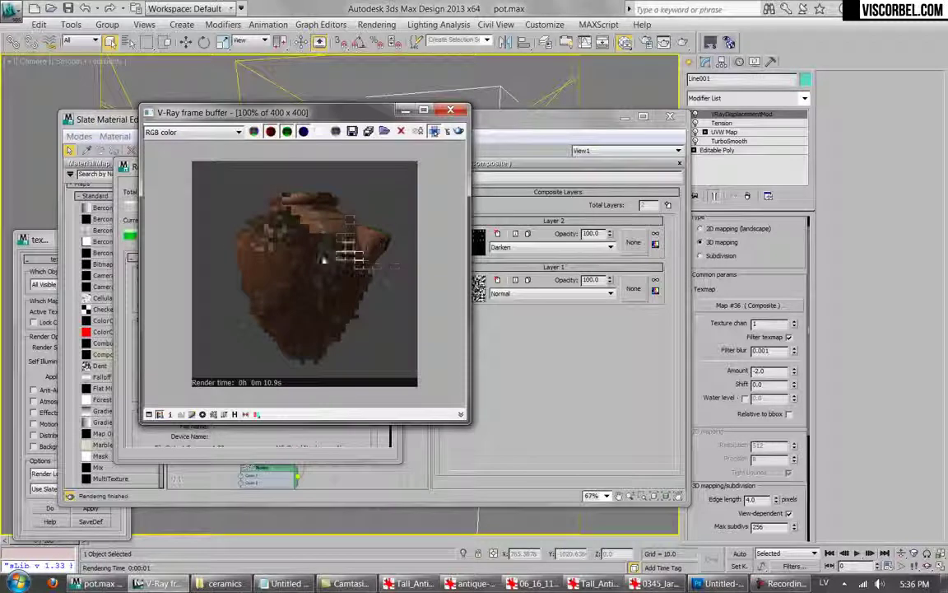
{"action": "key", "text": "Escape"}
{"action": "left_click", "coordinate": [349, 191]}
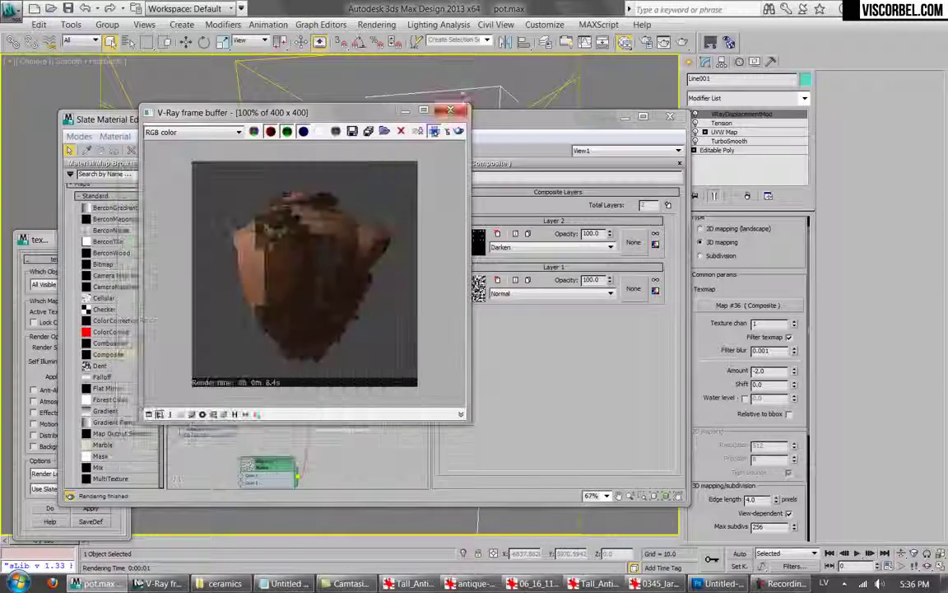
{"action": "left_click", "coordinate": [450, 110]}
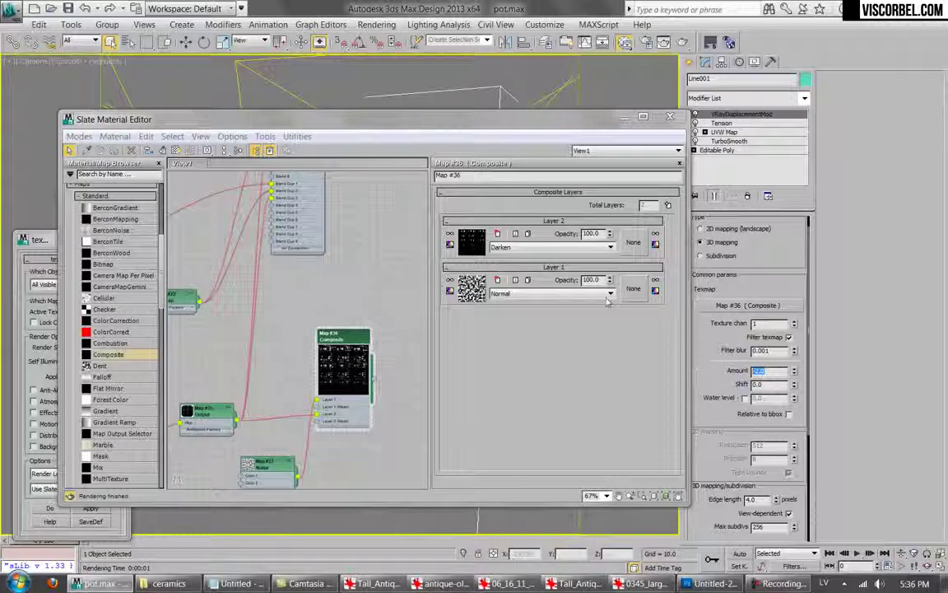
Set the displacement Amount to -1.0 and the dirt (13).png bitmap's U and V tiling to 2.0.
{"action": "middle_click_drag", "start_coordinate": [294, 334], "coordinate": [372, 280]}
{"action": "scroll", "coordinate": [369, 308], "scroll_direction": "down", "scroll_amount": 1}
{"action": "scroll", "coordinate": [271, 325], "scroll_direction": "down", "scroll_amount": 1}
{"action": "middle_click_drag", "start_coordinate": [230, 325], "coordinate": [324, 311]}
{"action": "scroll", "coordinate": [324, 311], "scroll_direction": "up", "scroll_amount": 1}
{"action": "double_click", "coordinate": [258, 333]}
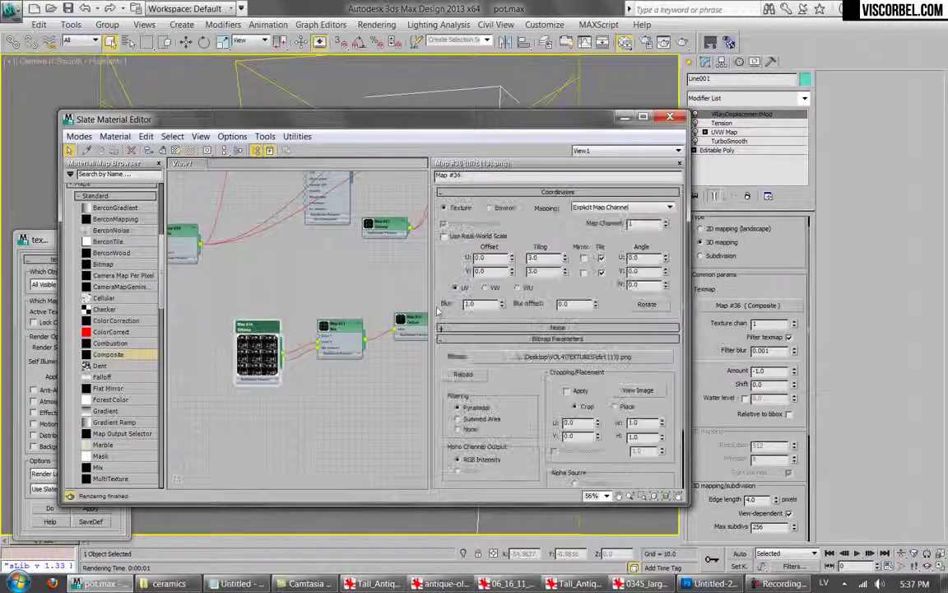
{"action": "key", "text": "Tab"}
Set the Tension modifier's Convex Scale (G) to 3.0 and render the pot.
{"action": "middle_click_drag", "start_coordinate": [322, 298], "coordinate": [260, 405]}
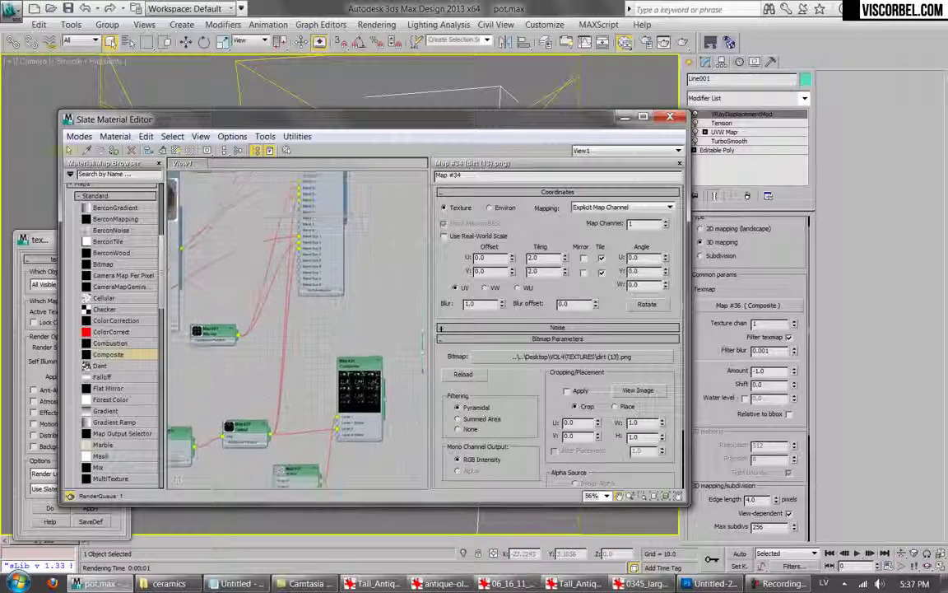
{"action": "middle_click_drag", "start_coordinate": [300, 359], "coordinate": [305, 417]}
{"action": "left_click_drag", "start_coordinate": [496, 122], "coordinate": [452, 420]}
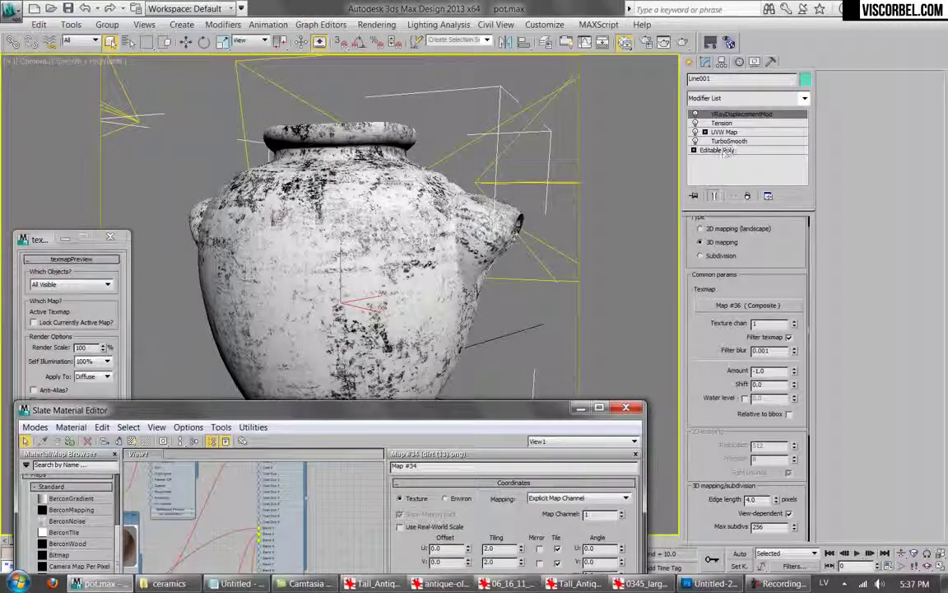
{"action": "left_click", "coordinate": [722, 122]}
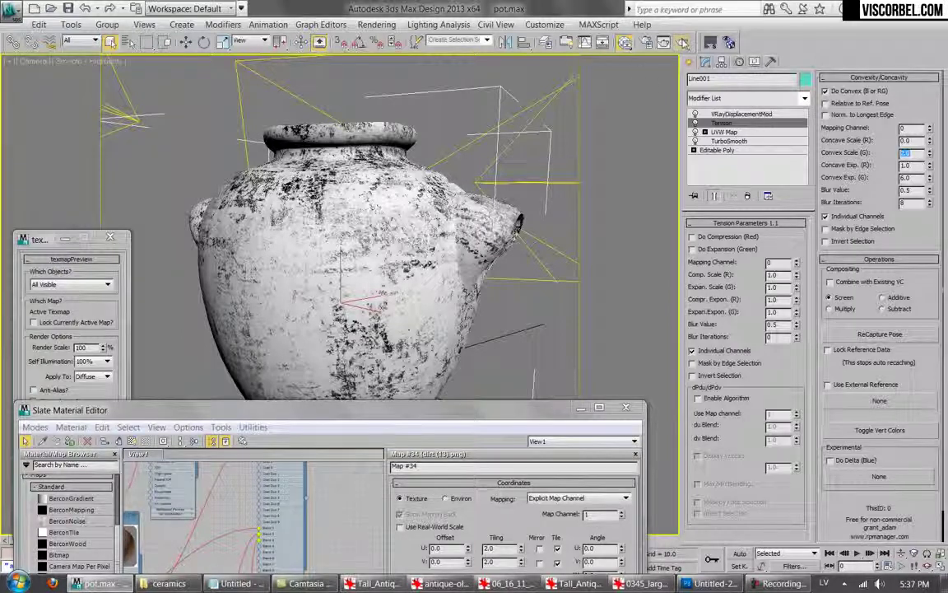
{"action": "left_click", "coordinate": [683, 42]}
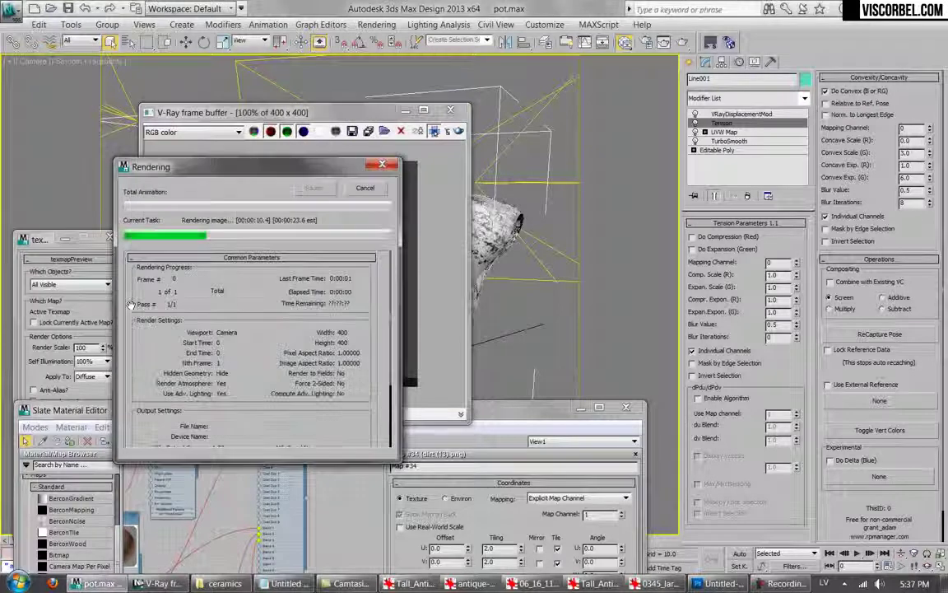
Set the dirt (13).png bitmap's U and V tiling to 3.0, render the pot and inspect its rim and spout up close.
{"action": "left_click_drag", "start_coordinate": [524, 414], "coordinate": [787, 174]}
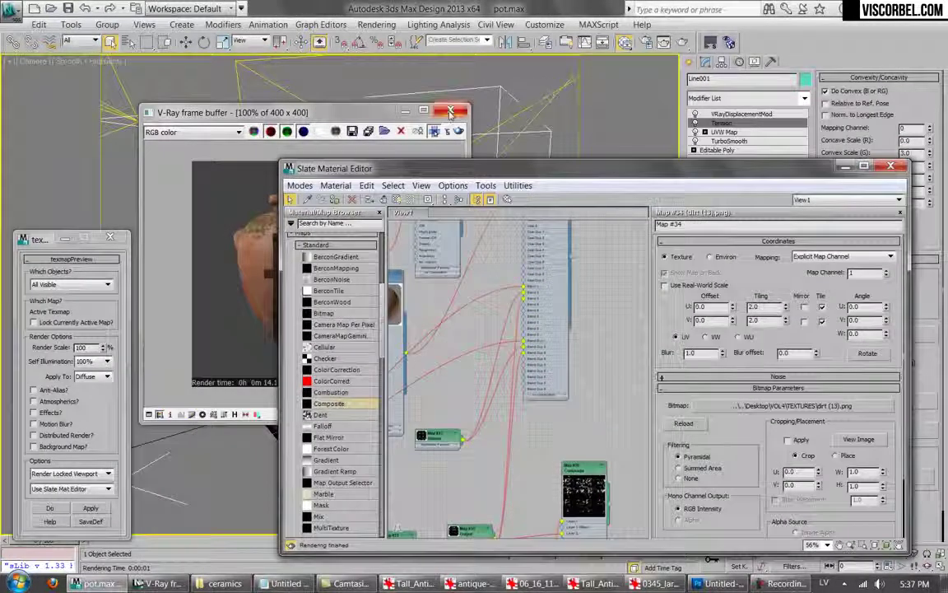
{"action": "left_click", "coordinate": [451, 114]}
{"action": "double_click", "coordinate": [753, 307]}
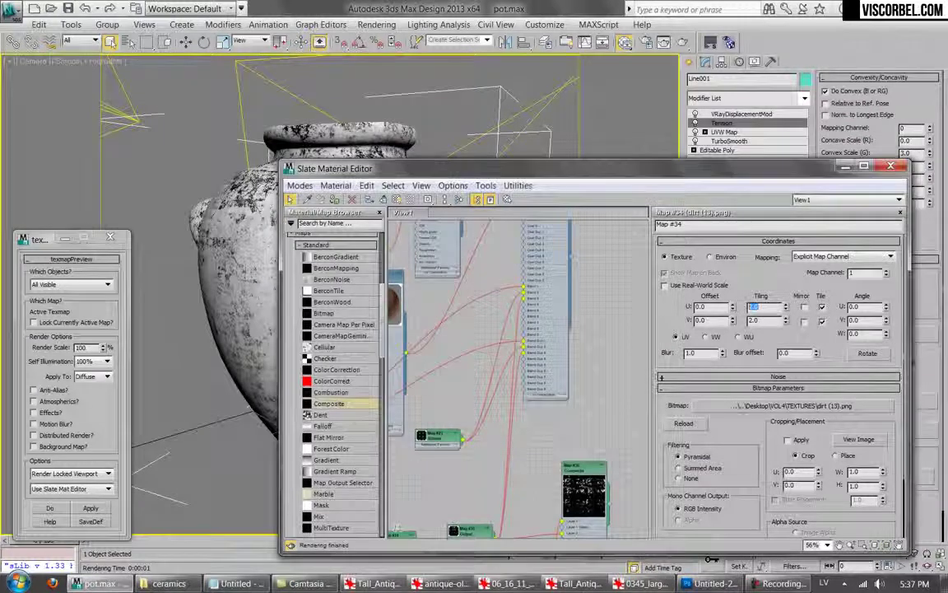
{"action": "key", "text": "Return"}
{"action": "left_click", "coordinate": [682, 42]}
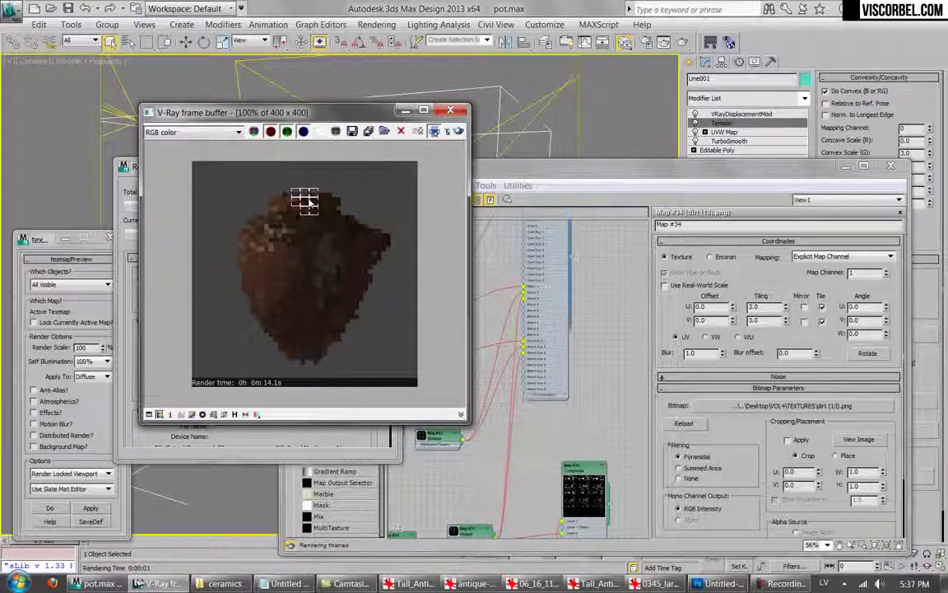
{"action": "scroll", "coordinate": [312, 200], "scroll_direction": "up", "scroll_amount": 1}
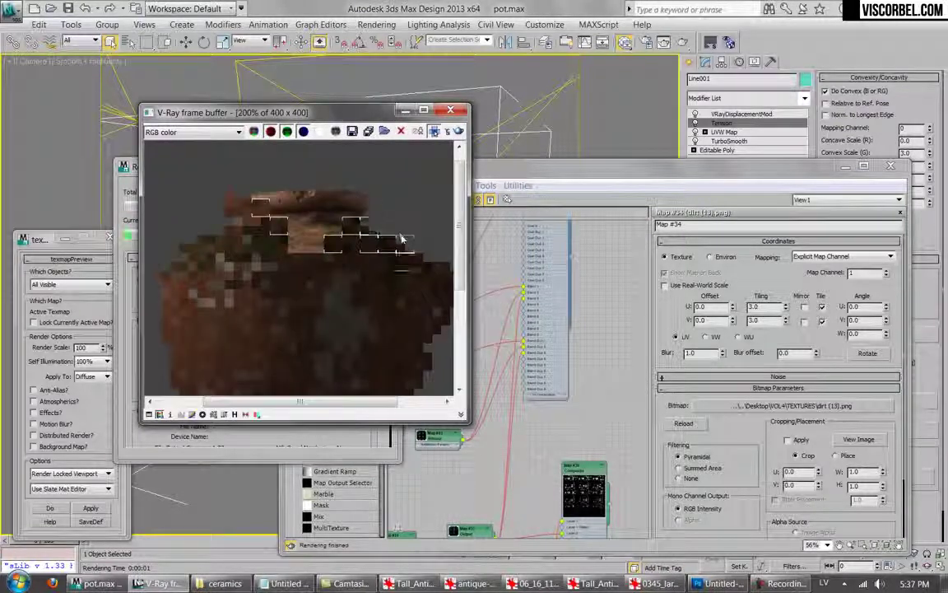
{"action": "middle_click_drag", "start_coordinate": [423, 264], "coordinate": [370, 258]}
{"action": "middle_click_drag", "start_coordinate": [416, 287], "coordinate": [338, 297]}
{"action": "scroll", "coordinate": [338, 294], "scroll_direction": "down", "scroll_amount": 1}
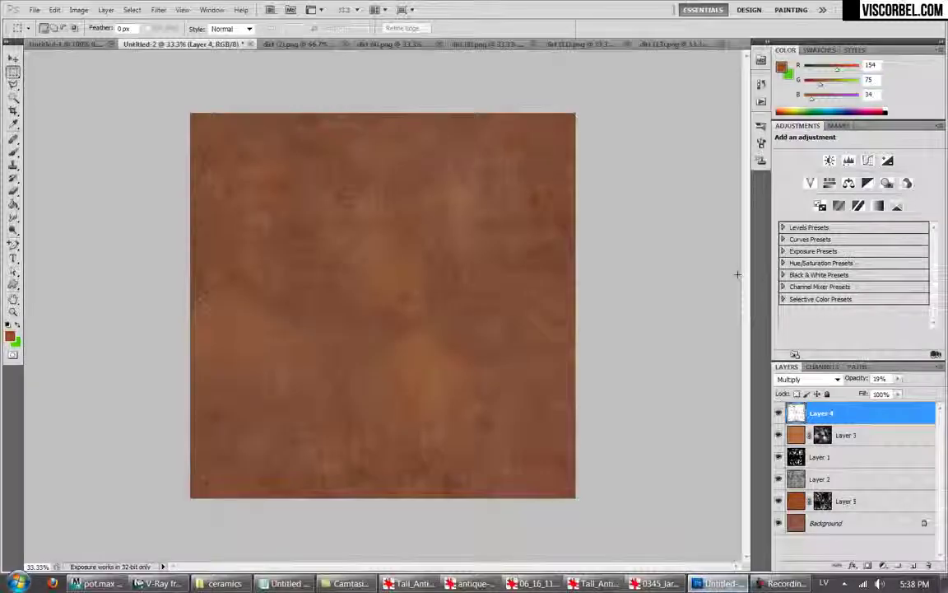
In Photoshop, apply a Curves correction to Layer 4 of the clay texture, lowering the midtones and adjusting the highlights.
{"action": "left_click", "coordinate": [79, 9]}
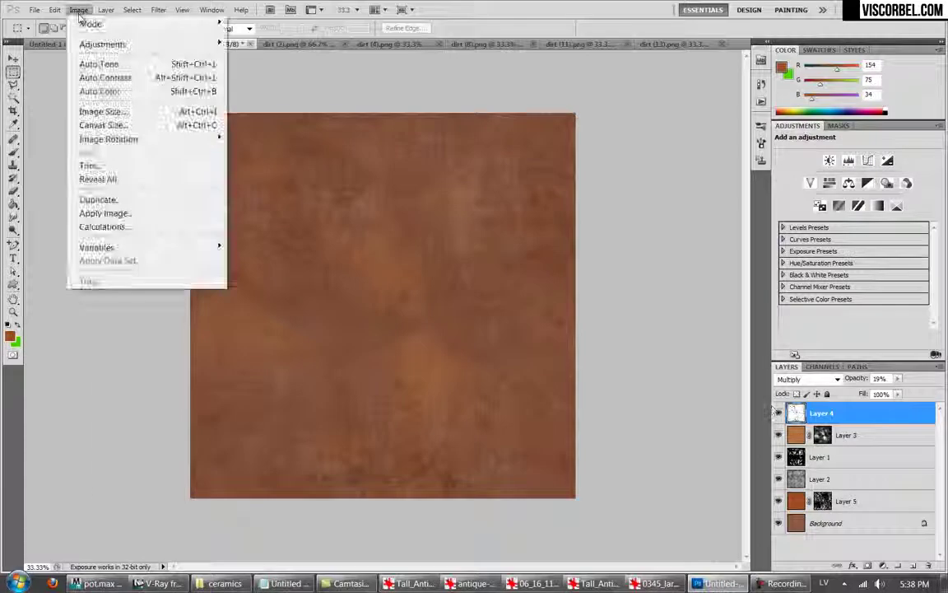
{"action": "mouse_move", "coordinate": [103, 43]}
{"action": "left_click", "coordinate": [250, 71]}
{"action": "left_click_drag", "start_coordinate": [617, 360], "coordinate": [615, 370]}
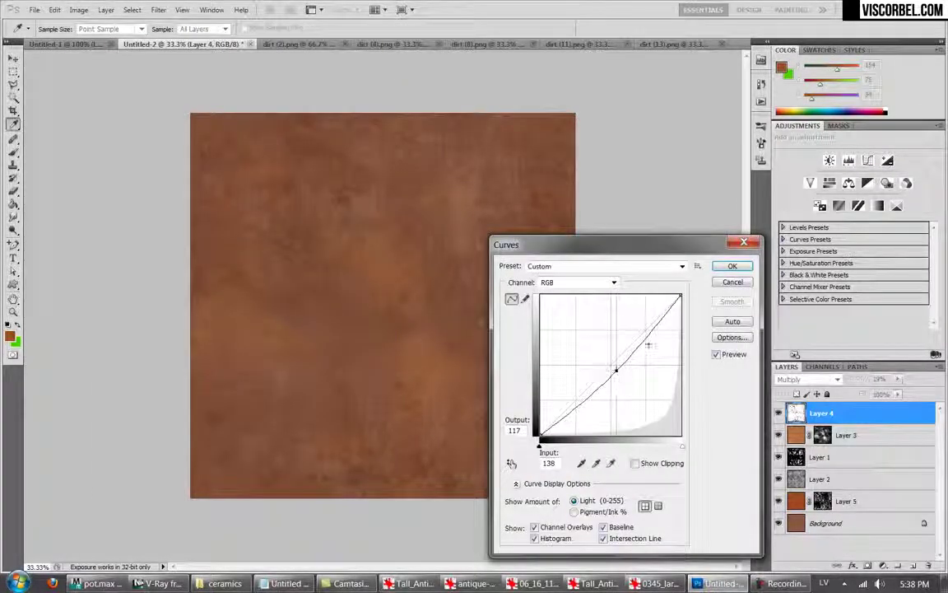
{"action": "mouse_move", "coordinate": [648, 345]}
{"action": "left_mouse_down"}
{"action": "mouse_move", "coordinate": [645, 308]}
{"action": "mouse_move", "coordinate": [646, 337]}
{"action": "left_mouse_up"}
{"action": "left_click", "coordinate": [732, 266]}
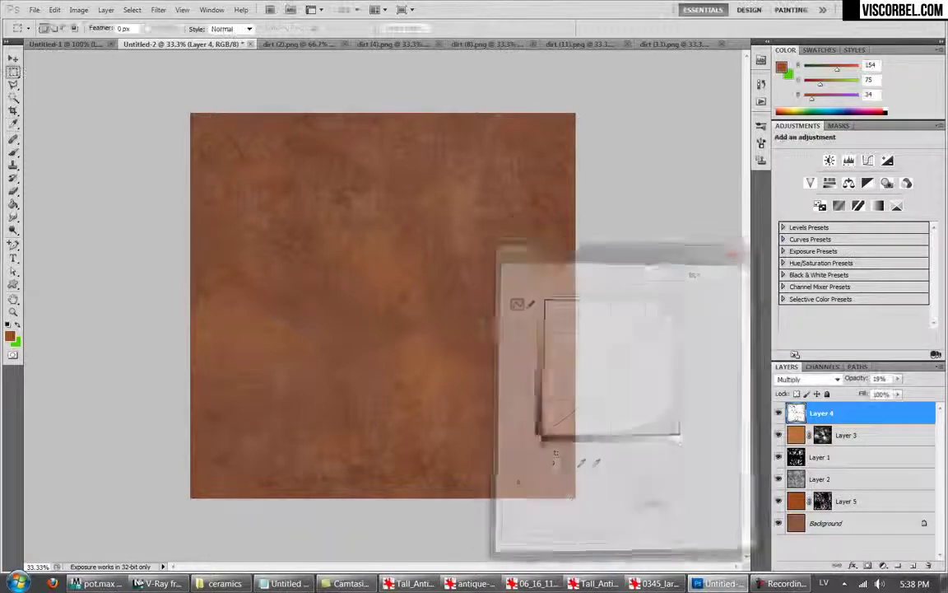
Add a Curves adjustment layer above Layer 4 and brighten the clay texture with points in the shadows, lower midtones and highlights.
{"action": "left_click", "coordinate": [105, 10]}
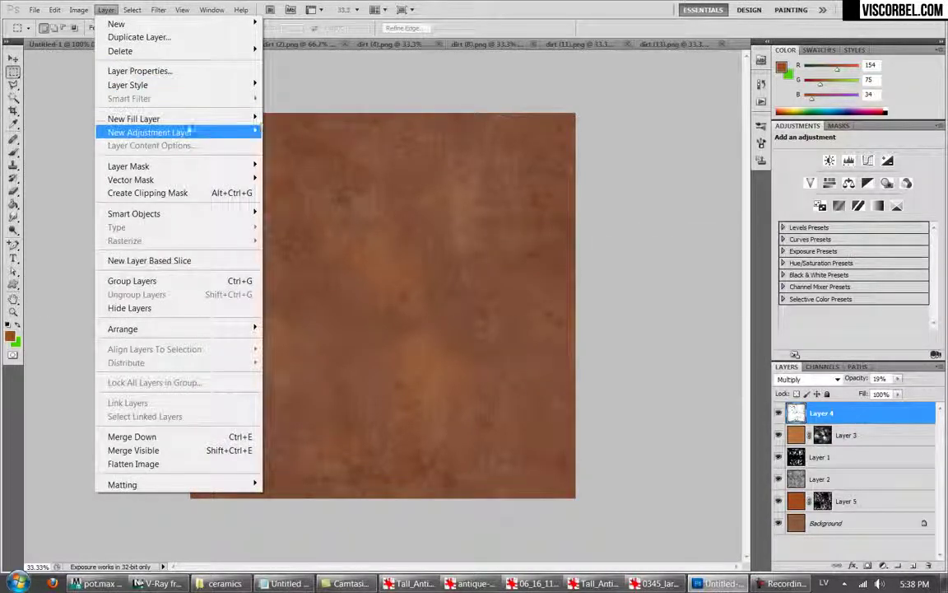
{"action": "mouse_move", "coordinate": [177, 132]}
{"action": "left_click", "coordinate": [280, 157]}
{"action": "left_click", "coordinate": [642, 165]}
{"action": "left_click_drag", "start_coordinate": [894, 213], "coordinate": [894, 205]}
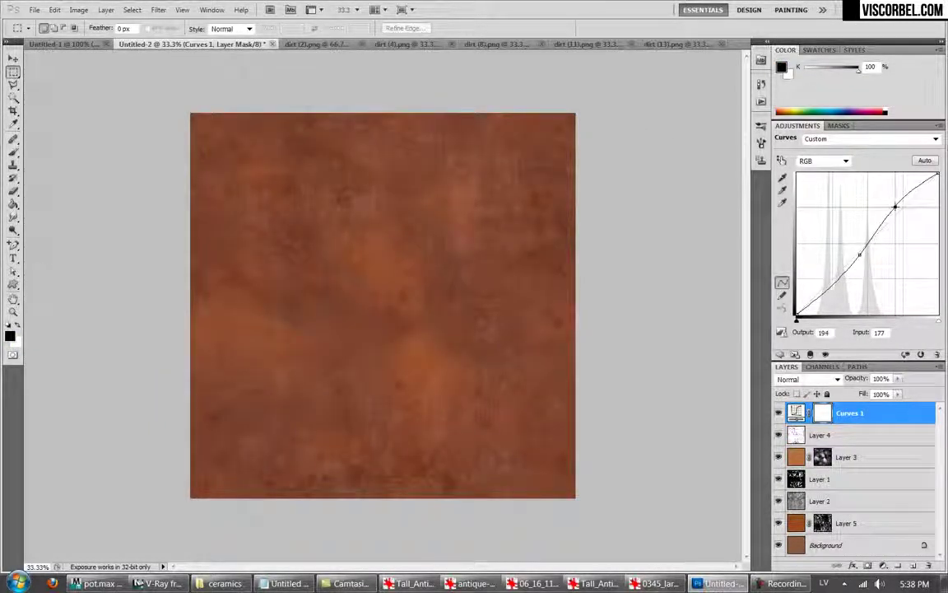
{"action": "left_click_drag", "start_coordinate": [860, 254], "coordinate": [836, 271]}
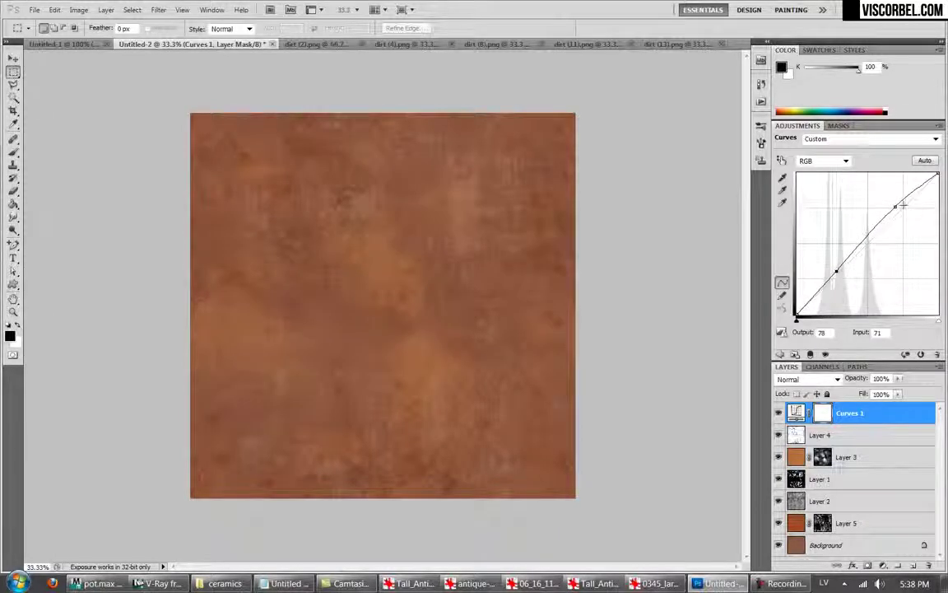
{"action": "left_click_drag", "start_coordinate": [895, 205], "coordinate": [887, 204]}
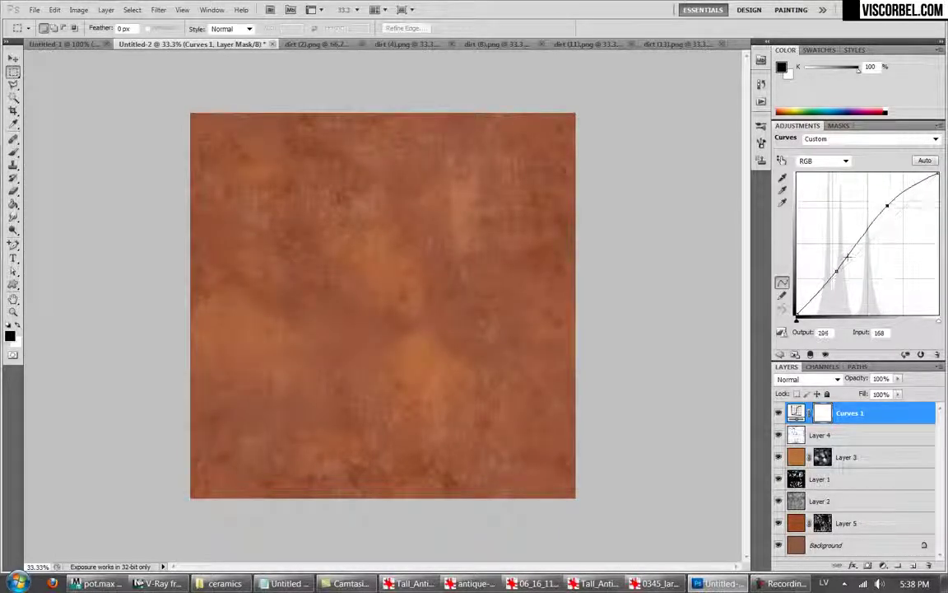
{"action": "left_click_drag", "start_coordinate": [814, 301], "coordinate": [812, 300]}
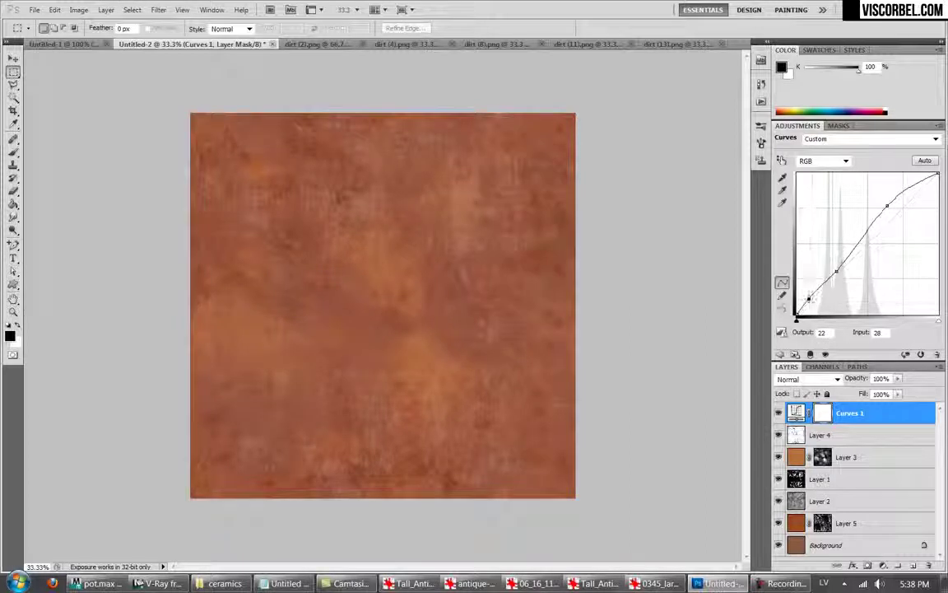
Add a Hue/Saturation adjustment layer on top of the Curves layer and set its Saturation to -8.
{"action": "left_click", "coordinate": [106, 10]}
{"action": "mouse_move", "coordinate": [239, 132]}
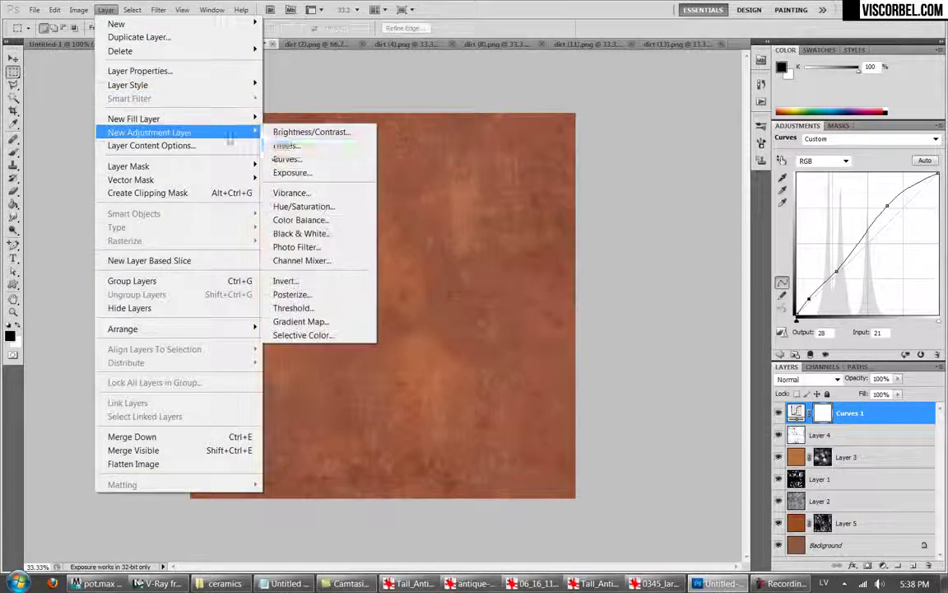
{"action": "left_click", "coordinate": [300, 206]}
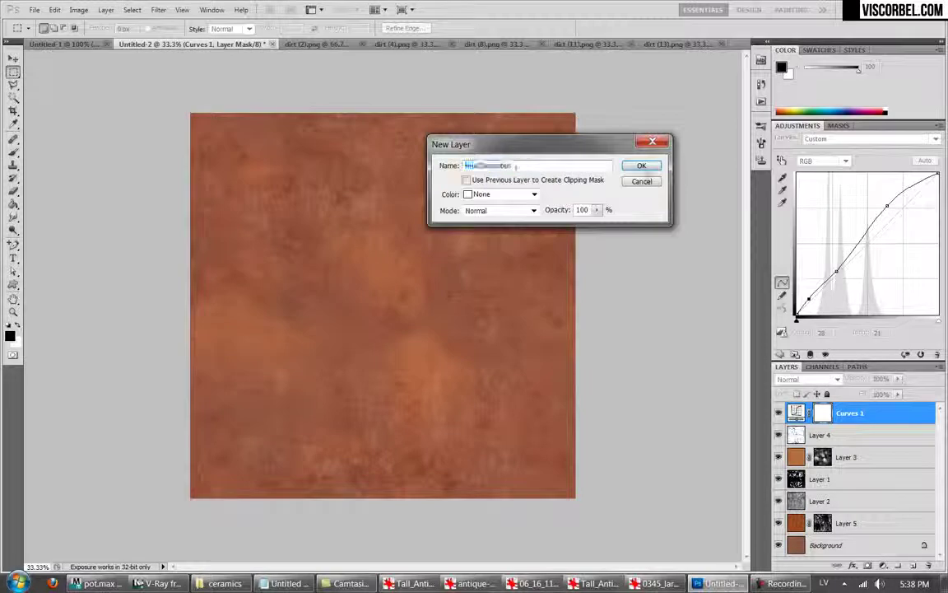
{"action": "left_click", "coordinate": [585, 159]}
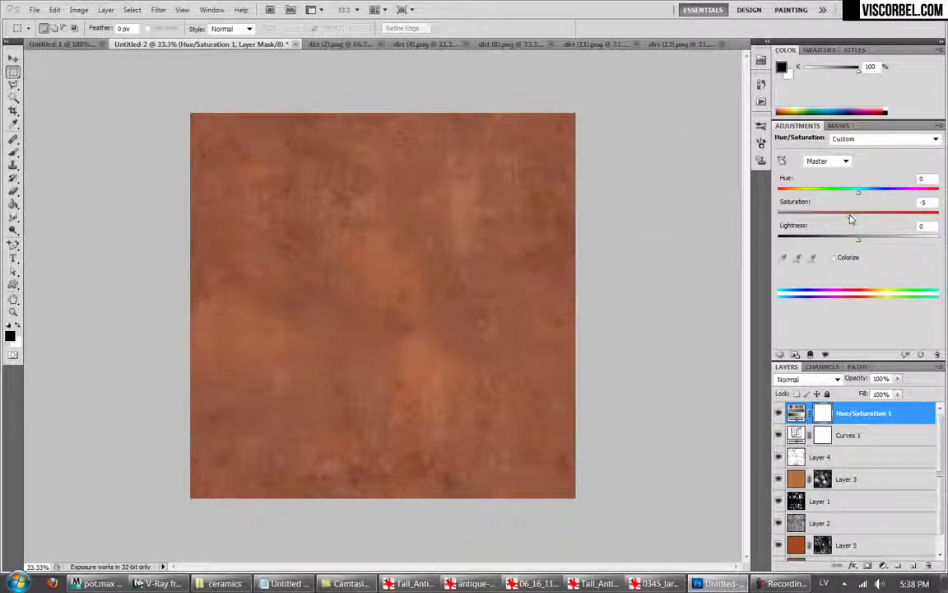
Save the adjusted texture as a PNG in the TEXTURES folder, overwriting the clay_diffuse file.
{"action": "key", "text": "ctrl+shift+s"}
{"action": "left_click", "coordinate": [461, 343]}
{"action": "left_click", "coordinate": [403, 482]}
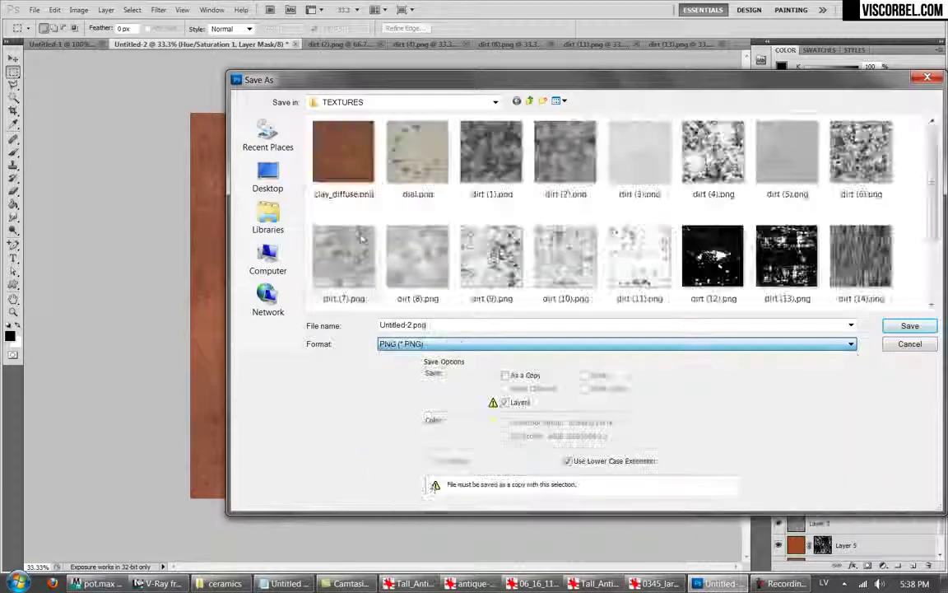
{"action": "left_click", "coordinate": [343, 153]}
{"action": "key", "text": "Return"}
{"action": "left_click", "coordinate": [451, 222]}
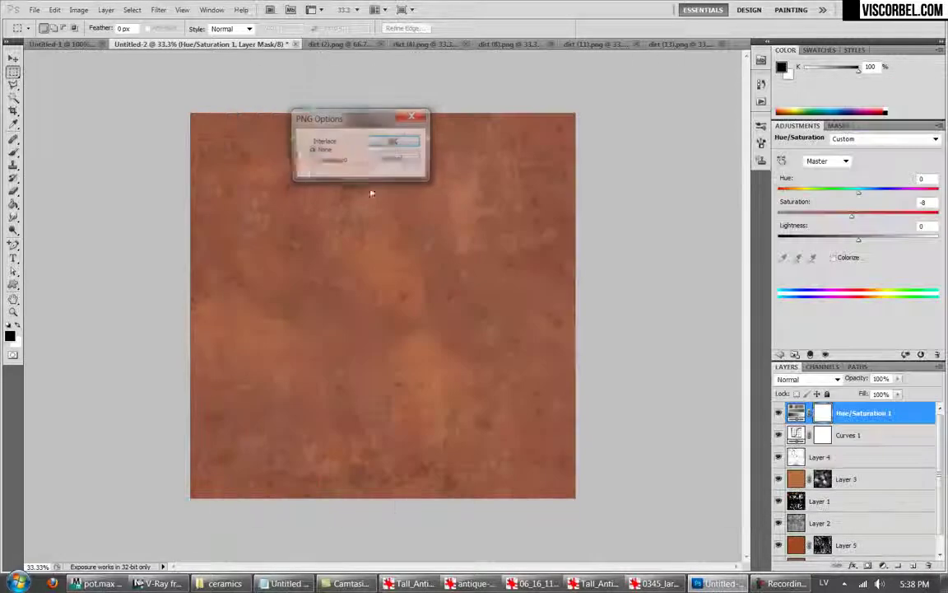
{"action": "left_click", "coordinate": [389, 140]}
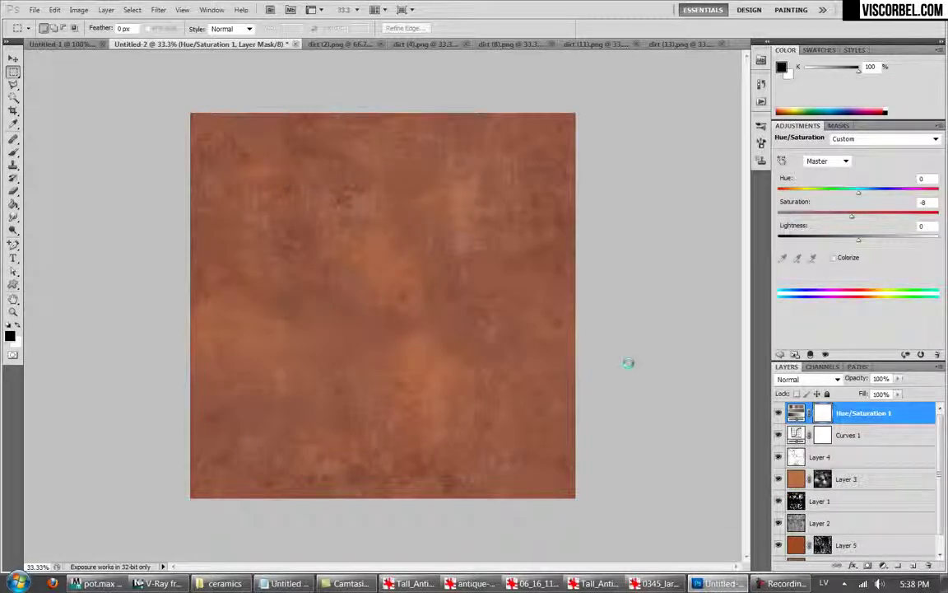
Switch back to 3ds Max, close the V-Ray frame buffer and minimize the Slate Material Editor.
{"action": "left_click", "coordinate": [156, 583]}
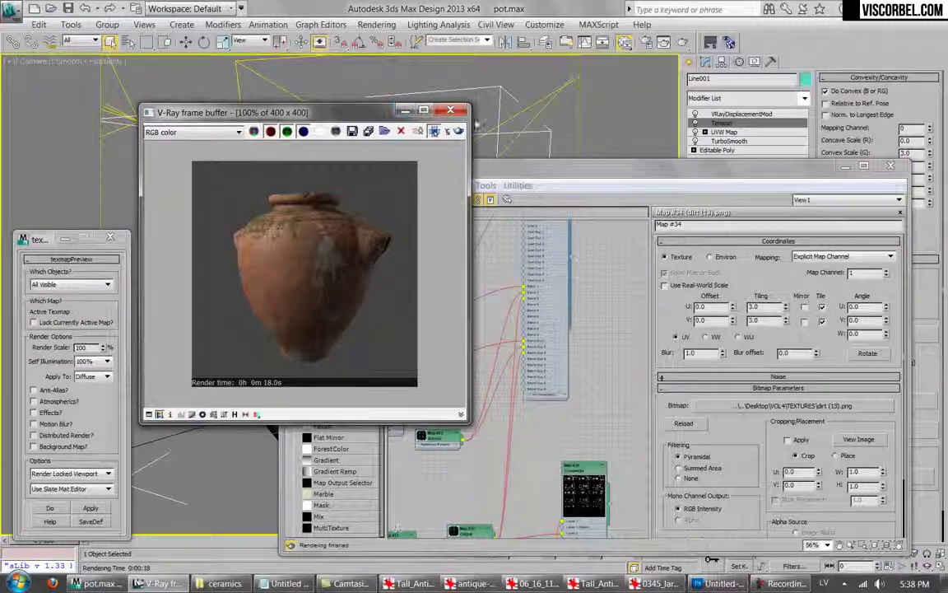
{"action": "left_click", "coordinate": [450, 110]}
{"action": "left_click", "coordinate": [843, 166]}
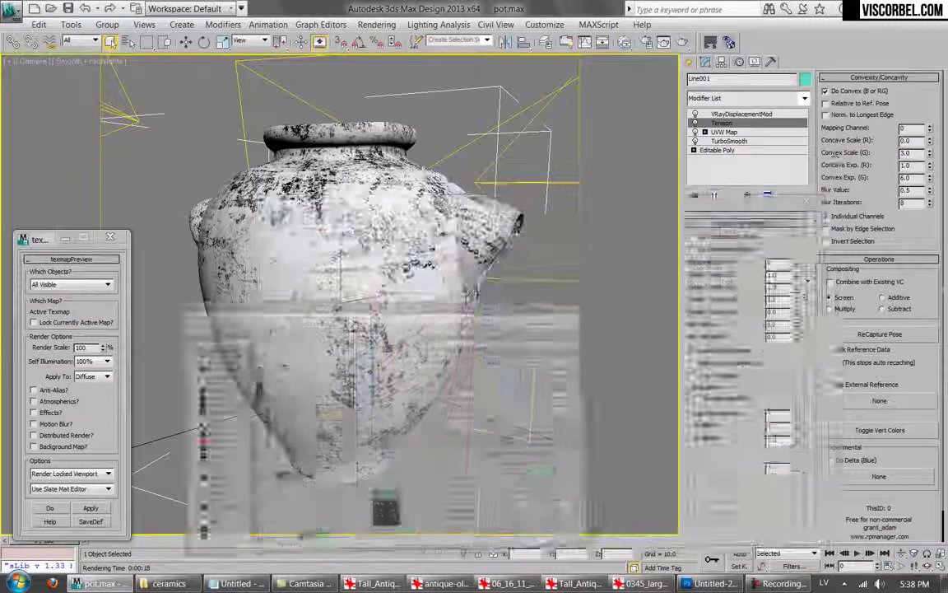
Create a teapot primitive beside the pot with a radius of about 25.3 and 64 segments.
{"action": "left_click", "coordinate": [691, 63]}
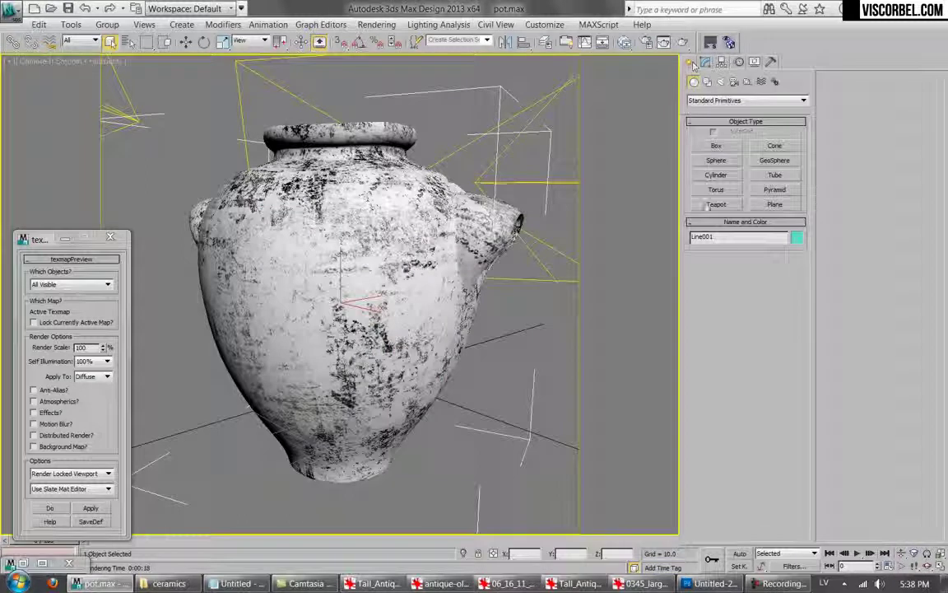
{"action": "left_click", "coordinate": [716, 204]}
{"action": "left_click_drag", "start_coordinate": [384, 409], "coordinate": [521, 393]}
{"action": "left_click_drag", "start_coordinate": [762, 339], "coordinate": [597, 324]}
{"action": "right_click", "coordinate": [350, 357]}
Rotate the teapot about 32 degrees around Z and move it in front of the pot.
{"action": "key", "text": "e"}
{"action": "left_click_drag", "start_coordinate": [467, 470], "coordinate": [568, 465]}
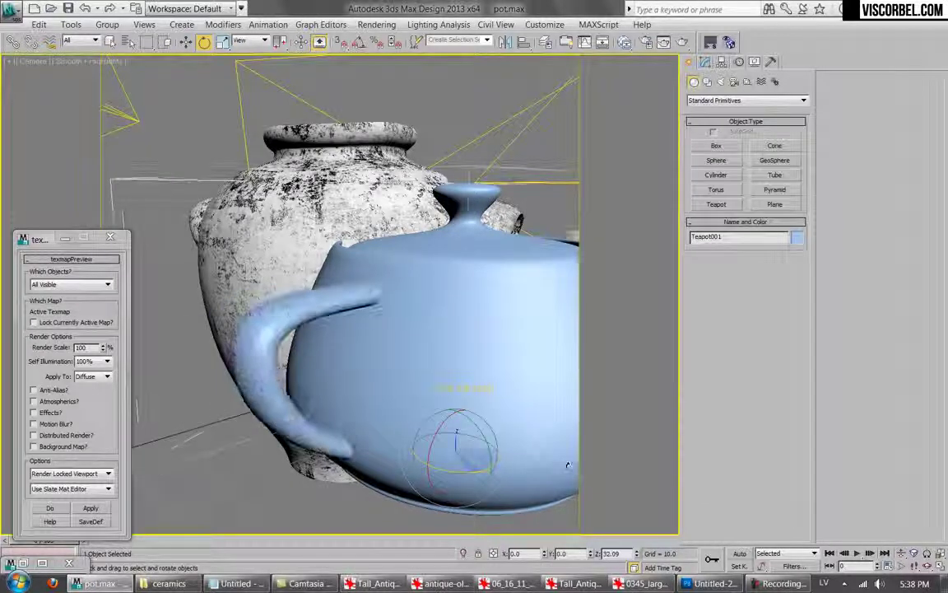
{"action": "key", "text": "w"}
{"action": "left_click_drag", "start_coordinate": [467, 451], "coordinate": [352, 302]}
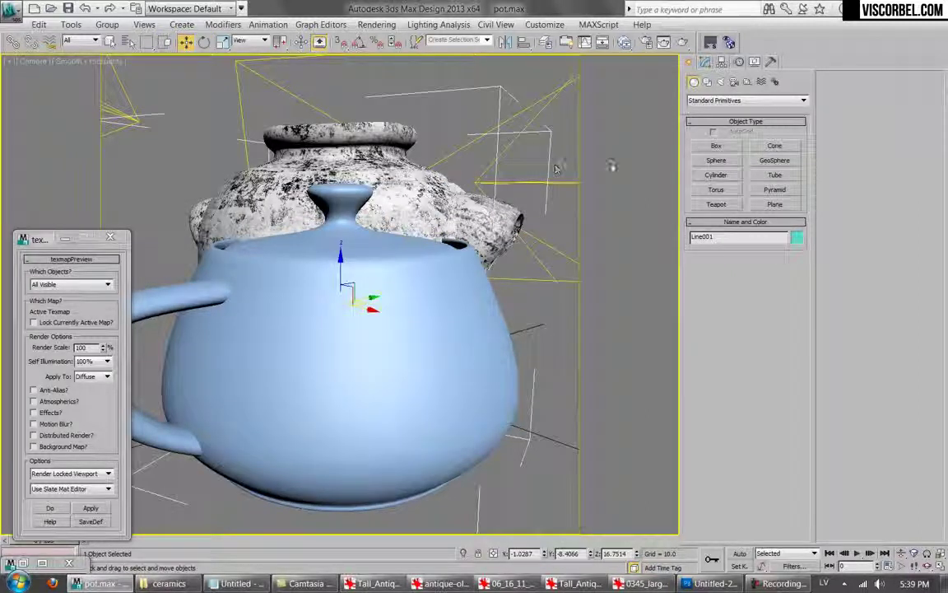
Copy the pot's UVW Map, Tension and VRayDisplacementMod modifiers and paste them onto the teapot.
{"action": "left_click", "coordinate": [705, 61]}
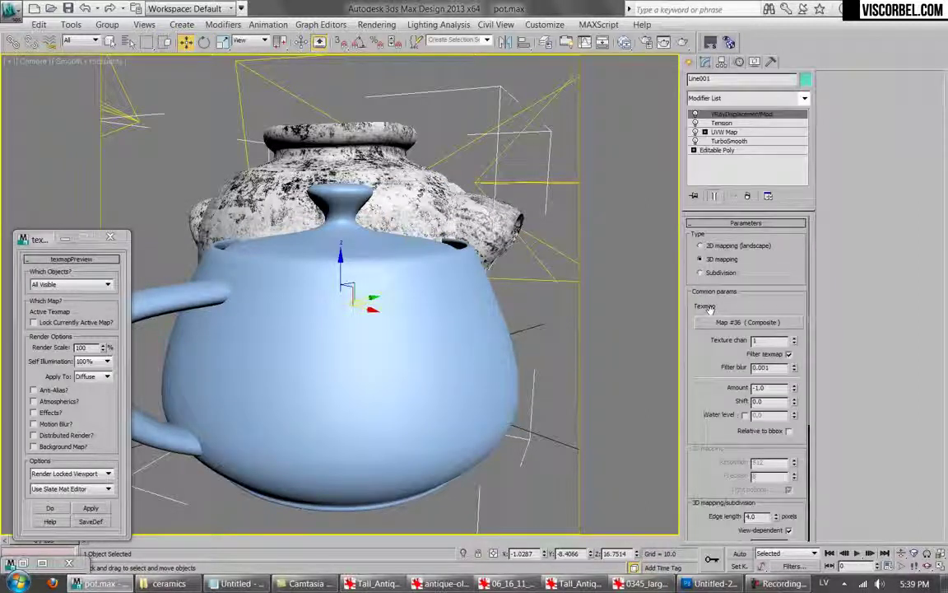
{"action": "left_click", "coordinate": [735, 133]}
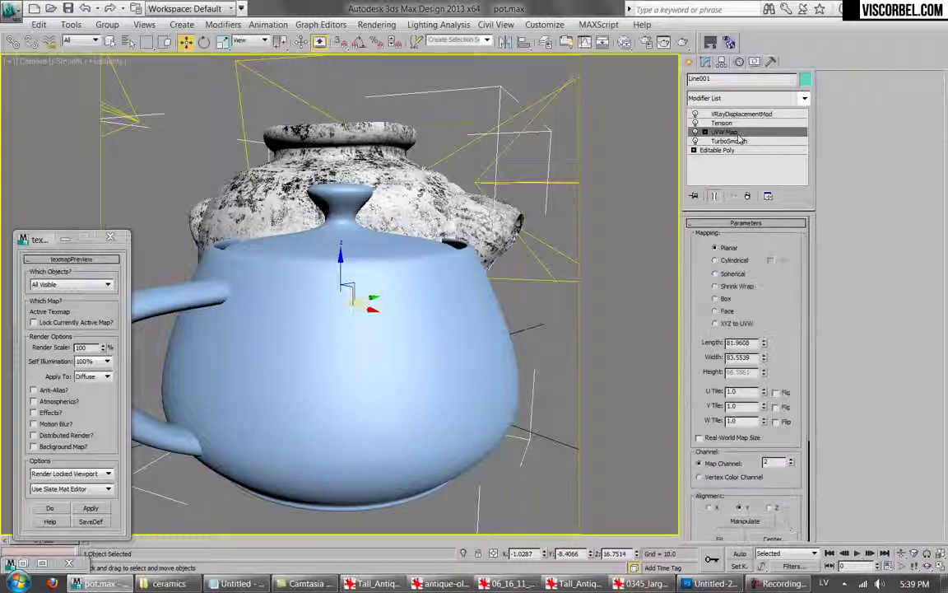
{"action": "left_click_drag", "start_coordinate": [730, 131], "coordinate": [730, 127]}
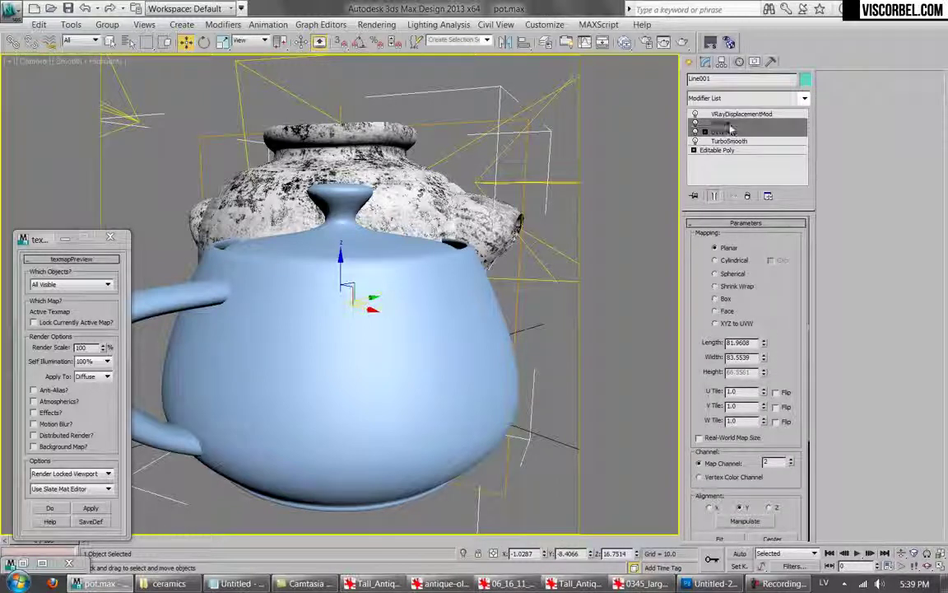
{"action": "left_click", "coordinate": [725, 113], "text": "ctrl"}
{"action": "right_click", "coordinate": [716, 116]}
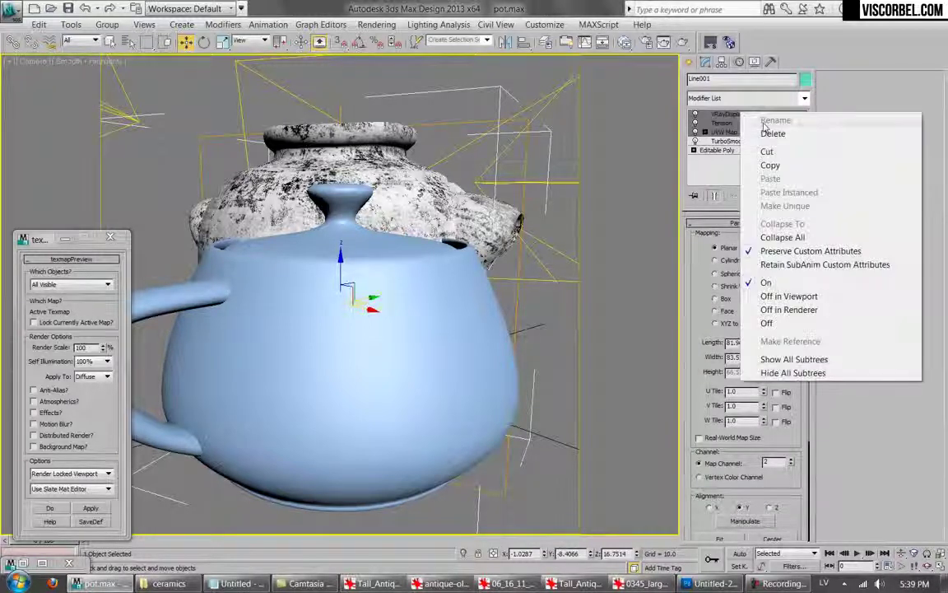
{"action": "left_click", "coordinate": [773, 164]}
{"action": "left_click", "coordinate": [367, 342]}
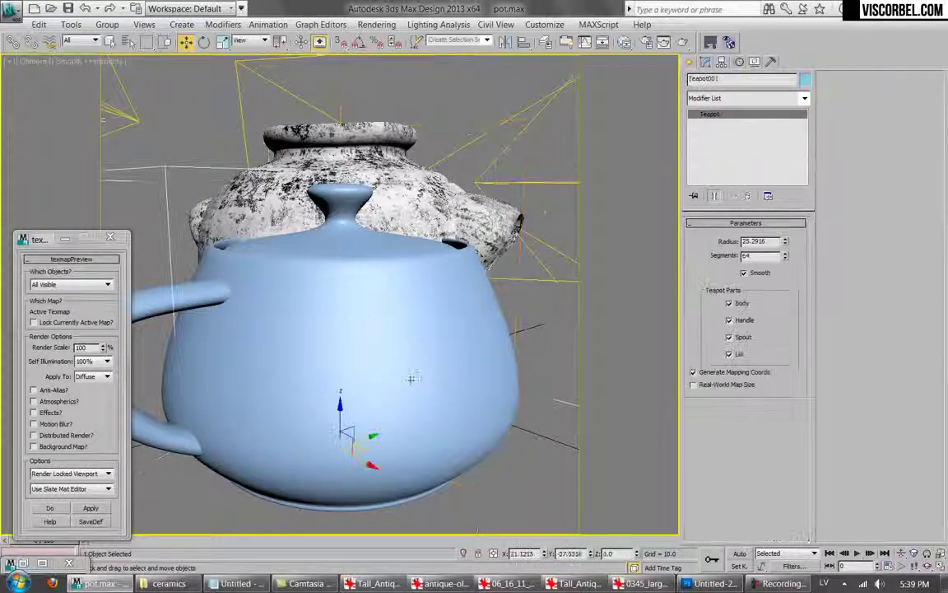
{"action": "right_click", "coordinate": [737, 115]}
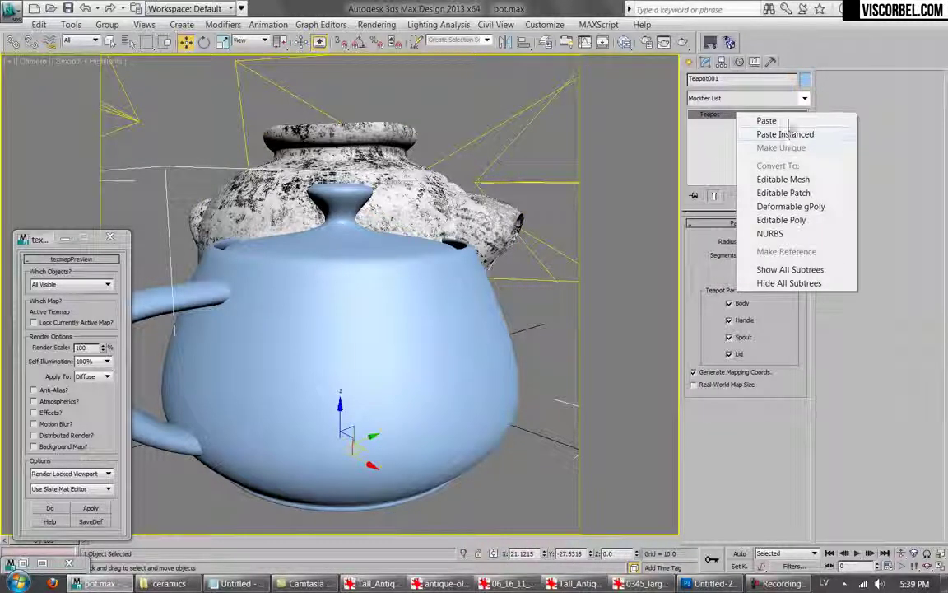
{"action": "left_click", "coordinate": [823, 133]}
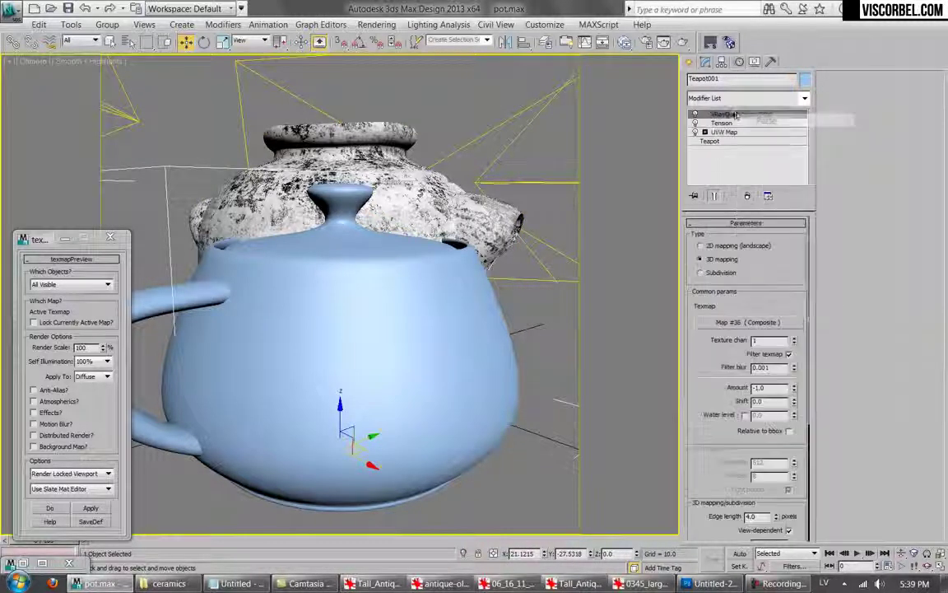
Hide the pot and move the teapot back into the middle of the camera view.
{"action": "left_click", "coordinate": [446, 213]}
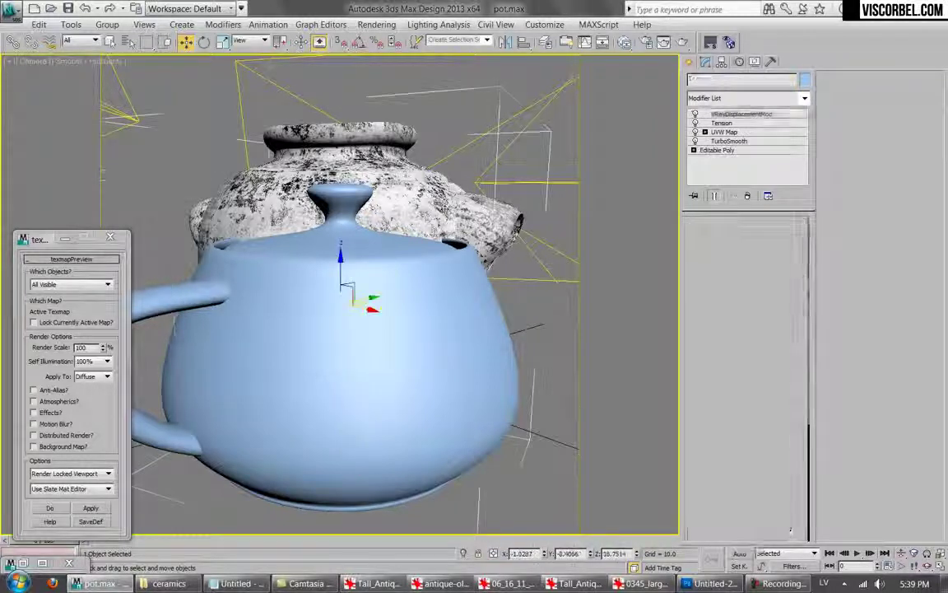
{"action": "right_click", "coordinate": [440, 205]}
{"action": "left_click", "coordinate": [475, 164]}
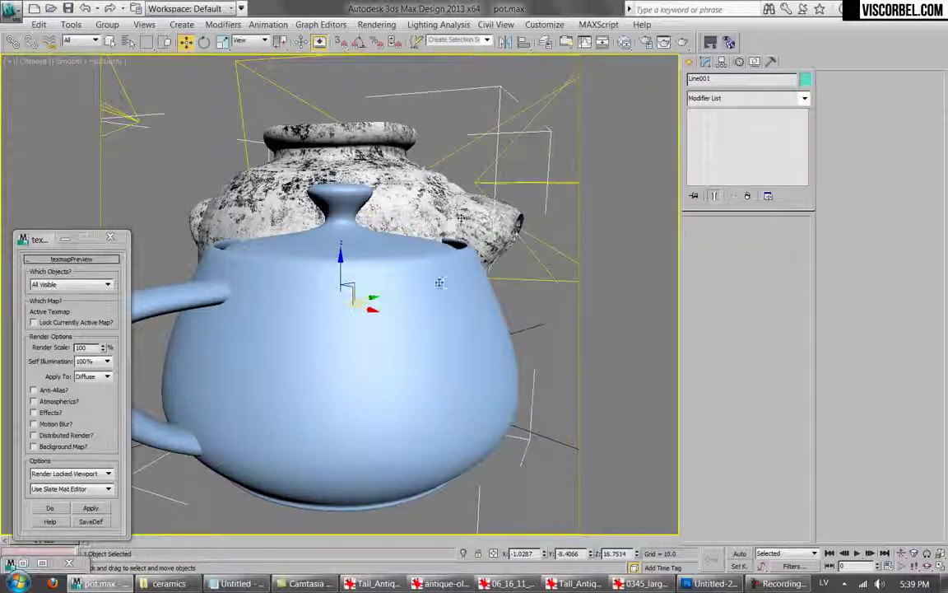
{"action": "left_click", "coordinate": [367, 402]}
{"action": "left_click_drag", "start_coordinate": [360, 451], "coordinate": [389, 425]}
{"action": "key", "text": "e"}
{"action": "key", "text": "w"}
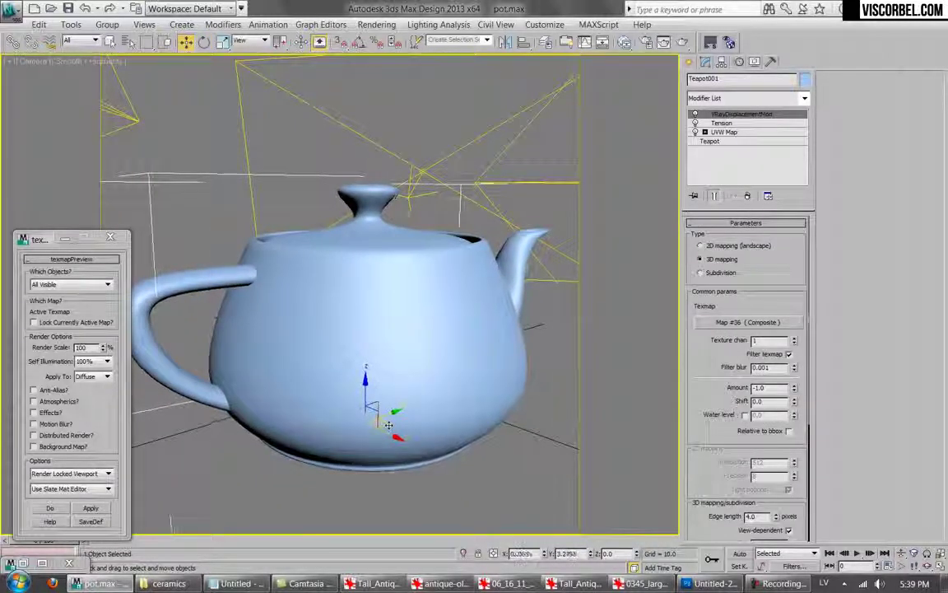
Toggle the vertex color display in the teapot's Tension modifier.
{"action": "left_click", "coordinate": [735, 124]}
{"action": "left_click", "coordinate": [867, 431]}
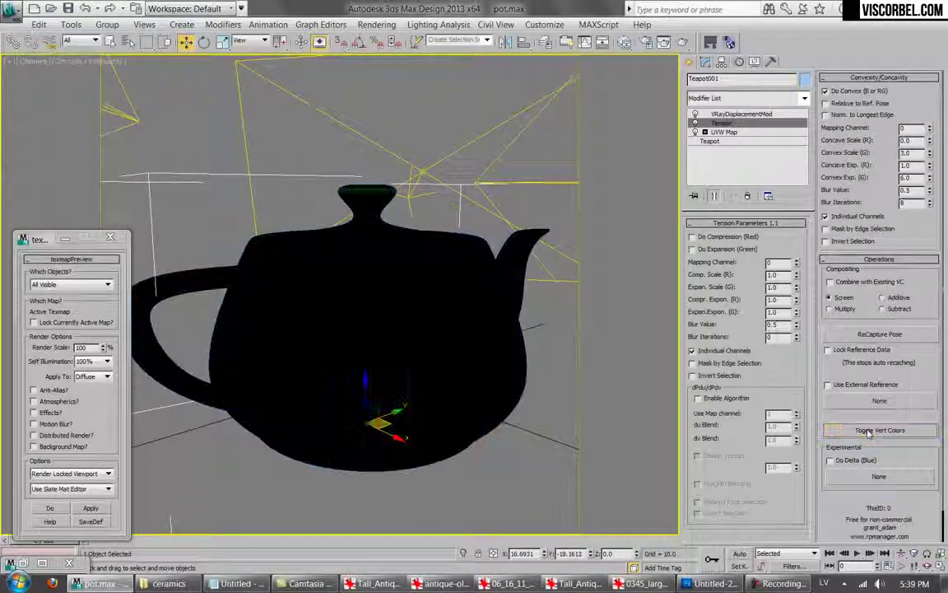
Set Convex Exp. (G) to 2.0 in the teapot's Tension modifier and start a test render.
{"action": "double_click", "coordinate": [907, 177]}
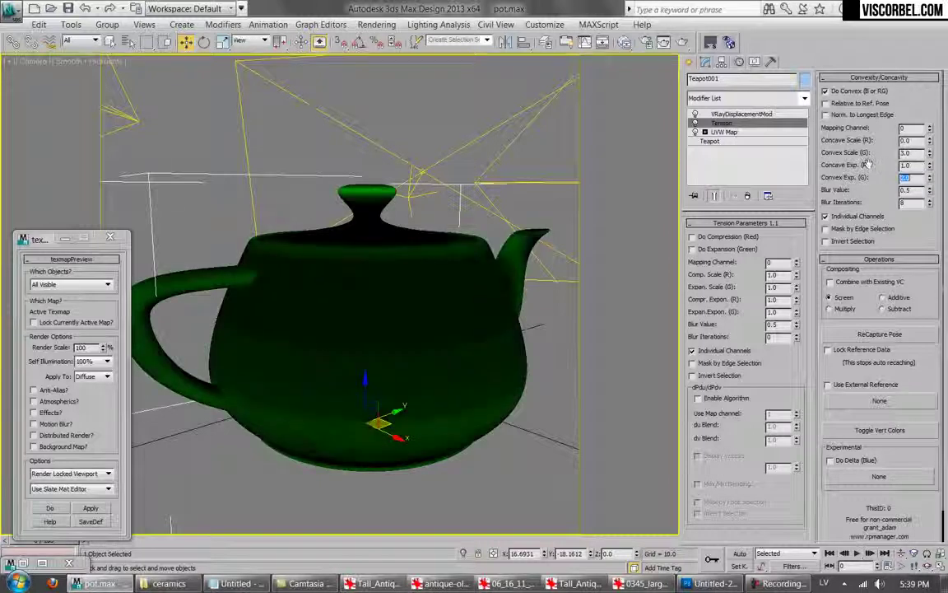
{"action": "left_click", "coordinate": [740, 133]}
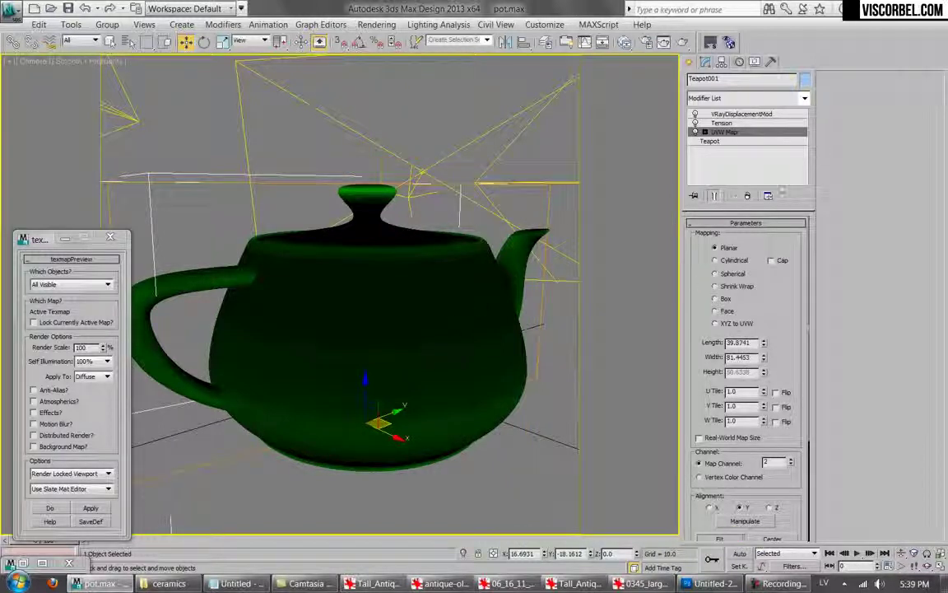
{"action": "left_click", "coordinate": [732, 114]}
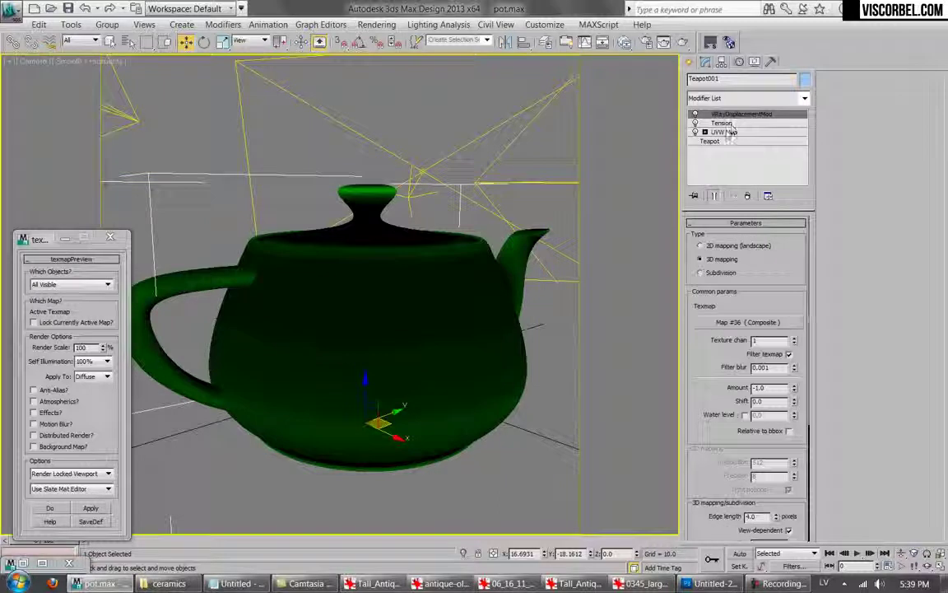
{"action": "key", "text": "shift+q"}
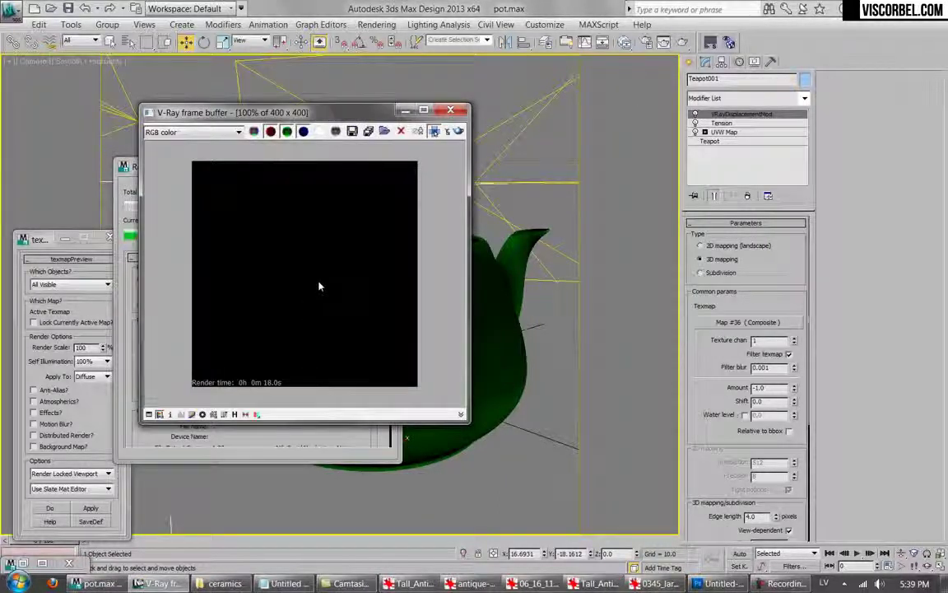
{"action": "left_click", "coordinate": [242, 456]}
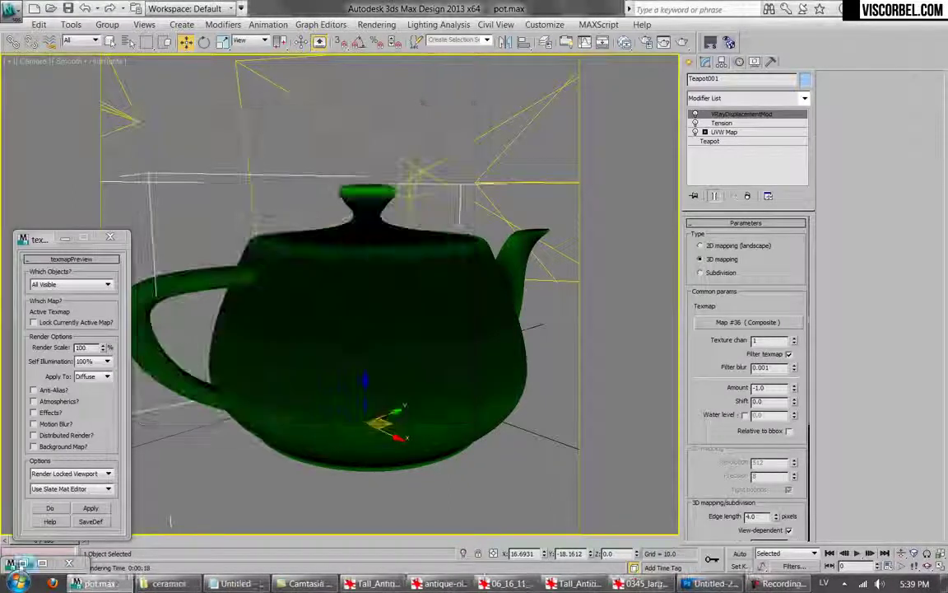
Render the teapot with the pot's clay material and inspect its lid and lower body up close.
{"action": "key", "text": "m"}
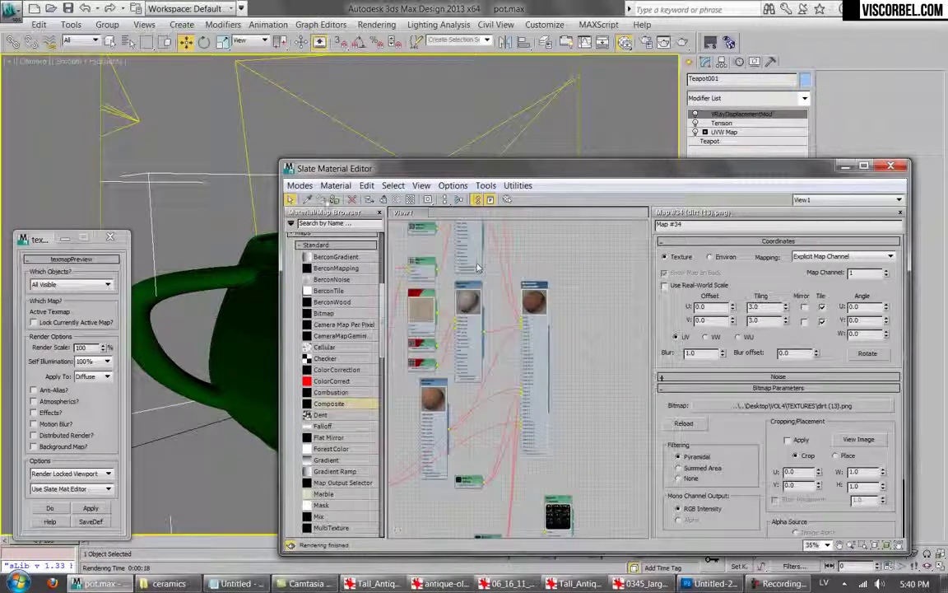
{"action": "key", "text": "shift+q"}
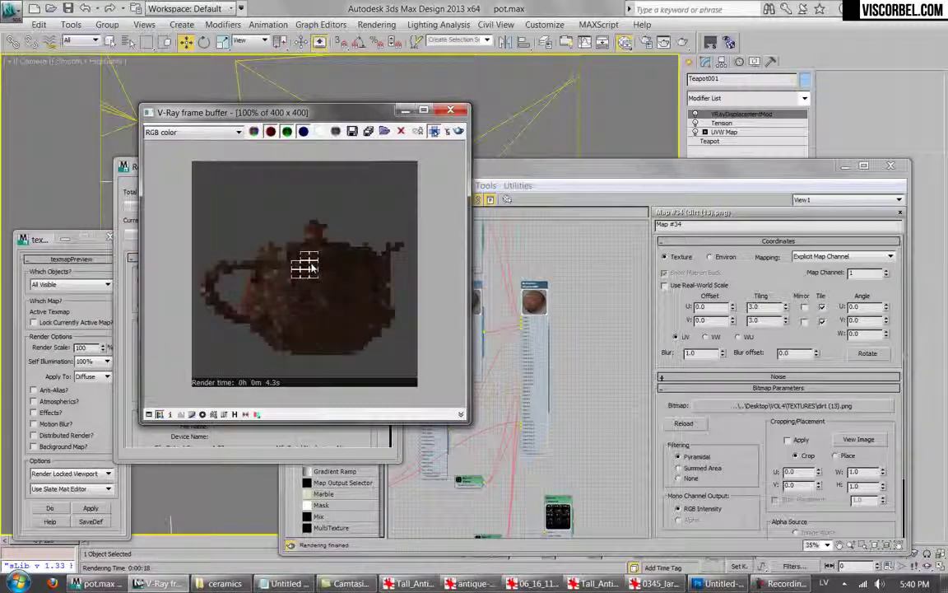
{"action": "scroll", "coordinate": [311, 265], "scroll_direction": "up", "scroll_amount": 2}
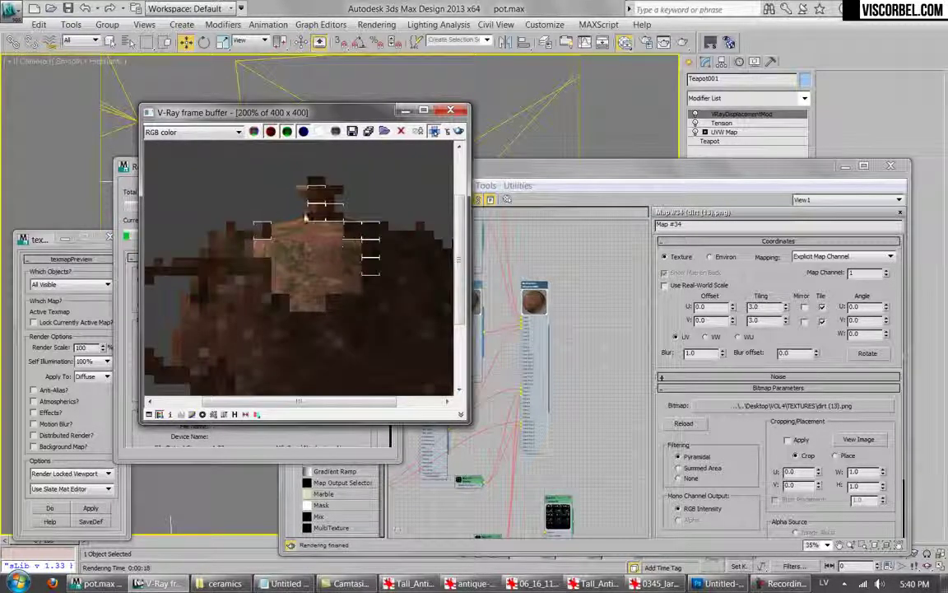
{"action": "scroll", "coordinate": [352, 228], "scroll_direction": "down", "scroll_amount": 2}
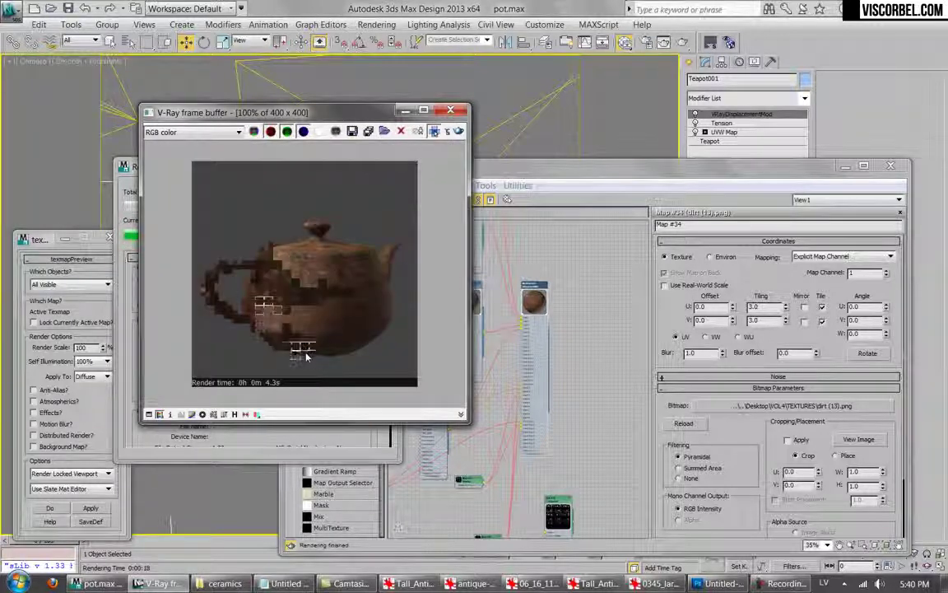
{"action": "scroll", "coordinate": [296, 338], "scroll_direction": "up", "scroll_amount": 2}
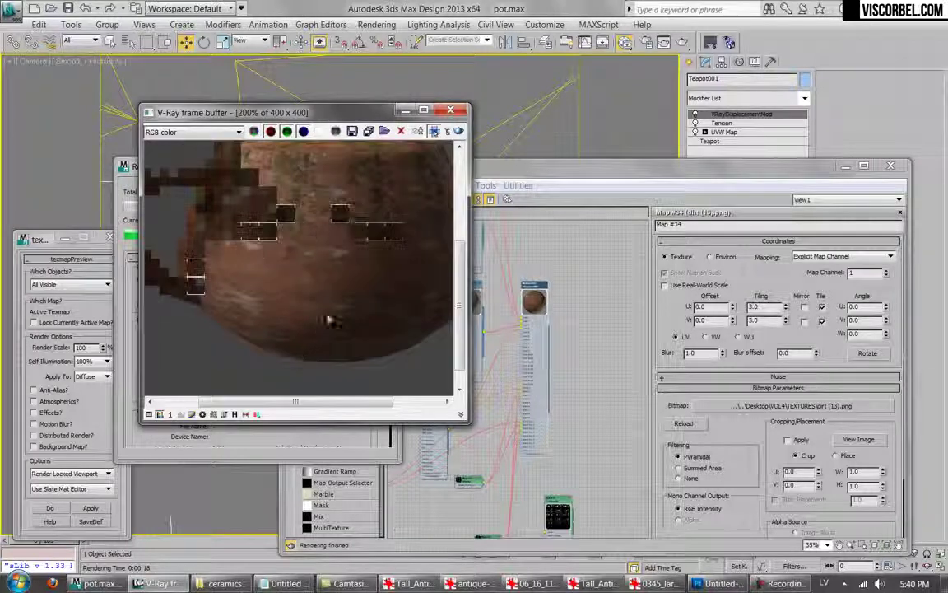
{"action": "scroll", "coordinate": [336, 290], "scroll_direction": "down", "scroll_amount": 2}
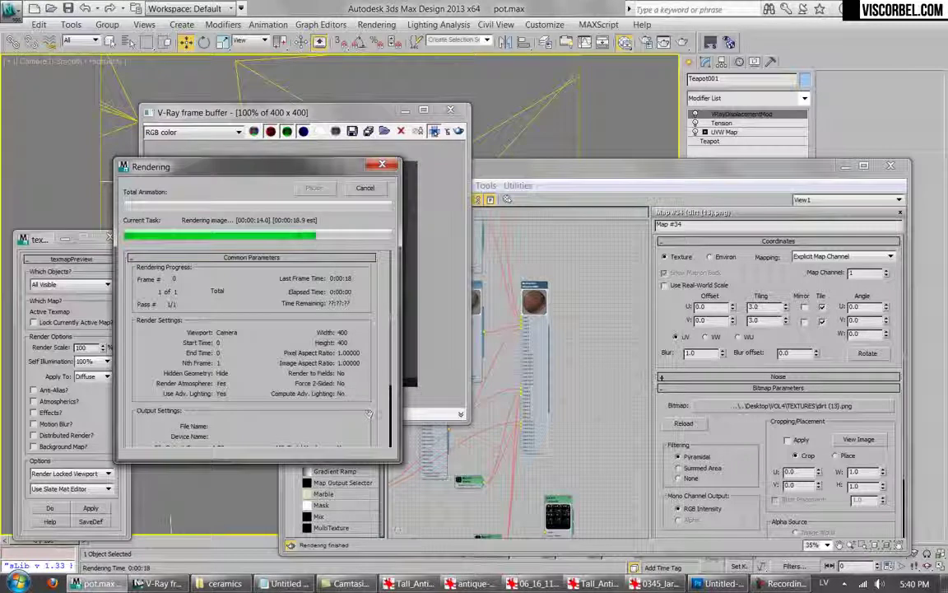
{"action": "left_click", "coordinate": [891, 167]}
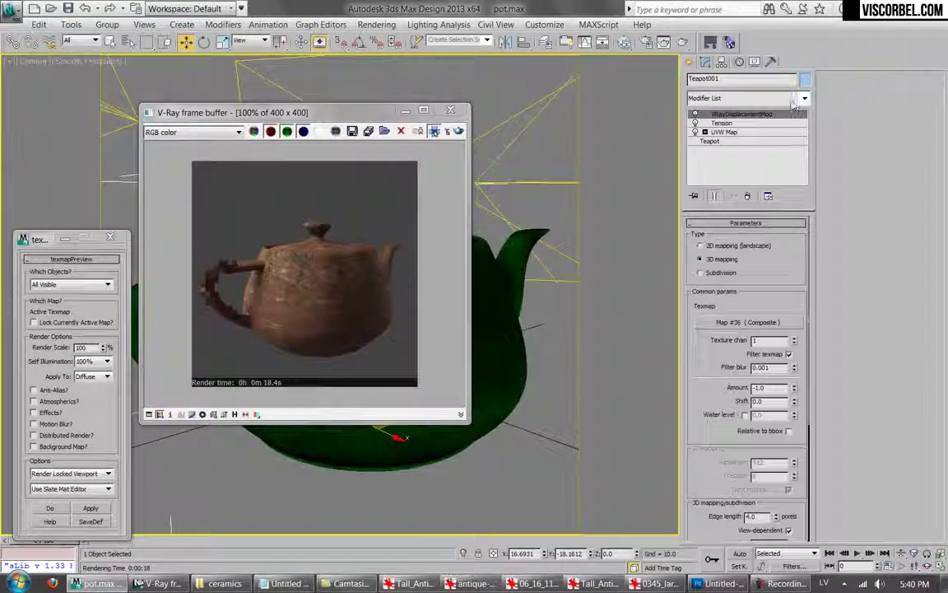
Add a UVW Xform modifier to the teapot and set its U, V and W tiling to 0.3.
{"action": "left_click", "coordinate": [804, 99]}
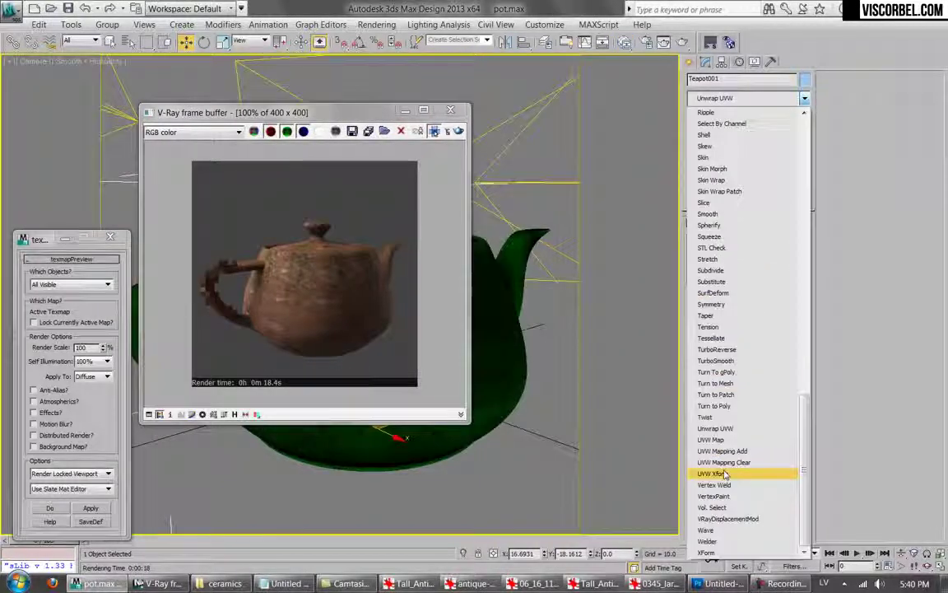
{"action": "left_click", "coordinate": [724, 473]}
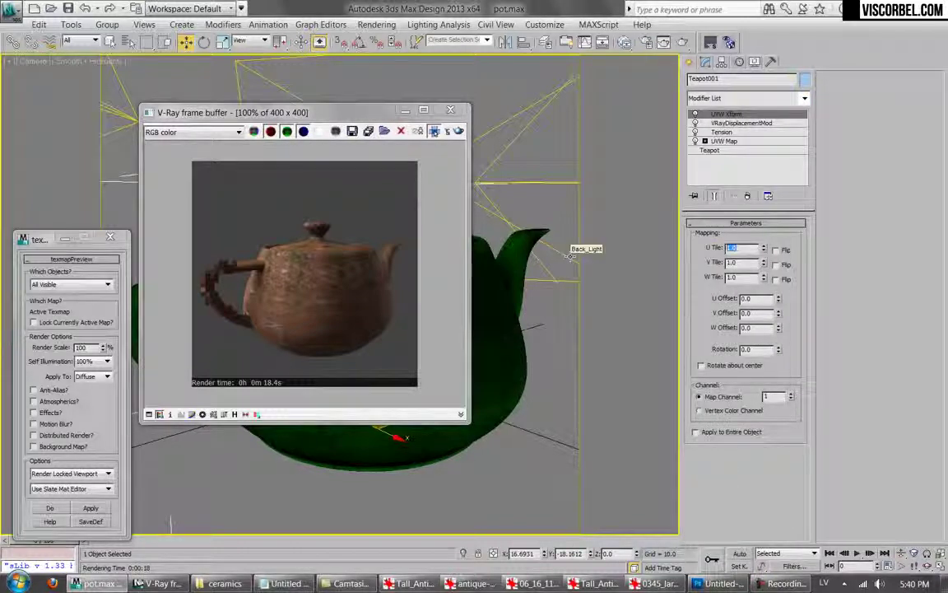
{"action": "type", "text": "0.3"}
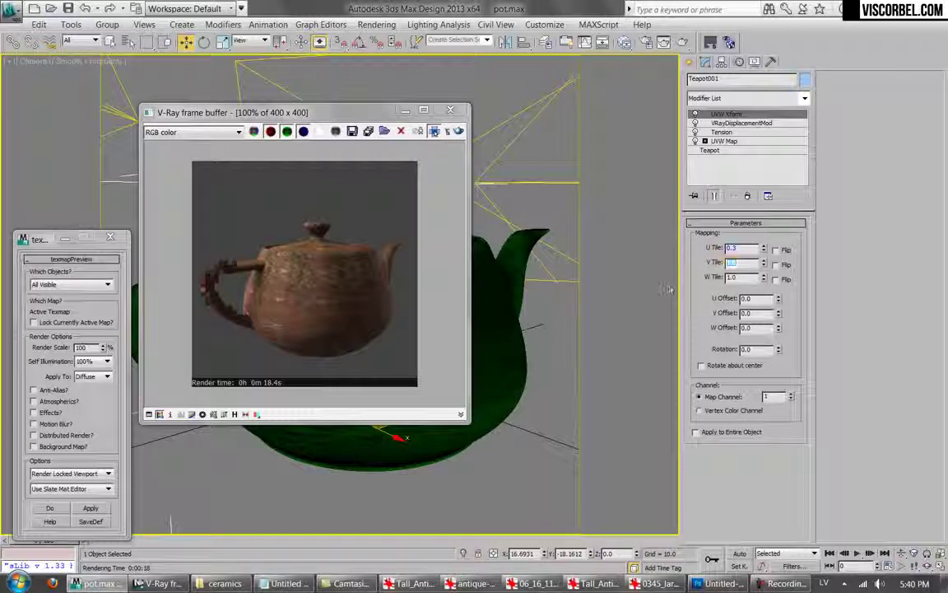
{"action": "type", "text": "0.3"}
{"action": "key", "text": "Tab"}
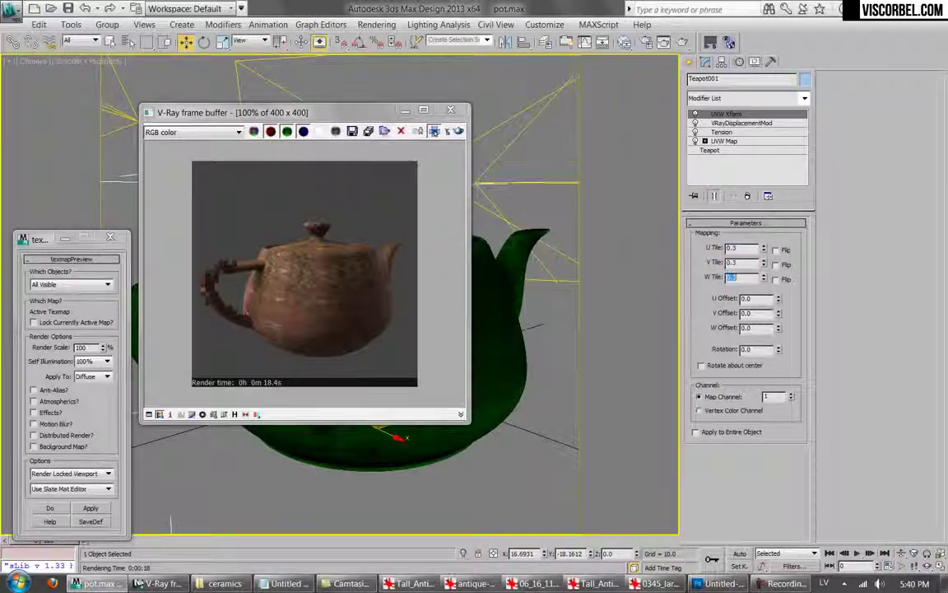
Reduce the UVW Xform modifier's U, V and W tiling to 0.2.
{"action": "left_click_drag", "start_coordinate": [325, 113], "coordinate": [436, 180]}
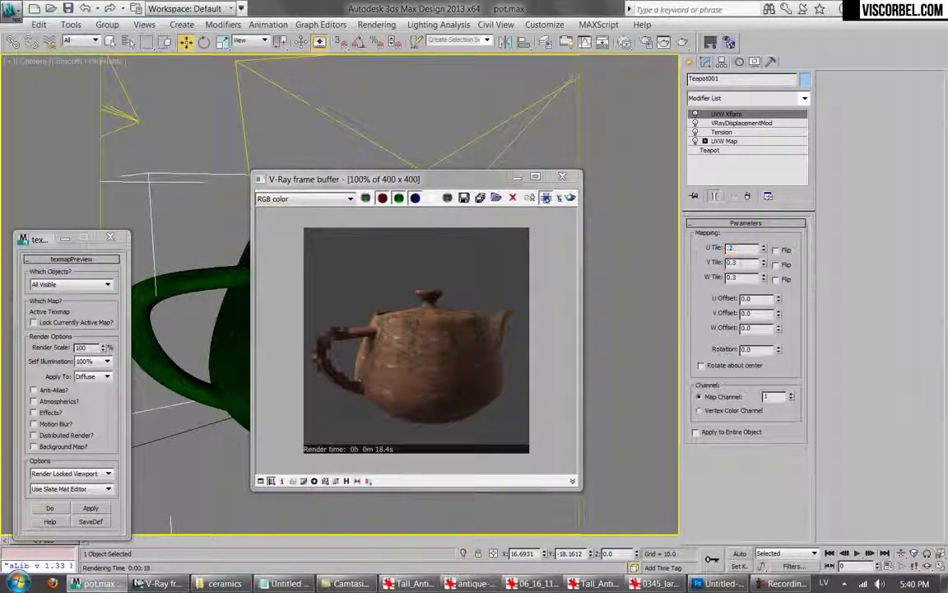
{"action": "type", "text": ".2"}
{"action": "key", "text": "Tab"}
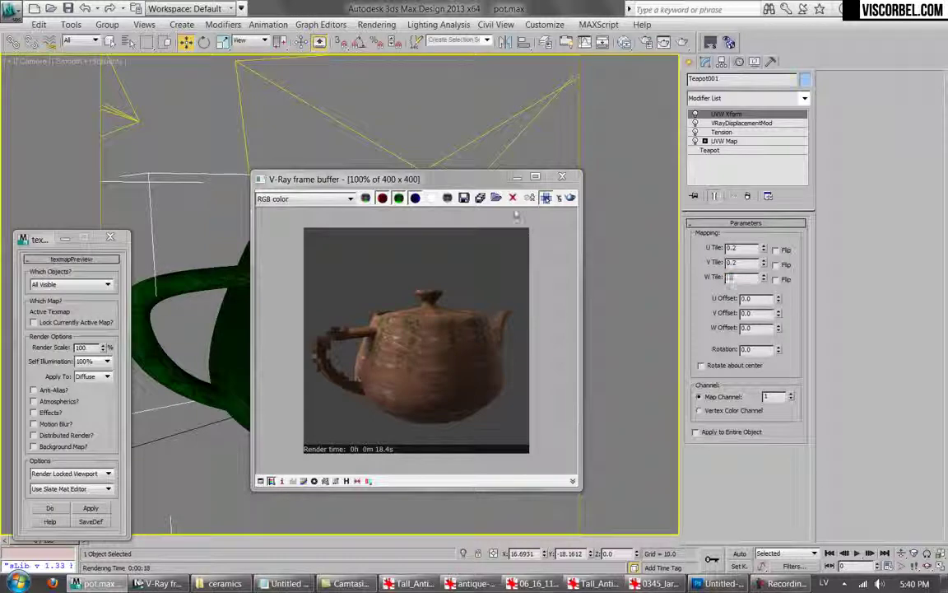
{"action": "left_click_drag", "start_coordinate": [432, 180], "coordinate": [461, 176]}
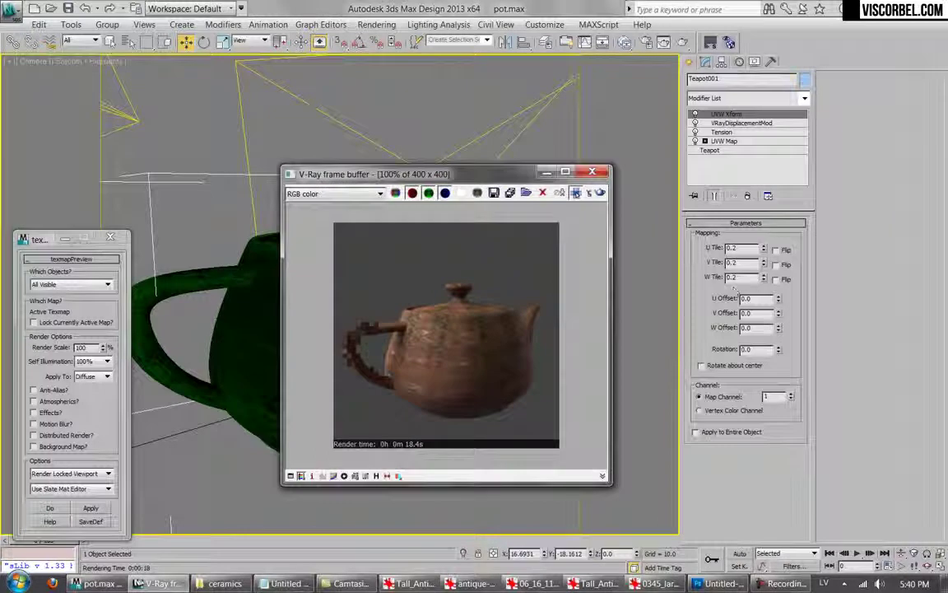
Set the UVW Xform rotation to 90 and render the teapot to check the texture's orientation.
{"action": "double_click", "coordinate": [753, 349]}
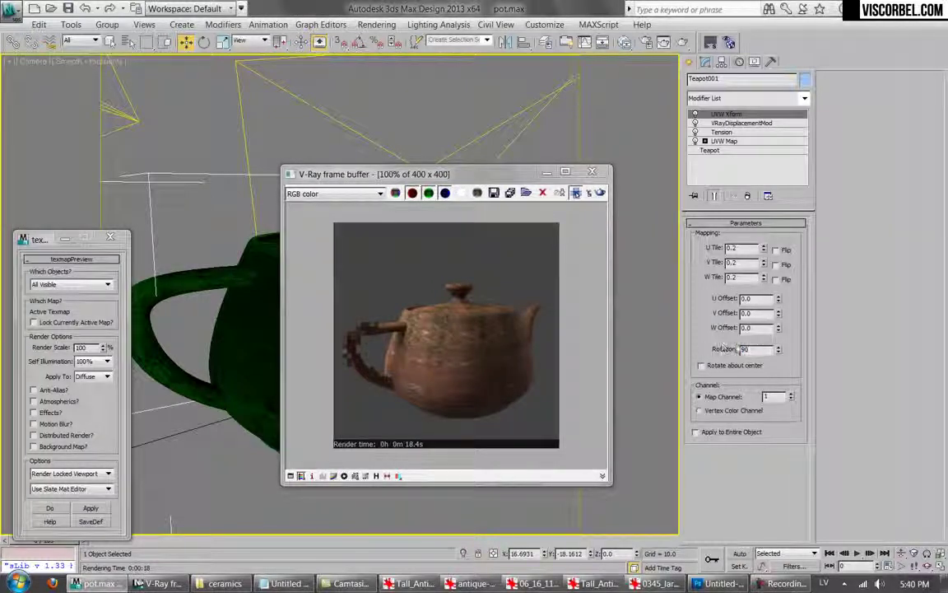
{"action": "left_click_drag", "start_coordinate": [414, 174], "coordinate": [590, 138]}
{"action": "left_click", "coordinate": [777, 156]}
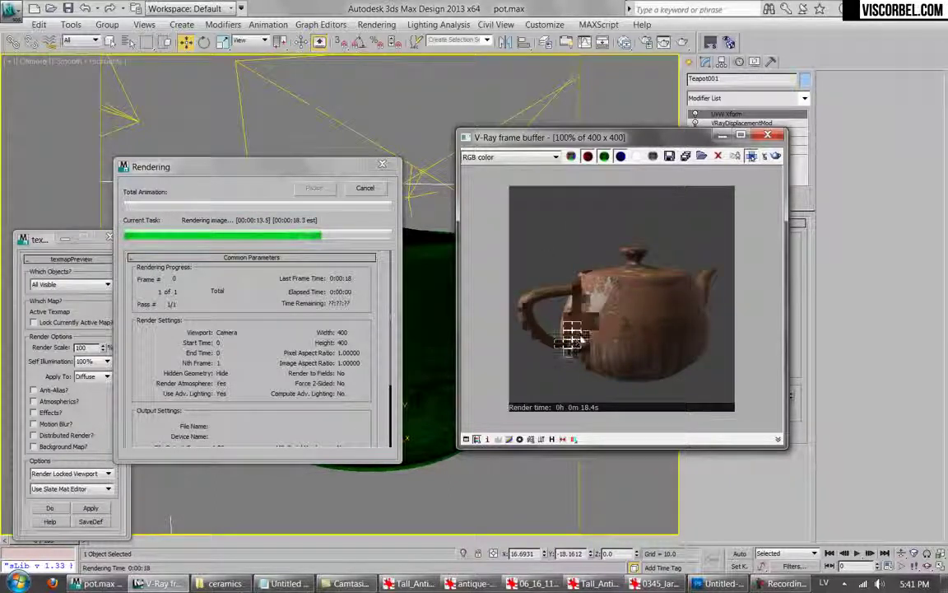
{"action": "scroll", "coordinate": [581, 339], "scroll_direction": "up", "scroll_amount": 1}
{"action": "scroll", "coordinate": [612, 338], "scroll_direction": "down", "scroll_amount": 1}
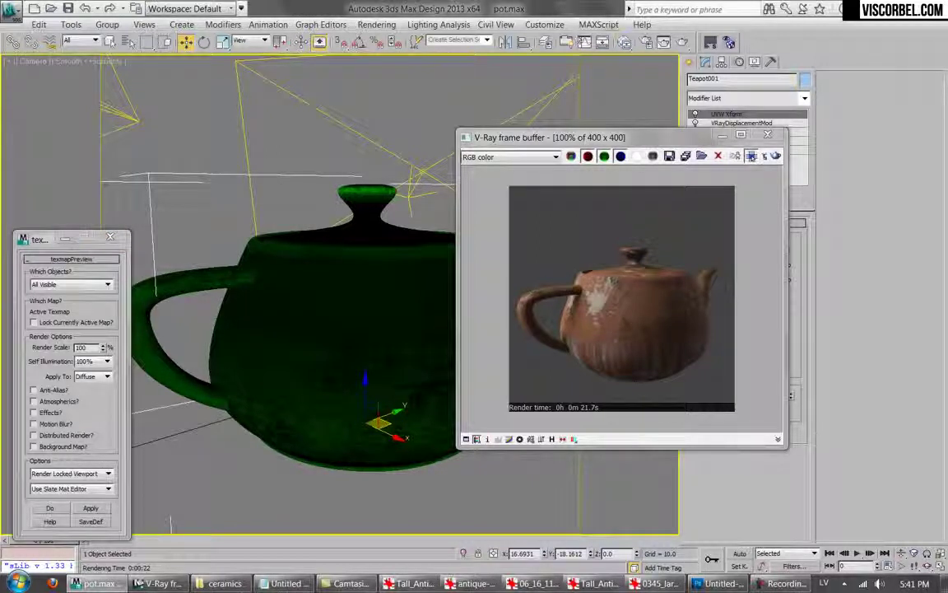
Examine the VRayBlendMtl's coat layers and the dirt (12).png map that masks its second coat.
{"action": "left_click", "coordinate": [625, 43]}
{"action": "middle_click_drag", "start_coordinate": [403, 471], "coordinate": [490, 362]}
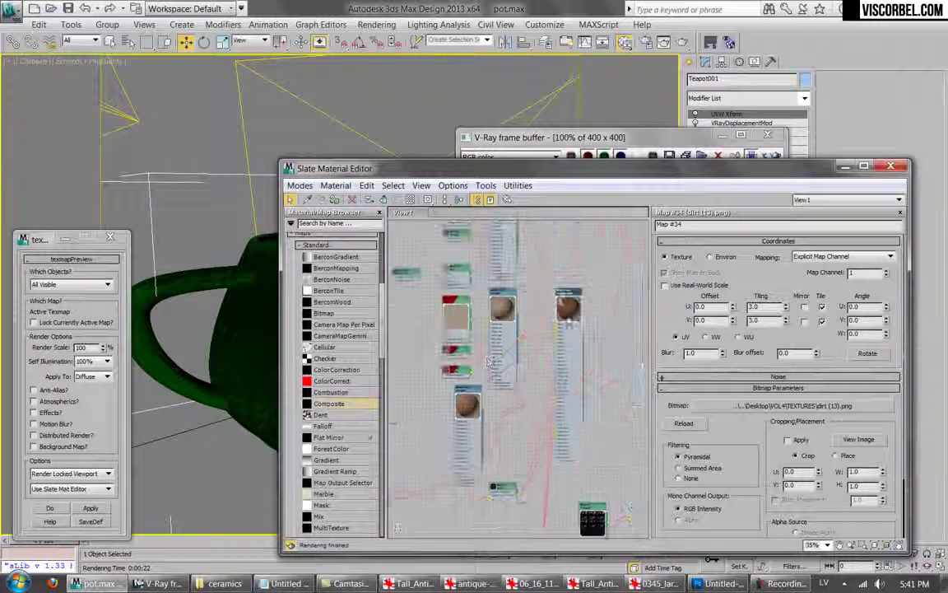
{"action": "double_click", "coordinate": [563, 296]}
{"action": "middle_click_drag", "start_coordinate": [425, 317], "coordinate": [495, 459]}
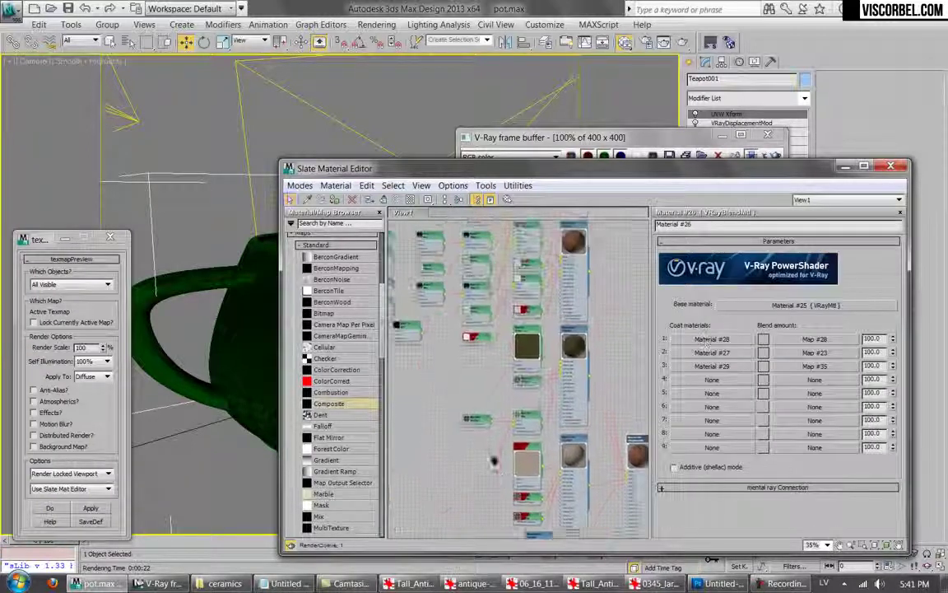
{"action": "middle_click_drag", "start_coordinate": [580, 364], "coordinate": [522, 256]}
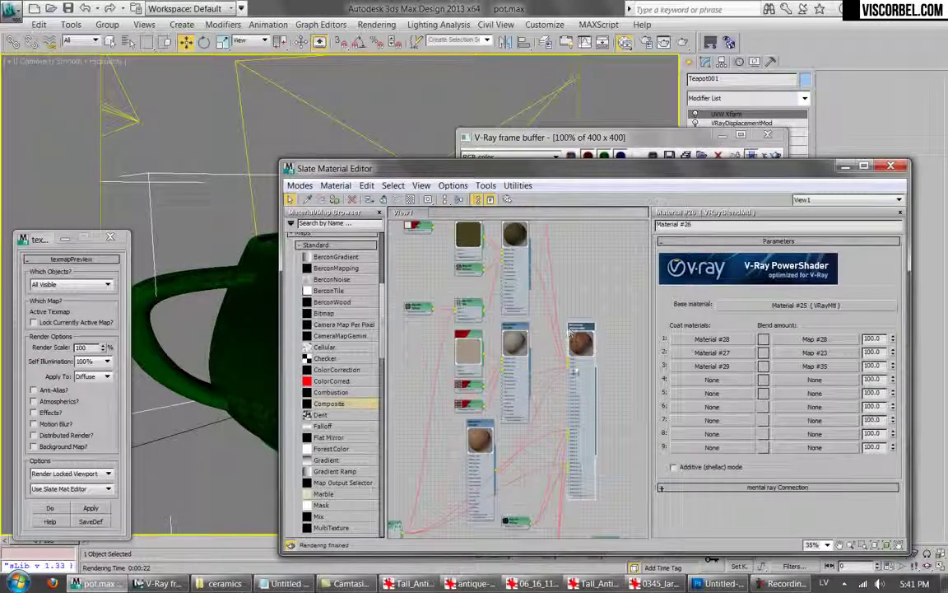
{"action": "left_click", "coordinate": [814, 352]}
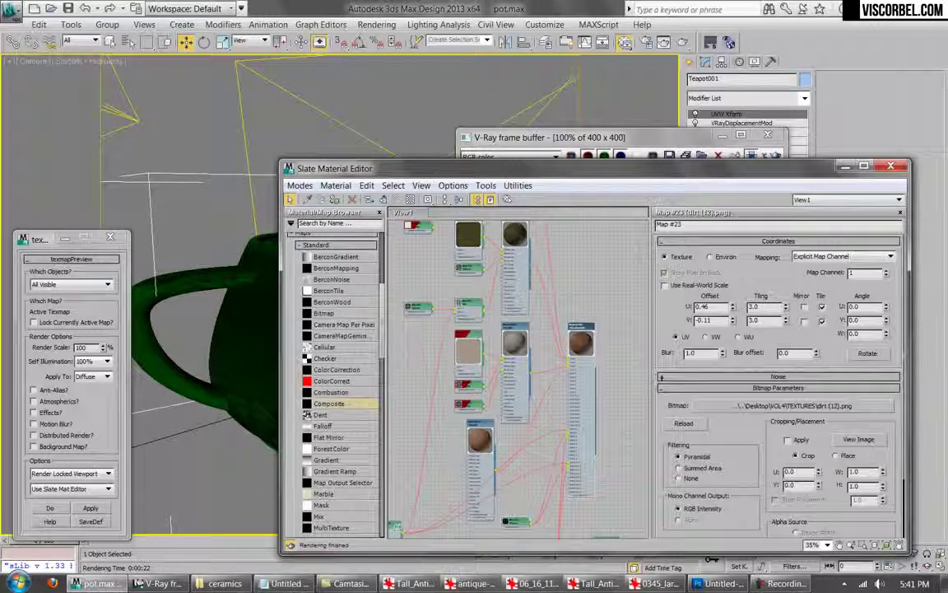
{"action": "scroll", "coordinate": [567, 330], "scroll_direction": "up", "scroll_amount": 5}
{"action": "middle_click_drag", "start_coordinate": [567, 330], "coordinate": [526, 262]}
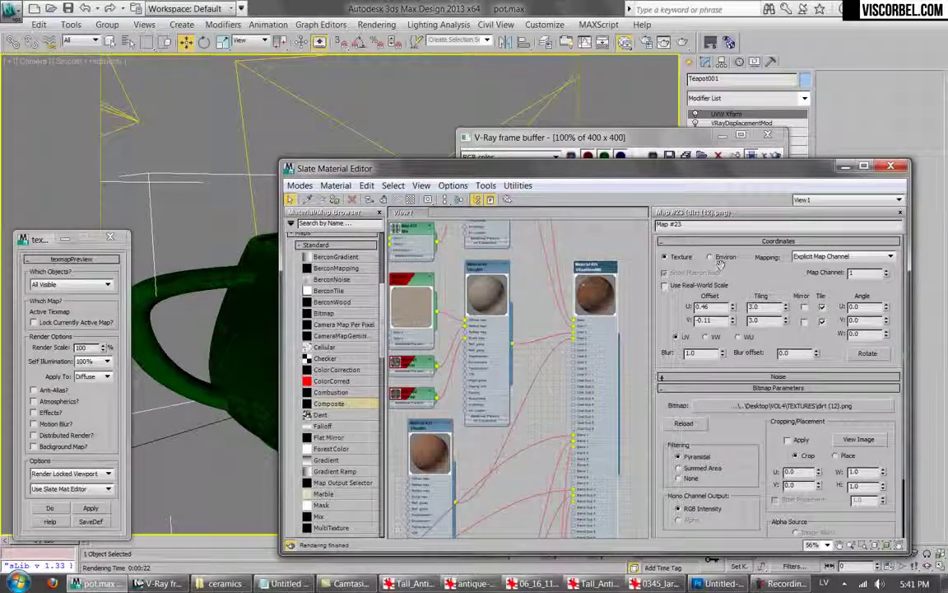
Shift both middle points of the Mix Curve toward its start in the first coat mask's Falloff map, and test-render the teapot.
{"action": "double_click", "coordinate": [594, 268]}
{"action": "left_click", "coordinate": [814, 338]}
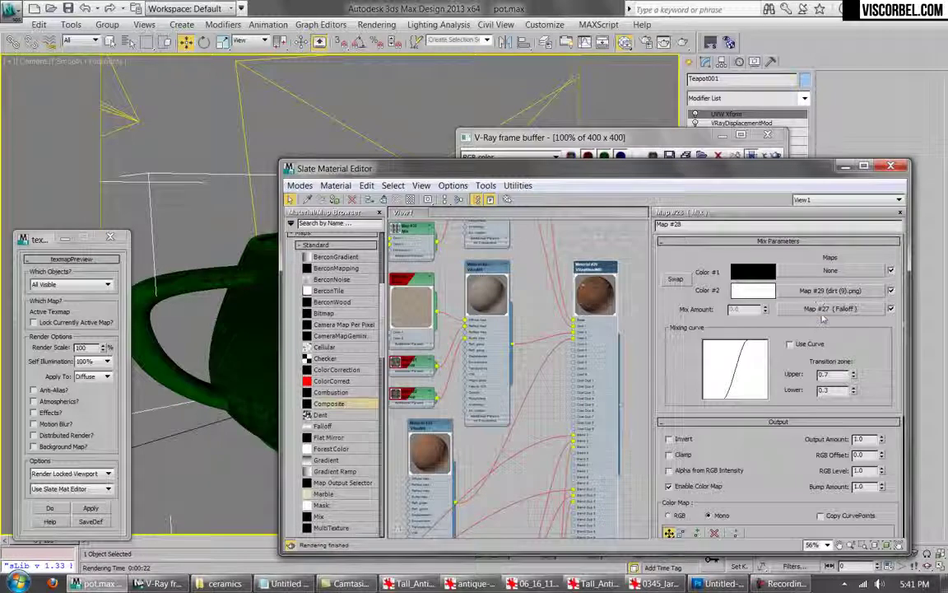
{"action": "left_click", "coordinate": [822, 313]}
{"action": "scroll", "coordinate": [769, 406], "scroll_direction": "down", "scroll_amount": 3}
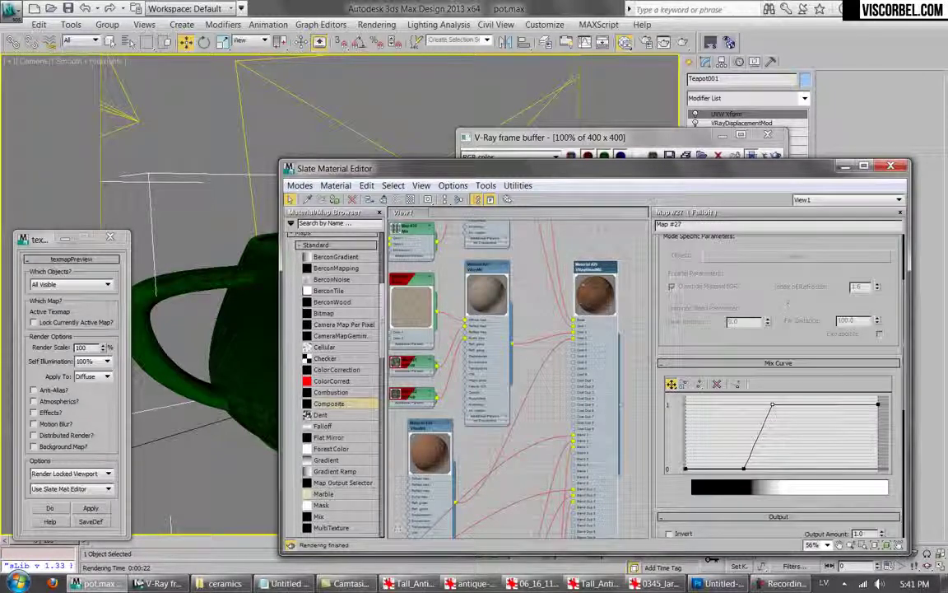
{"action": "scroll", "coordinate": [772, 403], "scroll_direction": "up", "scroll_amount": 2}
{"action": "left_click_drag", "start_coordinate": [764, 470], "coordinate": [755, 468]}
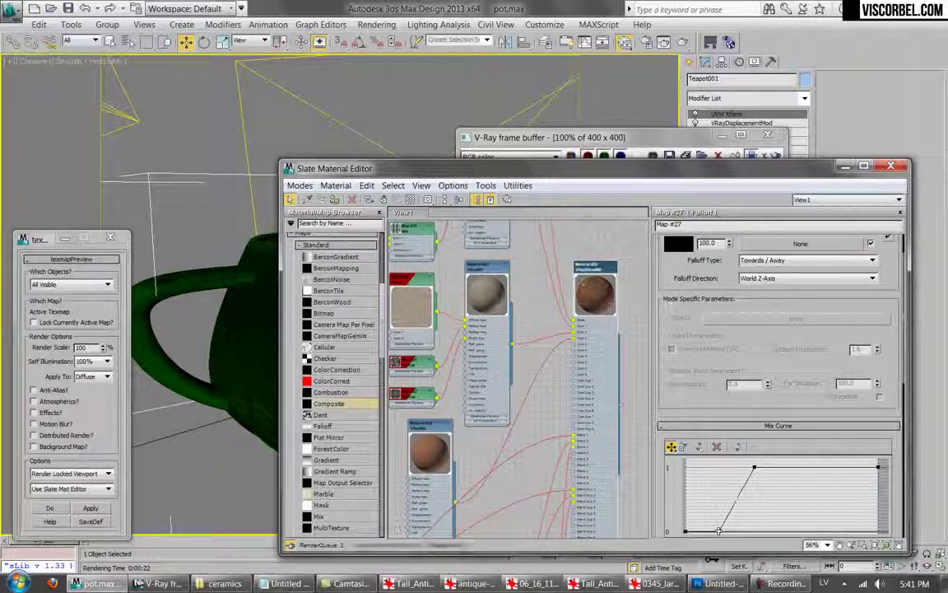
{"action": "key", "text": "shift+q"}
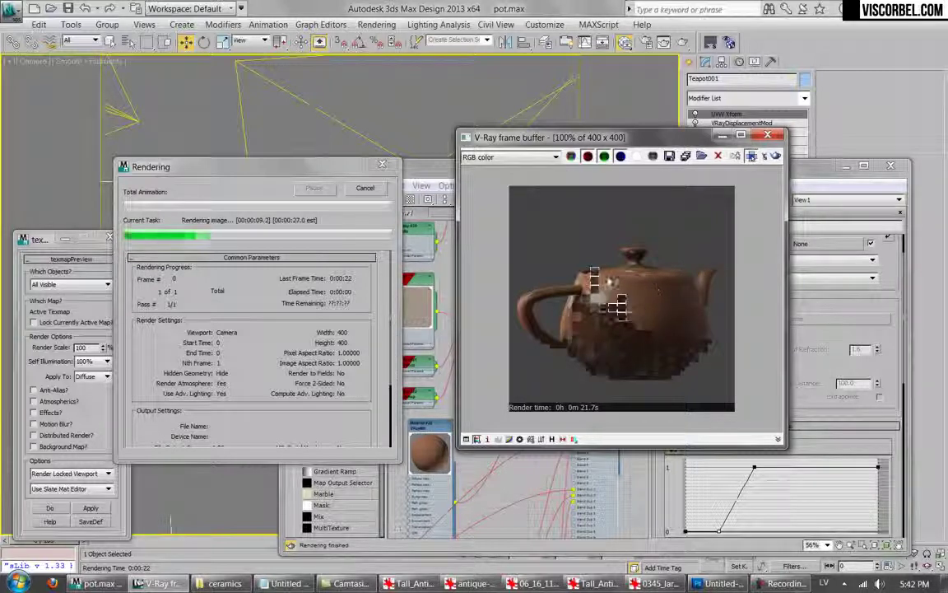
{"action": "key", "text": "Escape"}
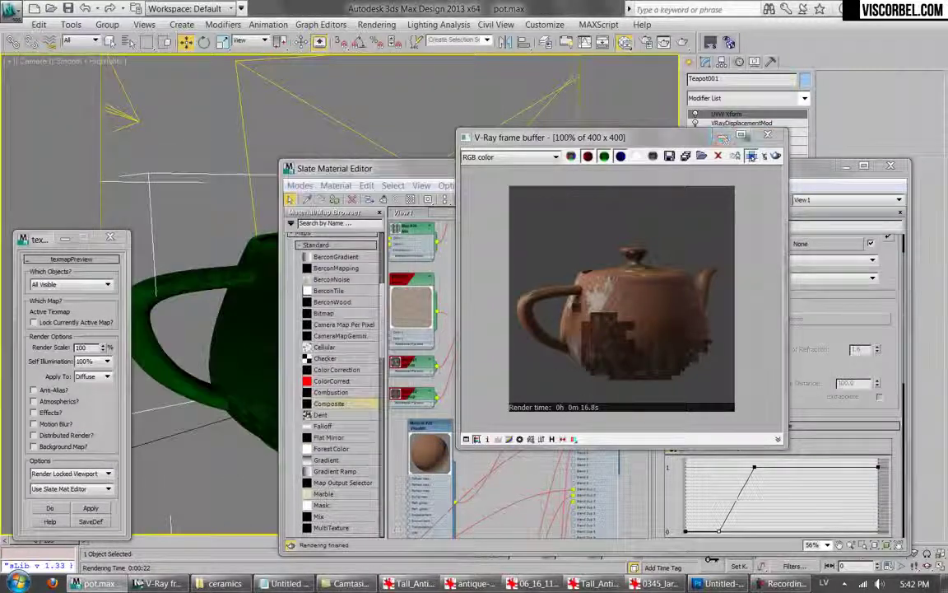
Set Convex Scale (G) to 6.0 in the teapot's Tension modifier and start a new render.
{"action": "left_click", "coordinate": [767, 136]}
{"action": "left_click_drag", "start_coordinate": [751, 174], "coordinate": [522, 119]}
{"action": "left_click", "coordinate": [722, 132]}
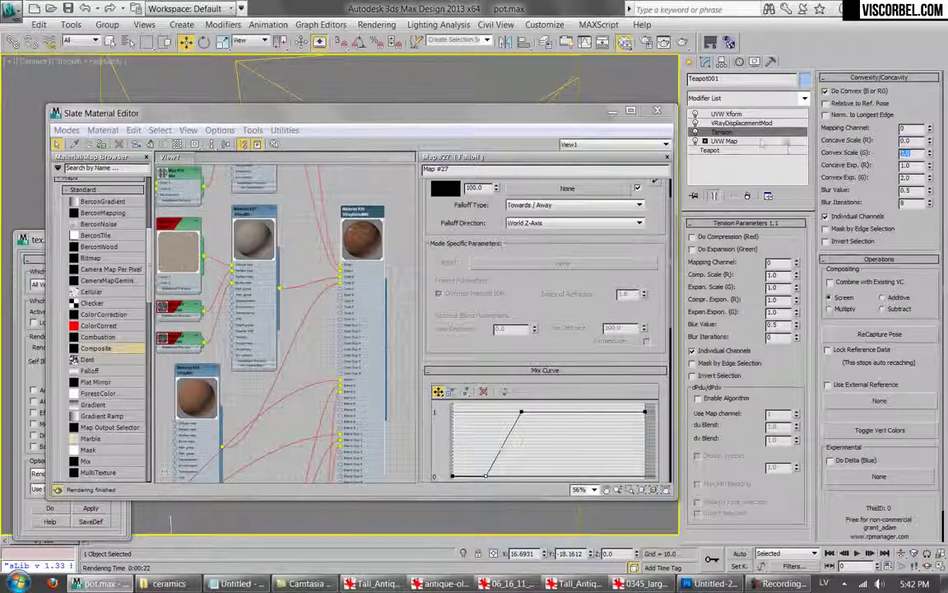
{"action": "left_click", "coordinate": [683, 44]}
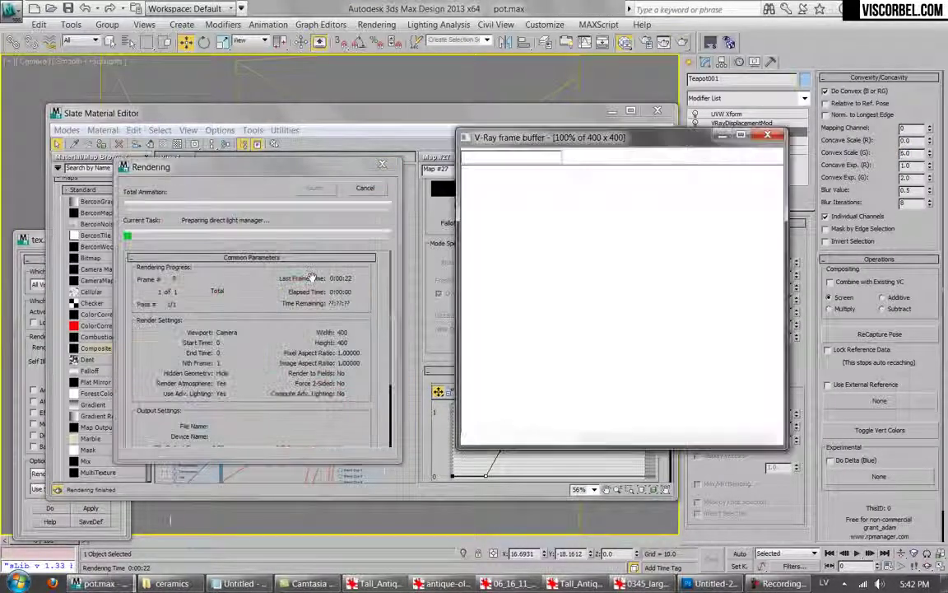